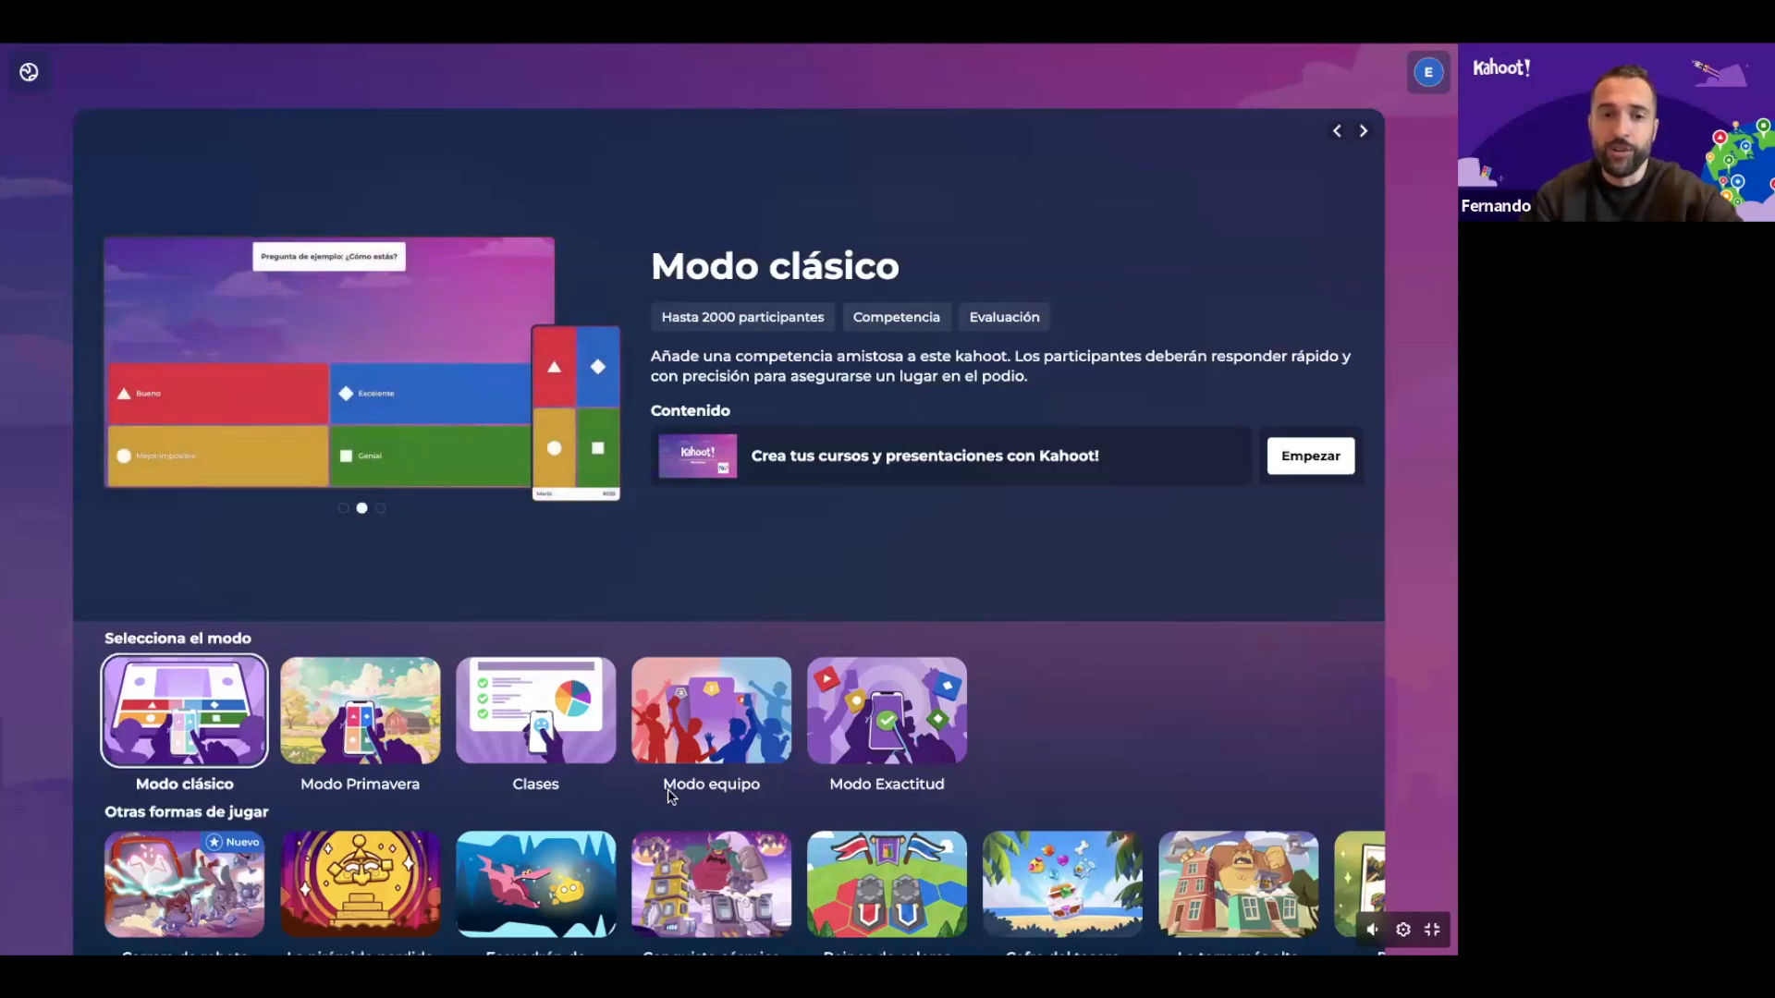
Select the Clases mode for "Crea tus cursos y presentaciones con Kahoot!" and launch the session lobby
left_click(546, 695)
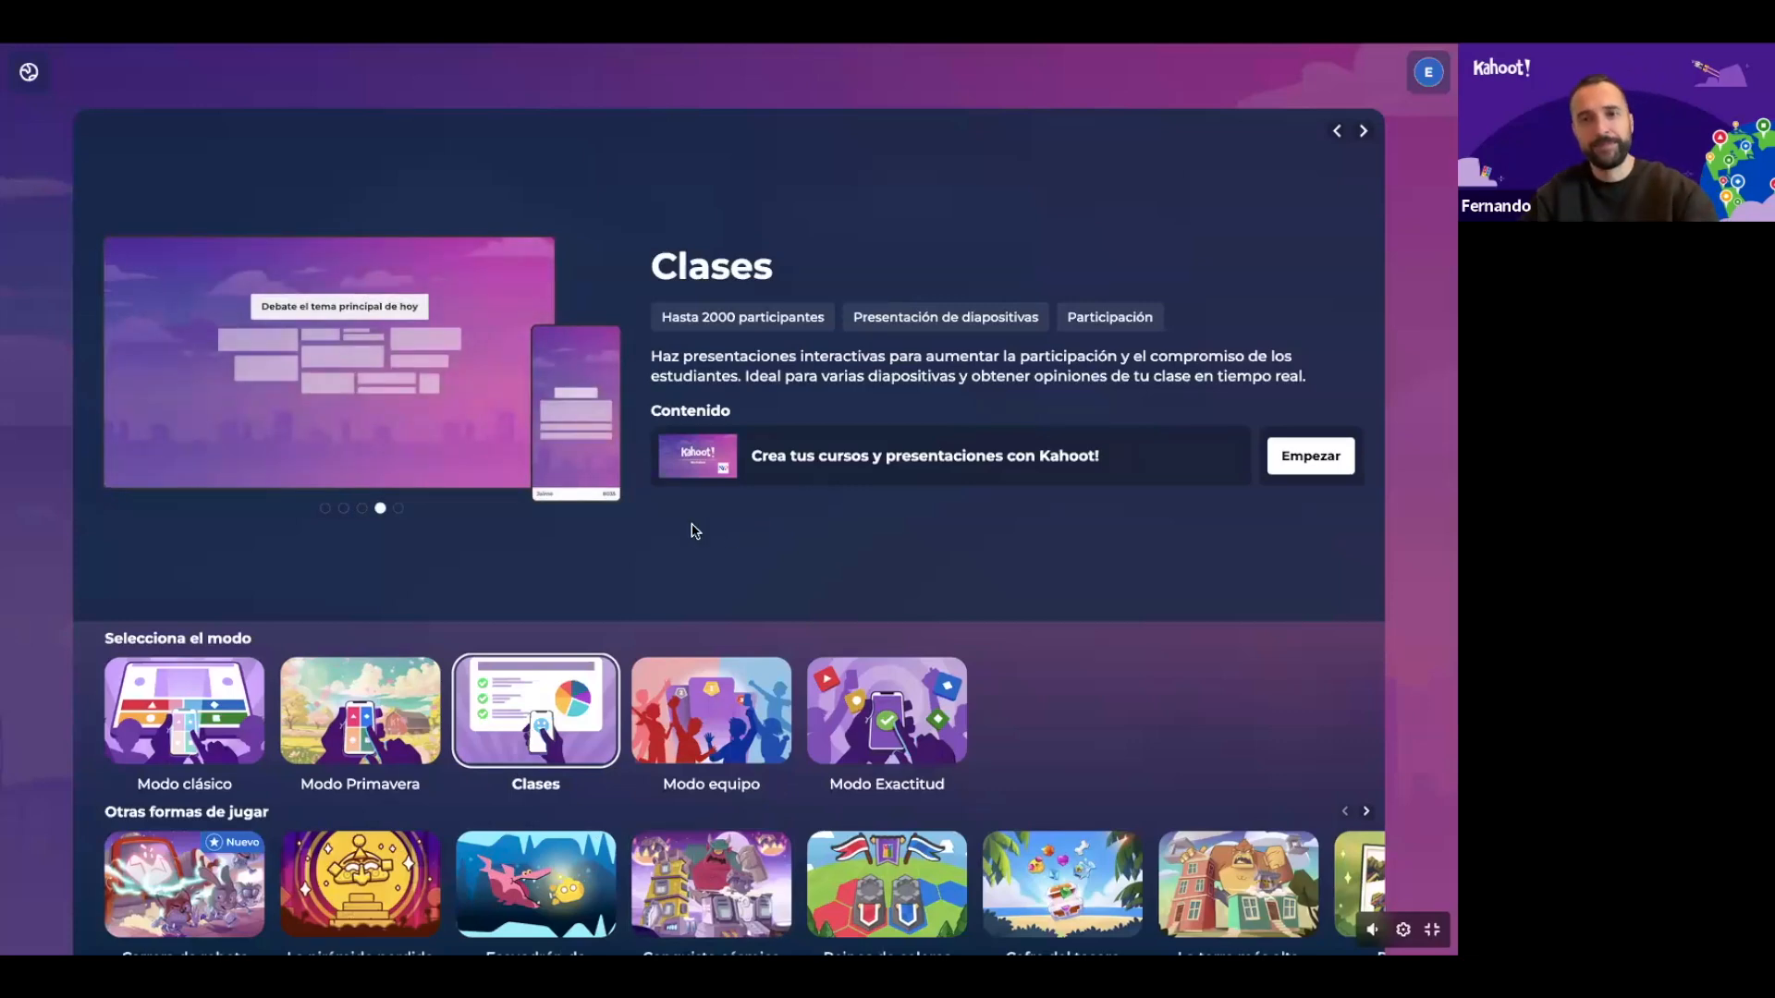
key("Escape")
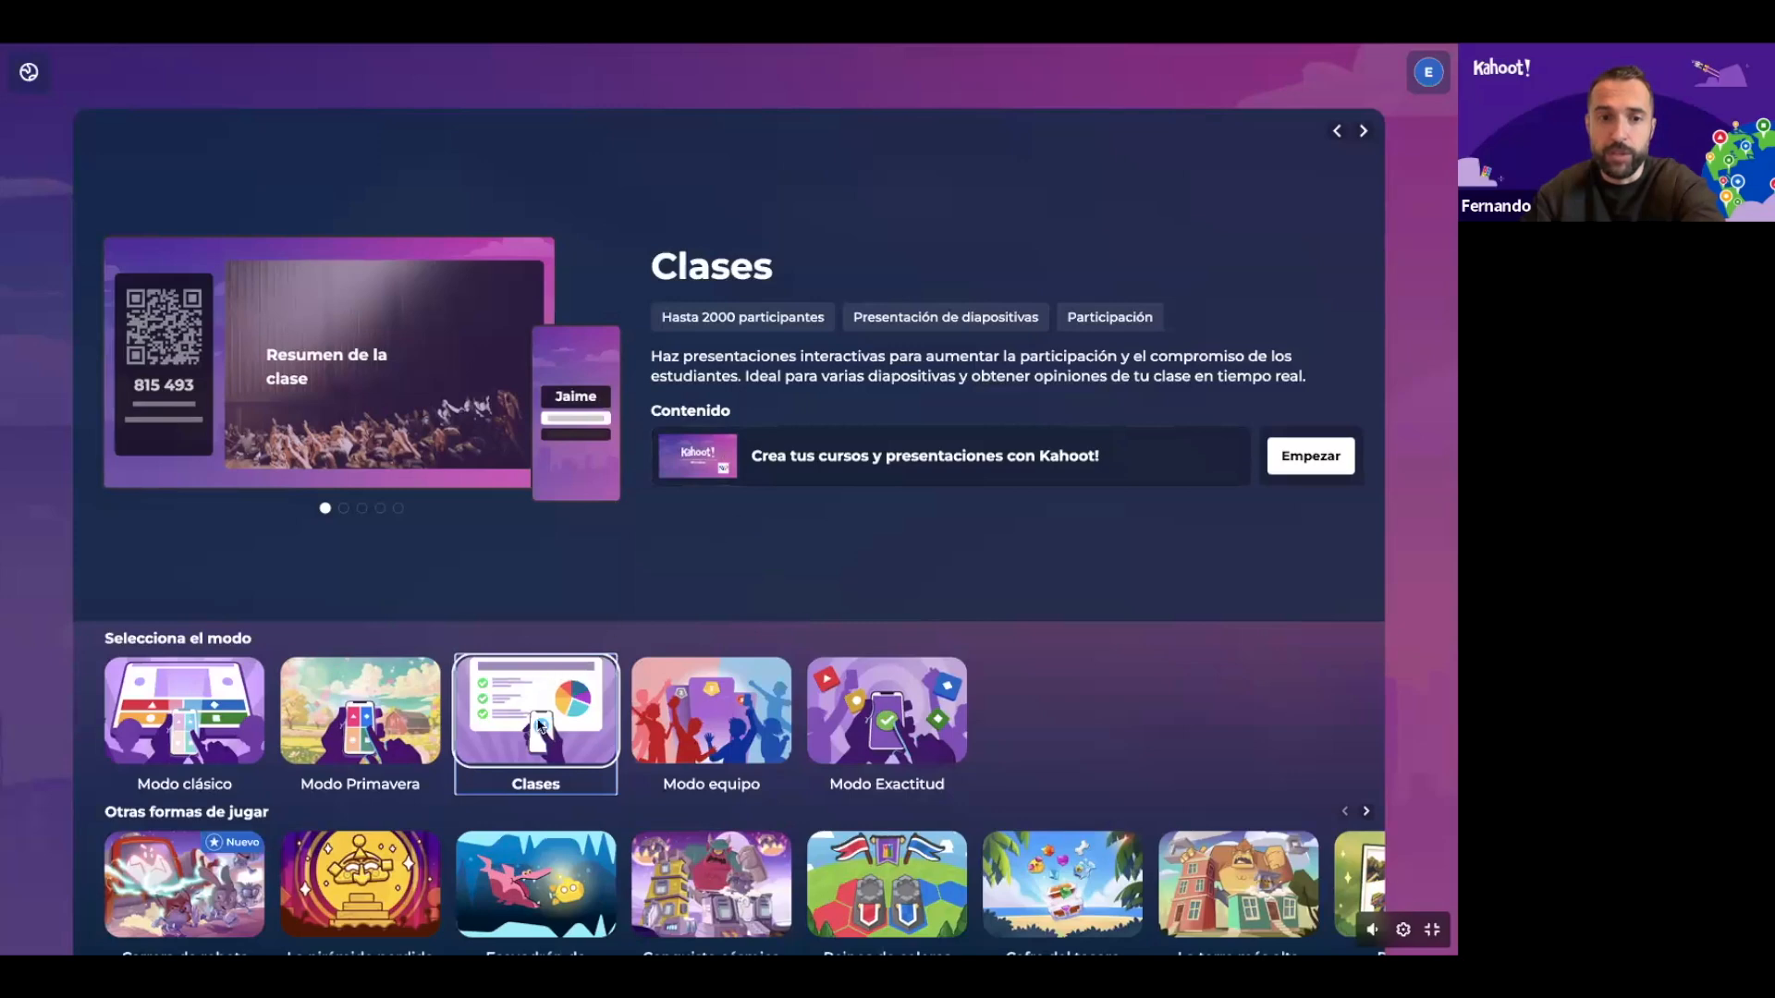
left_click(1310, 460)
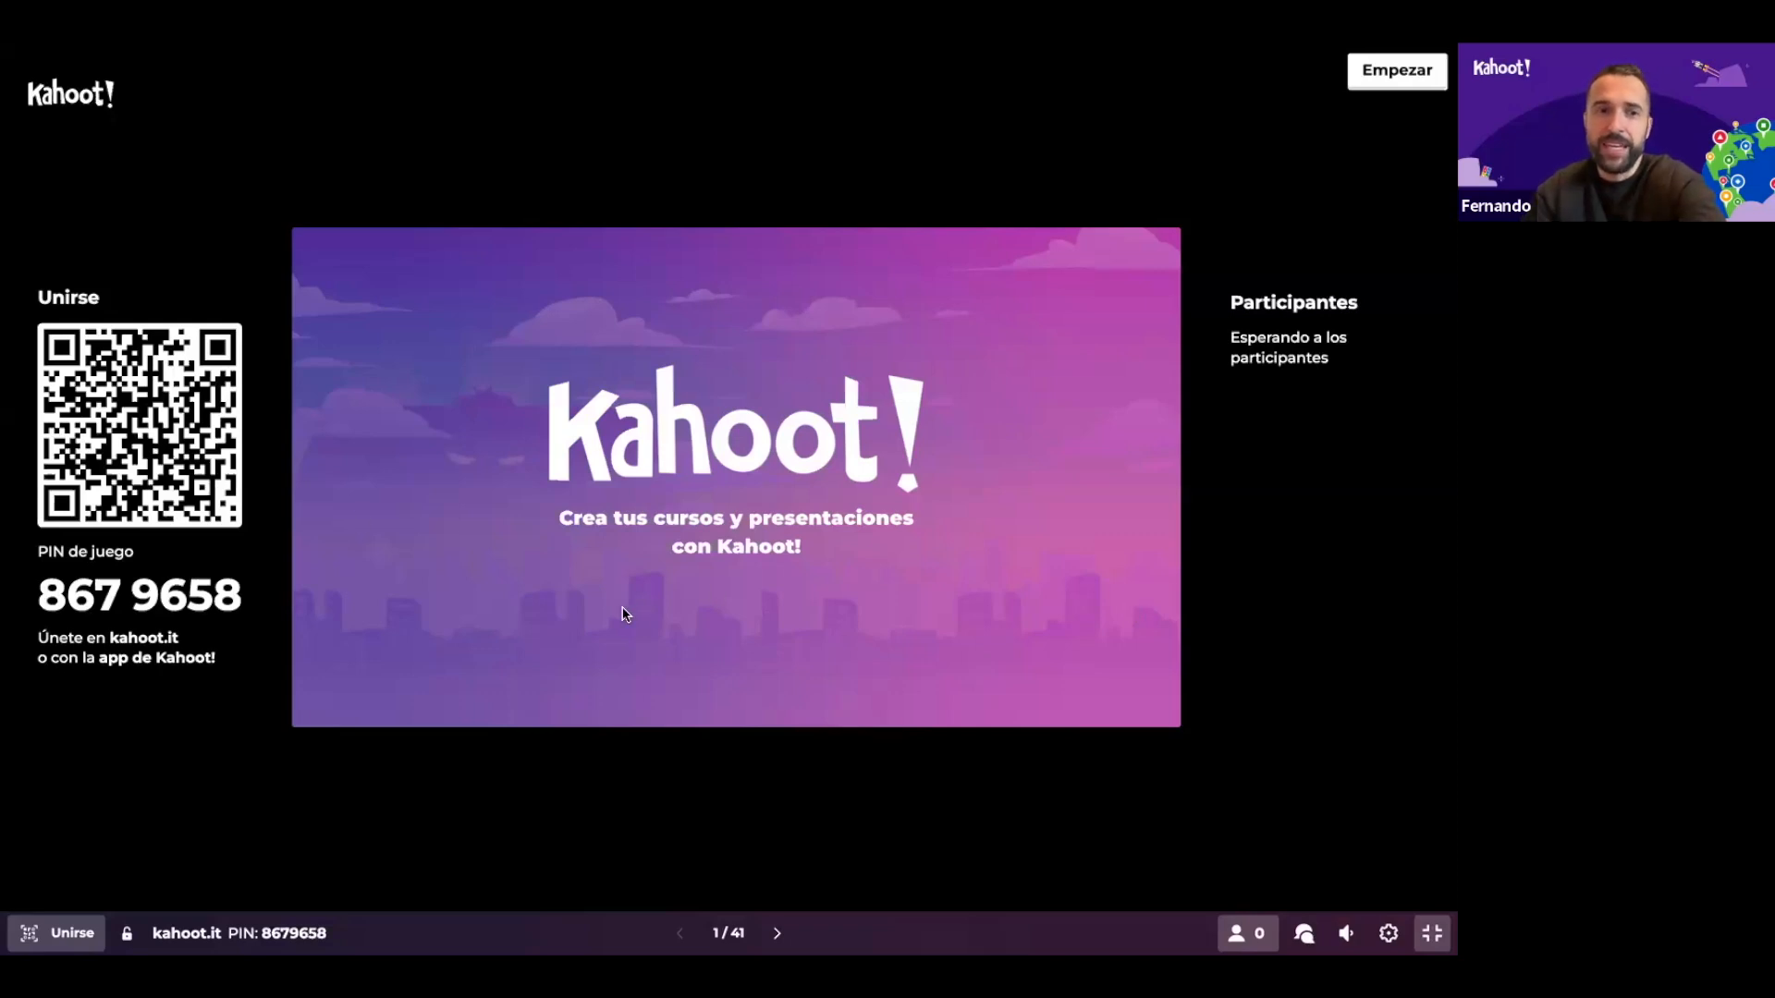
Enlarge the QR code in the lobby so participants can scan it, and close the enlarged view
mouse_move(237, 499)
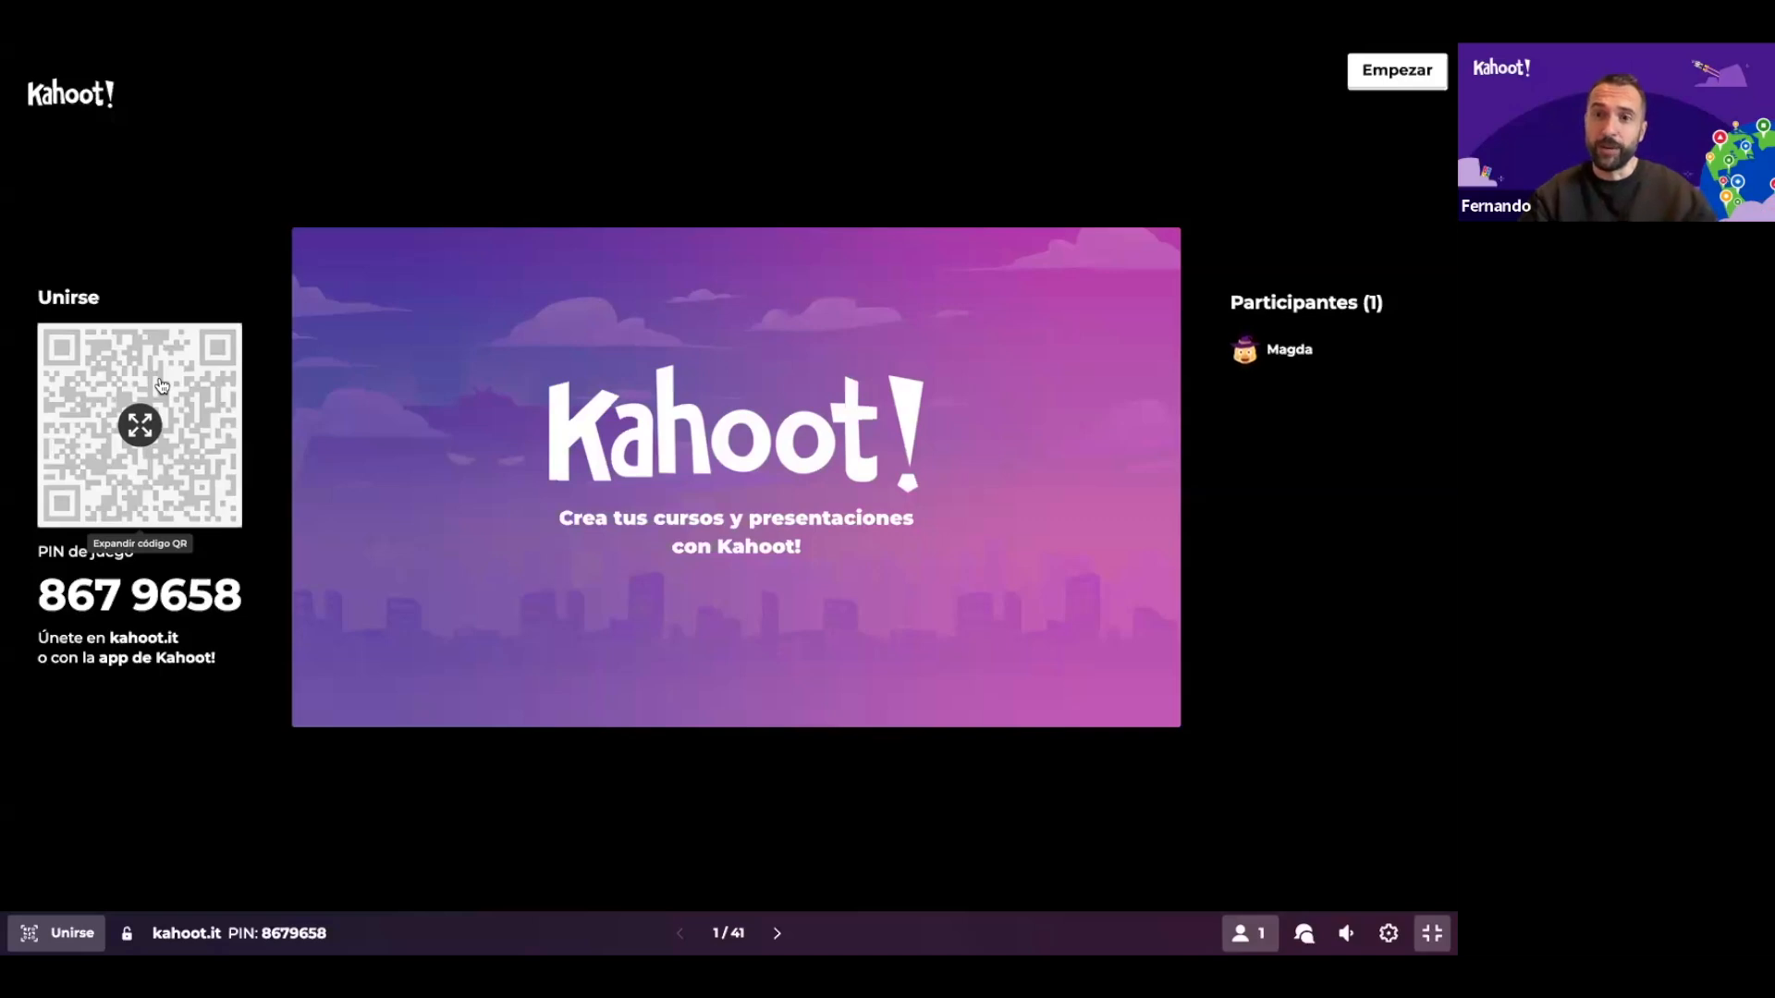
left_click(161, 385)
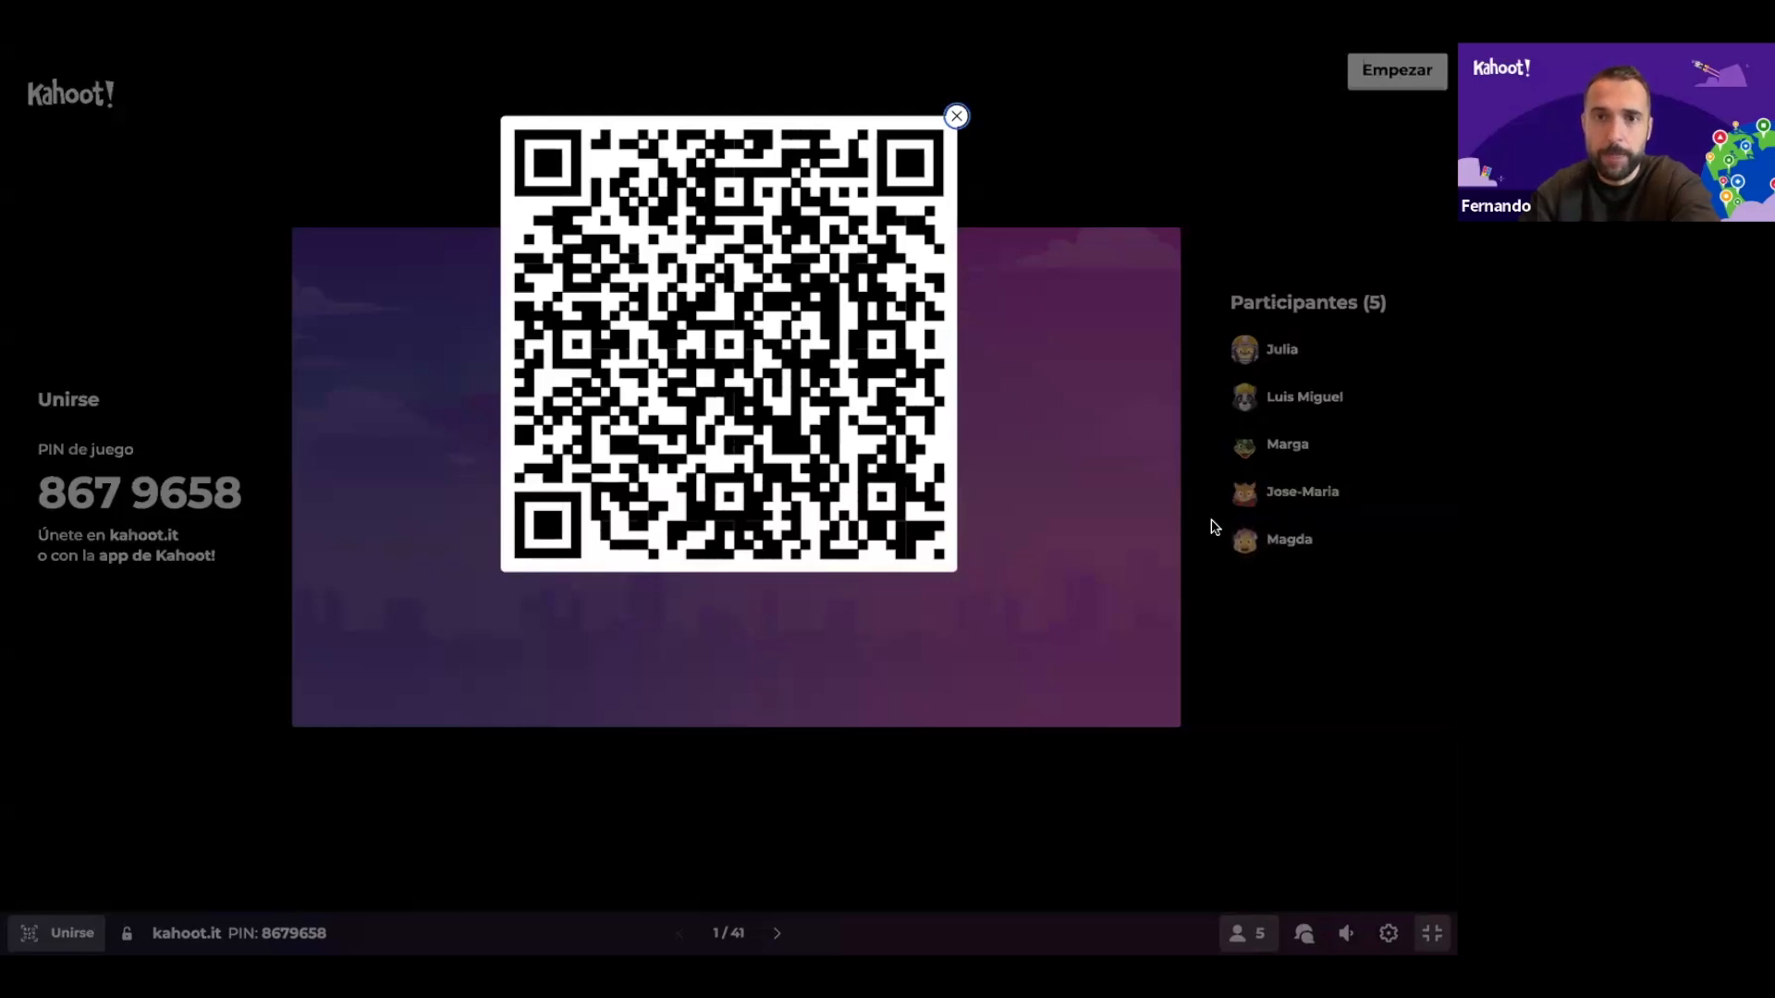
left_click(957, 117)
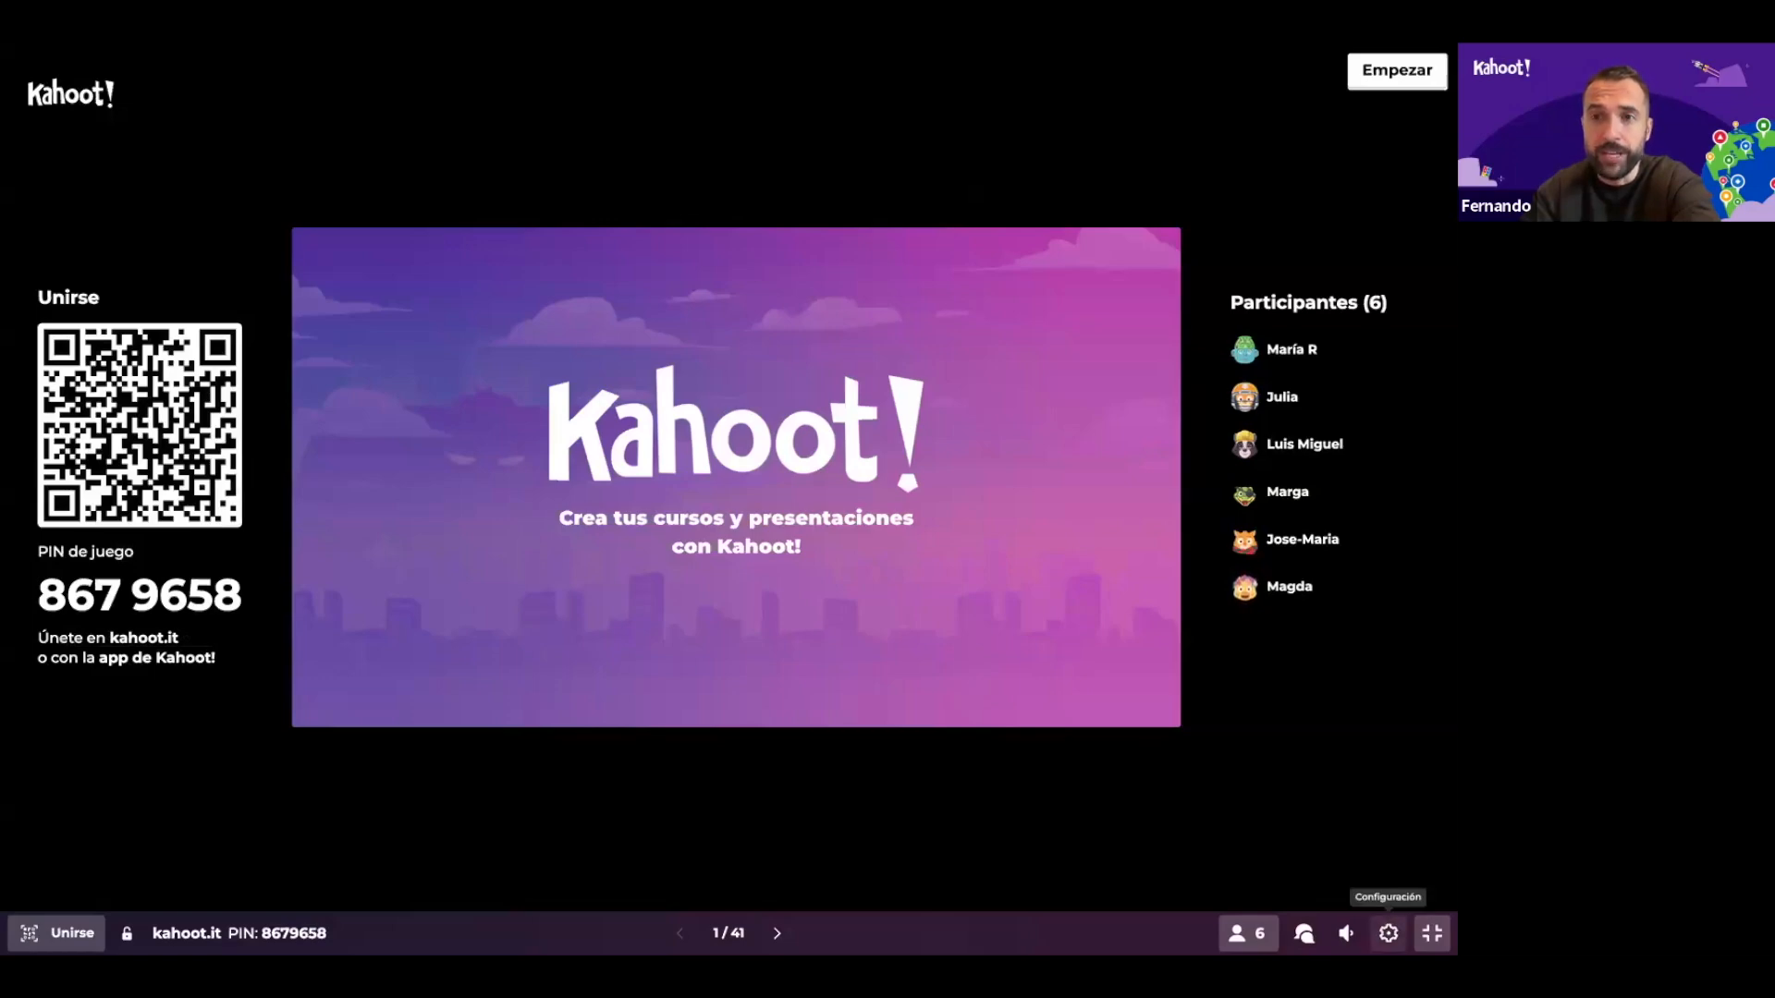
Review the session settings and the Preguntas y respuestas explanation, view the audience question feed, and return to the participant list
left_click(1389, 934)
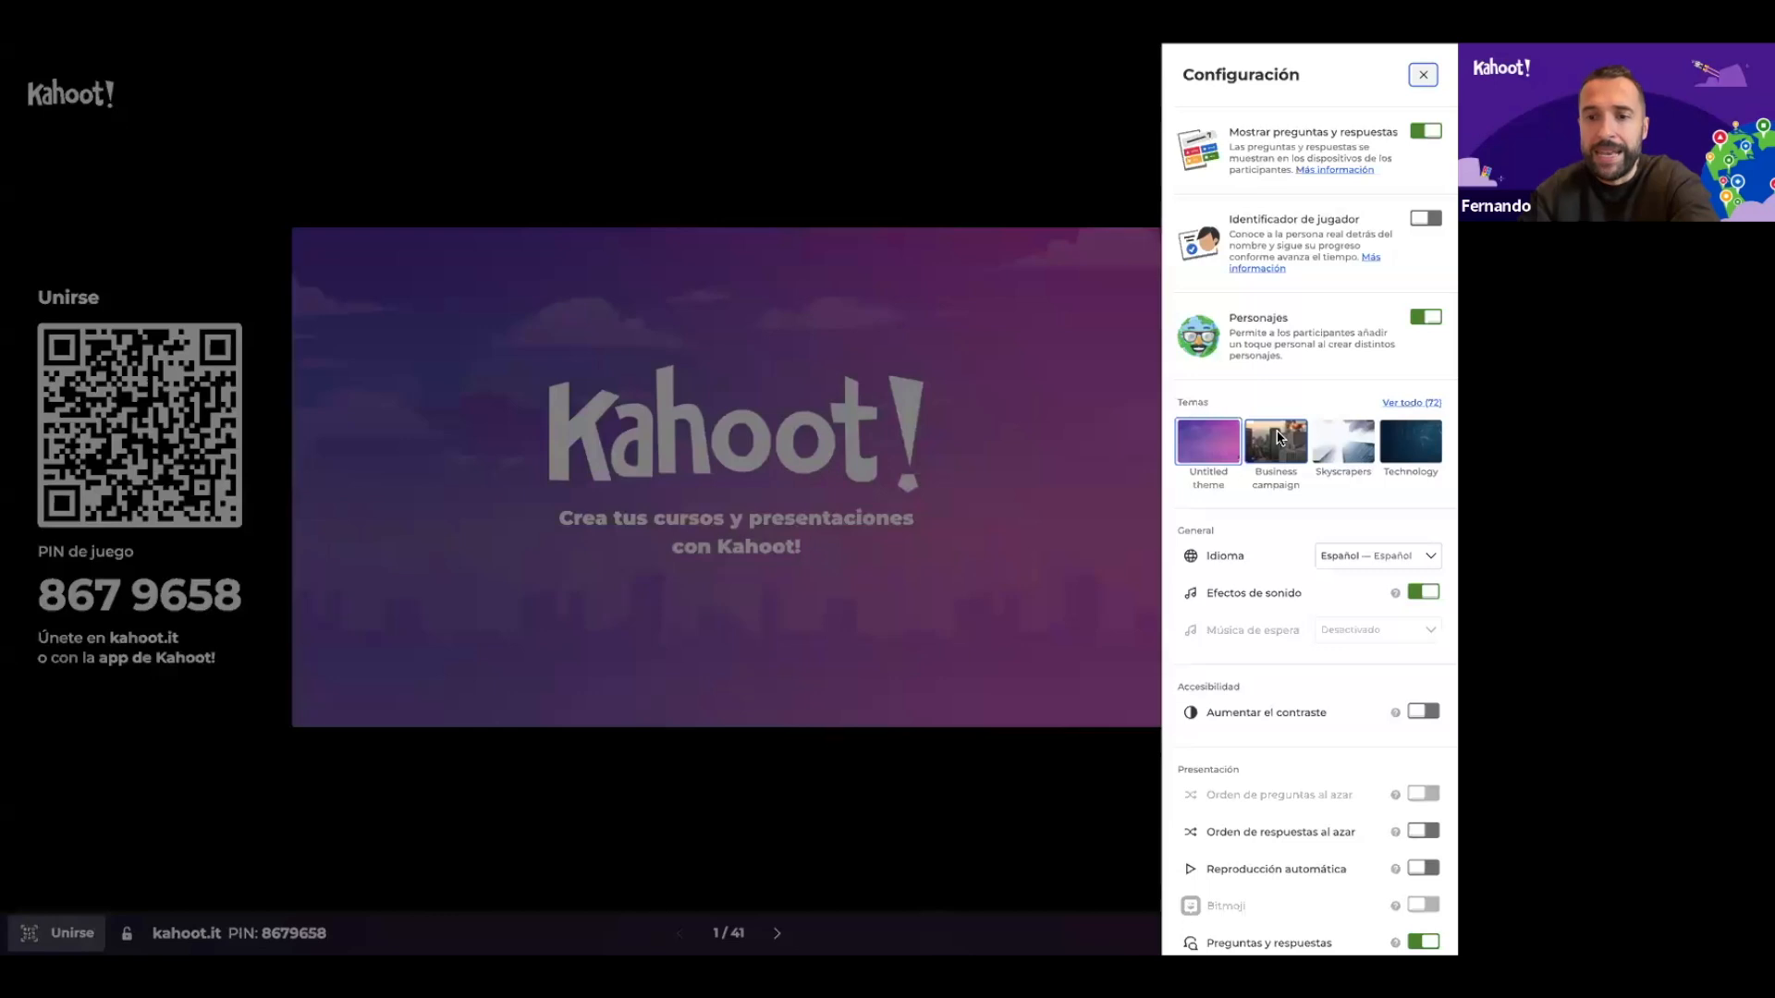
scroll(1280, 437, "down", 4)
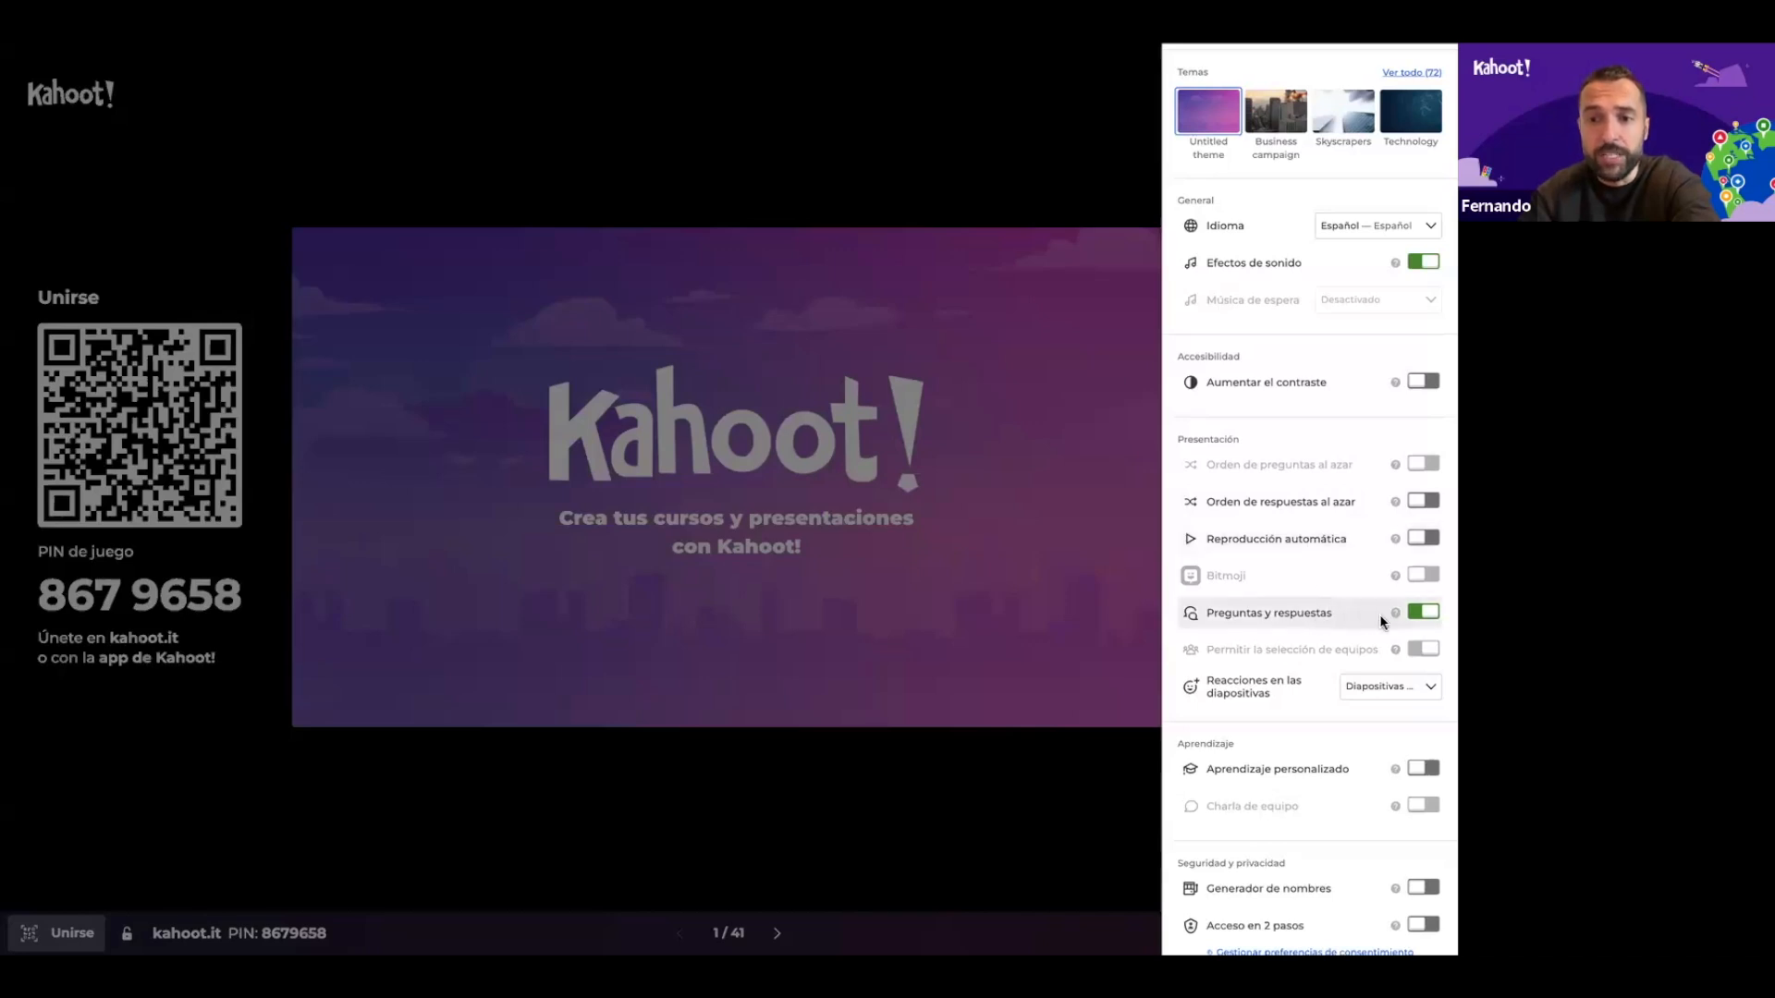
mouse_move(1396, 616)
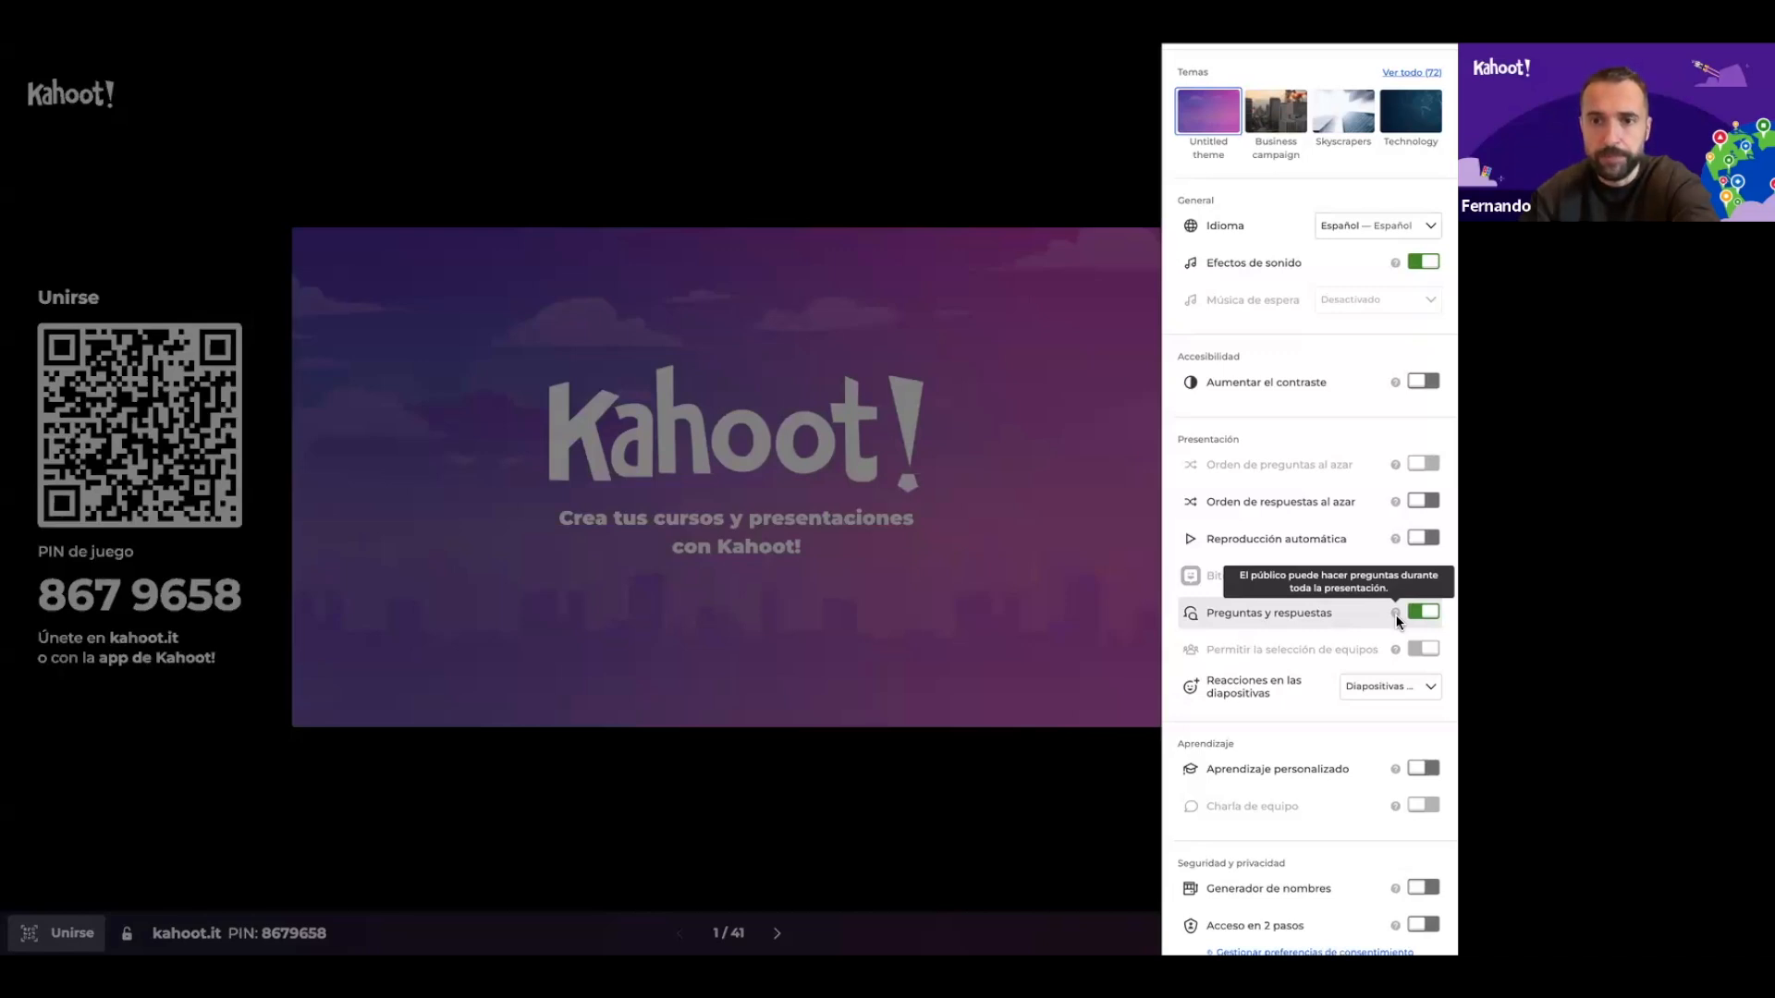
left_click(1047, 715)
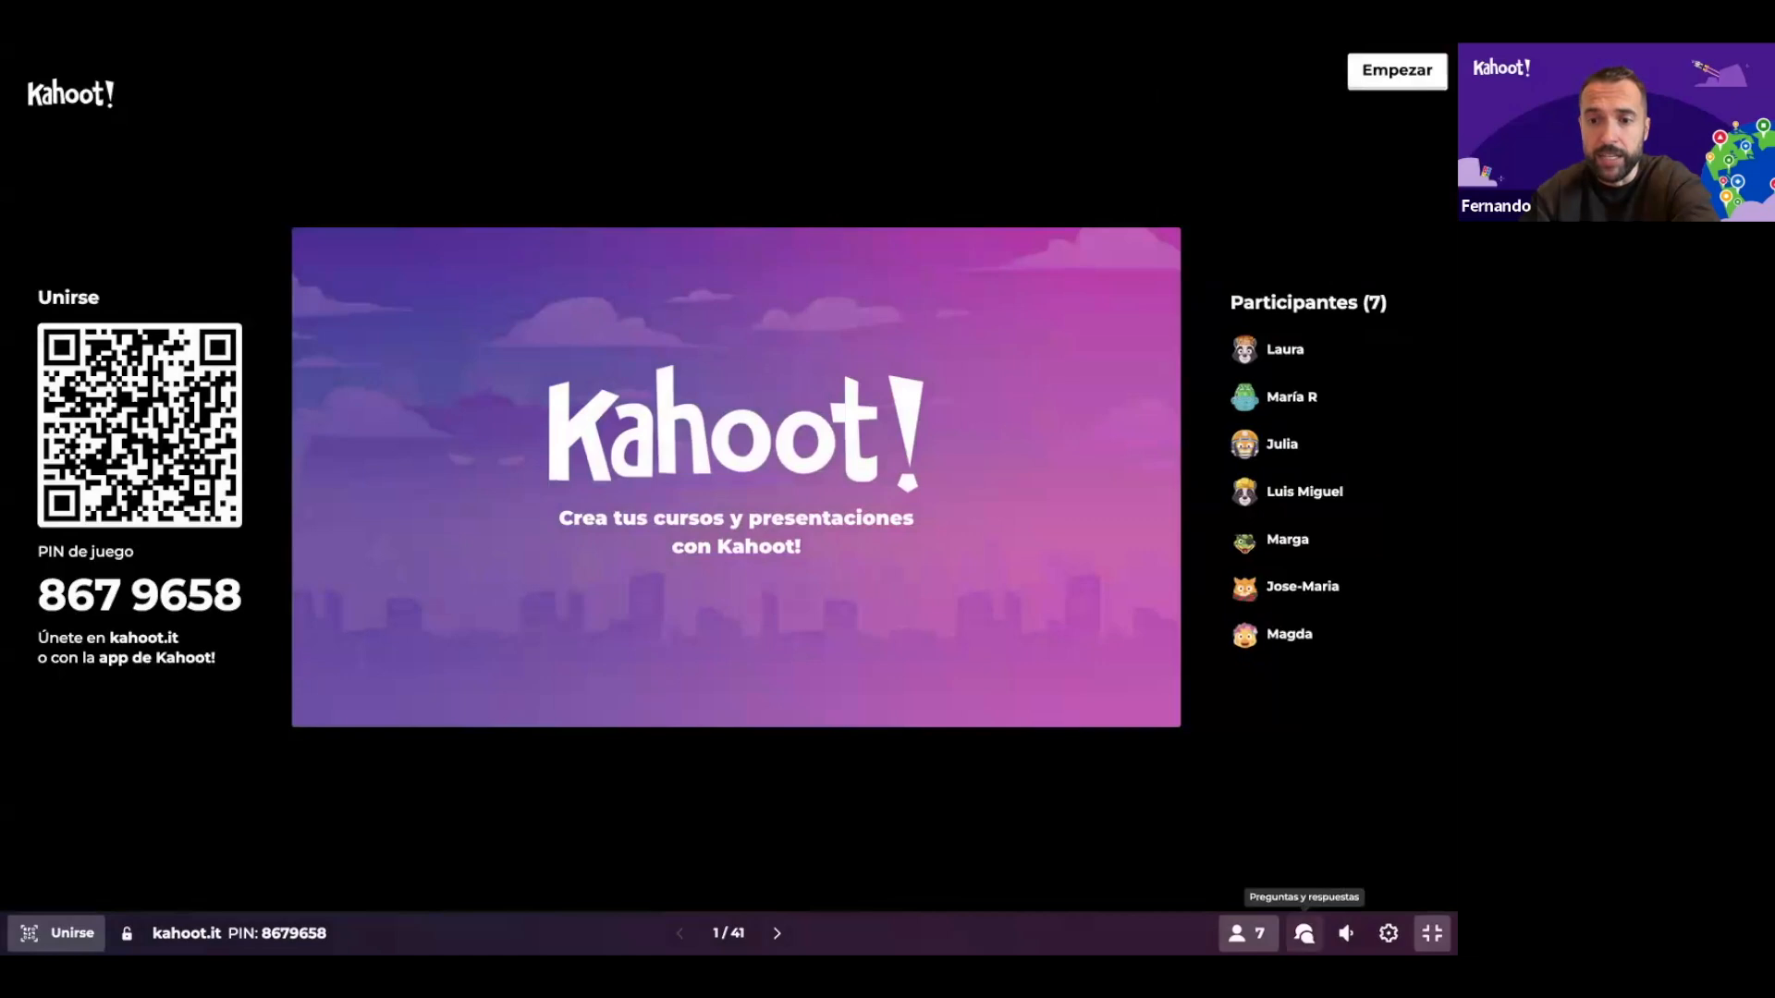
left_click(1304, 934)
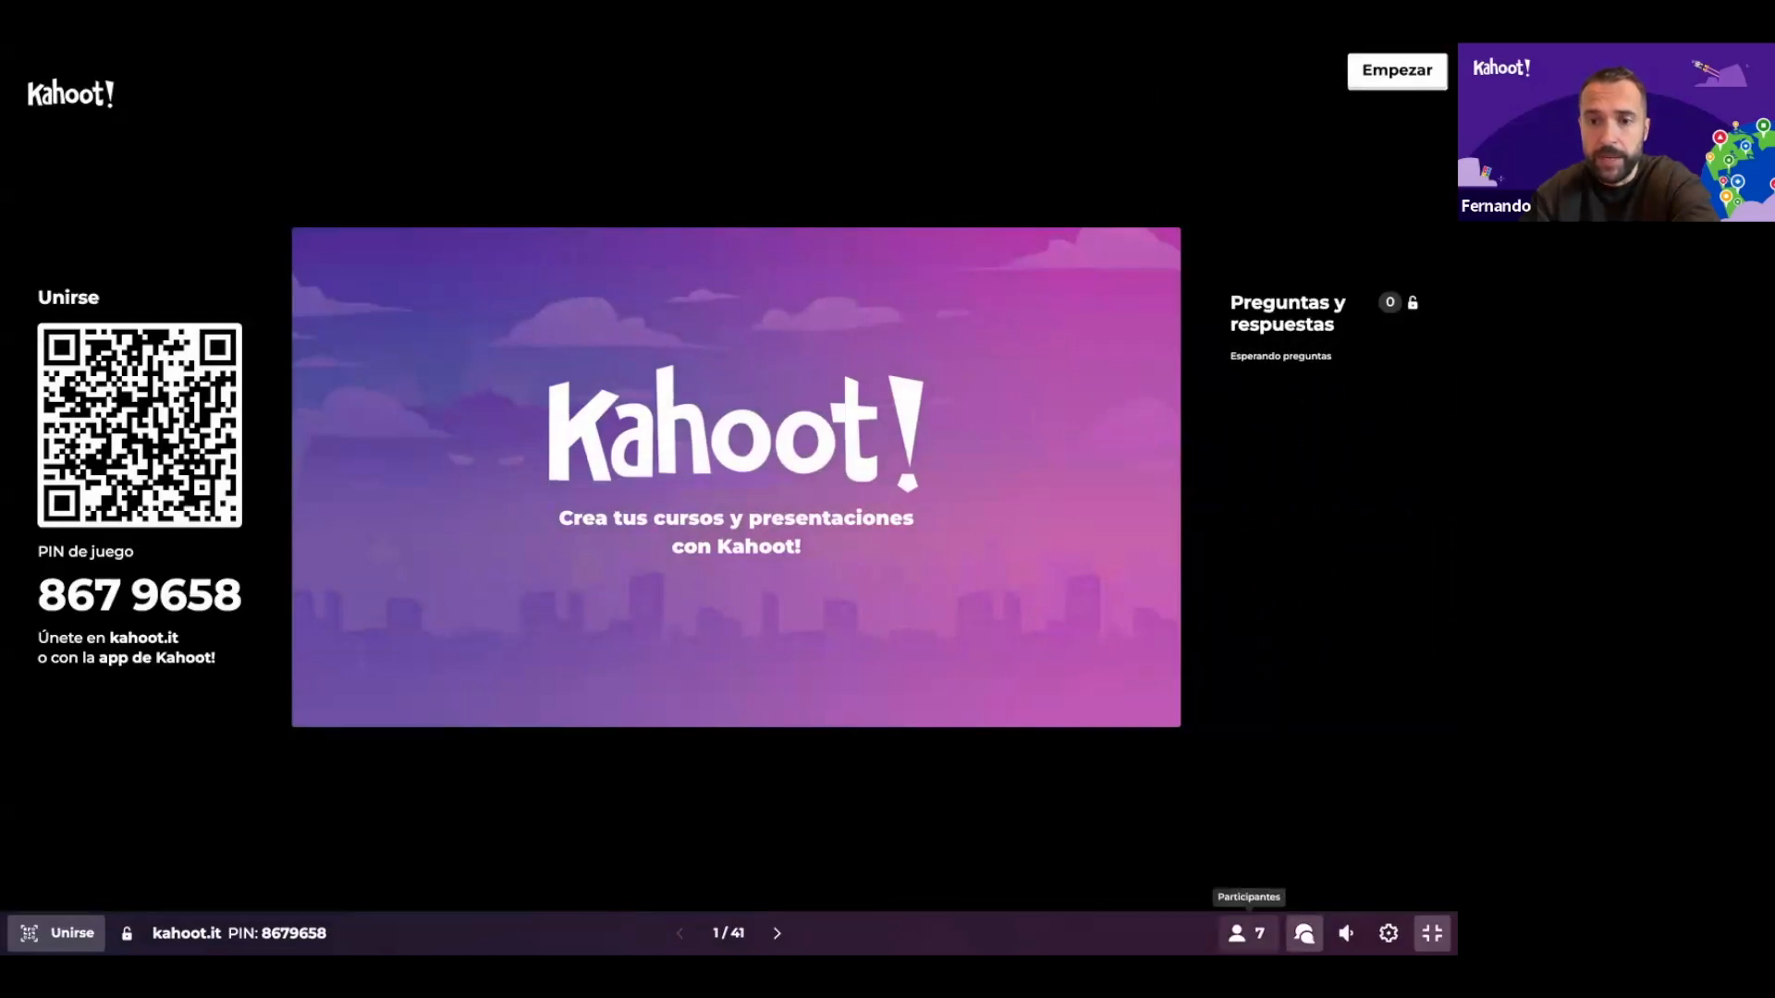
left_click(1246, 934)
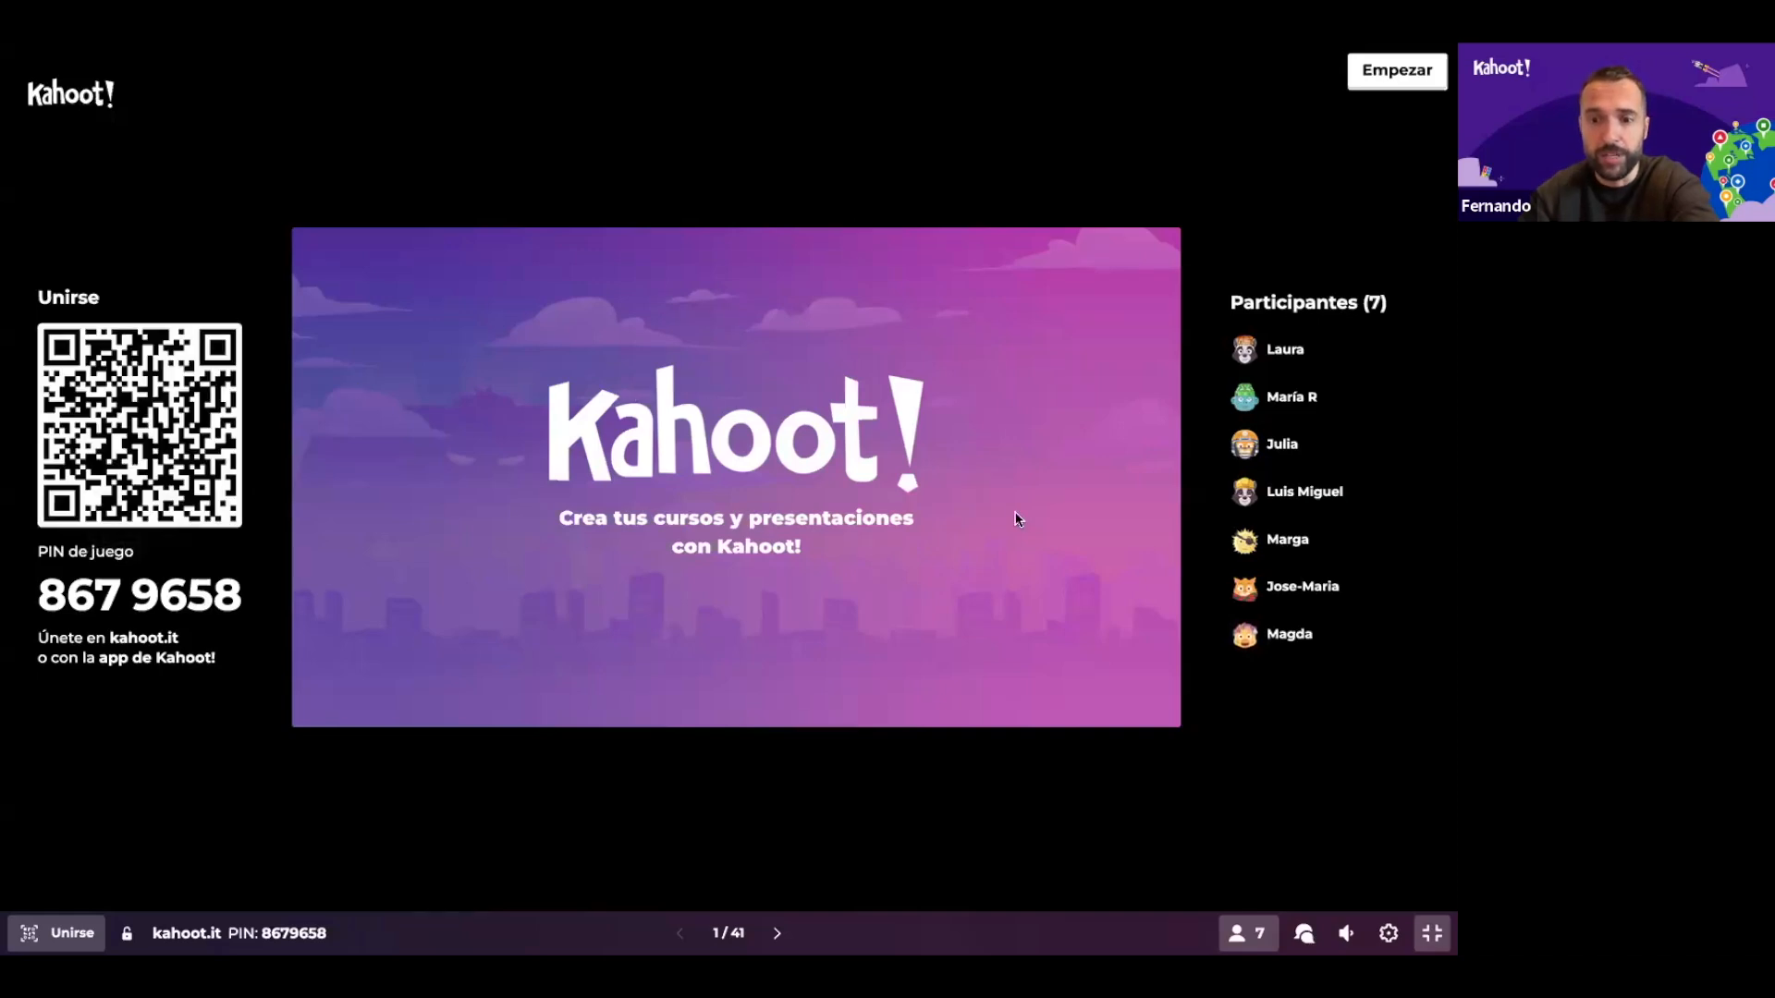
Start the presentation, advance past the introduction slide and run the "¿Cada cuanto utilizas Kahoot!?" poll
left_click(1389, 81)
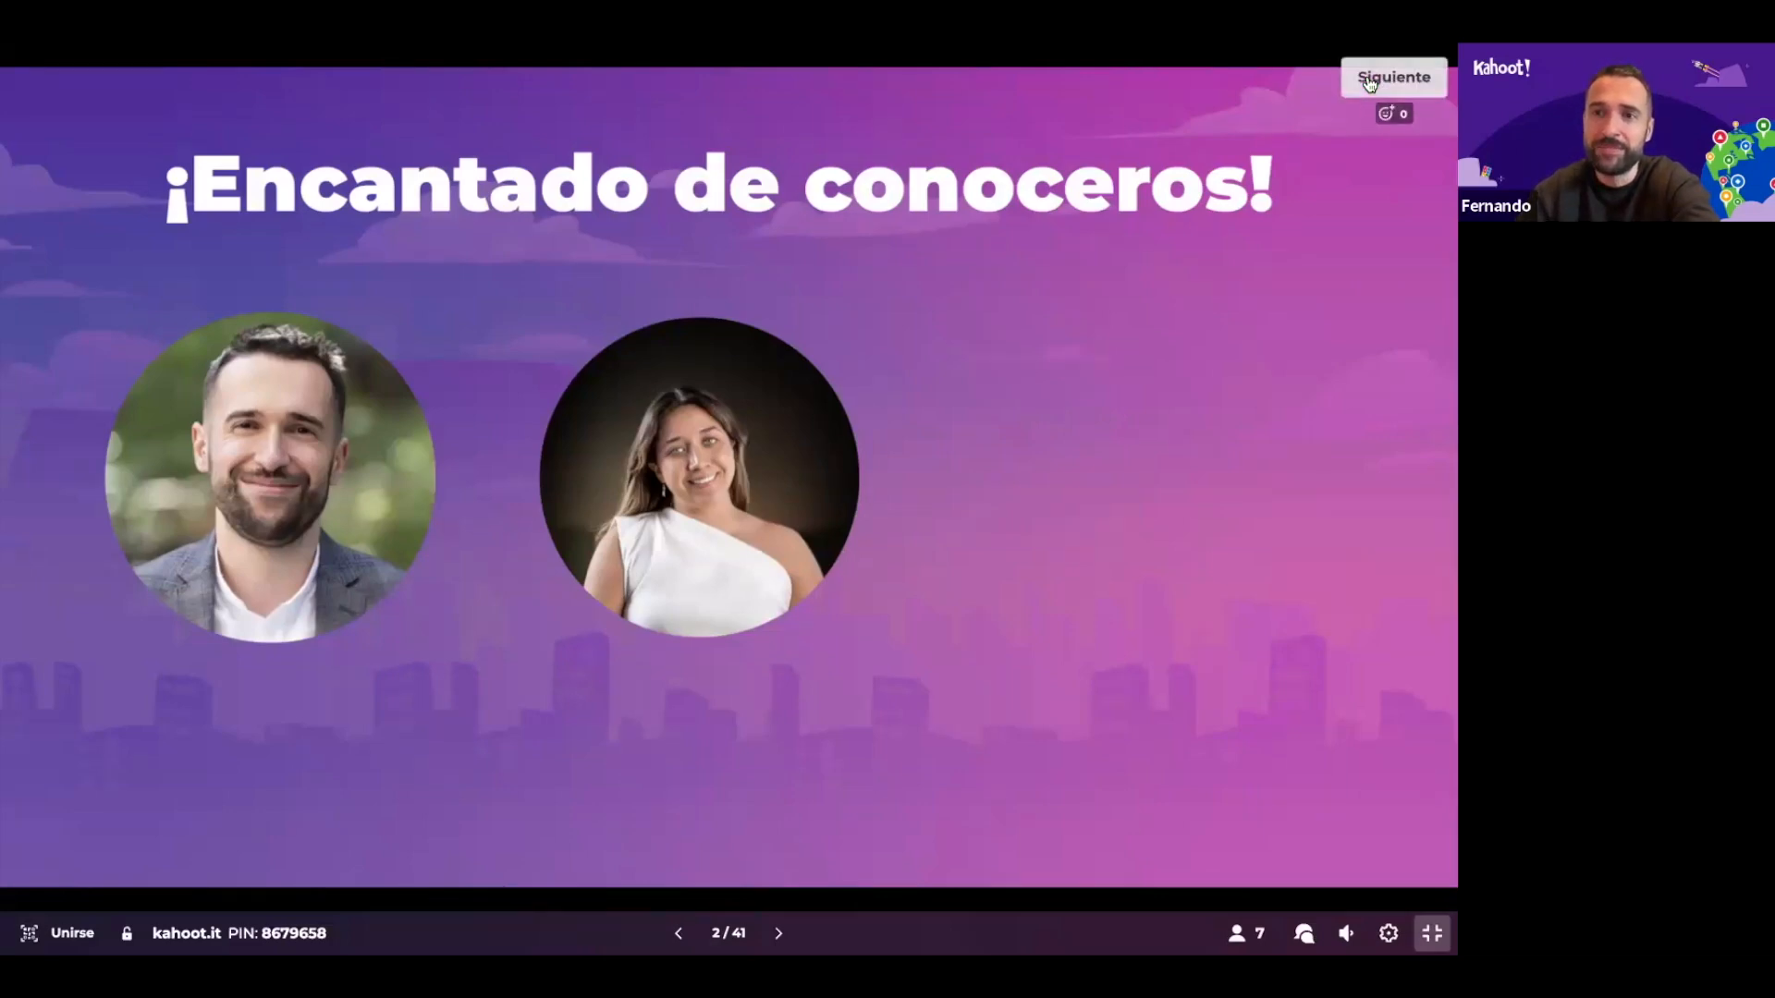
left_click(1389, 82)
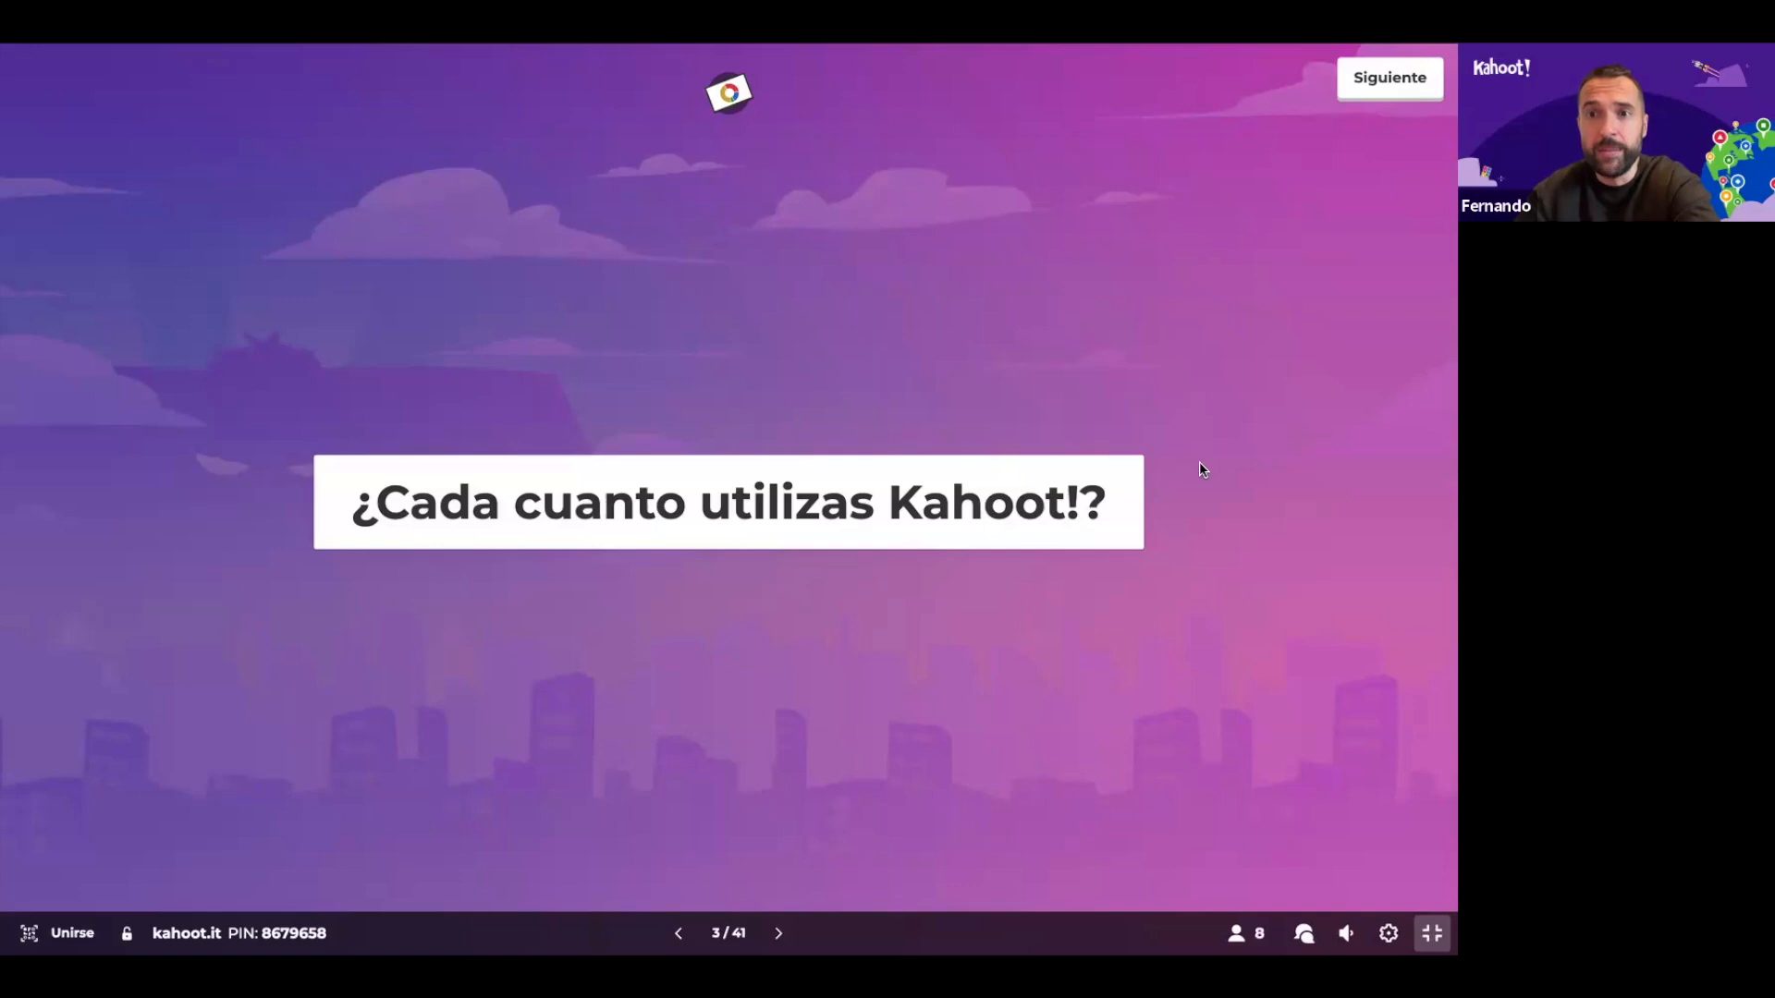
left_click(1361, 85)
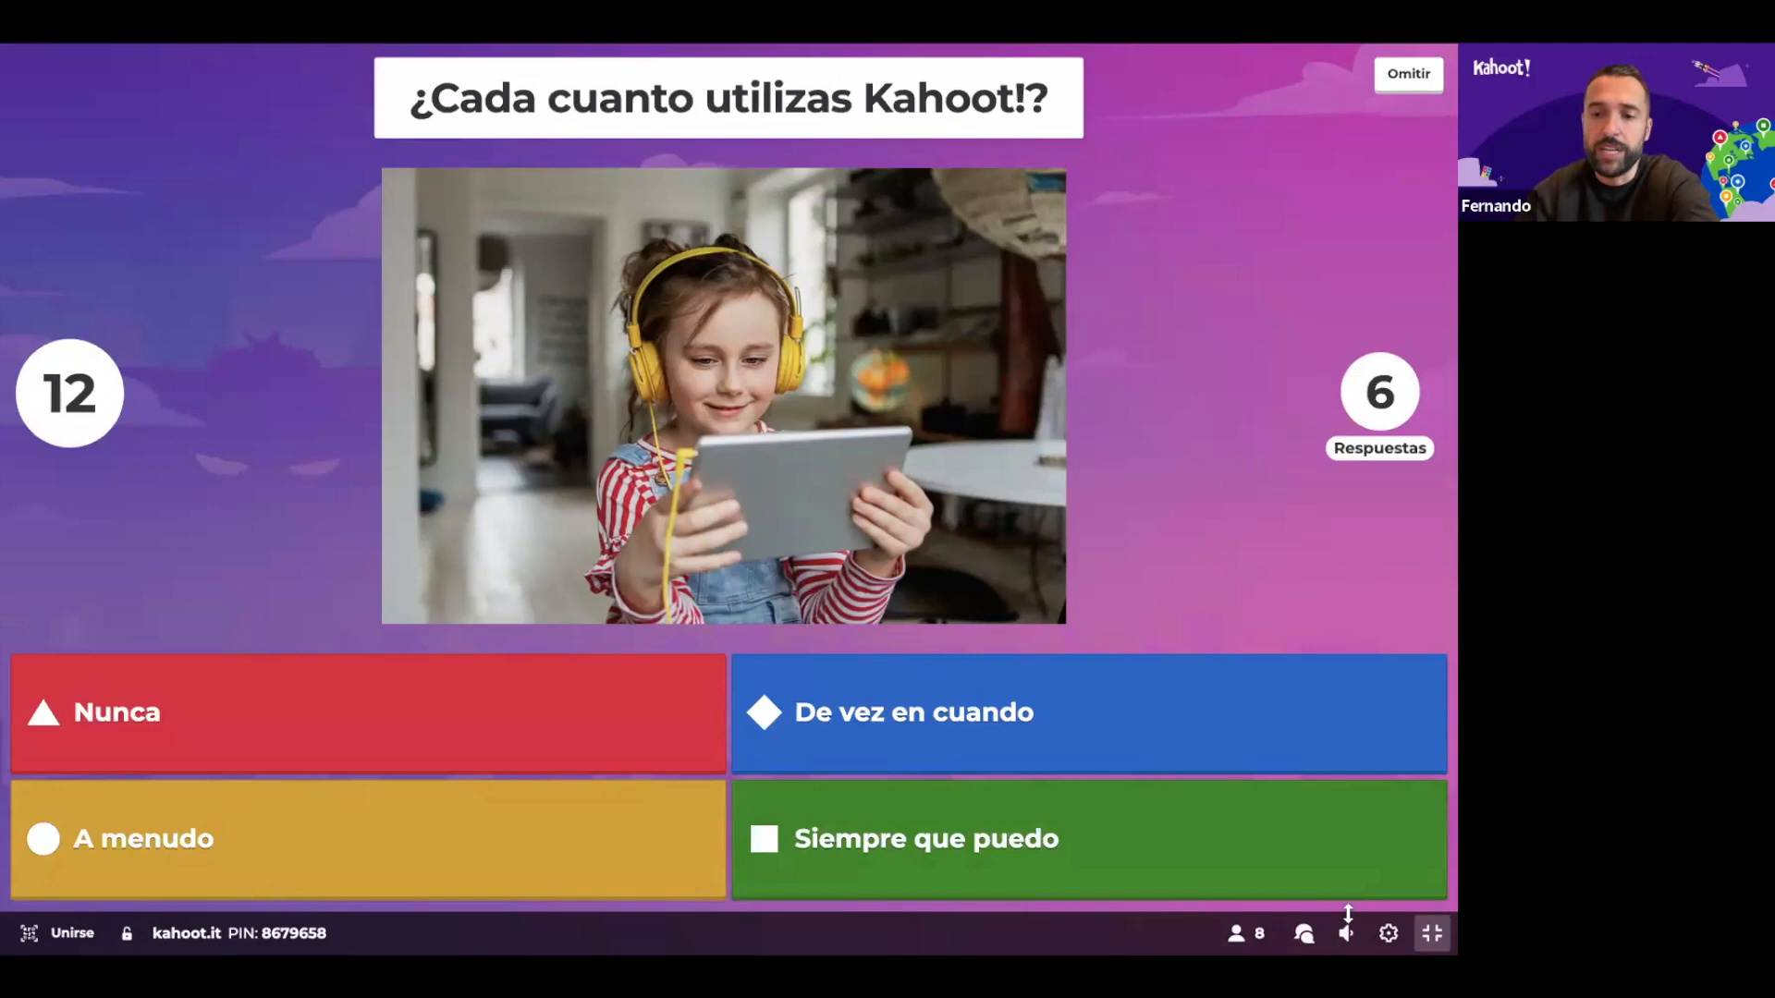
mouse_move(1343, 933)
left_click_drag(1273, 934, 1280, 934)
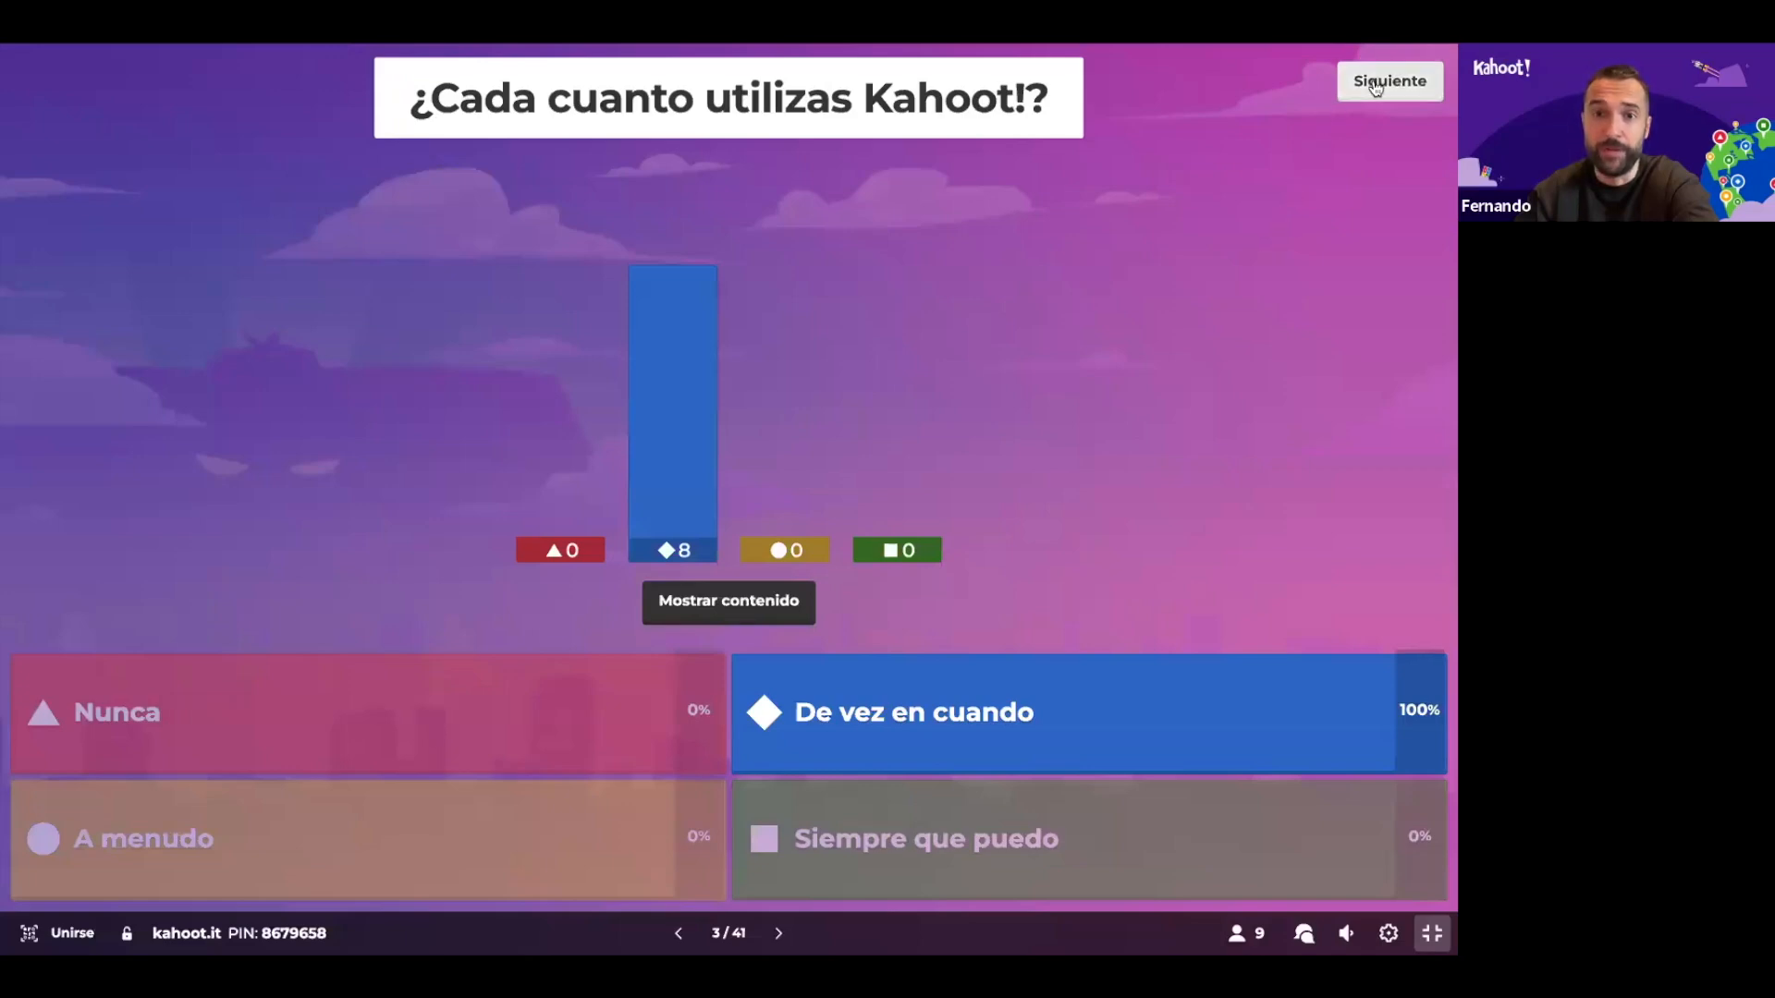
Continue from the poll results to the "¿Dónde se encuentra tu universidad?" question and open it for answers
left_click(1343, 93)
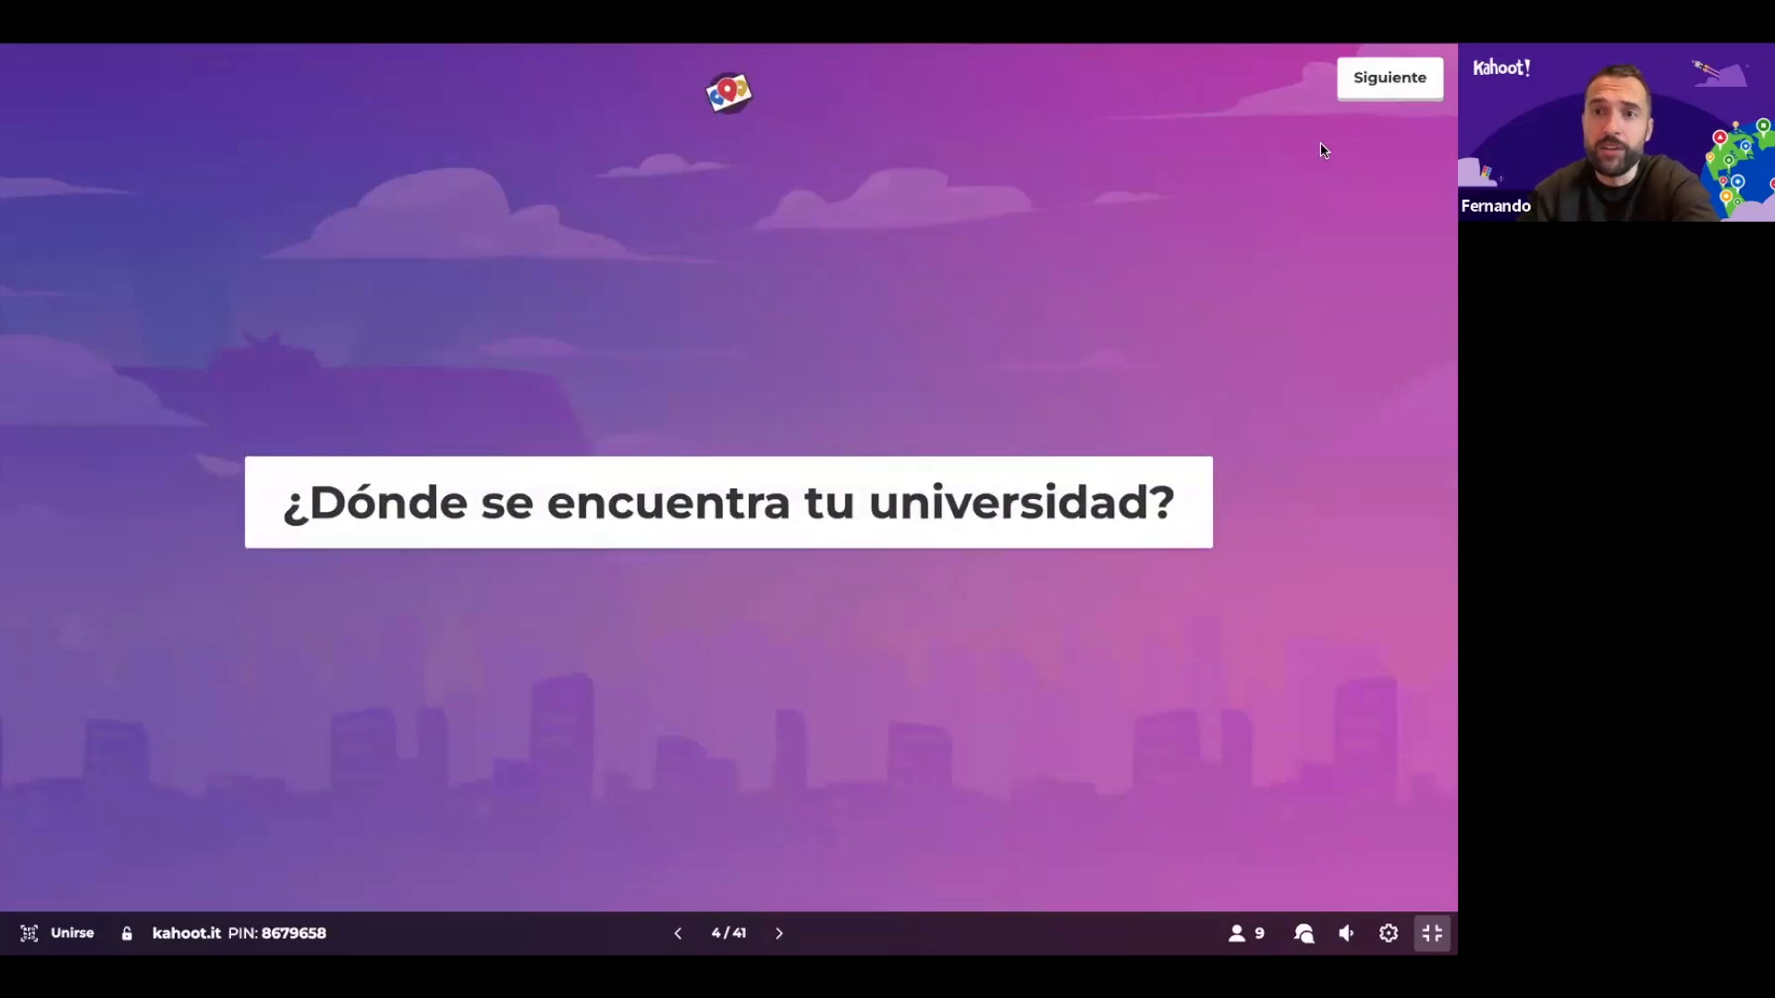
left_click(1360, 91)
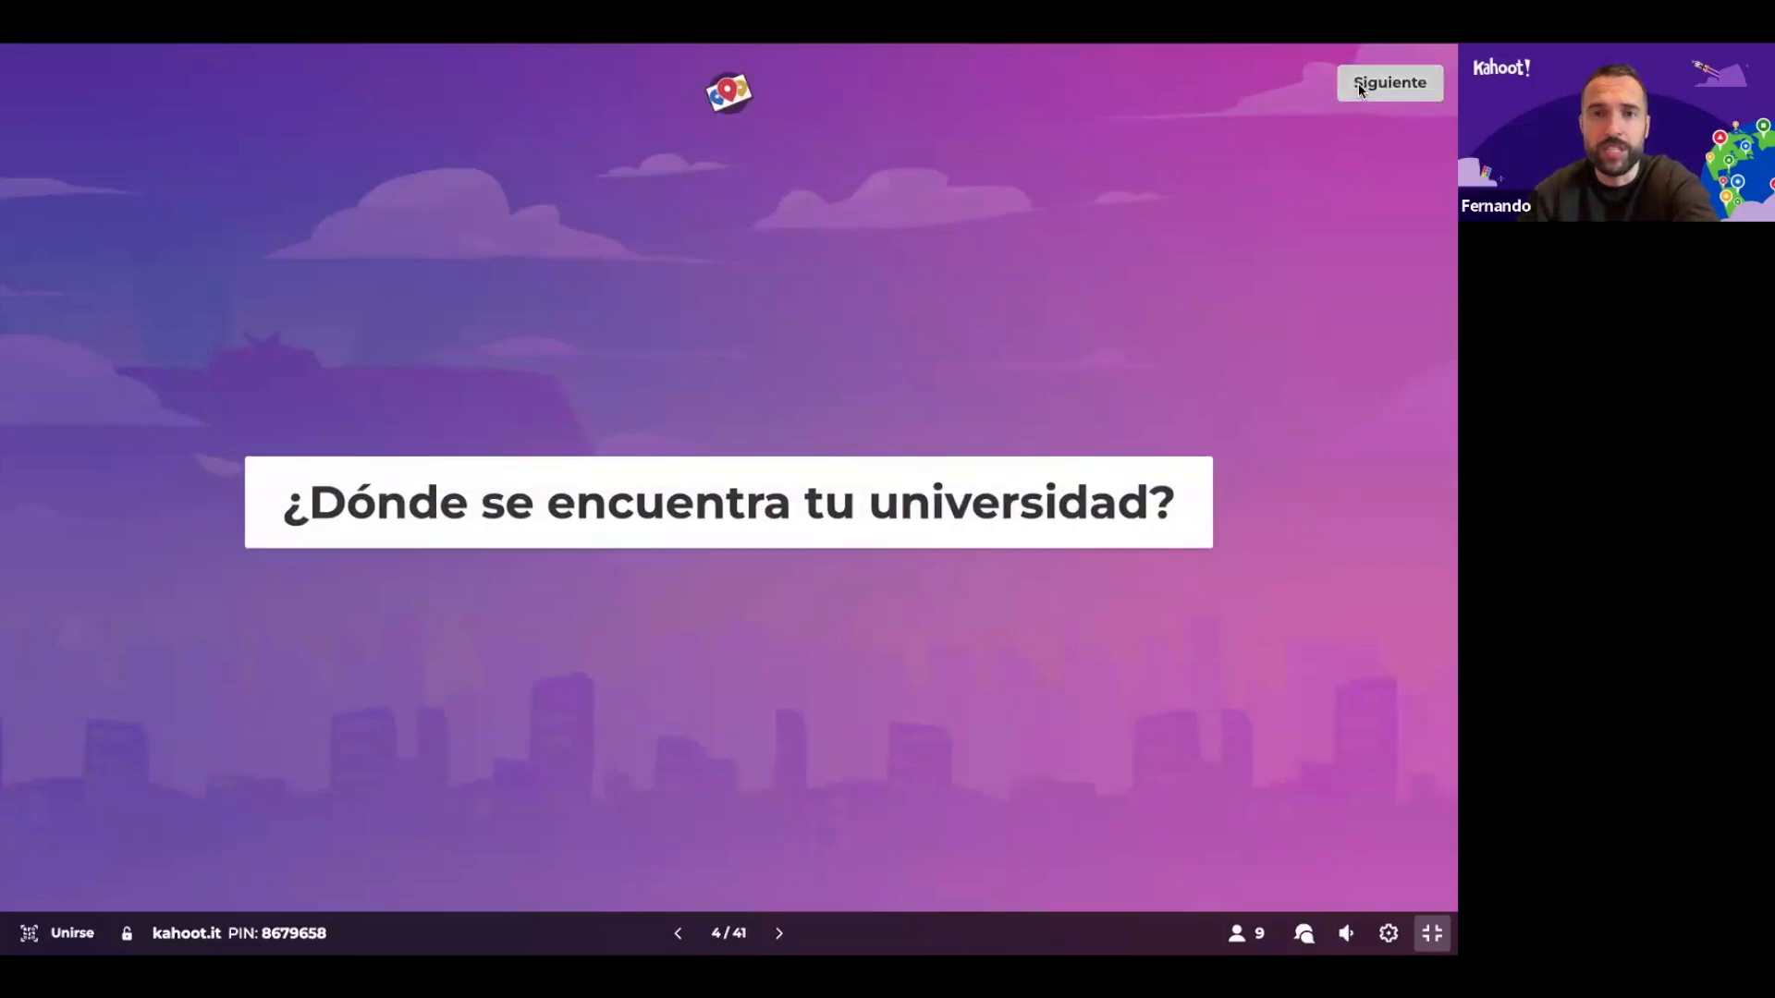
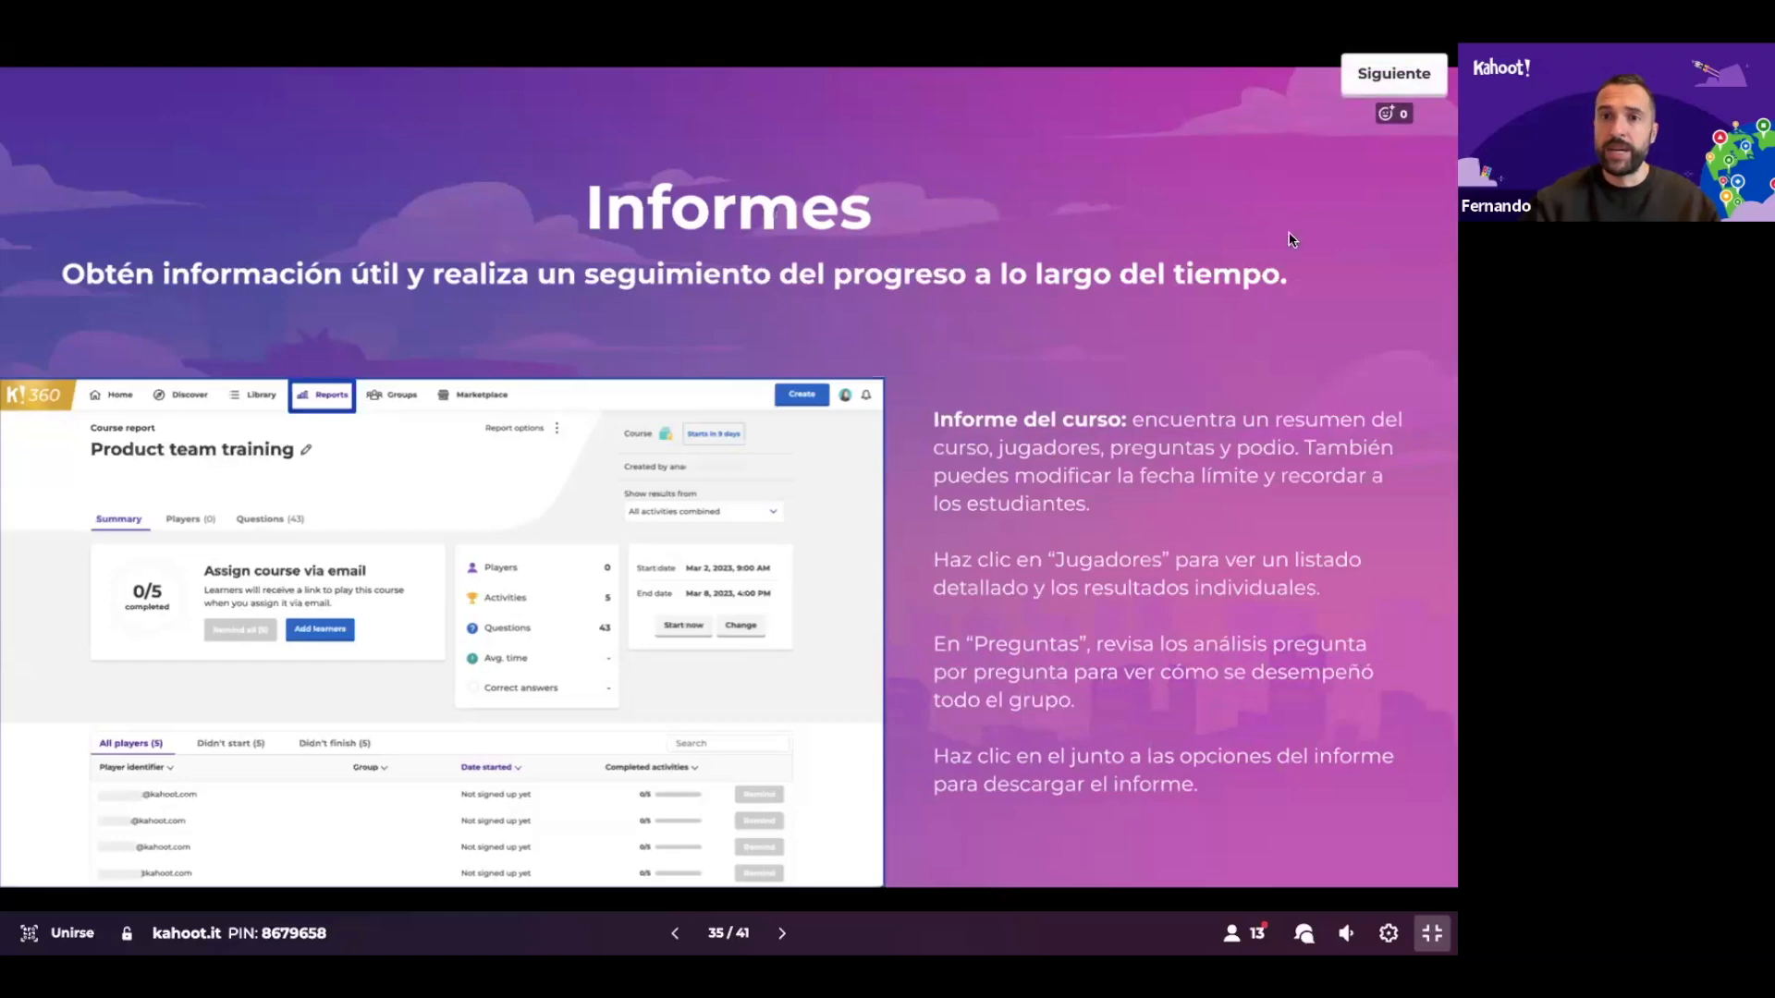
Run the true/false question about including a start date when assigning a course, and advance to the "Es hora de una Demo" slide
left_click(1373, 81)
left_click(1373, 81)
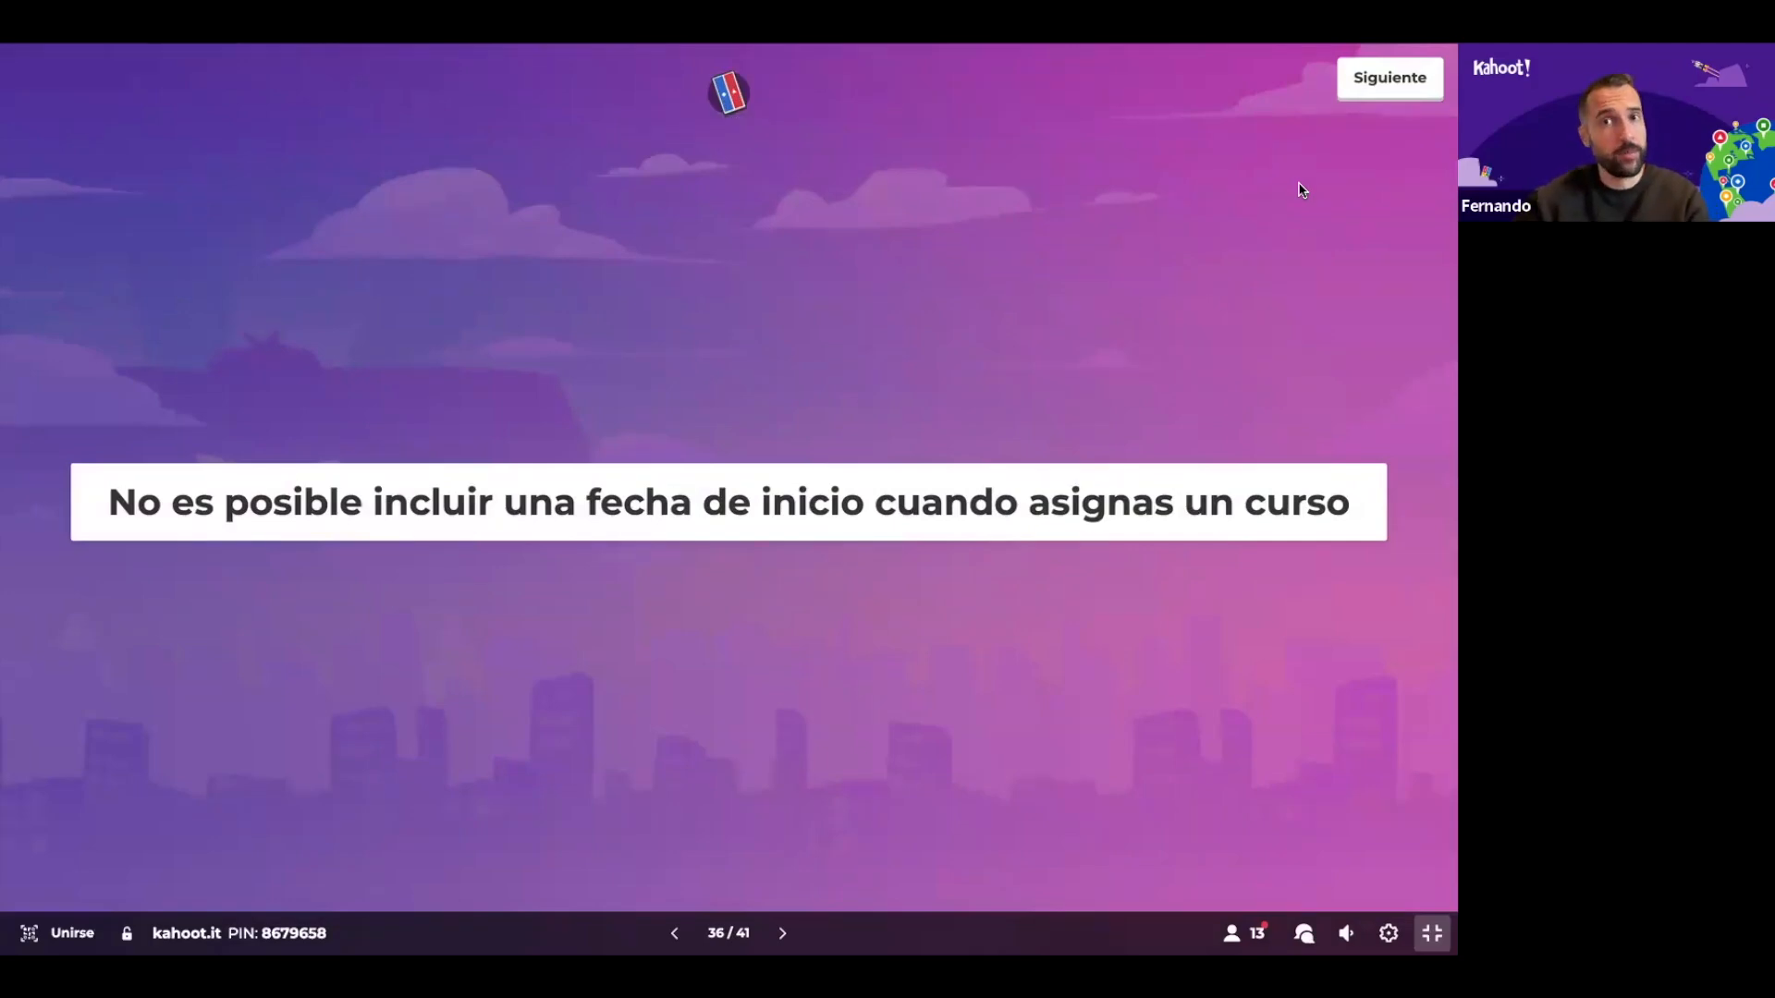
left_click(1381, 80)
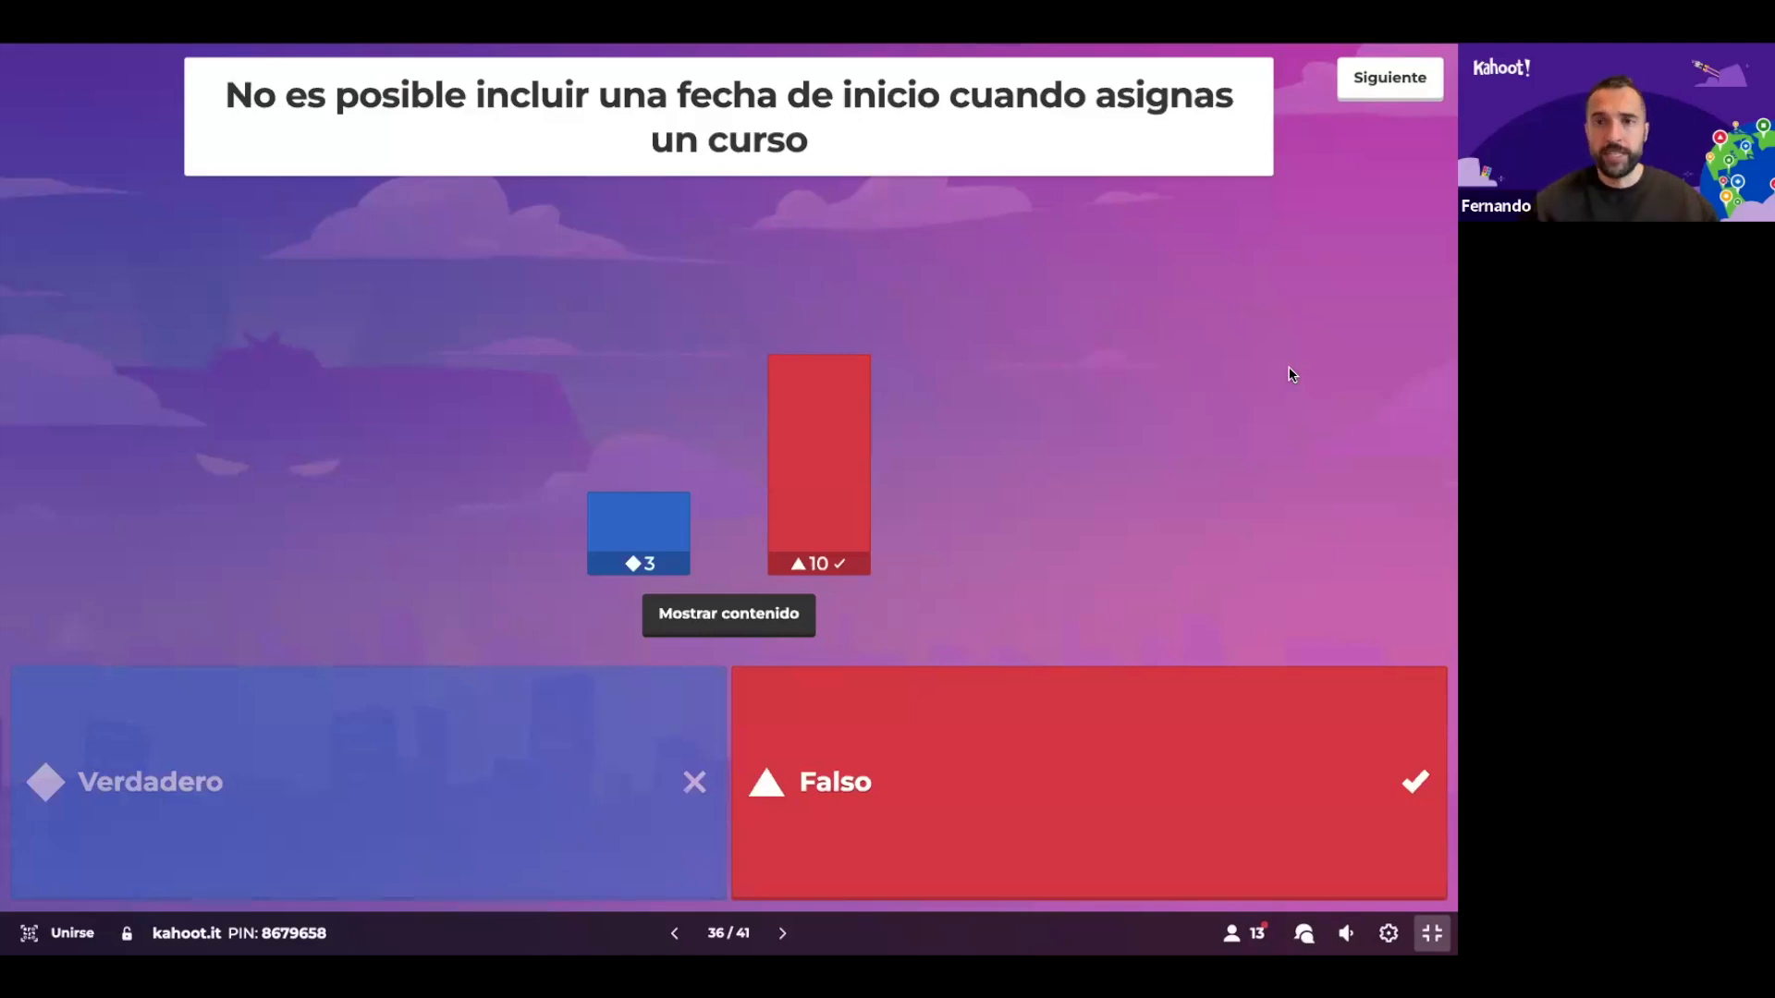
left_click(1371, 81)
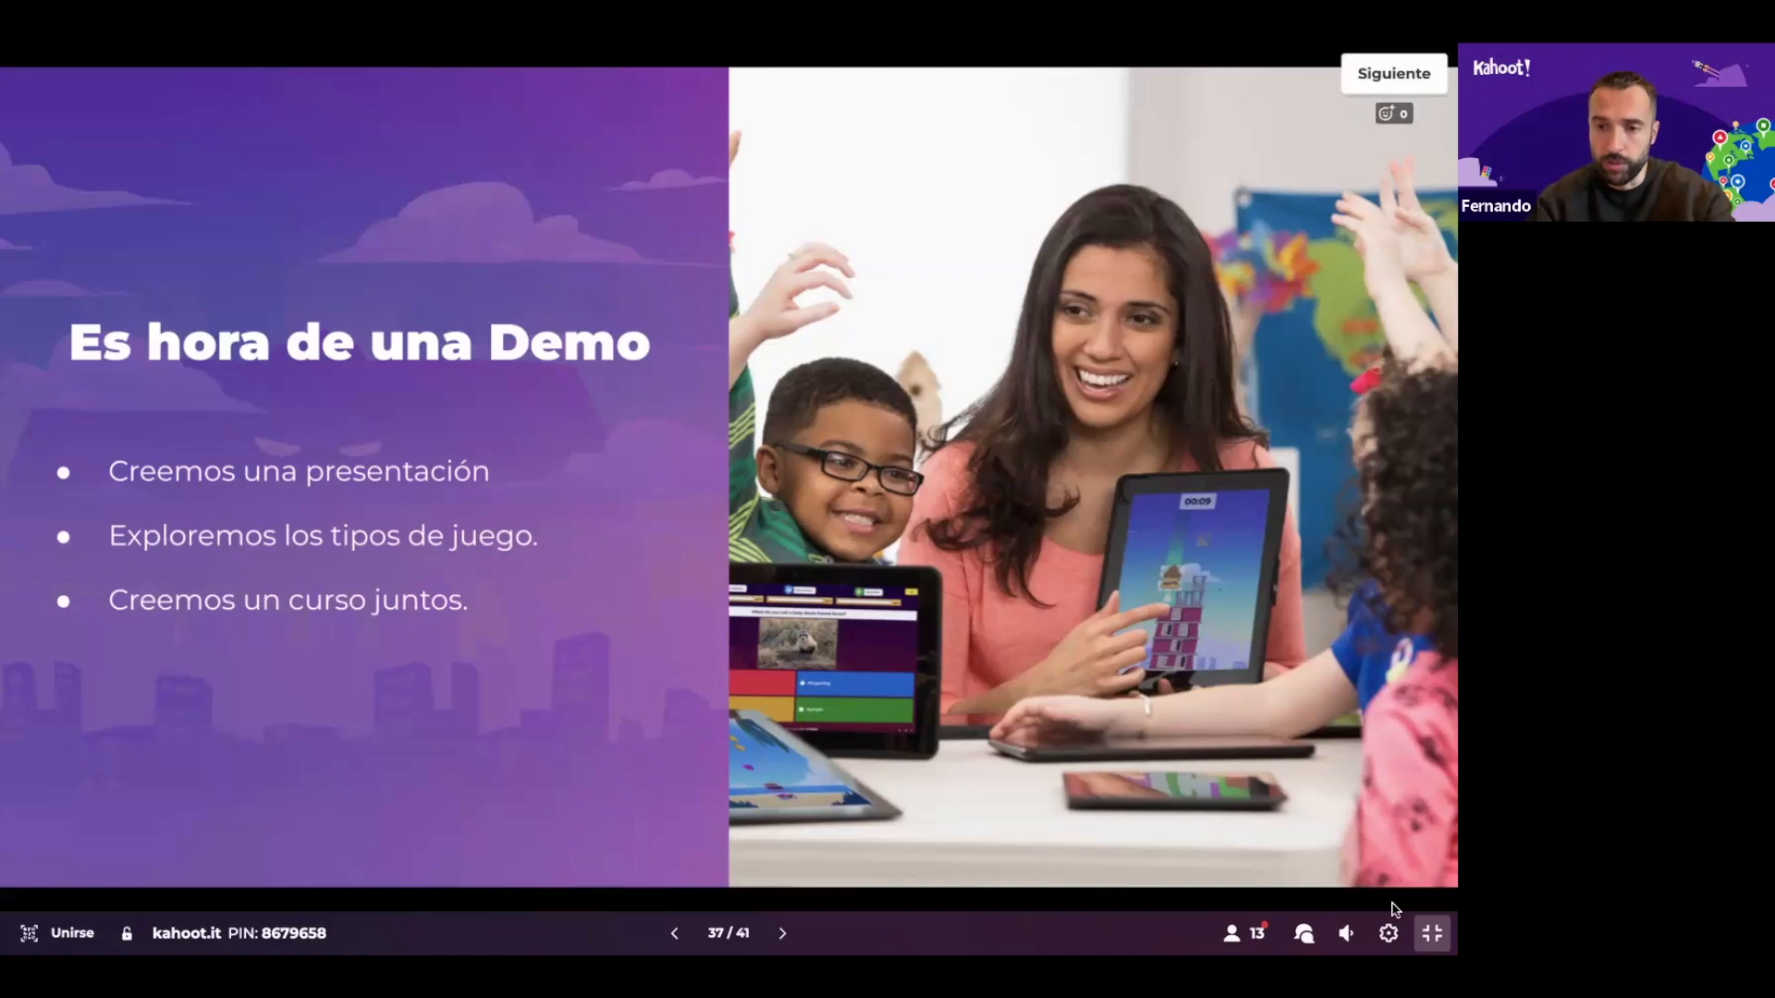
Exit the full-screen presentation, switch to the open Kahoot! library and go to its Inicio page
left_click(1426, 933)
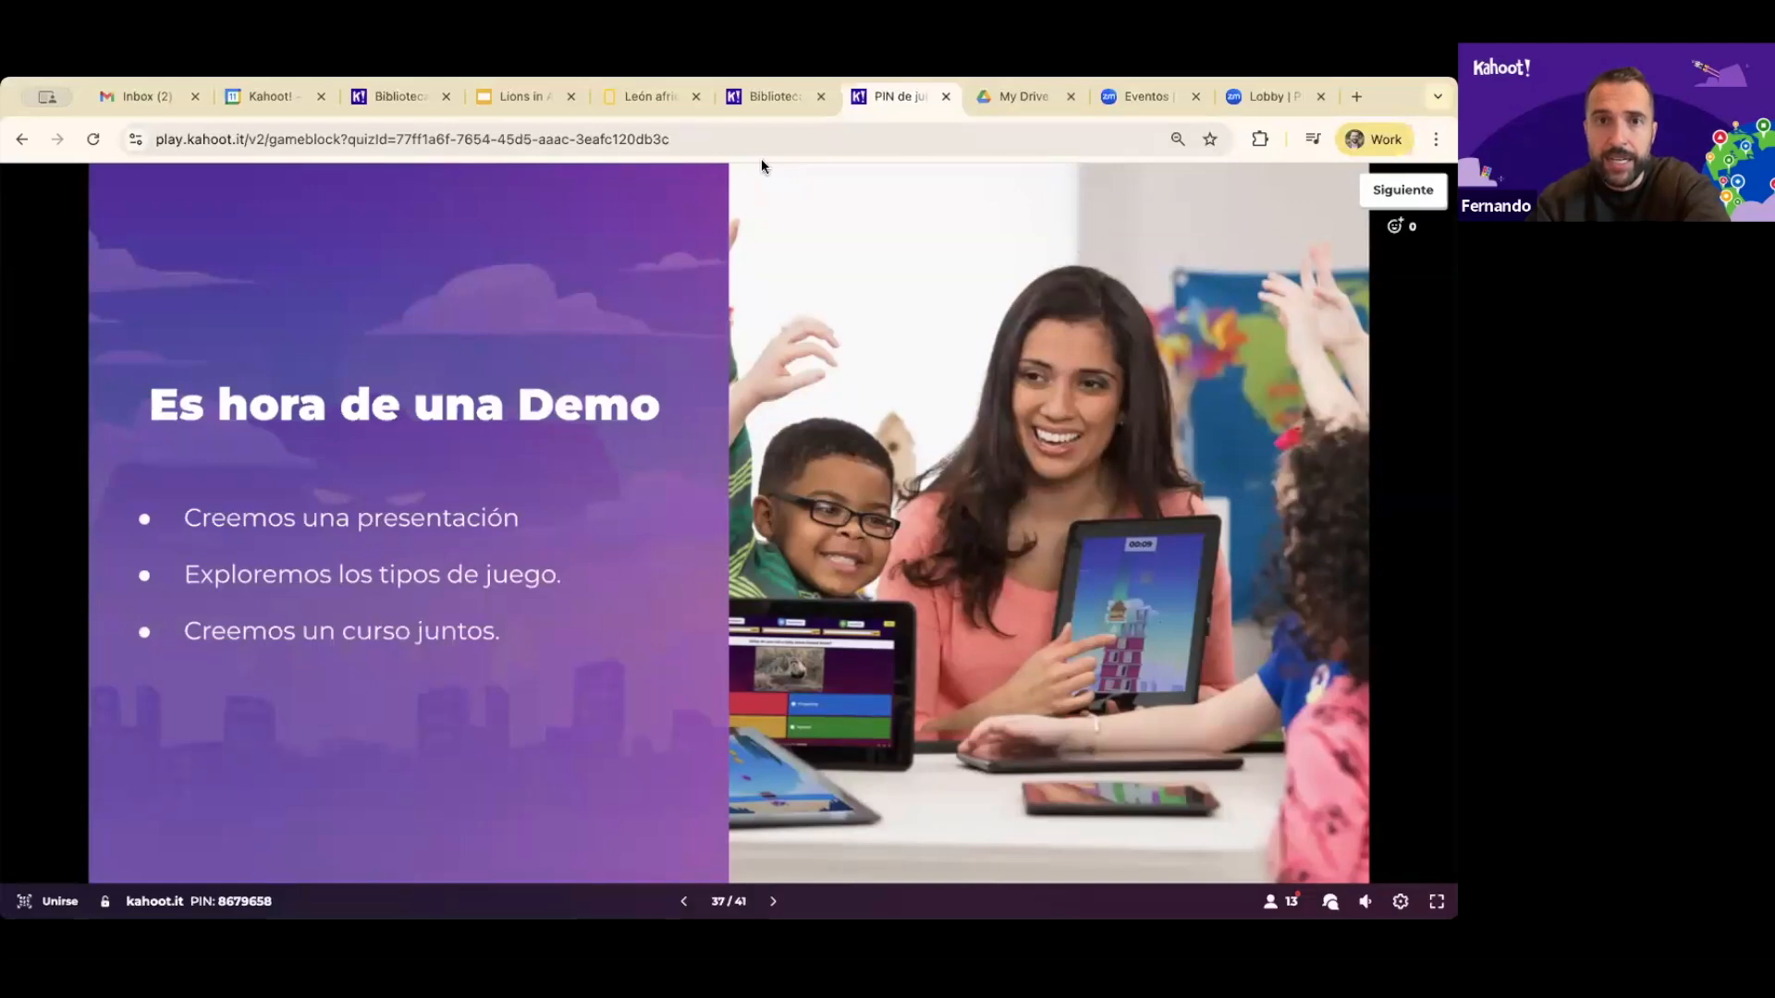
left_click(758, 103)
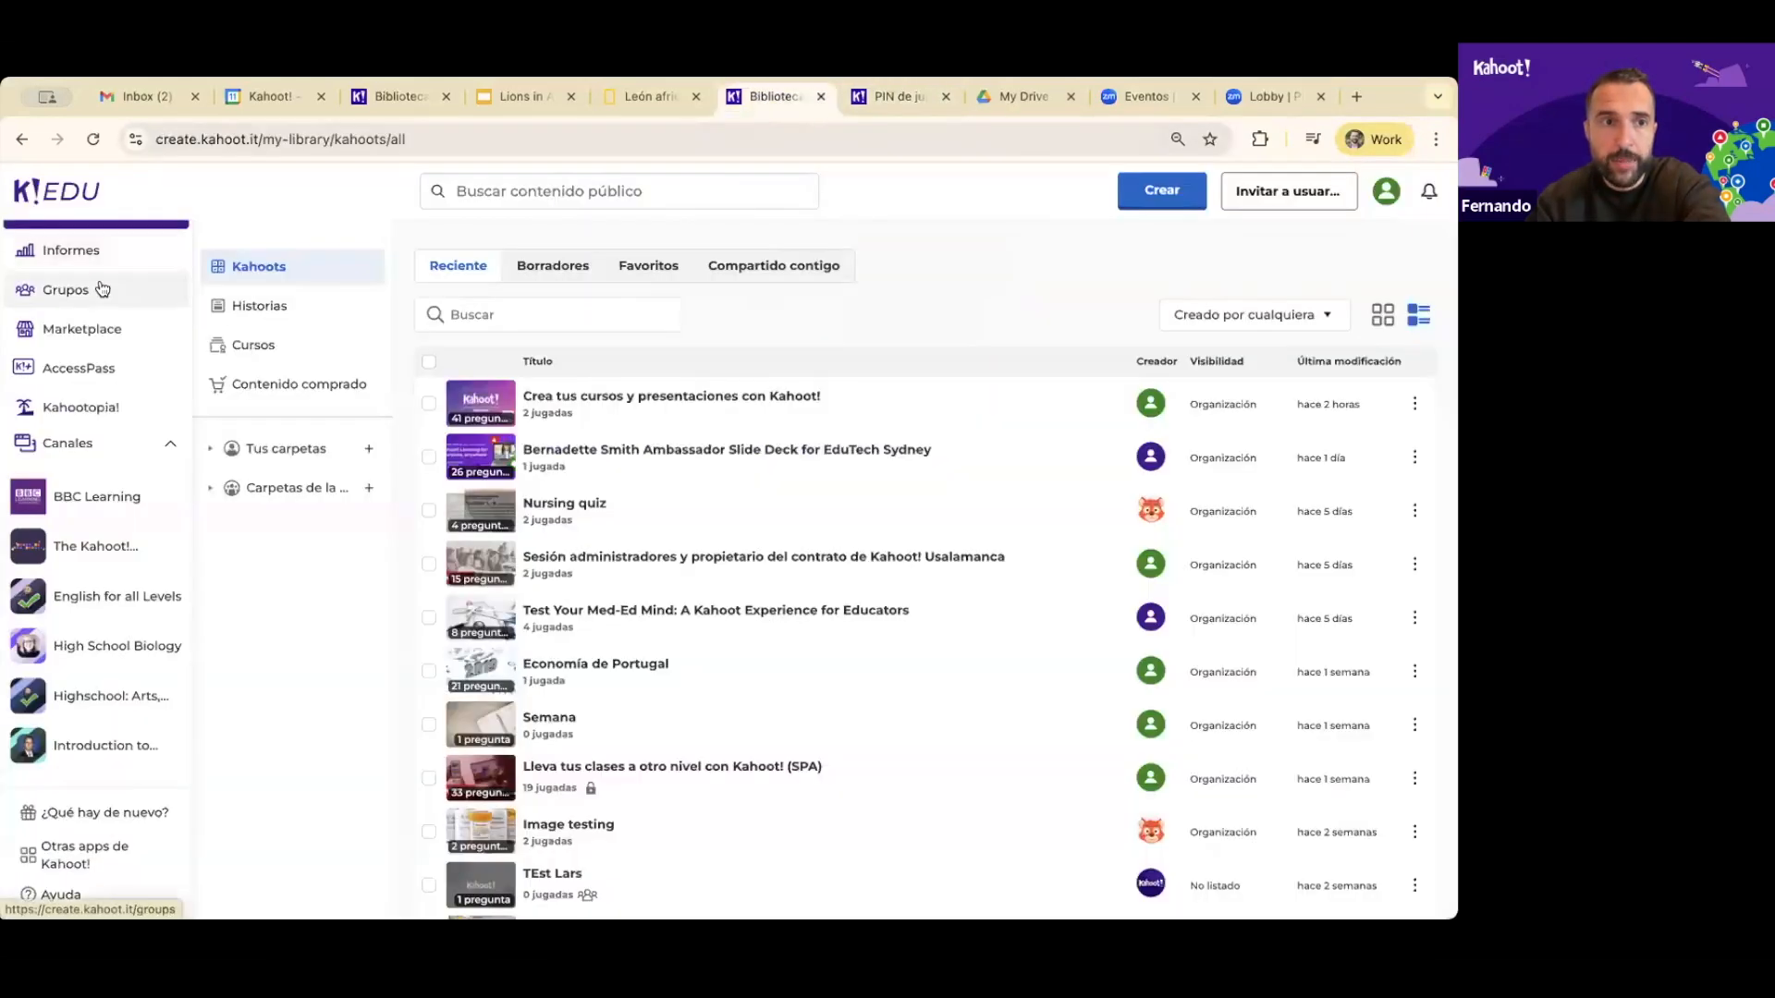
left_click(83, 299)
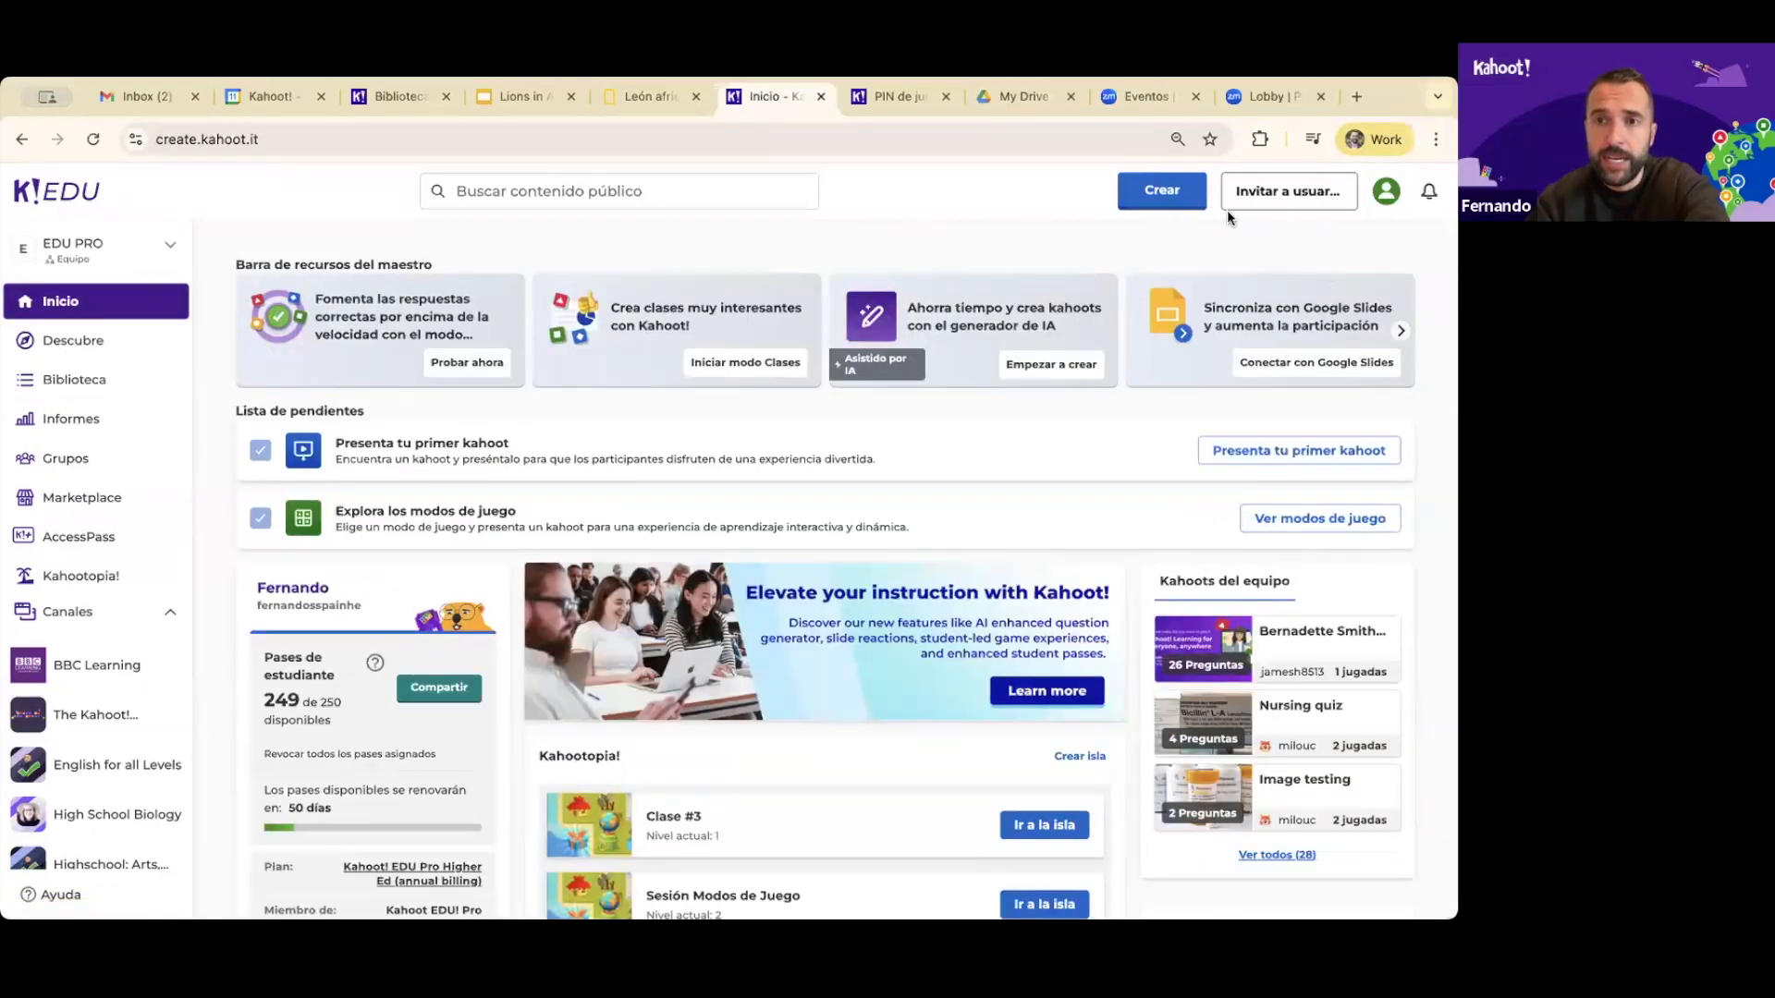
Start creating a new kahoot with the AI-assisted Generador de kahoots
left_click(1162, 191)
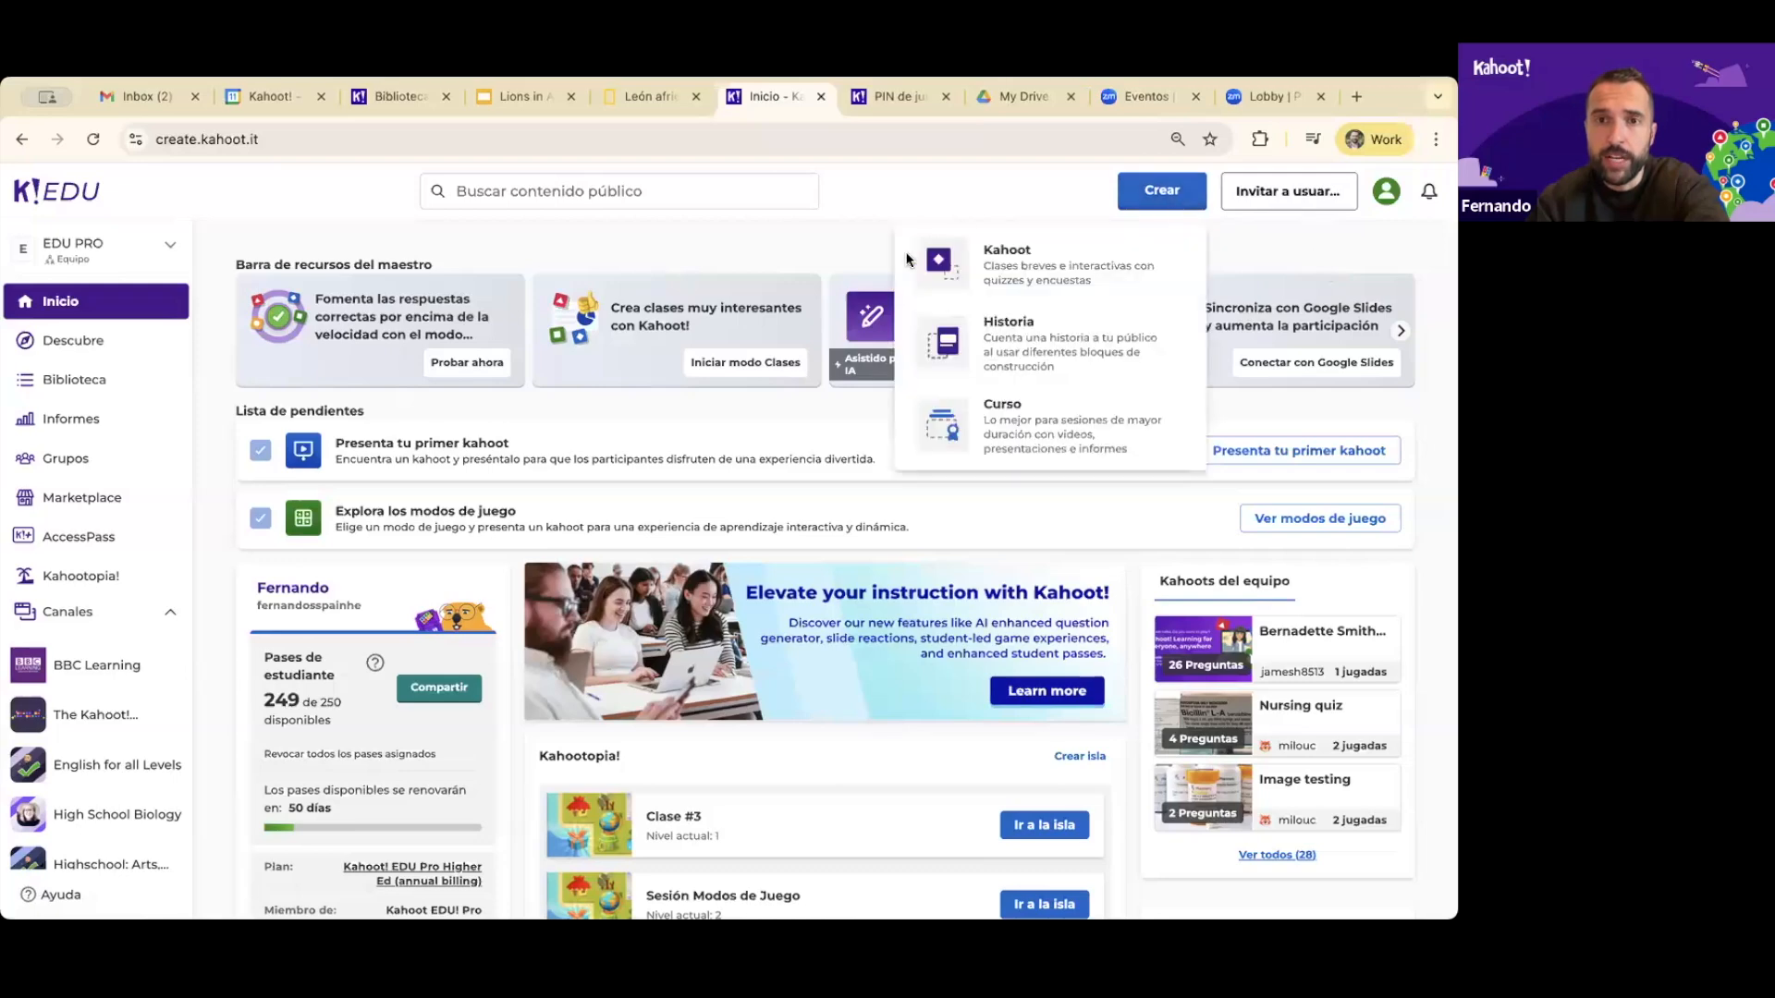
left_click(1033, 264)
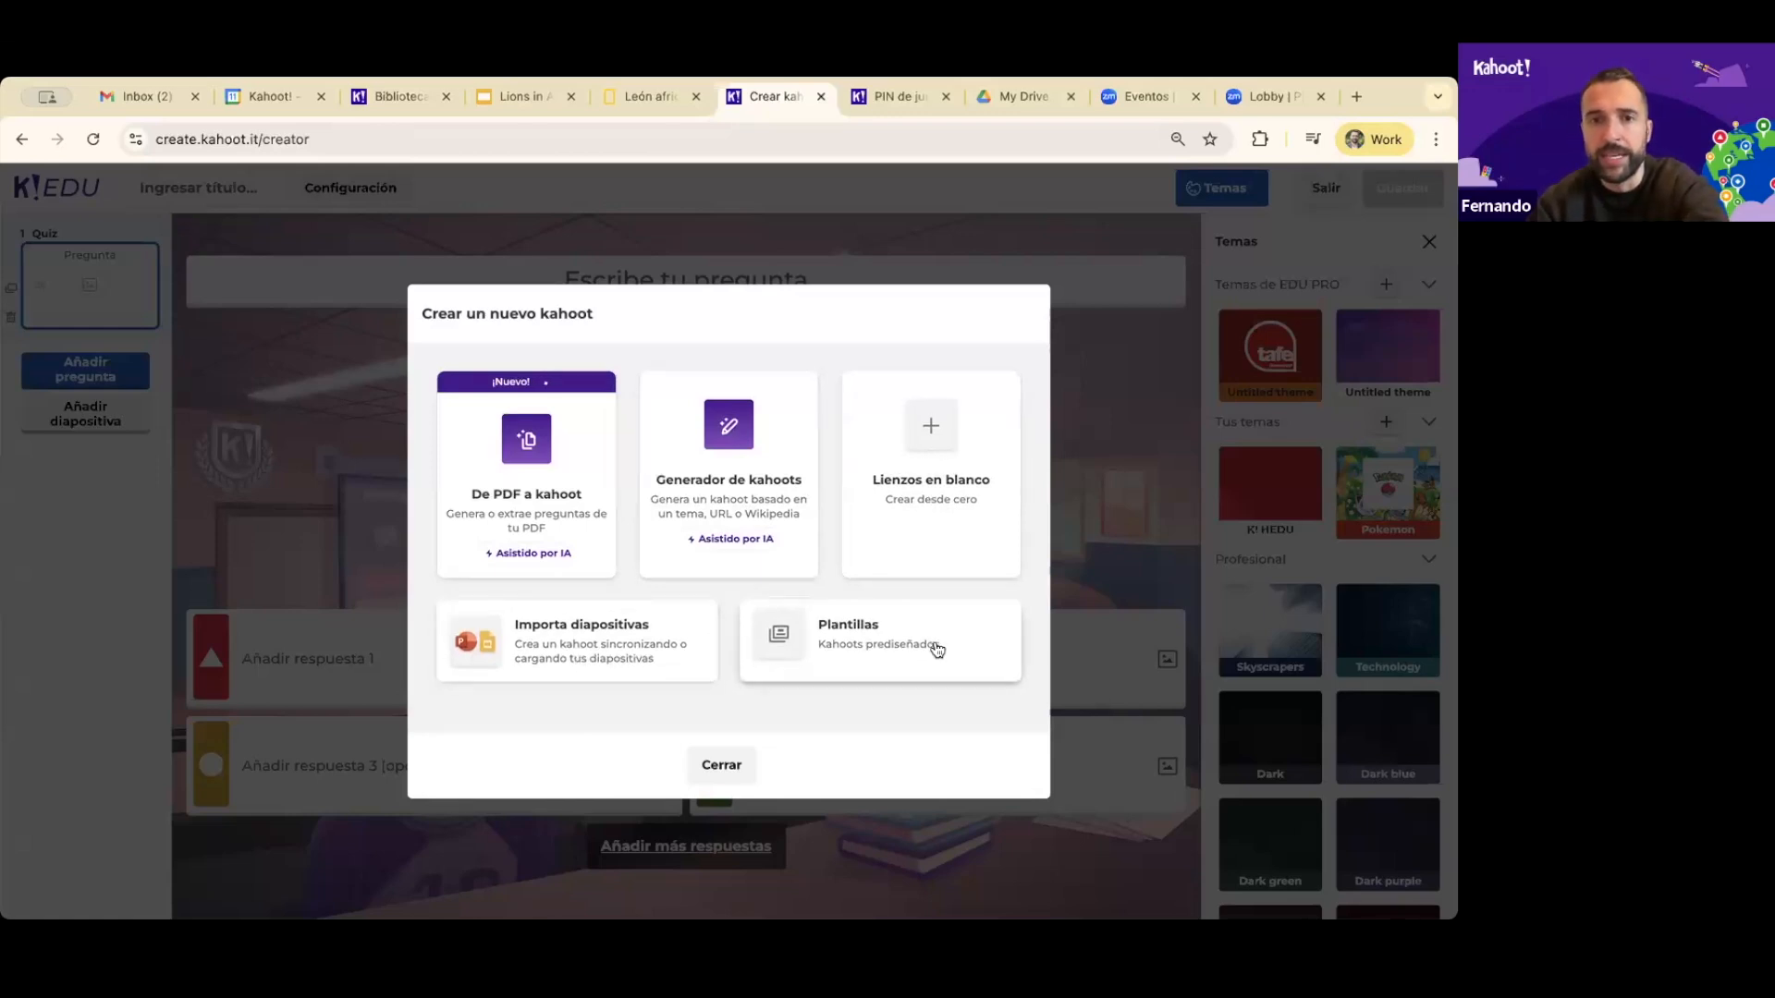
left_click(727, 480)
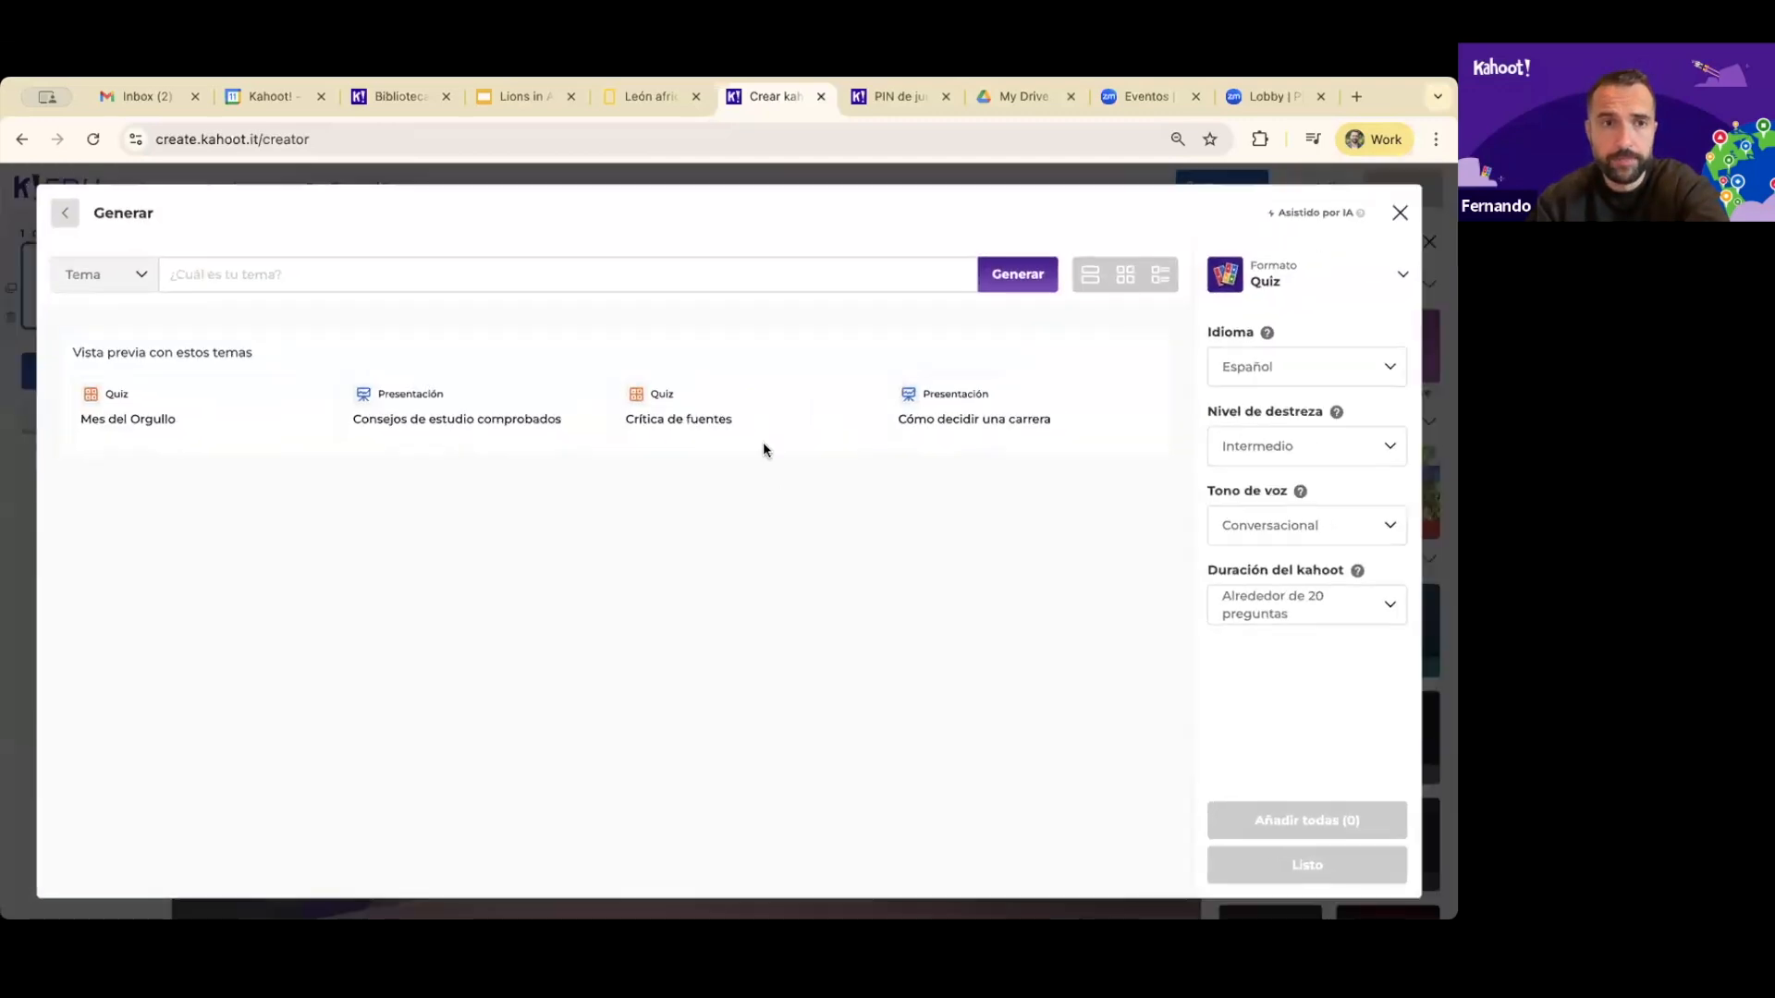
Generate quiz questions on the topic "leones en africa" and skim the first generated ones
left_click(317, 279)
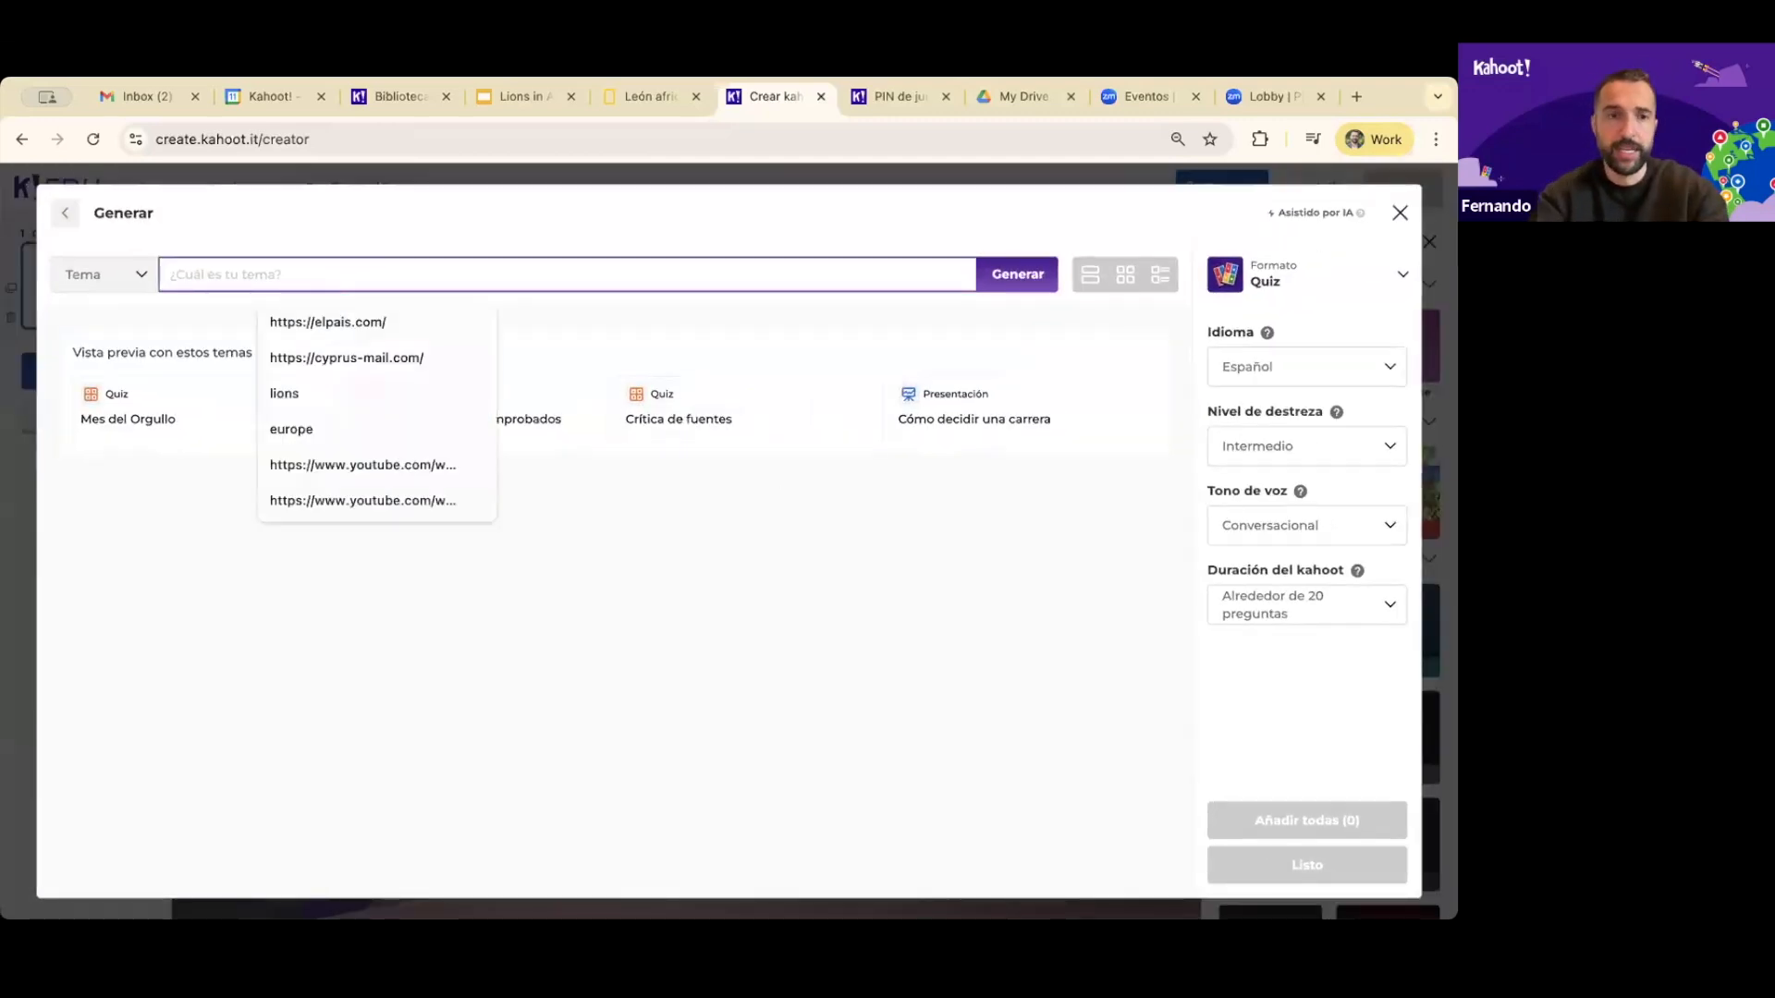
type("leones en afric")
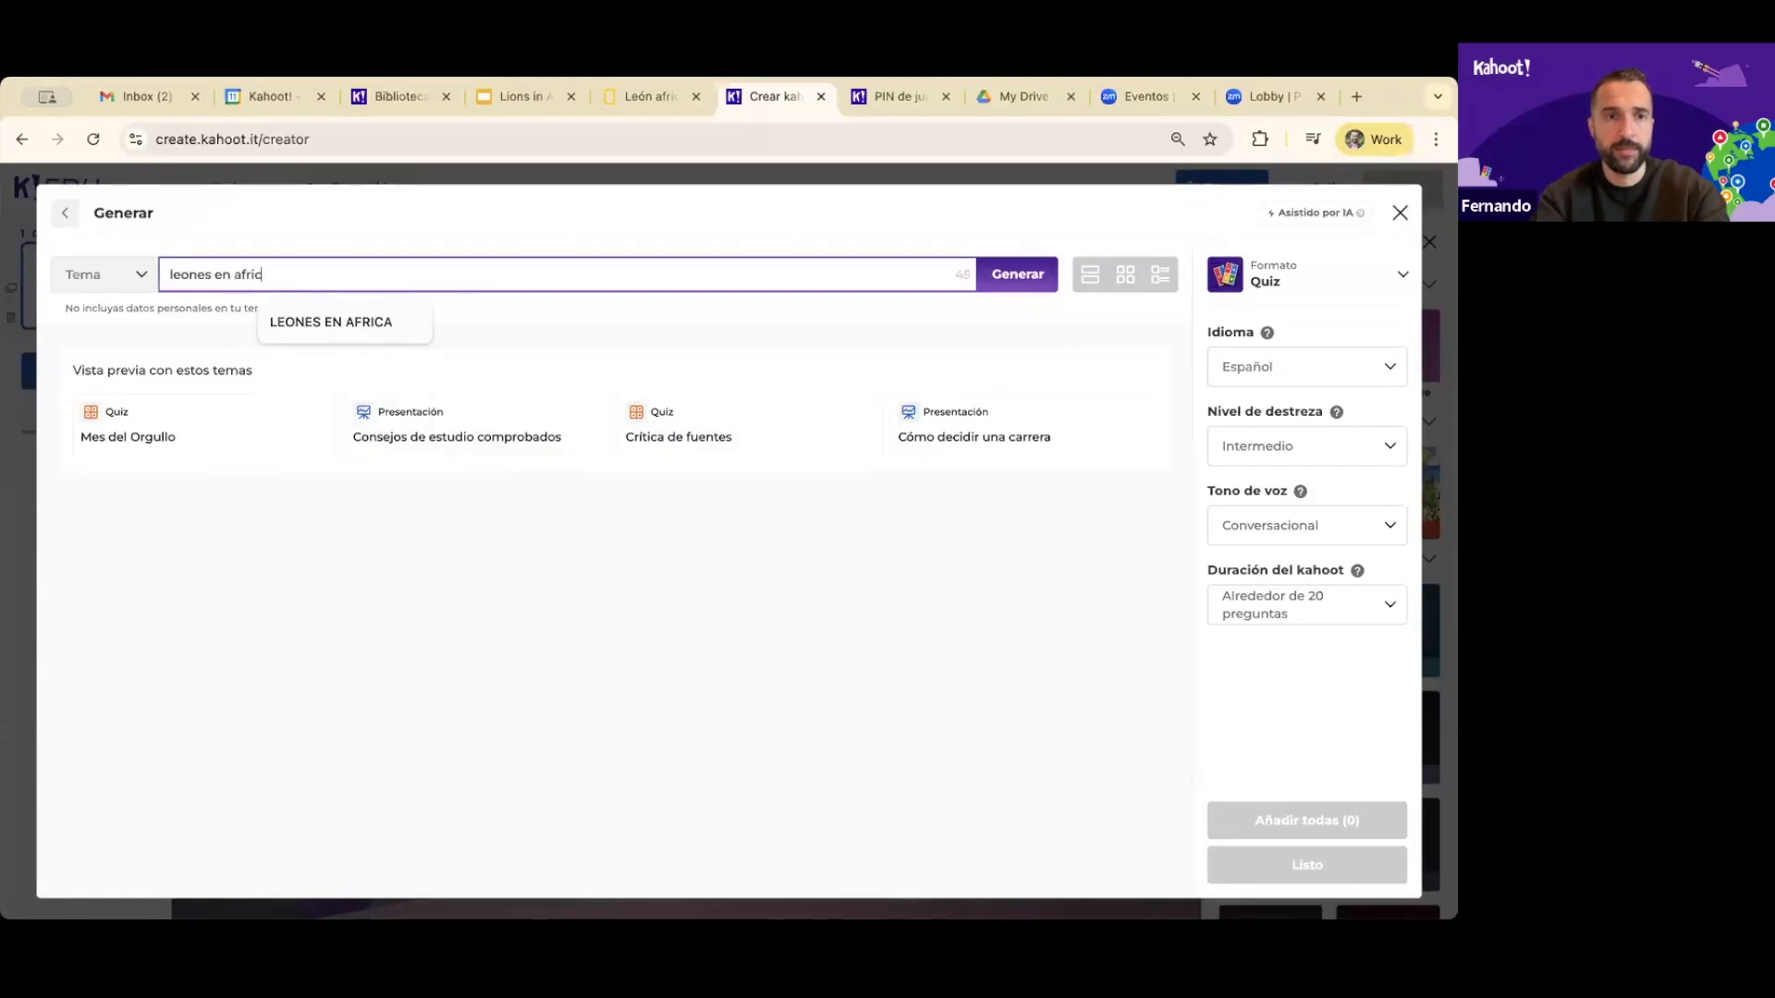
type("a")
key("Return")
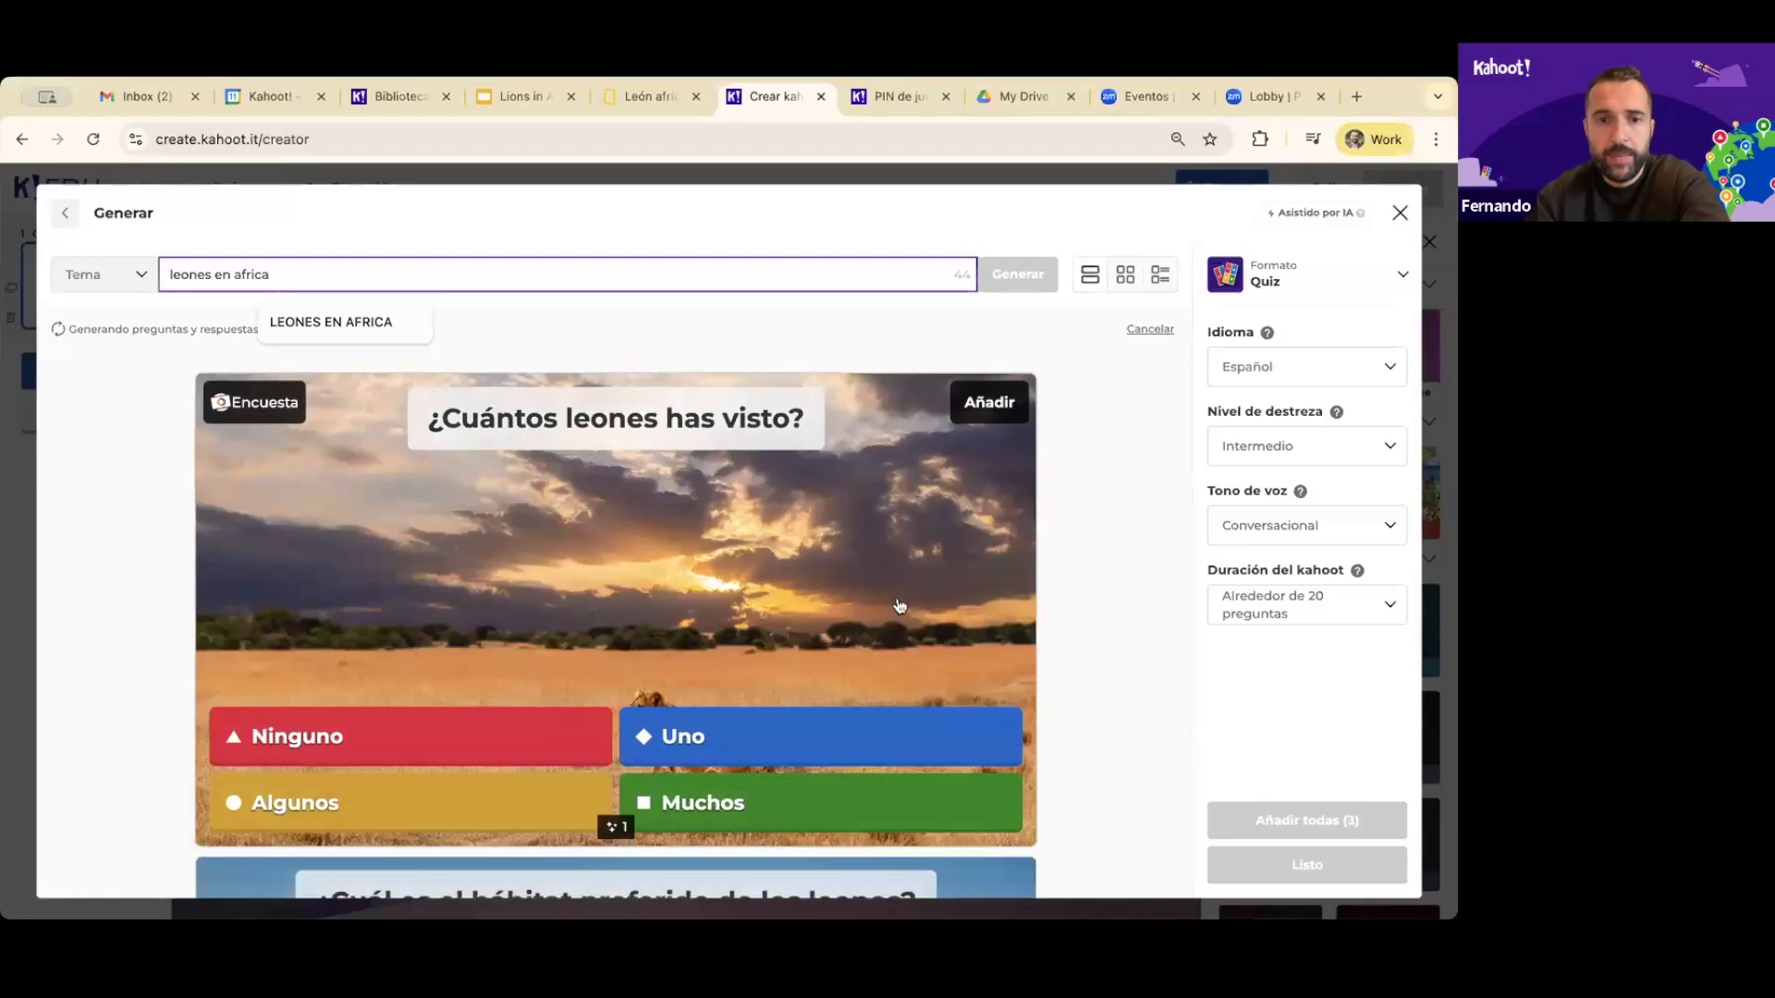
scroll(900, 607, "down", 5)
scroll(899, 607, "up", 5)
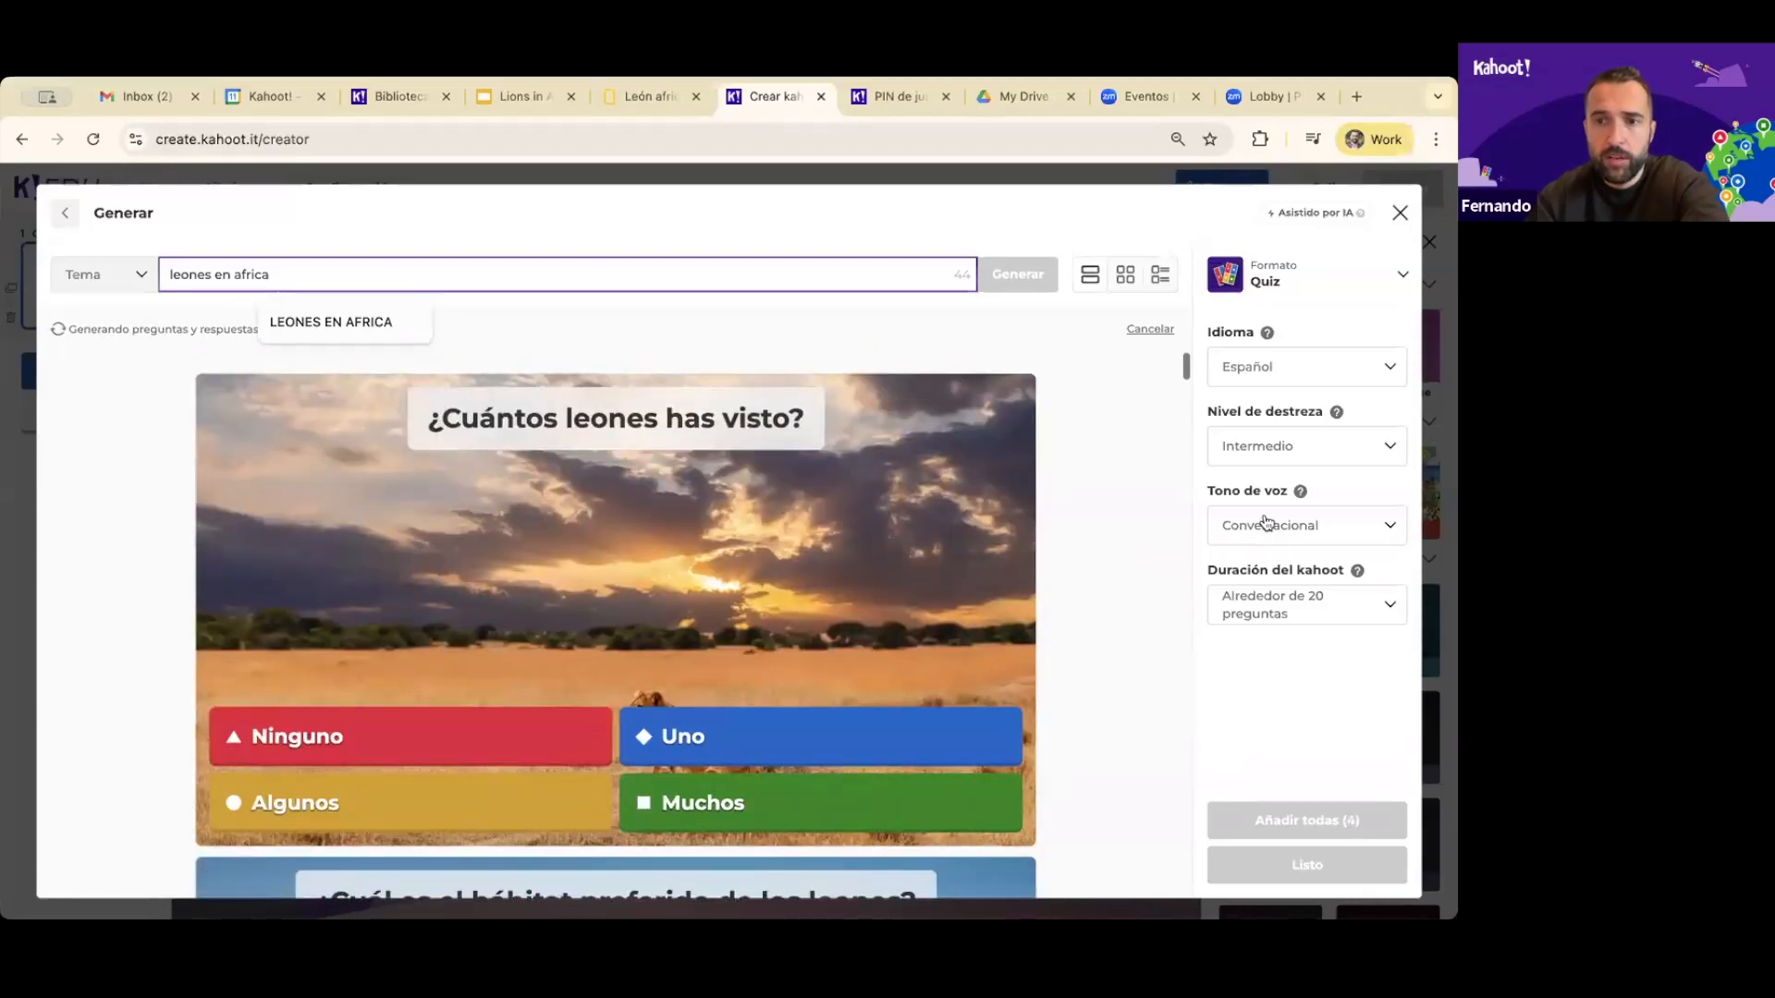
Set the generator's skill level to Avanzado and the kahoot length to about 15 questions
left_click(1285, 448)
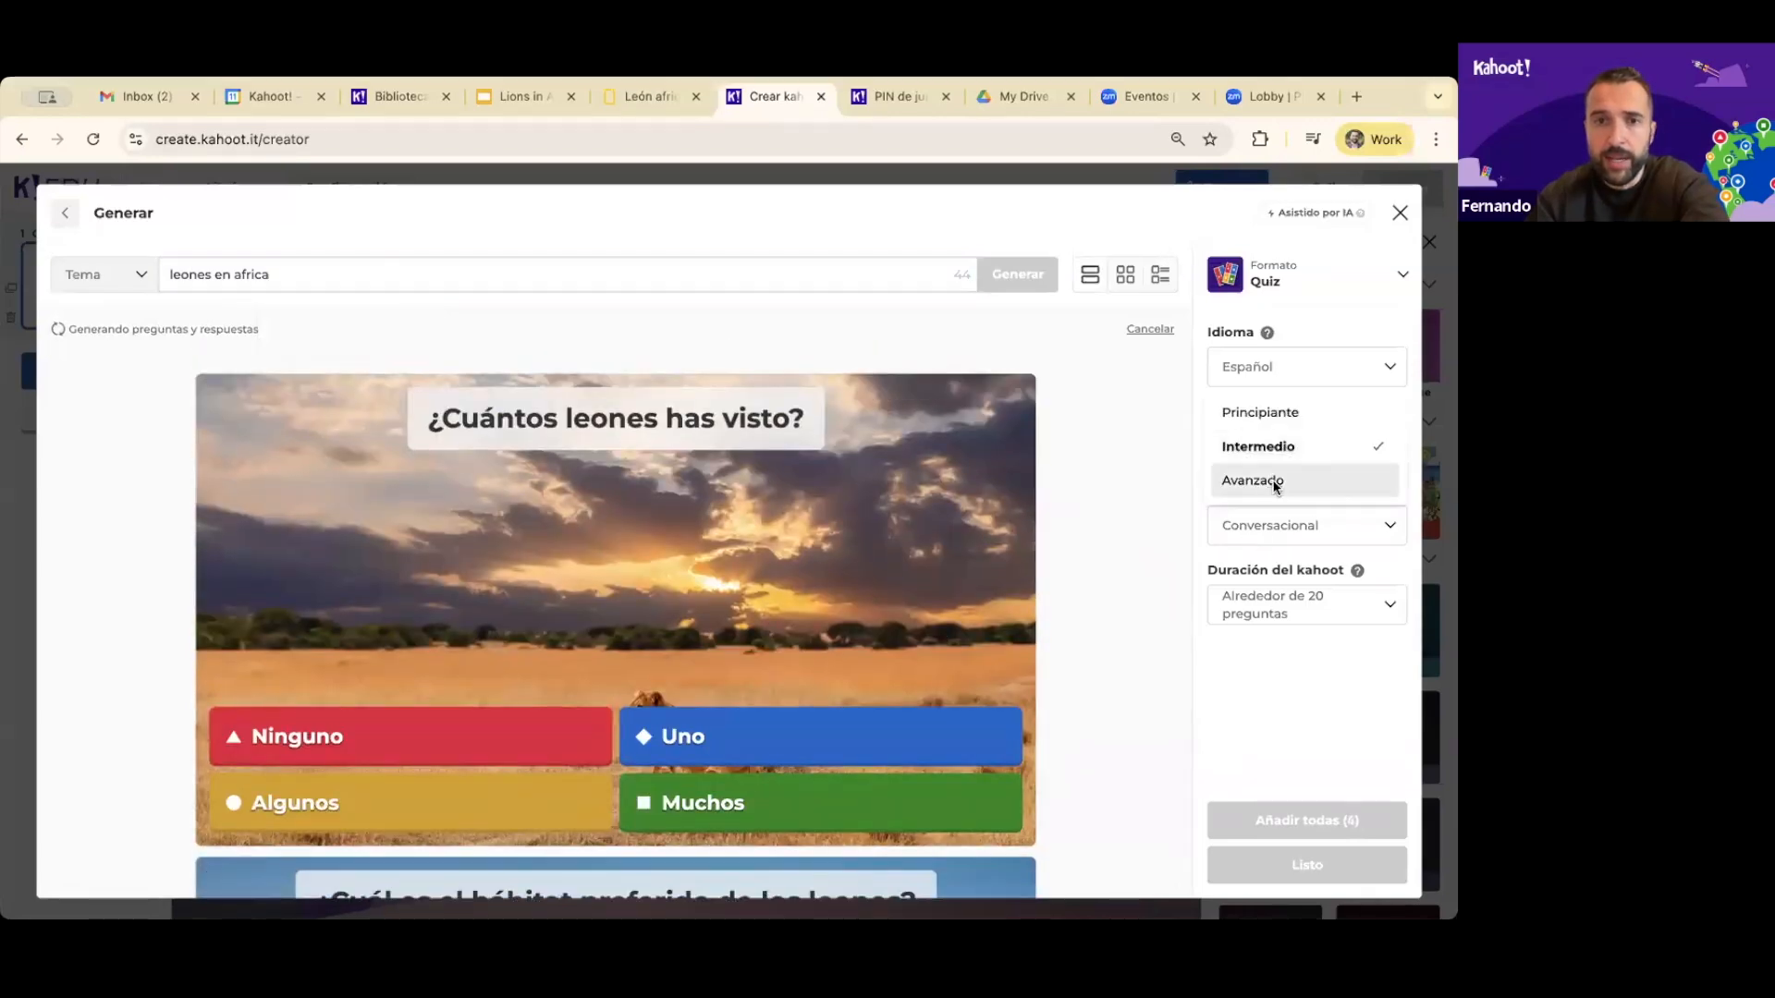
left_click(1277, 477)
left_click(1295, 617)
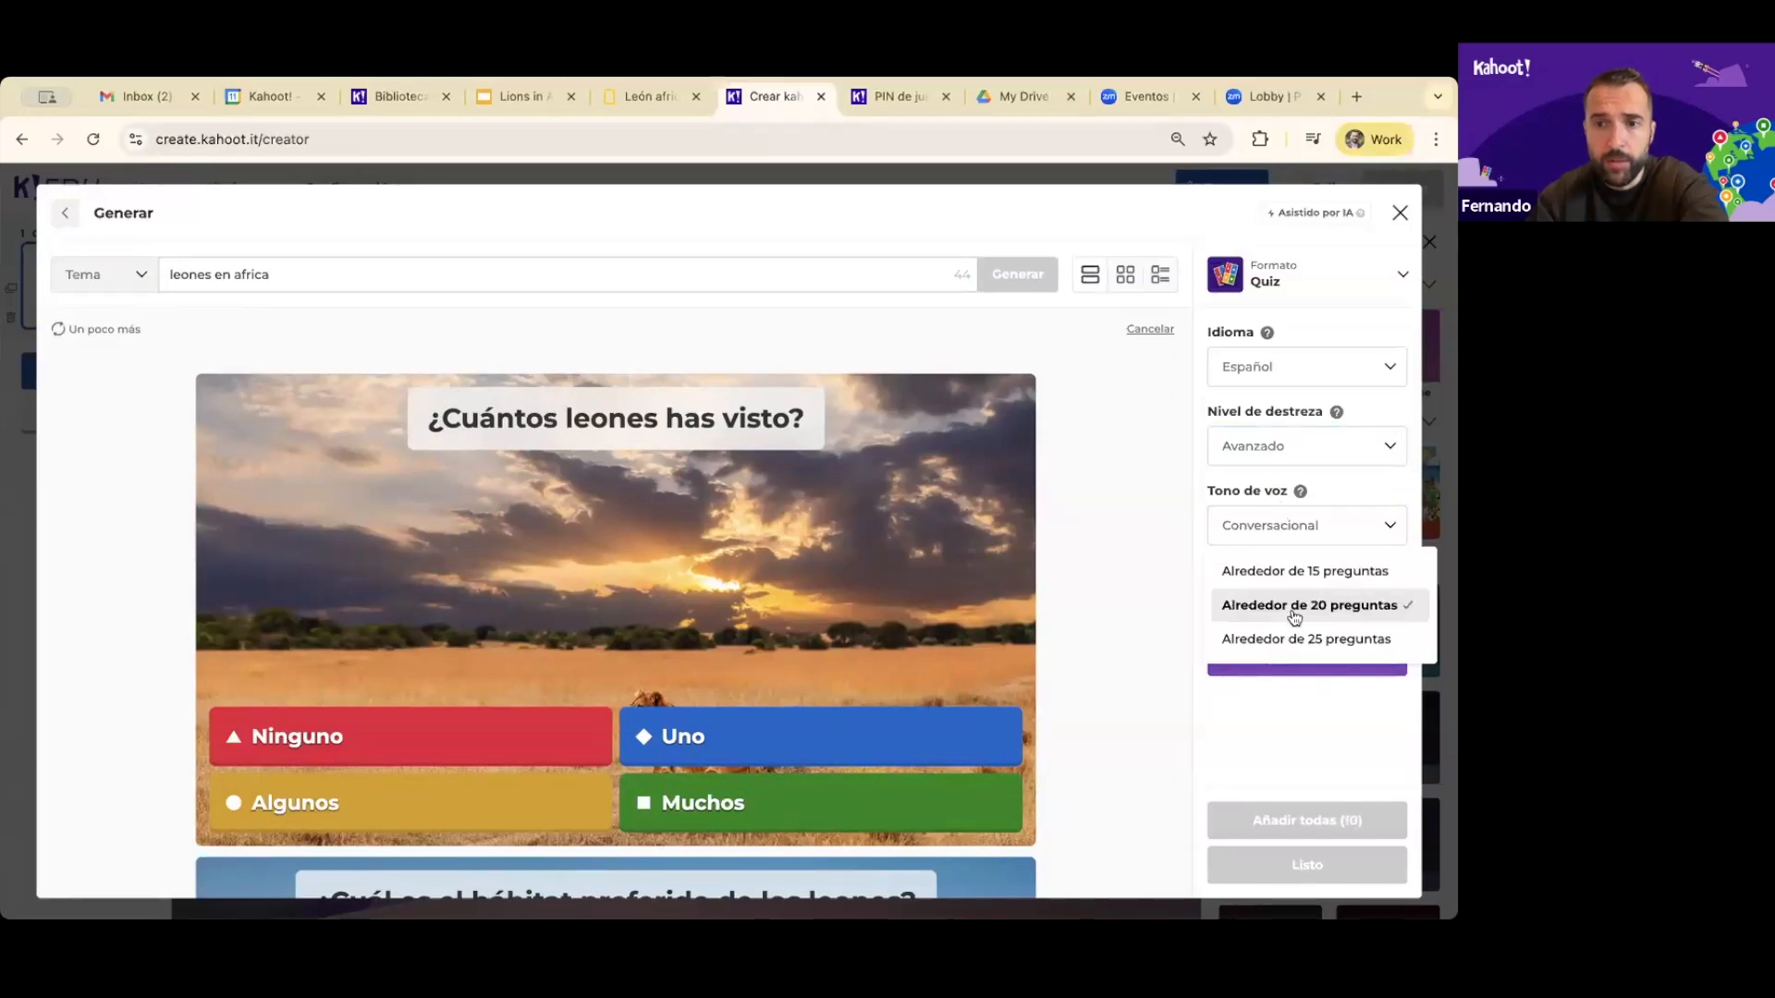
left_click(1294, 574)
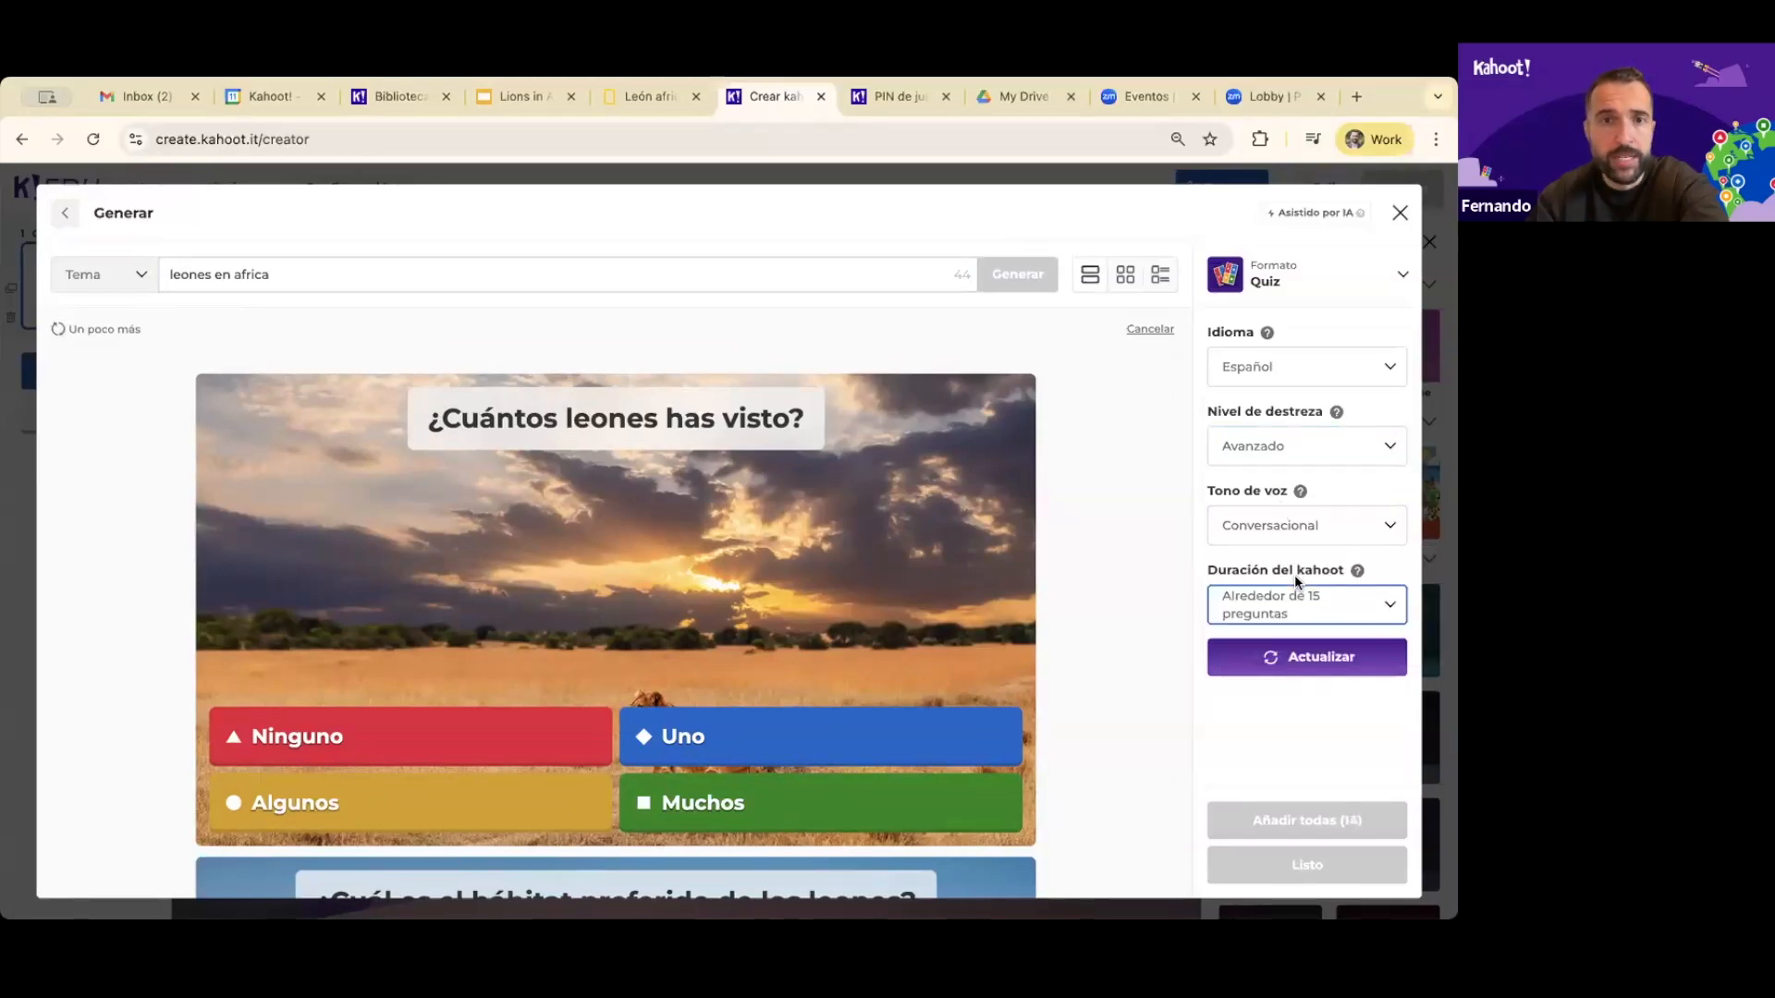
Switch the AI generator's format to Presentación and regenerate the slides on "leones en africa"
left_click(1292, 268)
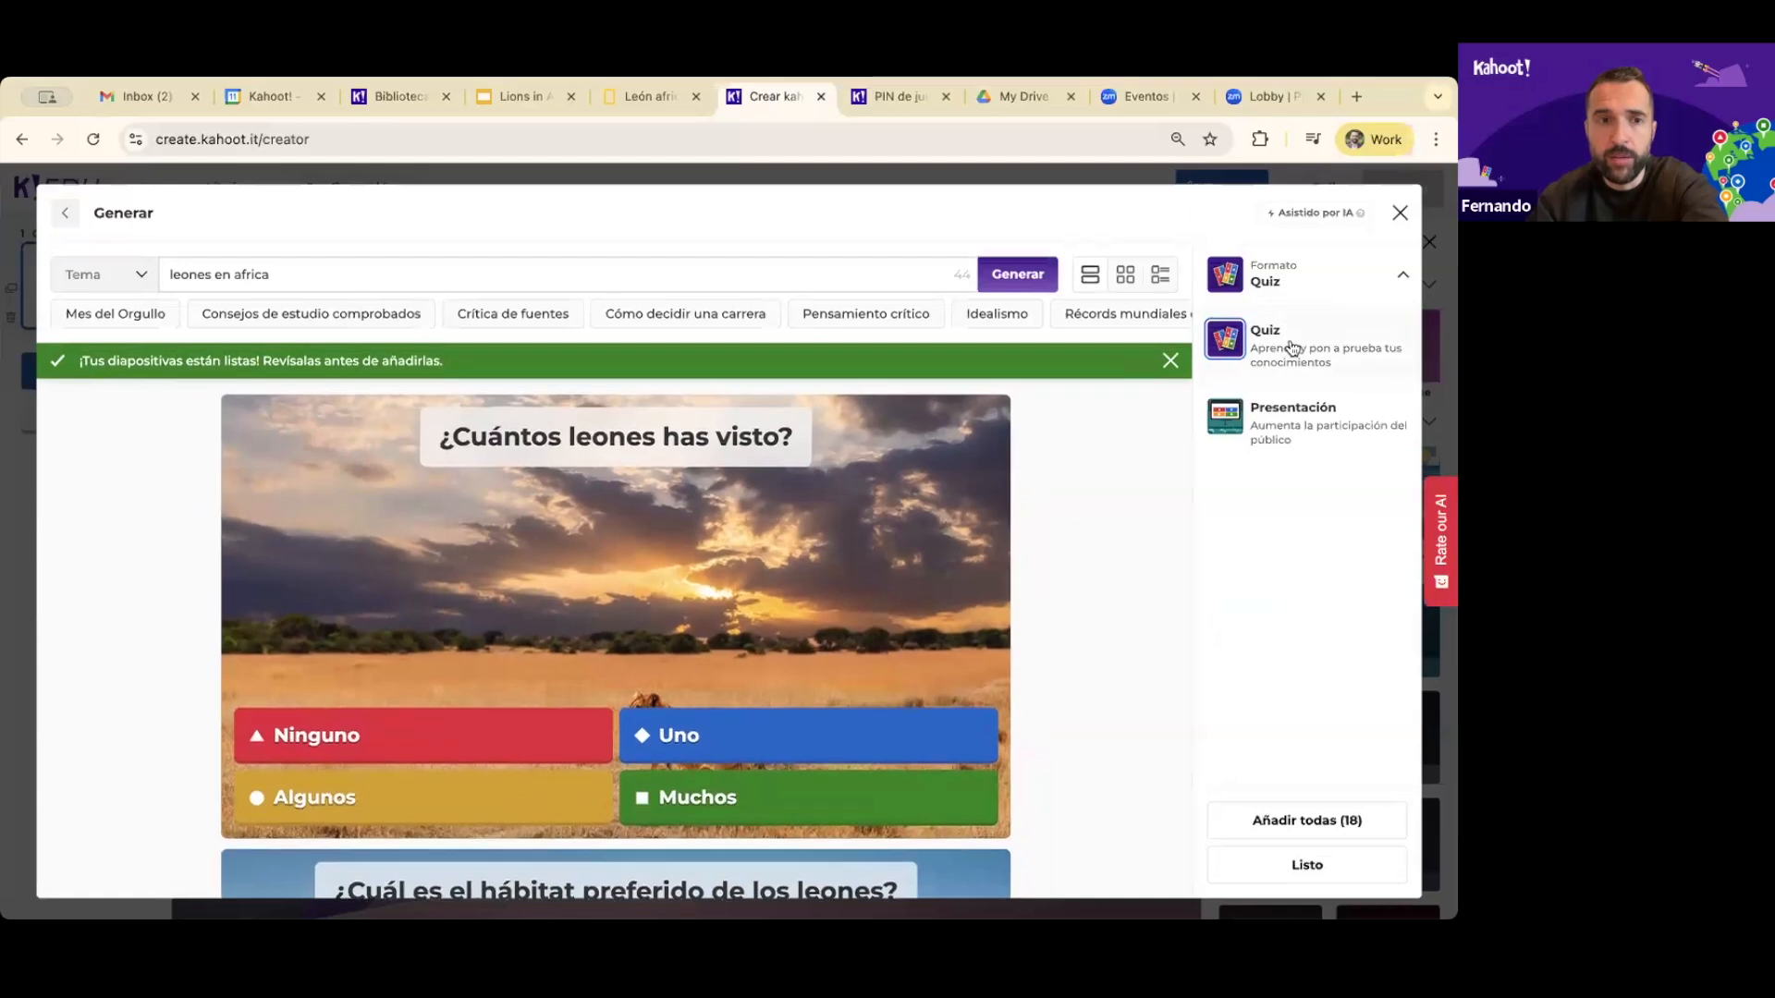
left_click(1283, 417)
left_click(1288, 660)
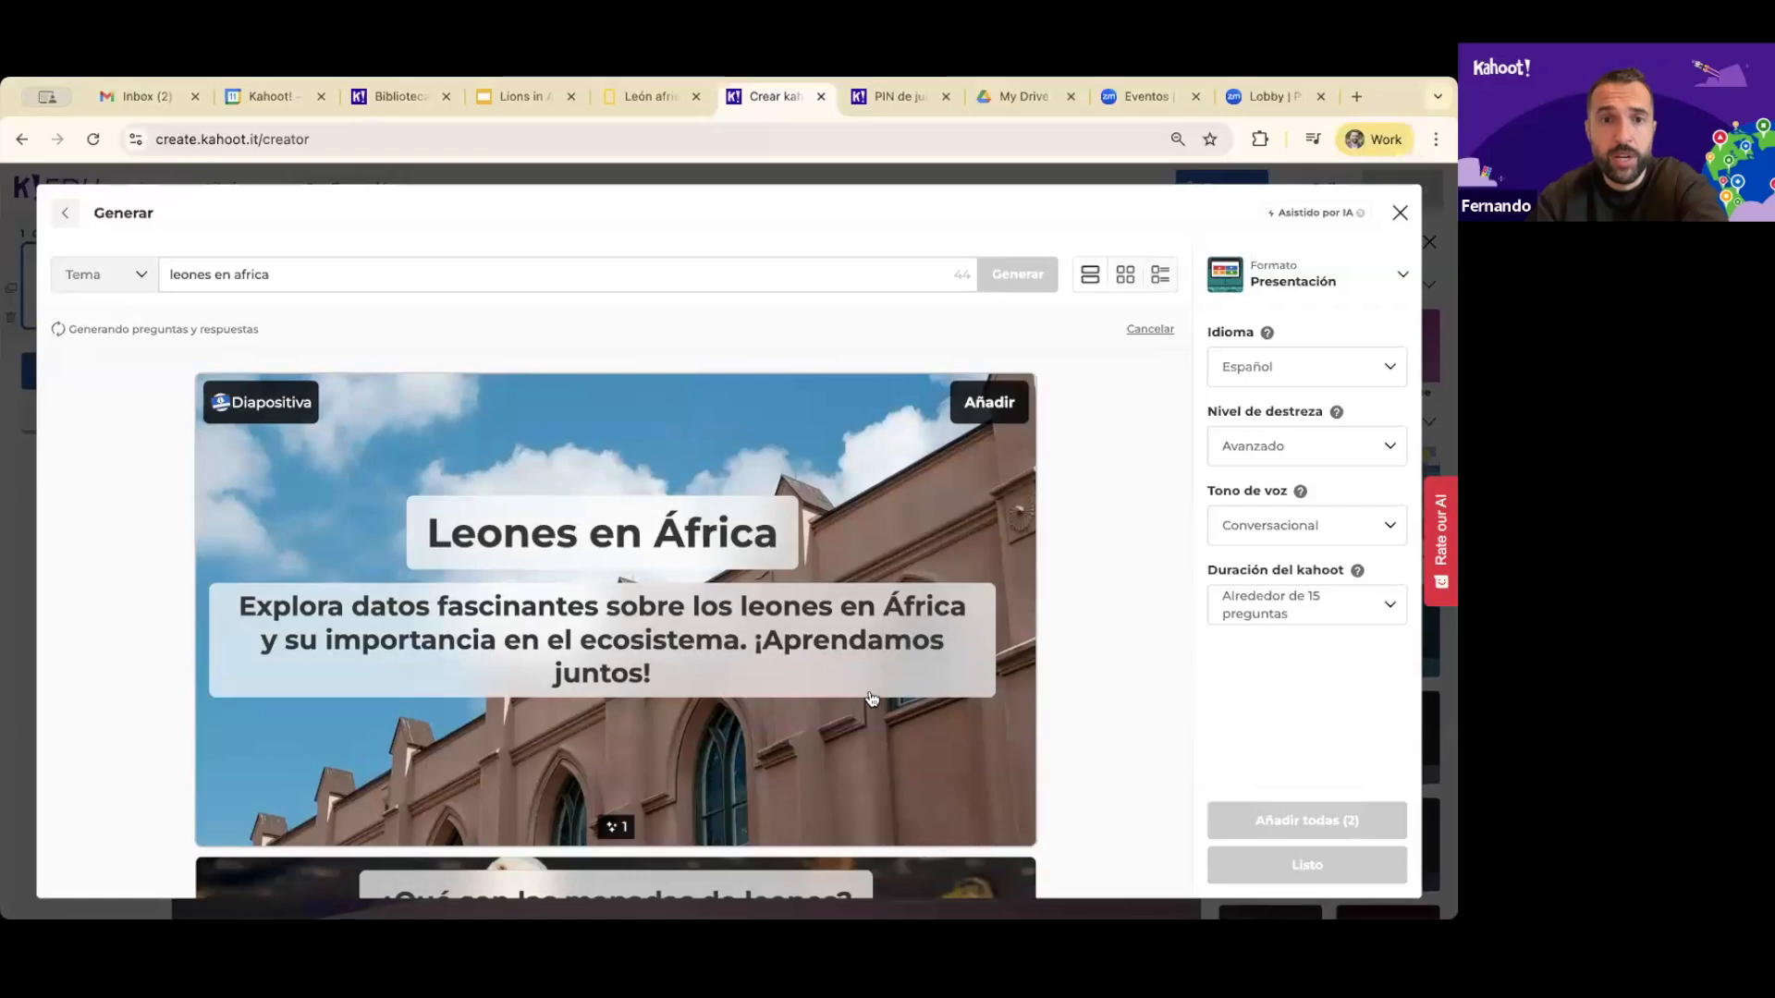
Review the generated presentation's slides and quiz questions about lions, checking their images, facts and answer options
scroll(871, 699, "down", 7)
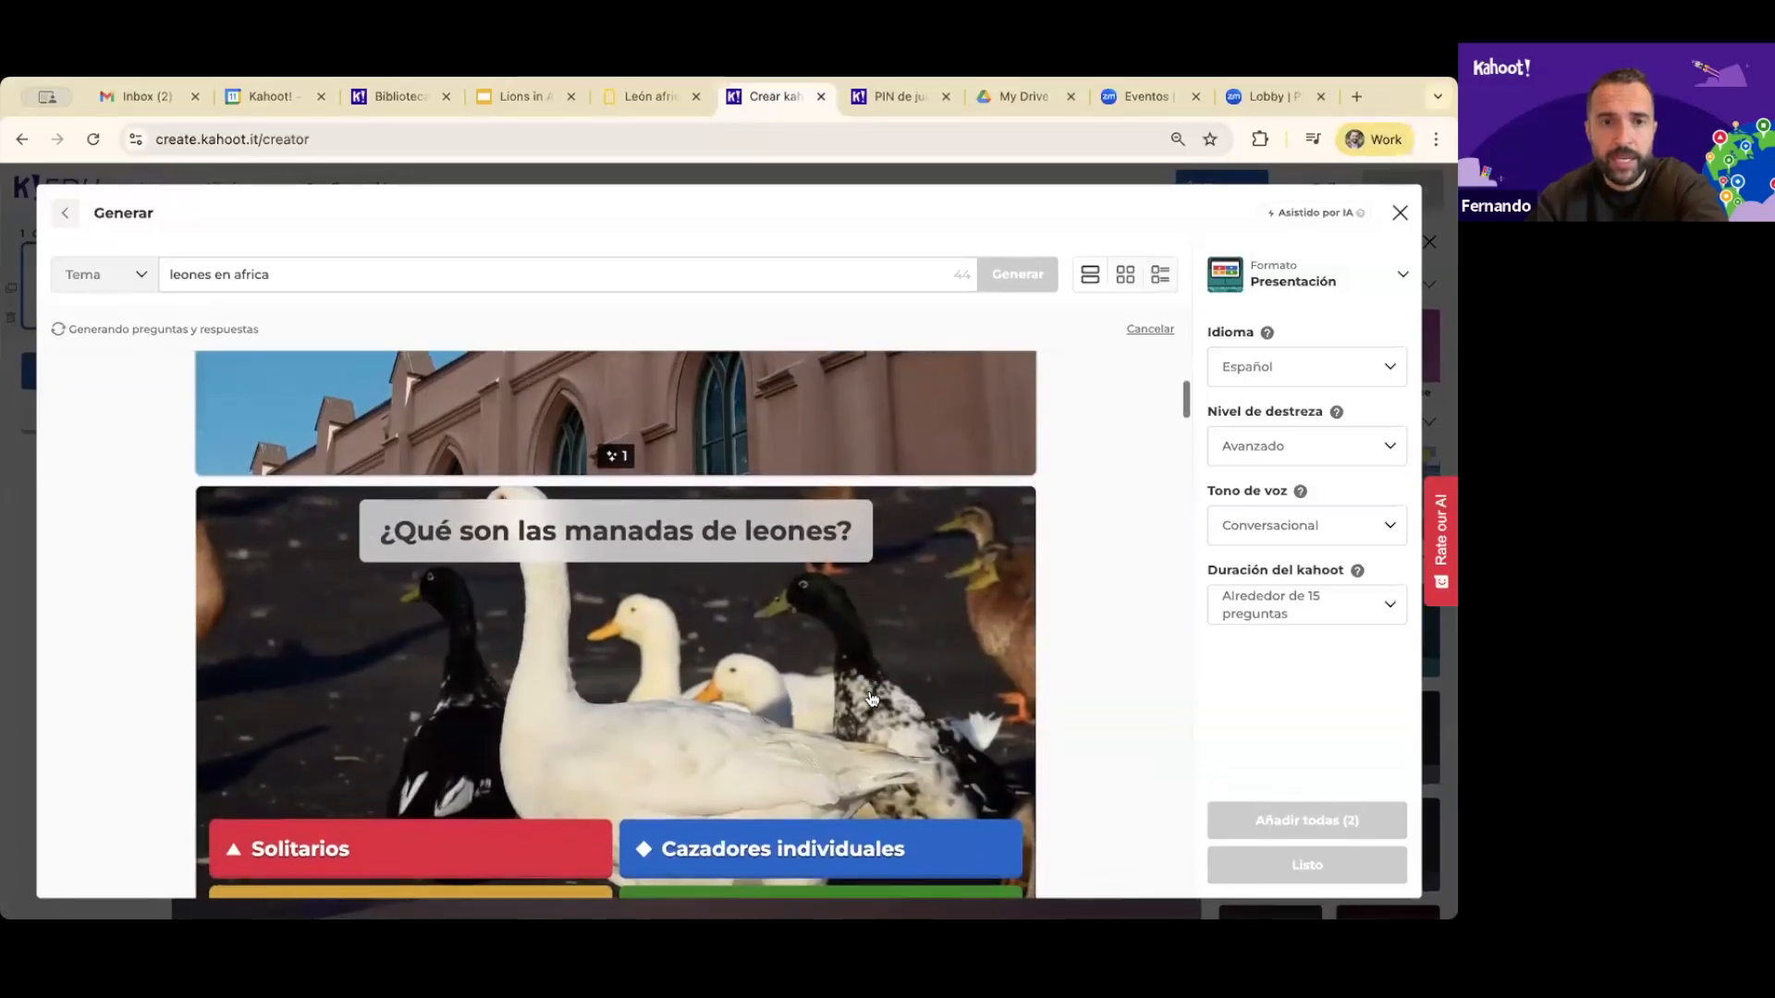
scroll(871, 699, "down", 5)
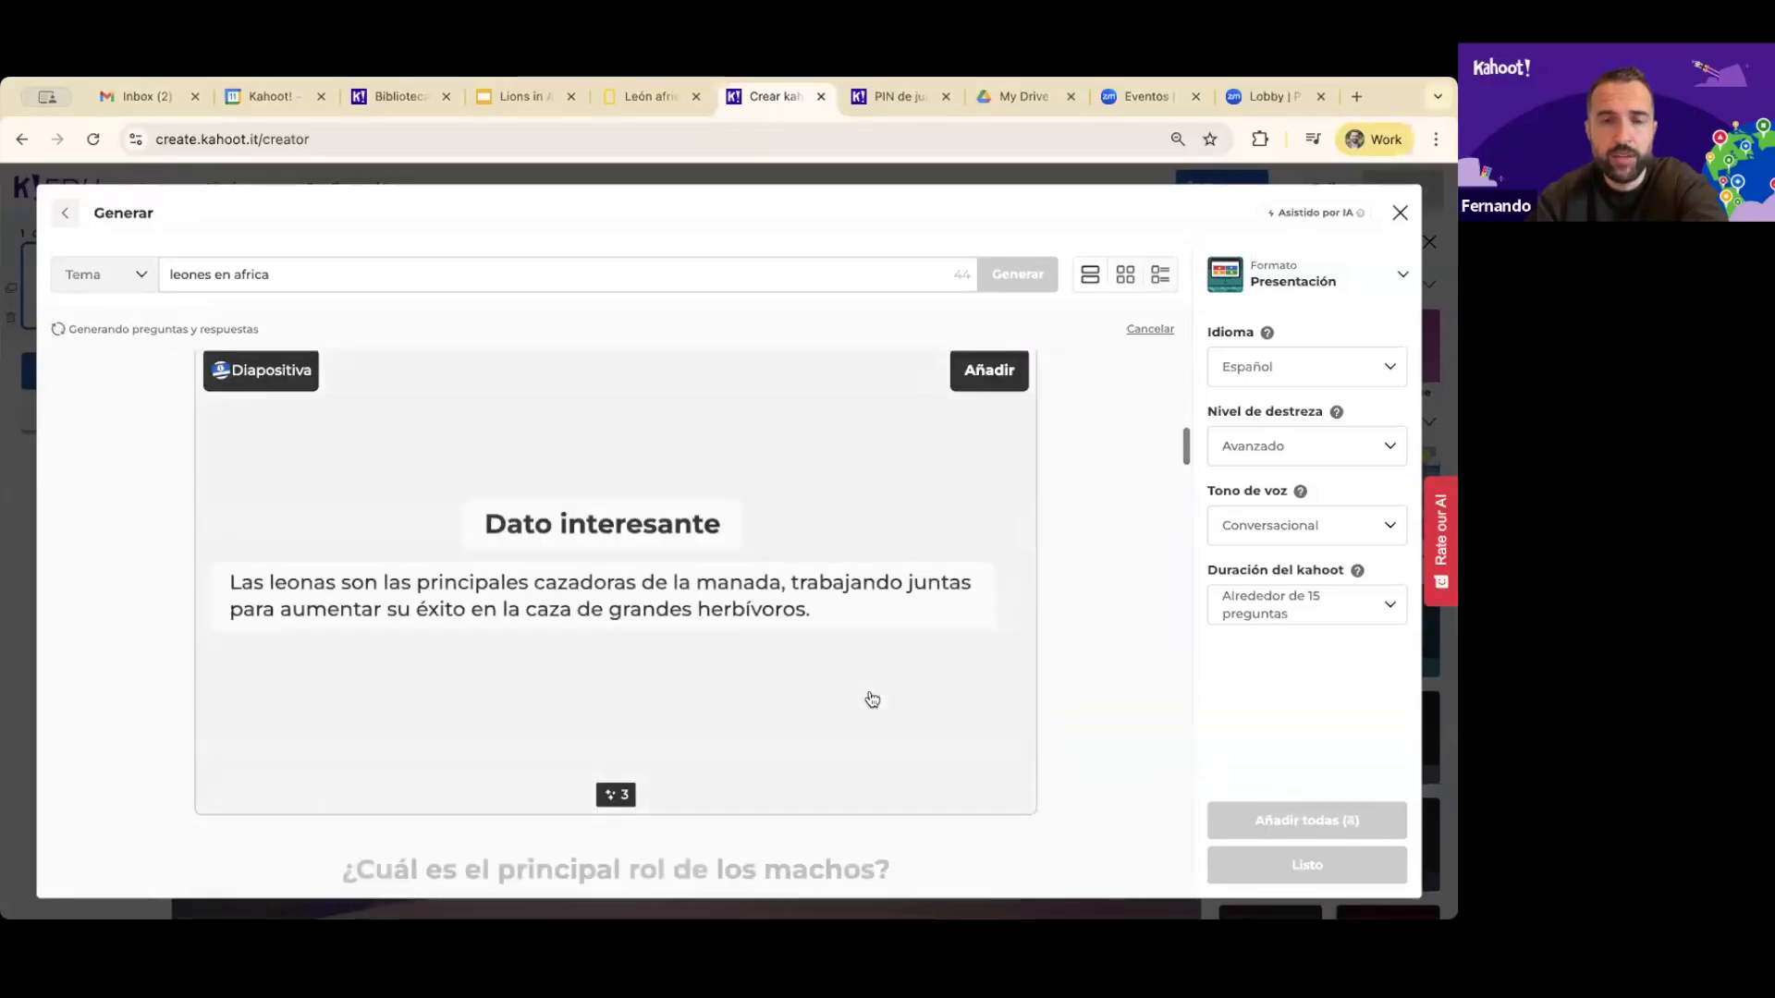
scroll(872, 699, "down", 2)
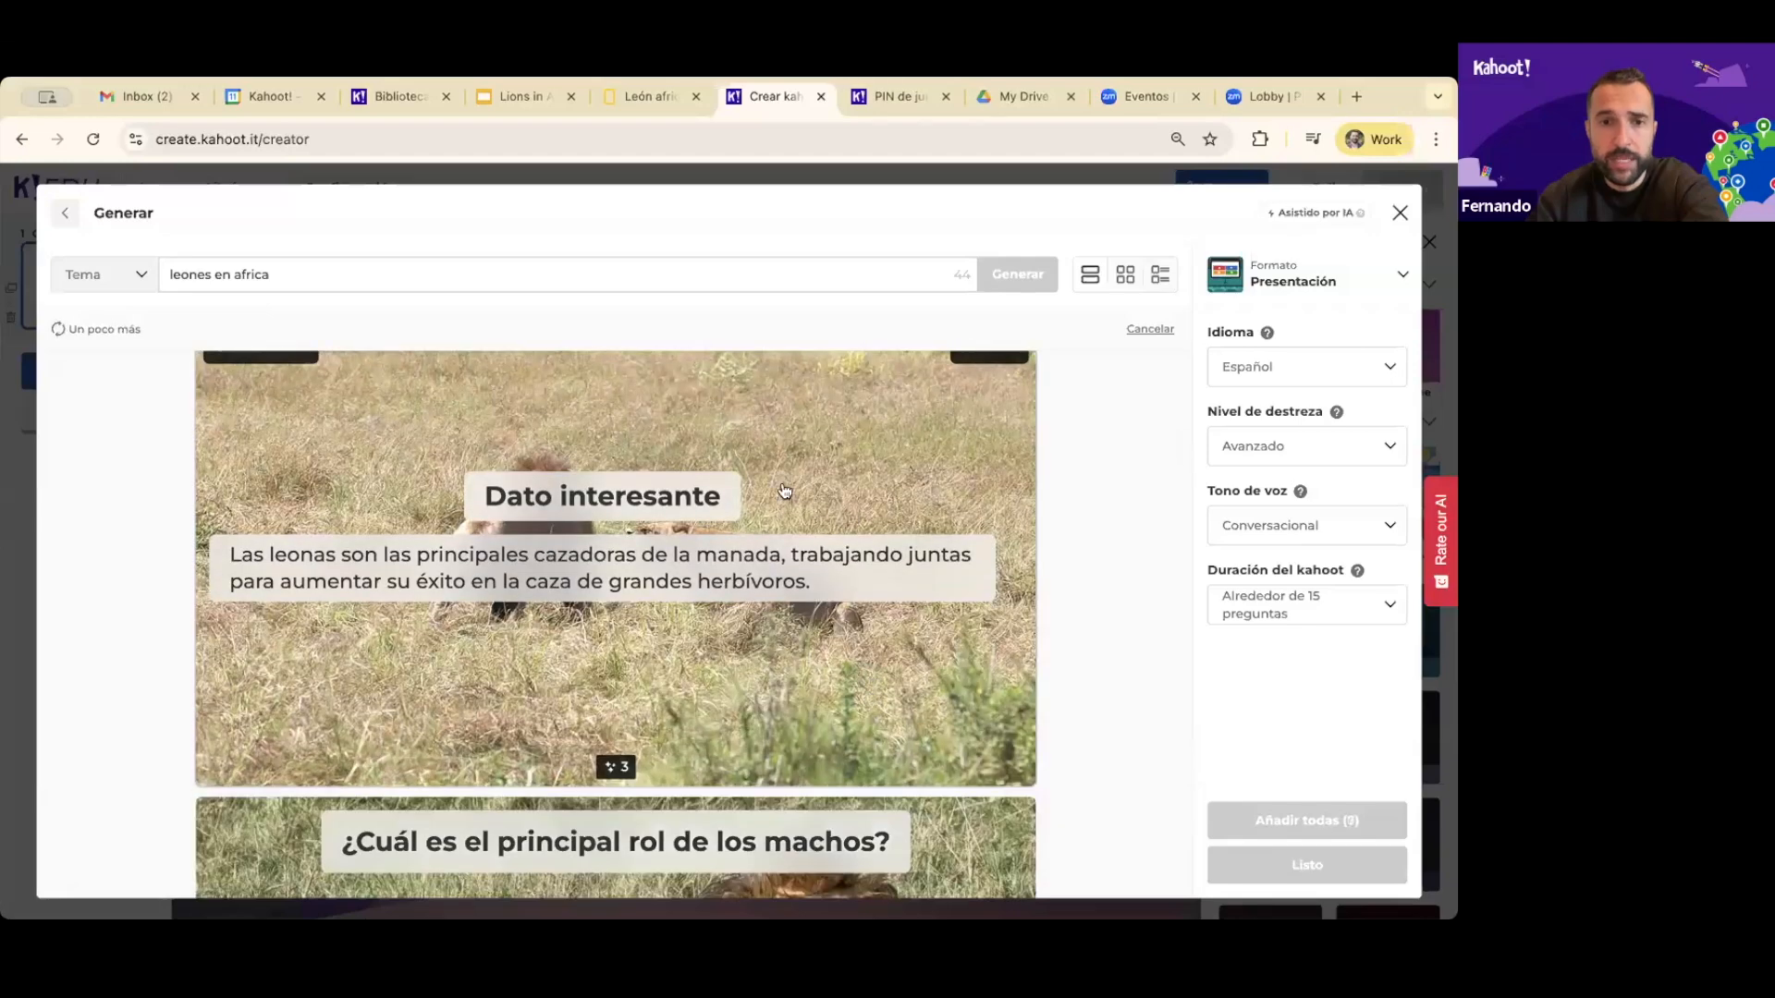
scroll(784, 490, "down", 3)
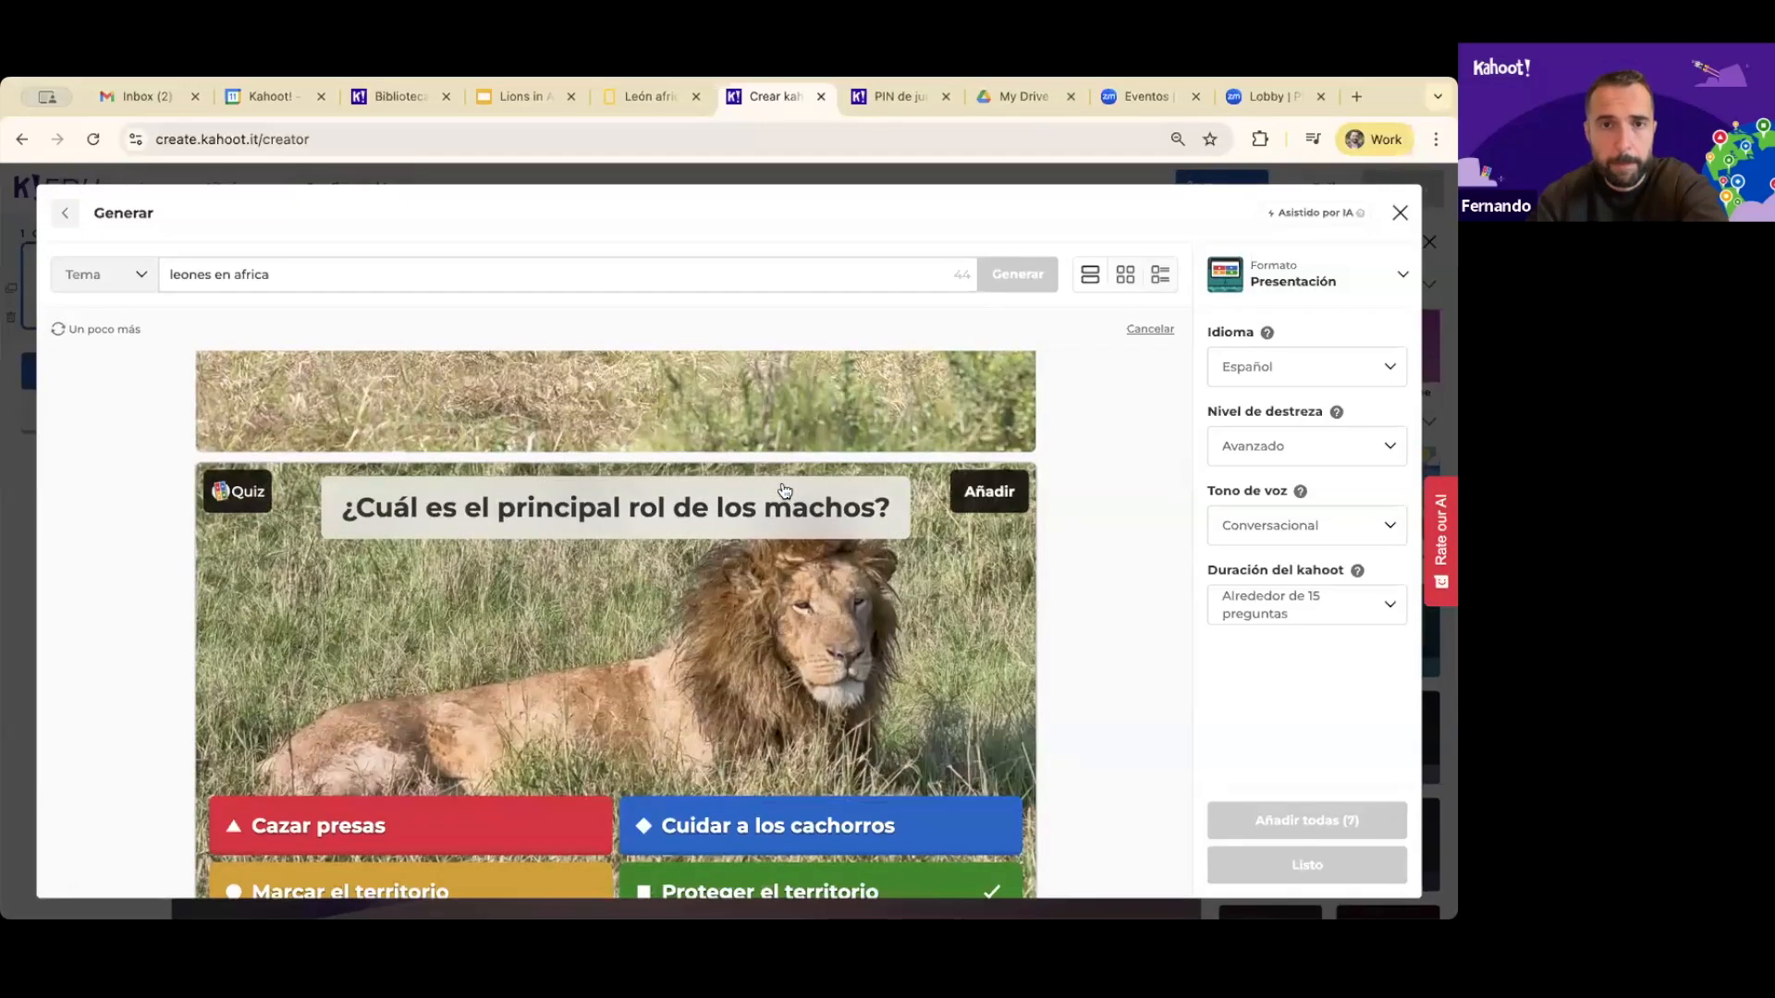
scroll(784, 490, "down", 5)
scroll(784, 490, "down", 7)
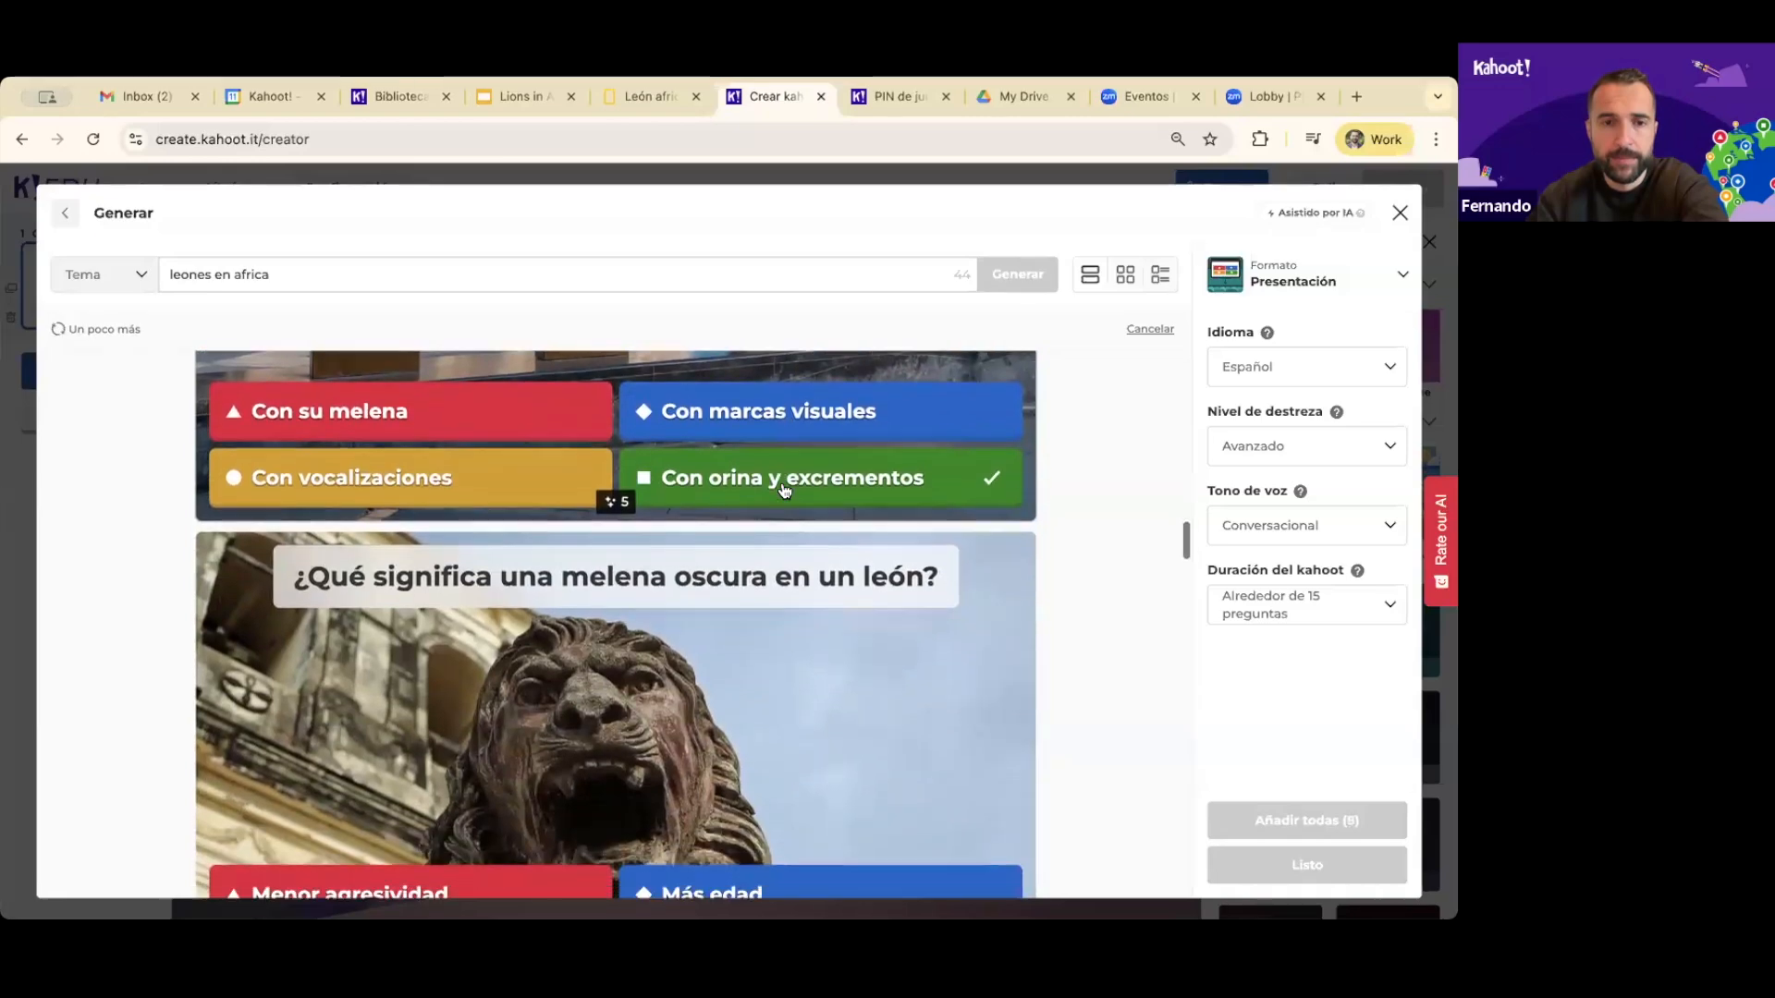
scroll(784, 490, "down", 1)
scroll(784, 490, "down", 1)
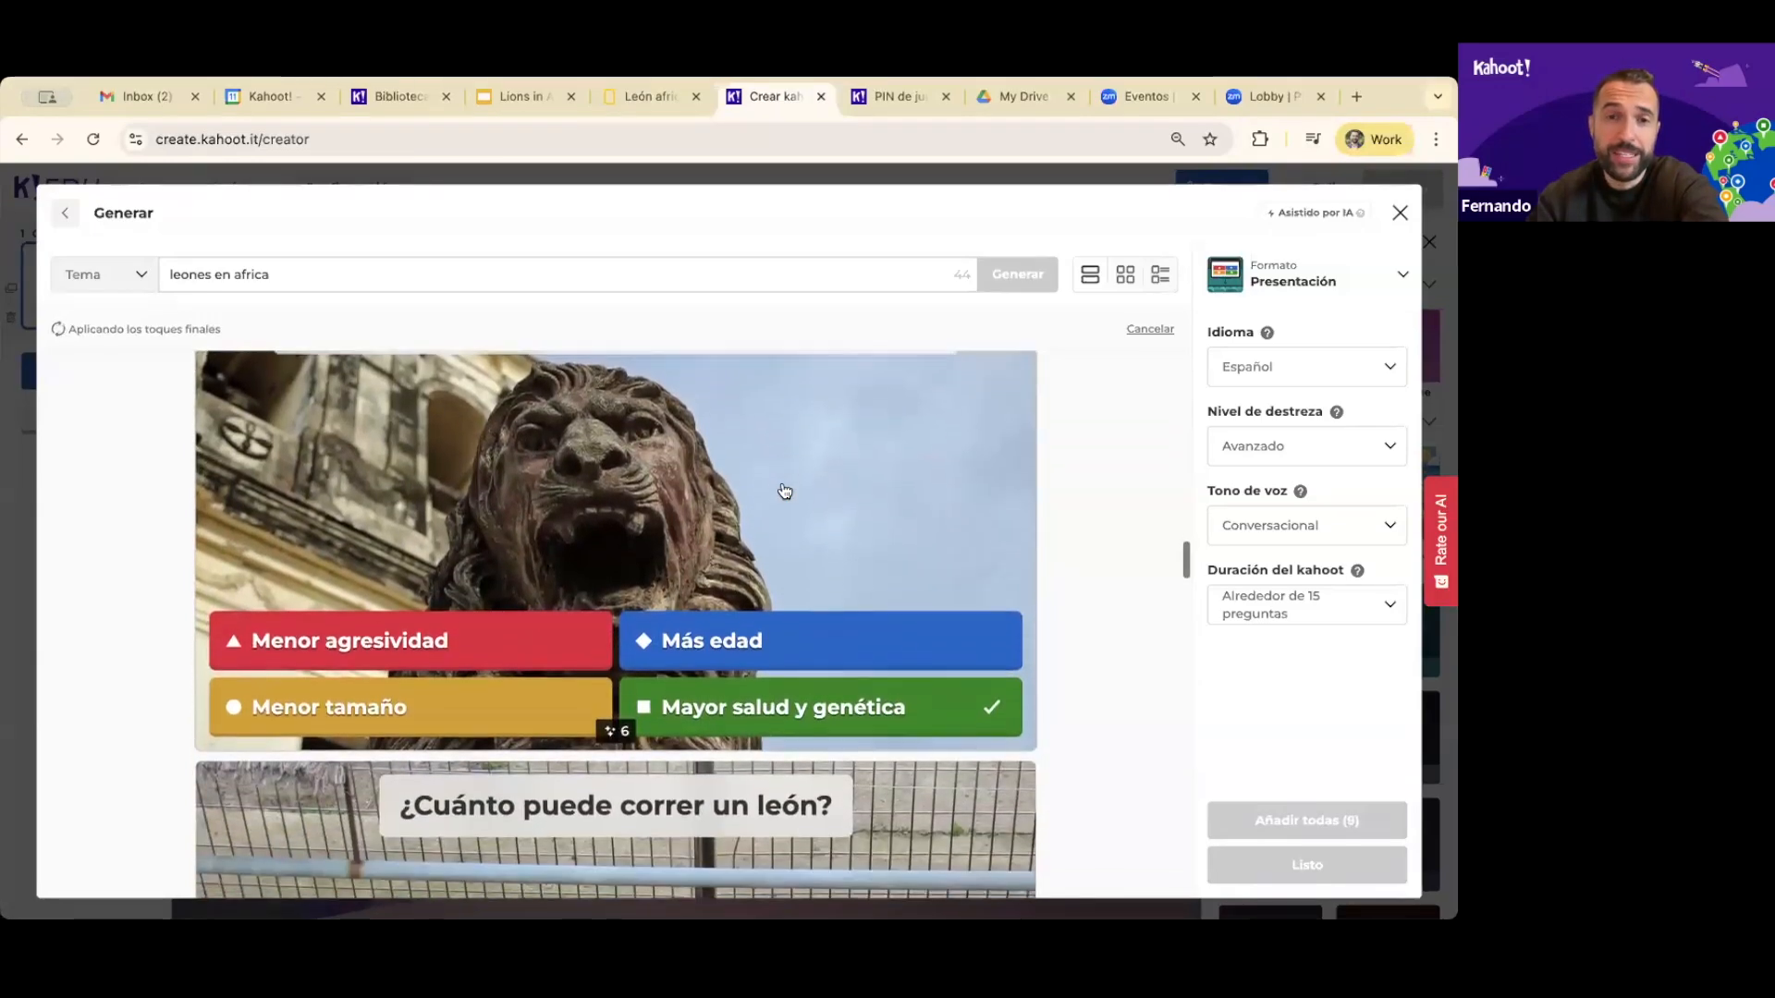
scroll(783, 490, "down", 5)
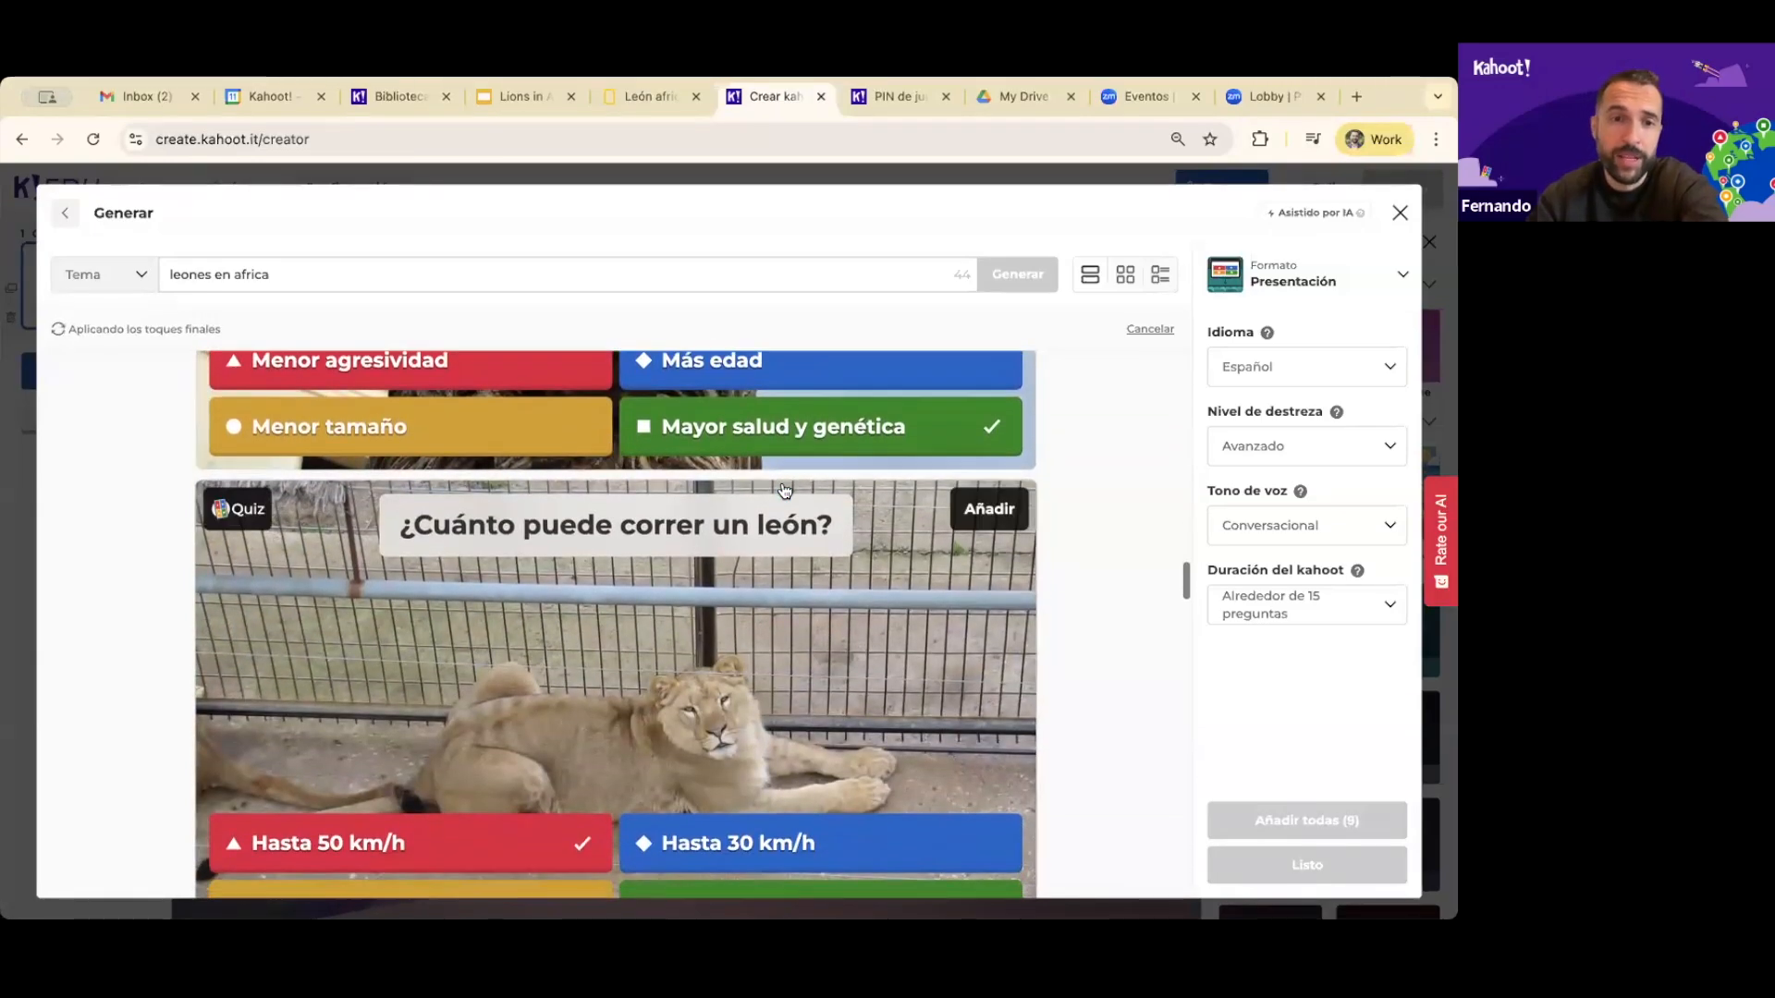
scroll(784, 490, "down", 2)
scroll(784, 490, "down", 5)
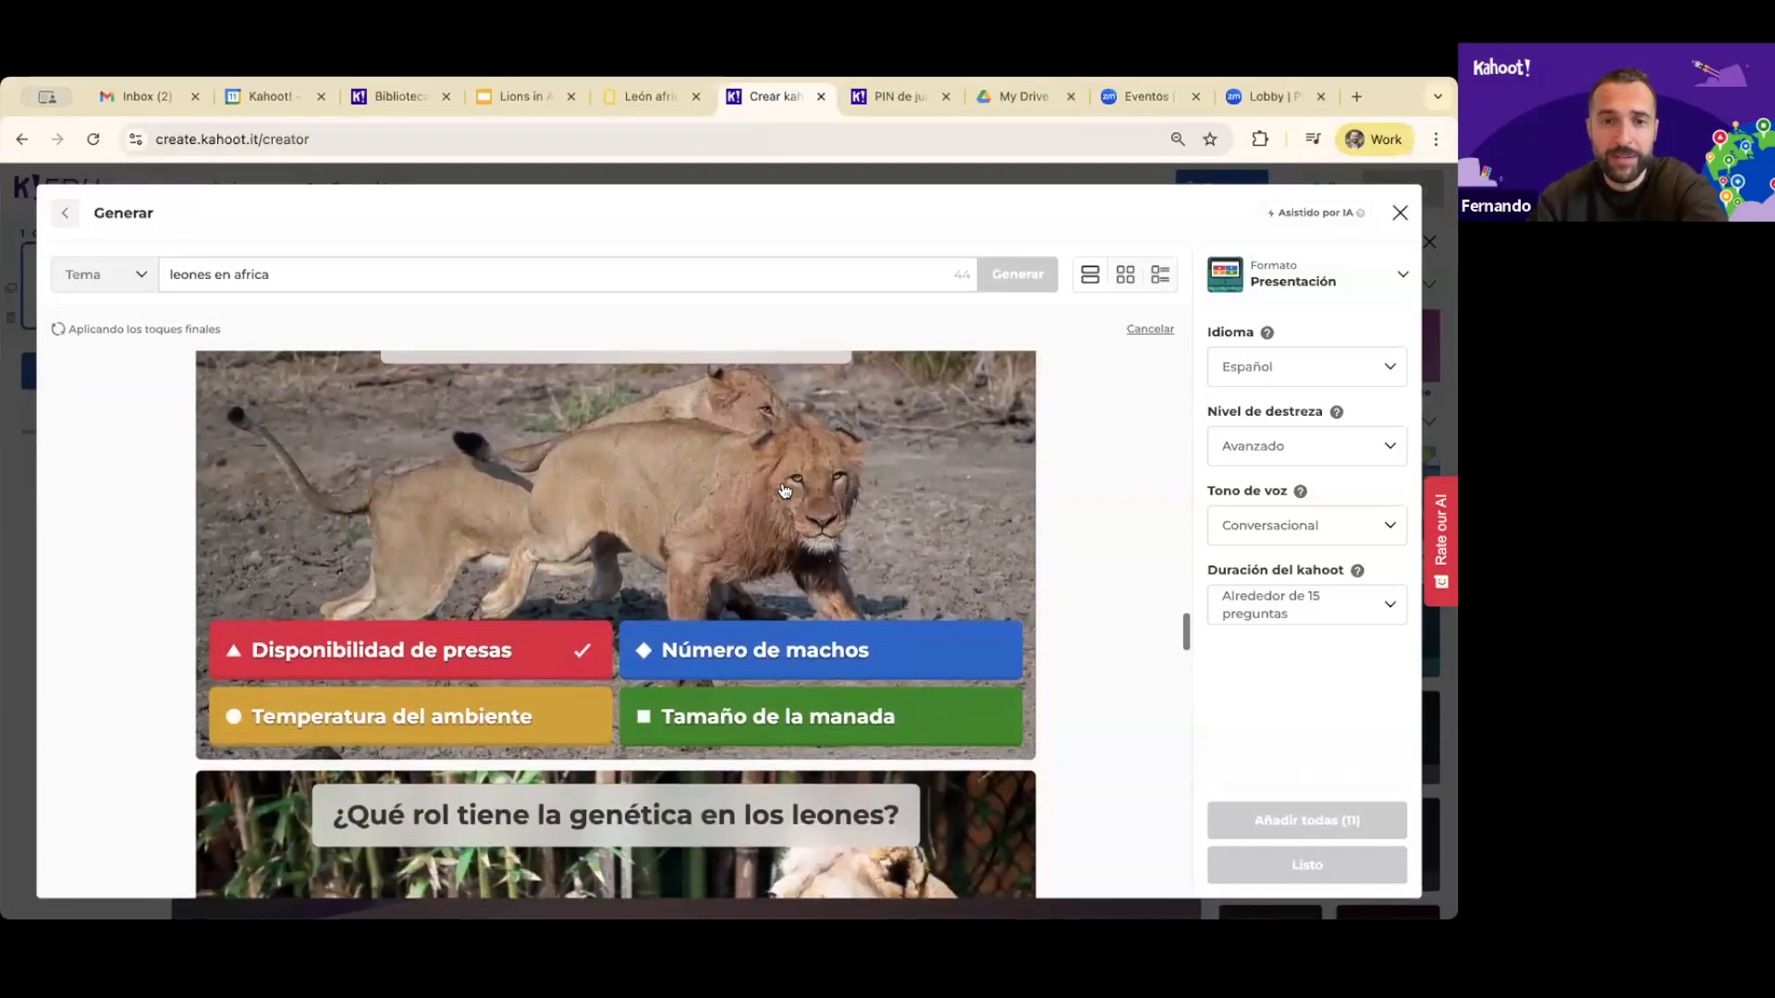
scroll(784, 490, "down", 15)
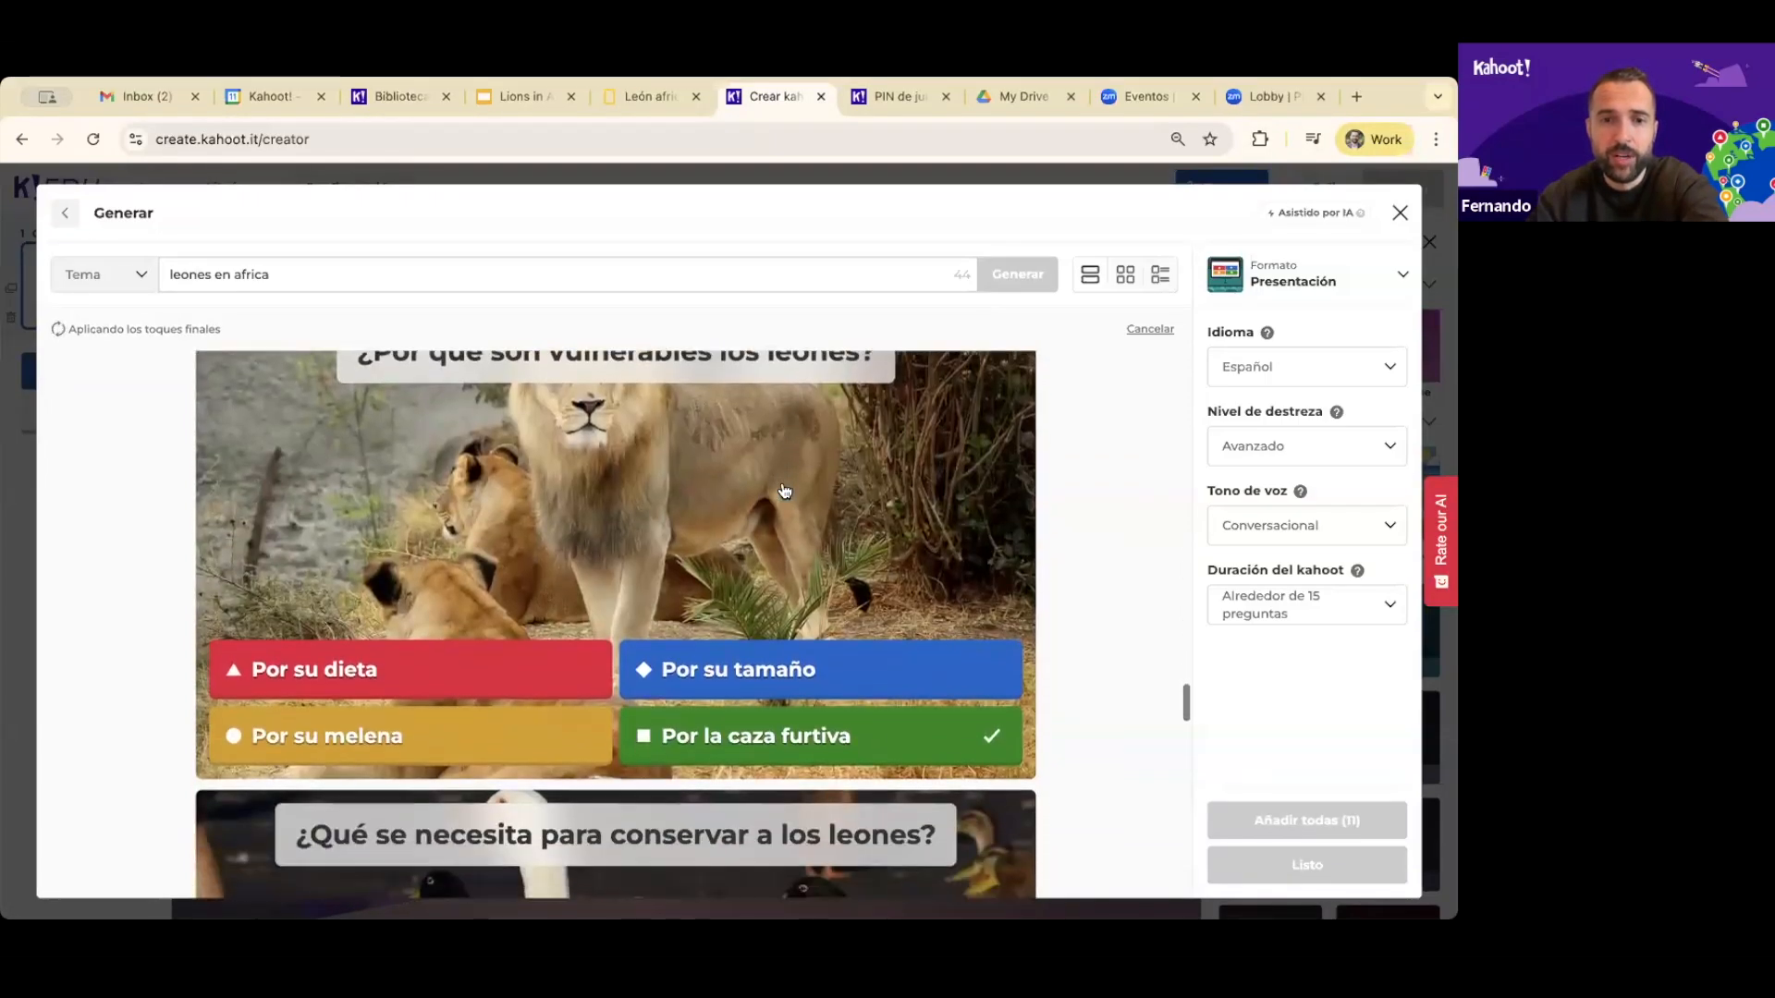
scroll(784, 490, "up", 10)
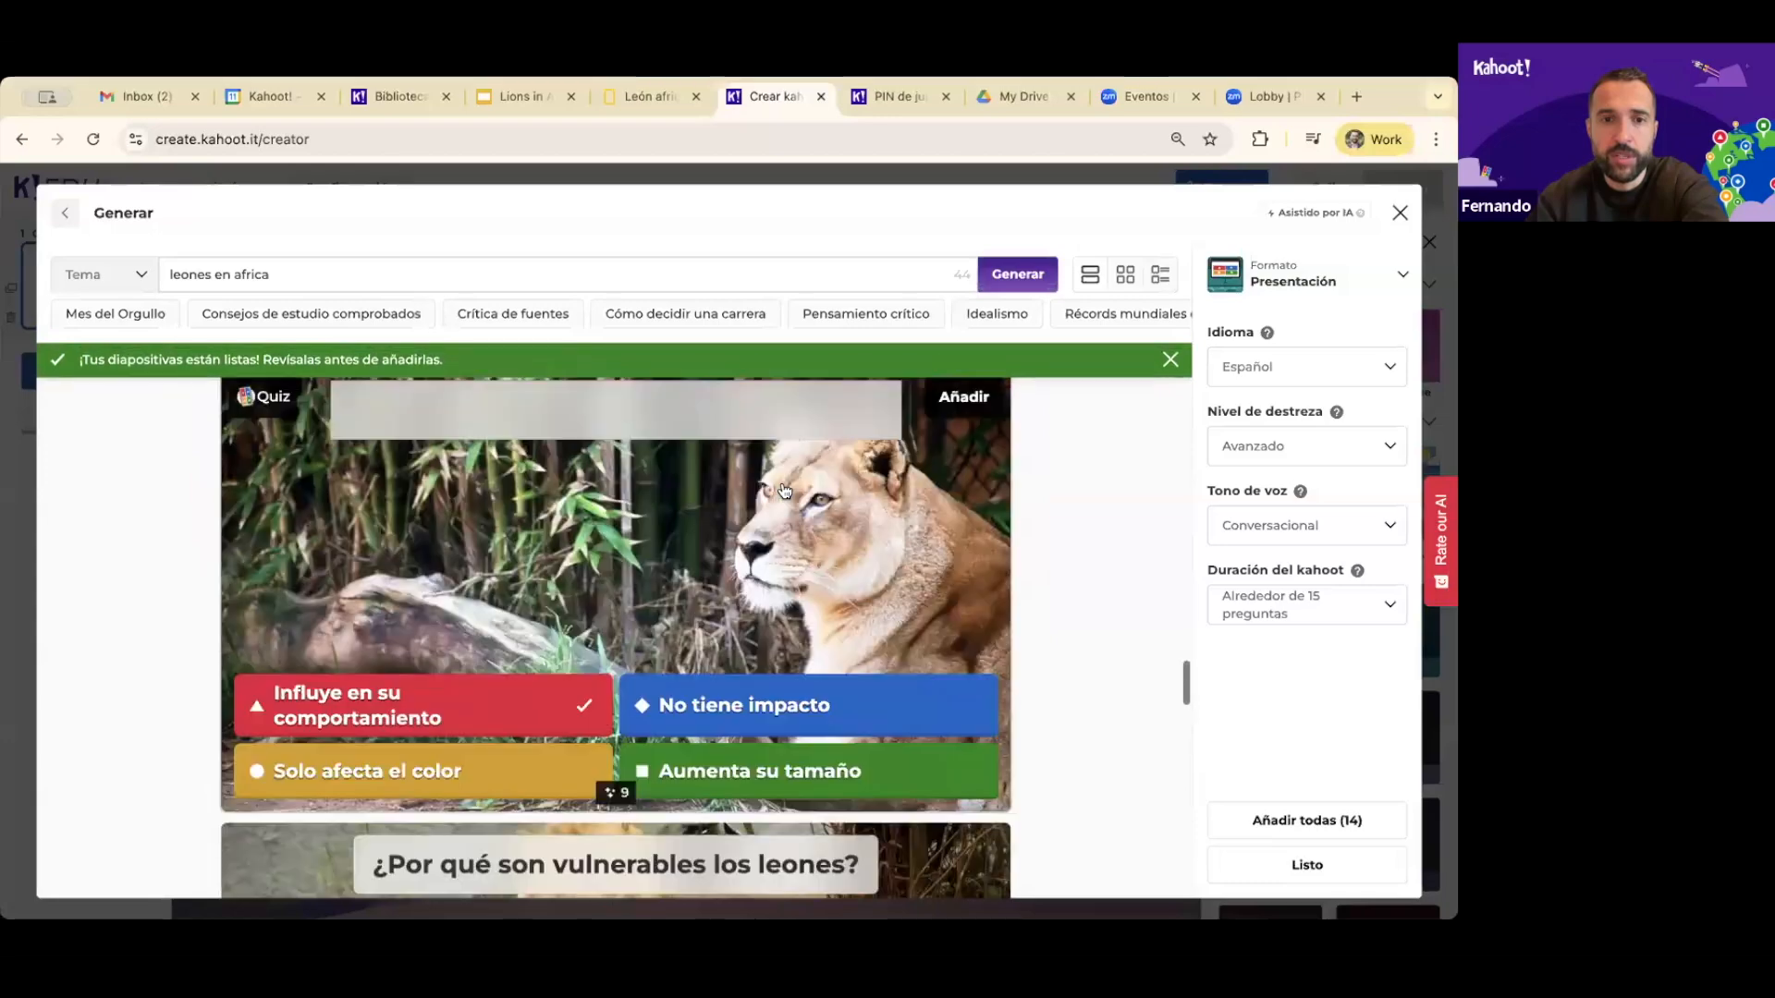
scroll(784, 490, "up", 15)
scroll(784, 490, "down", 4)
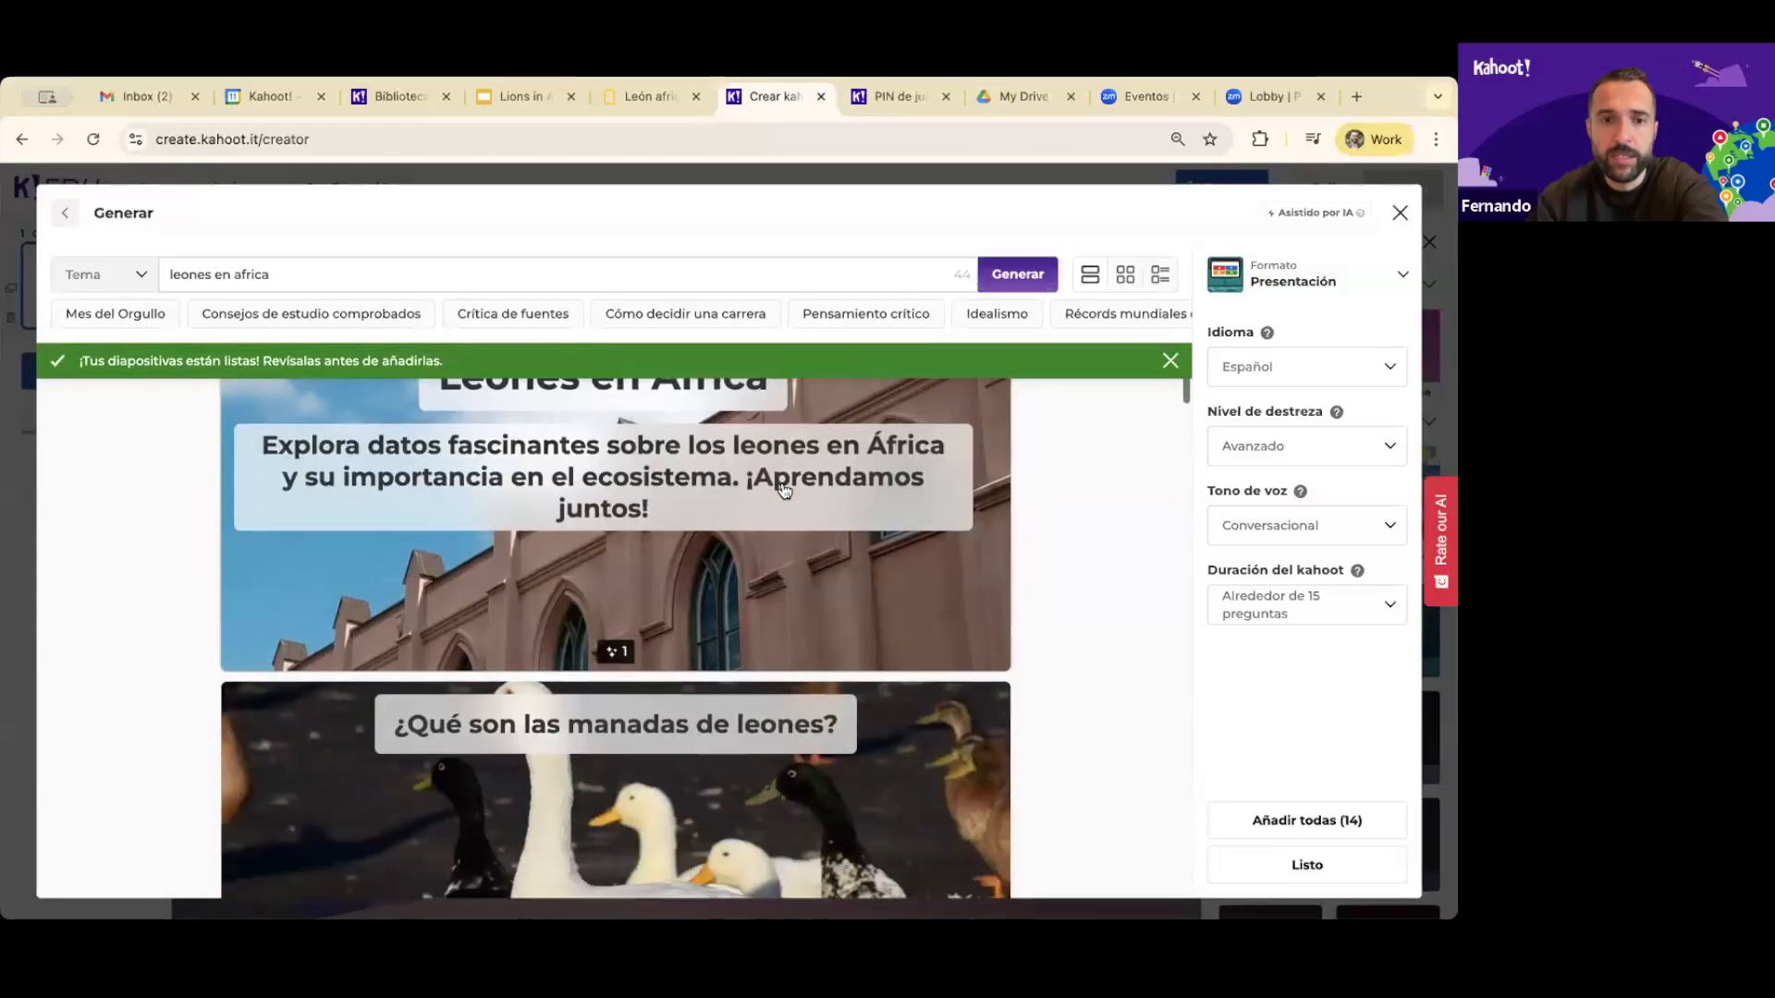
scroll(784, 490, "down", 5)
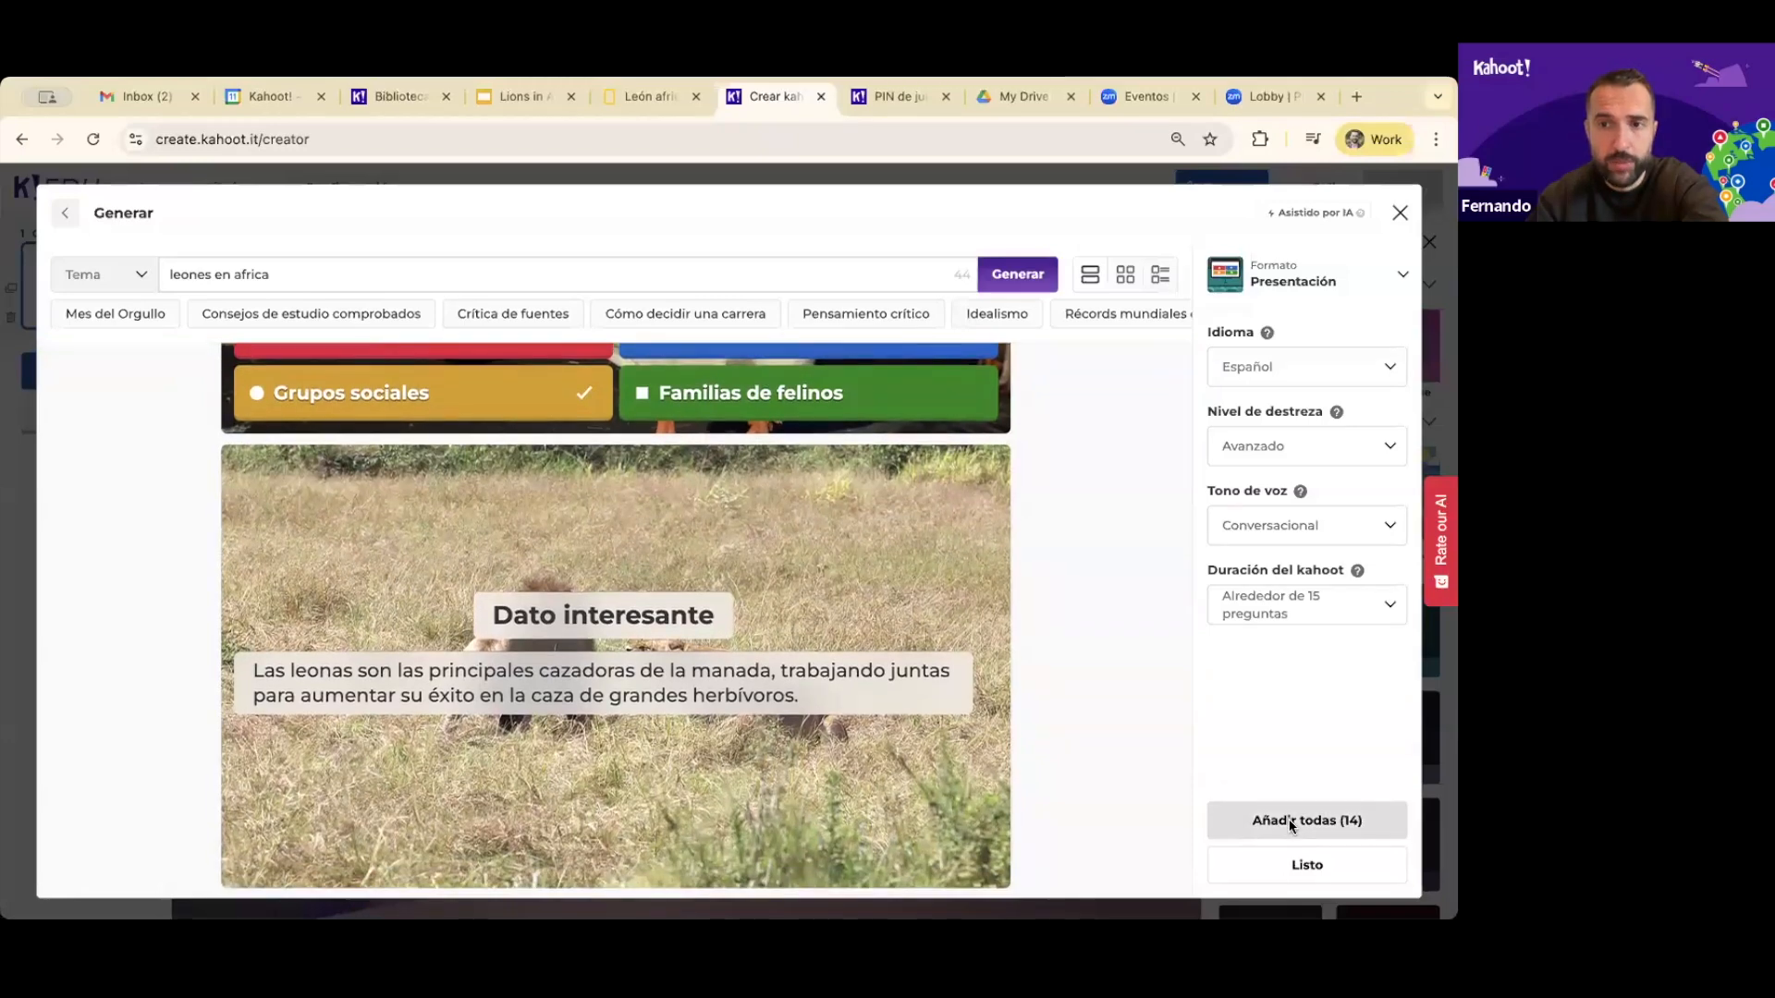
Add all 14 generated slides to the kahoot, close the generator and open the first slide, "Leones en África"
left_click(1289, 819)
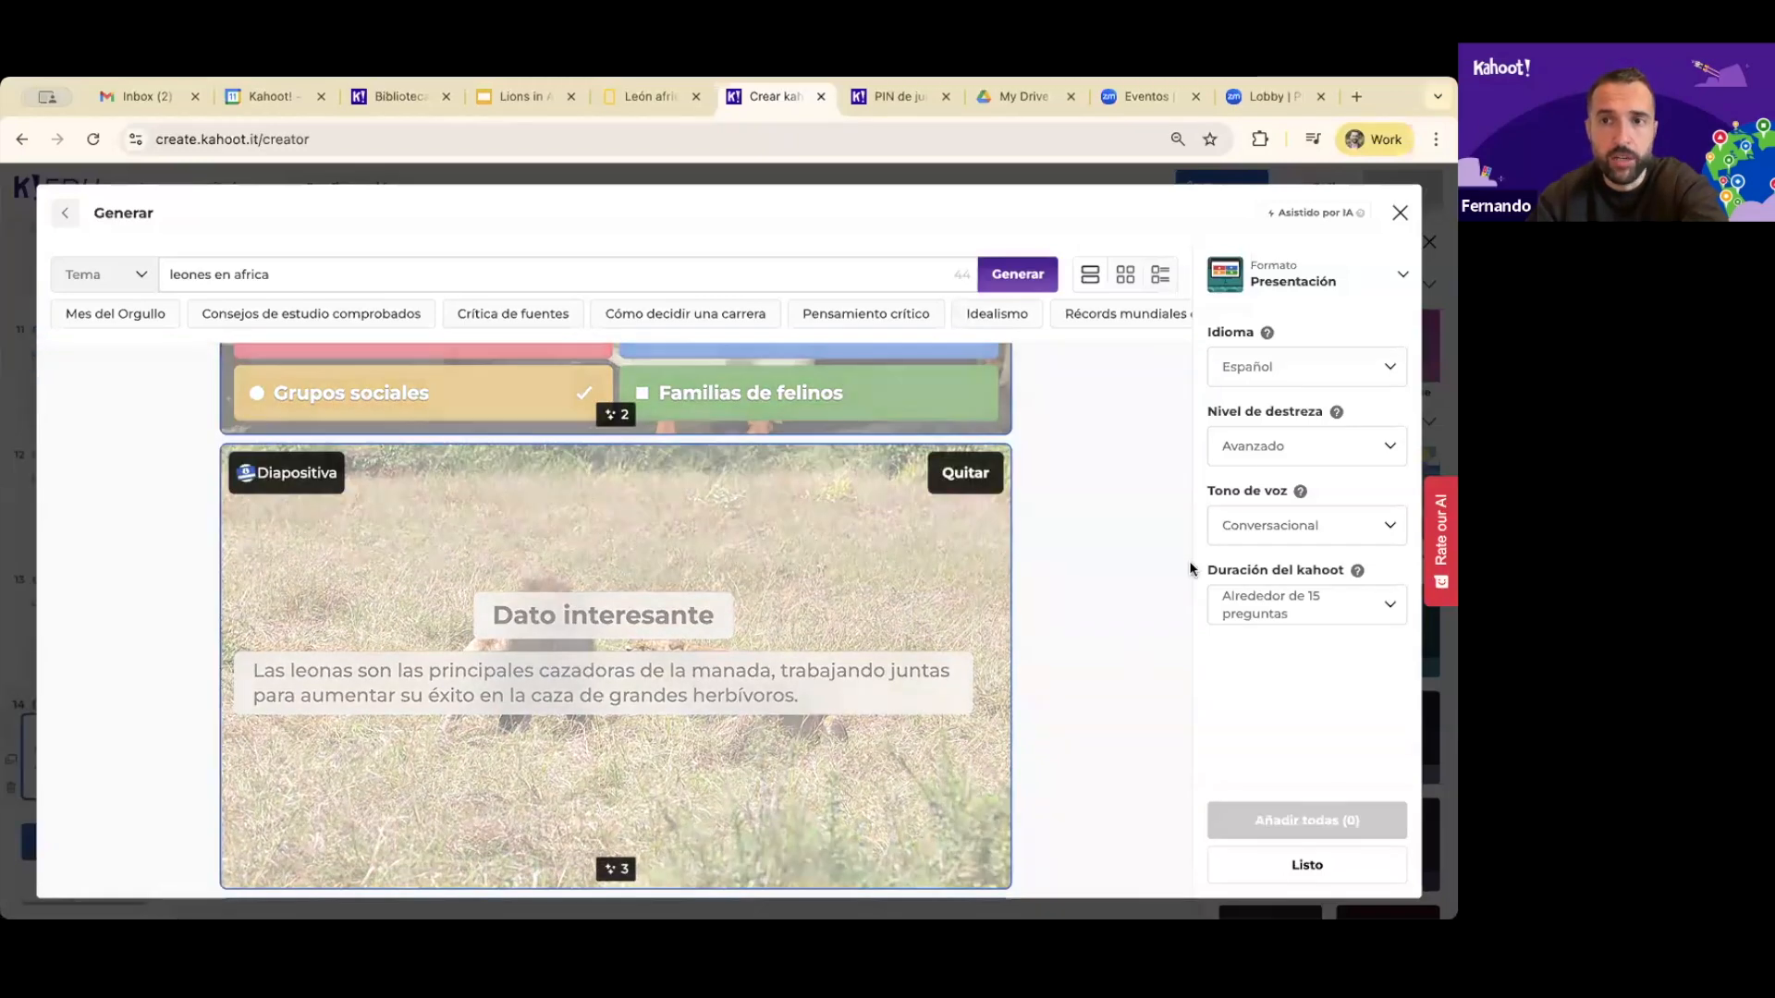
left_click(1399, 213)
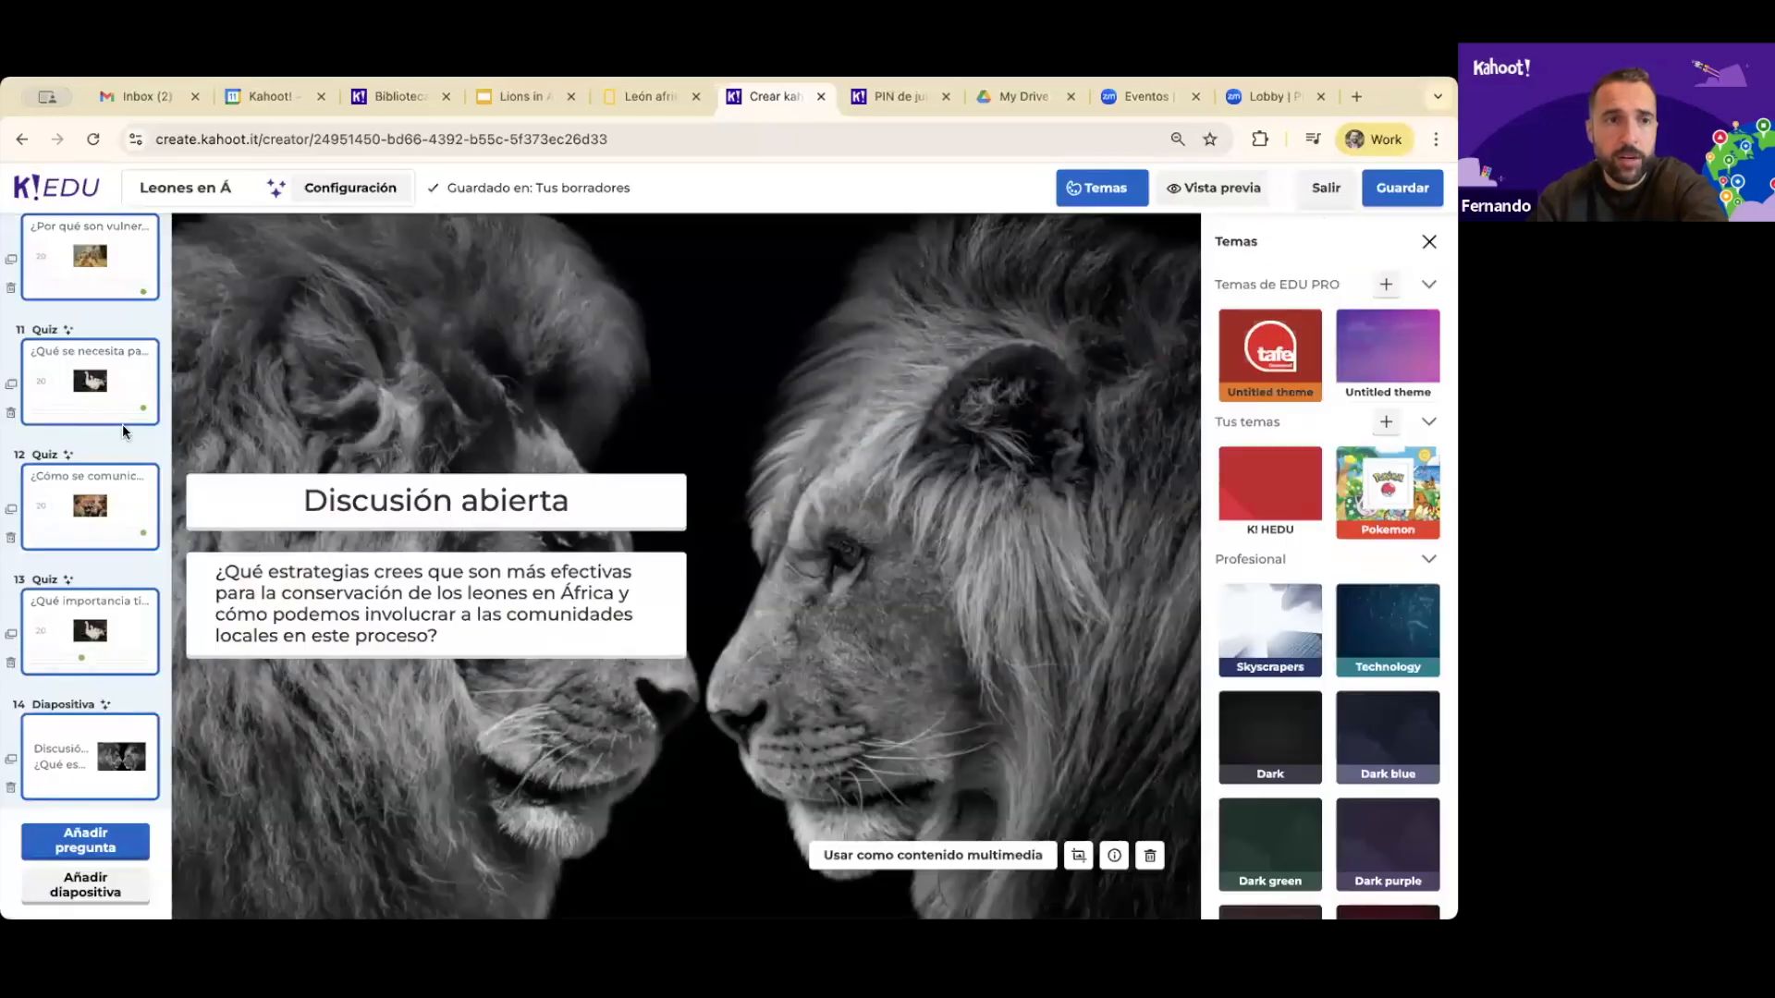
scroll(111, 388, "up", 10)
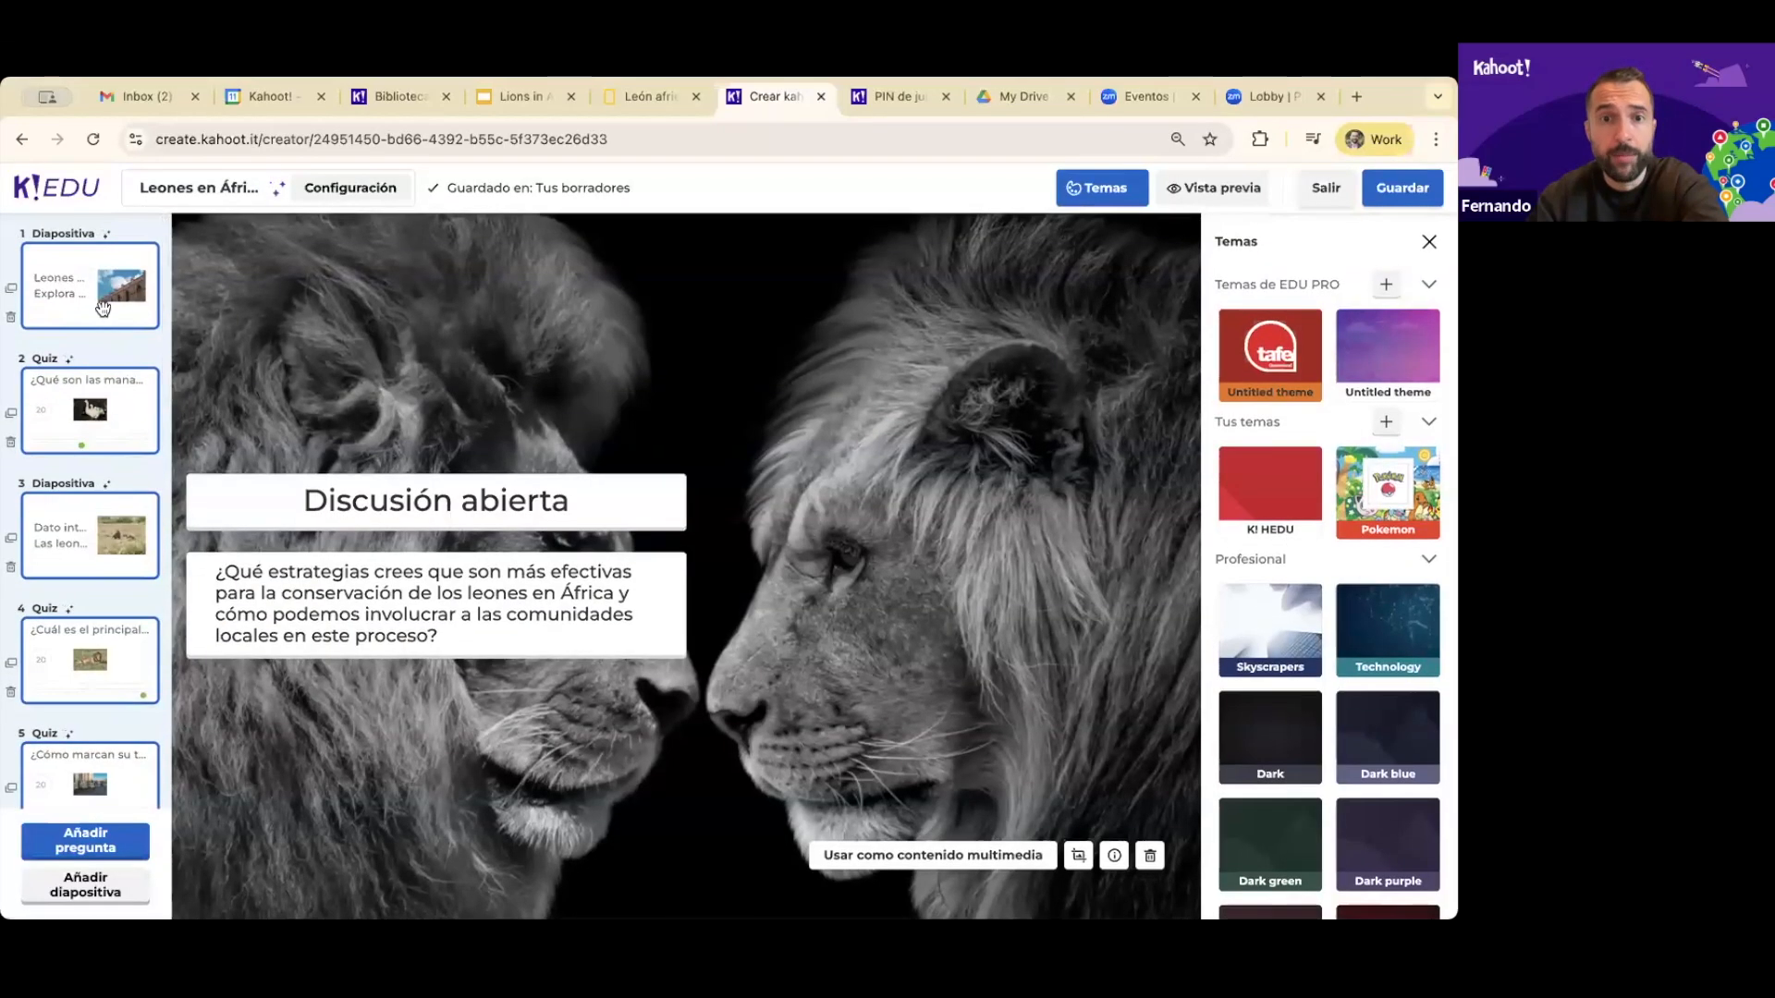
left_click(102, 308)
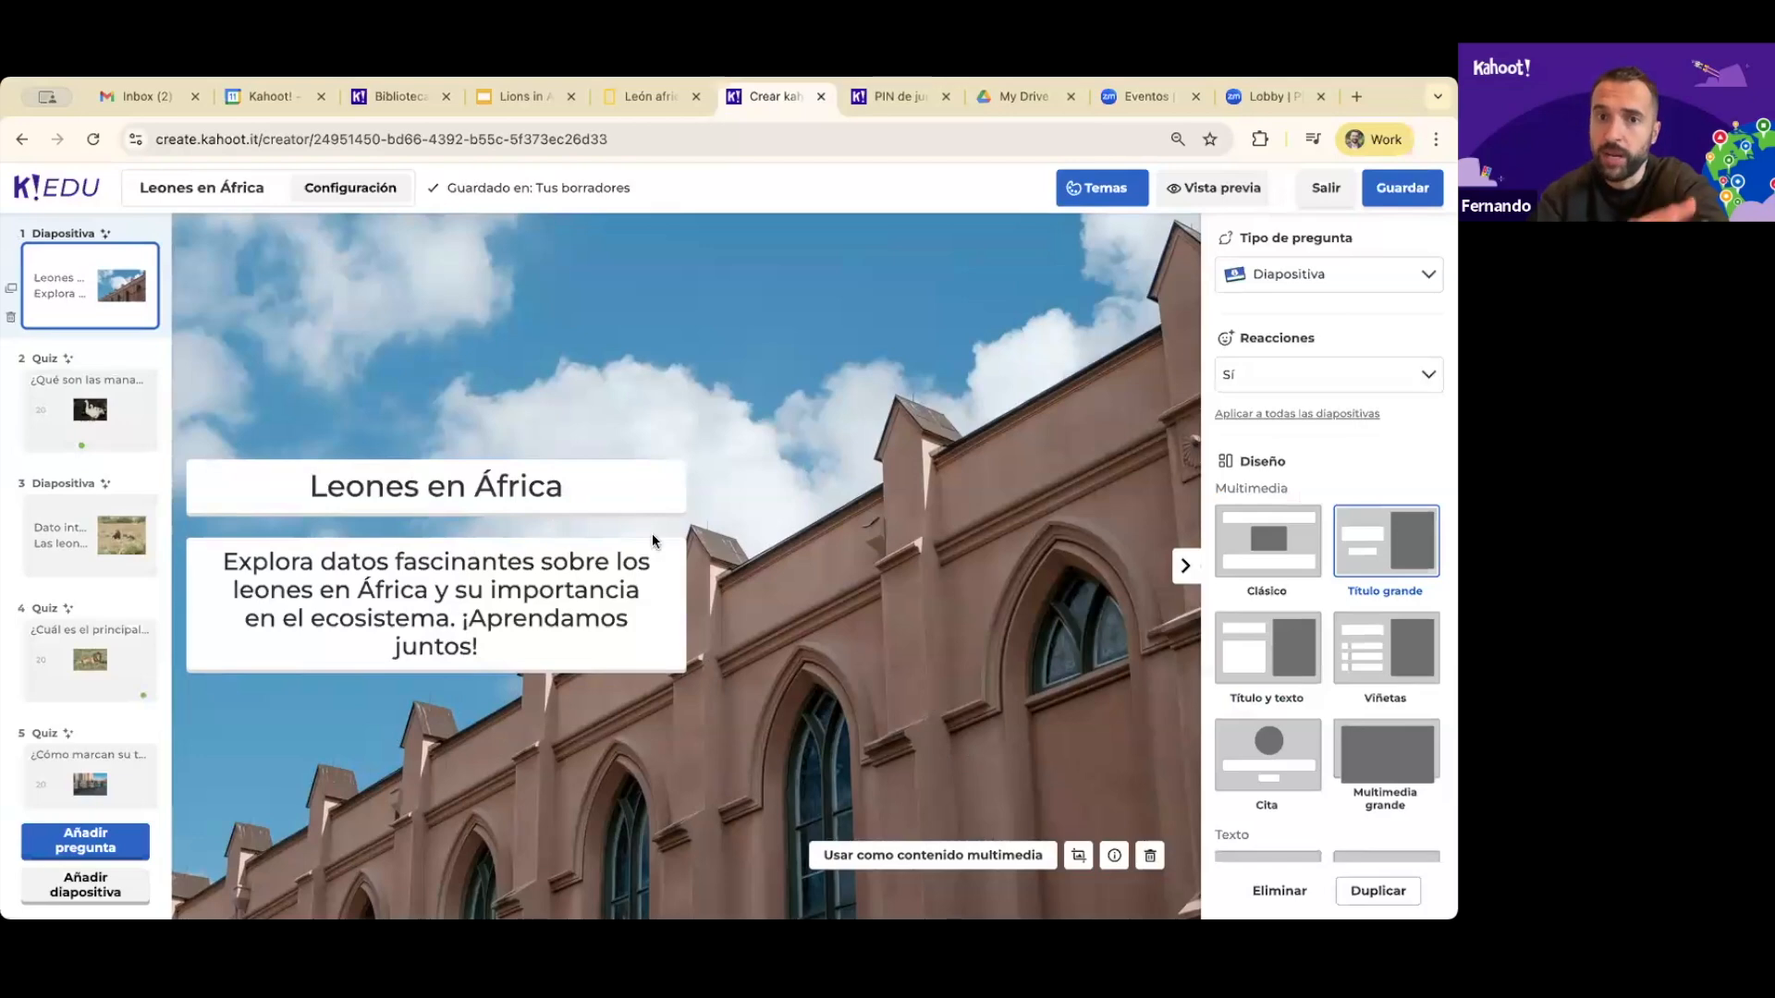
Try the title slide's building image as multimedia content and return it to the background
left_click(908, 857)
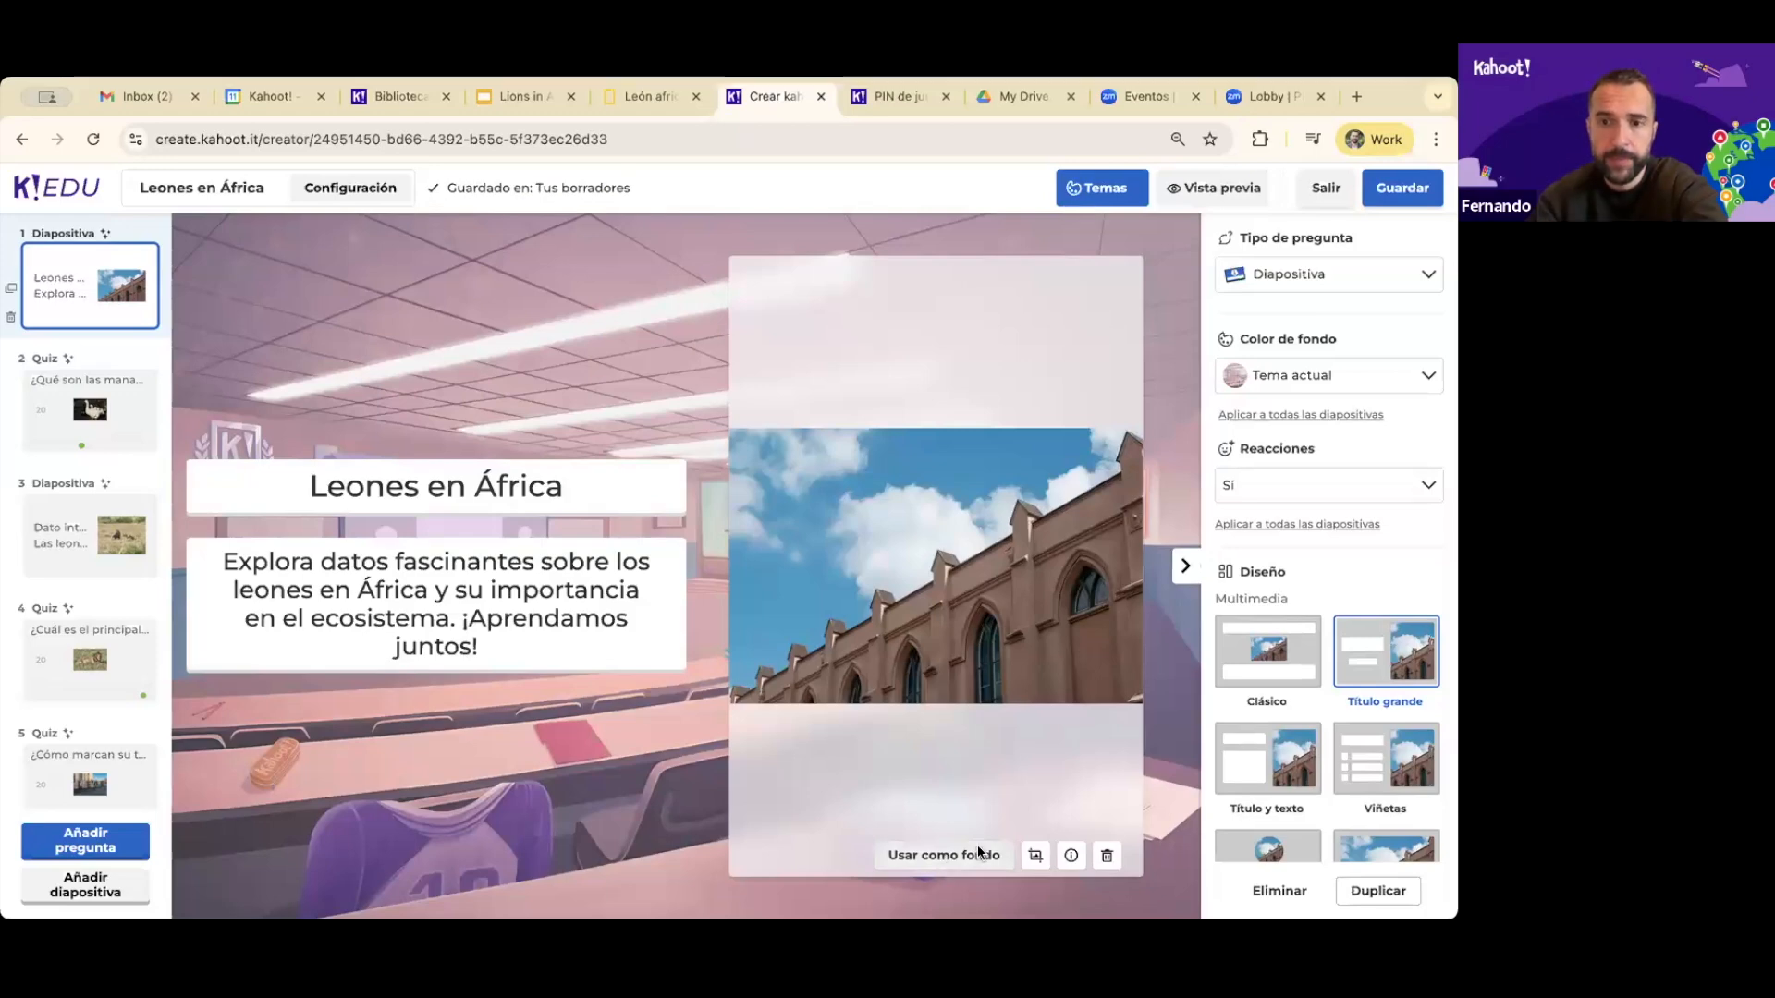
scroll(1216, 566, "down", 4)
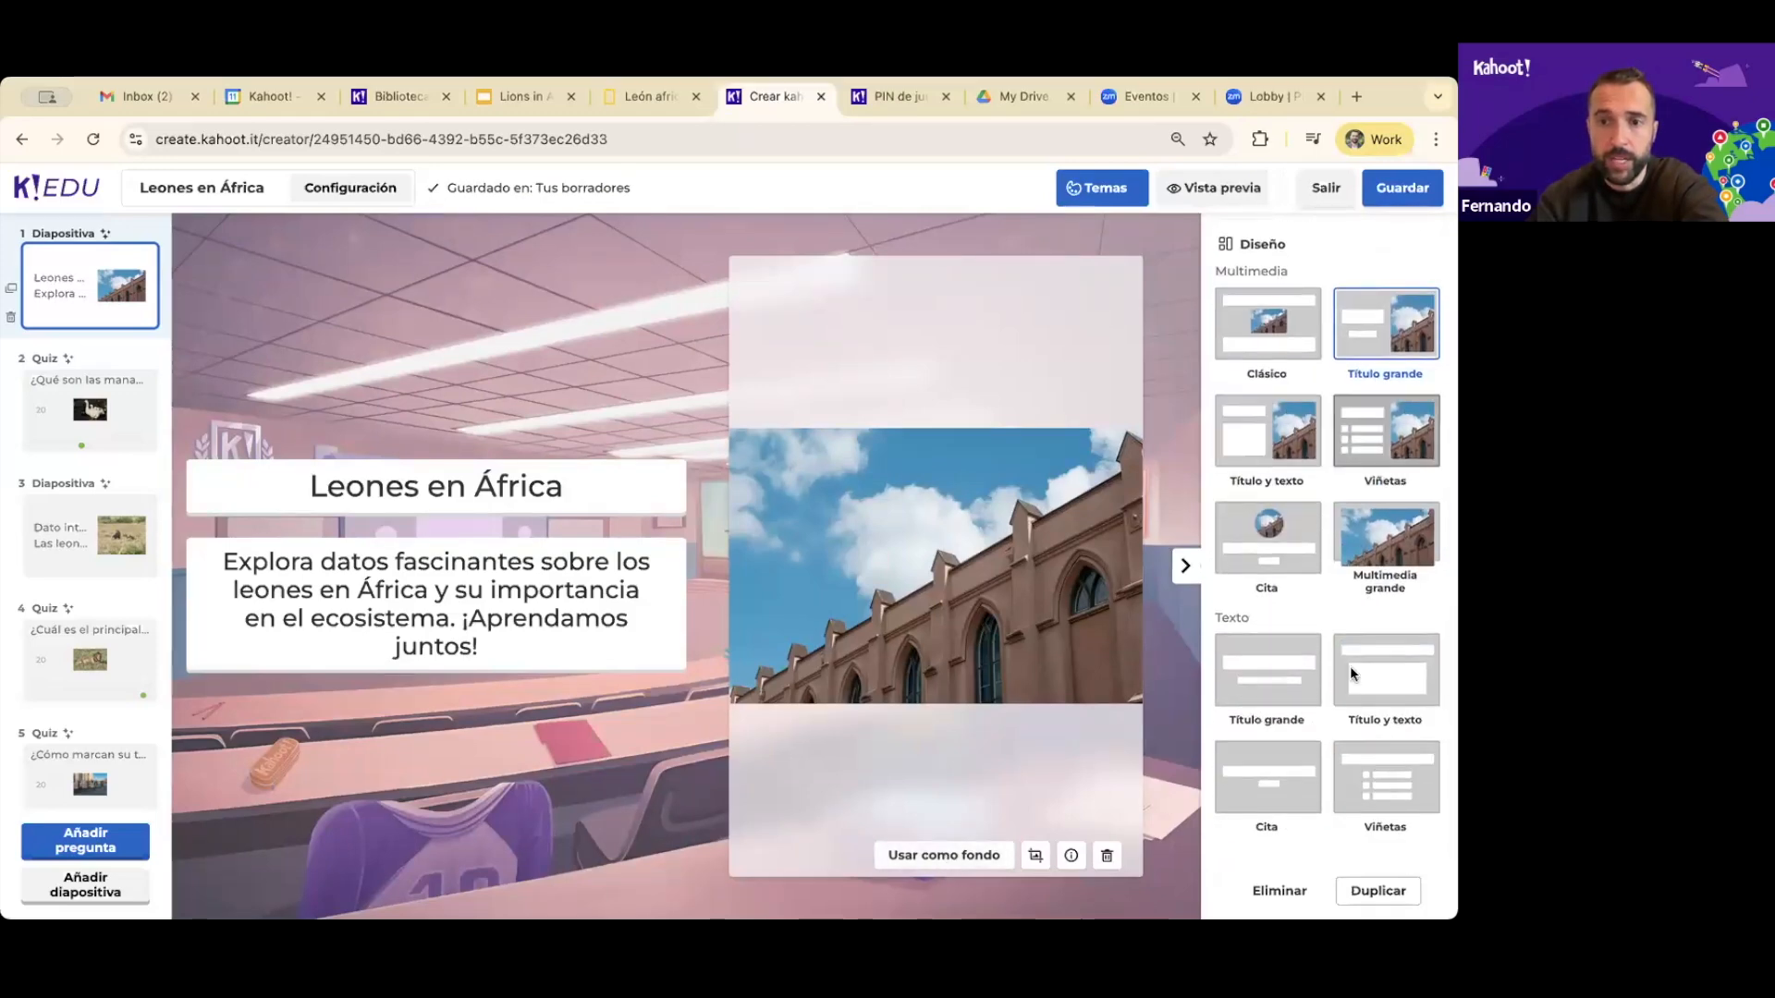
left_click(943, 854)
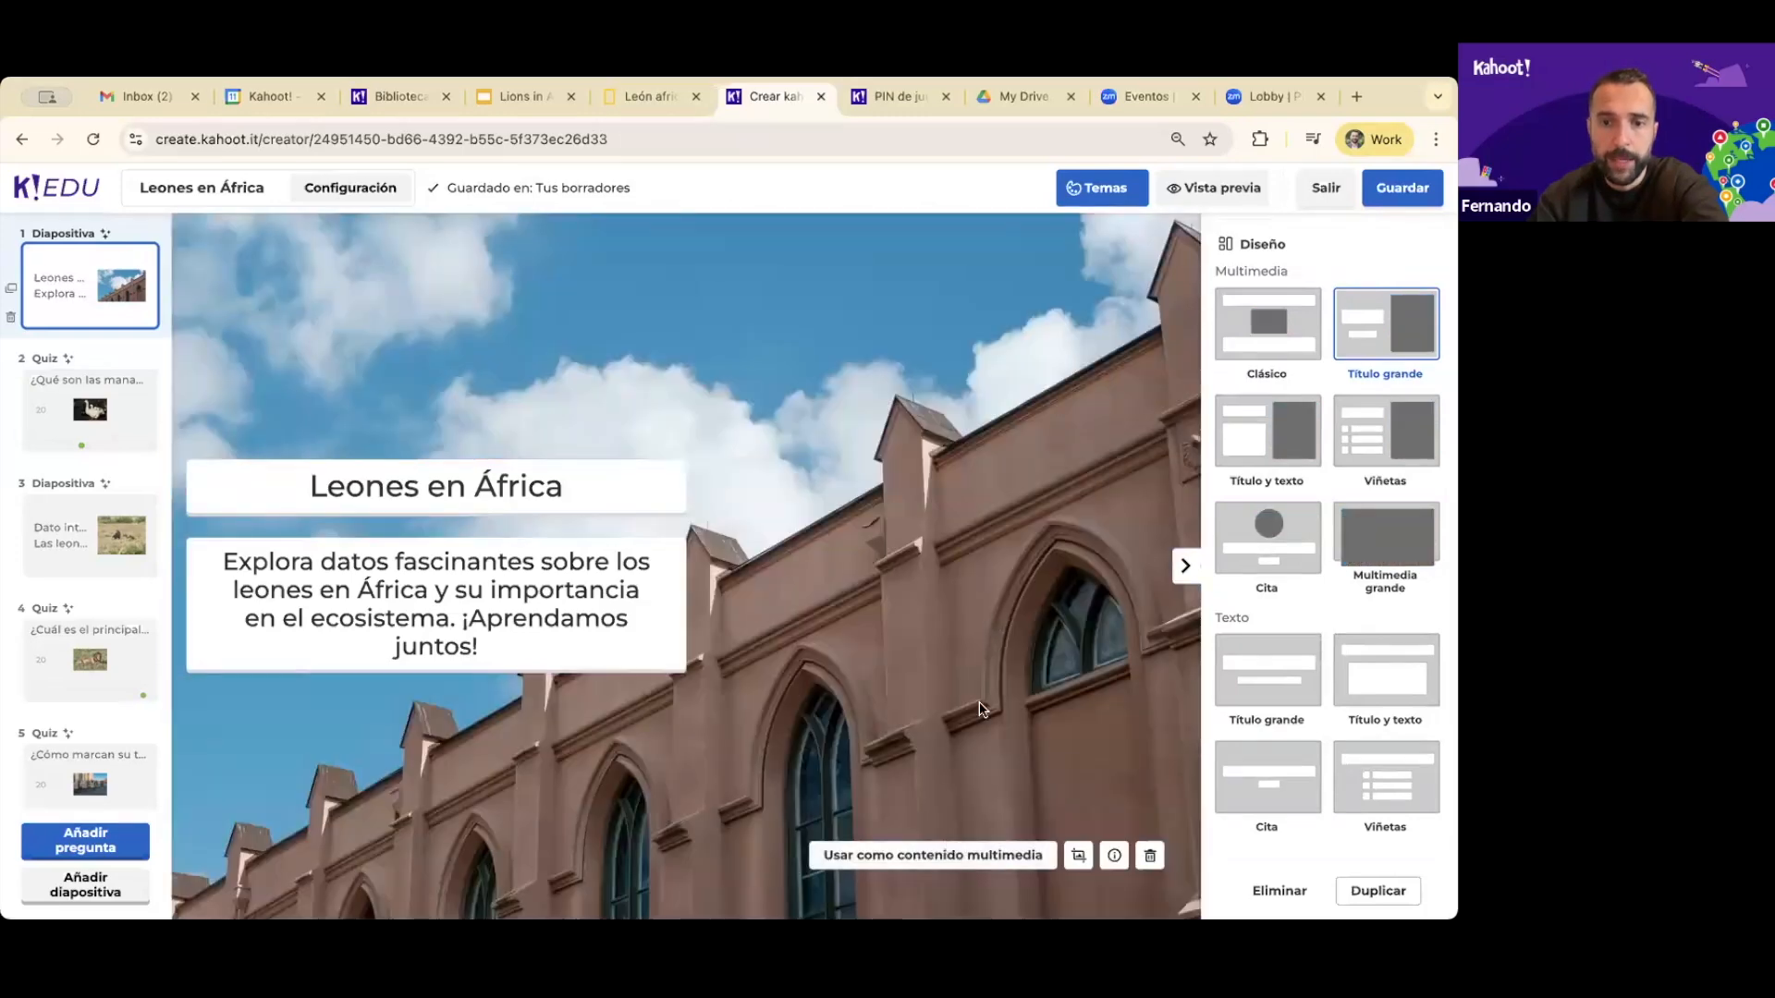
Replace the title slide's image with the Getty Images photo of lions resting on a rock and use it as background
left_click(1151, 856)
left_click(939, 557)
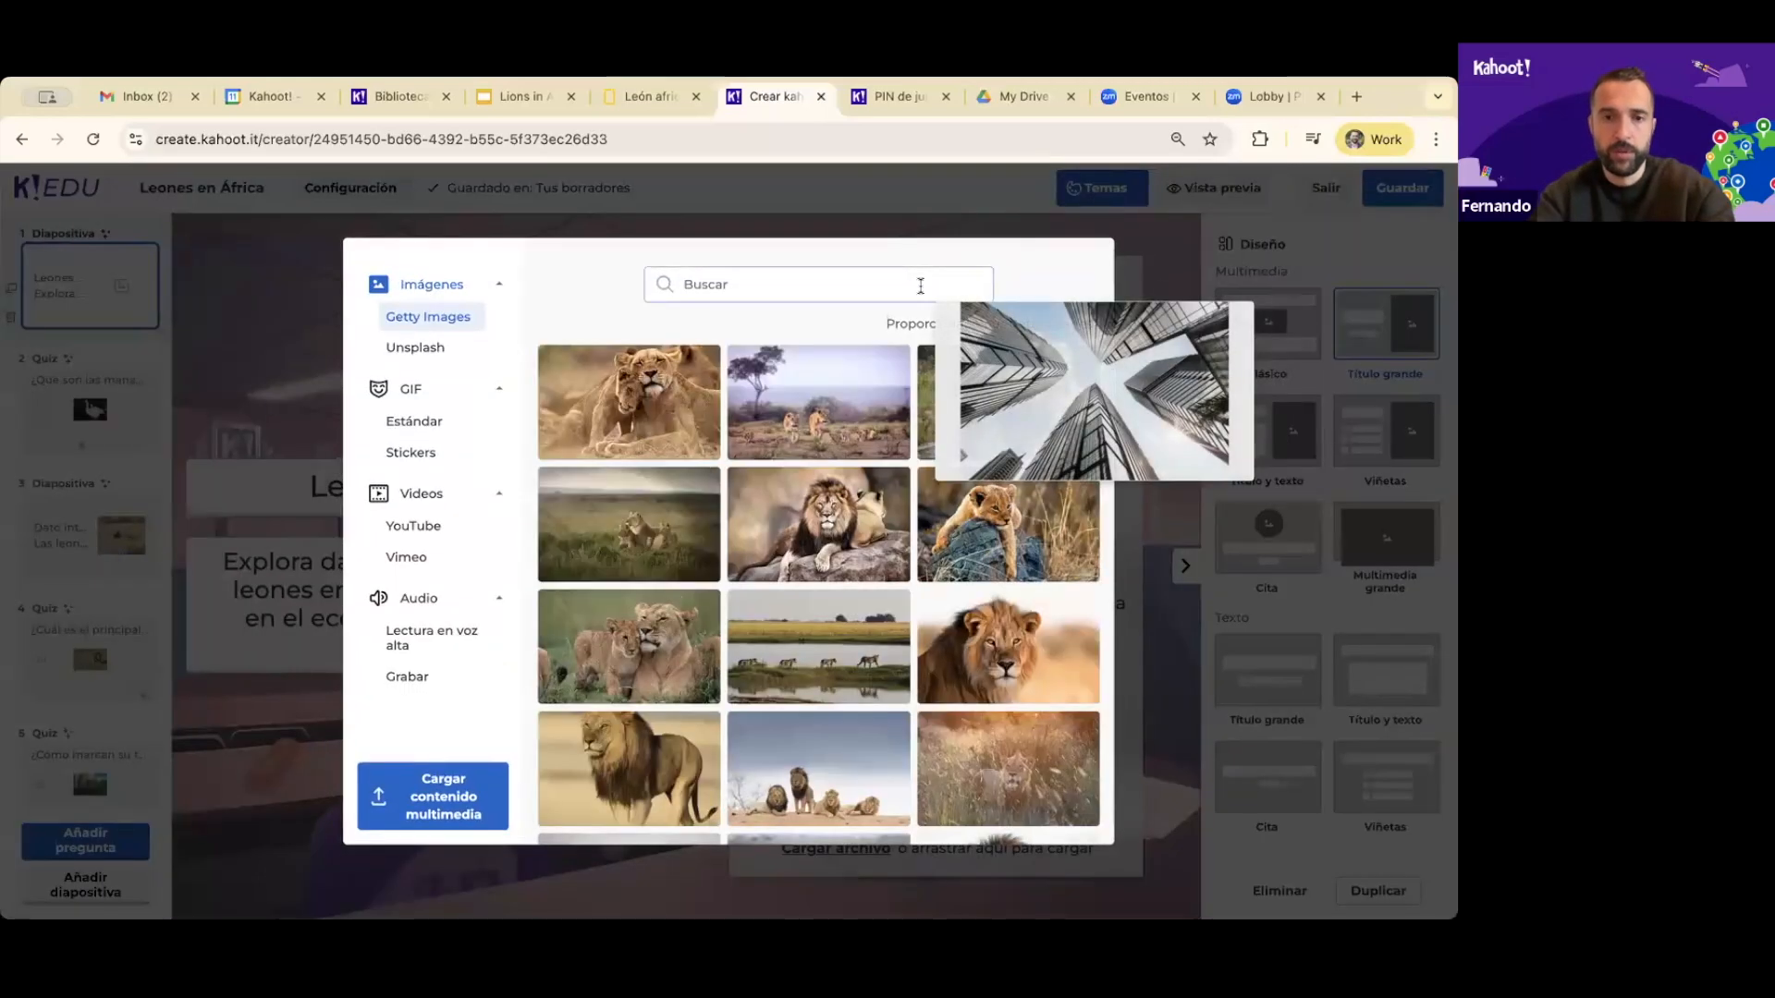
left_click(814, 507)
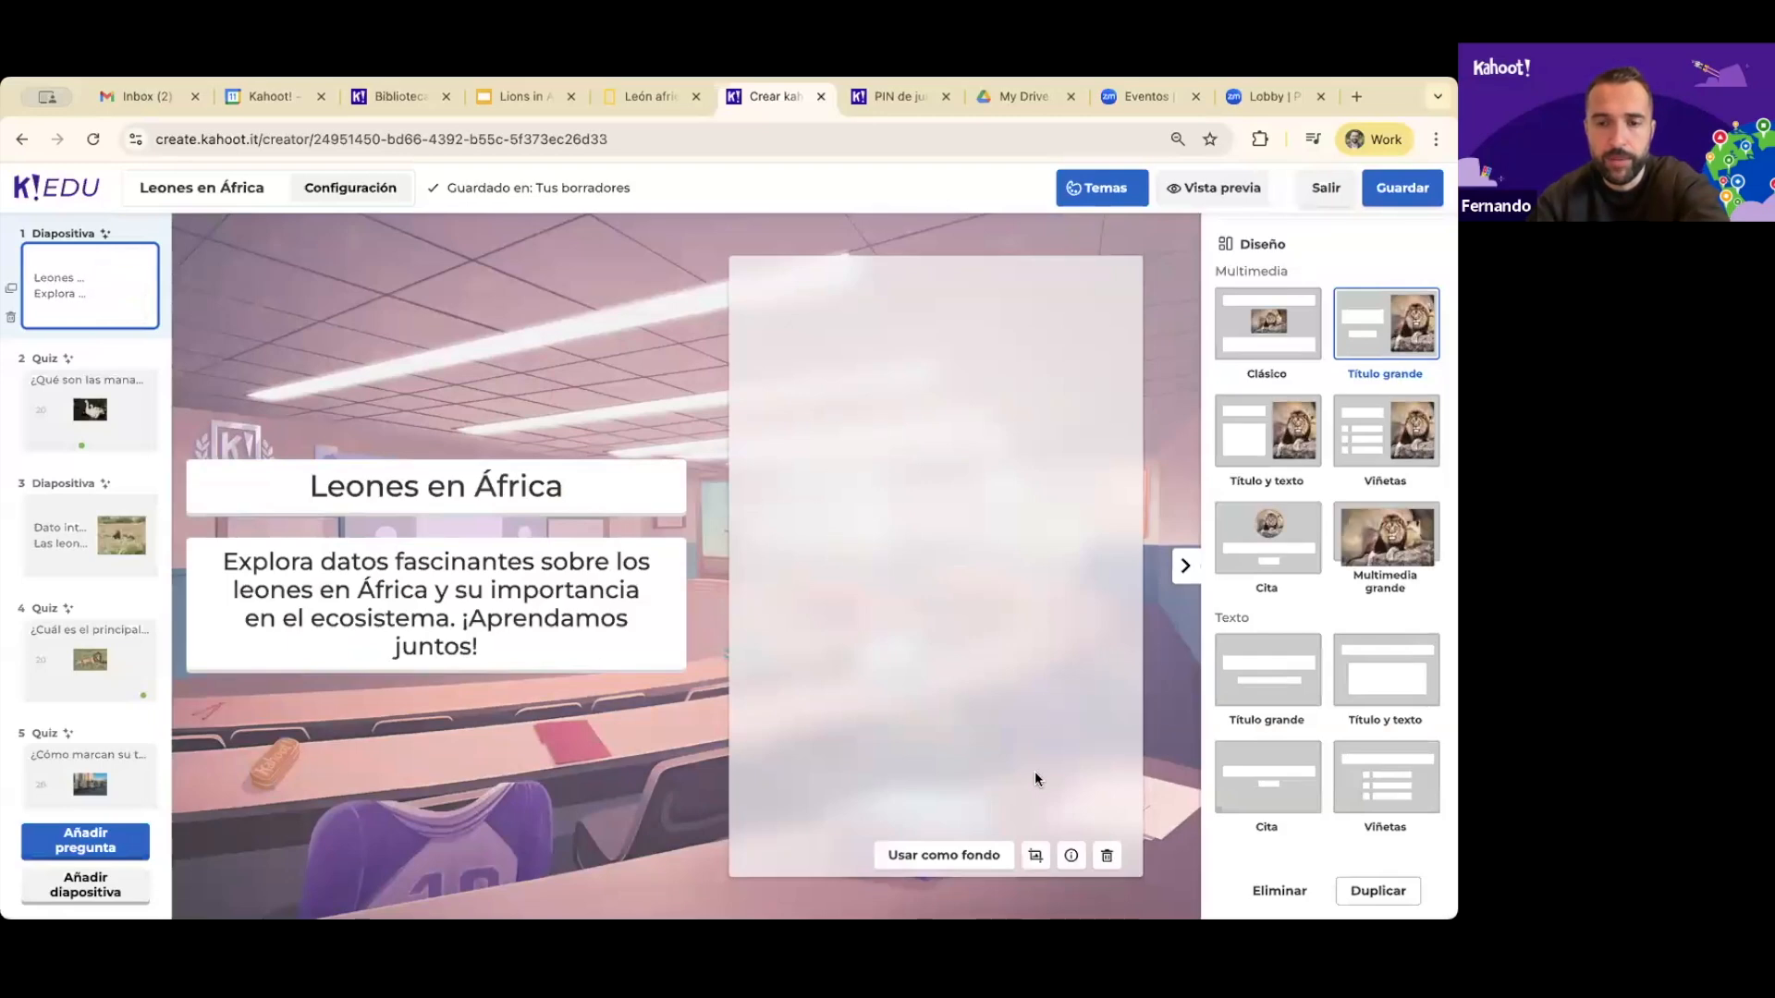
left_click(966, 856)
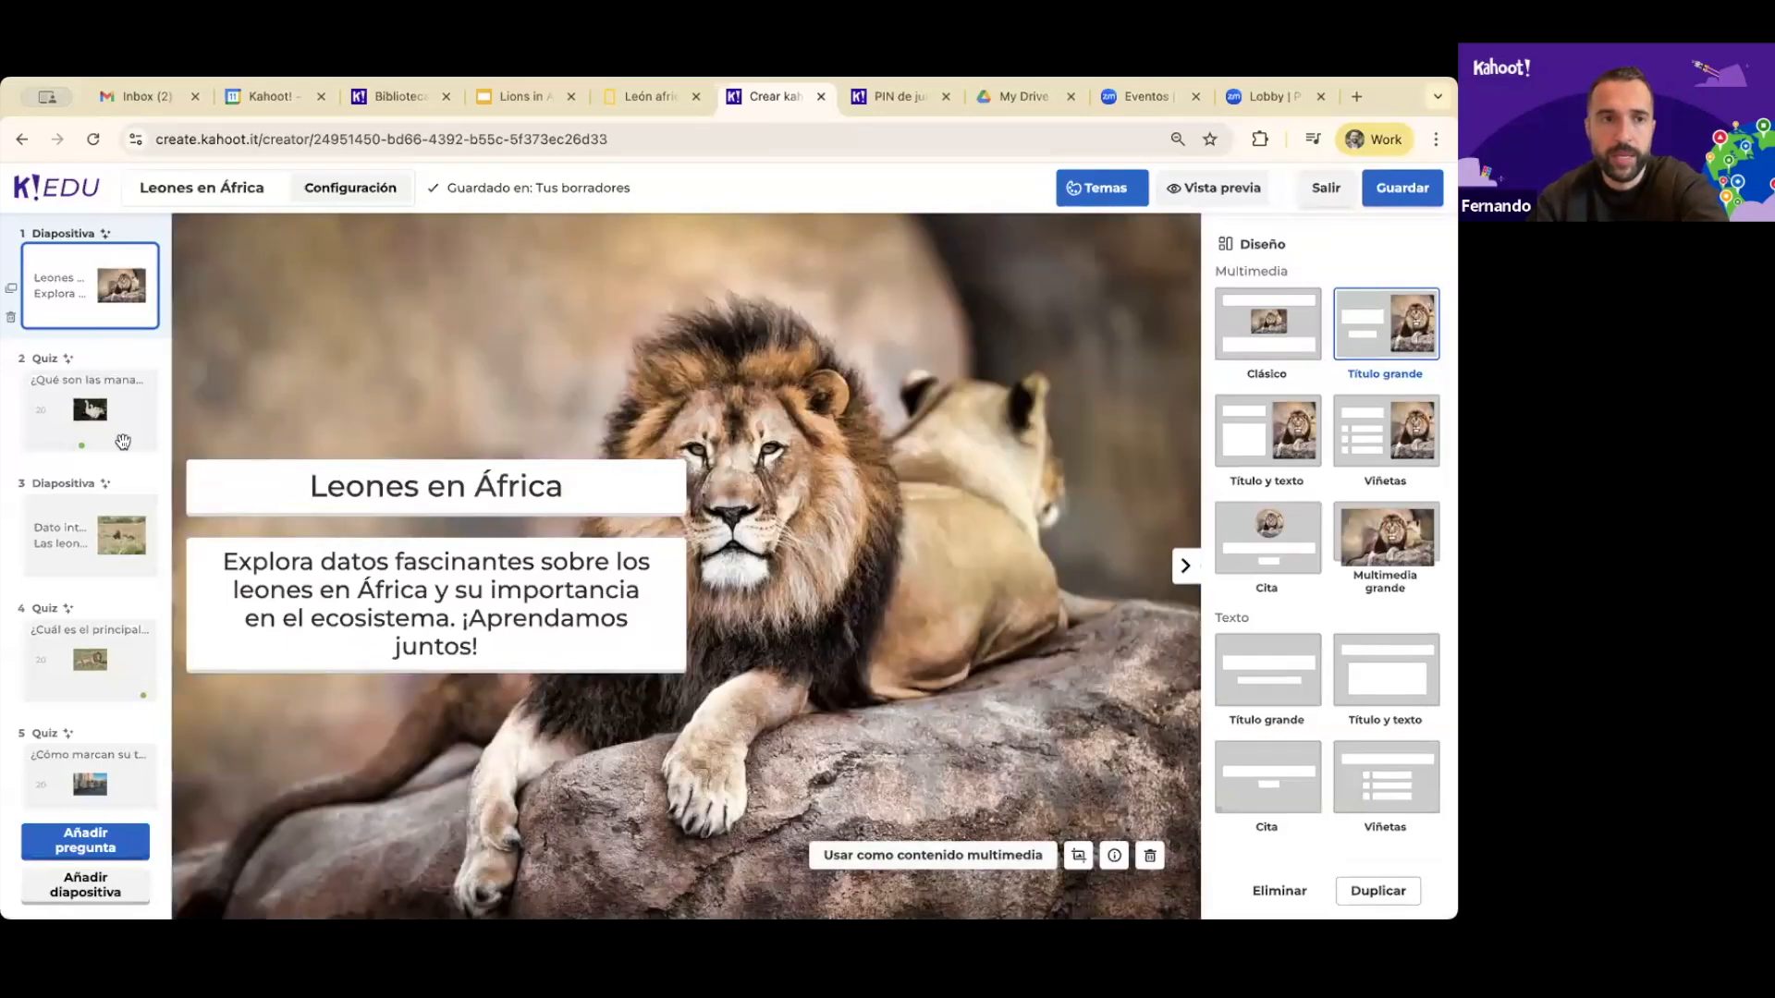
Import the "Lions in Africa" presentation from Google Drive as slides to add after the final "Discusión abierta" slide
mouse_move(106, 449)
left_mouse_down()
mouse_move(120, 598)
mouse_move(107, 454)
left_mouse_up()
scroll(103, 645, "down", 12)
left_click(108, 786)
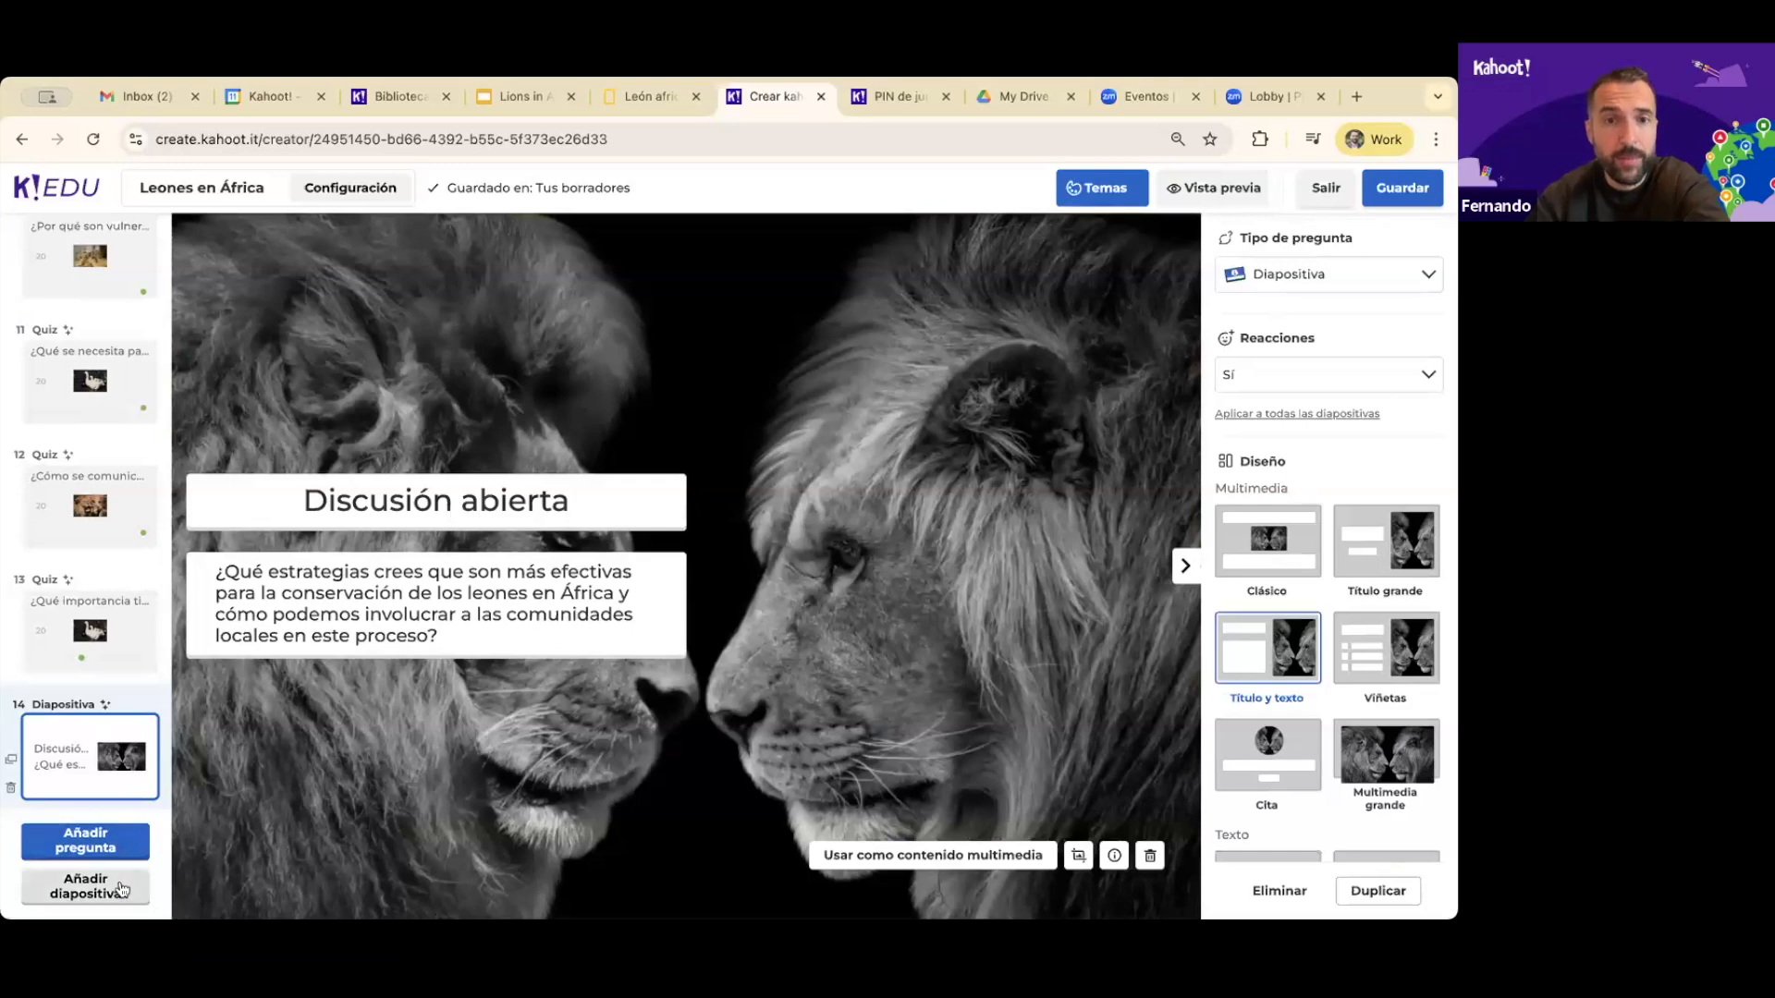
left_click(121, 889)
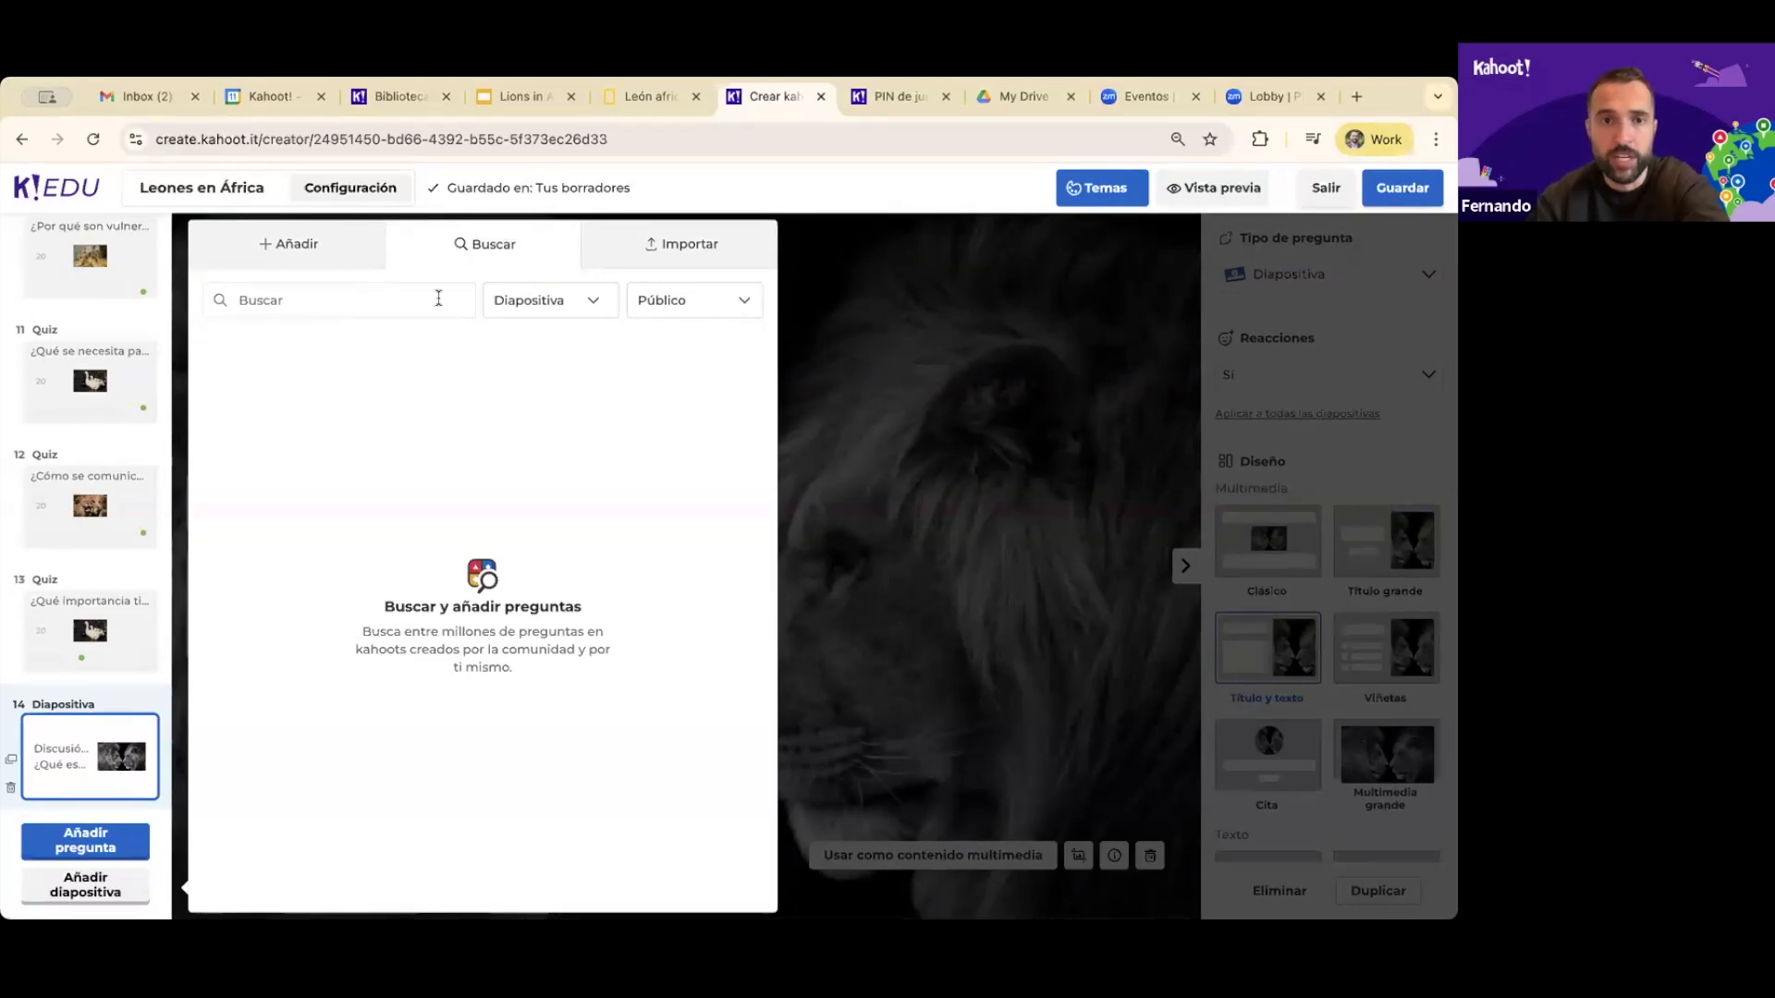
left_click(721, 255)
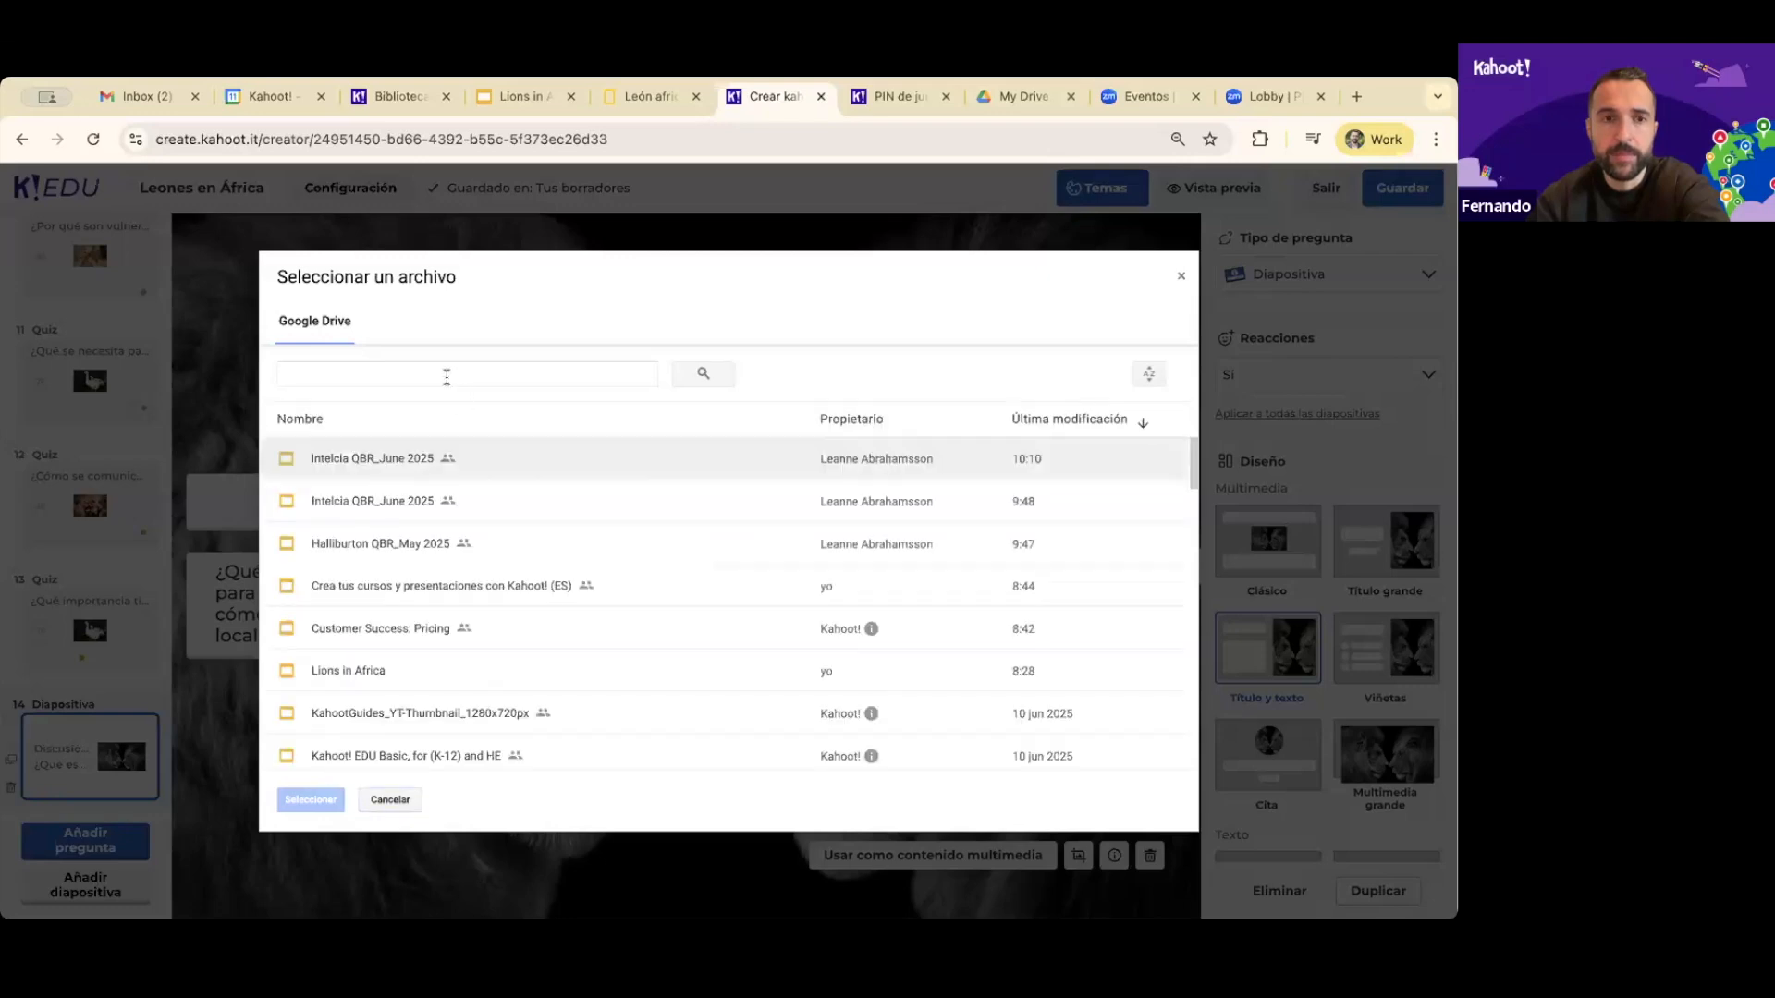
left_click(352, 667)
left_click(352, 667)
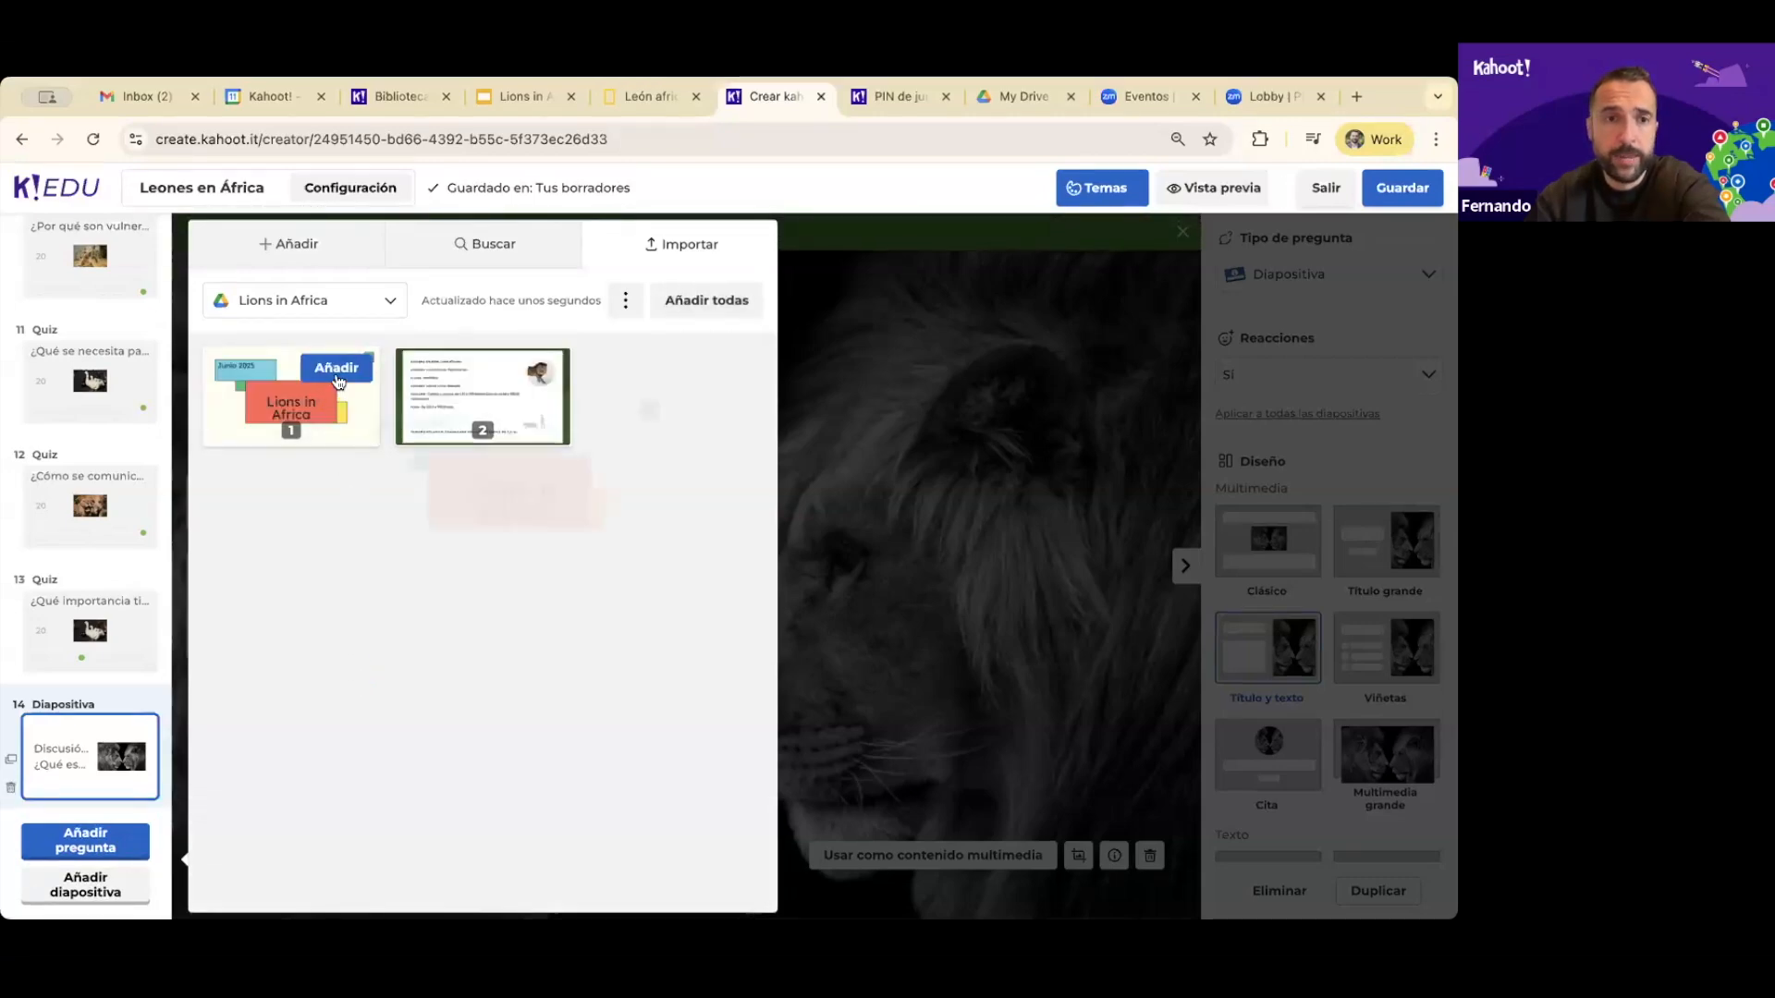
Add both imported slides to the kahoot and move the "Lions in Africa" title slide to the first position
left_click(339, 382)
left_click_drag(486, 390, 102, 749)
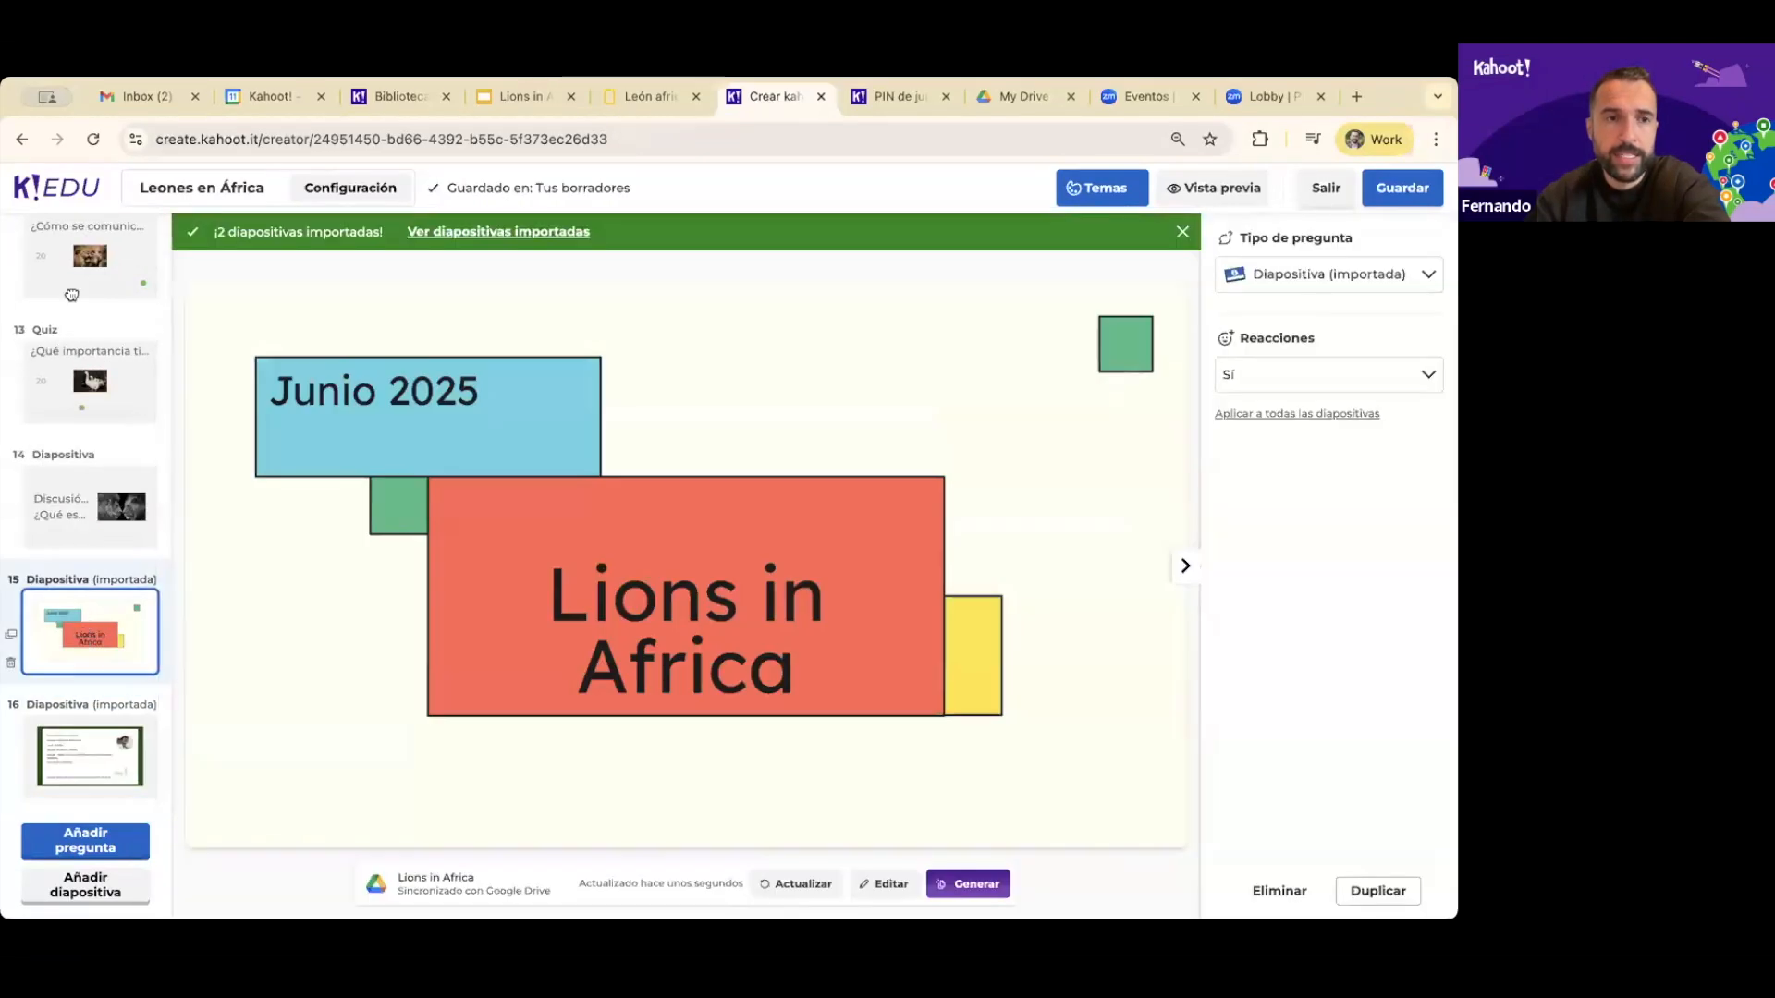
scroll(65, 330, "up", 15)
left_click_drag(79, 243, 81, 254)
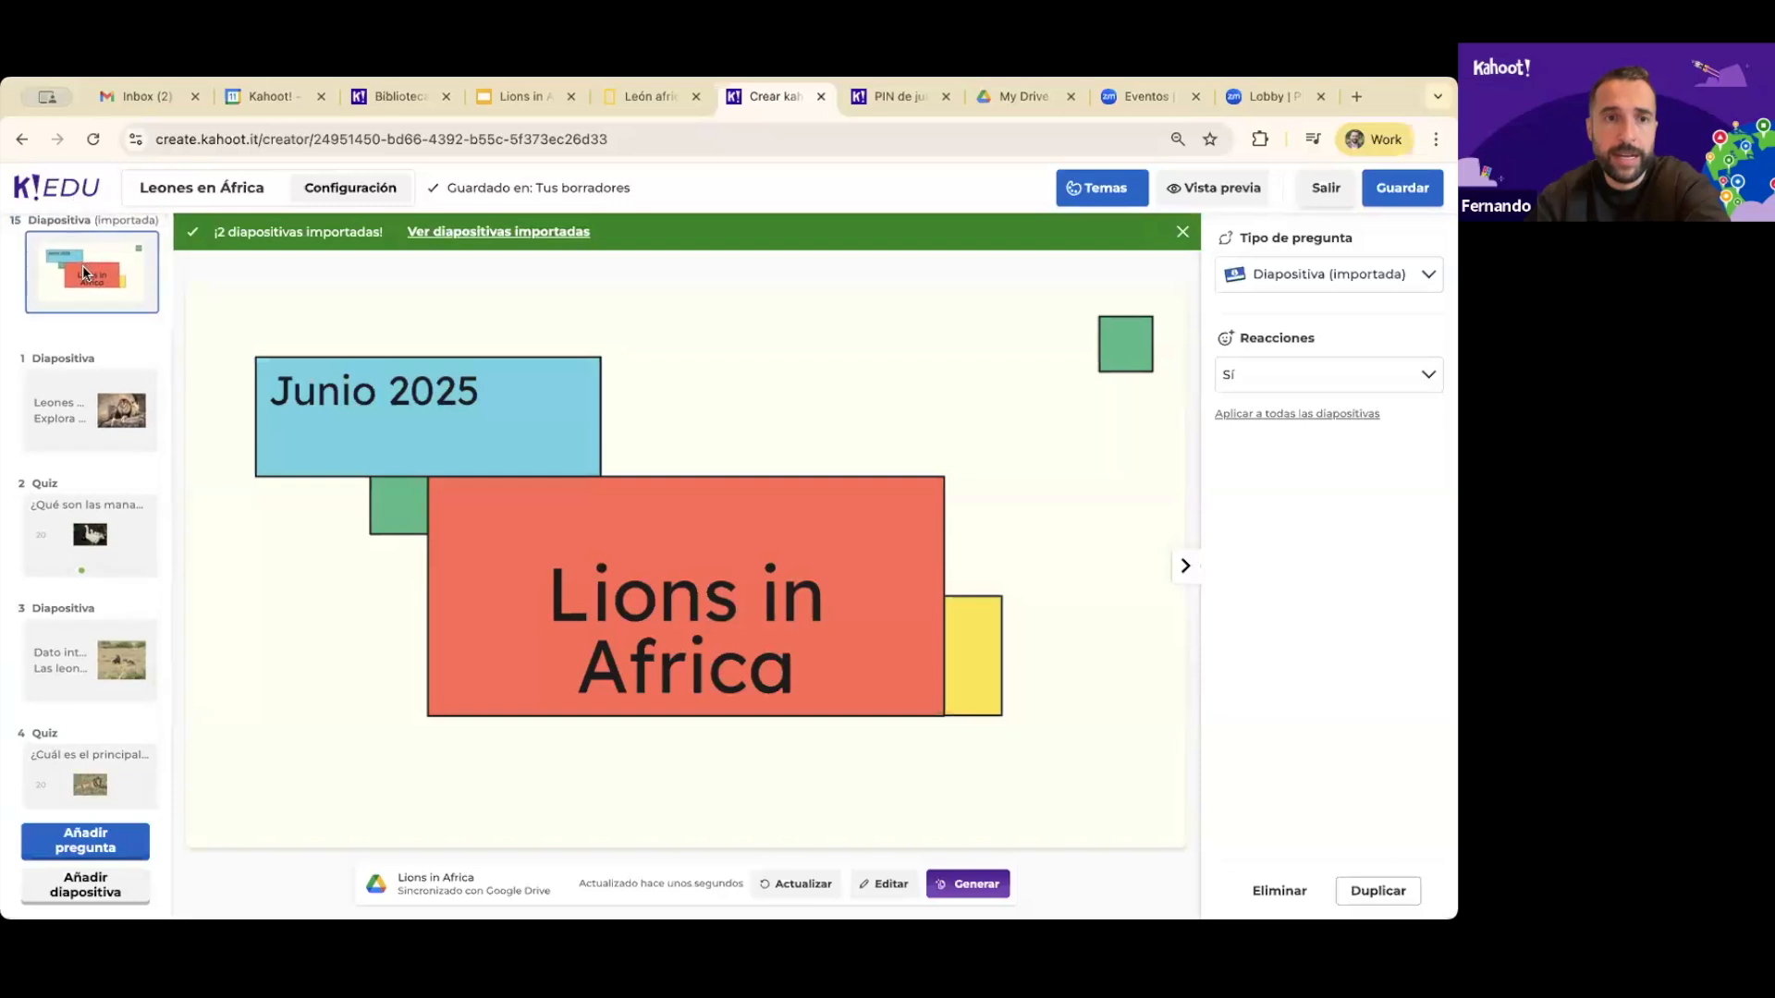
Switch to the "Lions in Africa" deck in Google Slides, retitle its first slide "Leones en África" and return to the kahoot creator
left_click(524, 96)
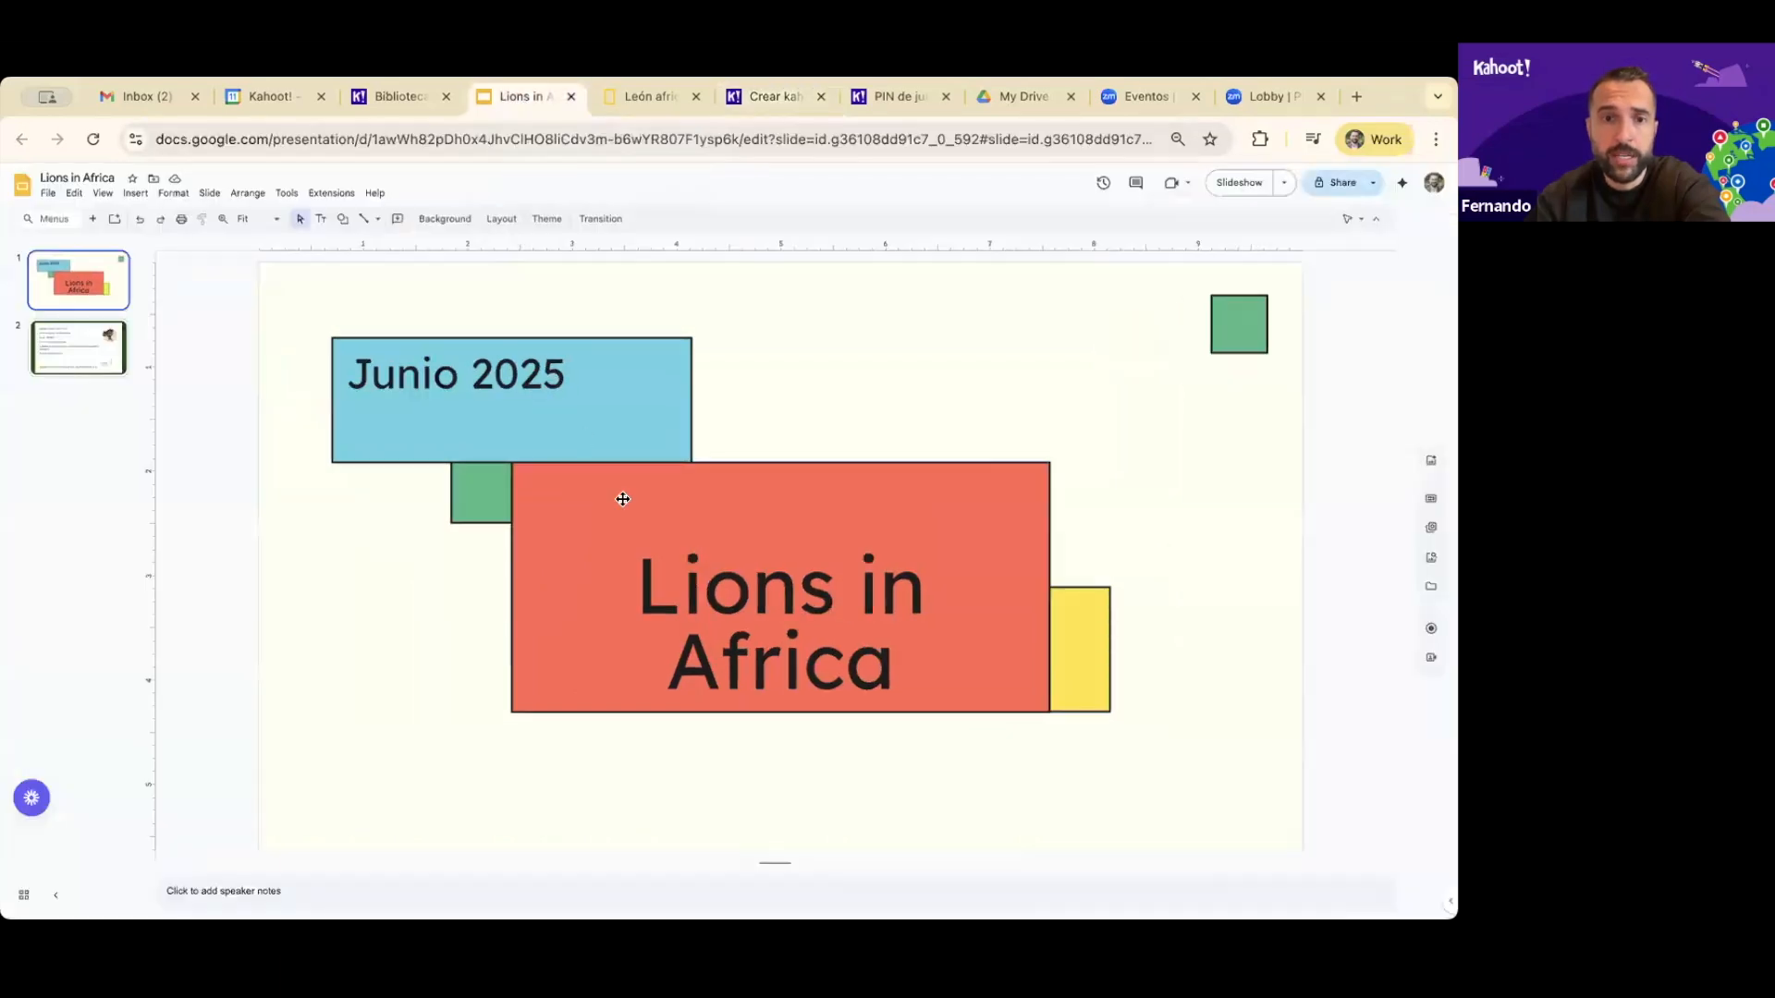
triple_click(747, 625)
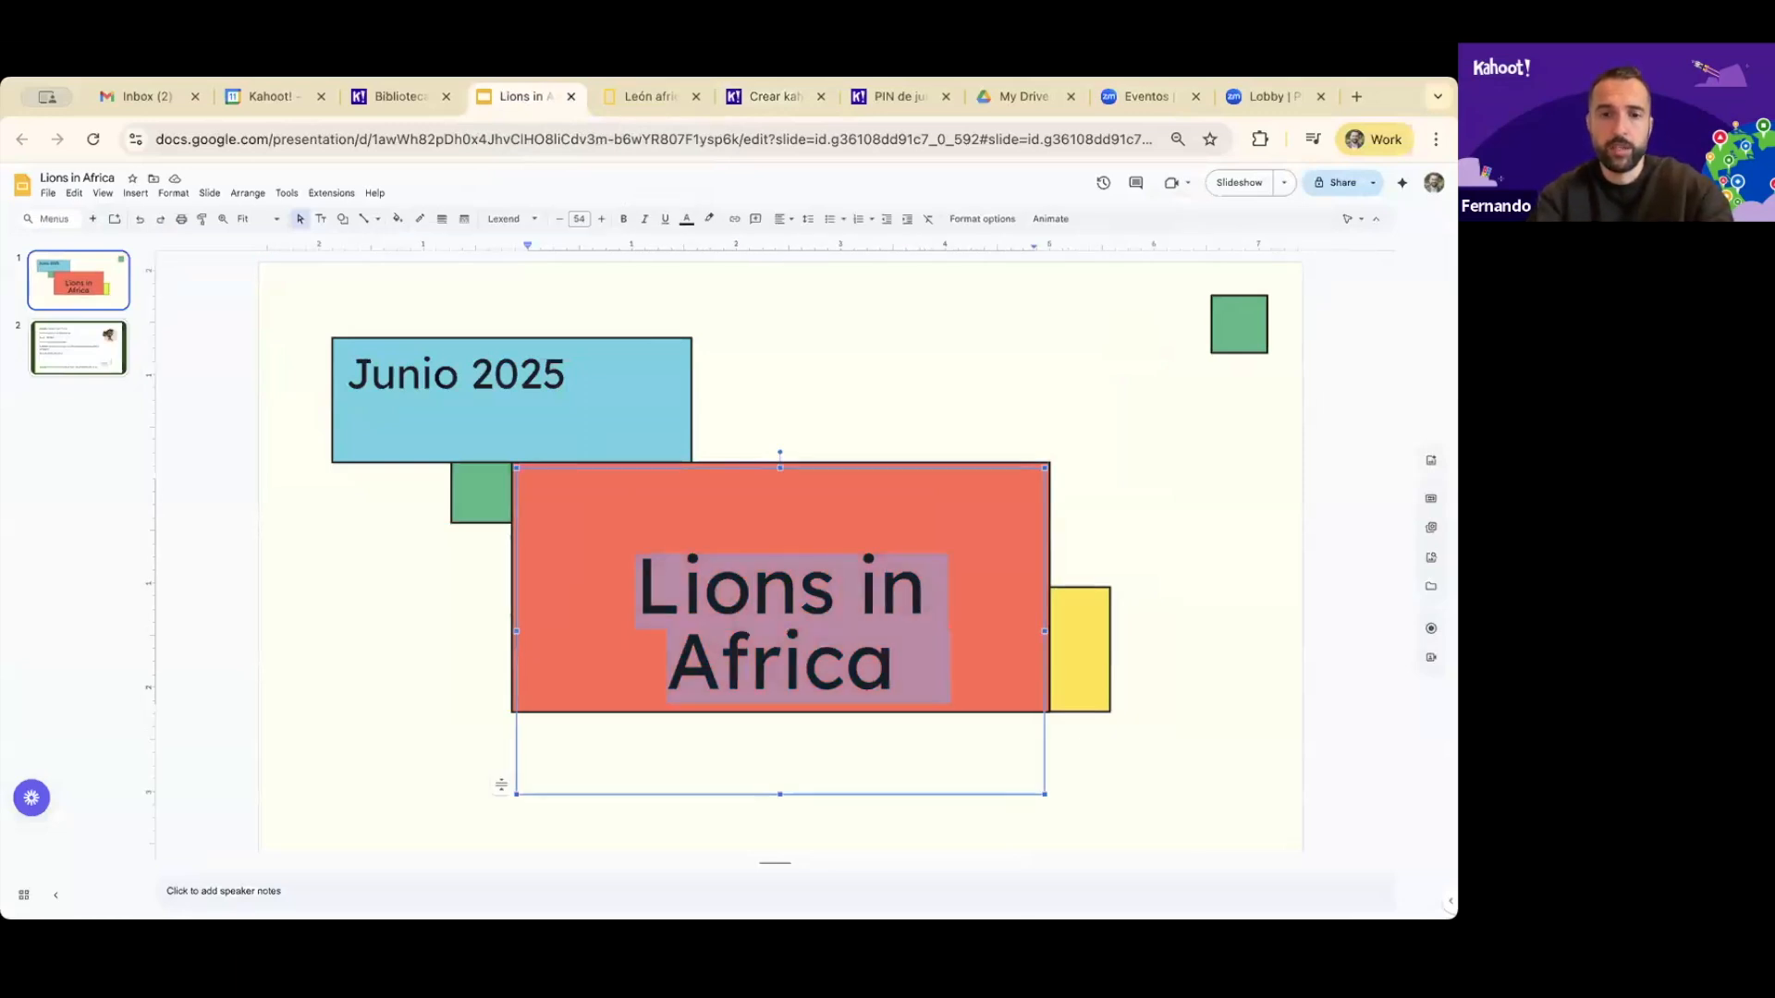
type("Leones en A")
key("BackSpace")
type("África")
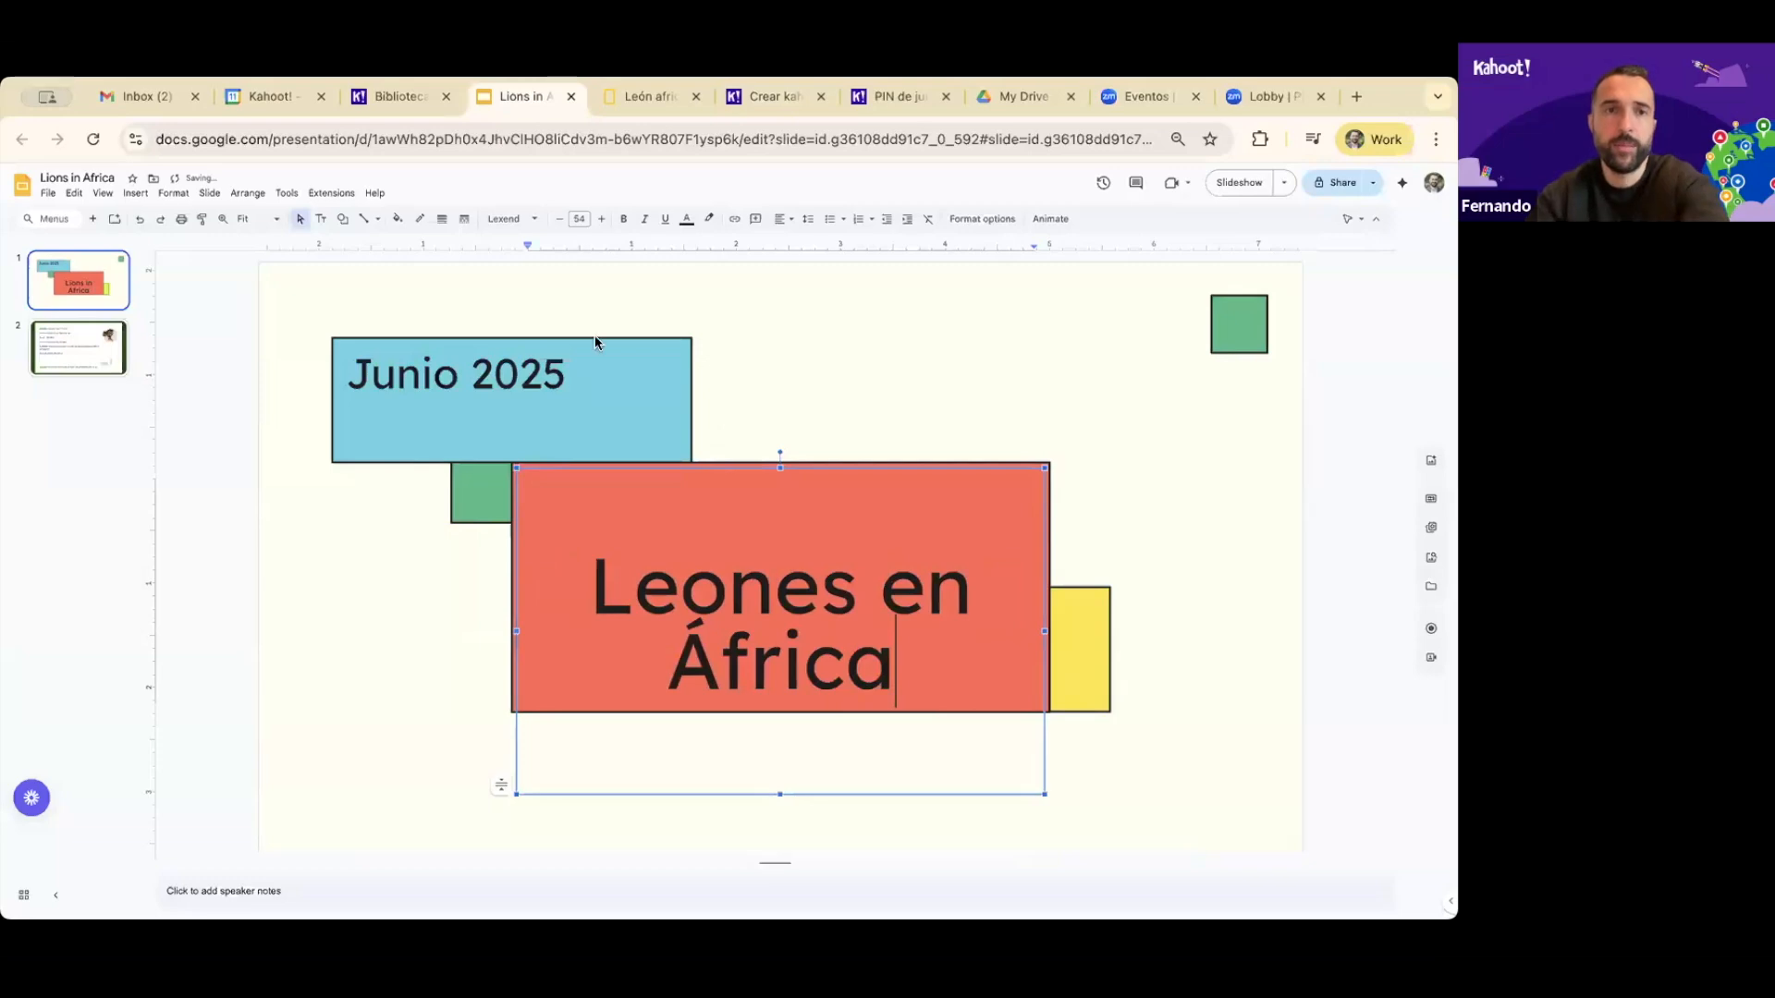
left_click(403, 97)
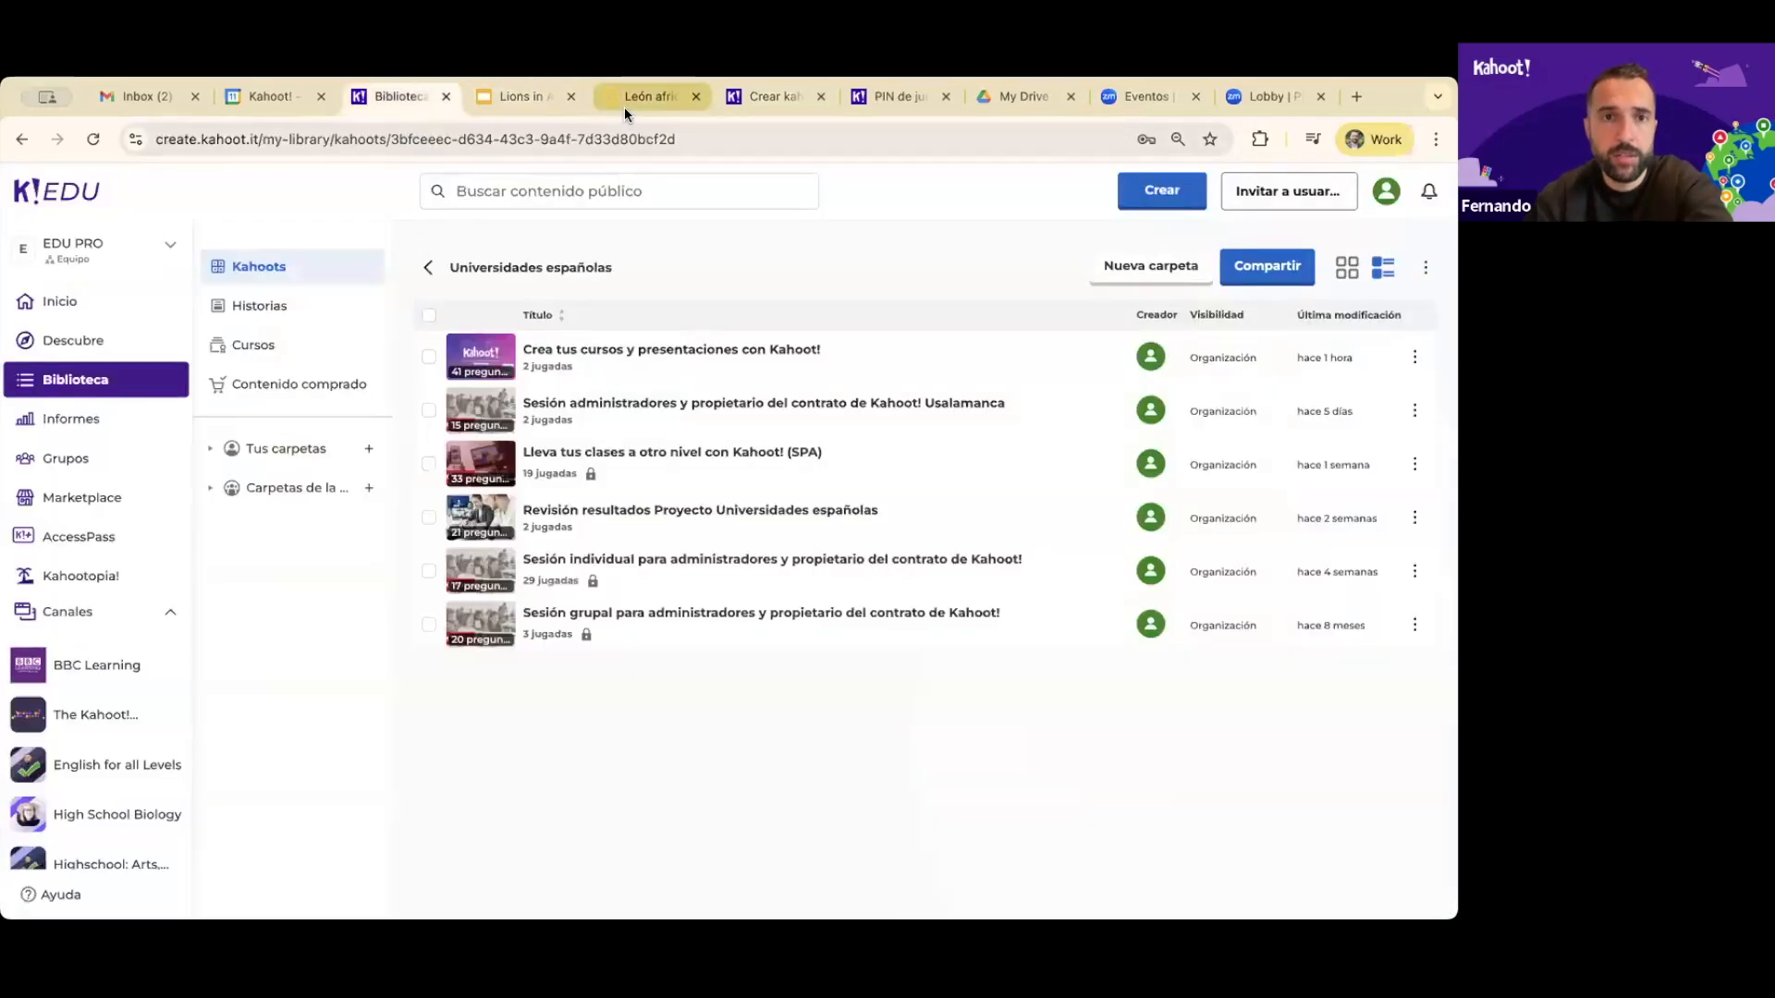
left_click(763, 97)
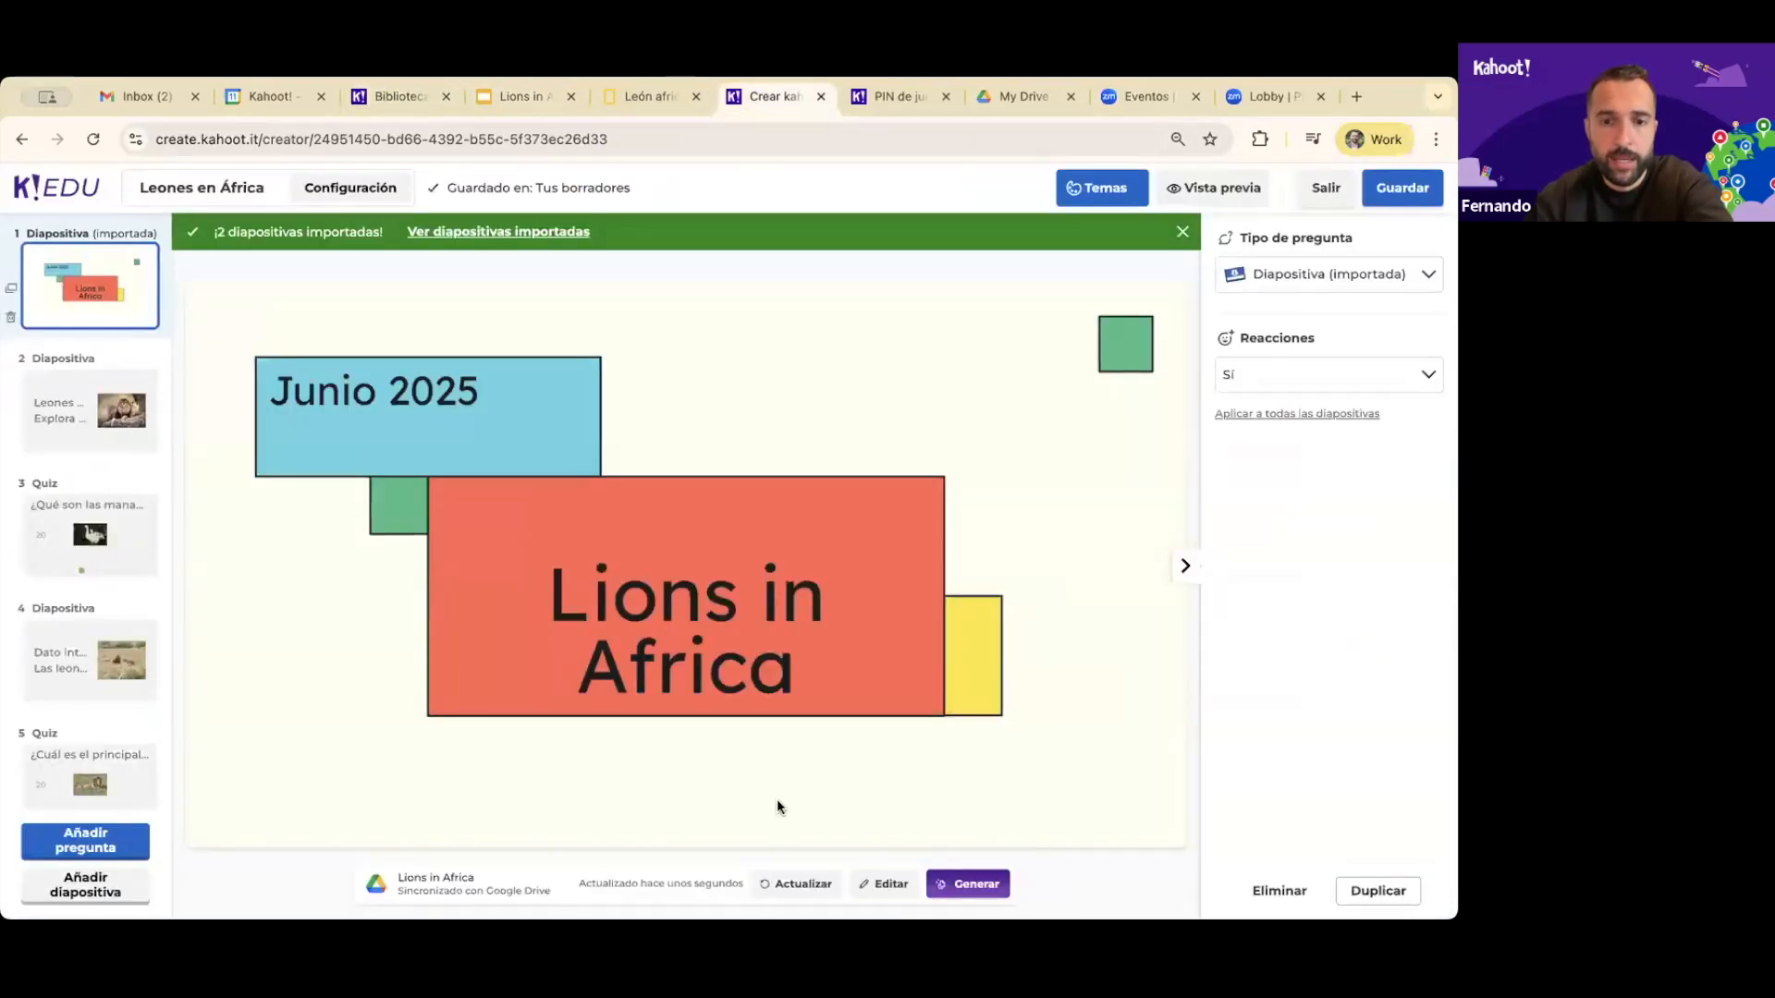
Update only the first imported slide from Google Drive and move the imported African lion fact slide to second position
left_click(791, 888)
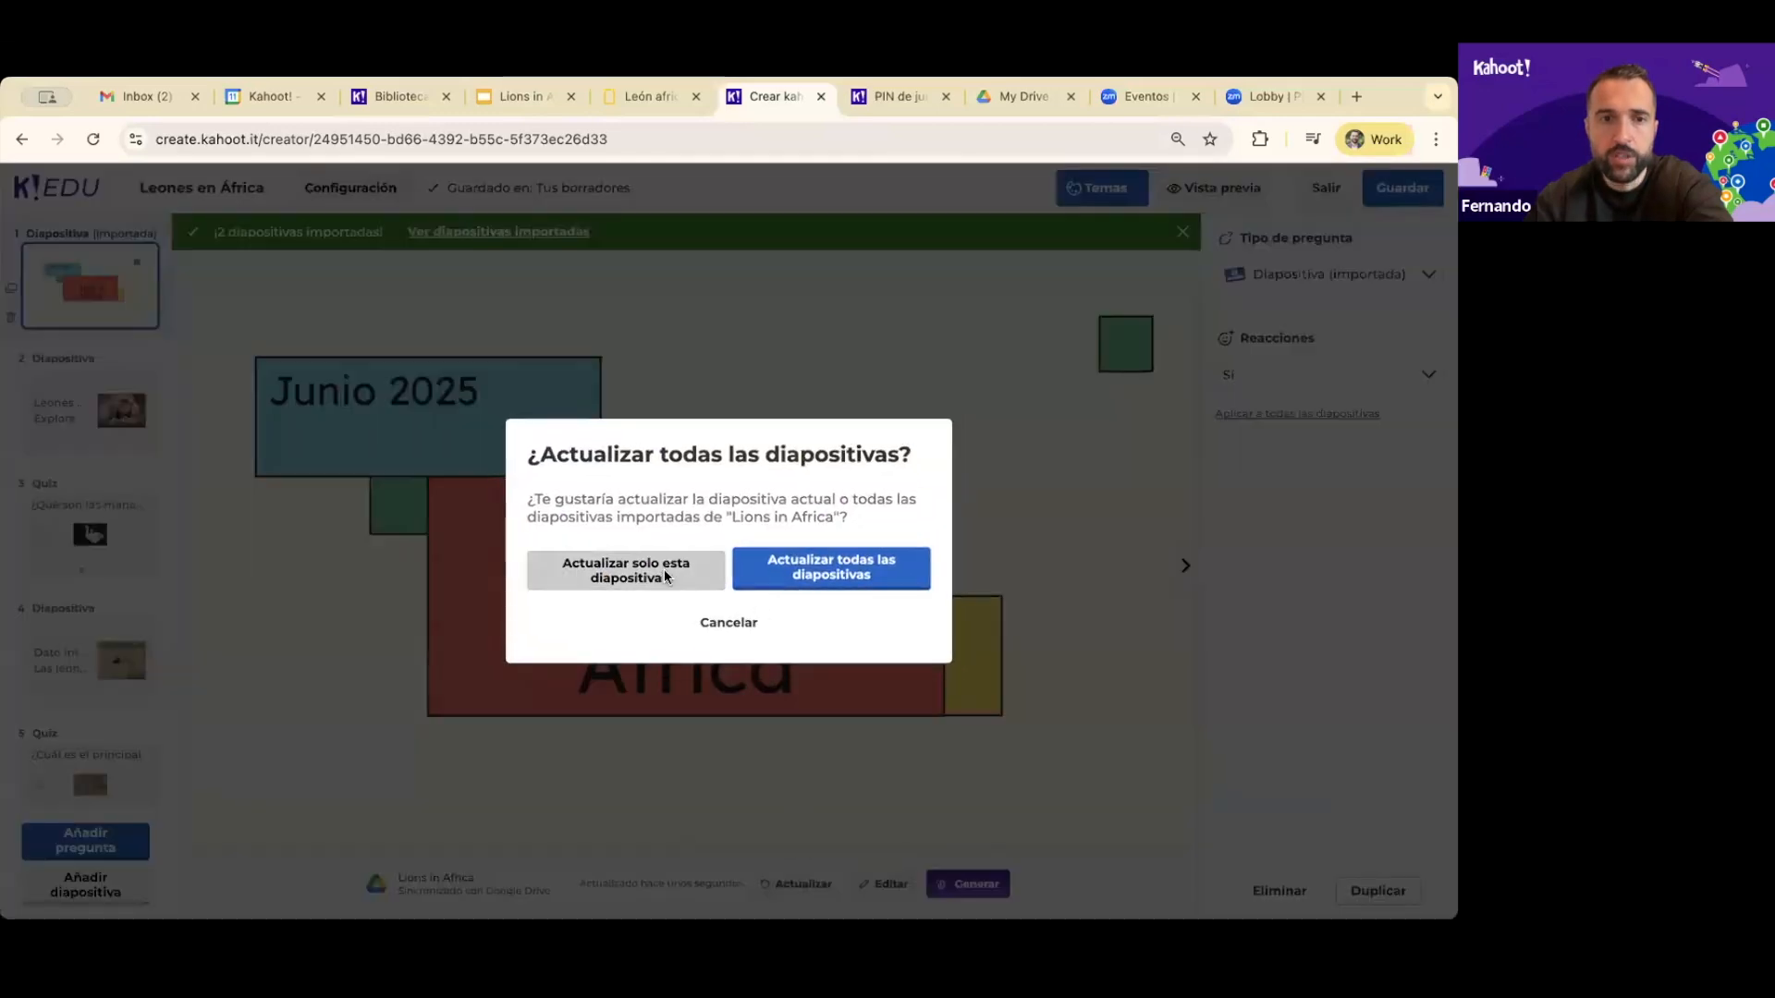
left_click(664, 571)
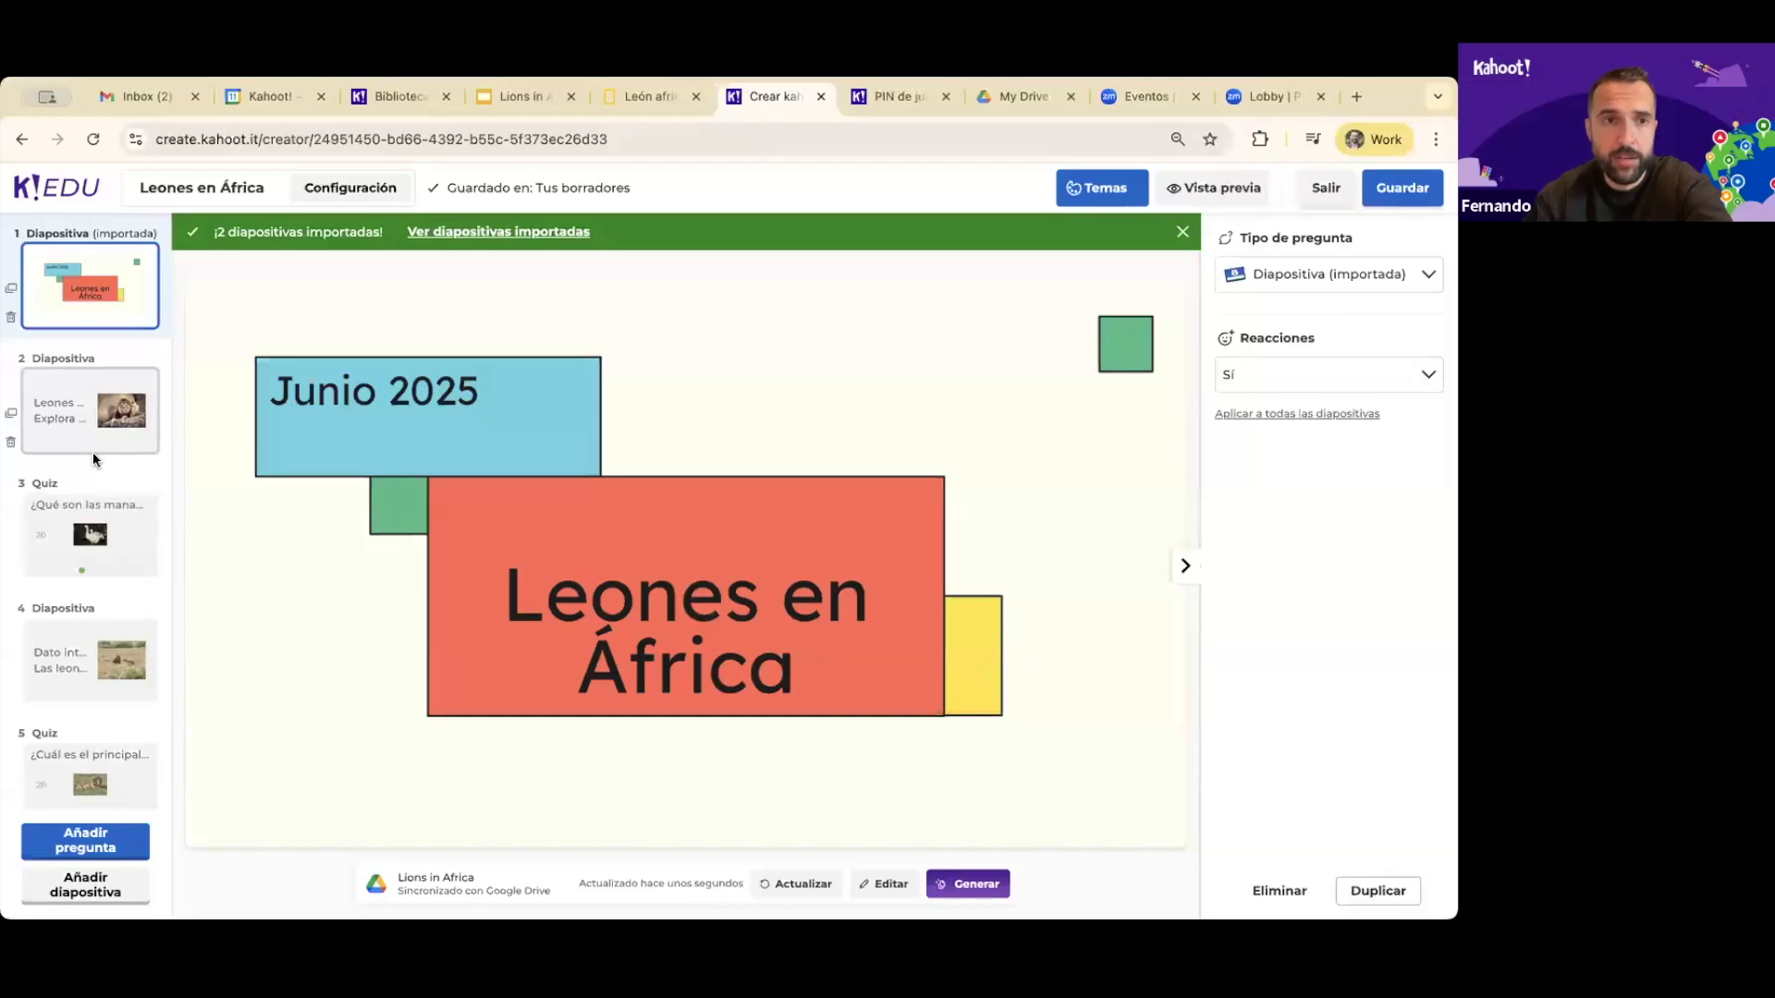
scroll(93, 453, "down", 10)
scroll(93, 452, "down", 5)
scroll(92, 452, "up", 10)
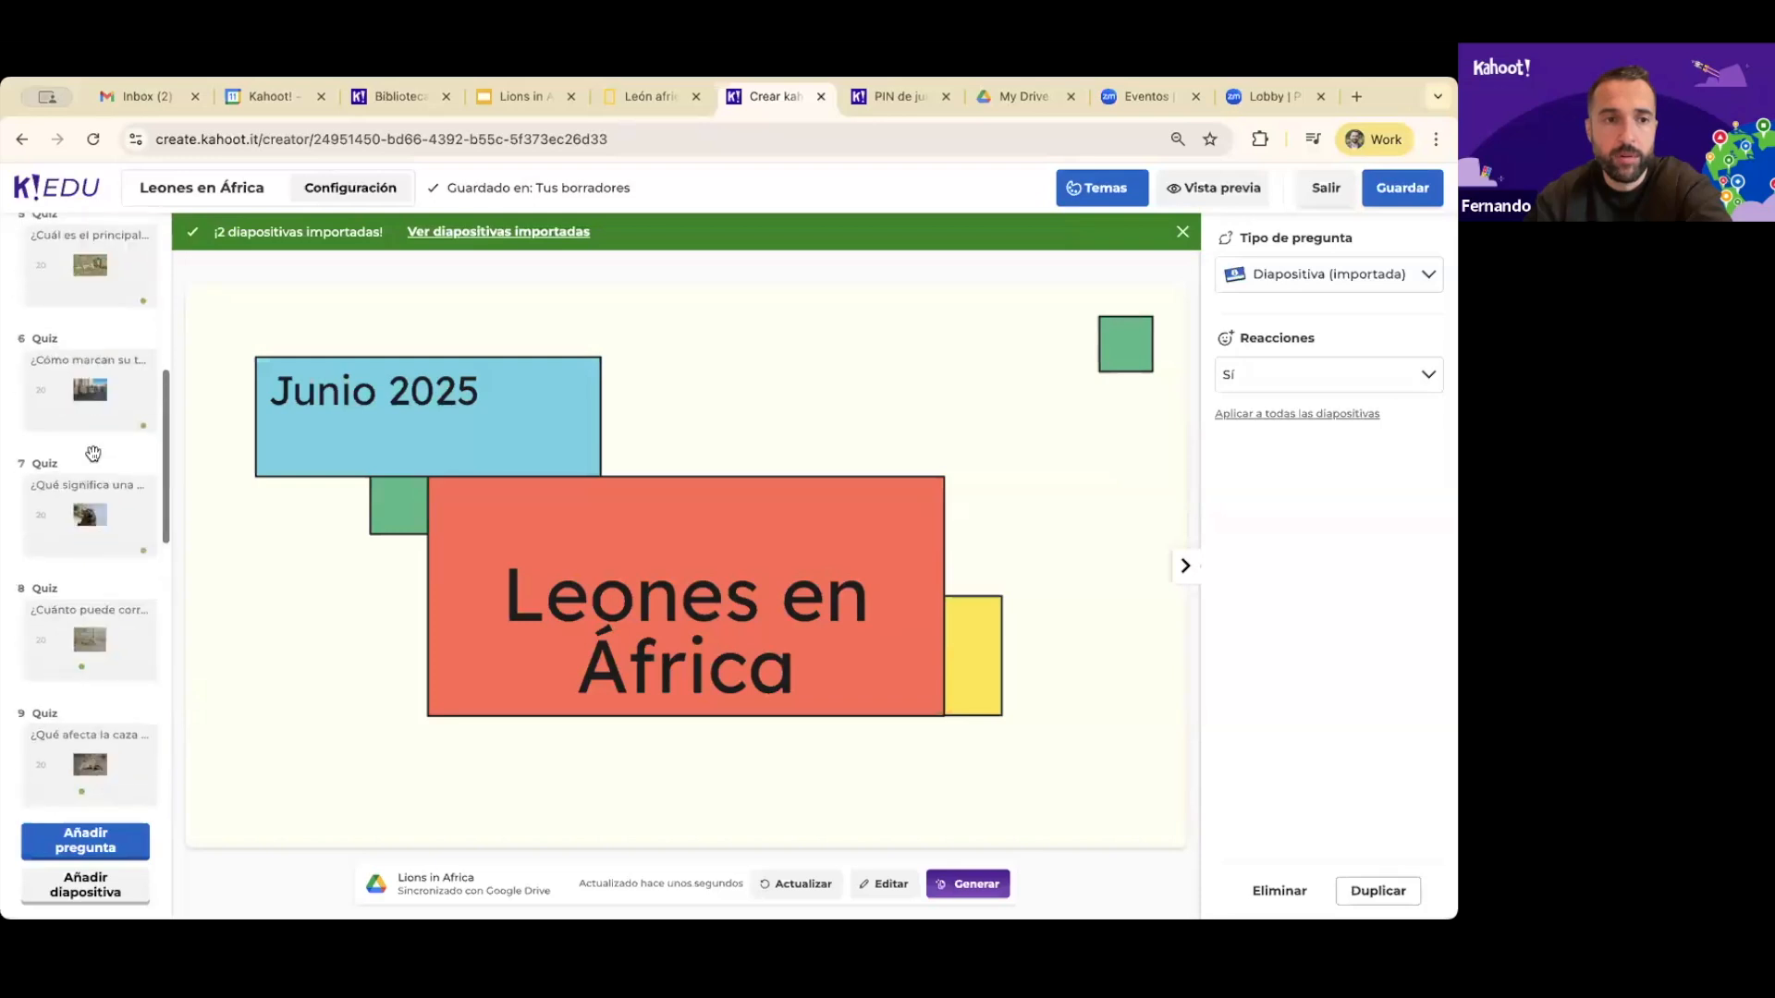
scroll(93, 452, "up", 7)
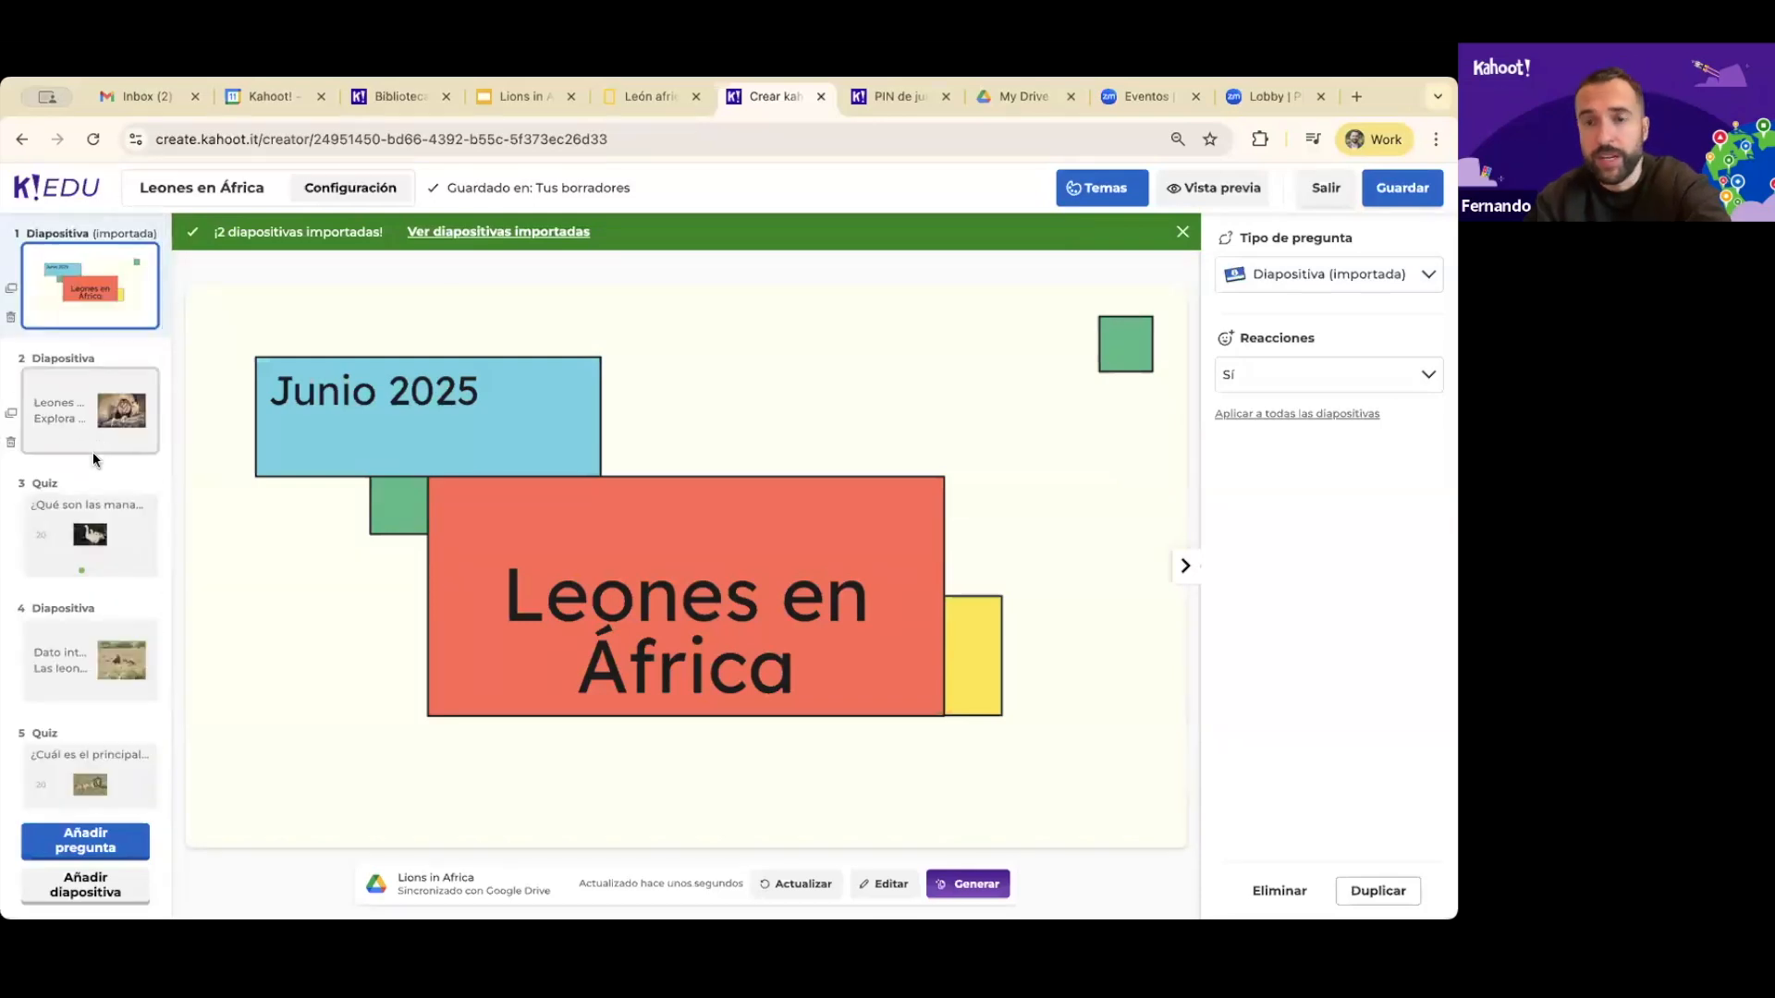
scroll(103, 673, "down", 15)
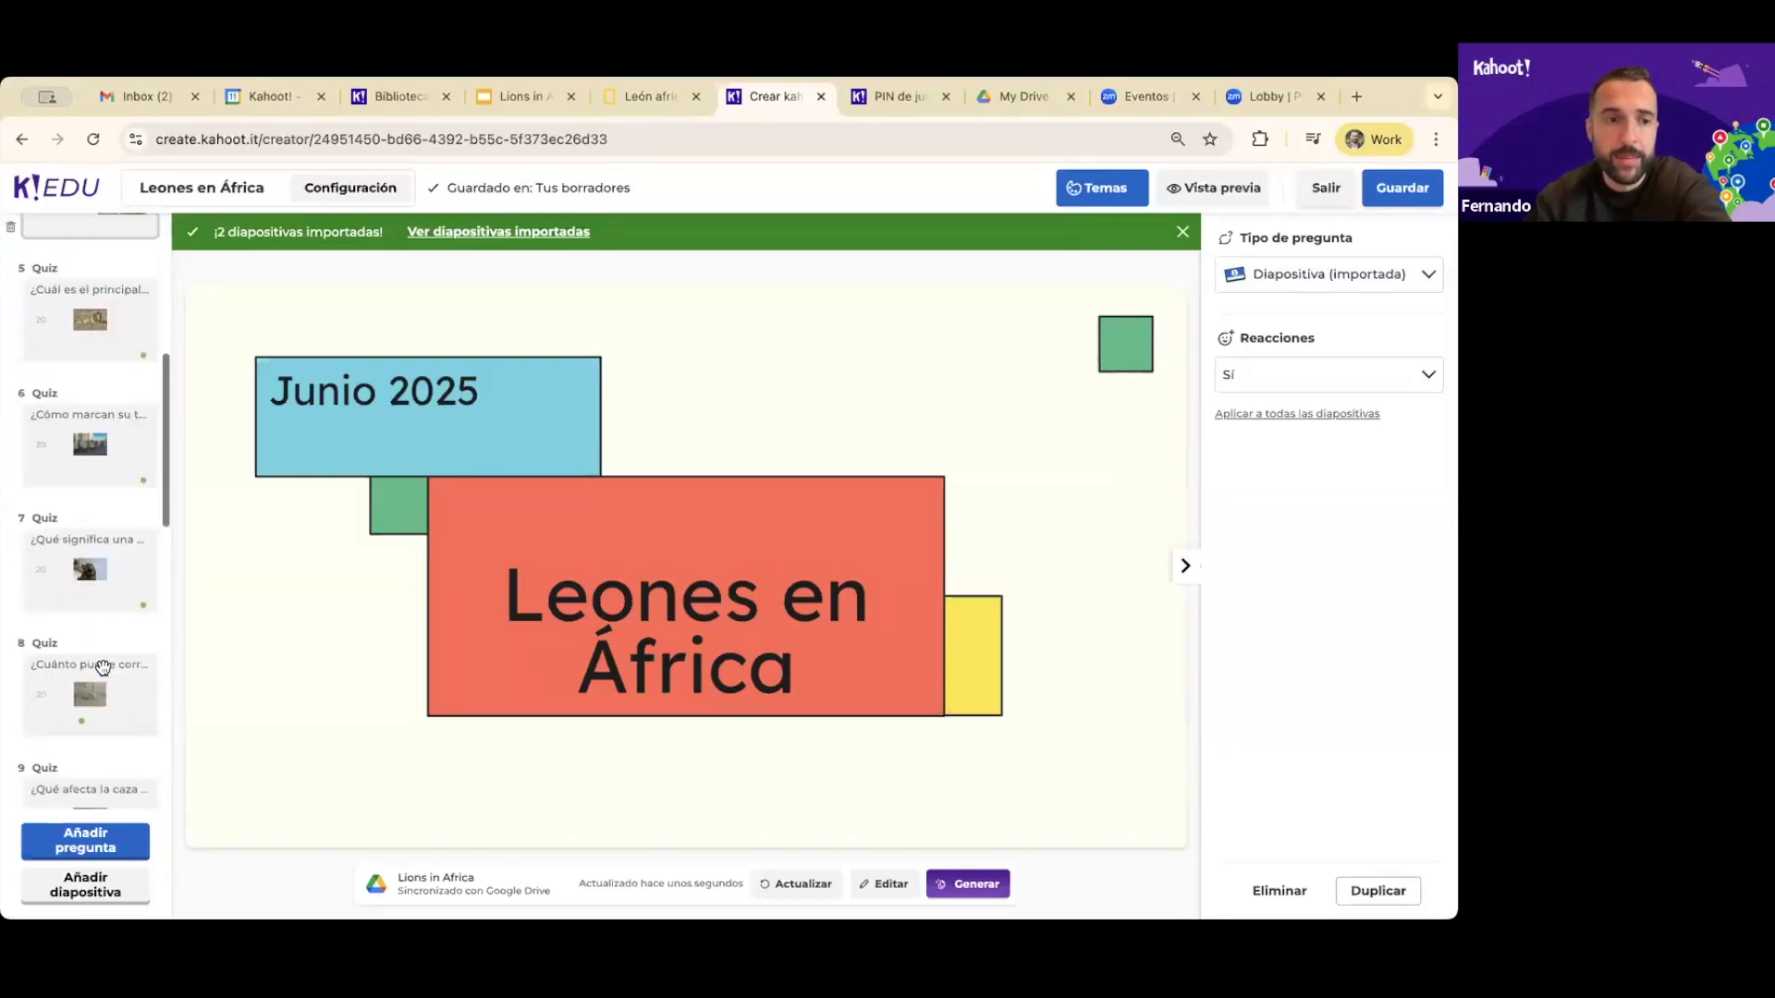
left_click_drag(110, 737, 159, 350)
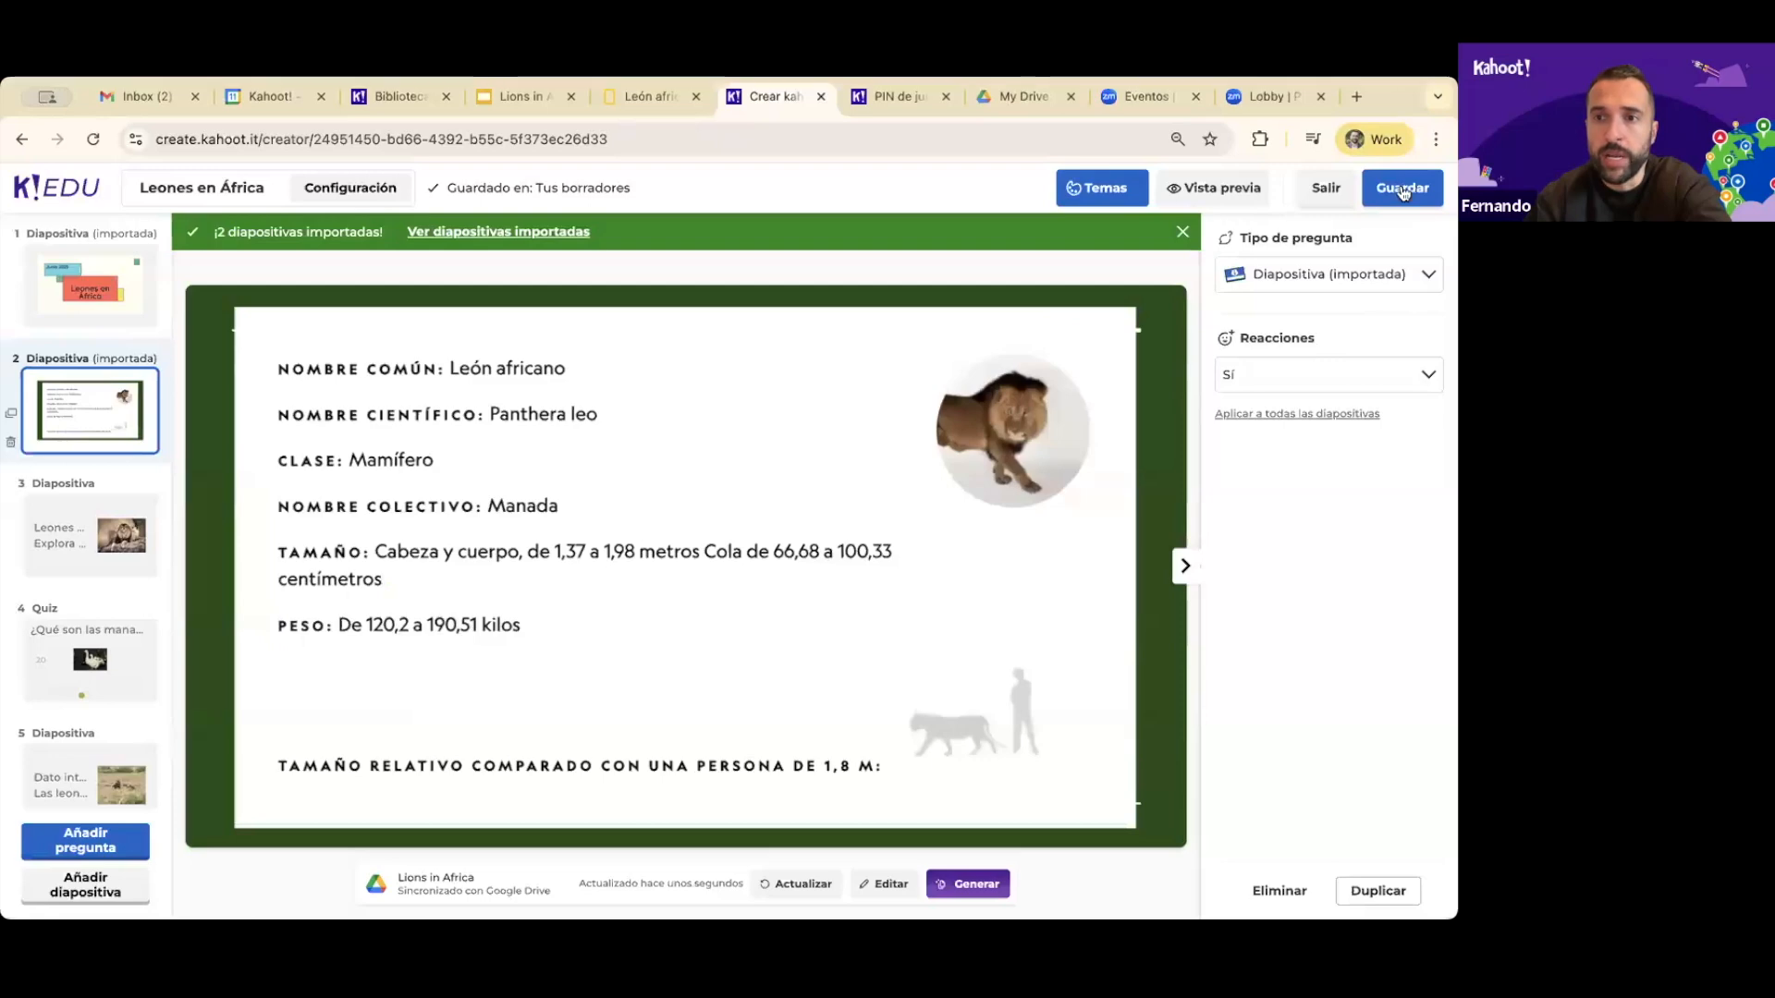
Save the "Leones en África" kahoot, finish editing it and start creating a new story
left_click(1402, 190)
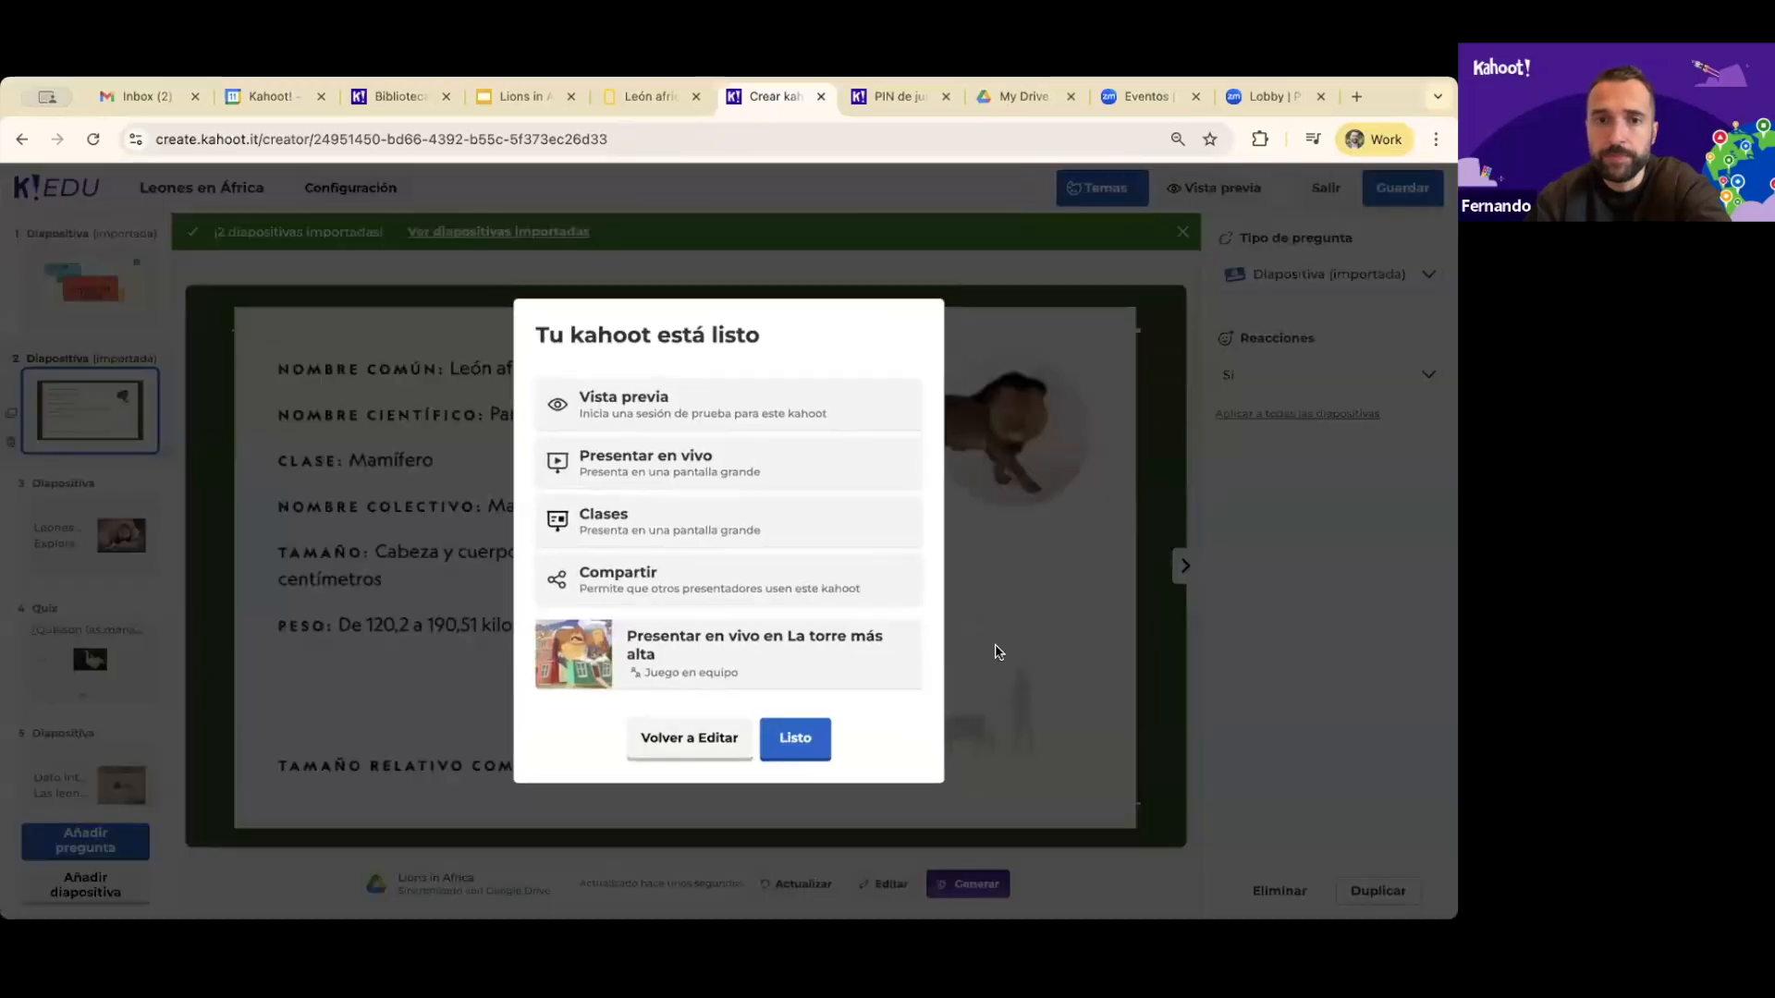
left_click(793, 737)
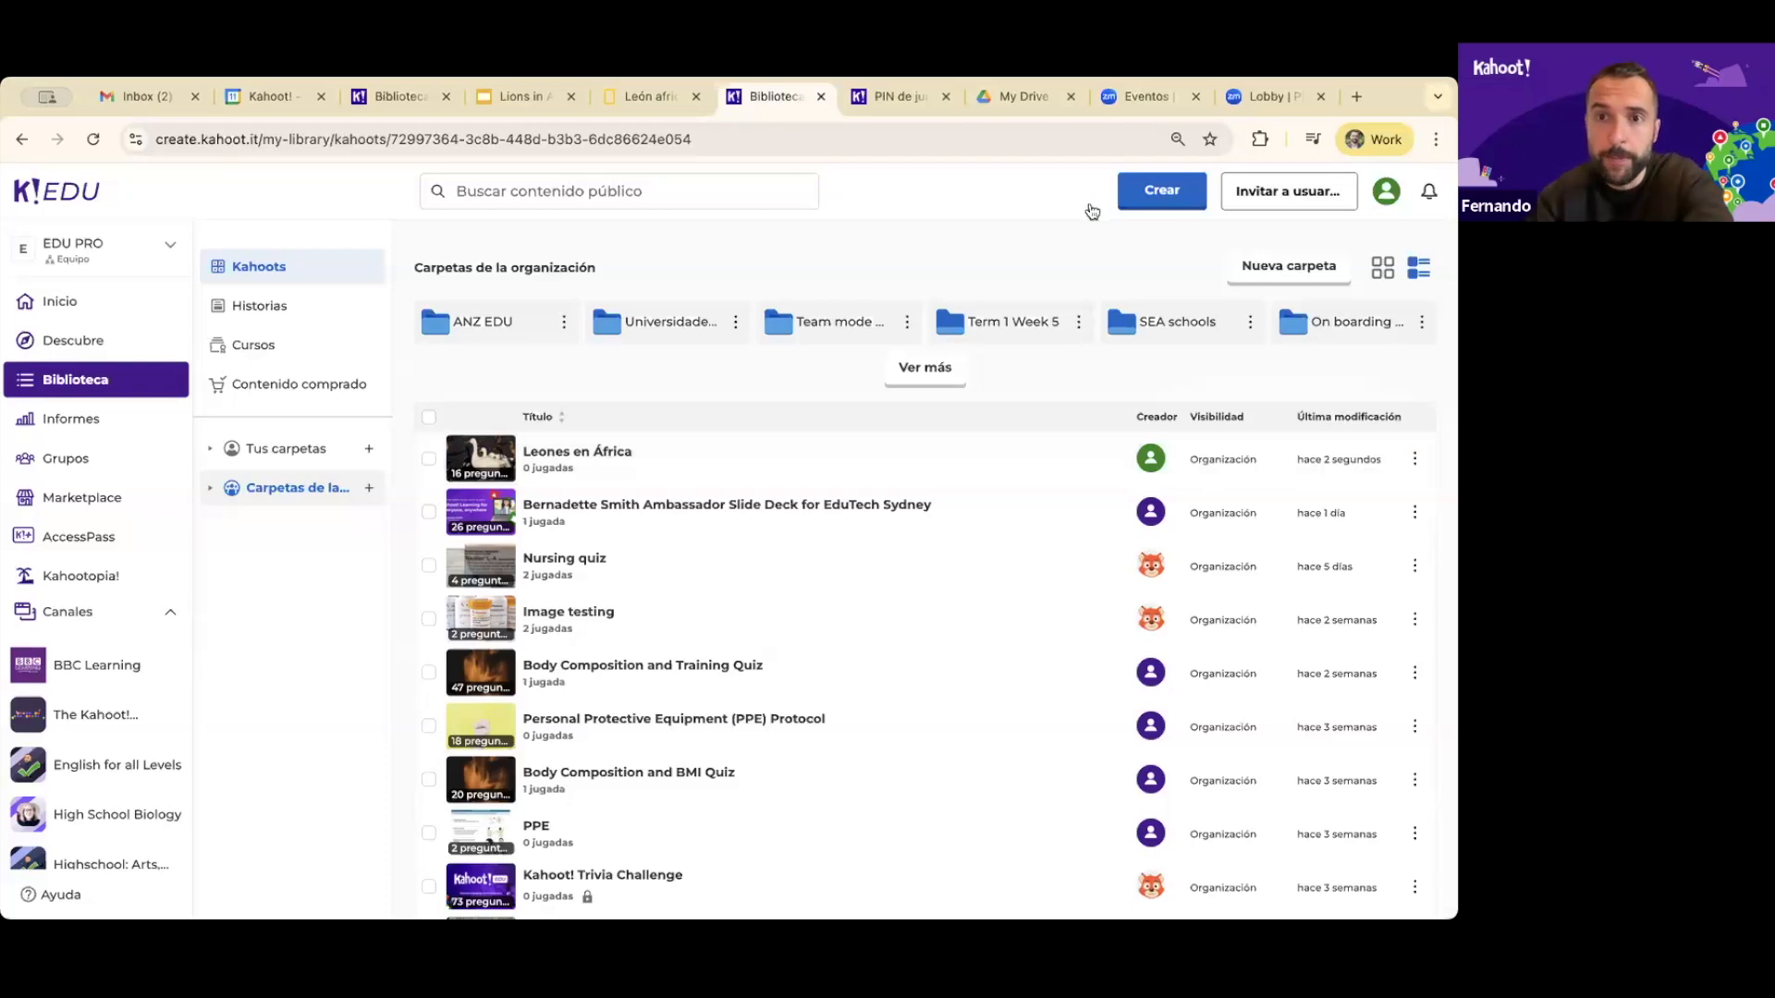
left_click(1170, 197)
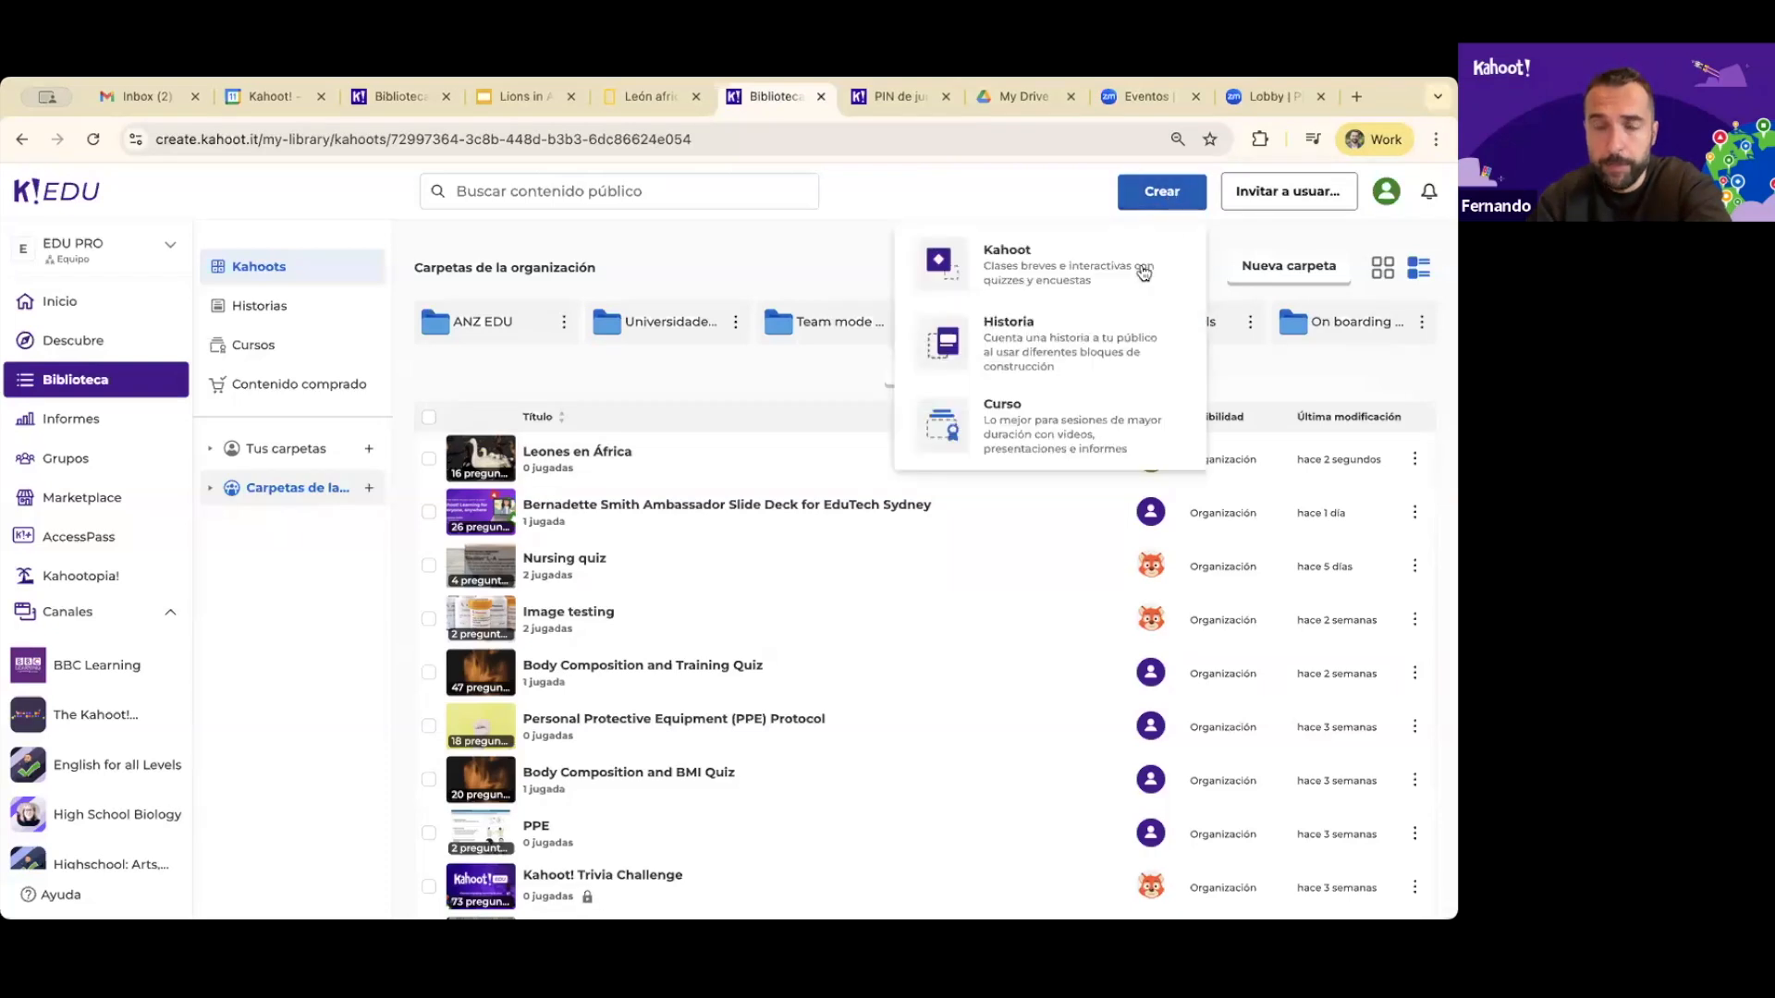
left_click(1093, 365)
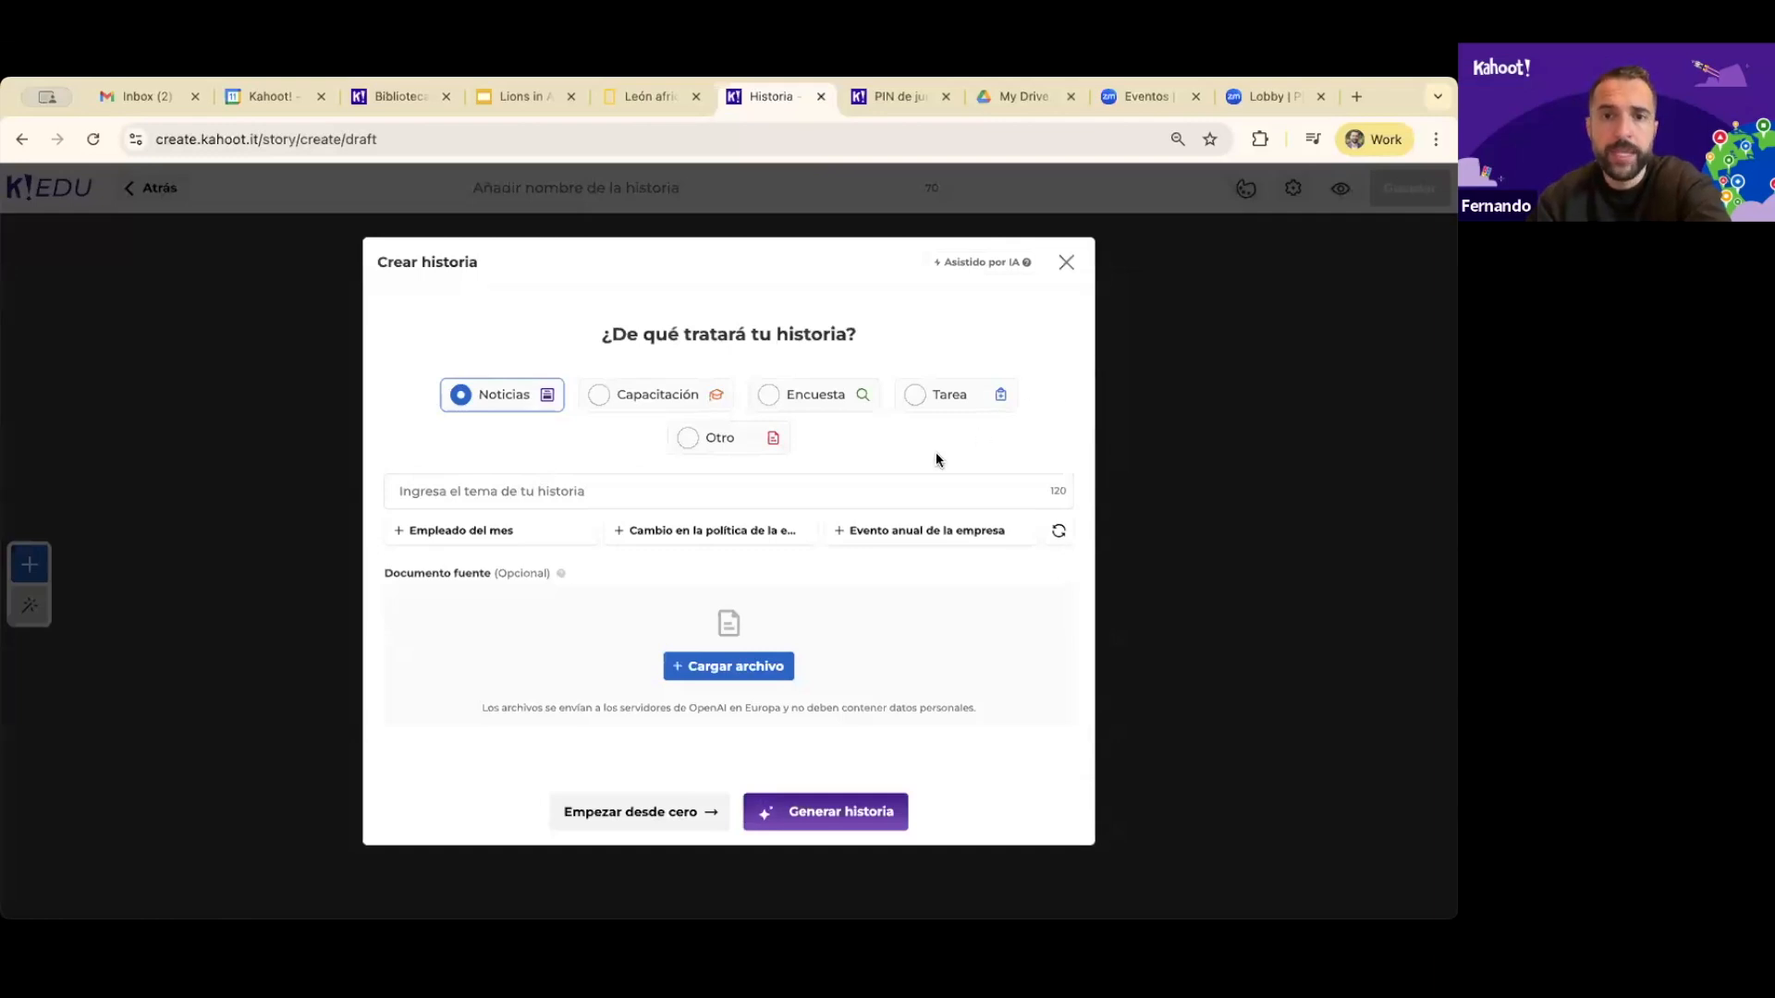
Generate a Noticias story about "África y sus leones" using the African lions PDF as source document
left_click(480, 492)
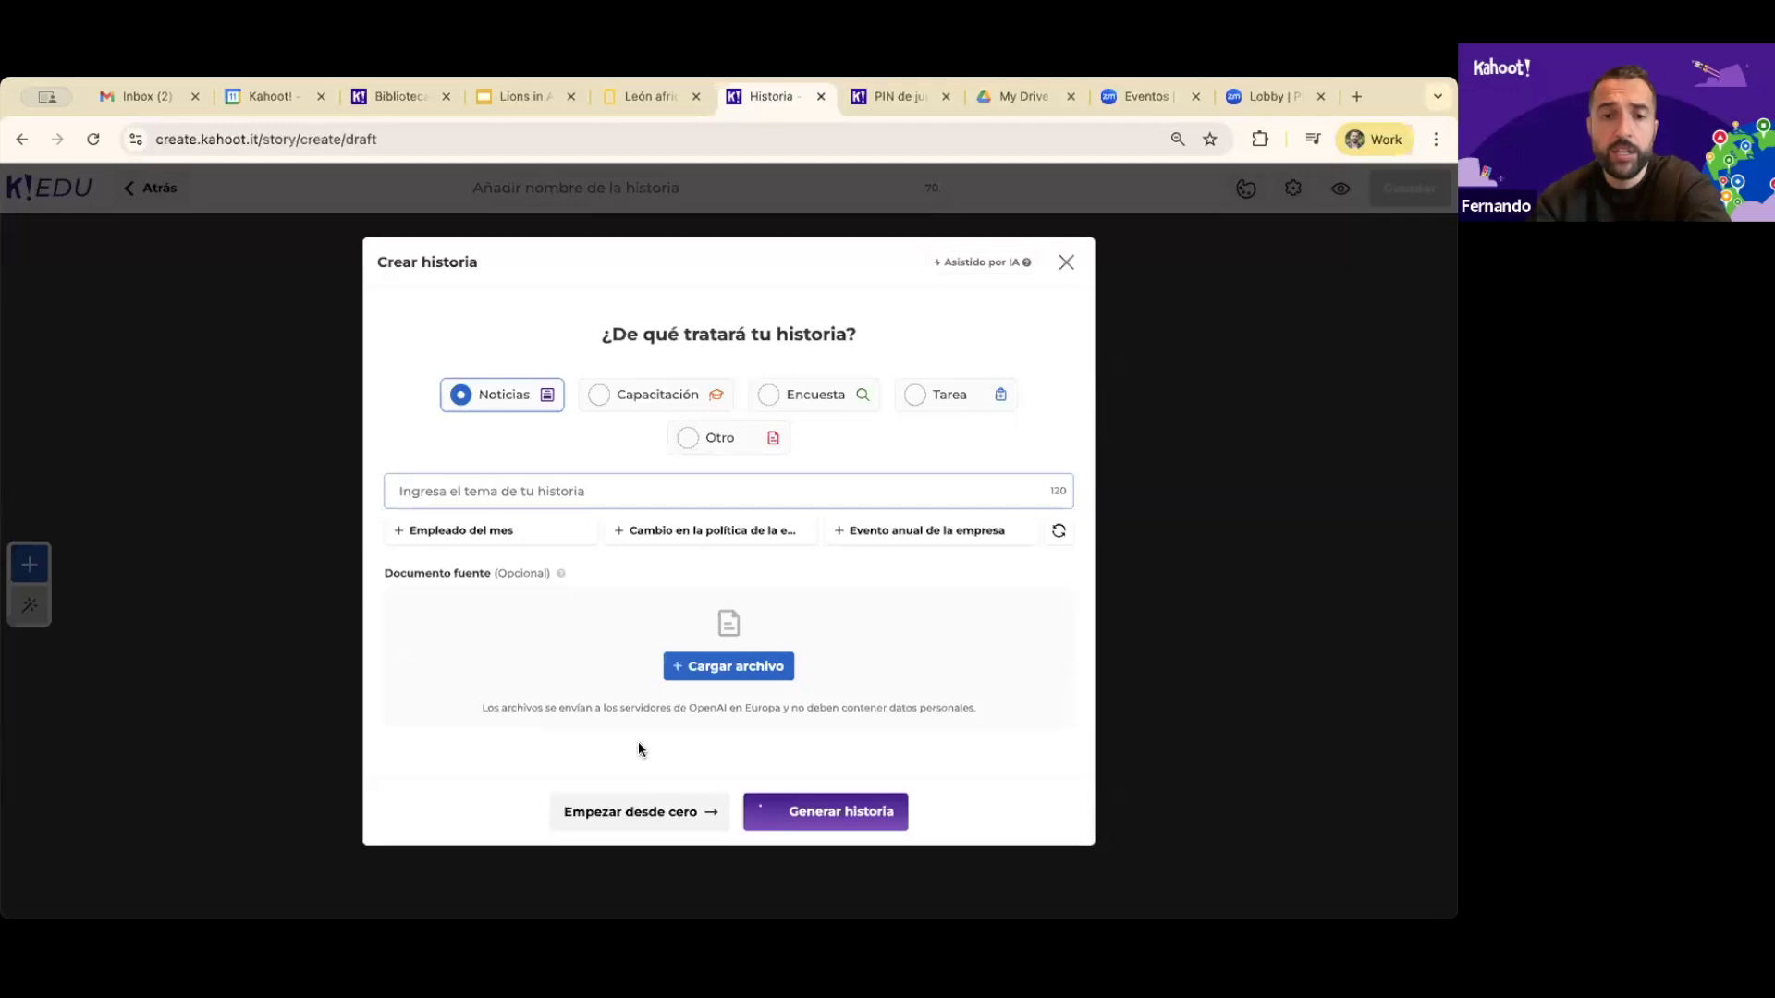
left_click(740, 666)
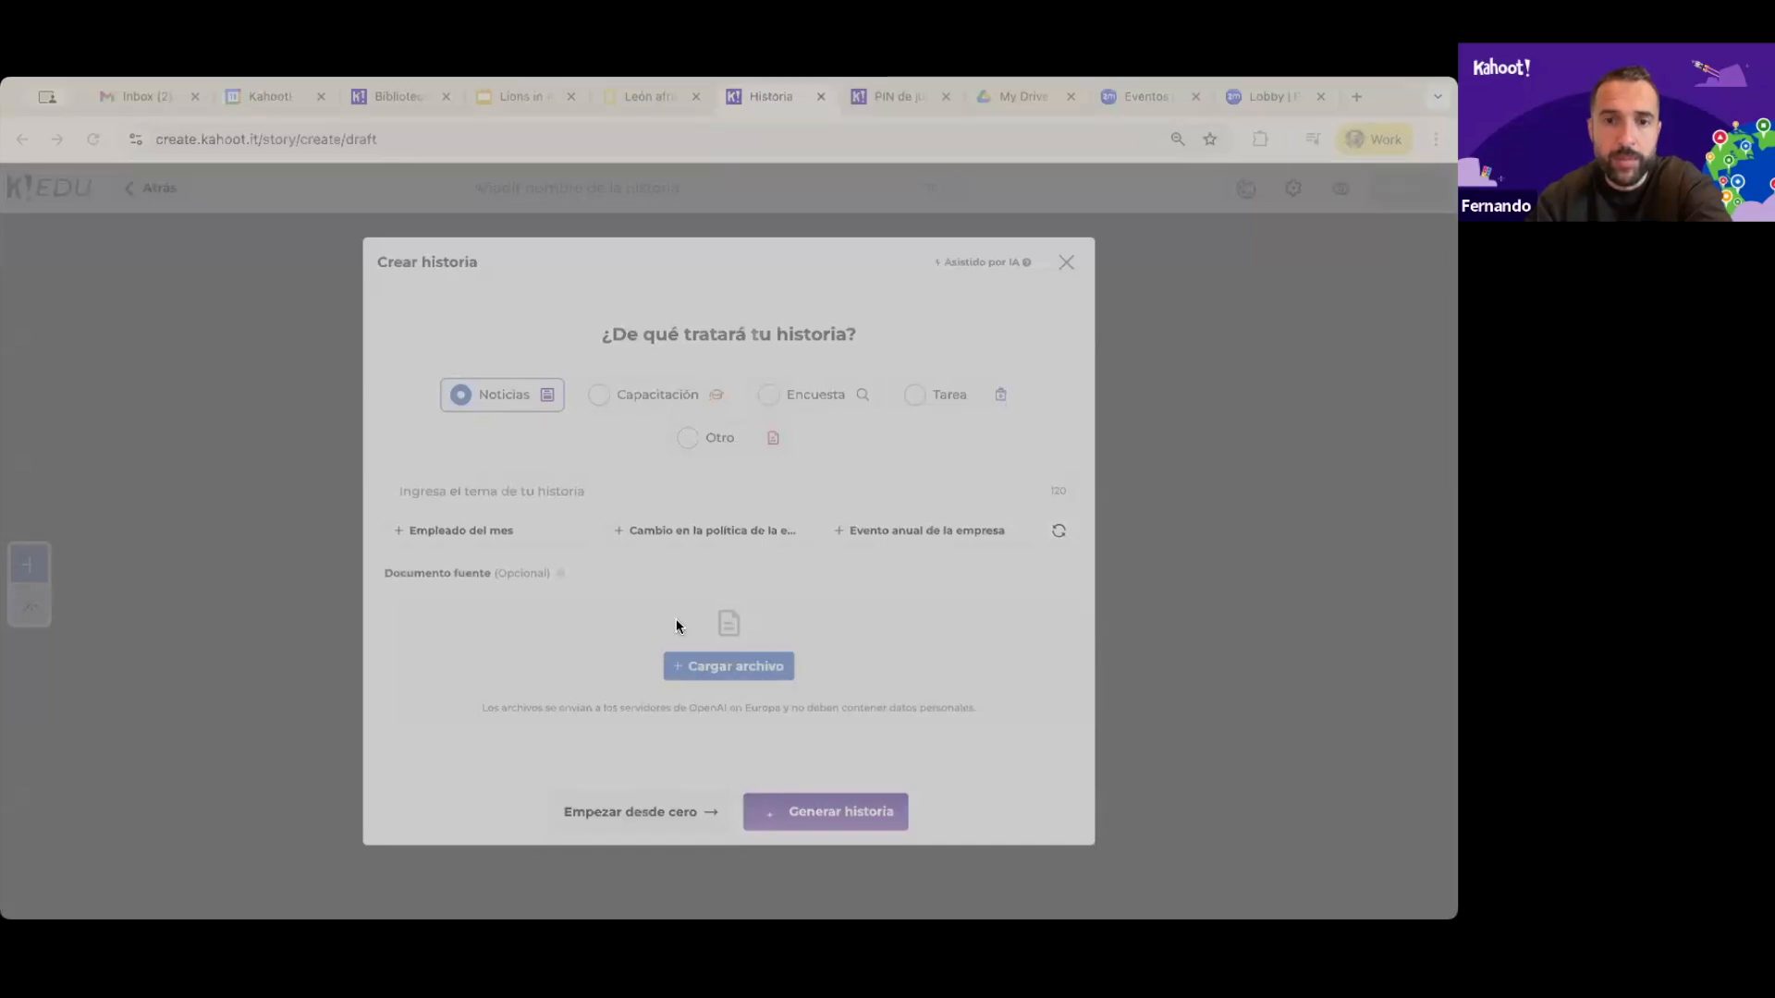
double_click(523, 570)
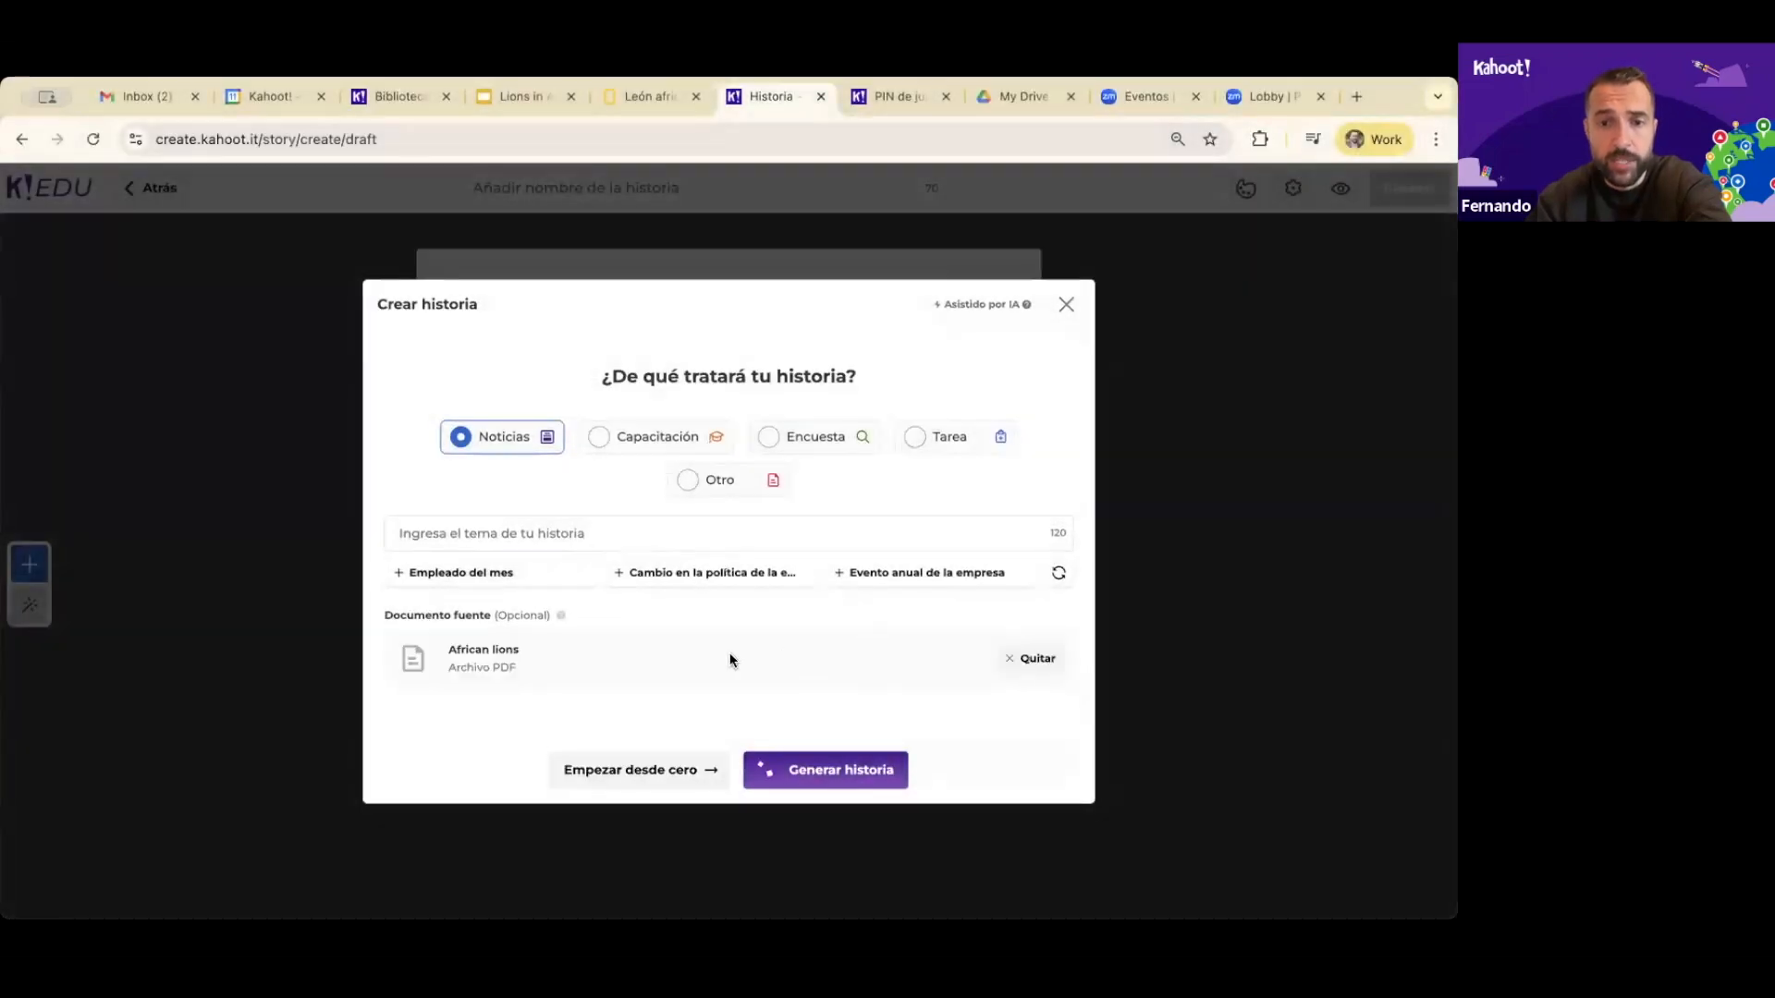
left_click(853, 777)
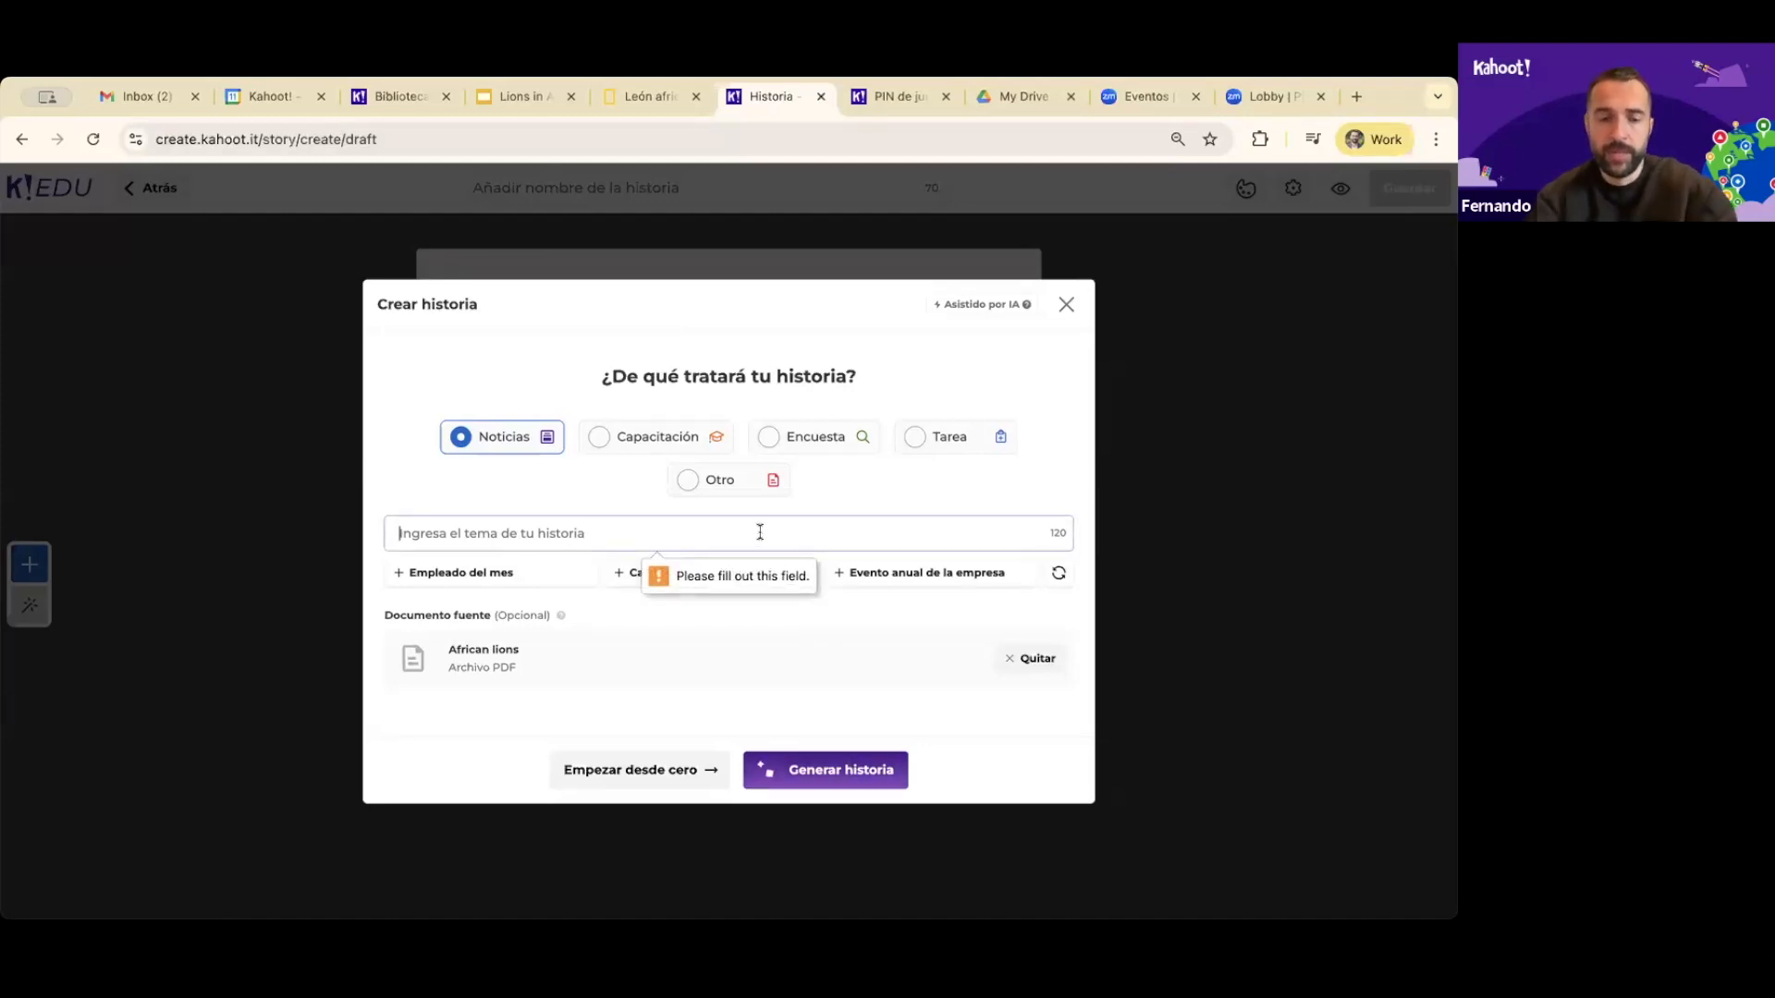
type("A")
type("frica y sus leones")
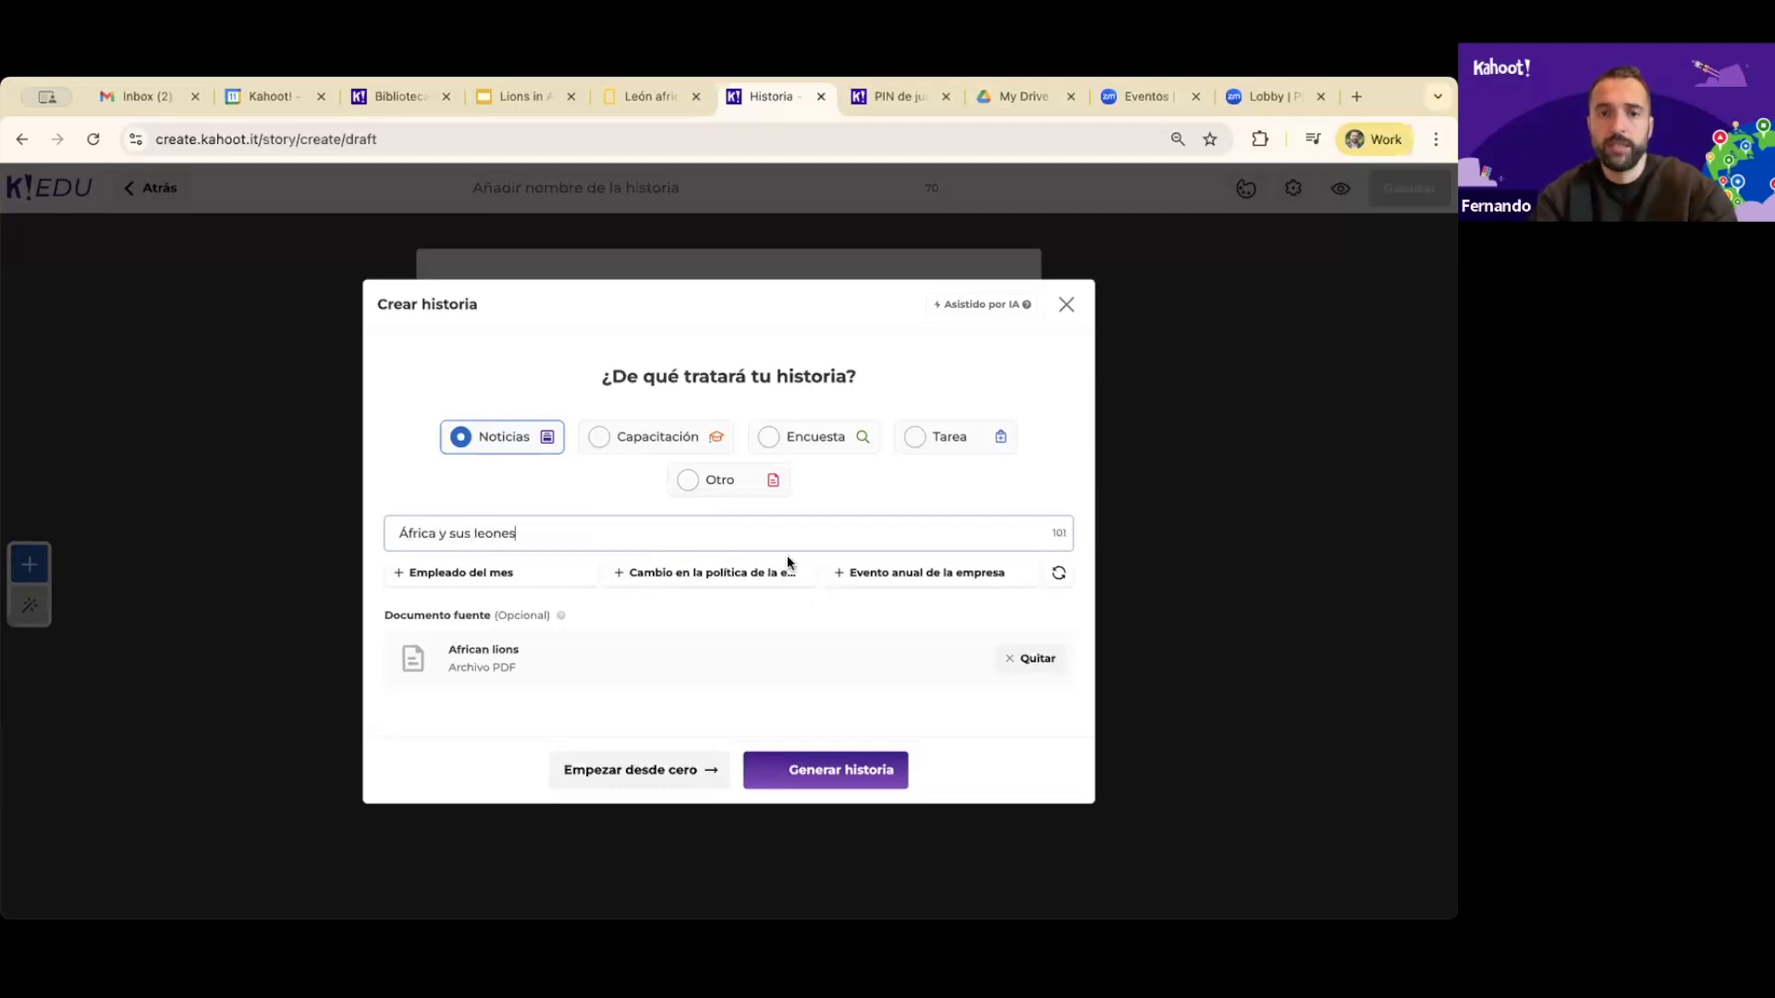
left_click(830, 774)
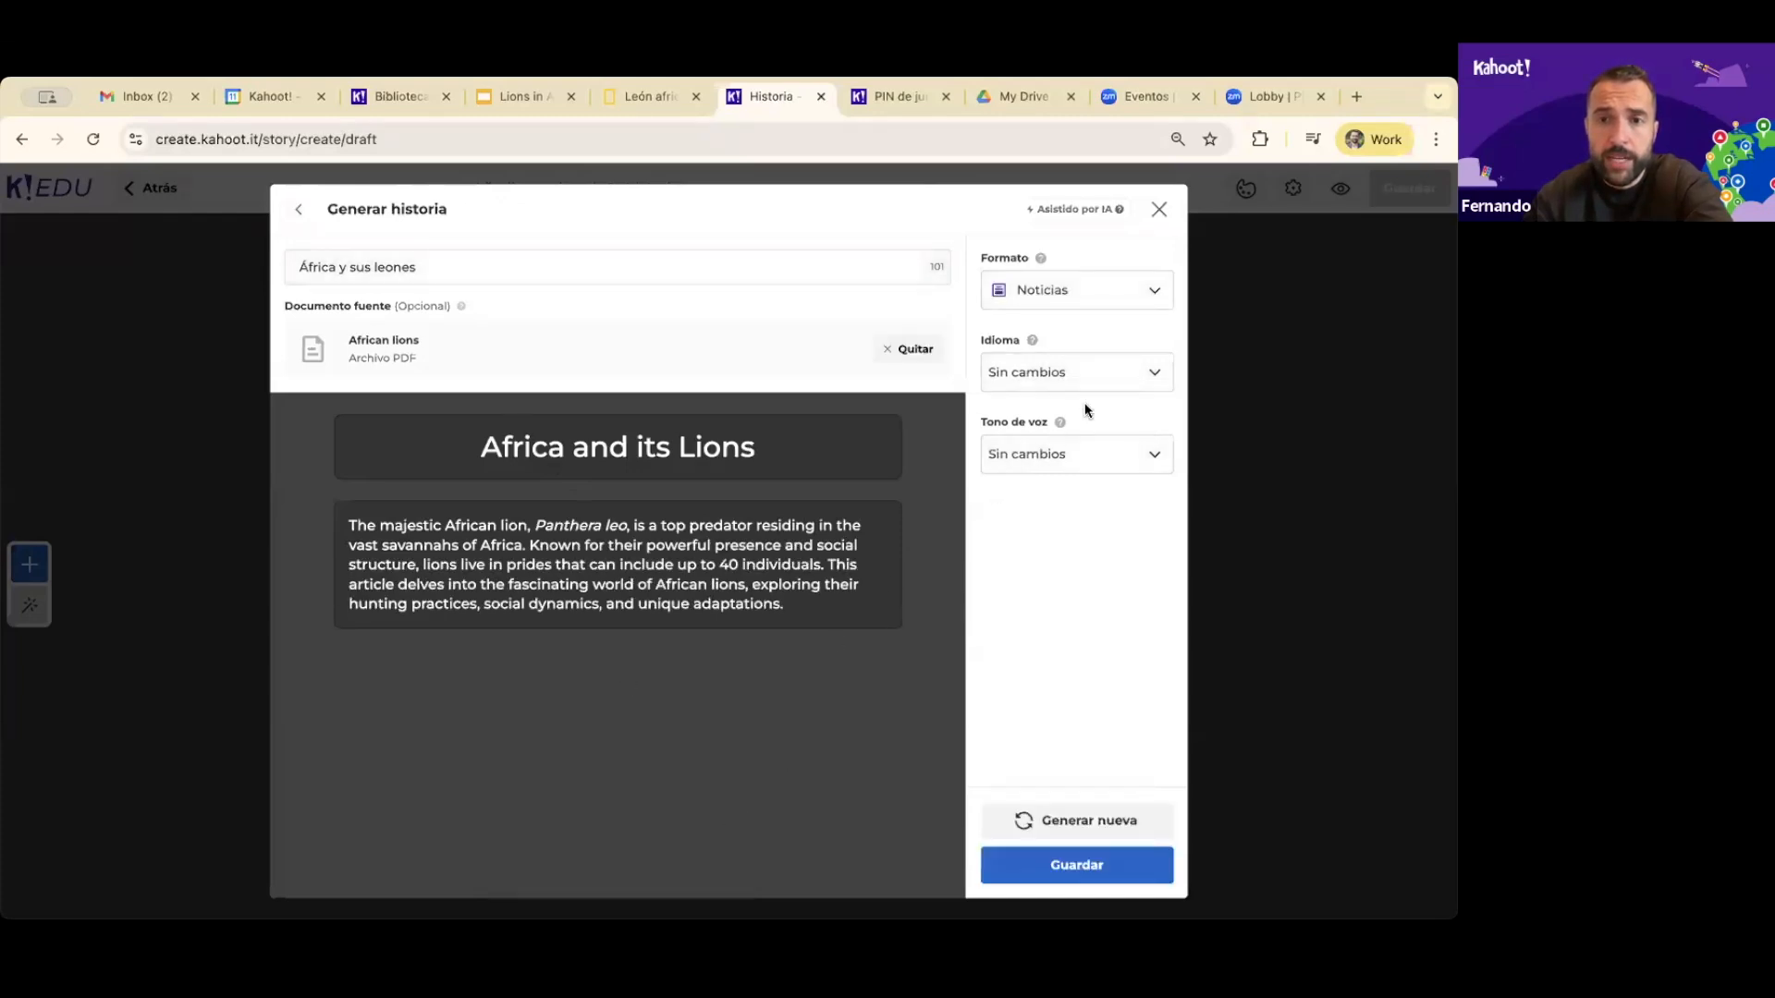
Set the story's language to Español and its tone of voice to Formal, and regenerate it
left_click(1097, 379)
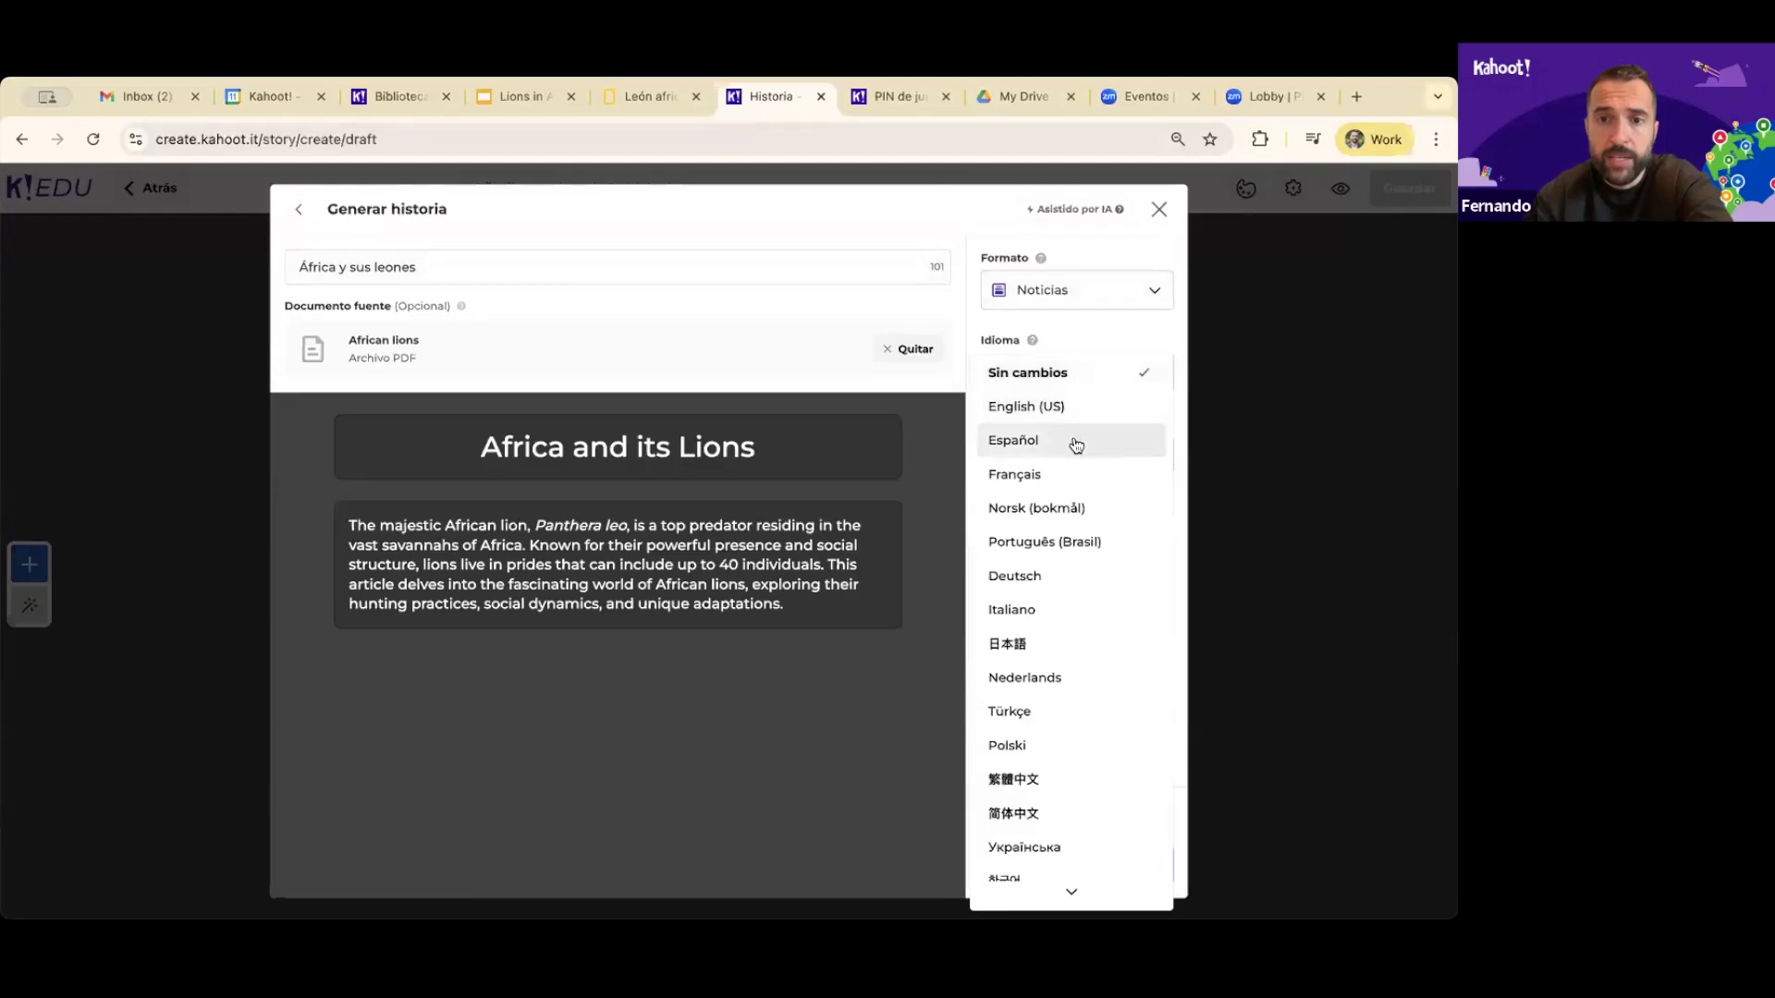
left_click(1078, 442)
left_click(1062, 465)
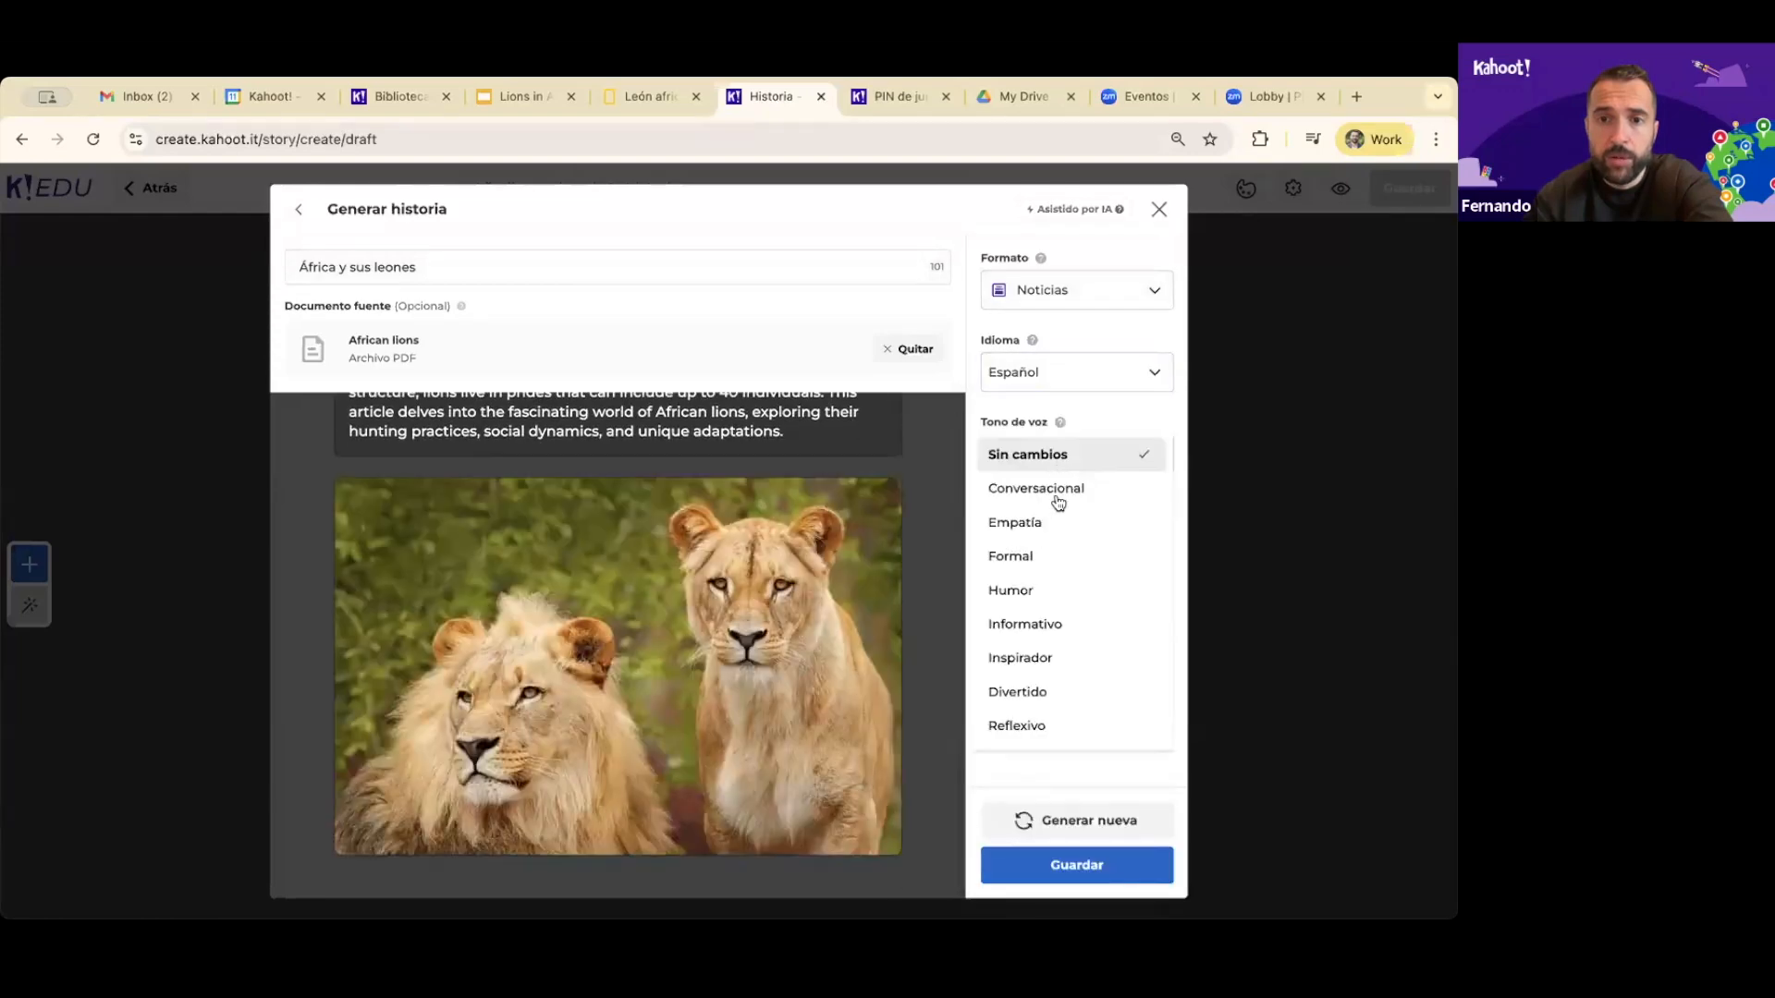
left_click(1052, 556)
left_click(1093, 827)
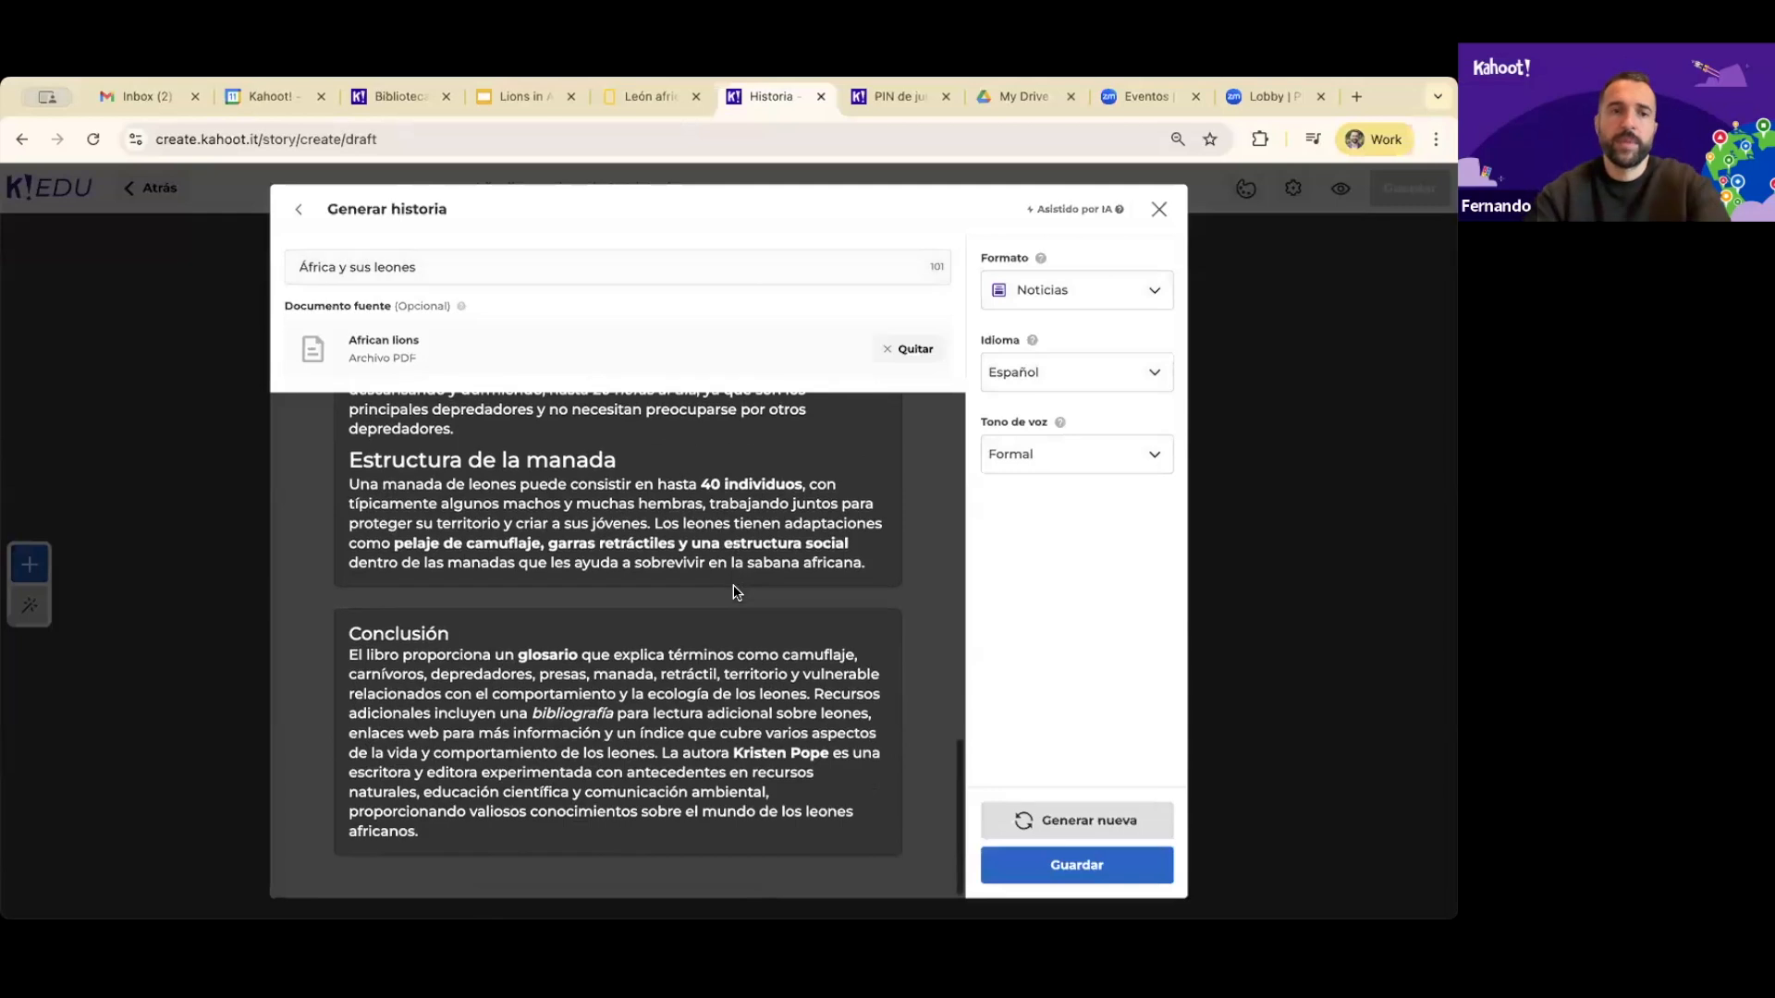
Look over the available tones of voice and formats for the generated story
left_click(1058, 458)
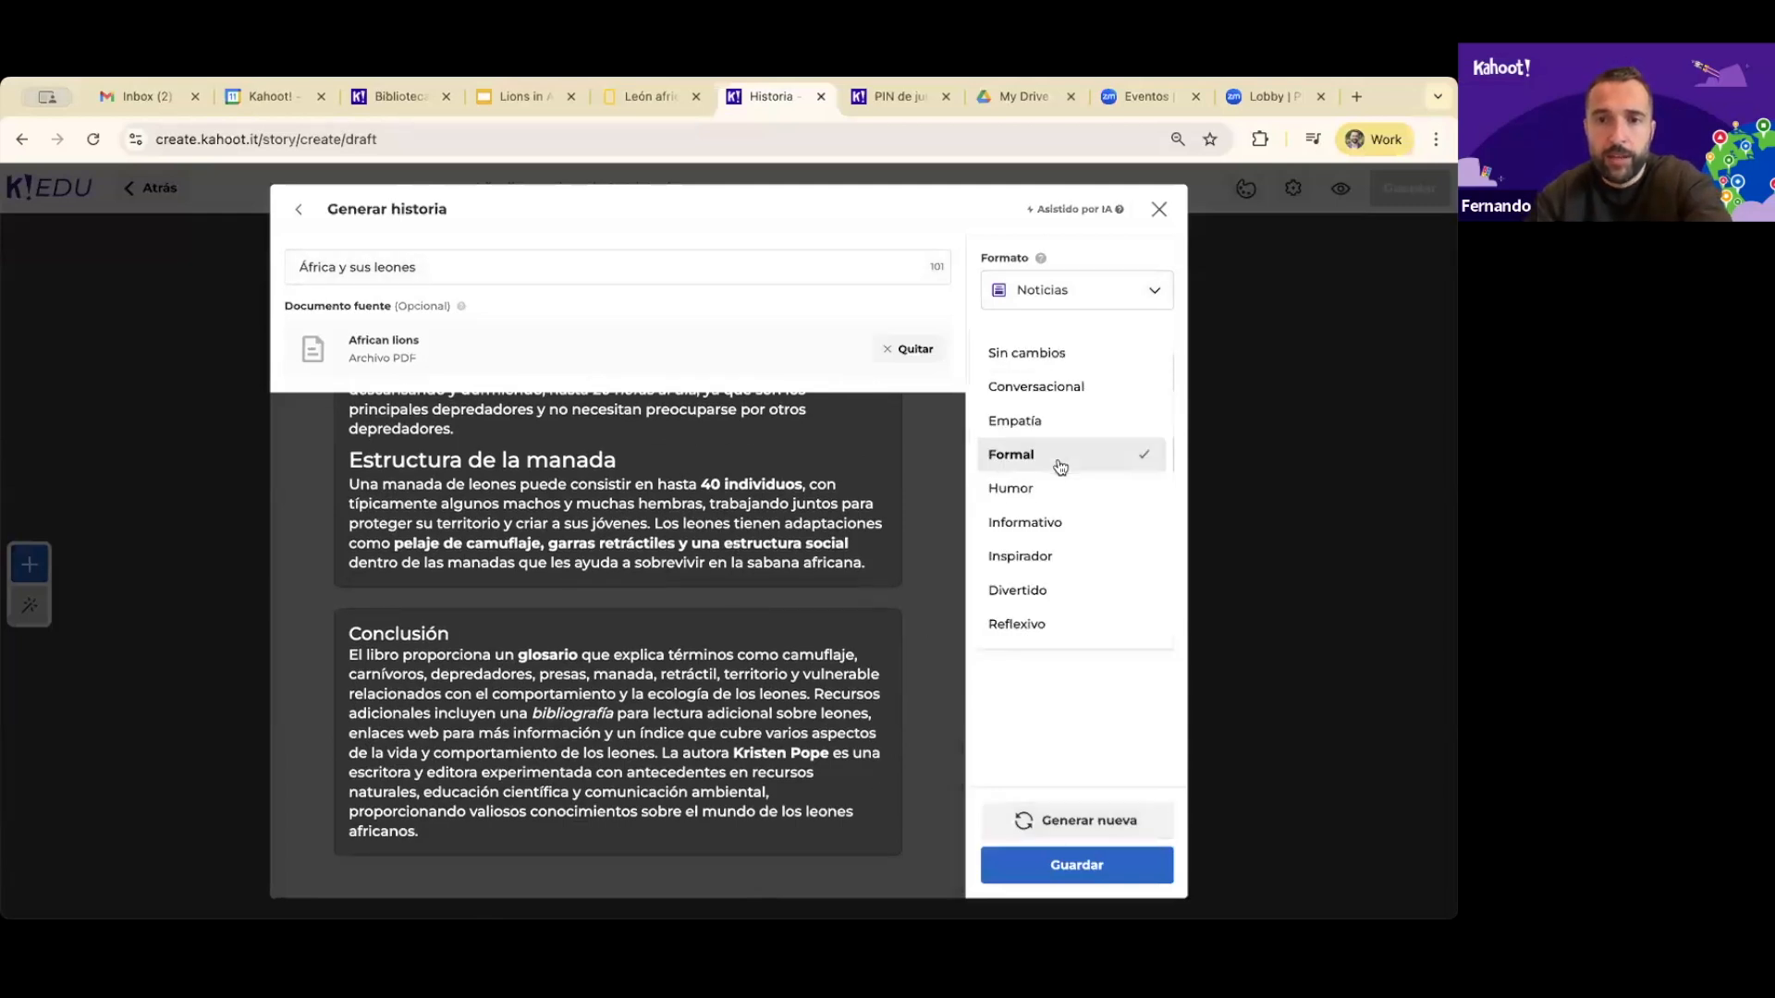
left_click(1052, 720)
left_click(1065, 293)
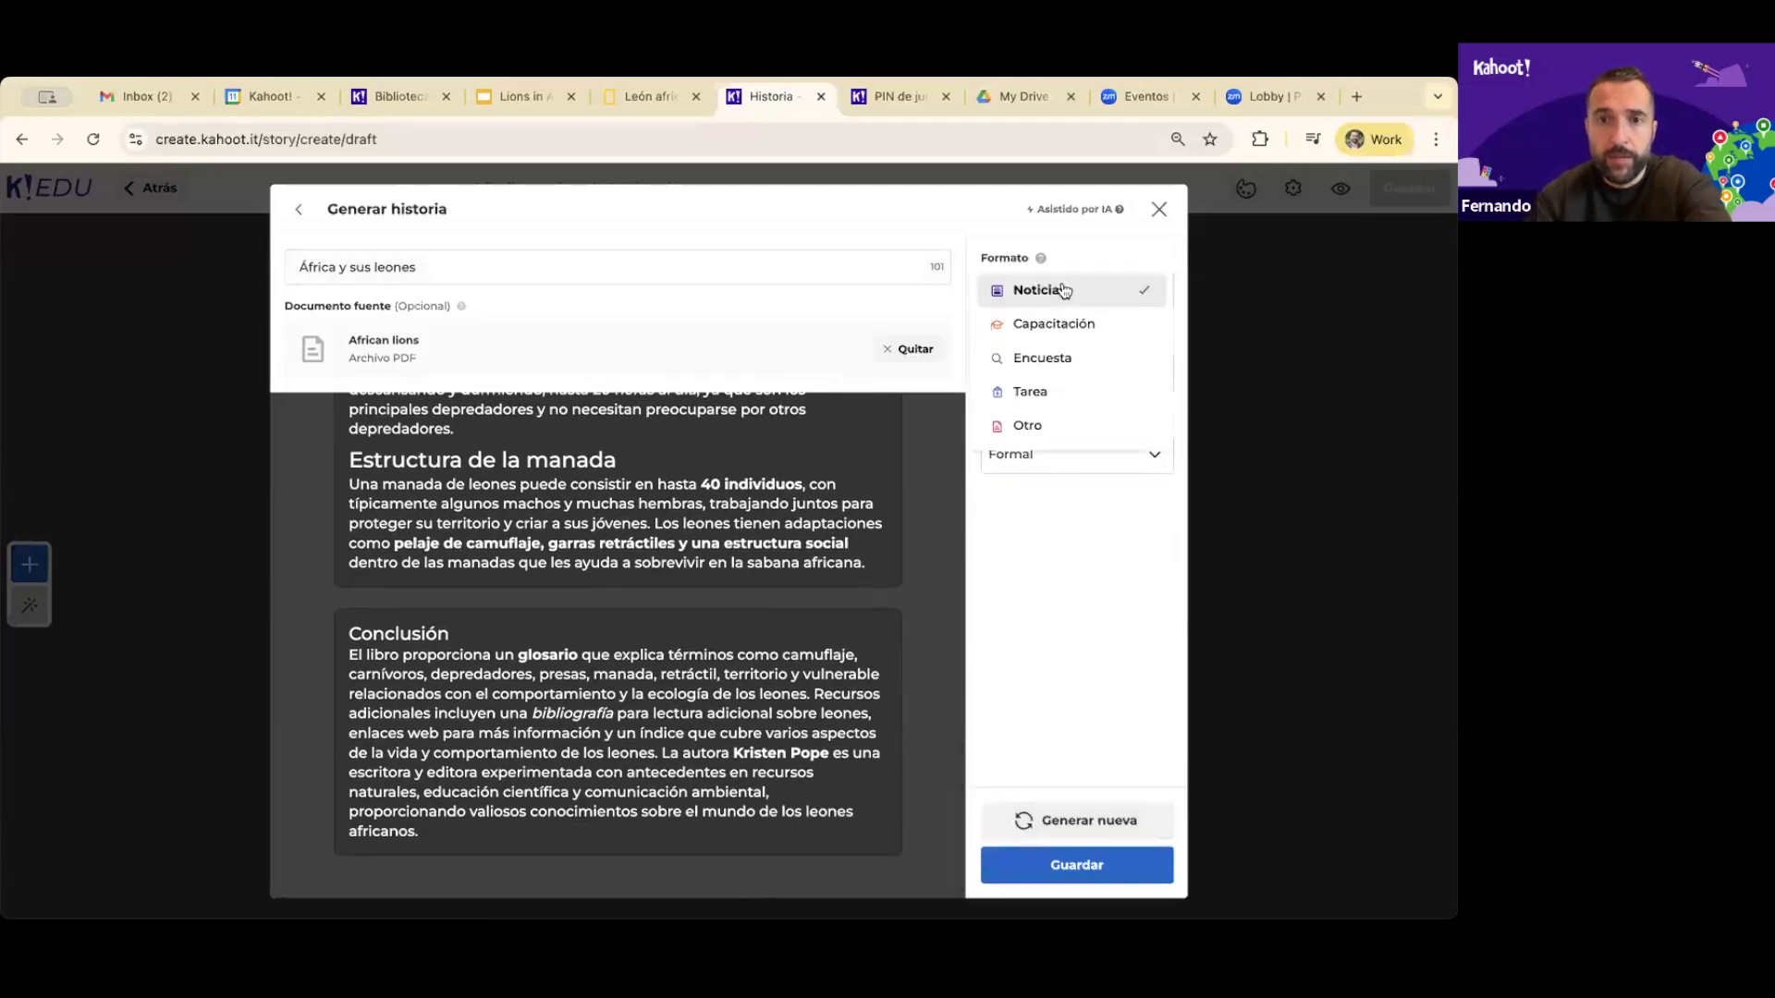
left_click(1078, 545)
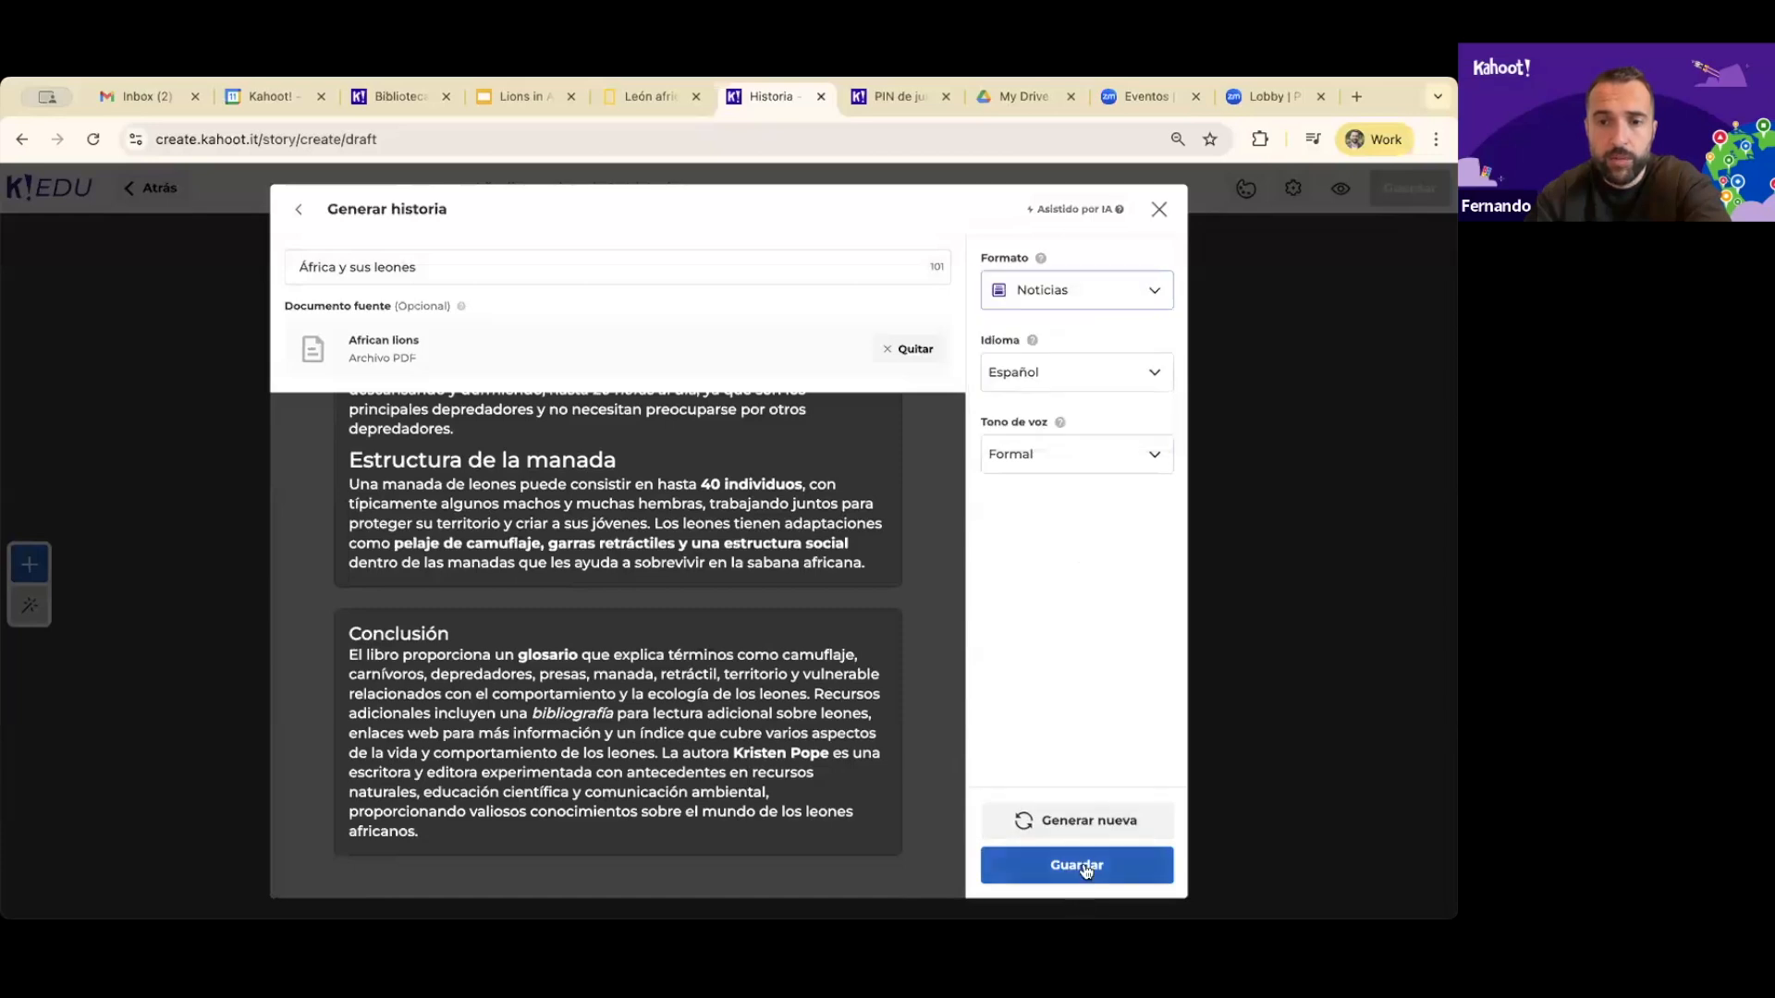
Save the generated story to the editor and apply the light Amarillo theme
left_click(1087, 867)
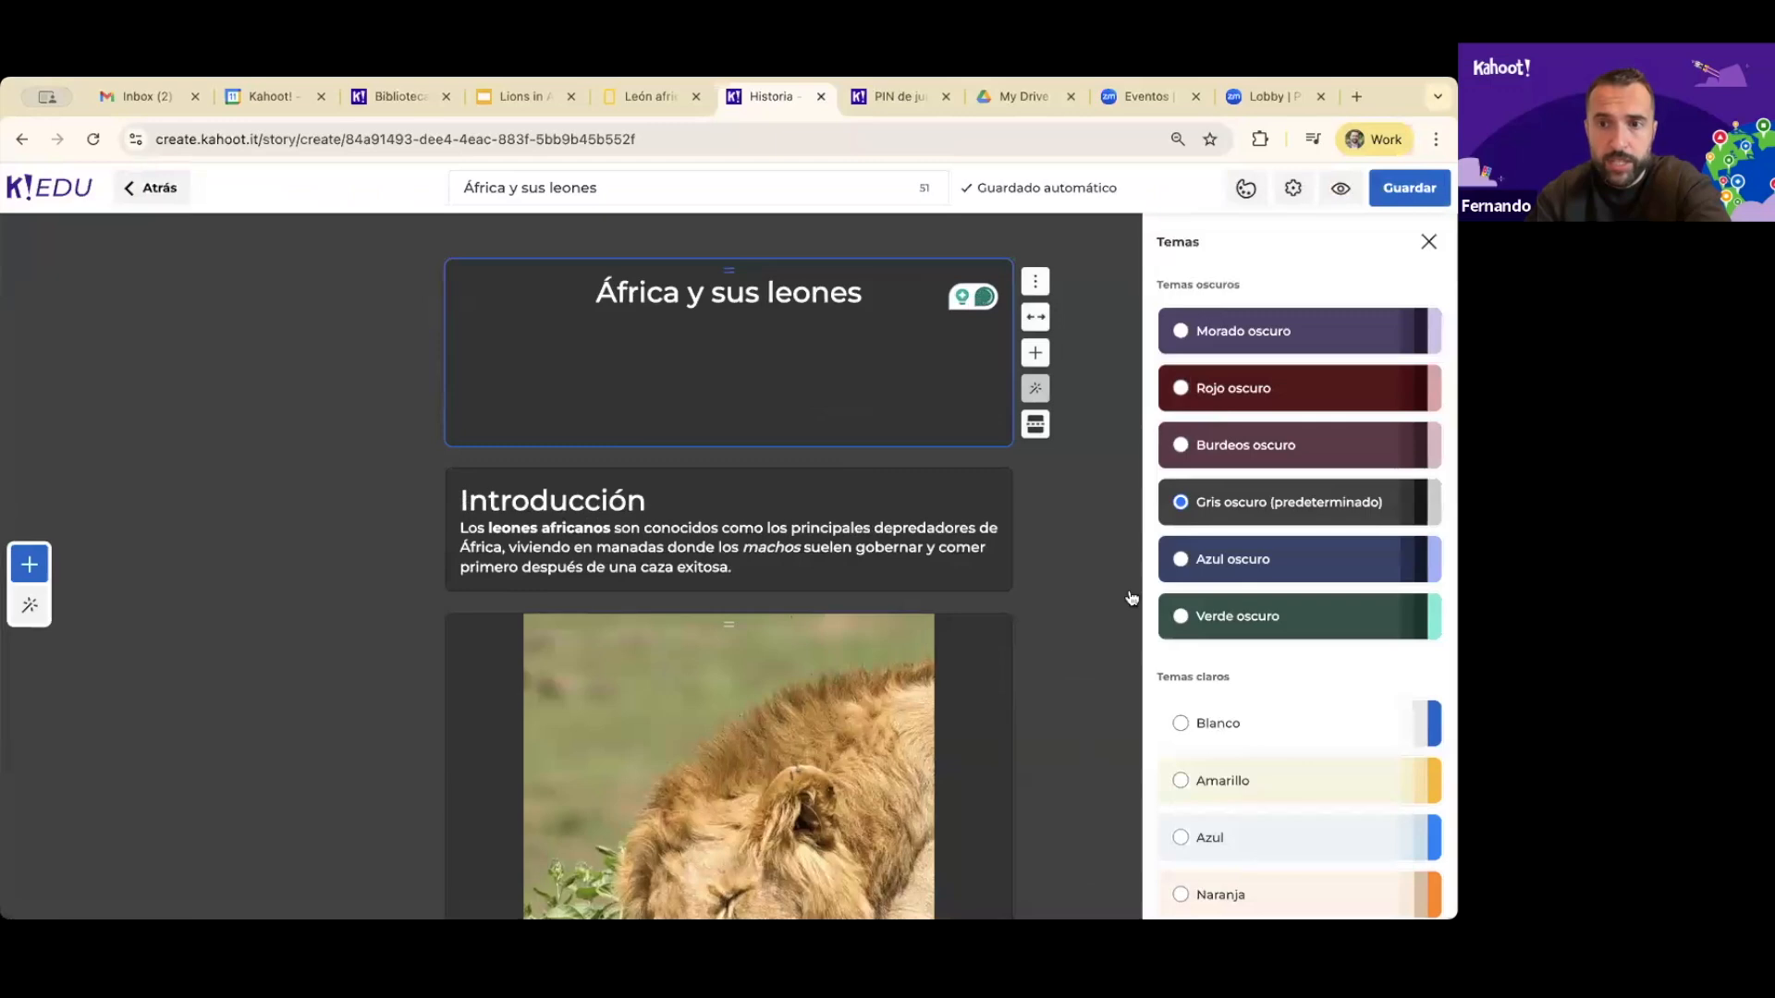
left_click(1245, 398)
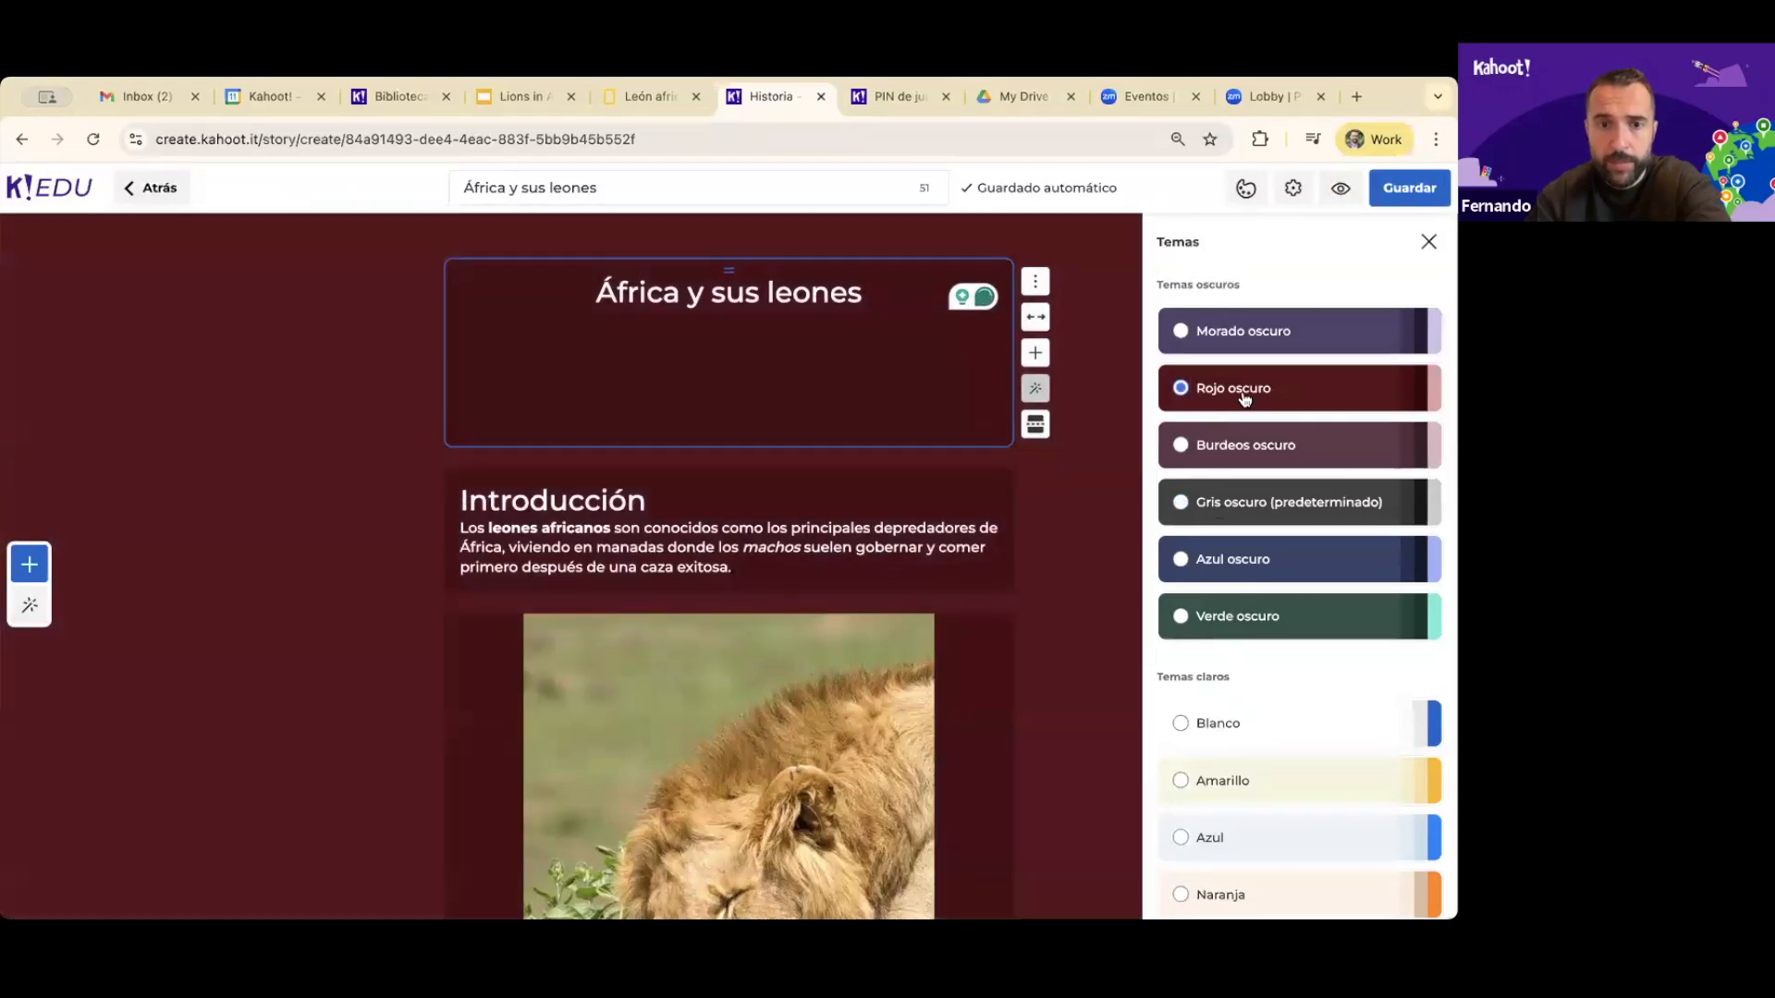
scroll(1242, 592, "down", 2)
left_click(1245, 601)
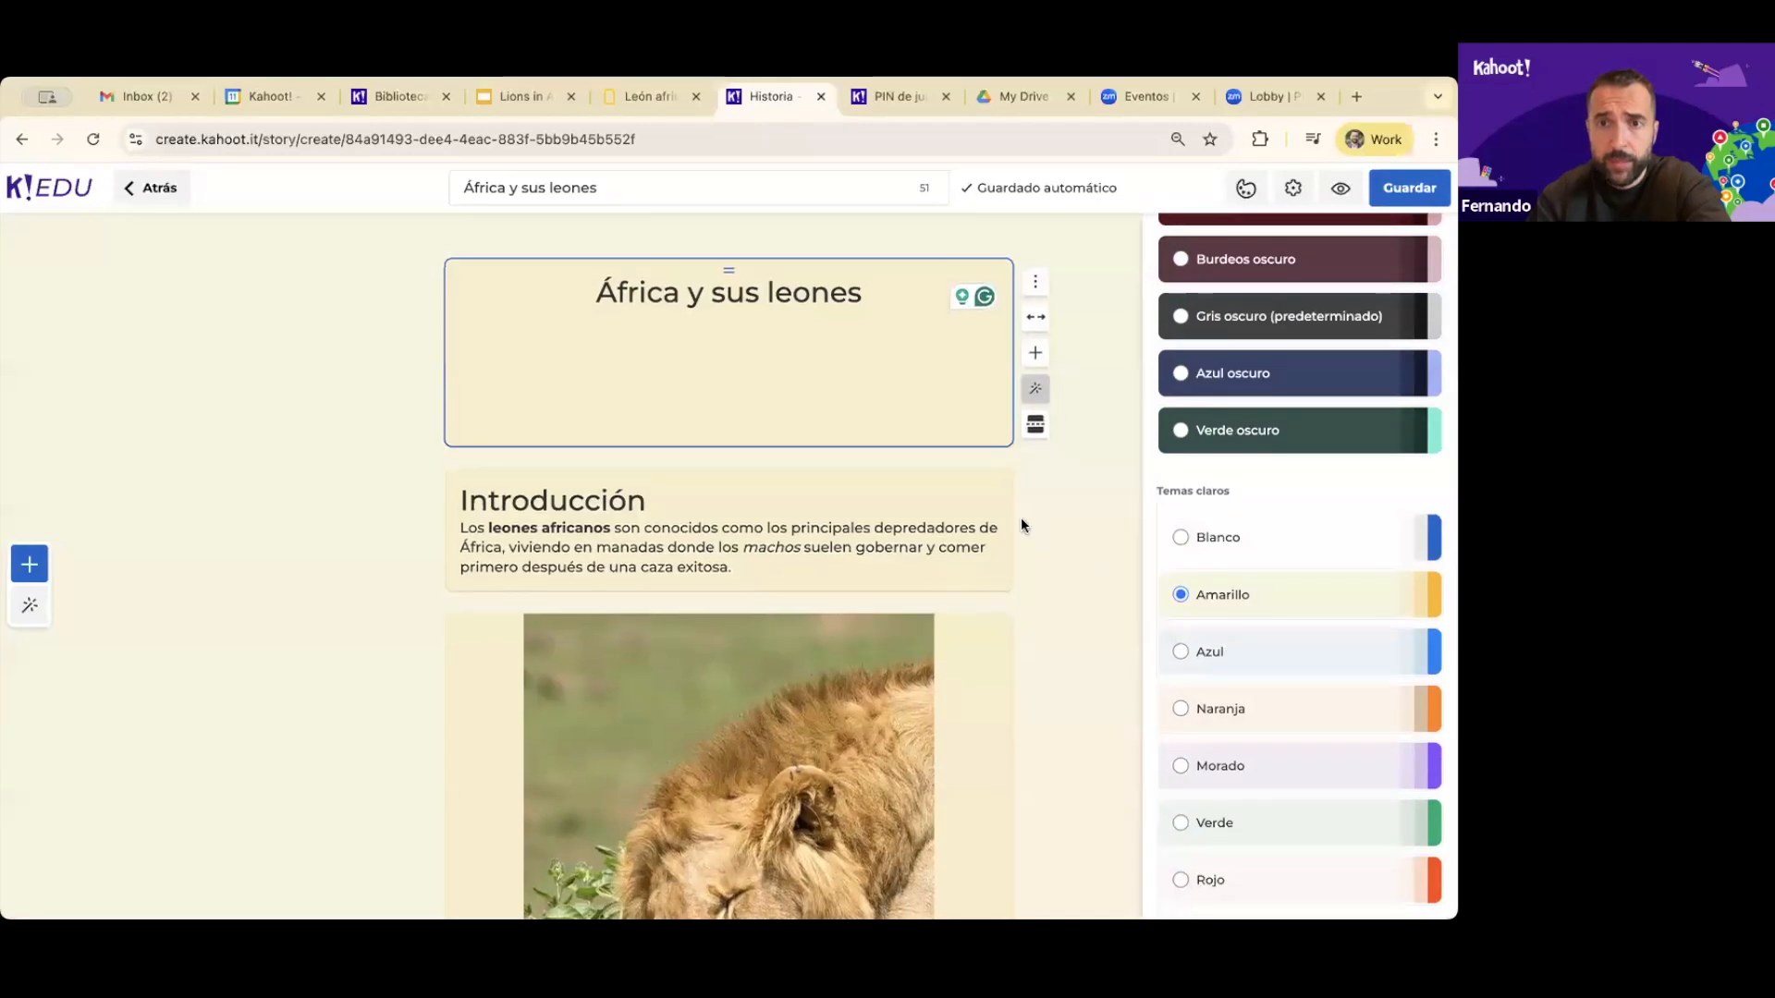
Review the basic information in the story's settings and save the finished story
left_click_drag(725, 475, 760, 414)
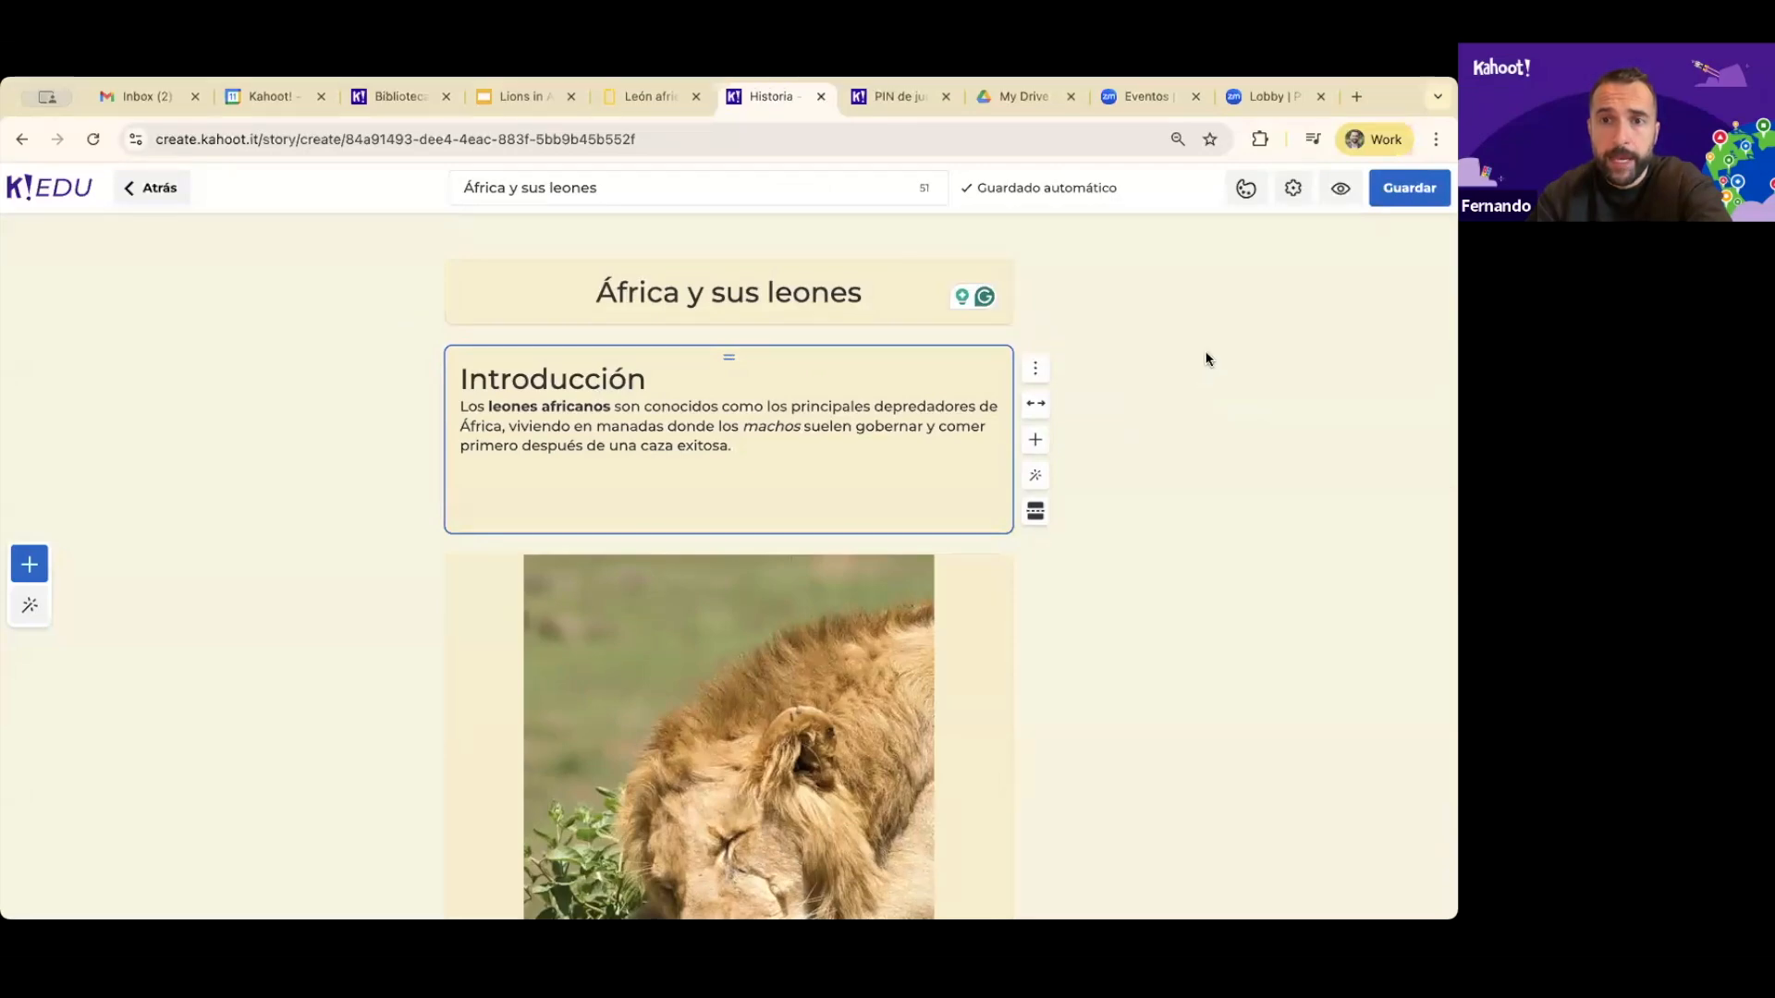
left_click(1291, 202)
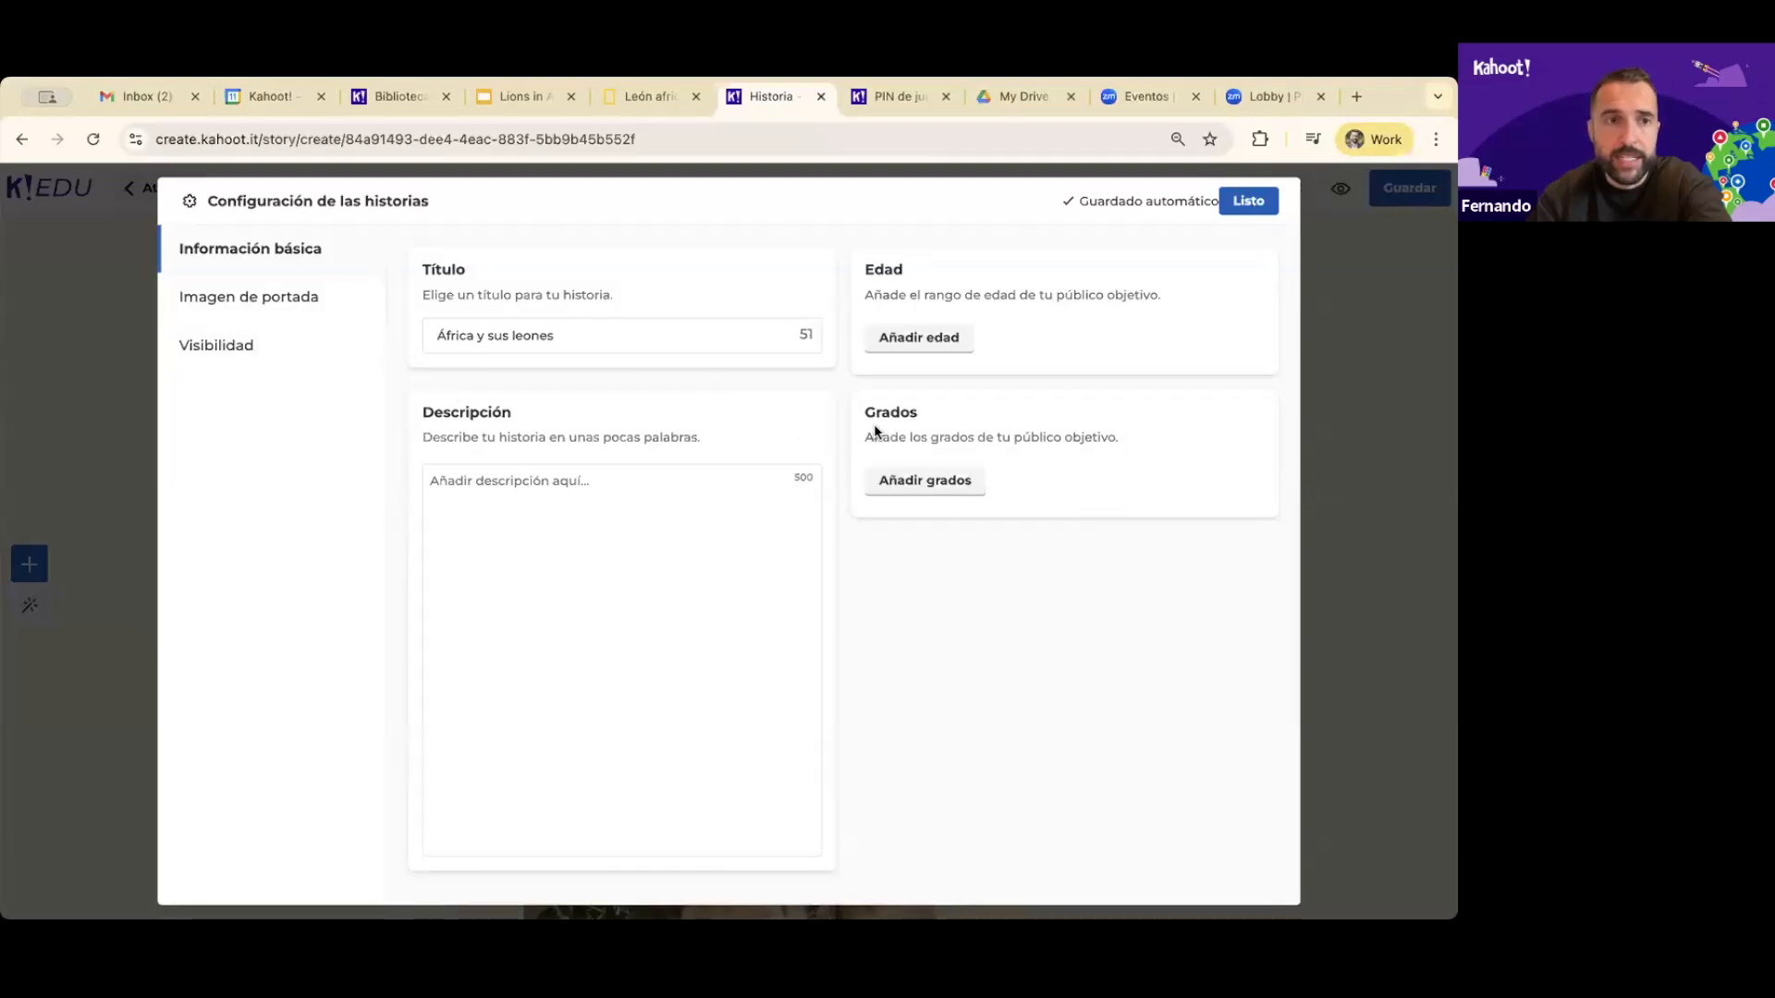
left_click(1248, 201)
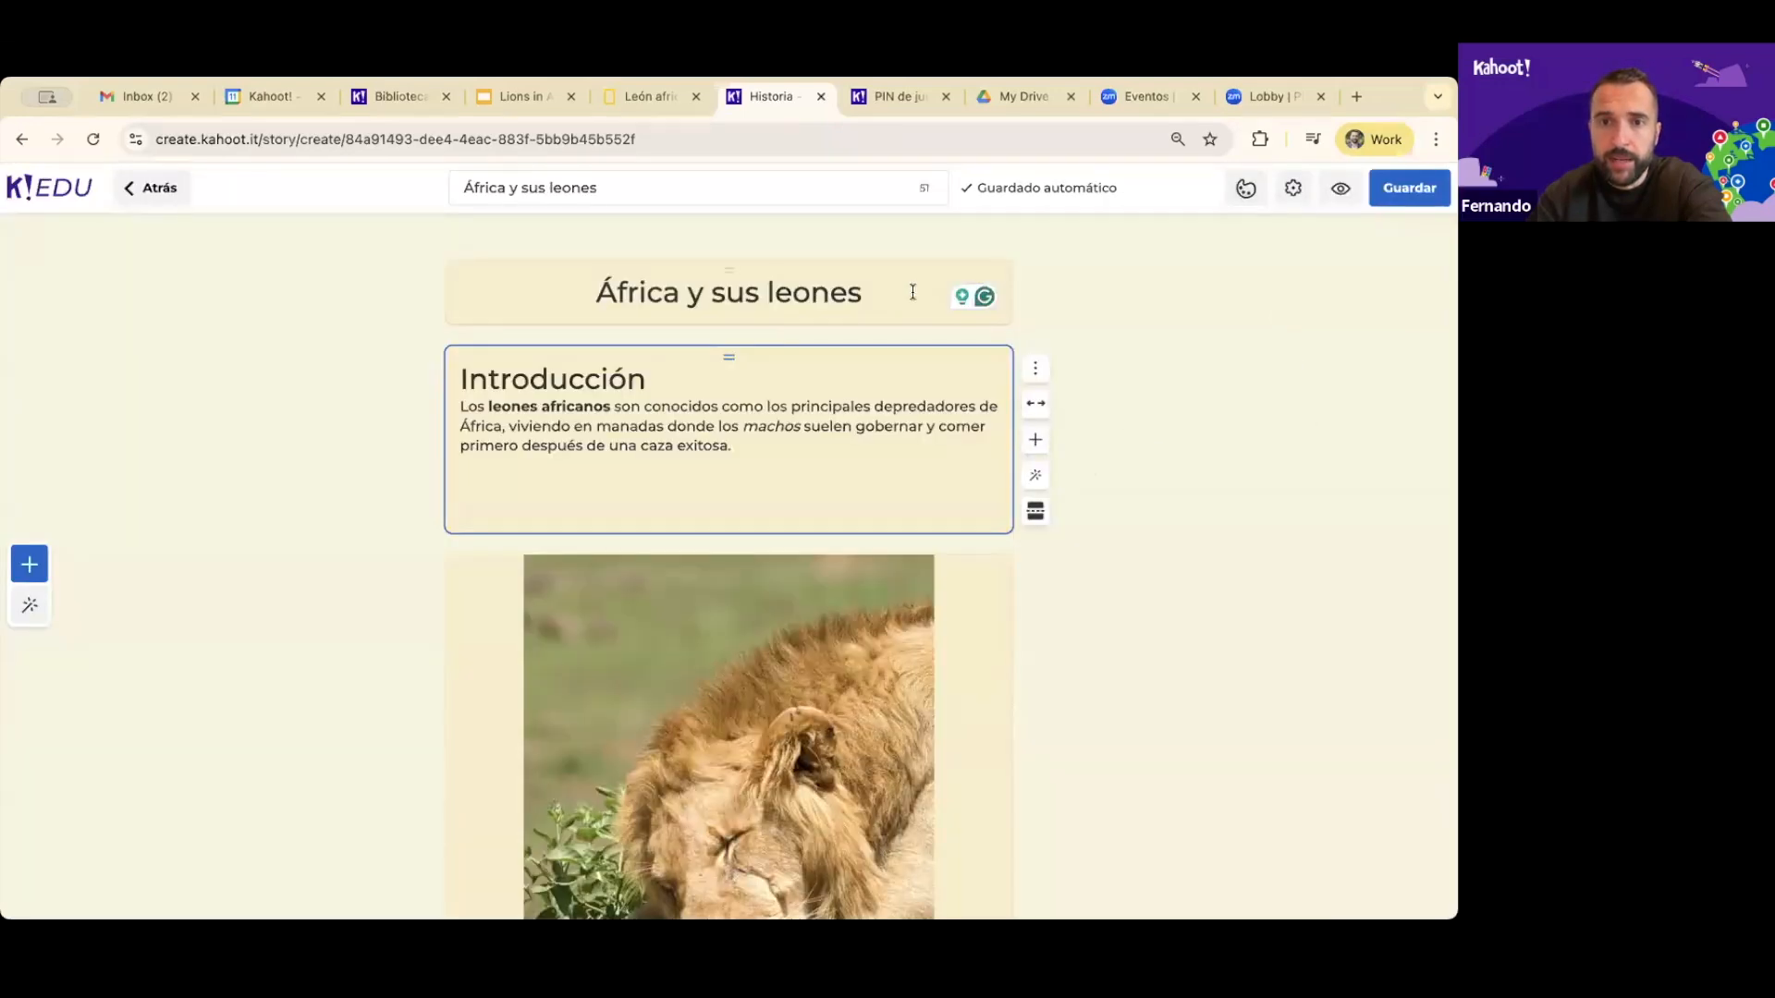
left_click(770, 198)
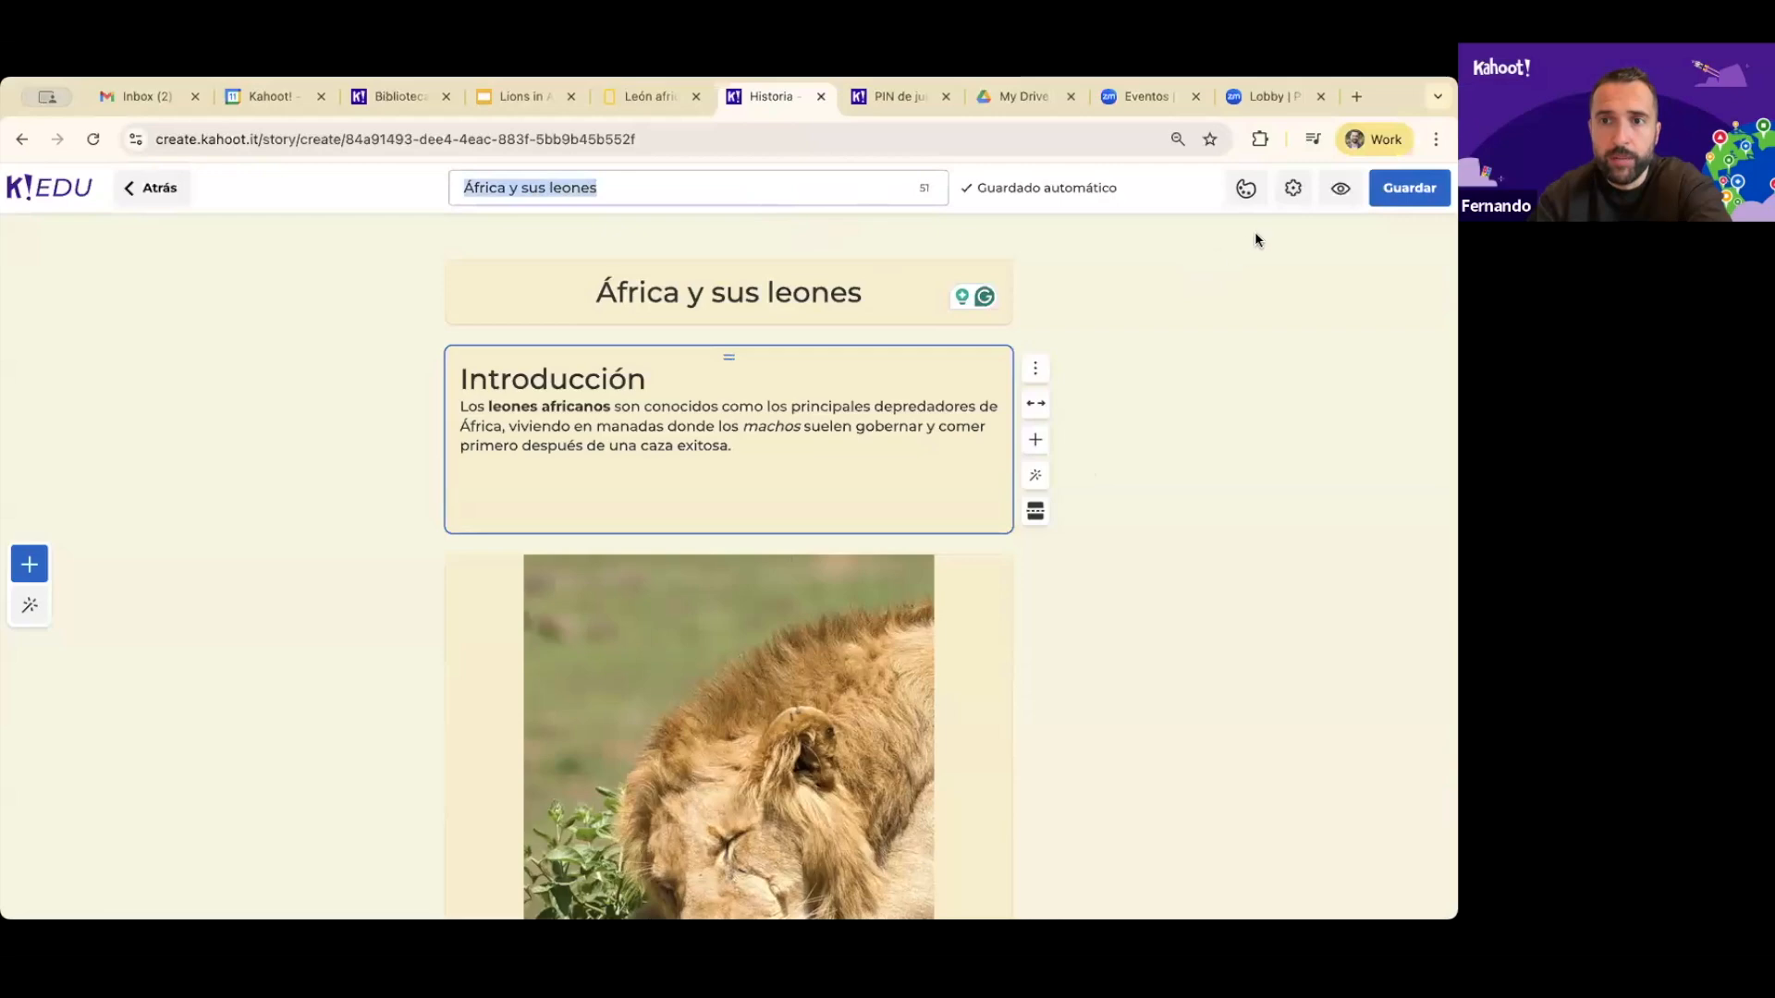
left_click(1424, 199)
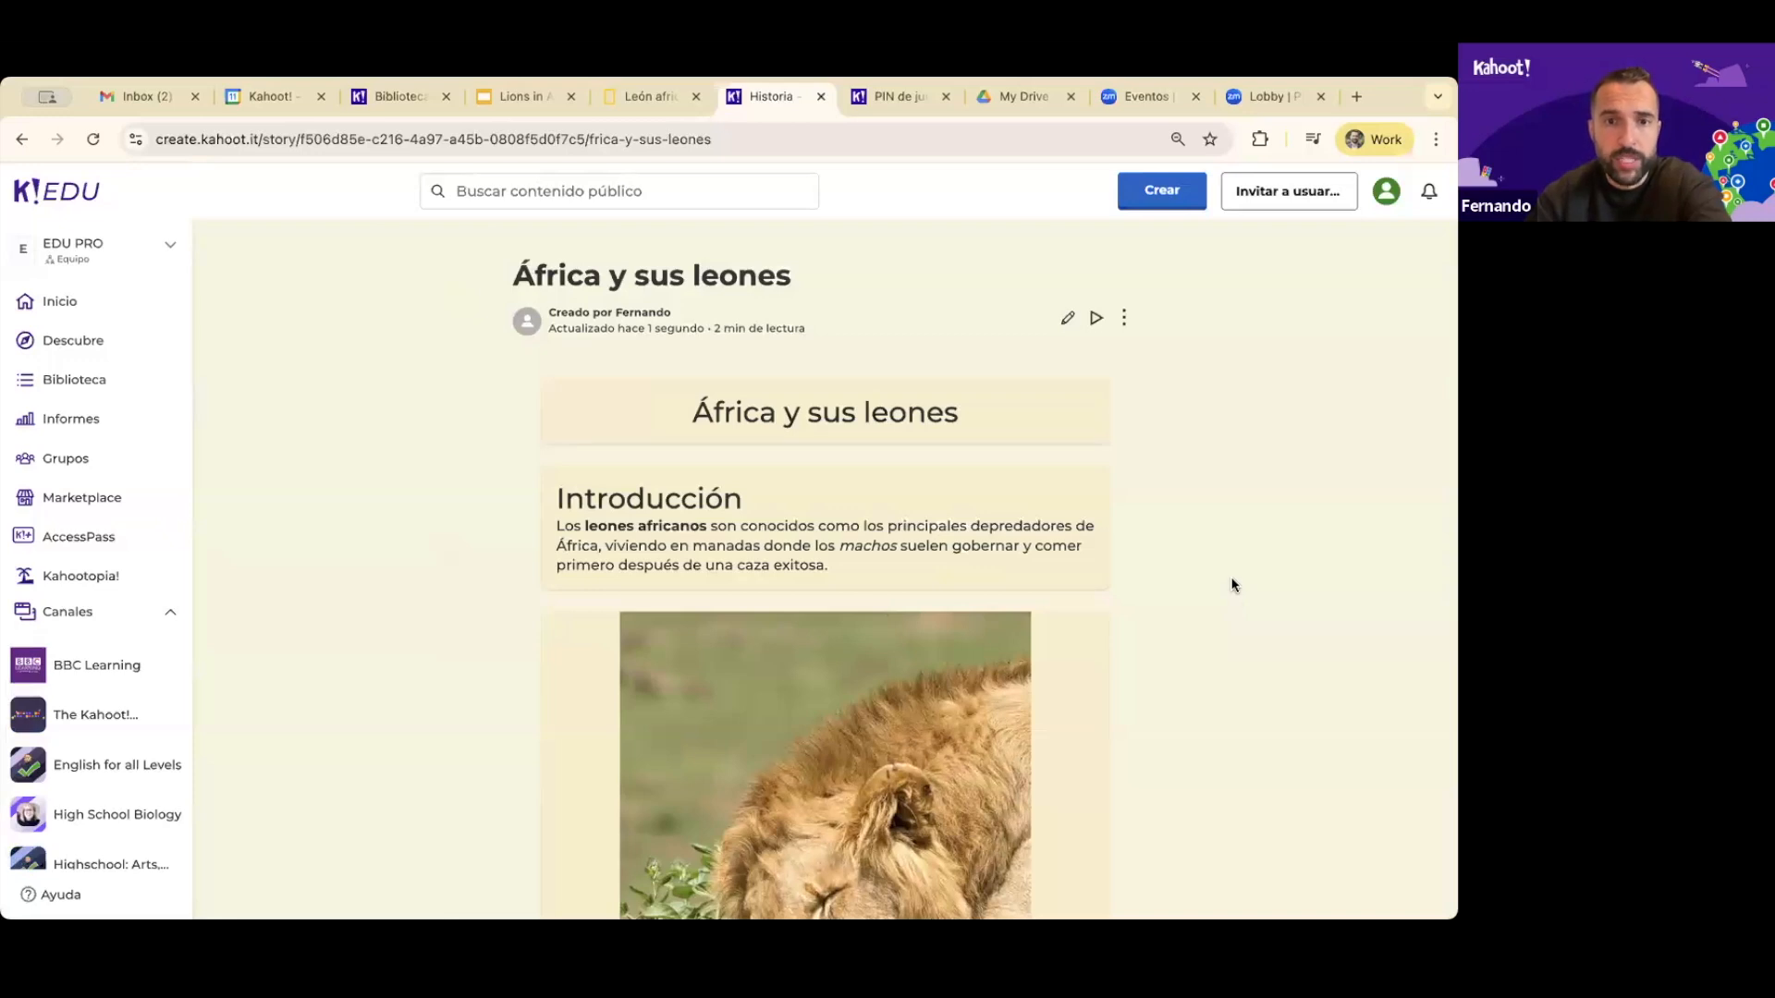
Review the saved story and its available actions, and generate a kahoot from it with AI
left_click(1124, 318)
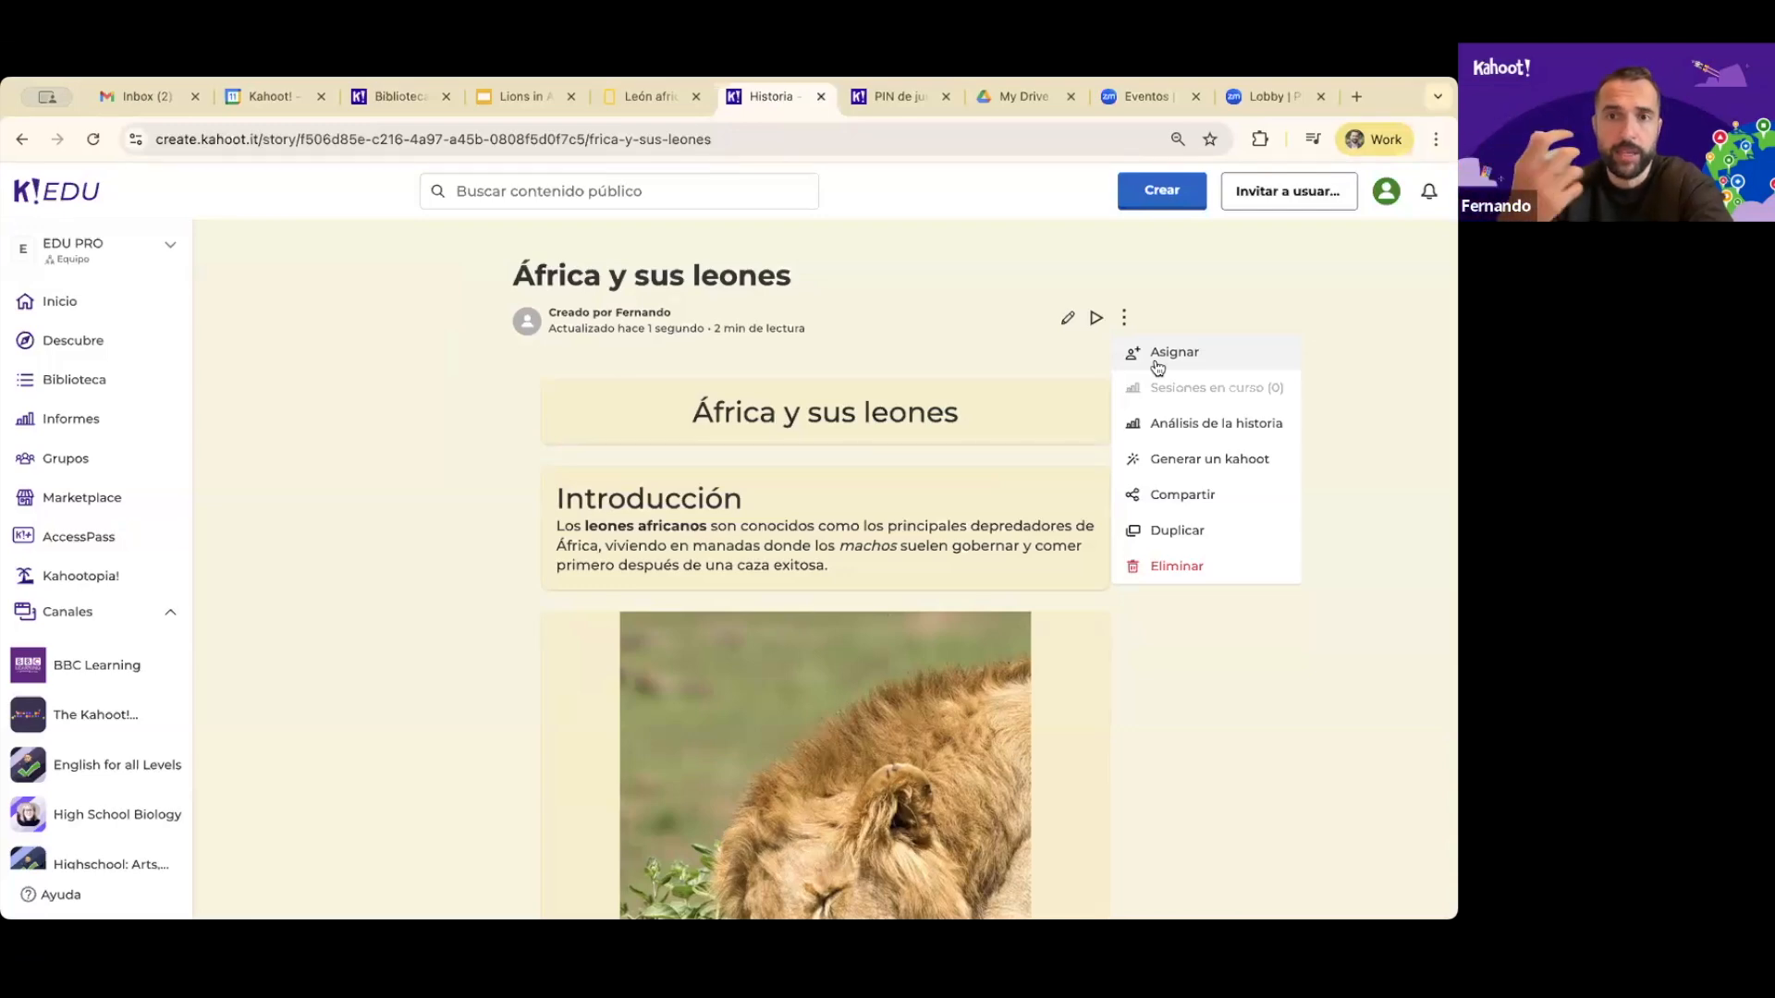
left_click(1352, 684)
scroll(978, 703, "down", 10)
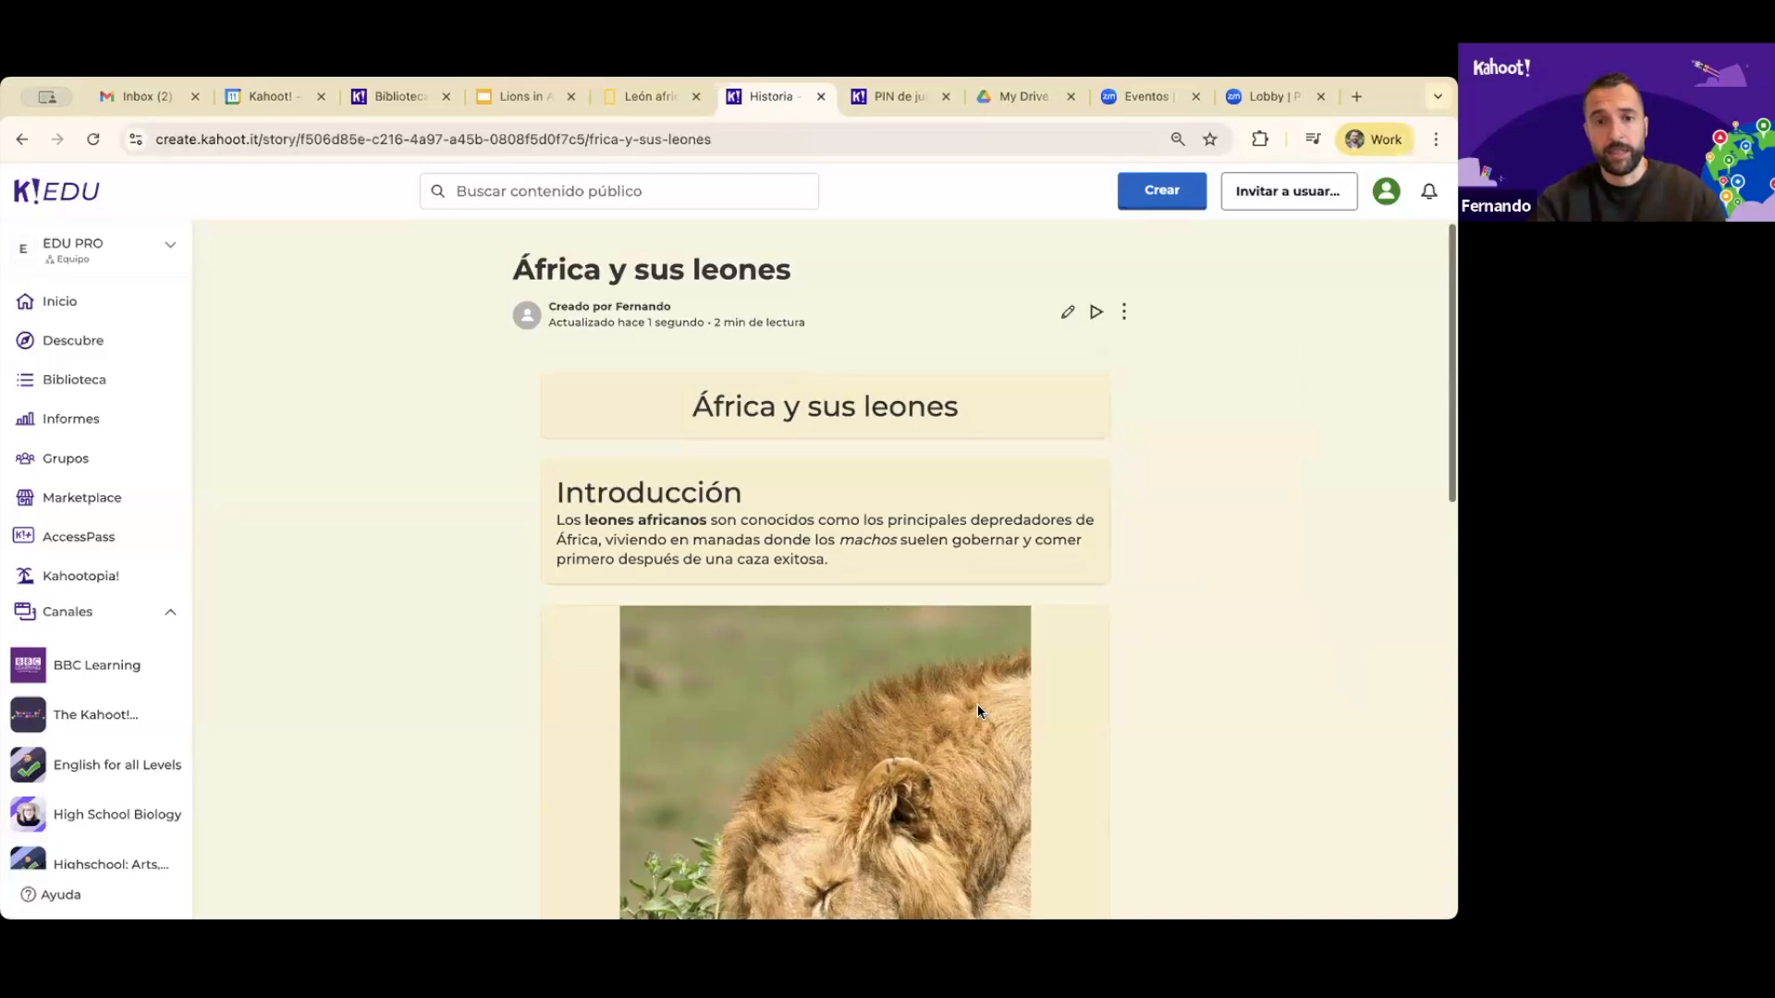
scroll(978, 703, "up", 15)
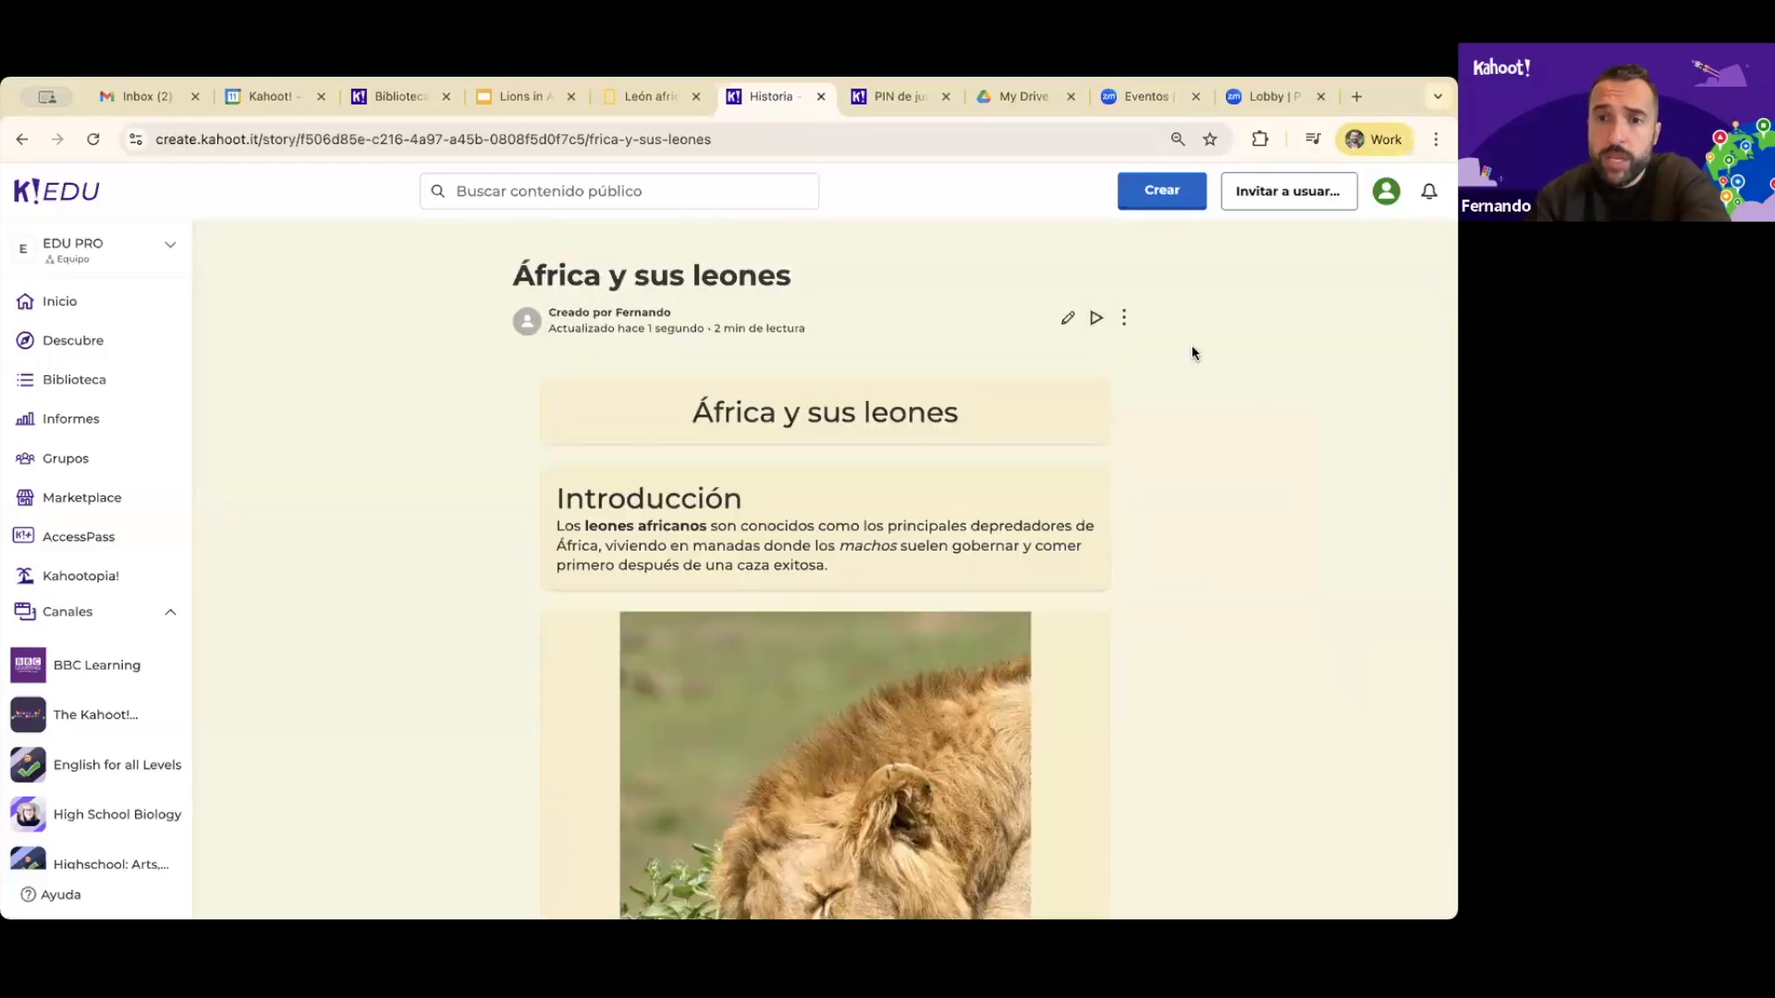
left_click(1125, 316)
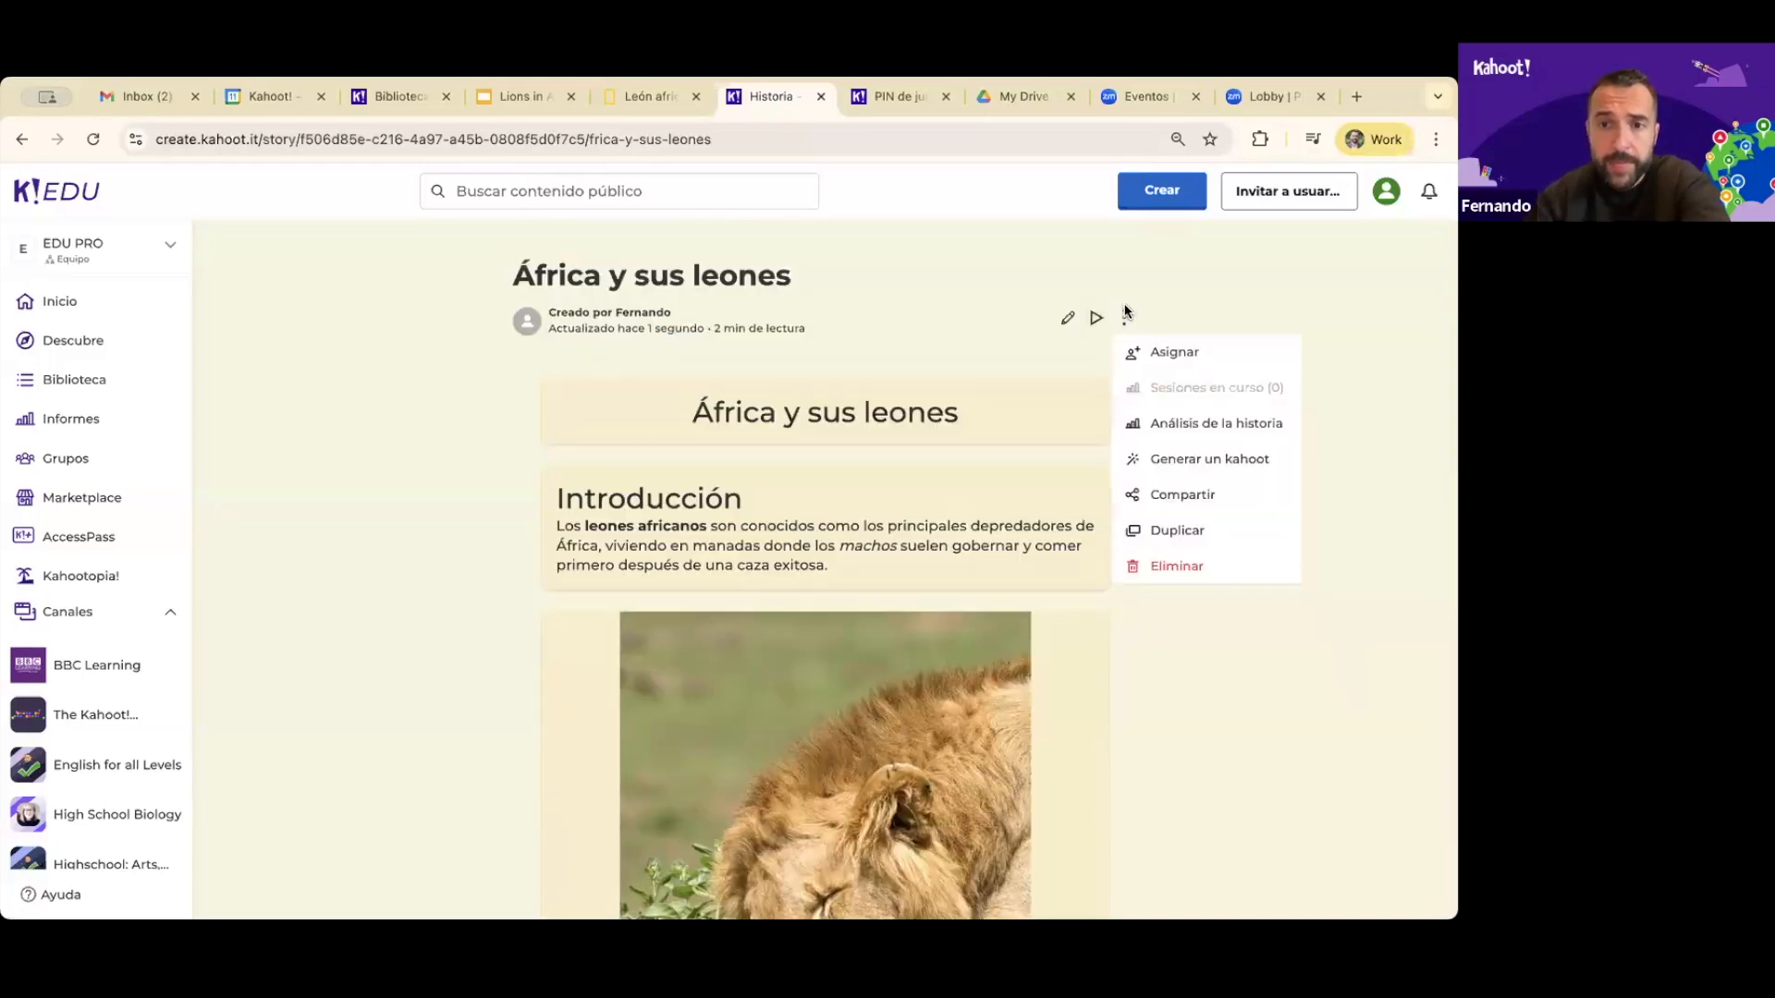
left_click(1188, 460)
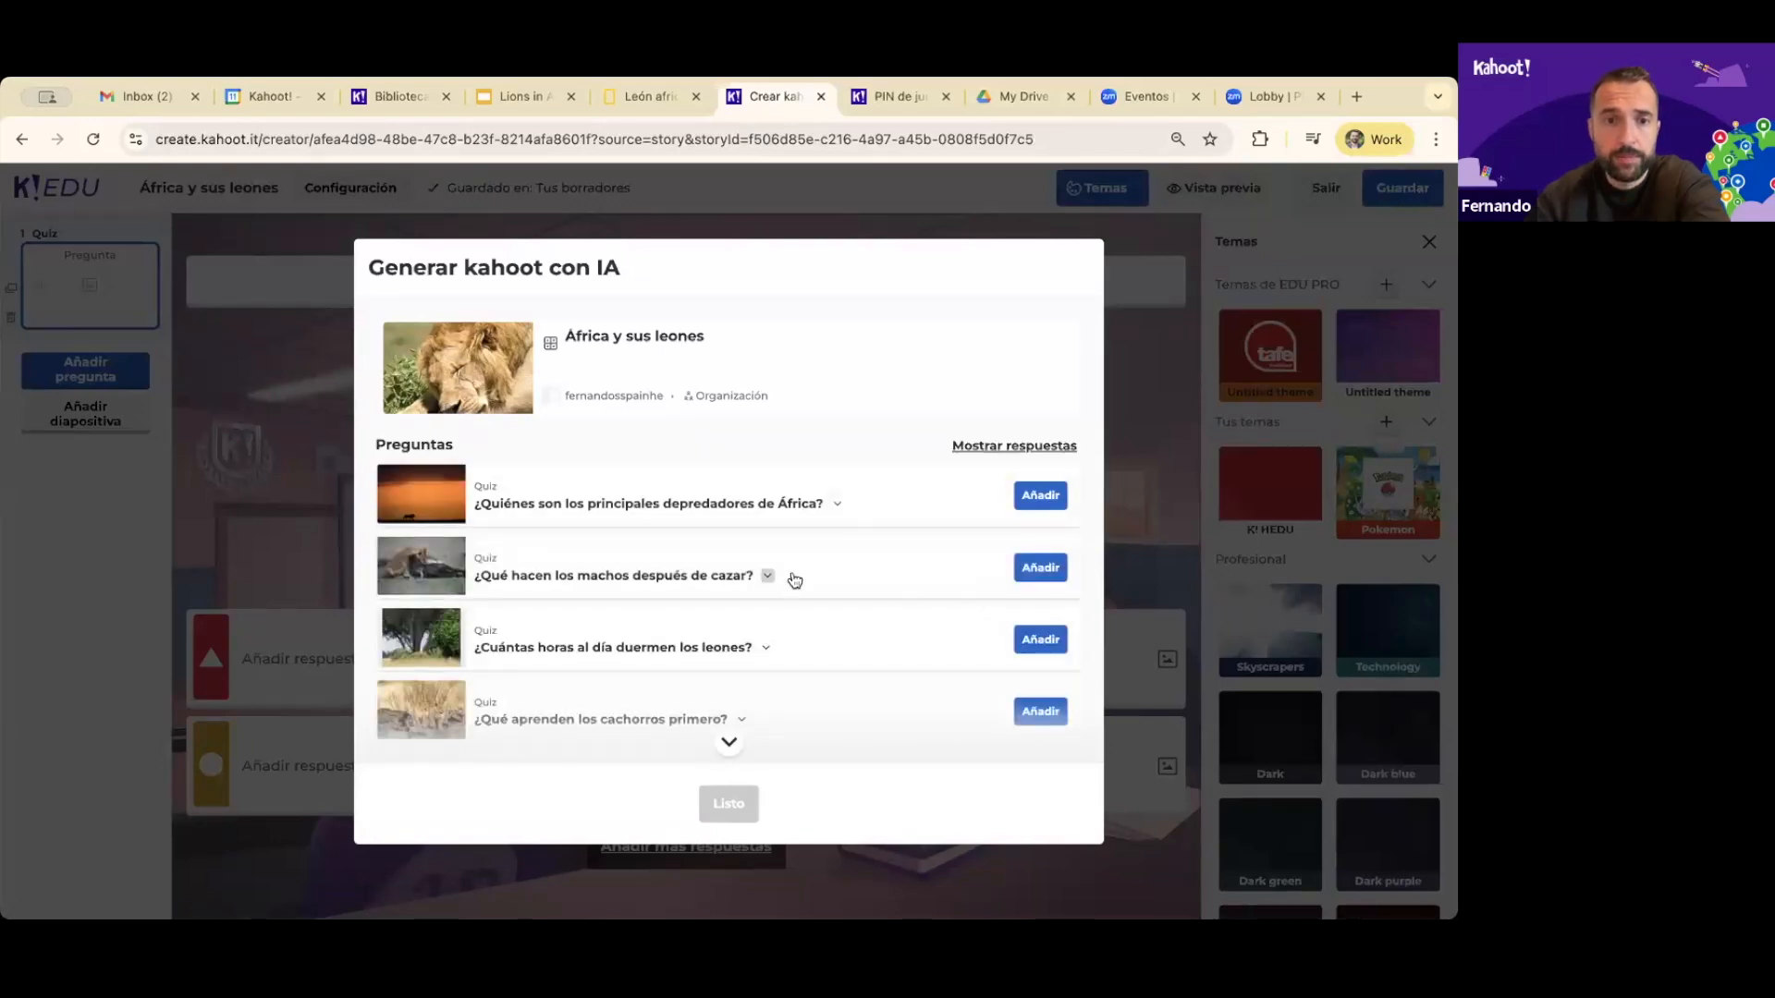
Add all eight AI-generated questions from the África y sus leones story to the kahoot and finish the selection
scroll(794, 580, "down", 3)
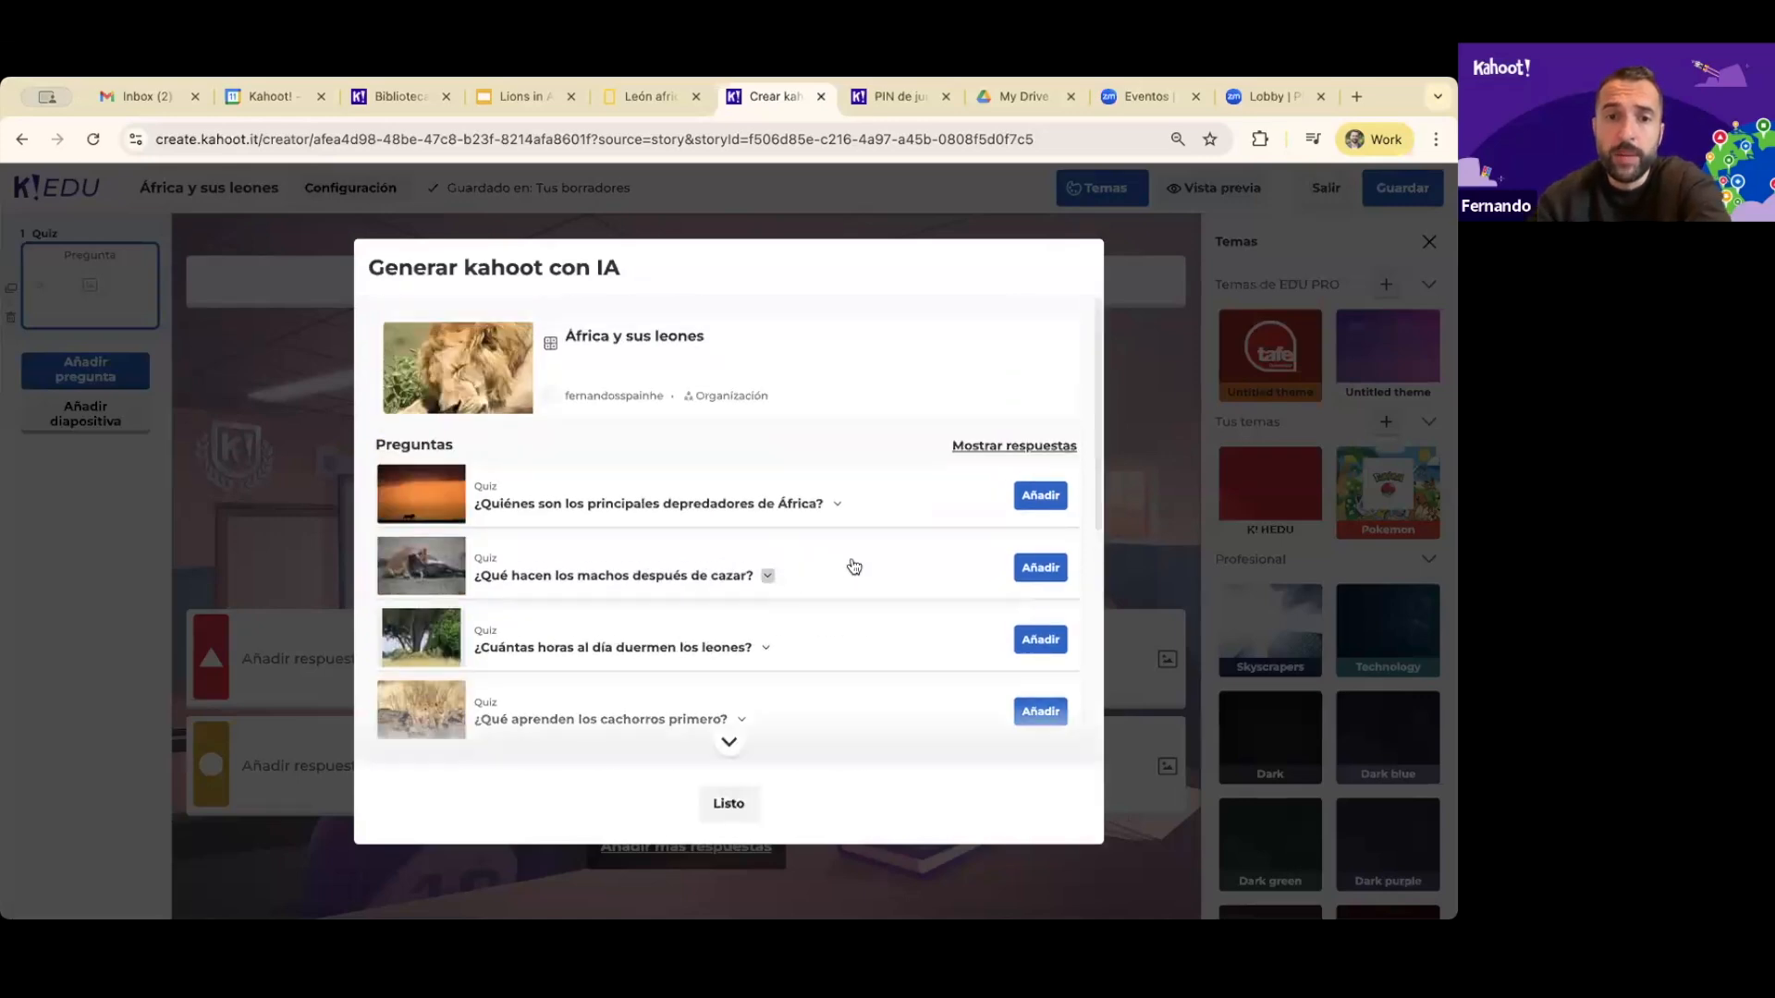
left_click(1029, 504)
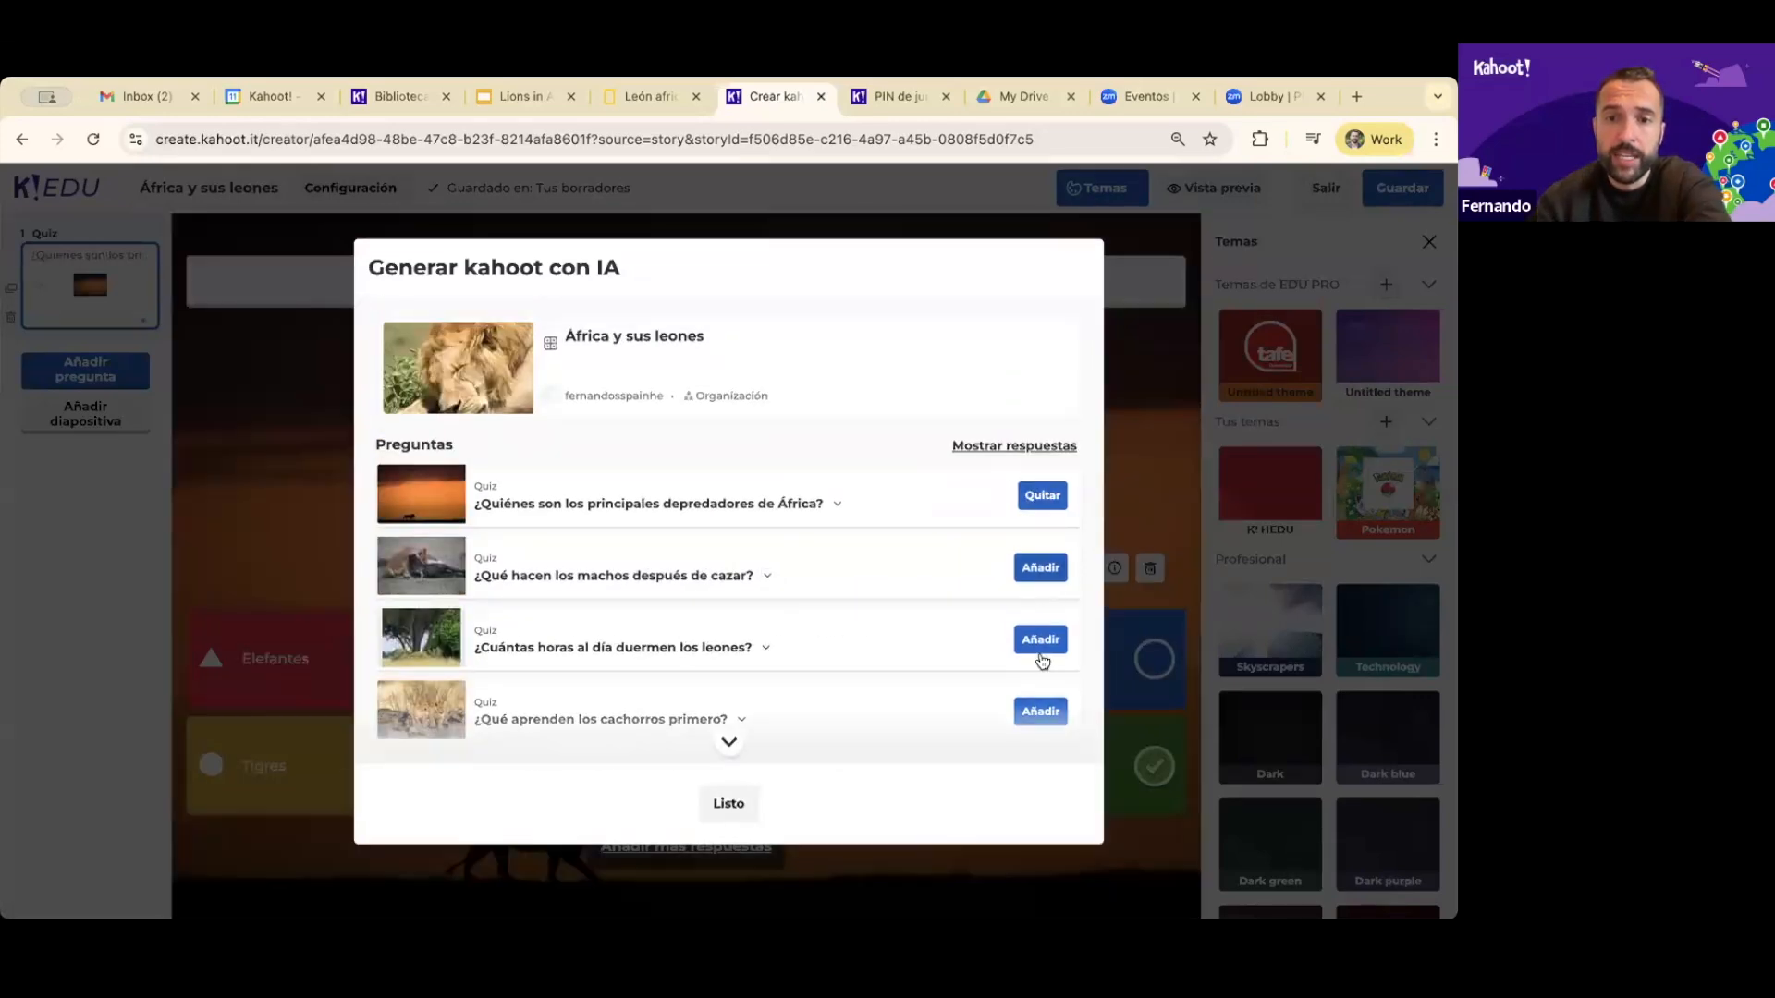
left_click(1042, 570)
left_click(1048, 645)
left_click(1040, 712)
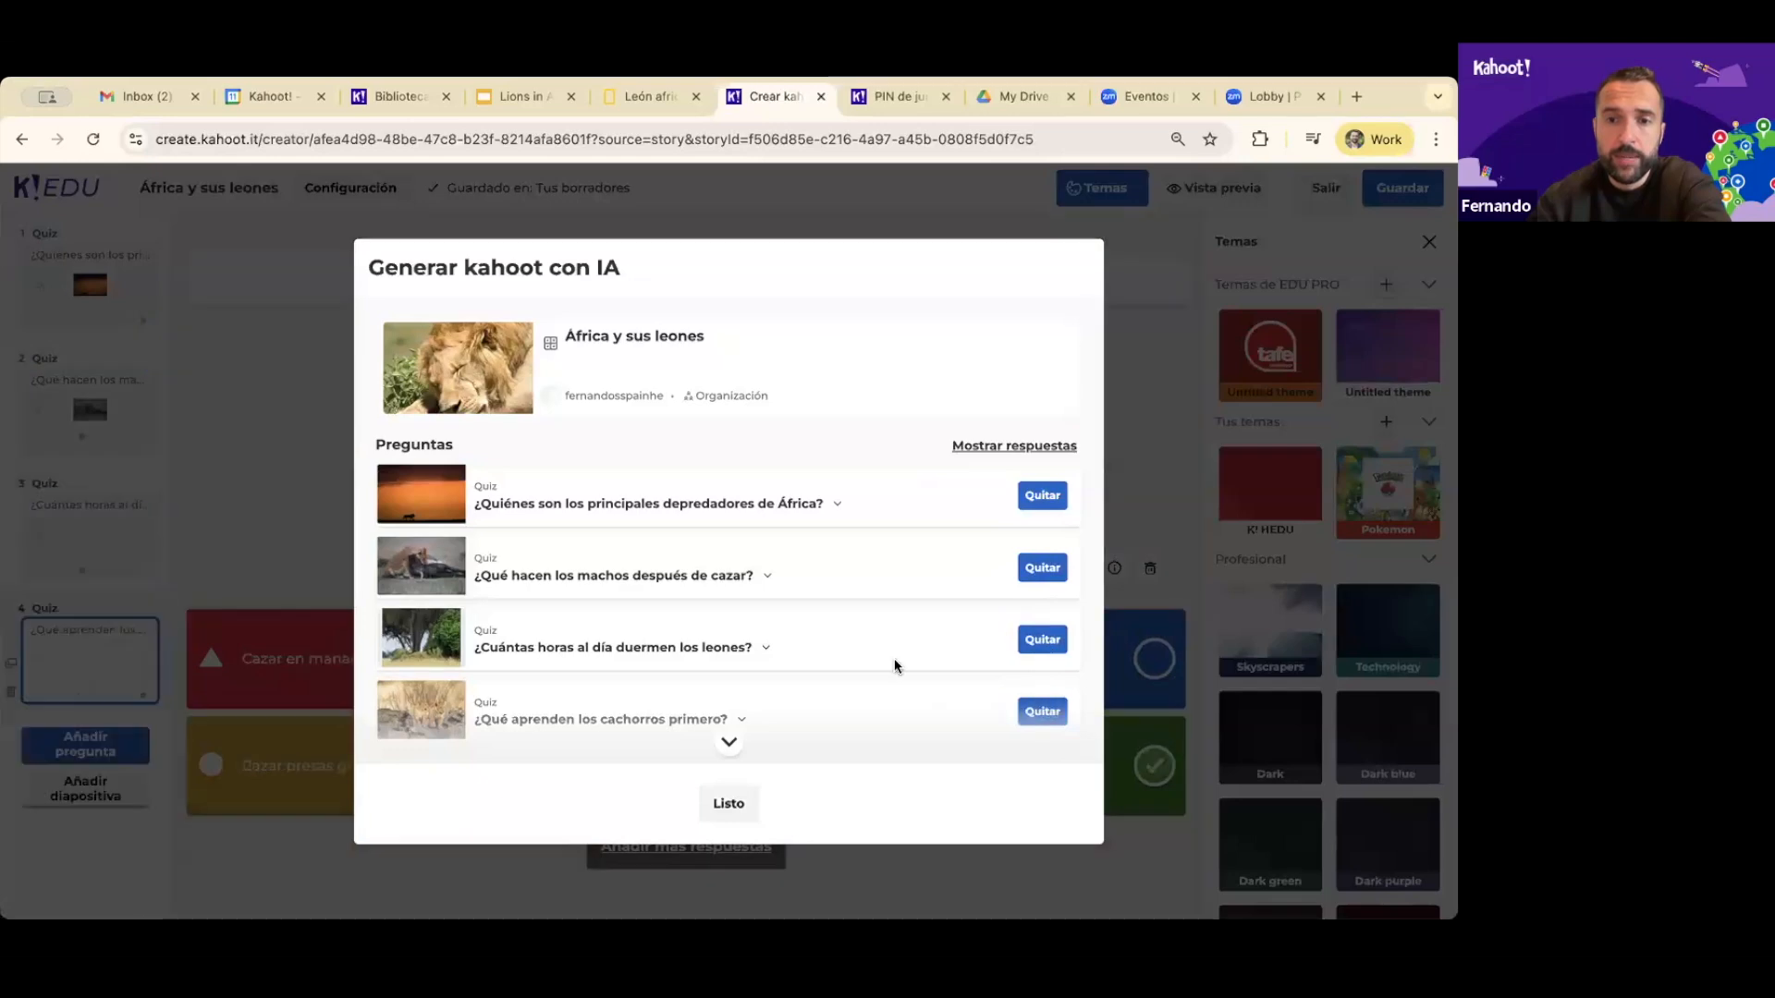
scroll(895, 657, "down", 3)
left_click(1051, 608)
left_click(1032, 684)
left_click(1039, 752)
scroll(980, 666, "down", 3)
left_click(1039, 575)
left_click(730, 803)
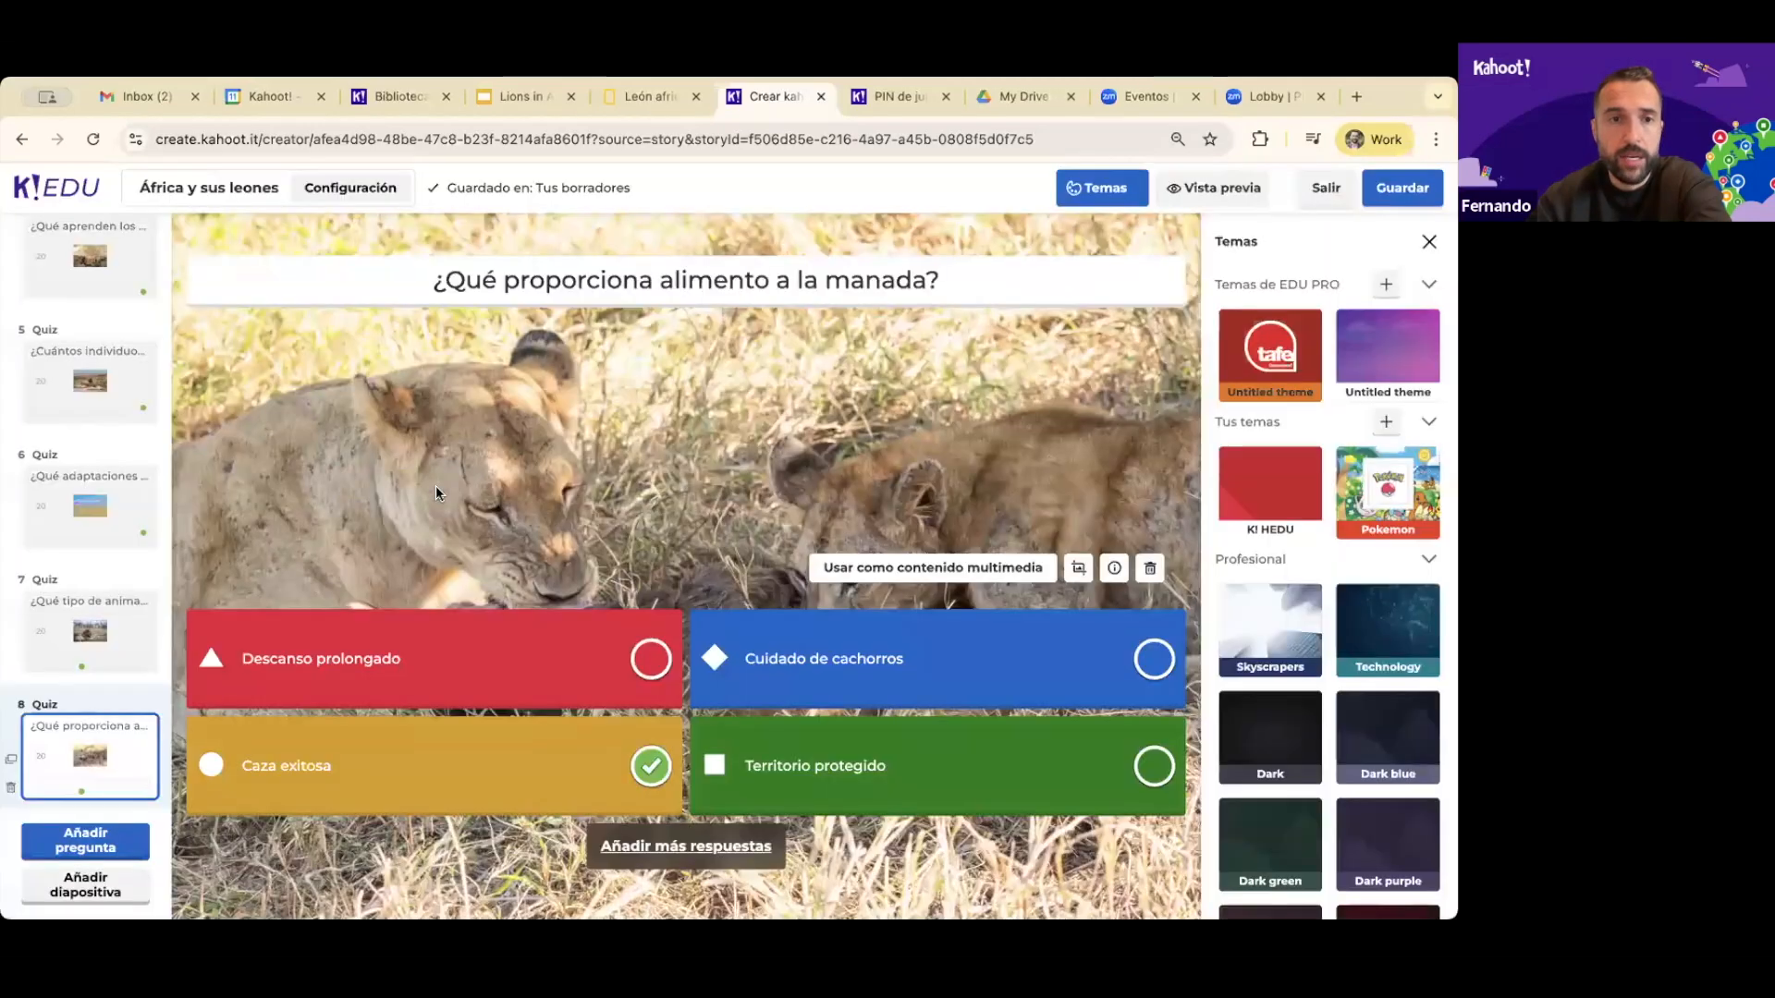
Title the kahoot "África y sus leones - historia" in its settings and save it to the library
left_click(148, 280)
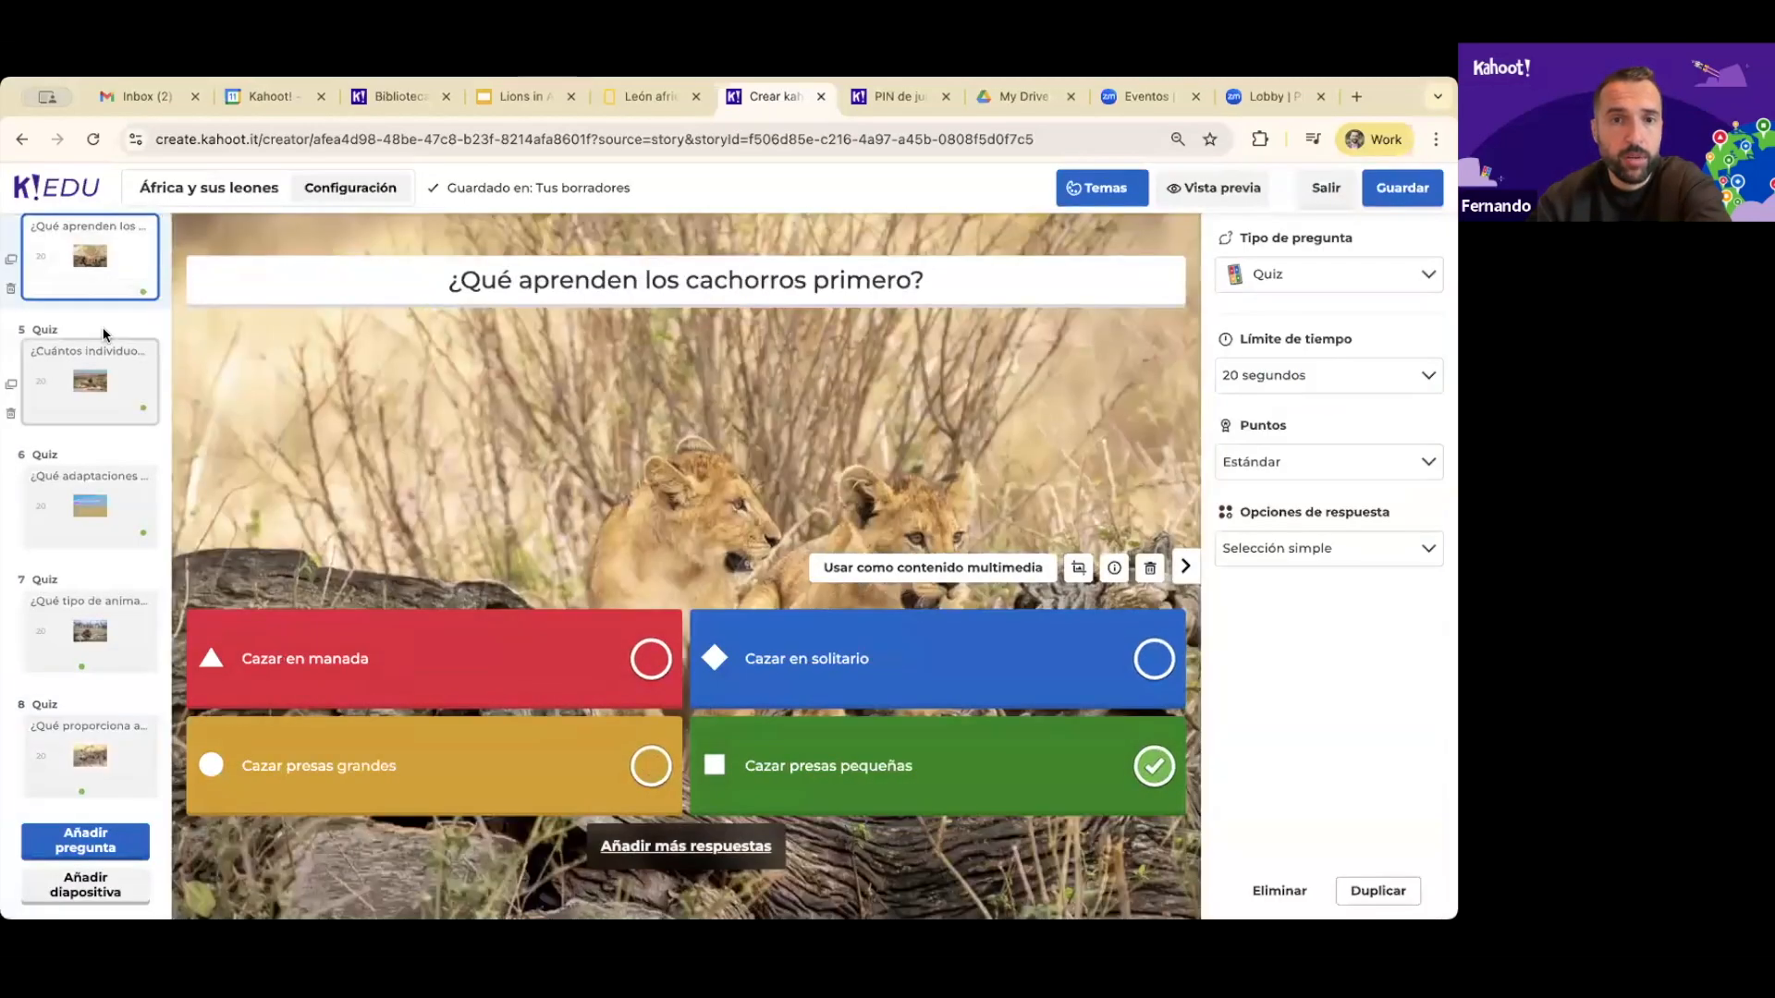
scroll(103, 327, "up", 4)
left_click(103, 282)
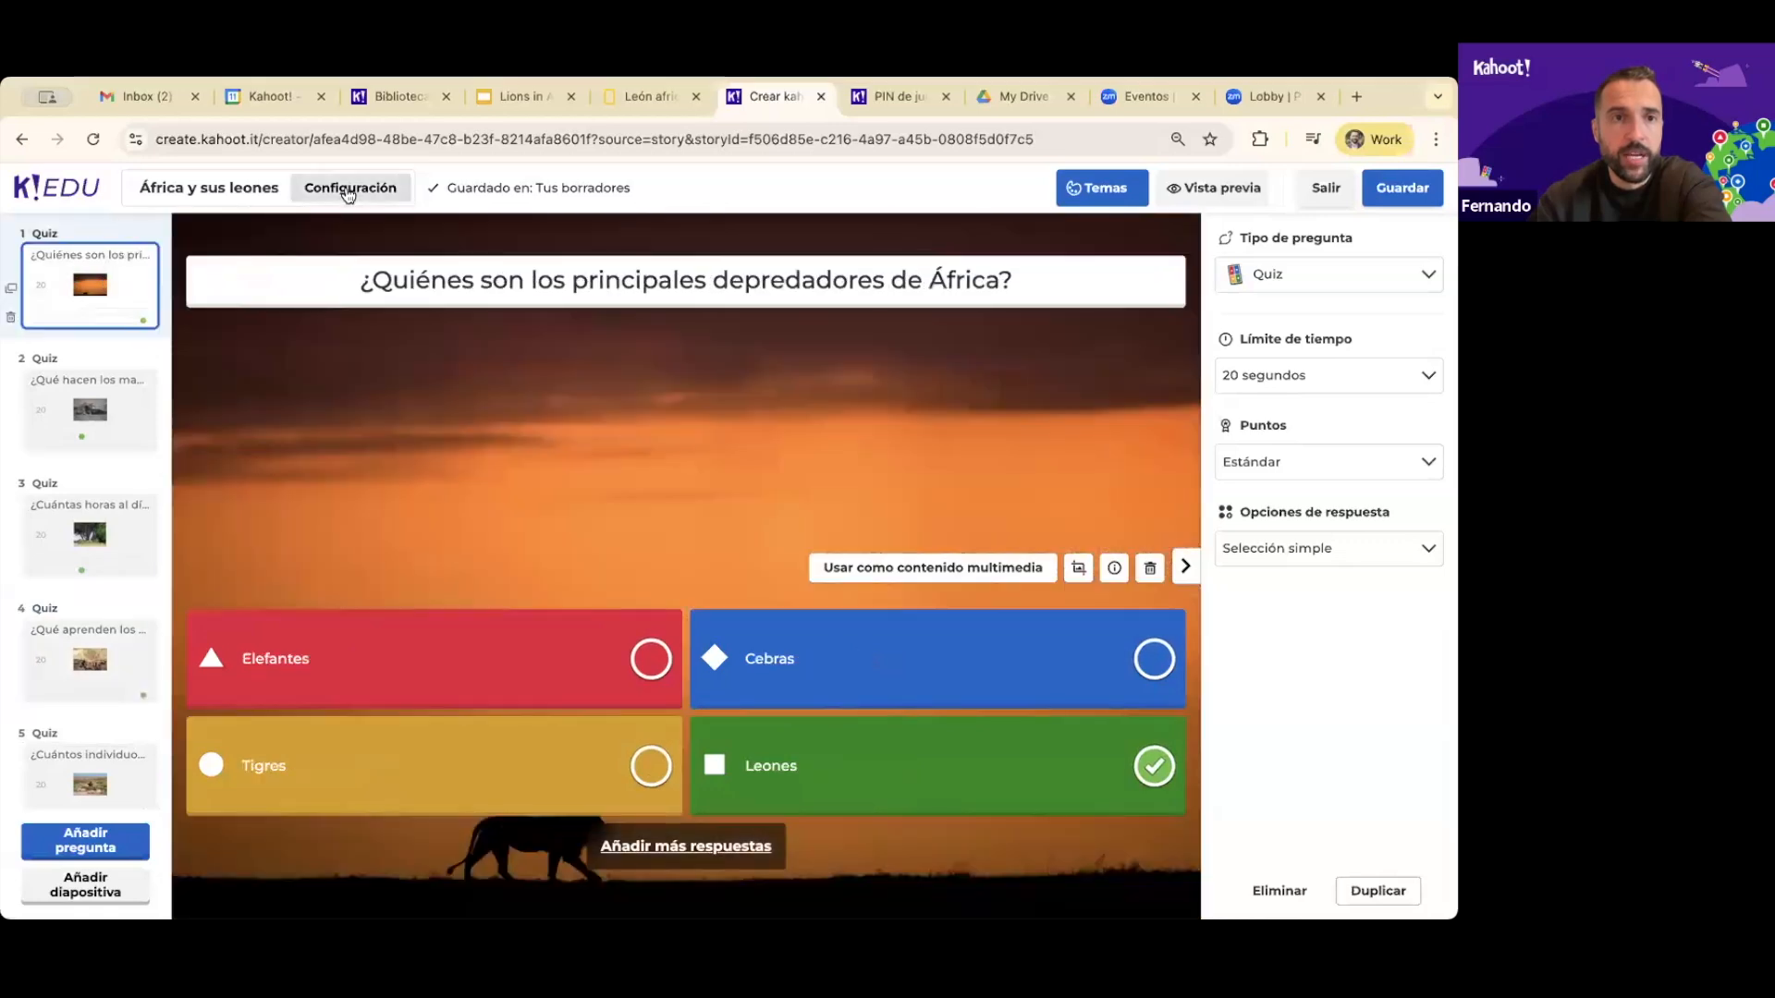
left_click(349, 194)
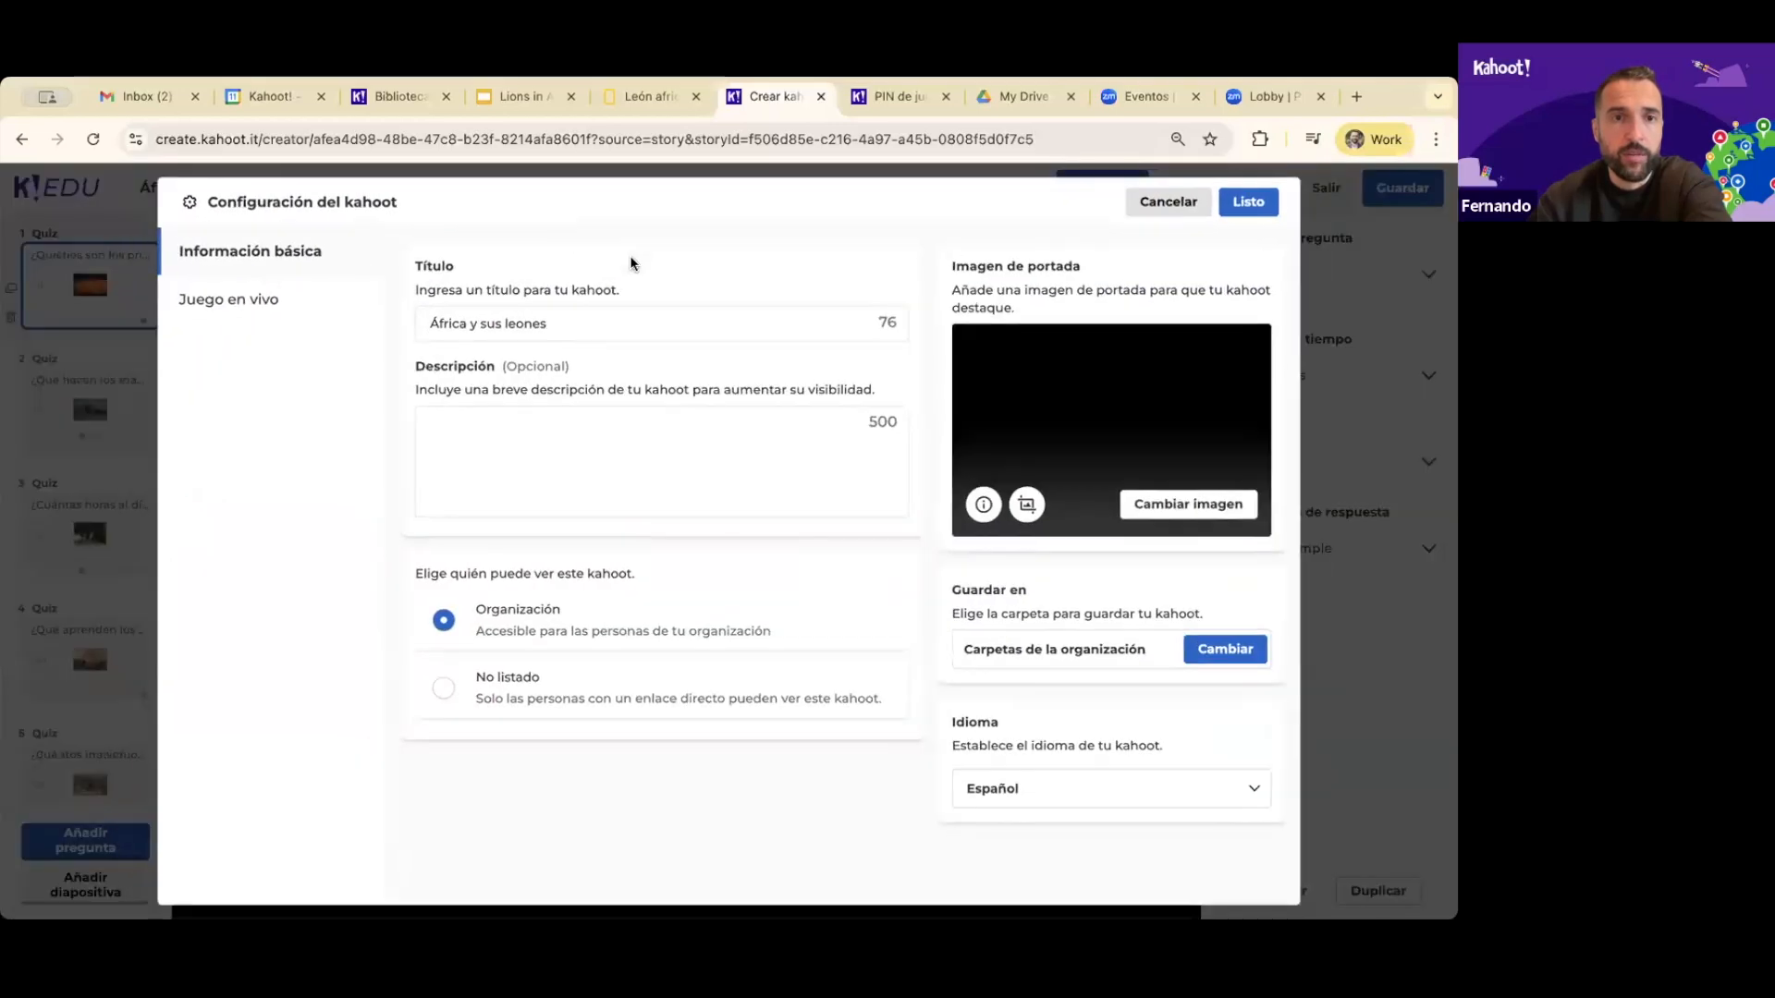
triple_click(760, 333)
left_click(767, 329)
type("- historia")
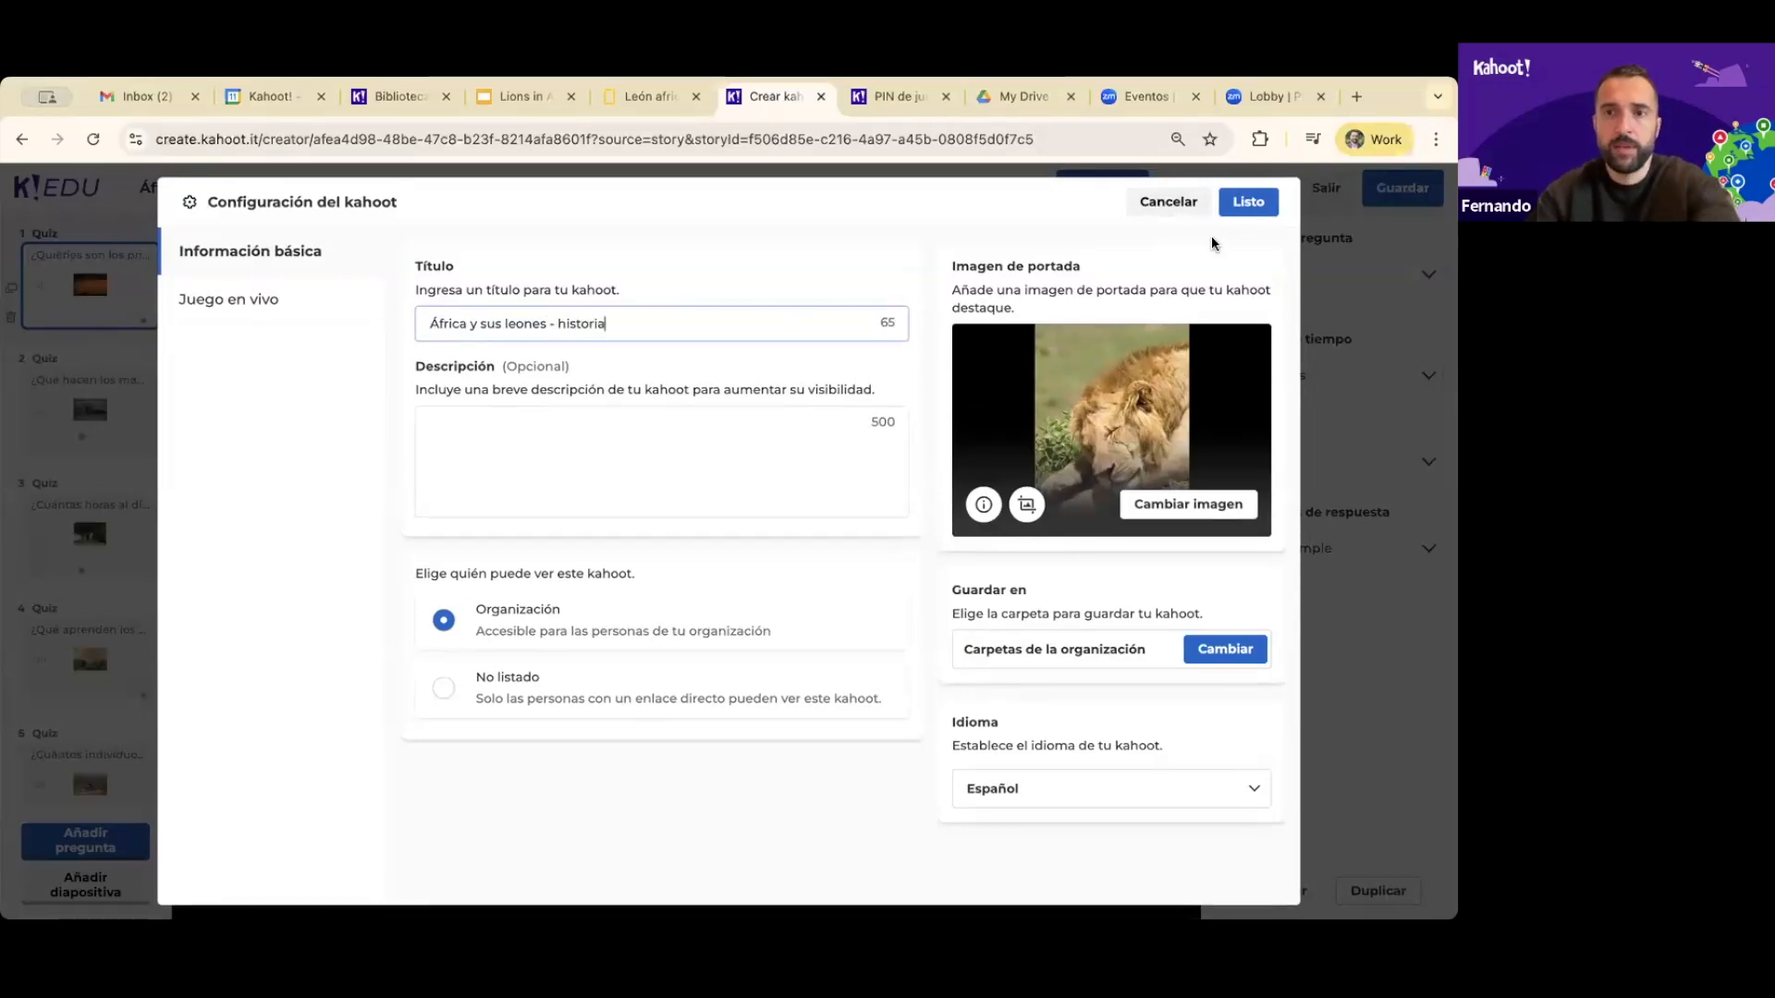
left_click(1248, 202)
left_click(1403, 187)
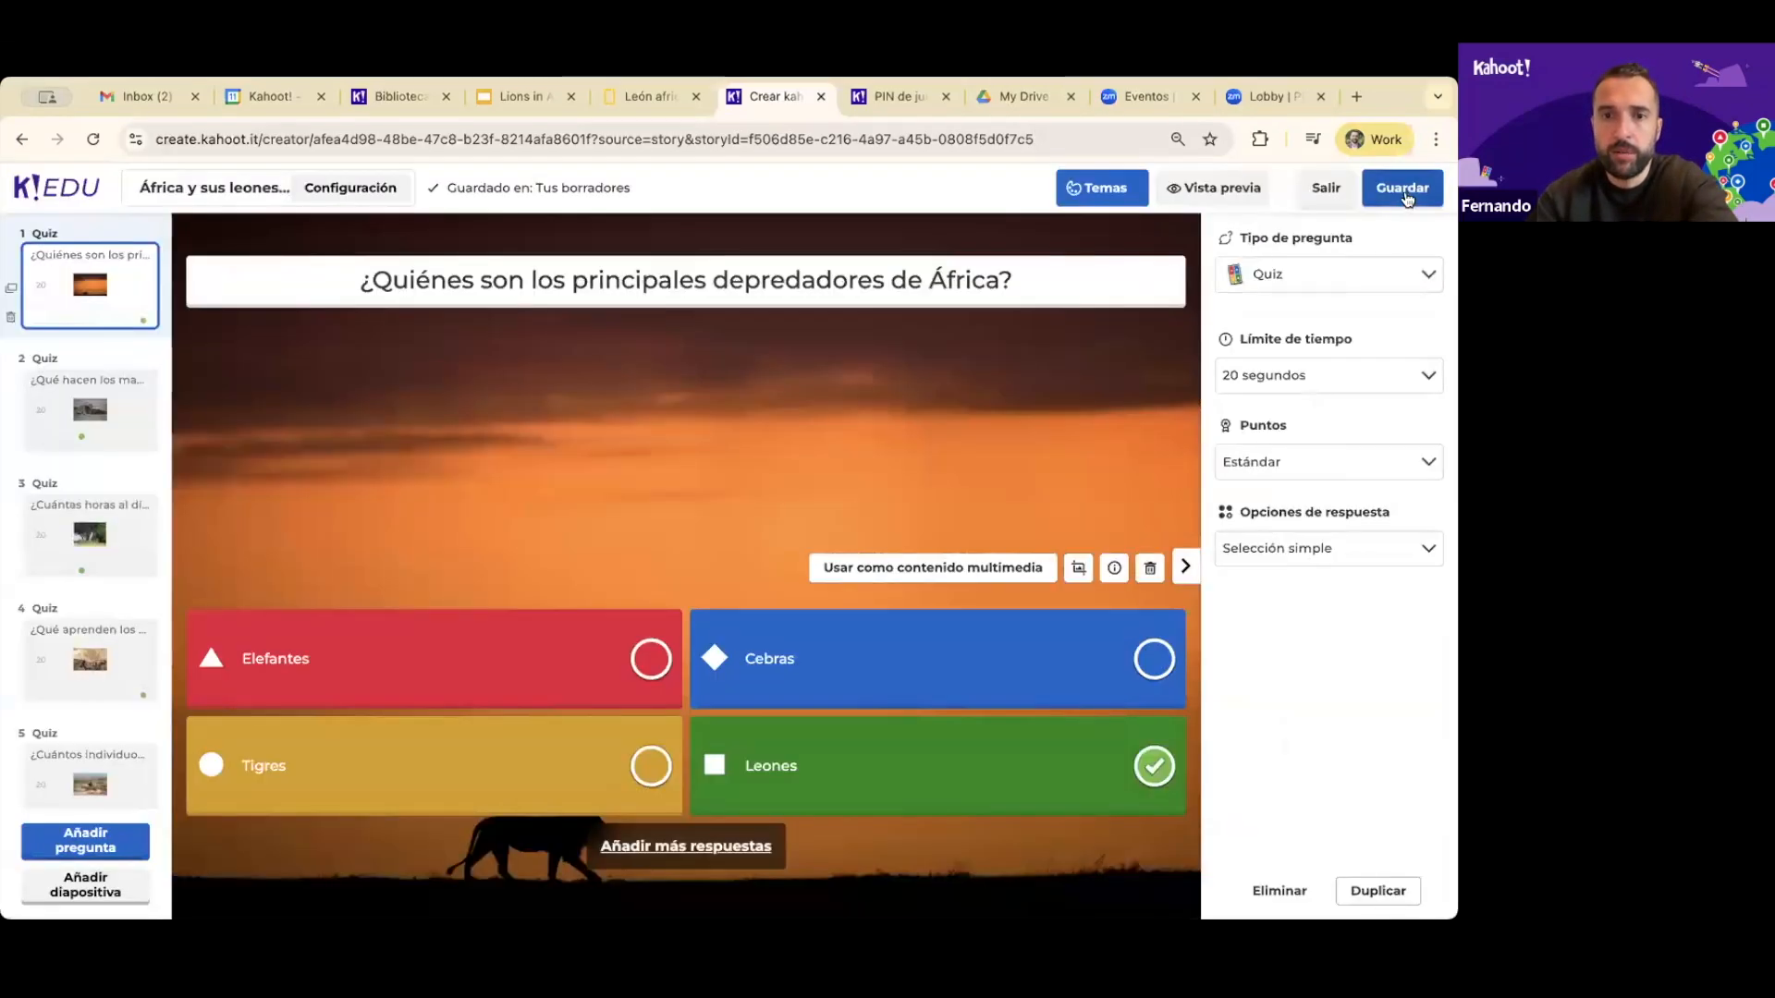
left_click(793, 734)
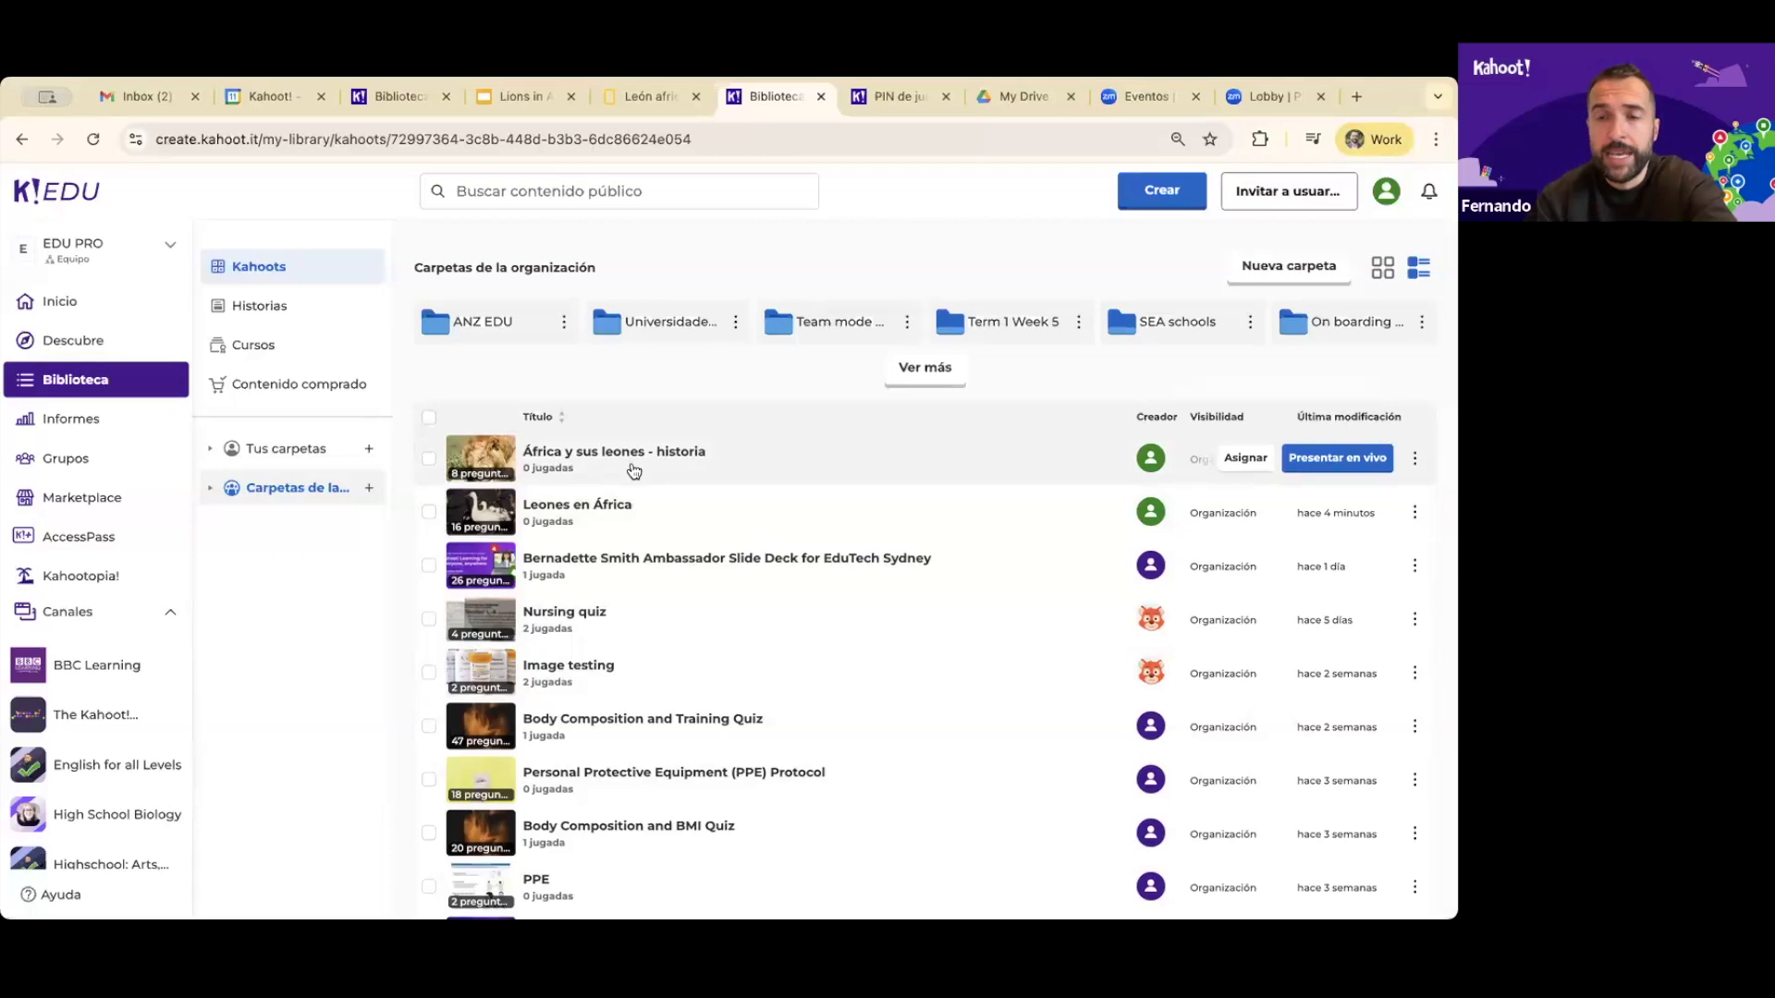
Start a new course and close its creator guide
left_click(1147, 209)
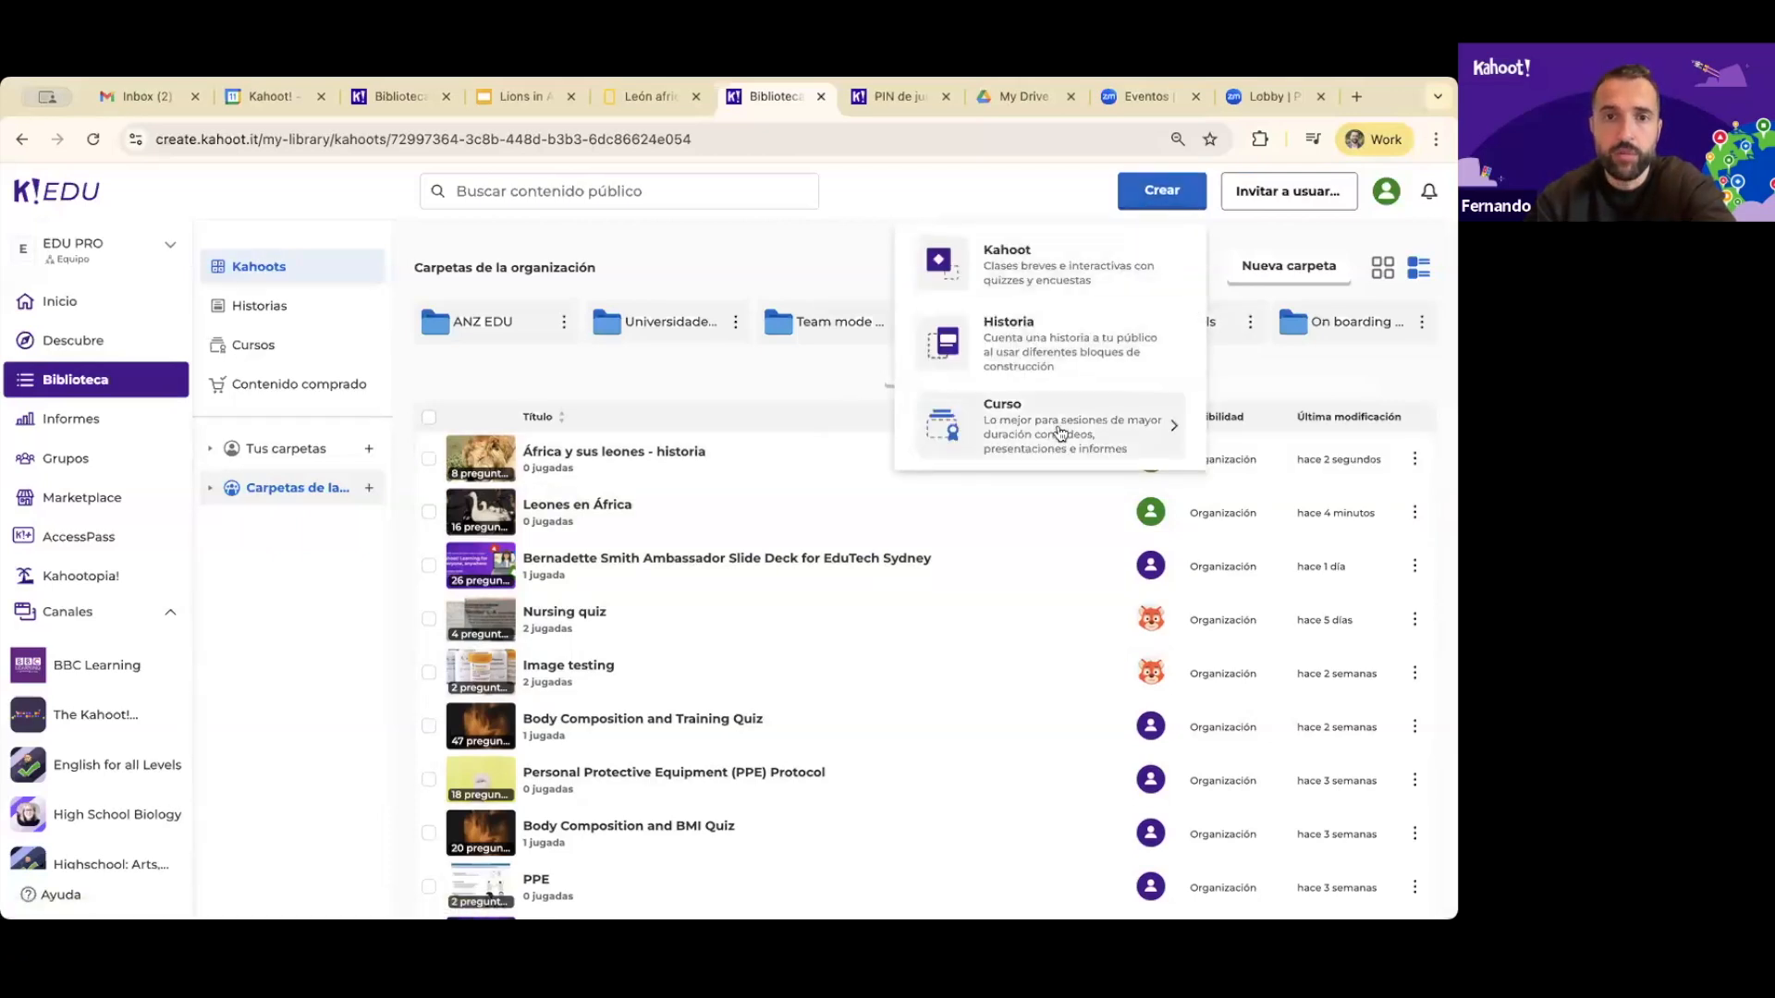
left_click(1061, 434)
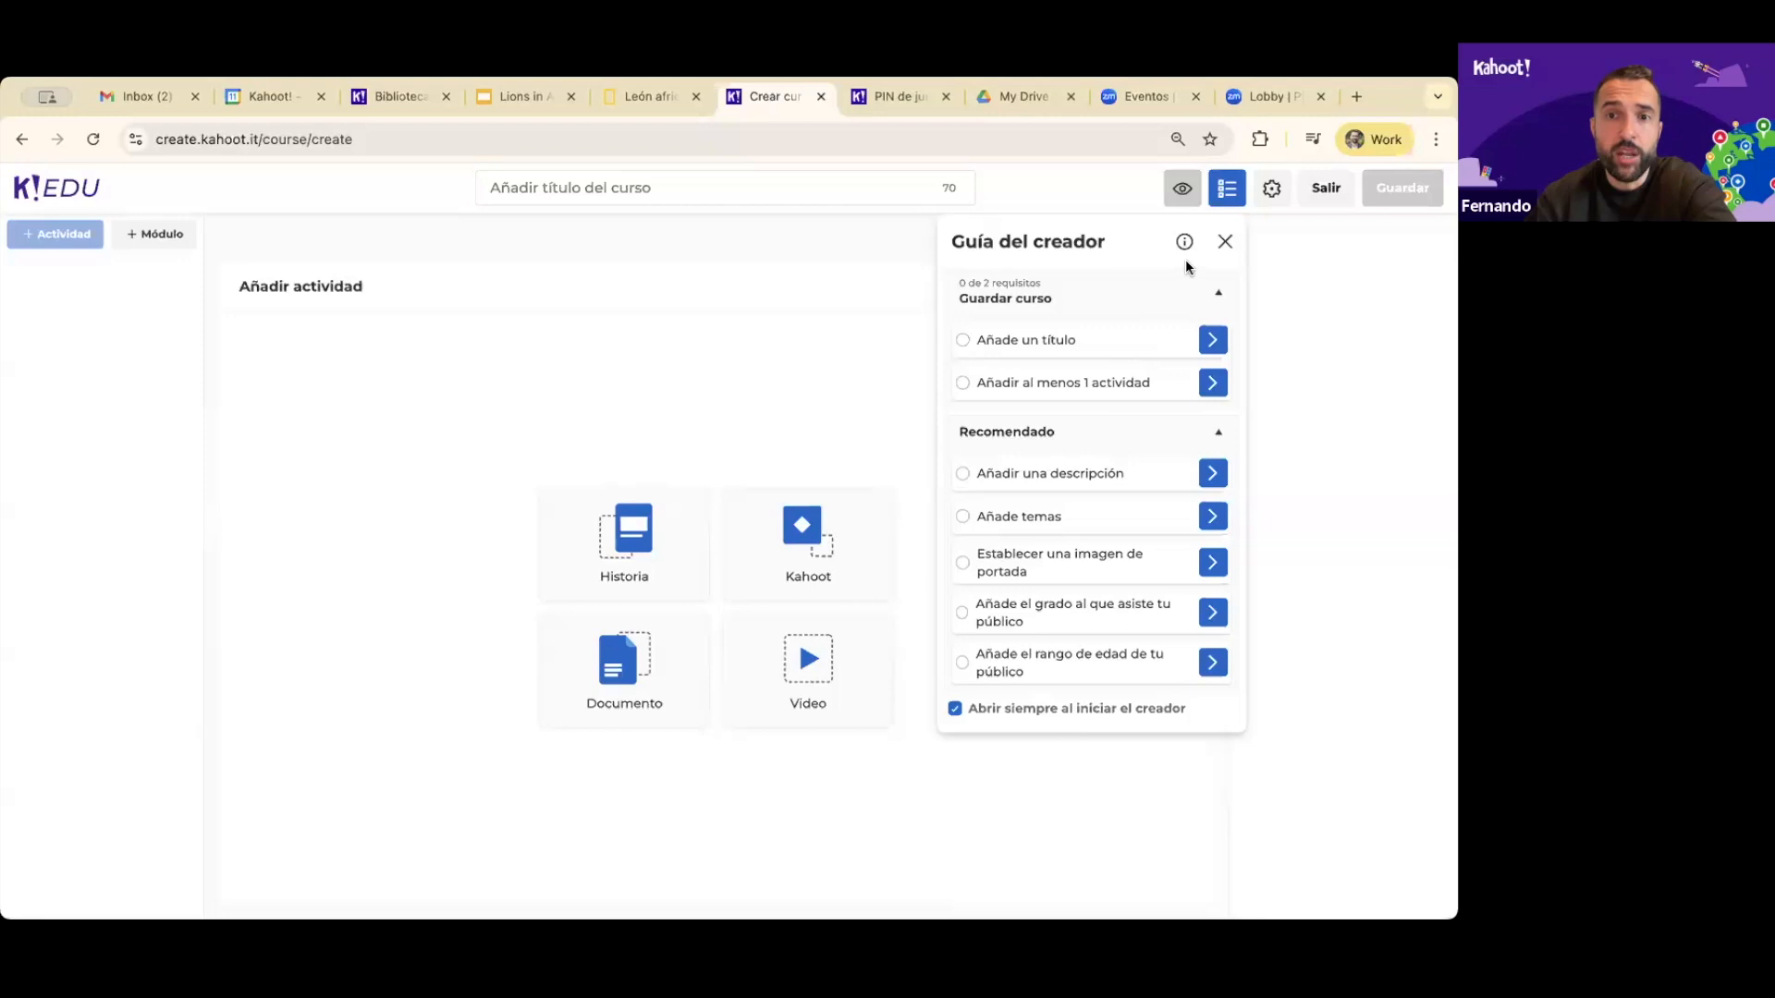
left_click(1228, 188)
left_click(1226, 189)
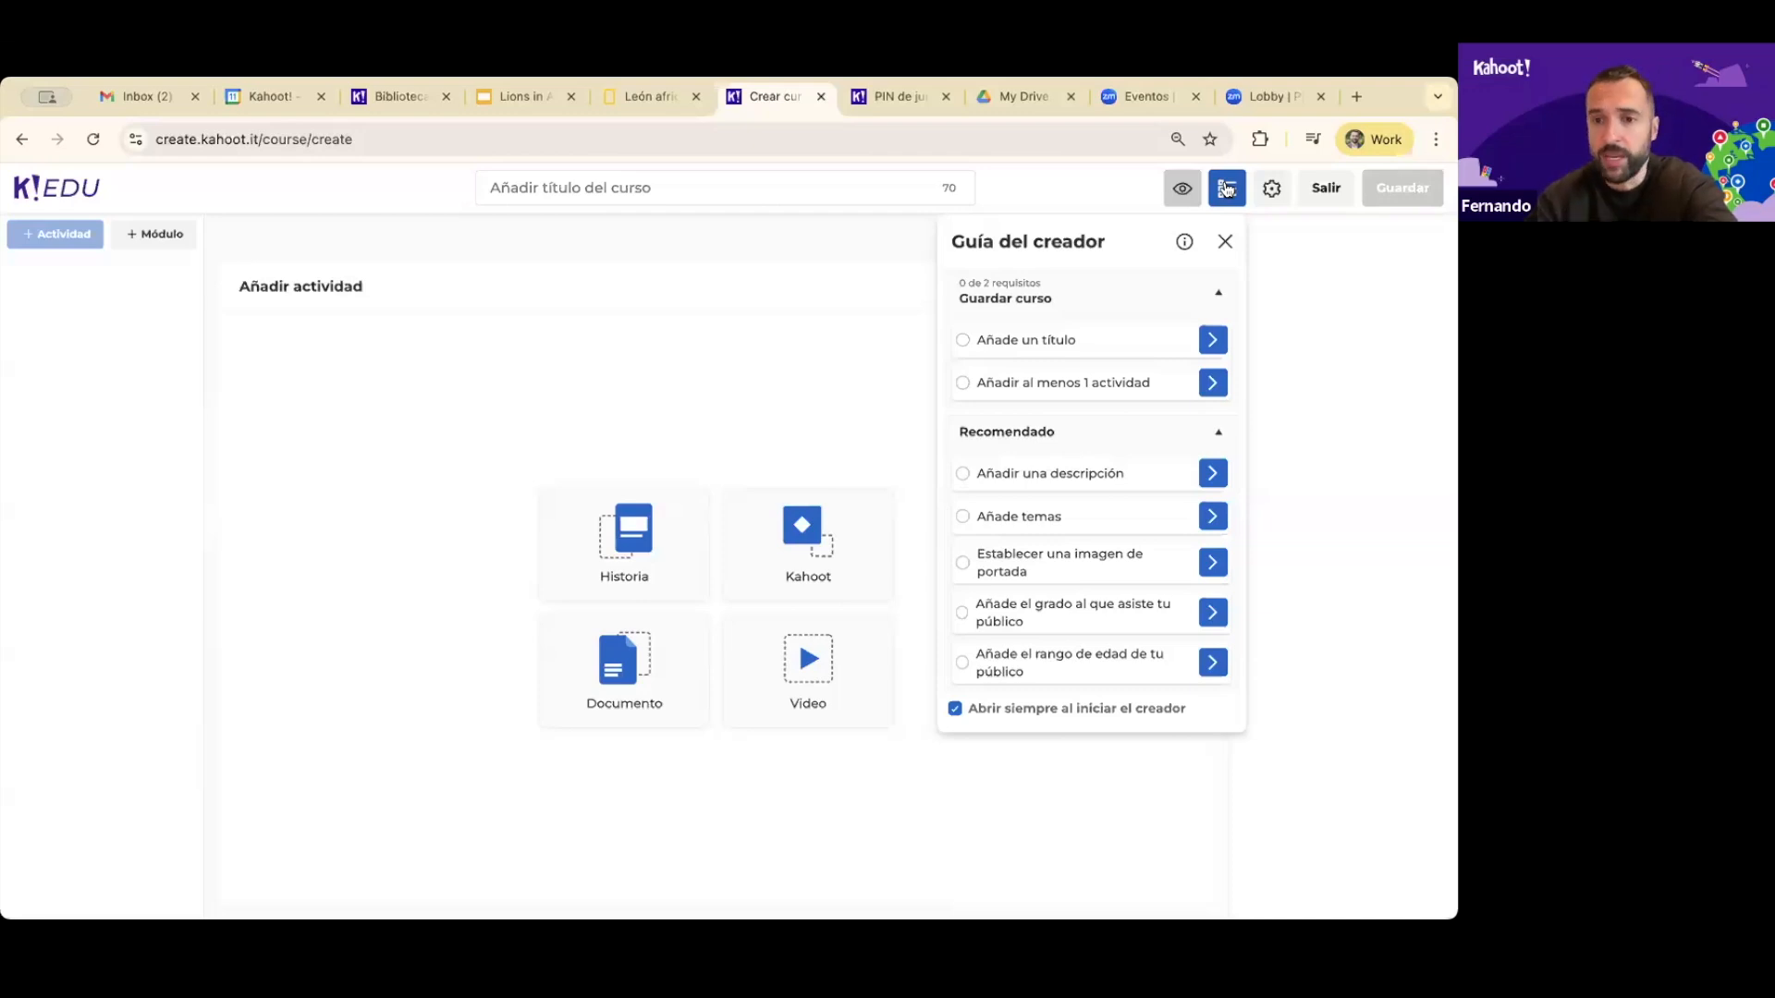
left_click(1227, 188)
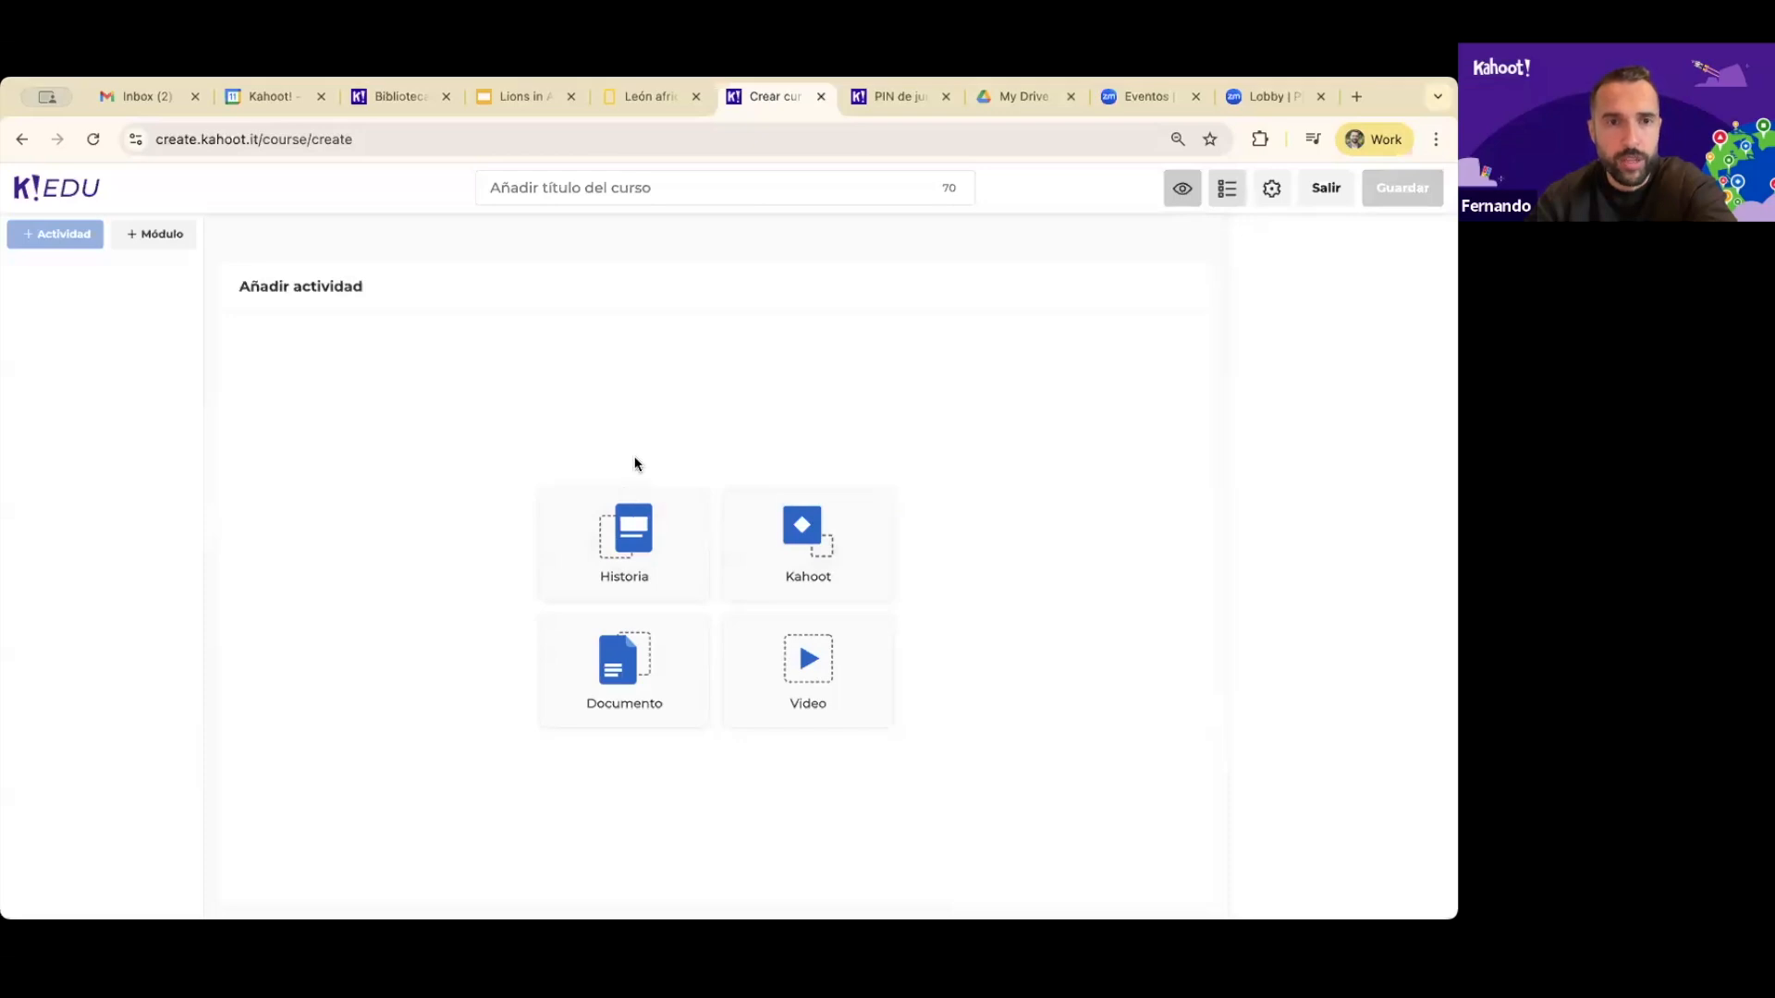
Title the new course "Leones en África"
left_click(641, 188)
type("Leo")
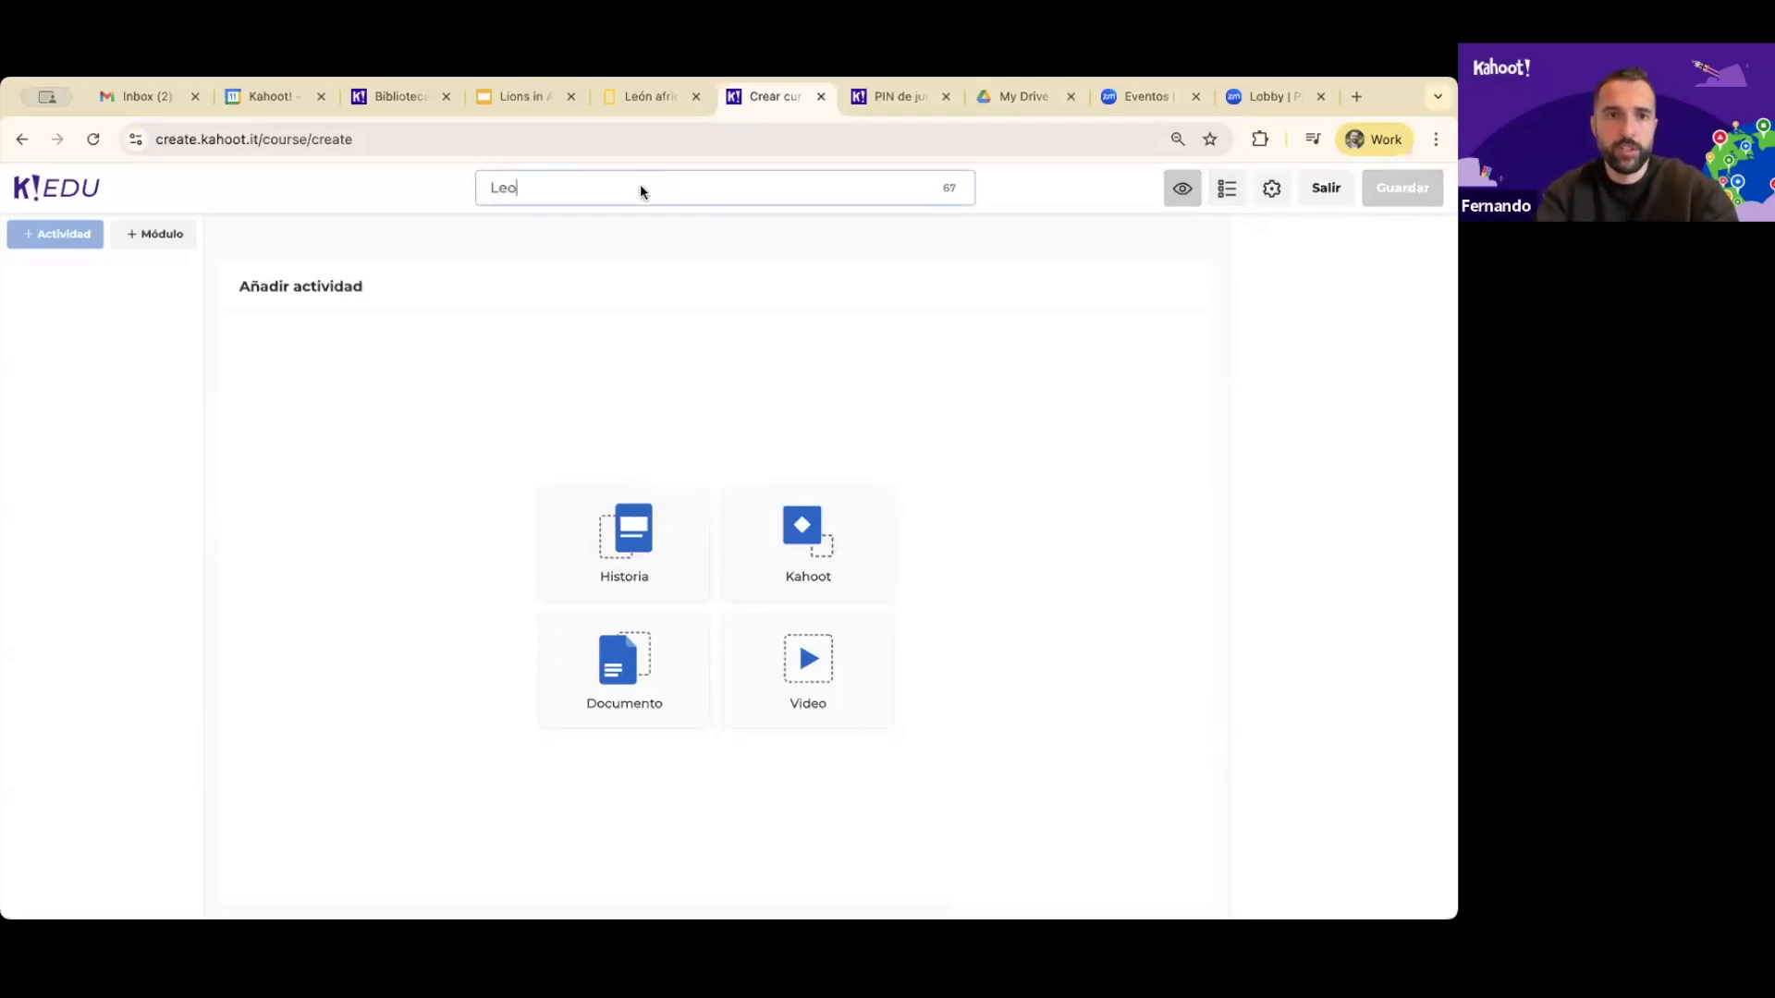
type("nes en Áf")
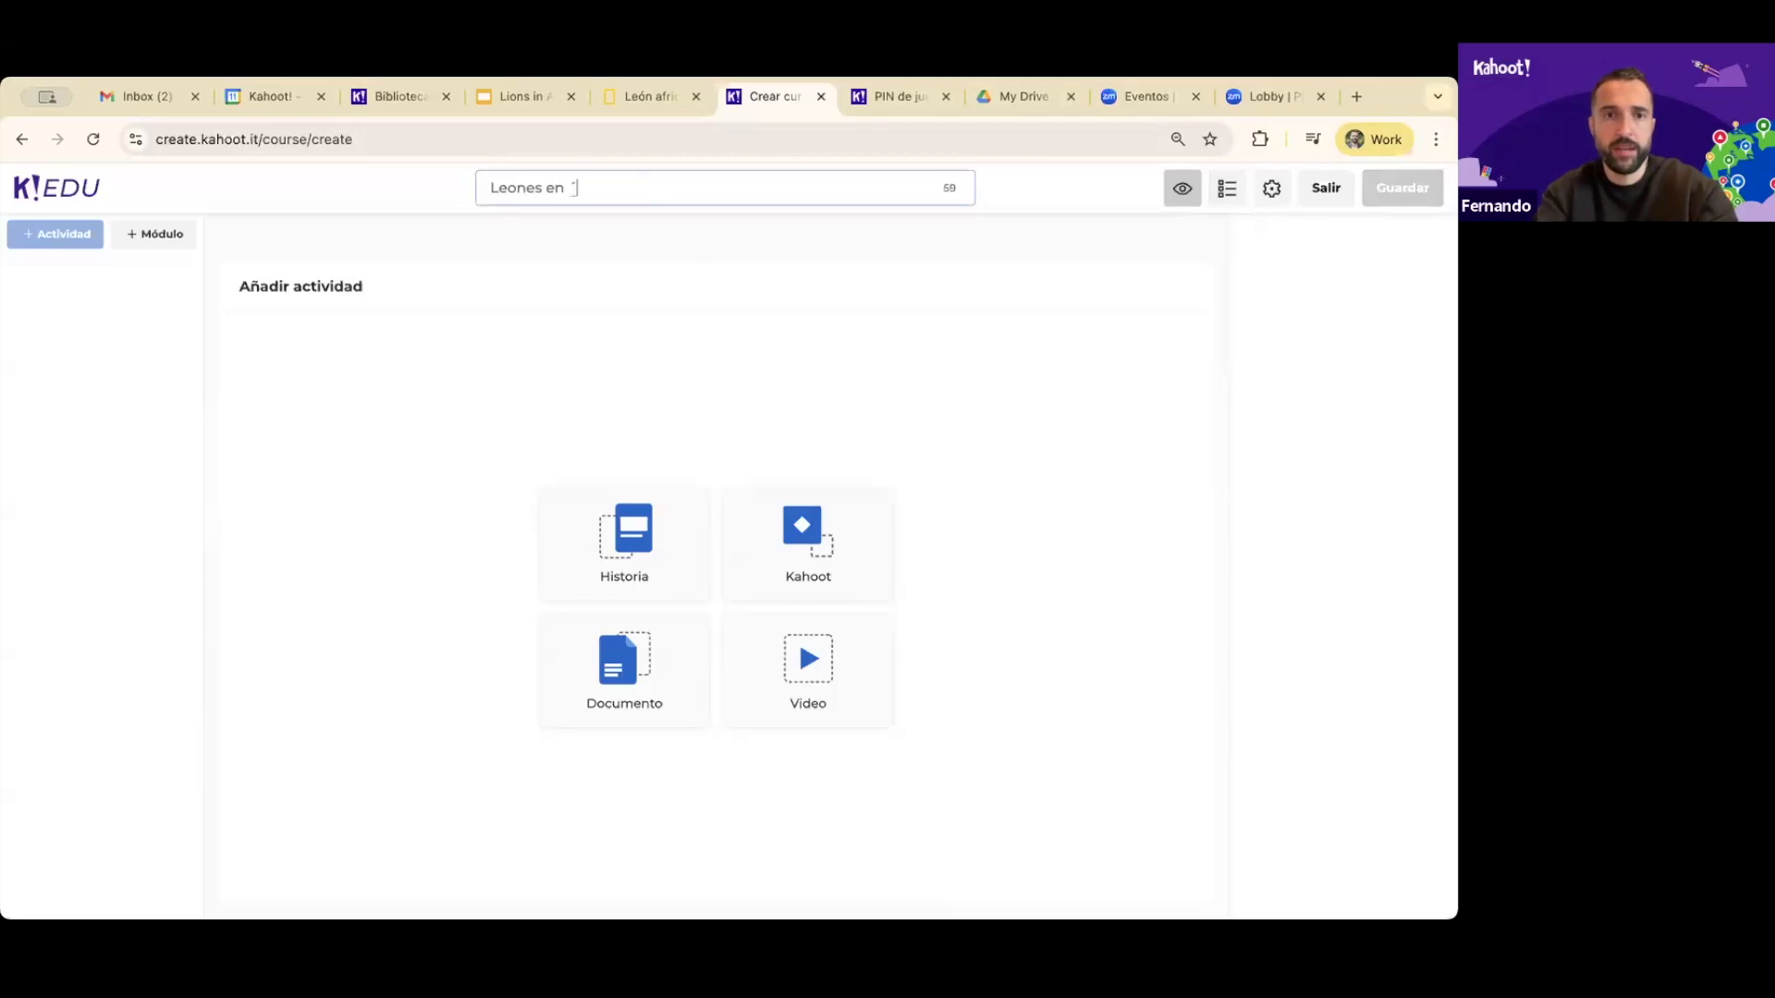
type("rica")
left_click(1016, 334)
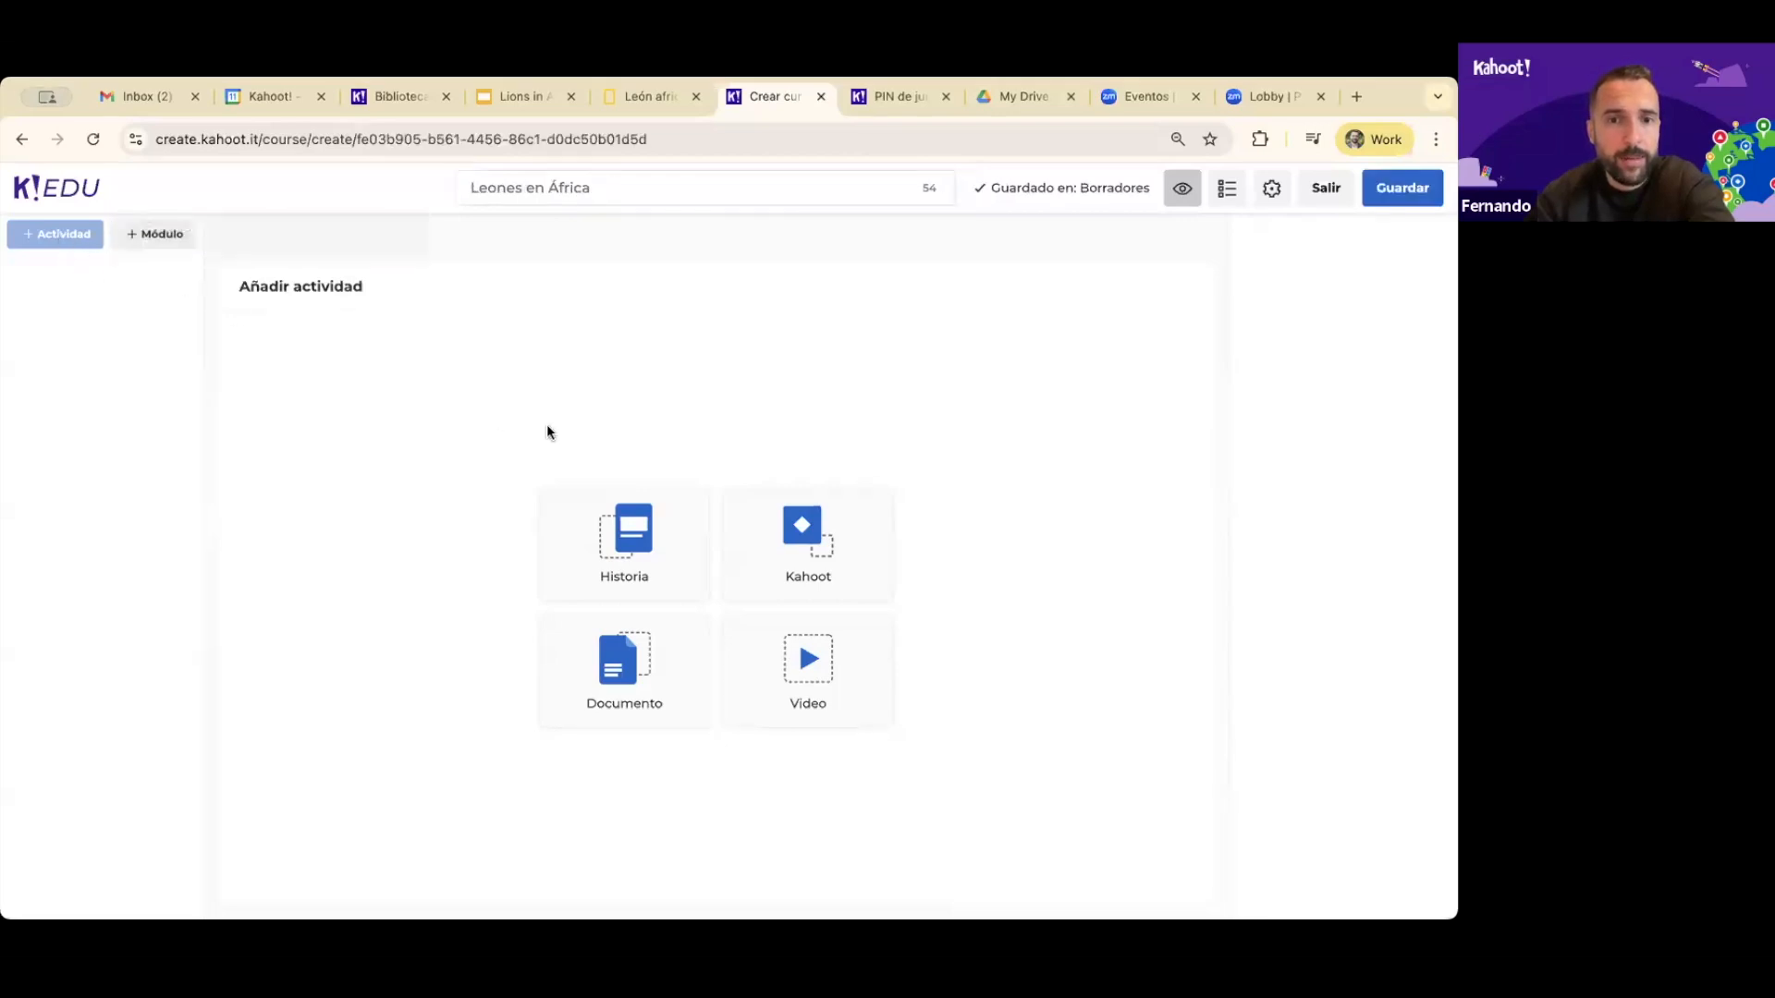
Add a first module titled "Historia de Leones" to the course
left_click(170, 242)
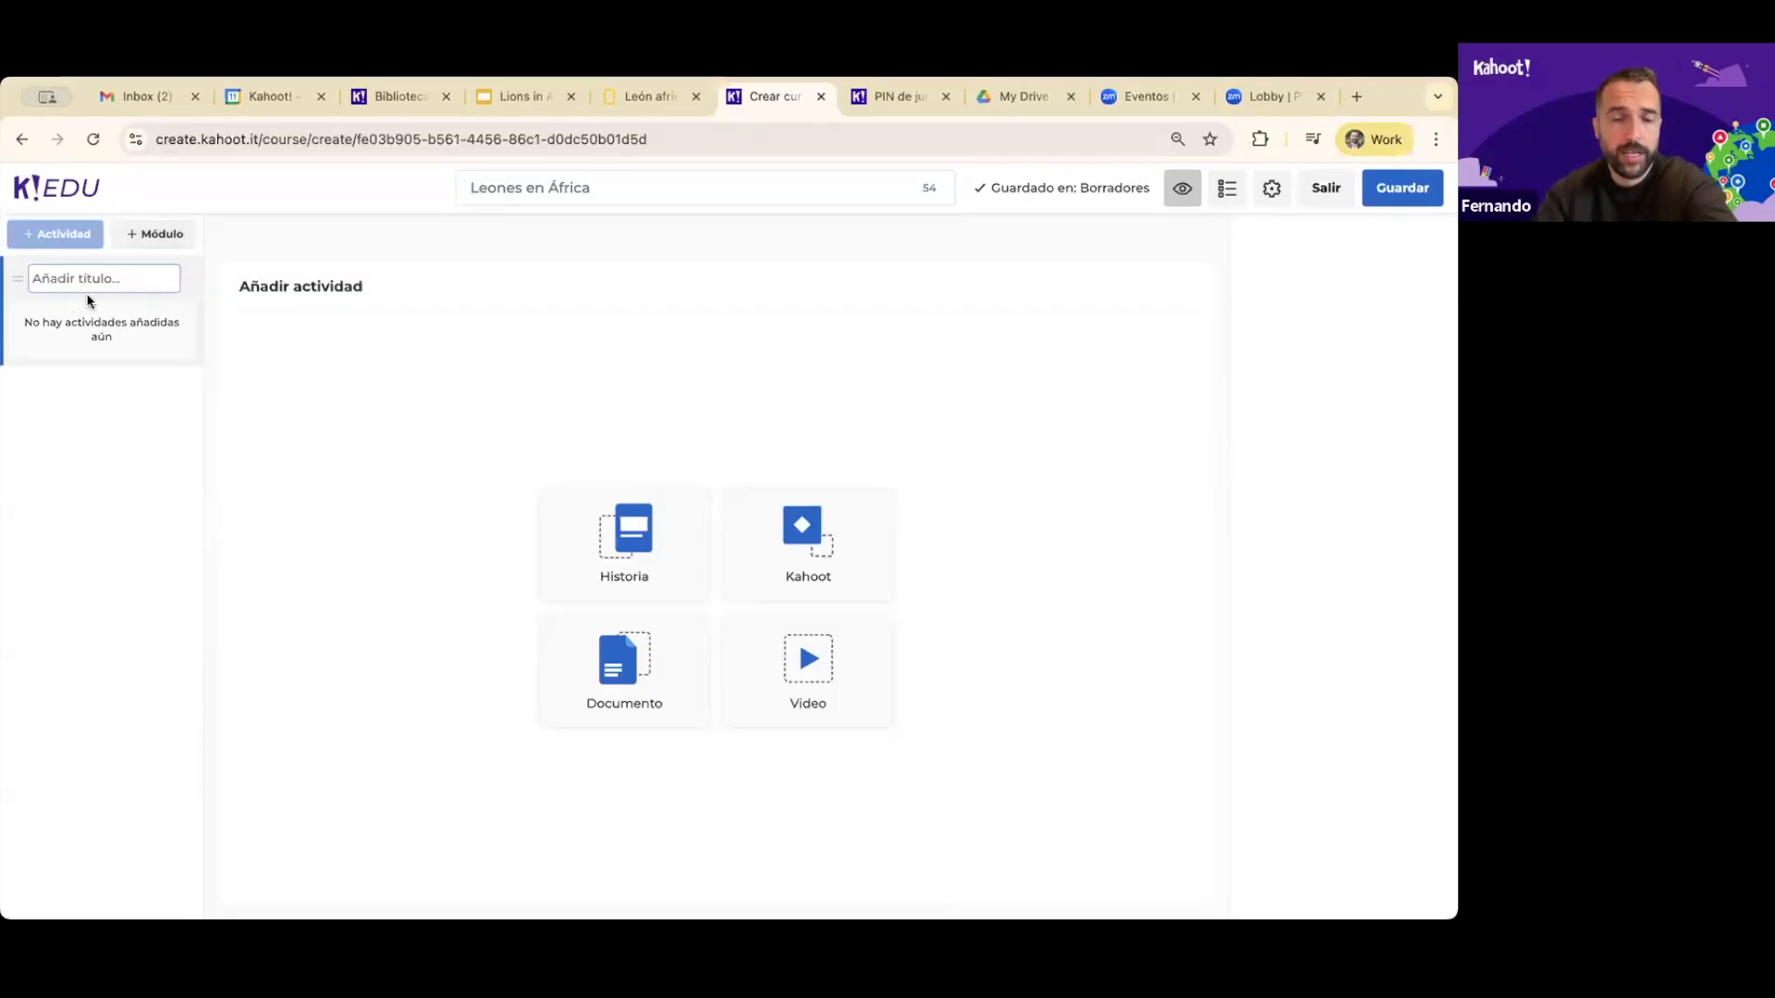
type("Historia de Leones")
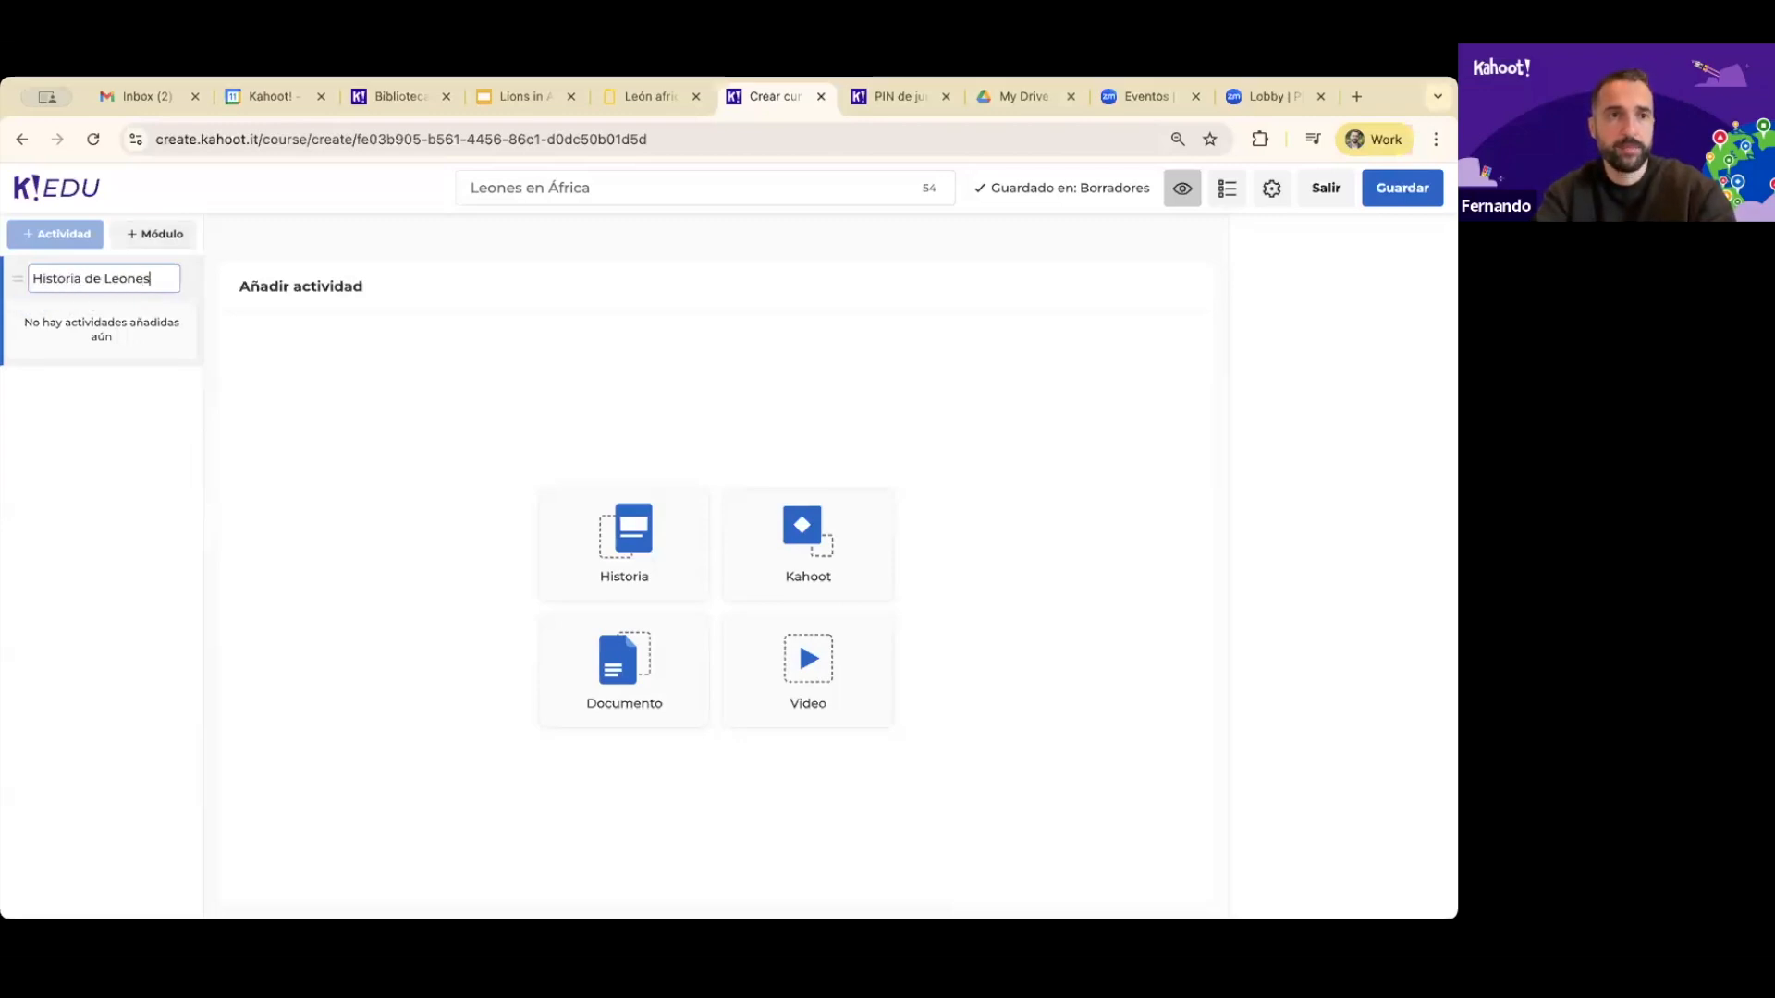
left_click(118, 347)
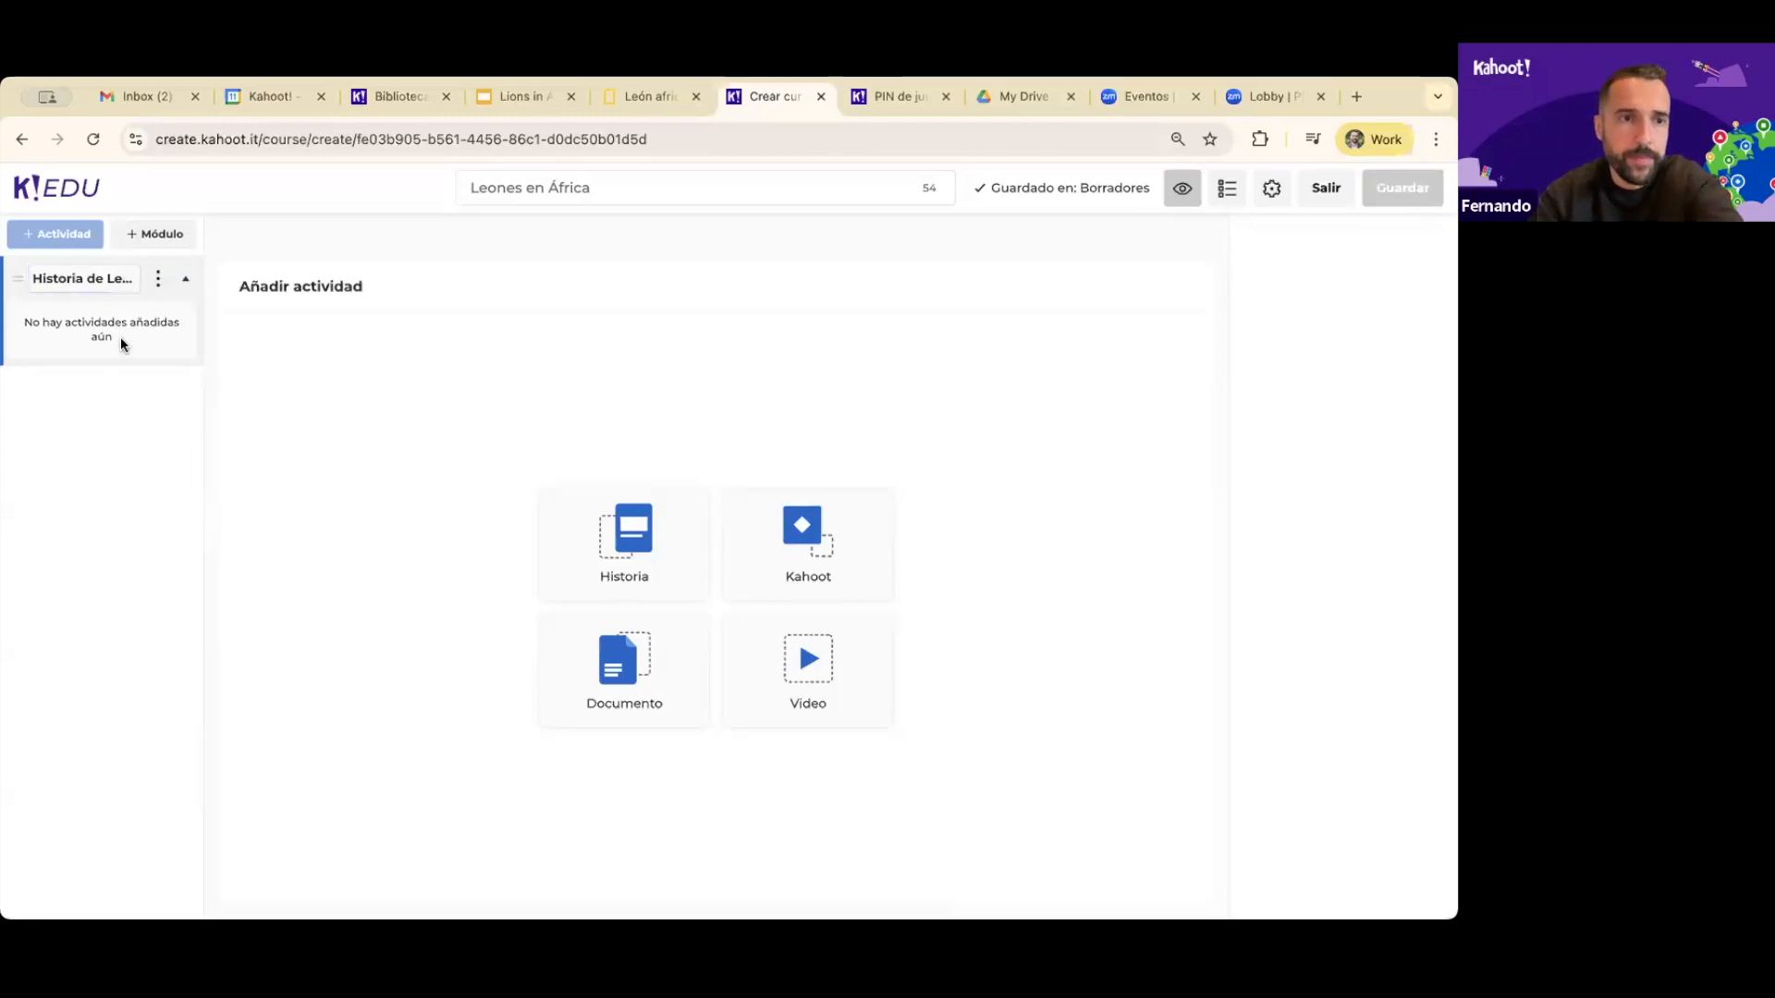
Add the existing story "África y sus leones" as an activity in the Historia de Leones module
left_click(160, 276)
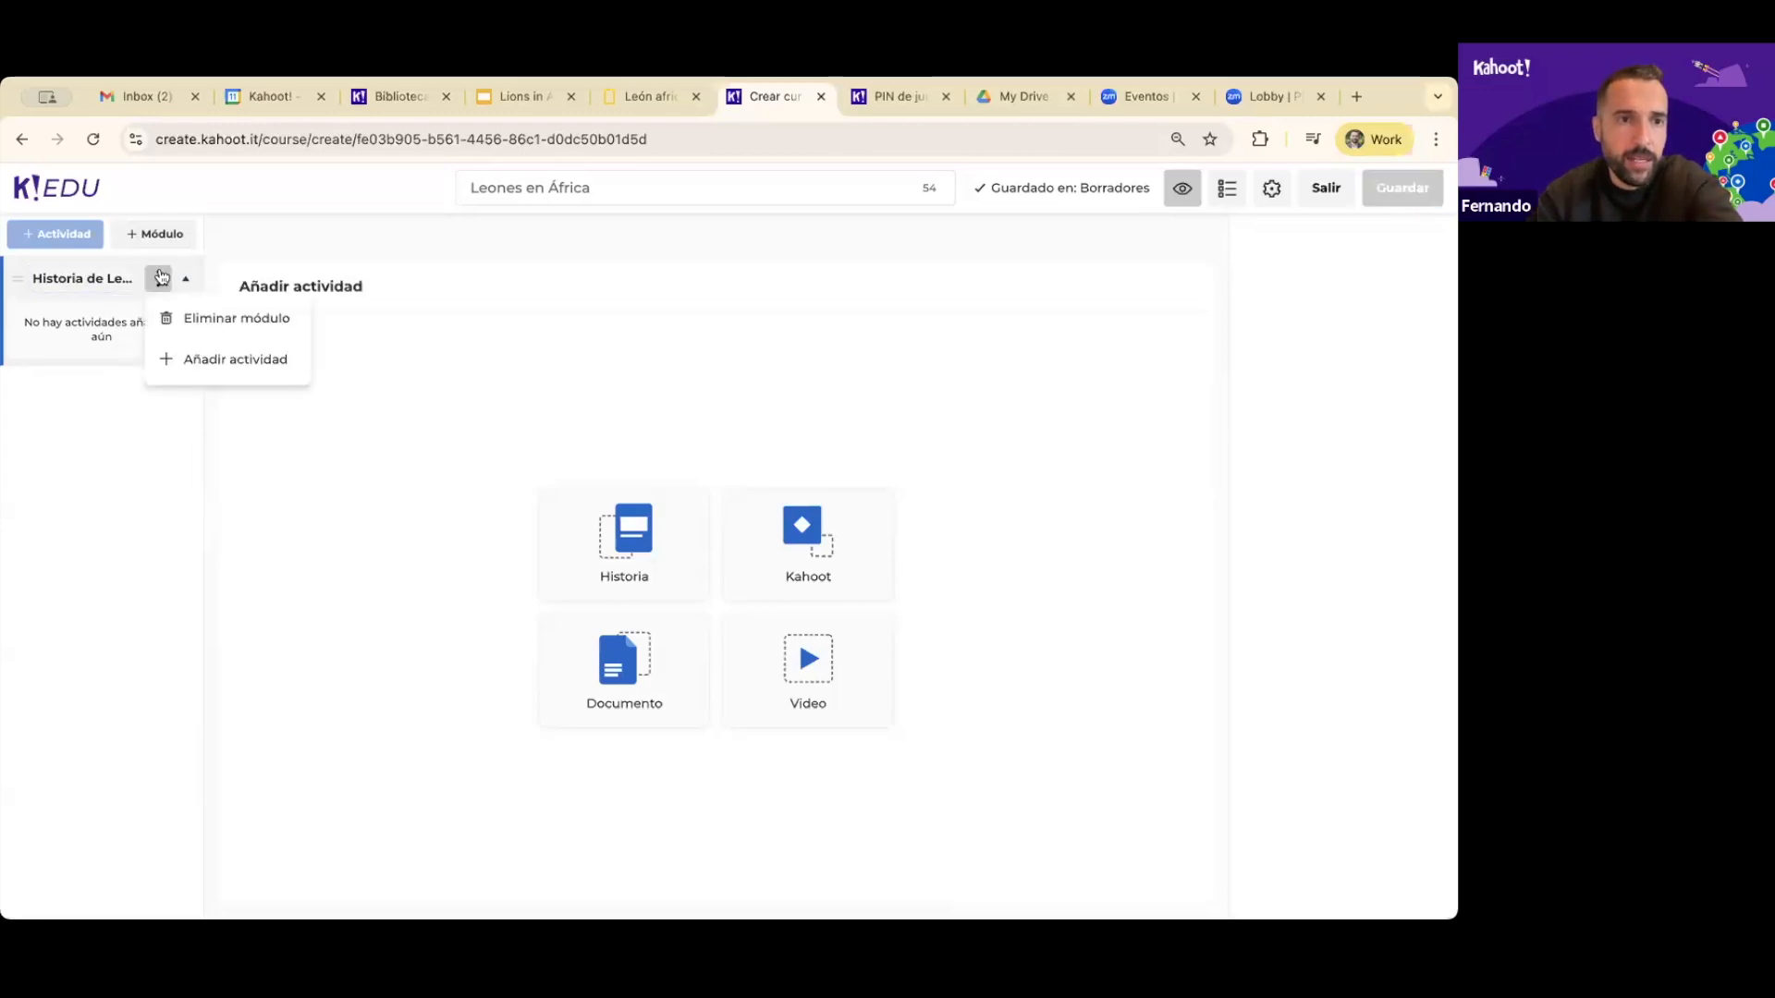
left_click(208, 360)
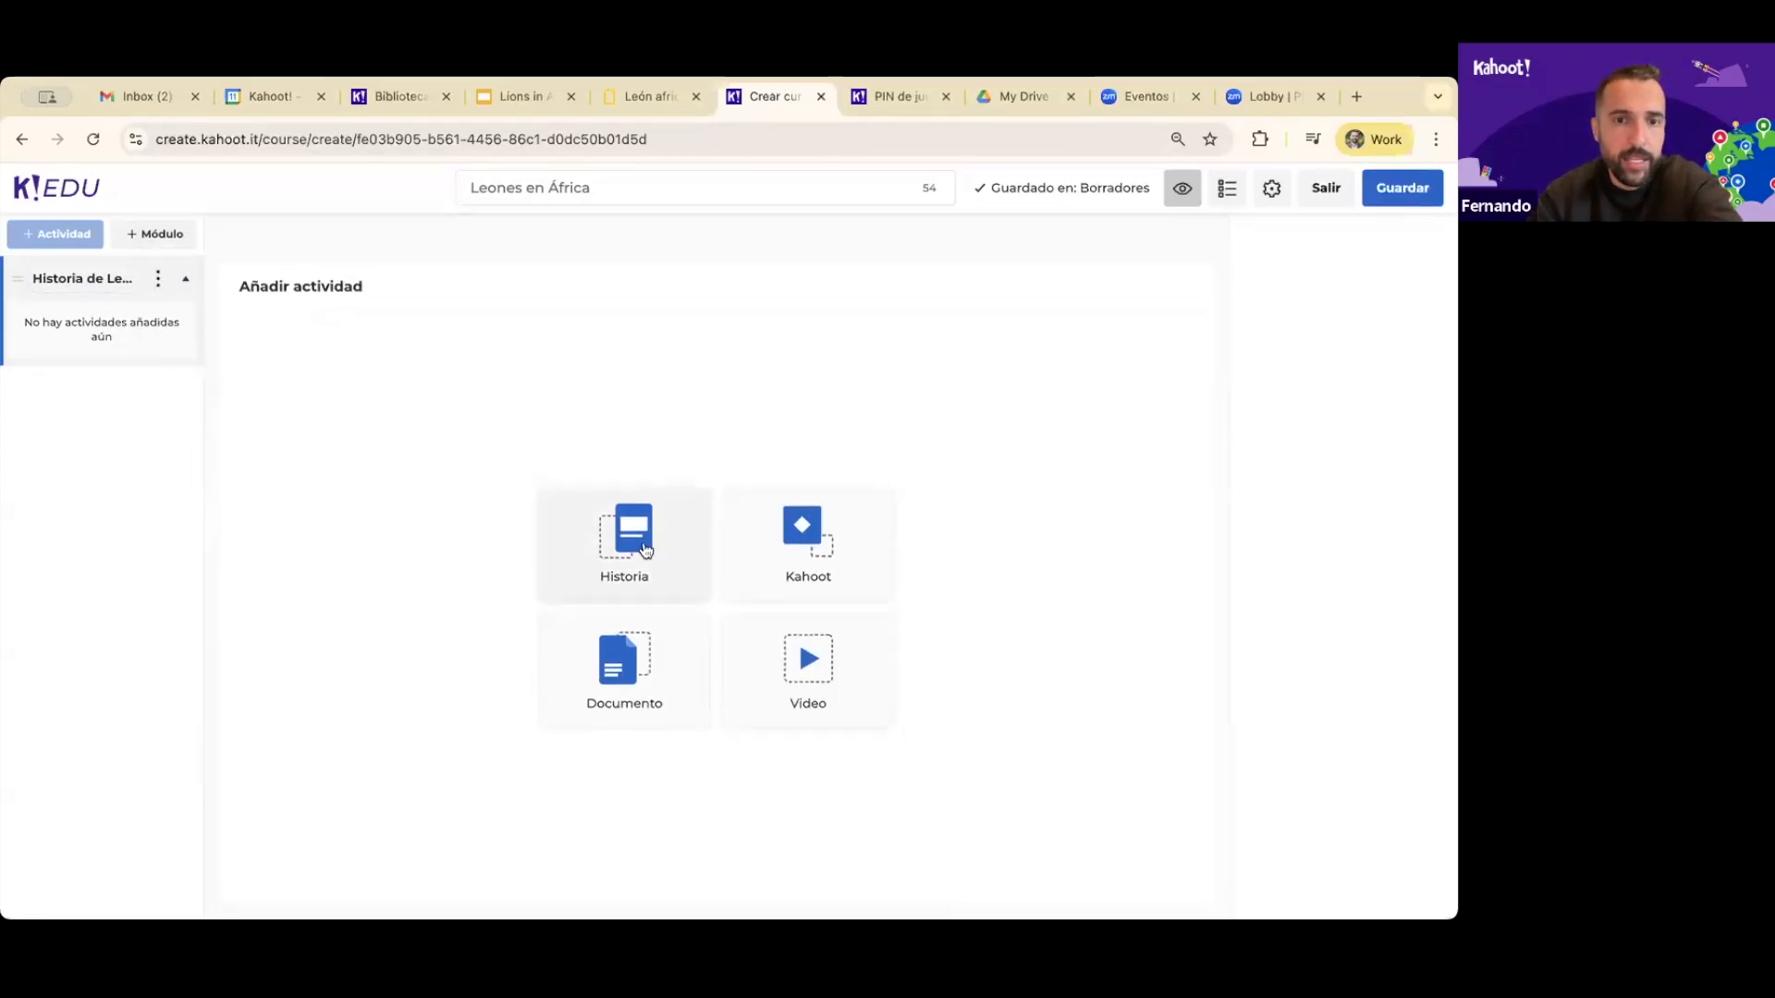
left_click(643, 546)
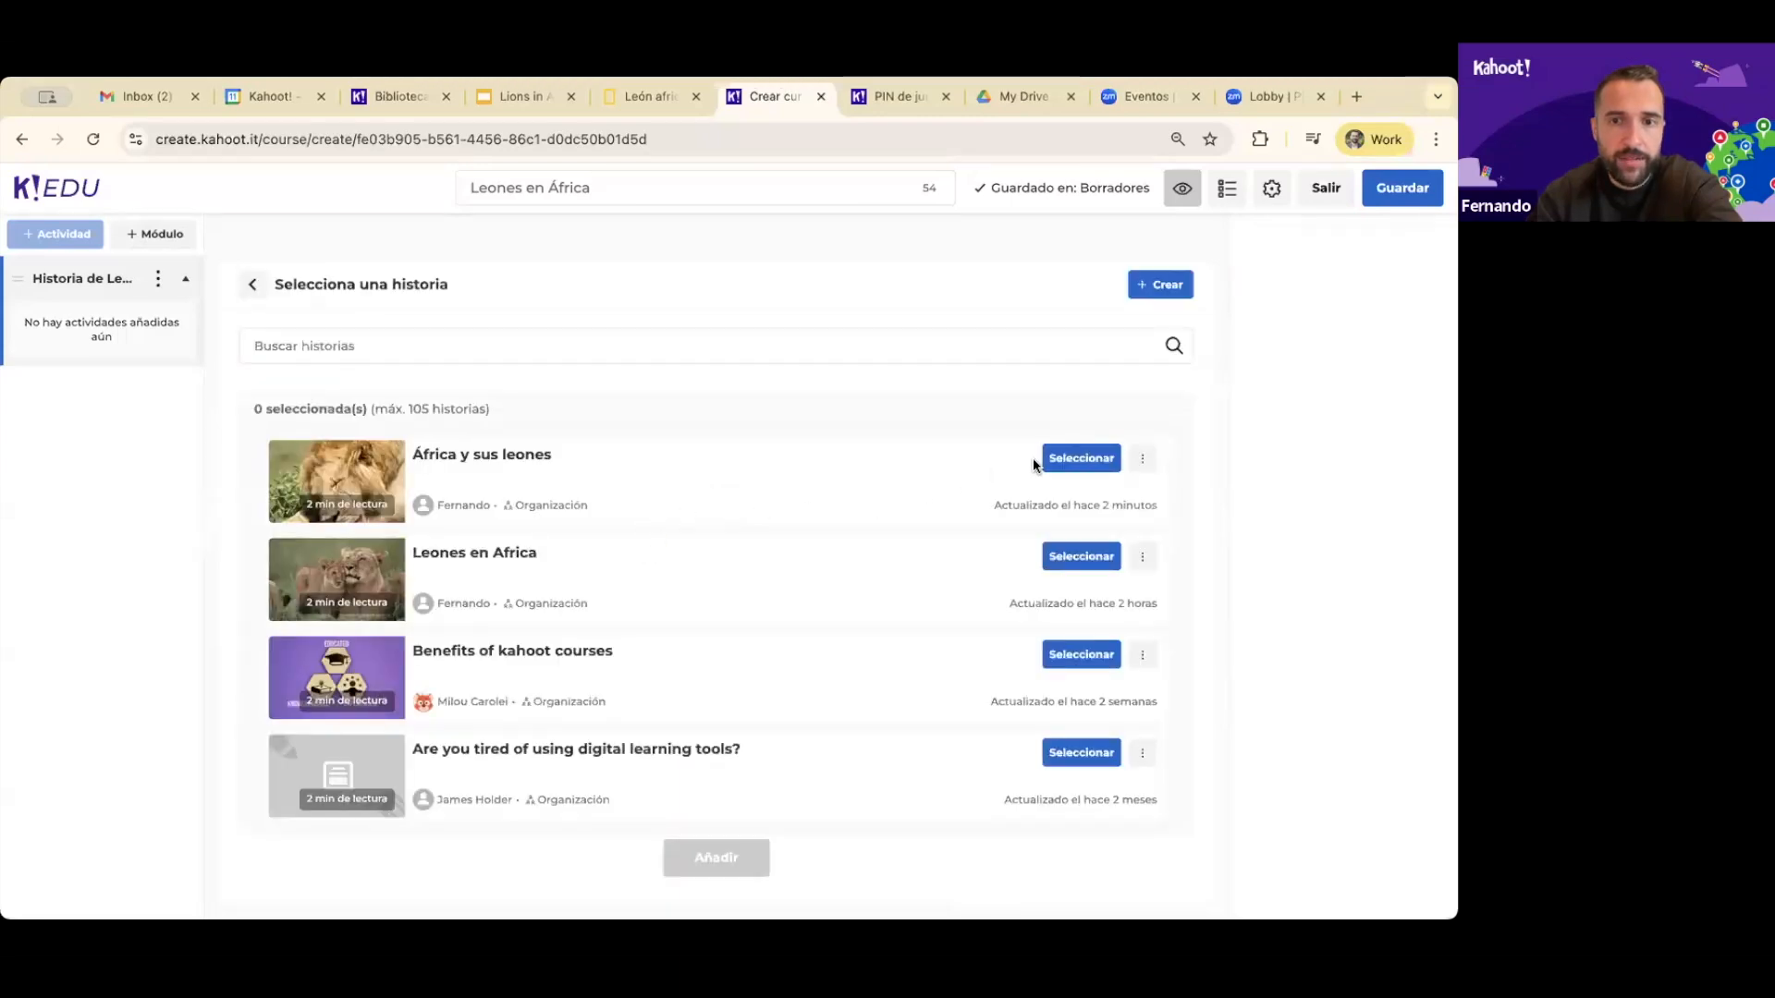
left_click(1079, 459)
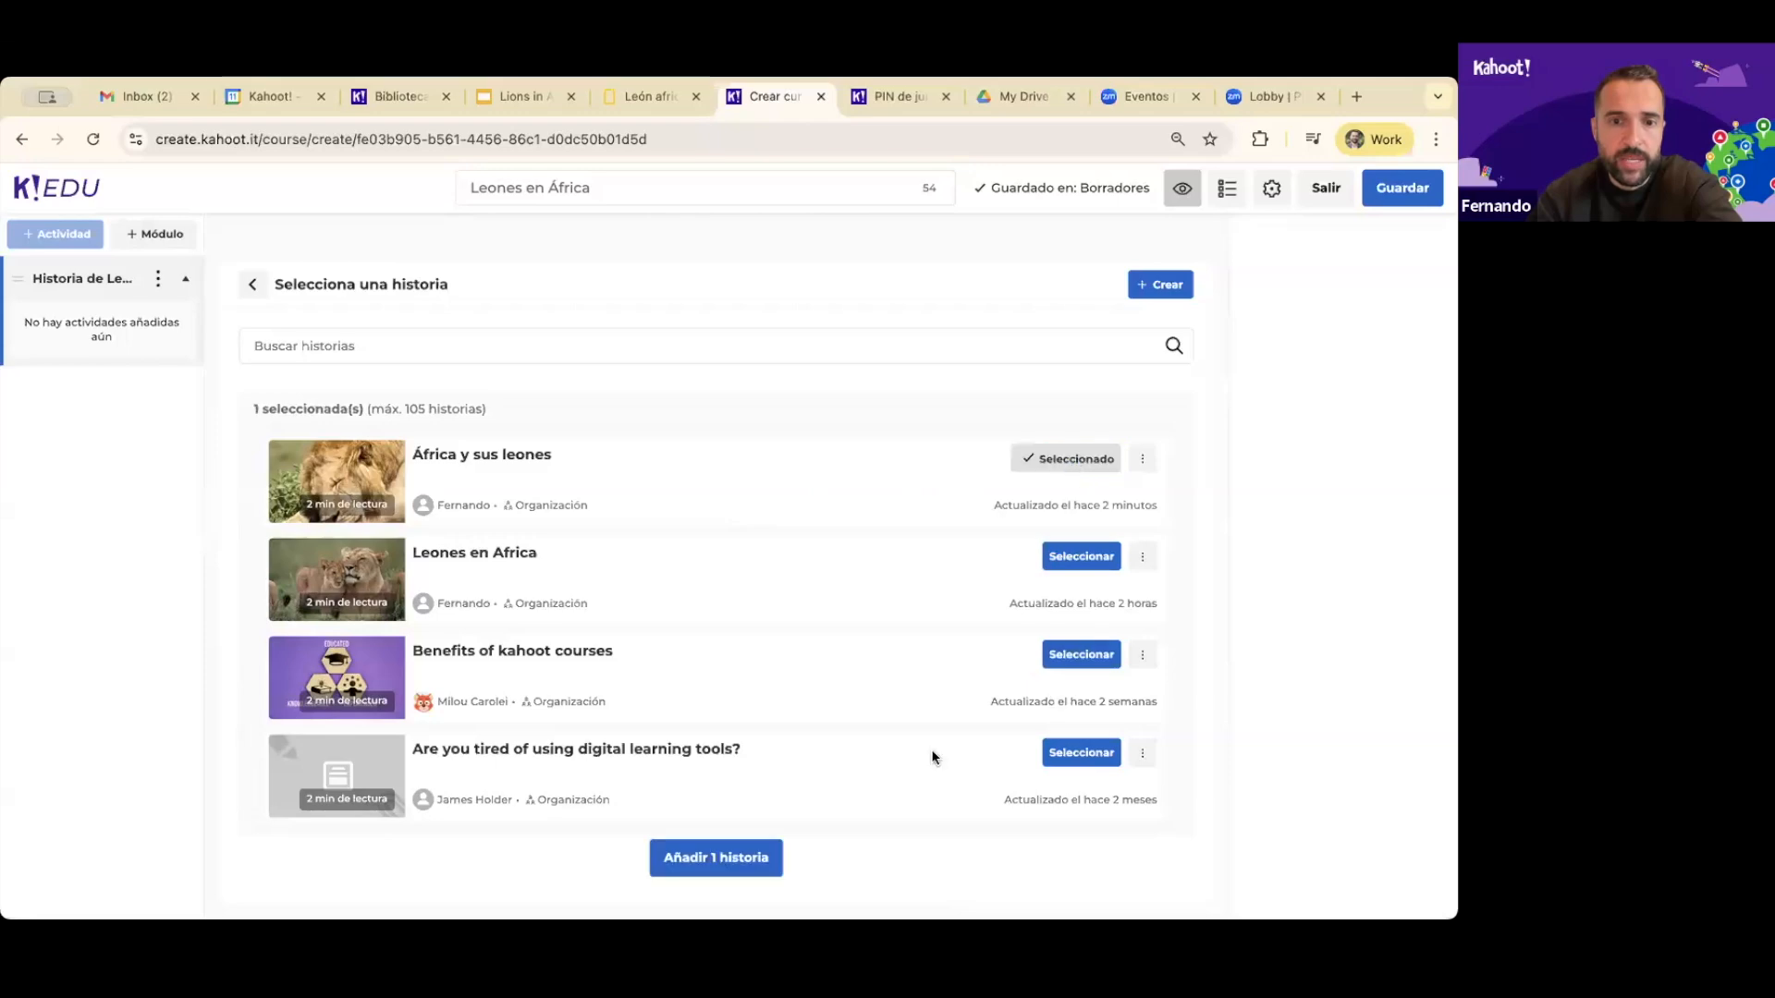
left_click(735, 858)
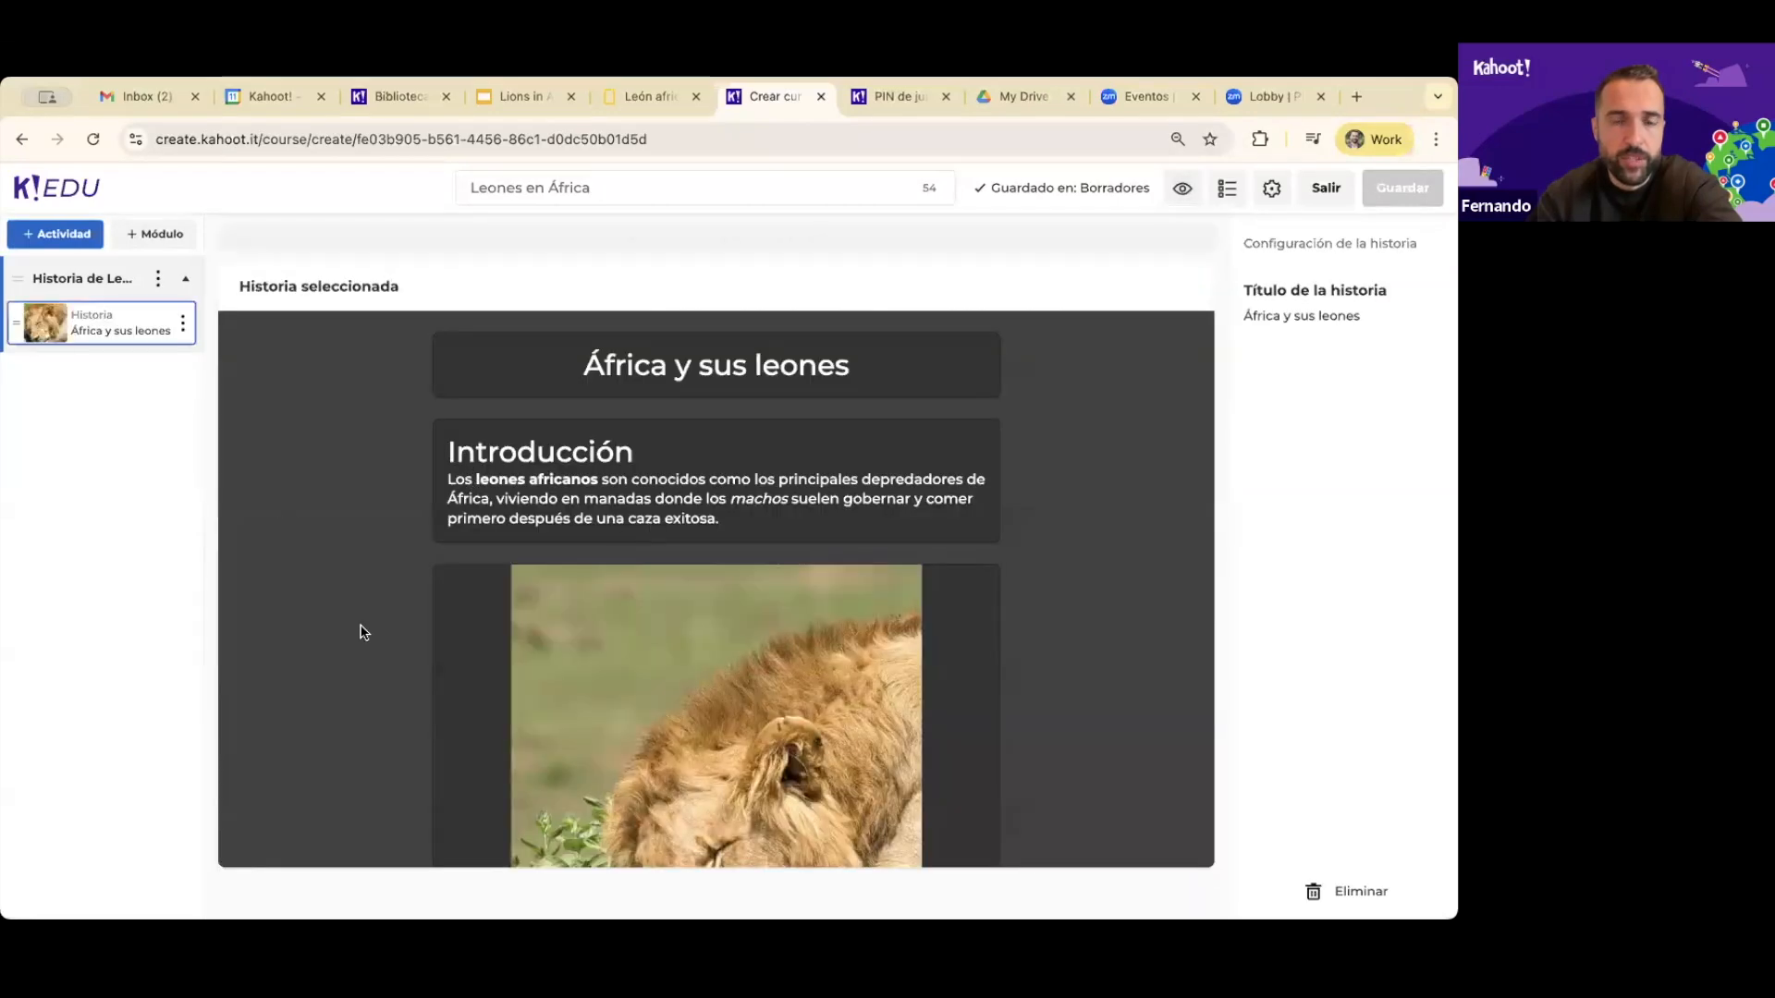
scroll(359, 629, "down", 3)
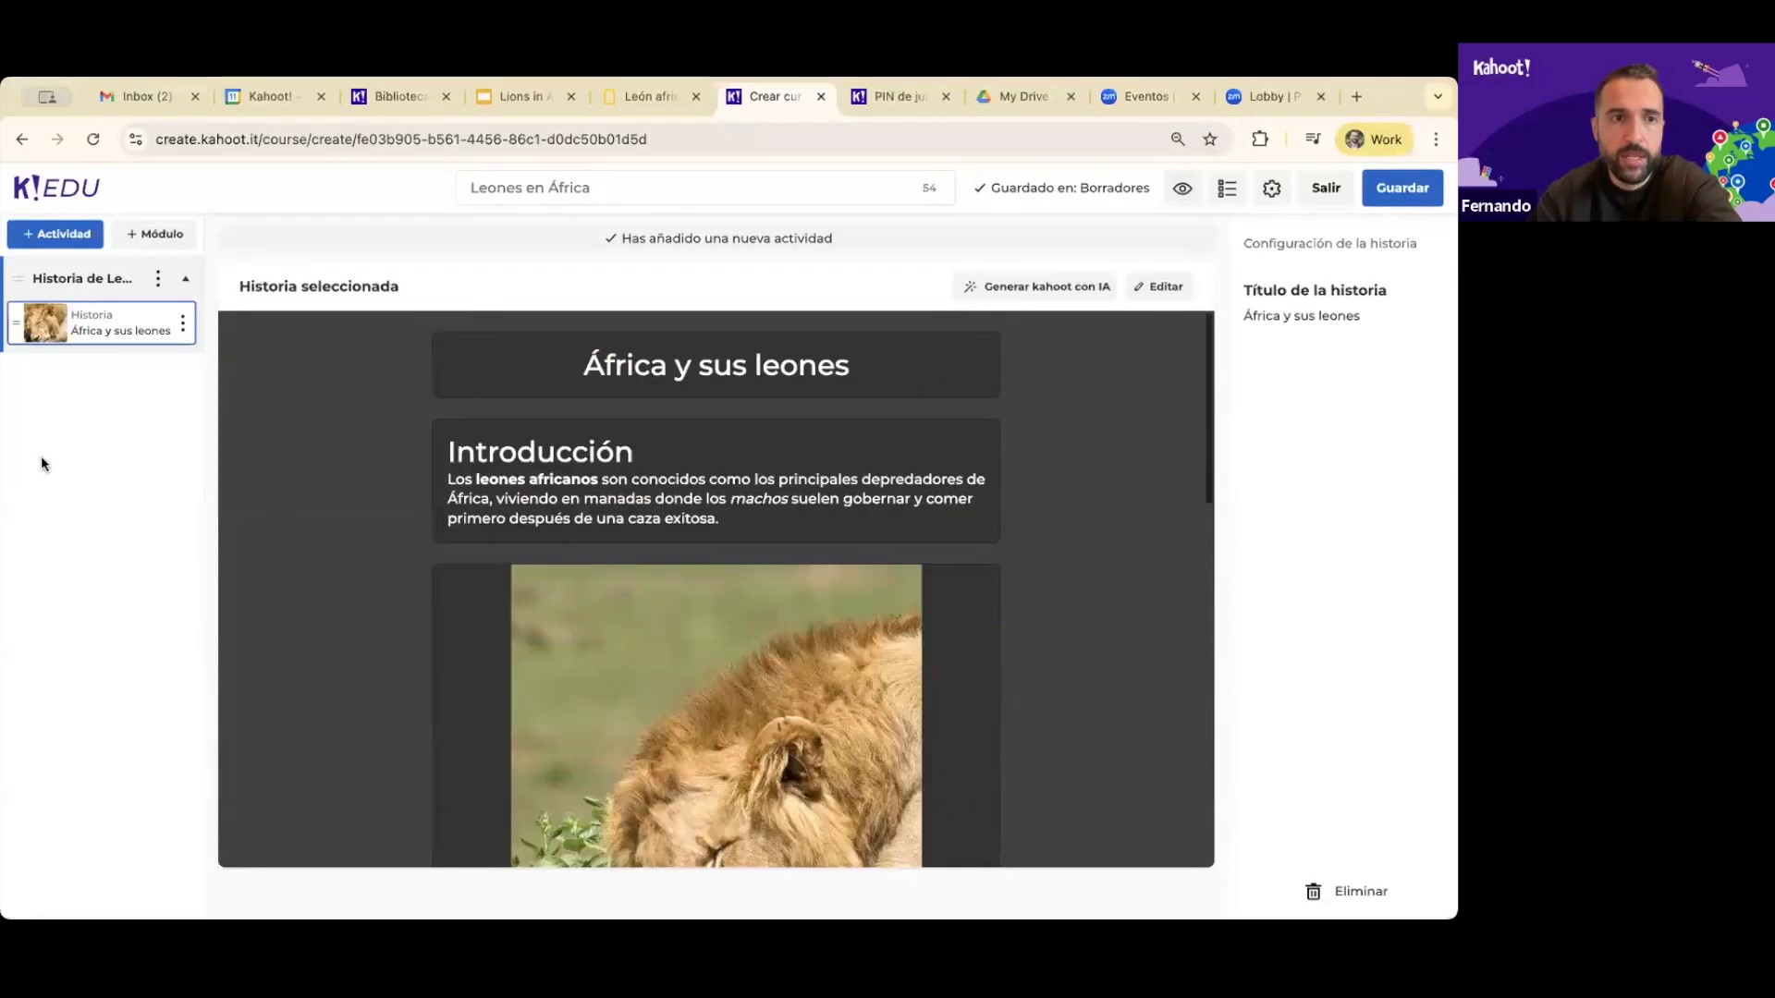
Add a second module titled "Material audiovisual" to the course
left_click(154, 246)
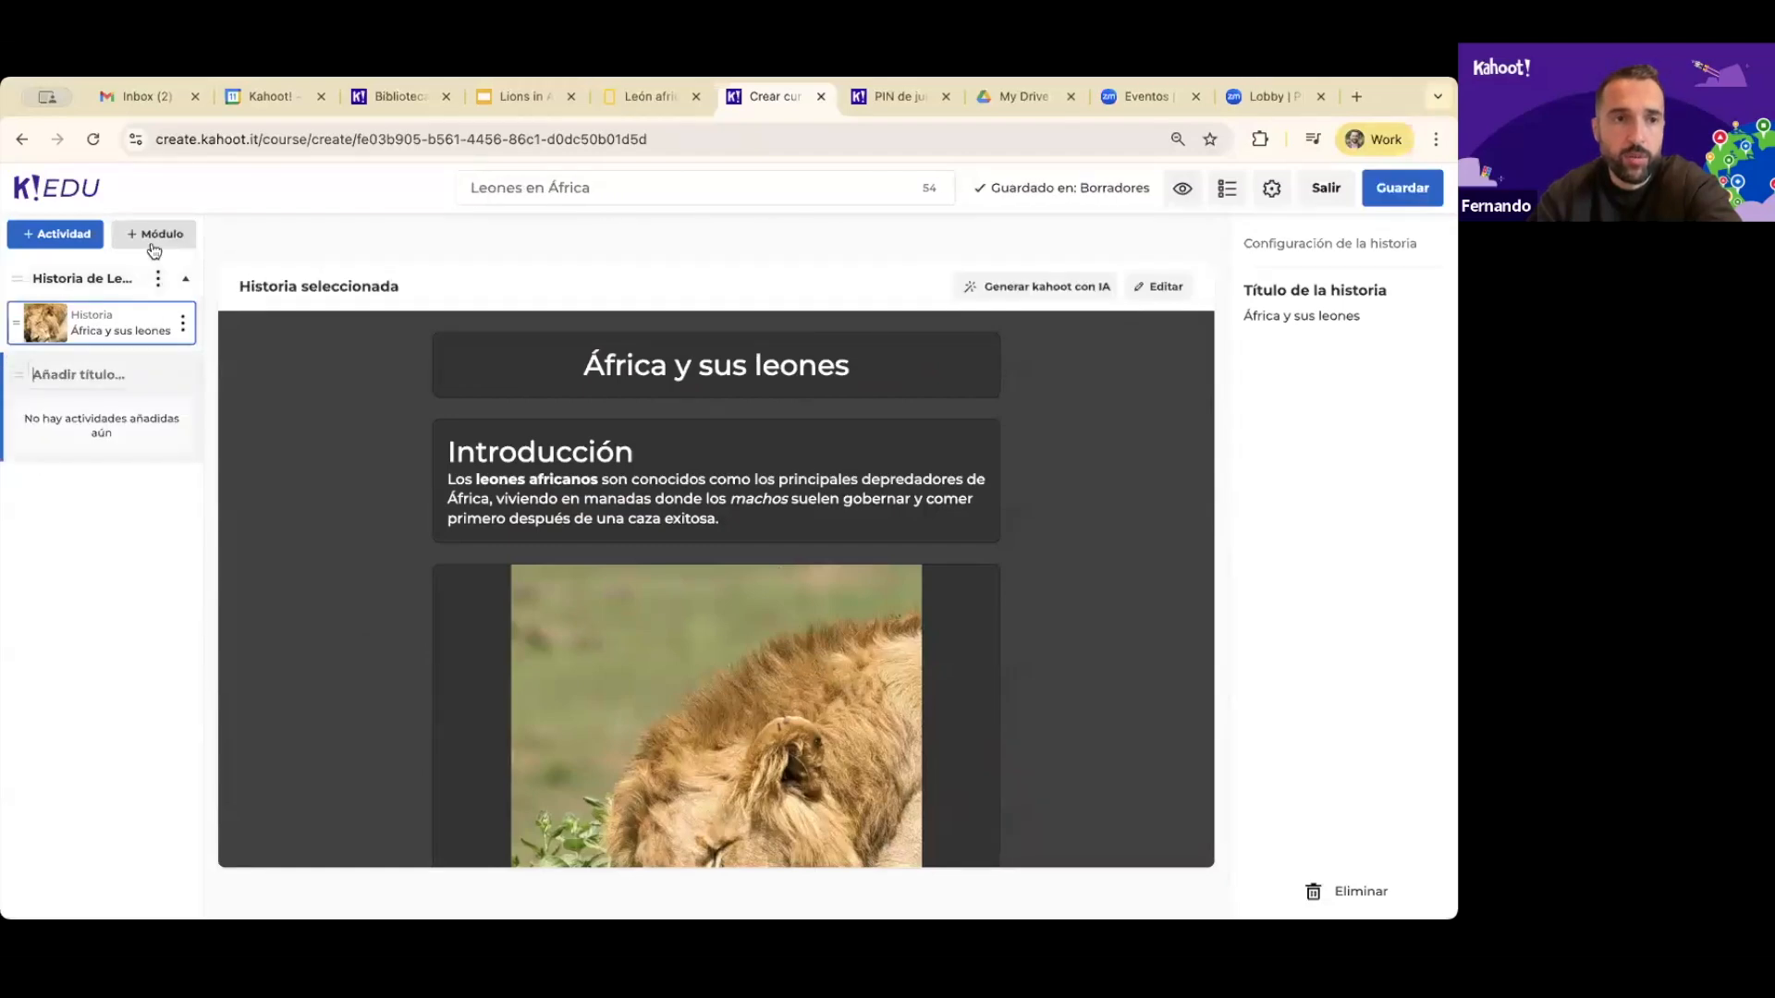
type("Material audiovisual")
left_click(136, 430)
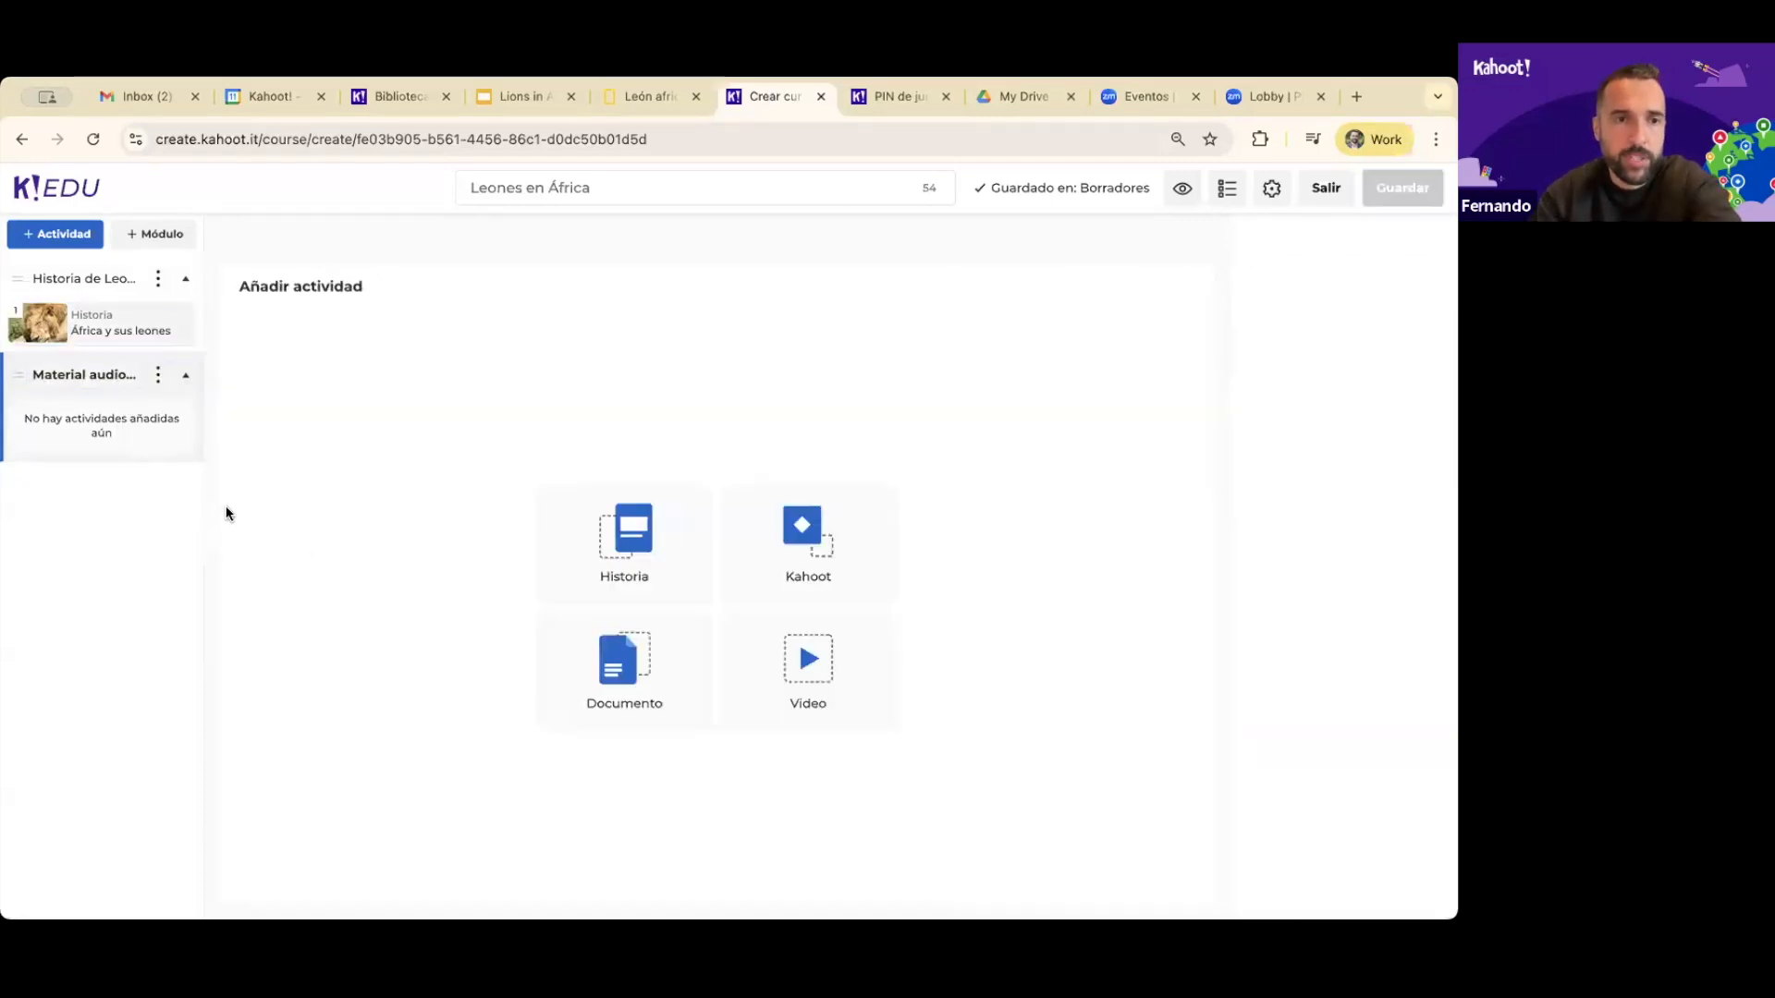
Search YouTube for "leones en africa" and add the video "Los mejores leones cazadores de la sabana | Guerra de leones" to the Material audiovisual module
left_click(813, 695)
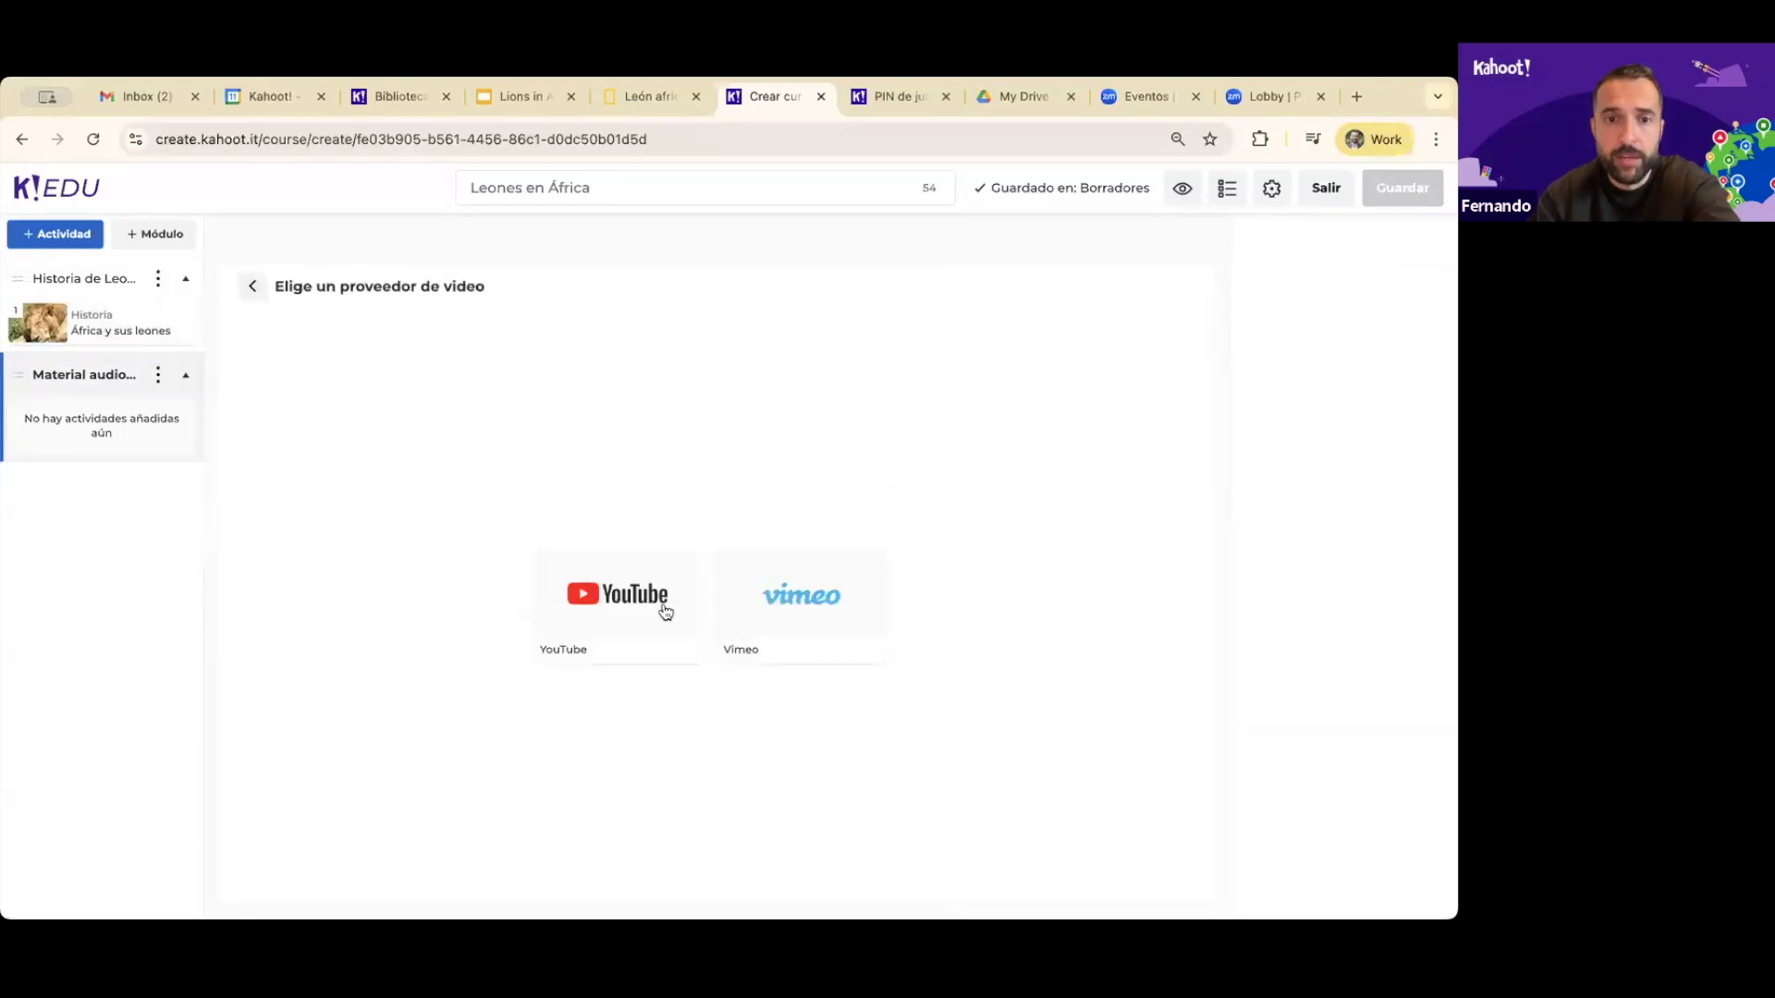
left_click(634, 621)
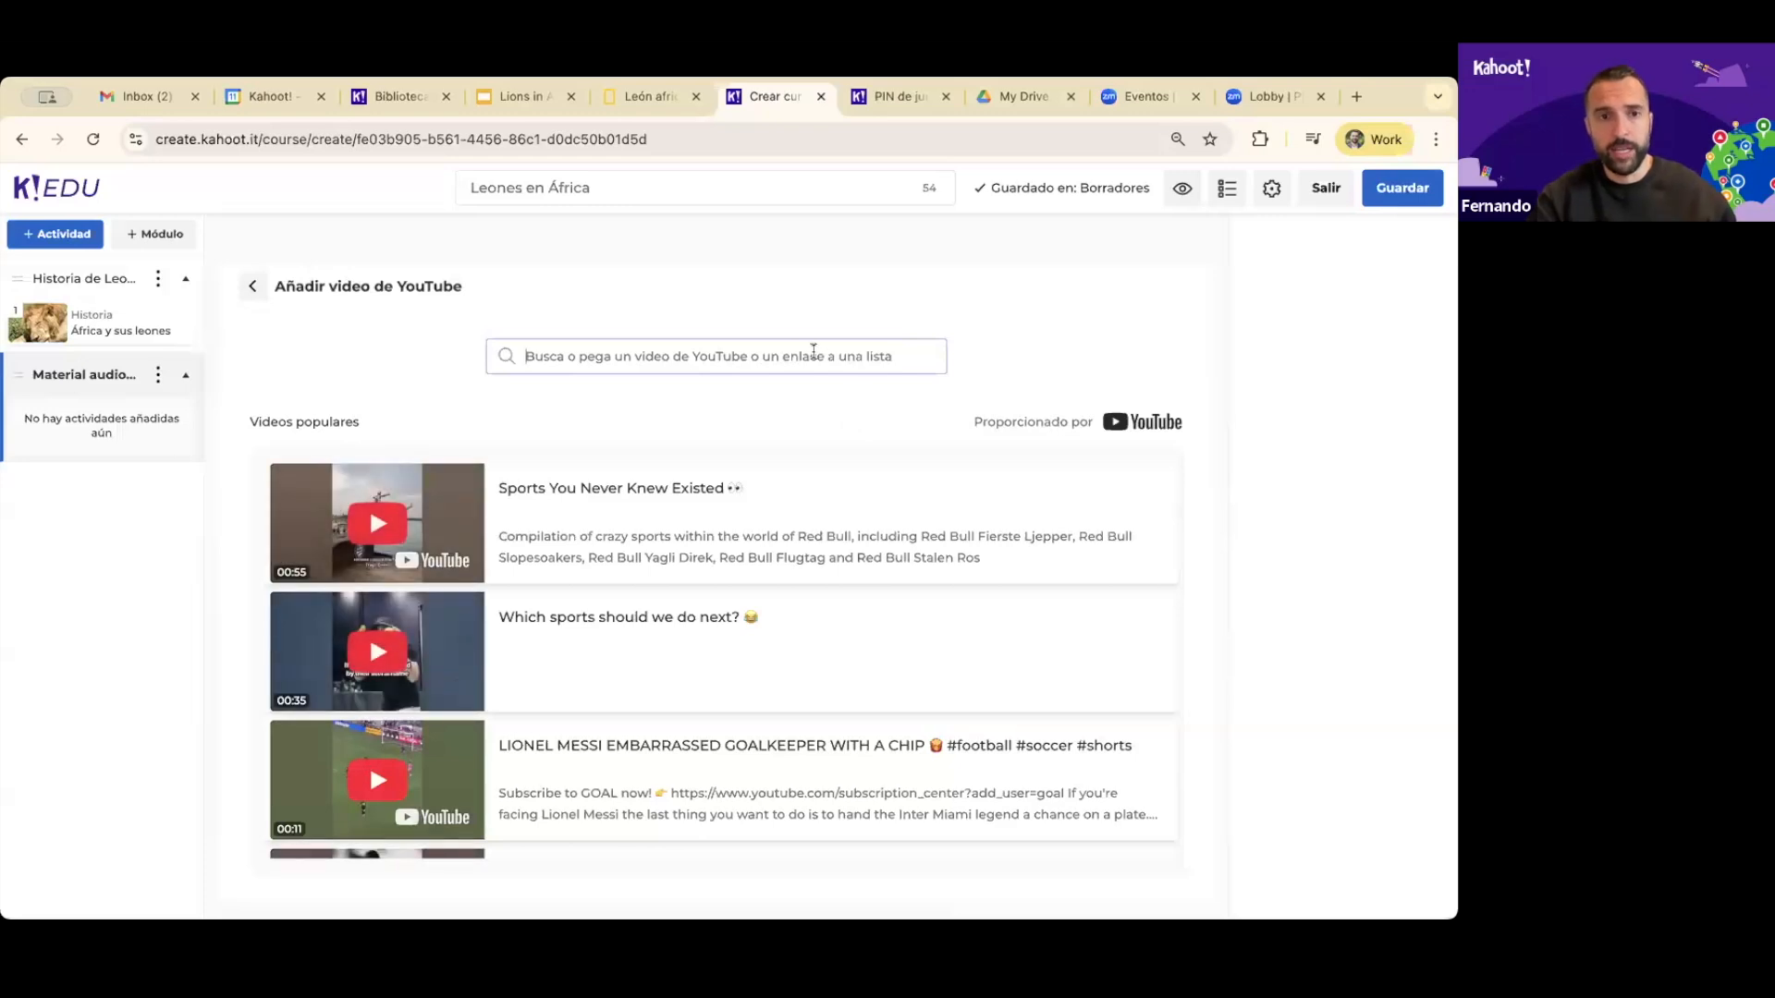
left_click(784, 352)
type("leones ")
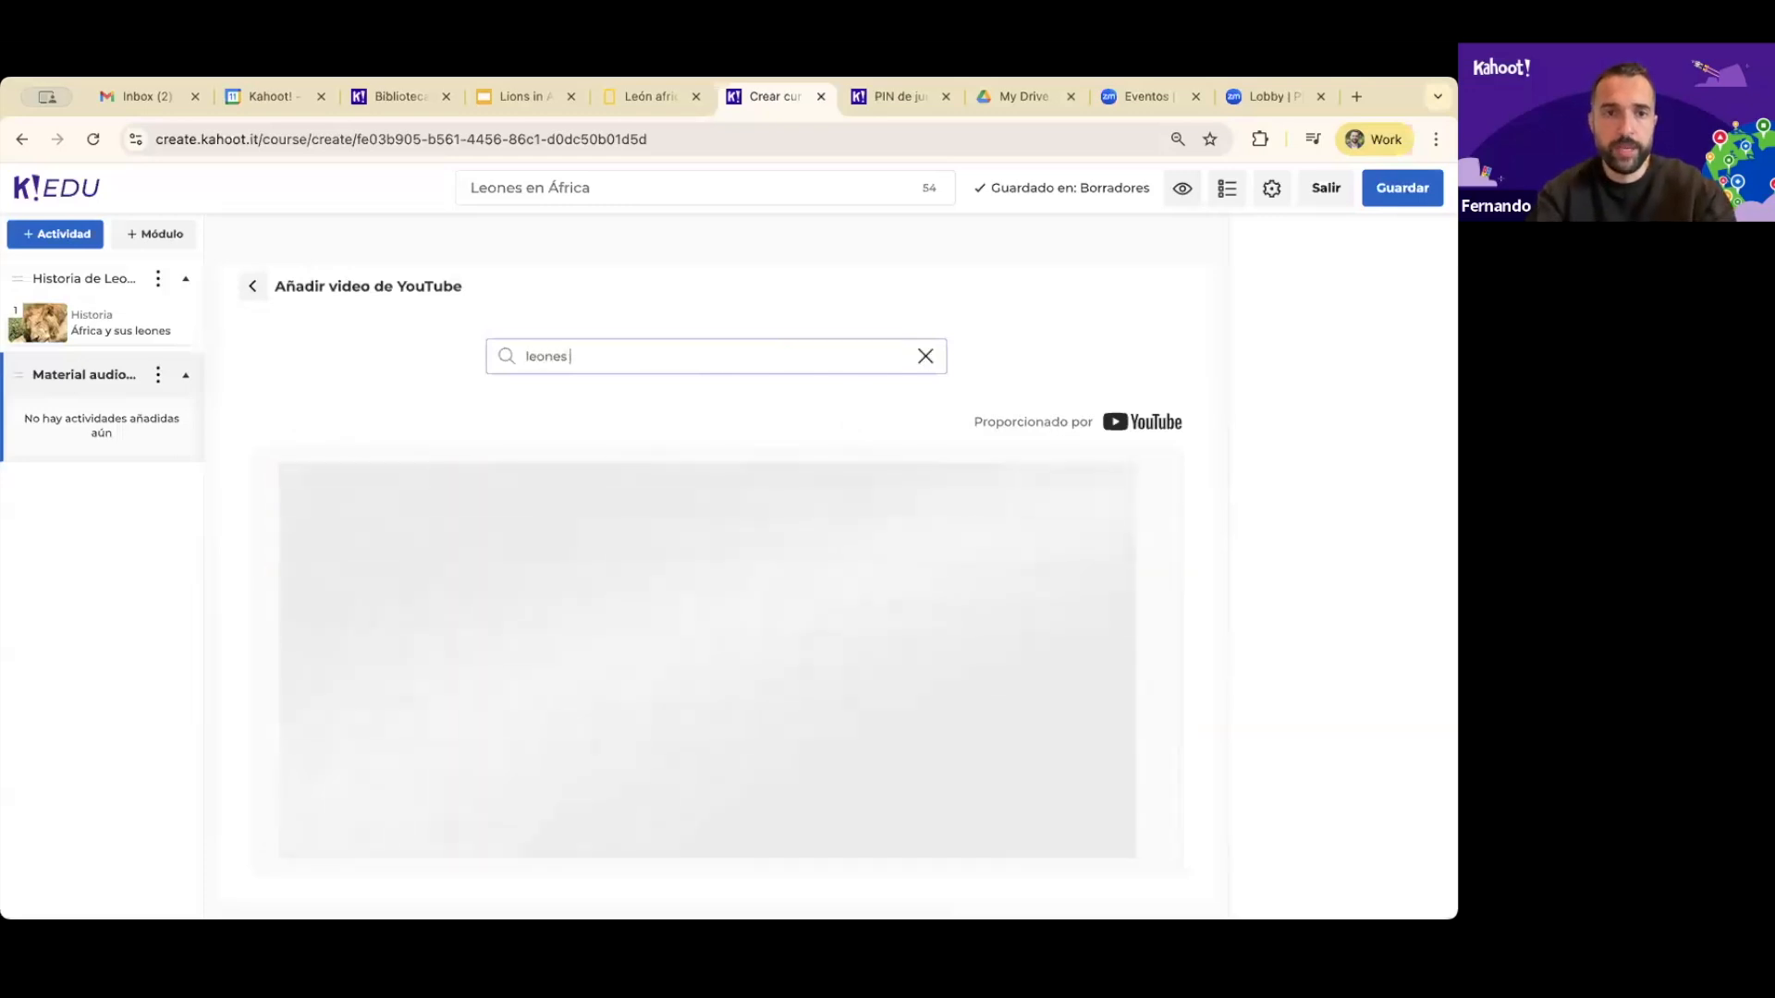
type("en africa")
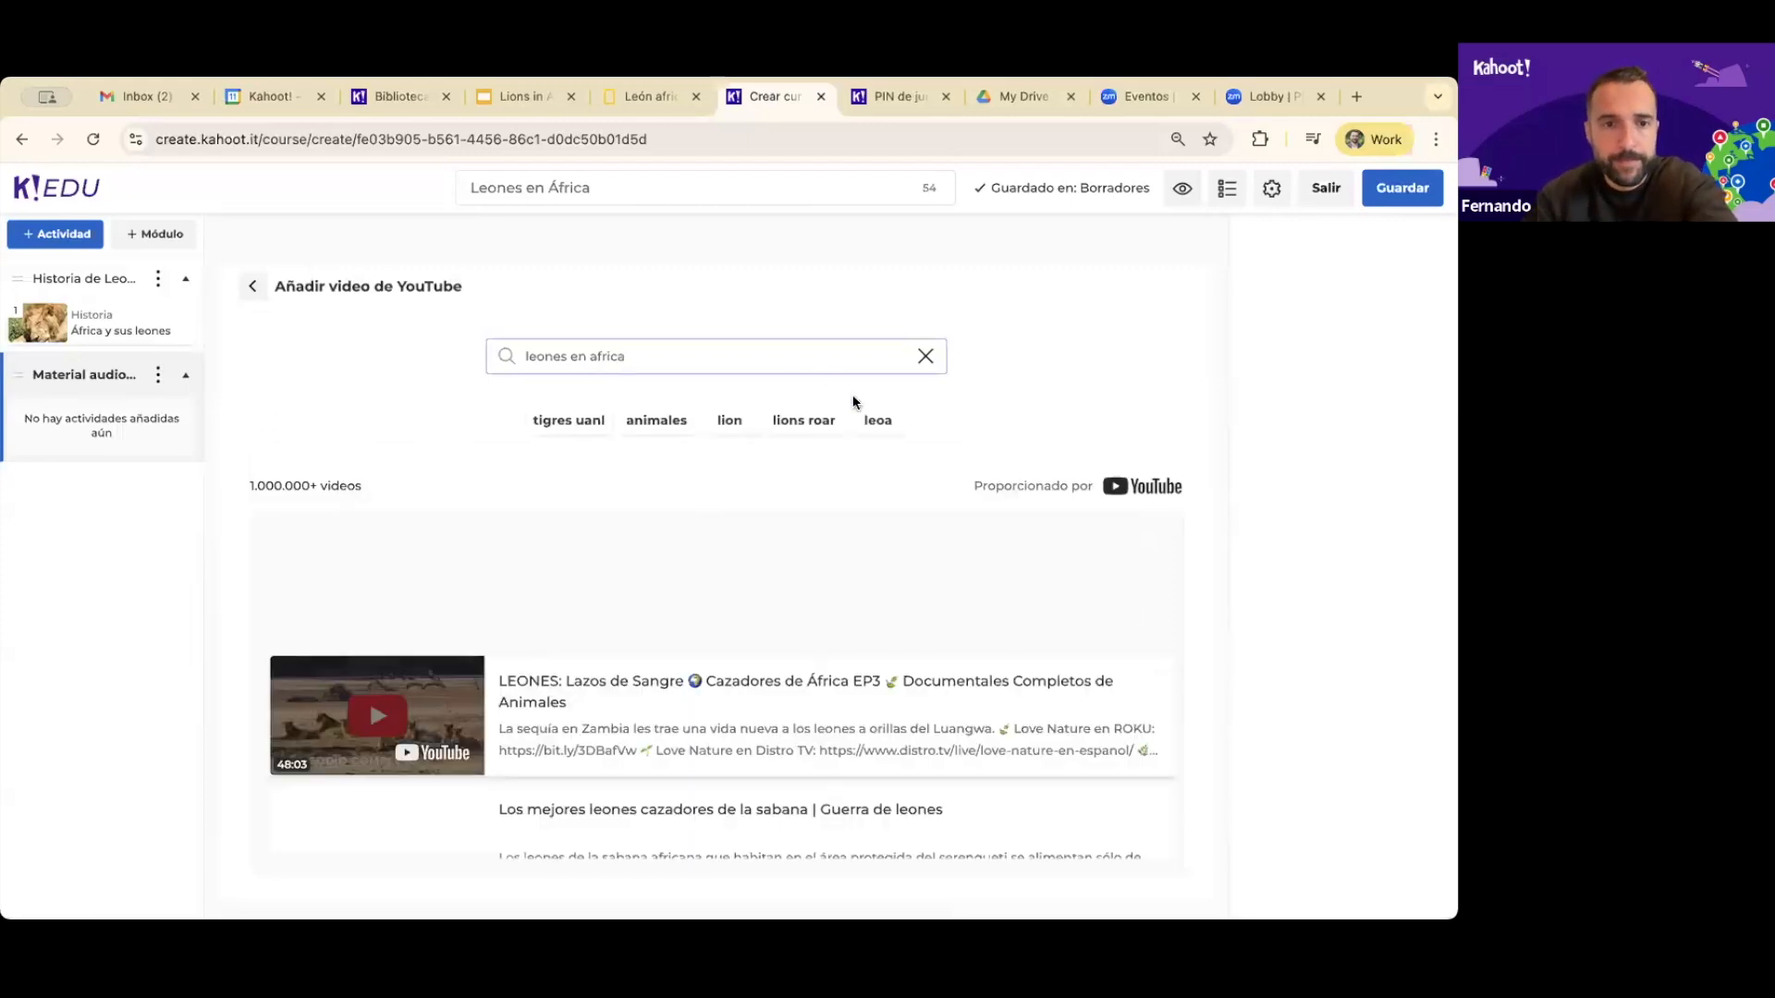
scroll(810, 605, "down", 1)
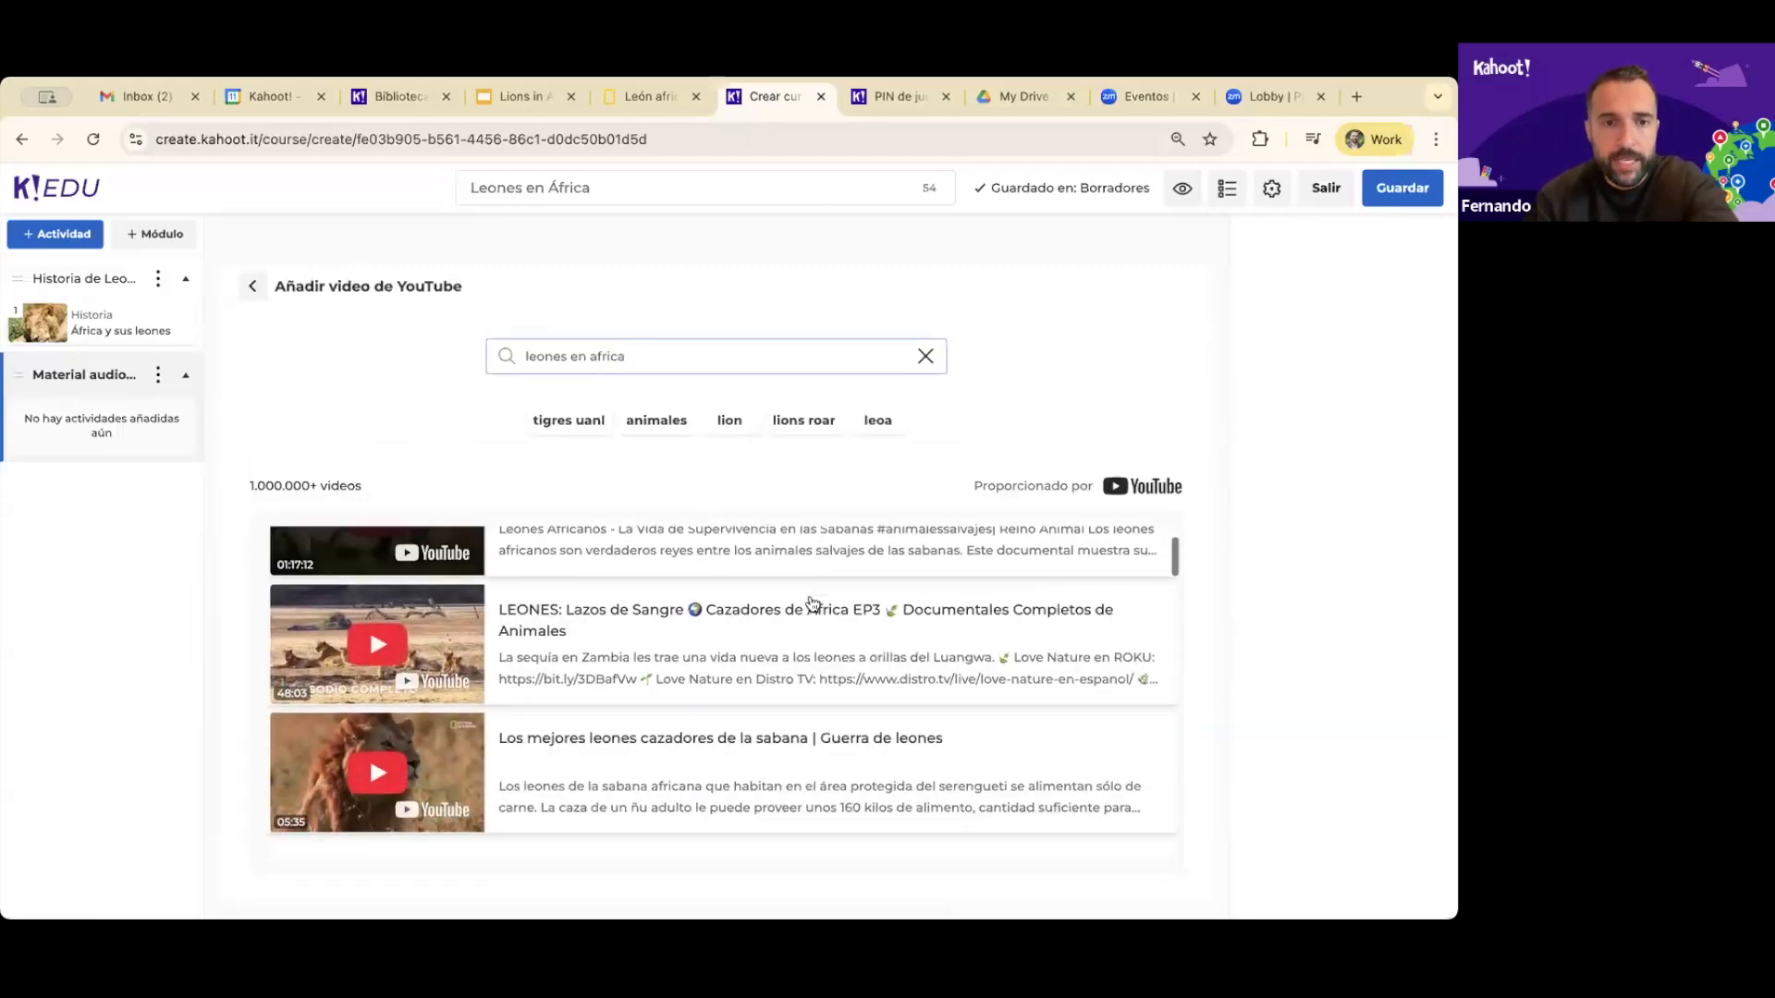
left_click(709, 759)
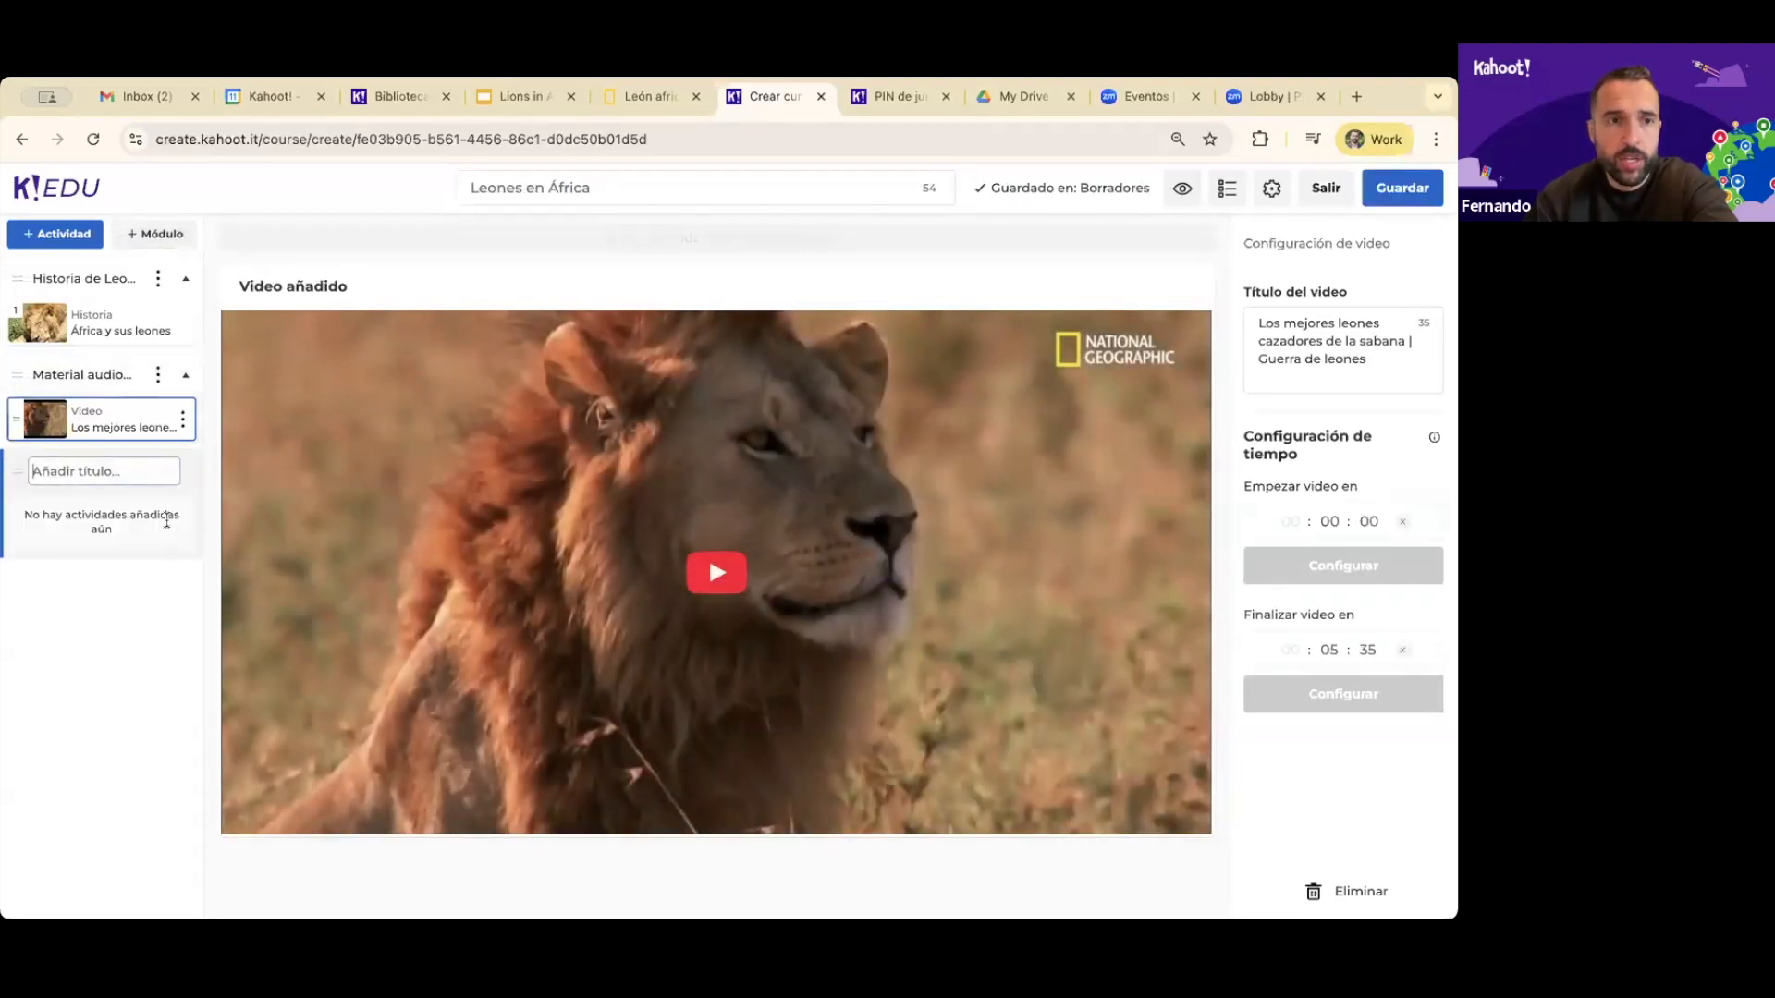
Title the new third module of the course "Kahoots! Leones"
left_click(103, 479)
type("K")
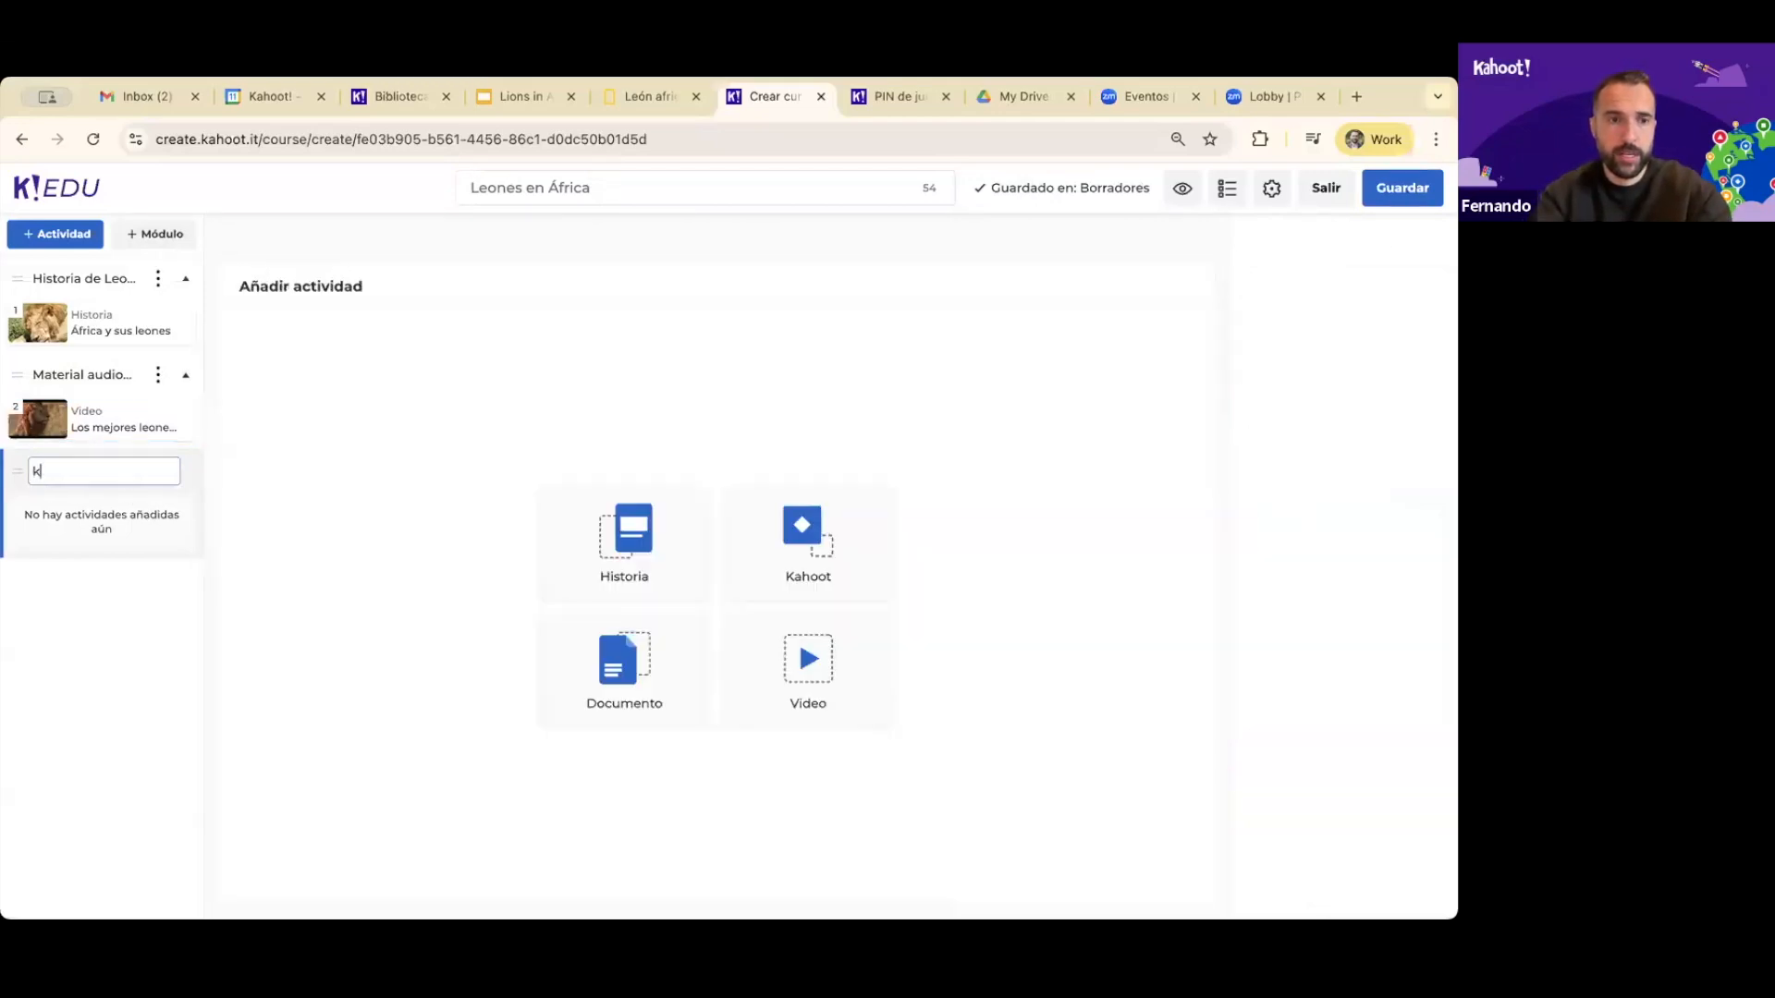
key("BackSpace")
type("Kahoots!")
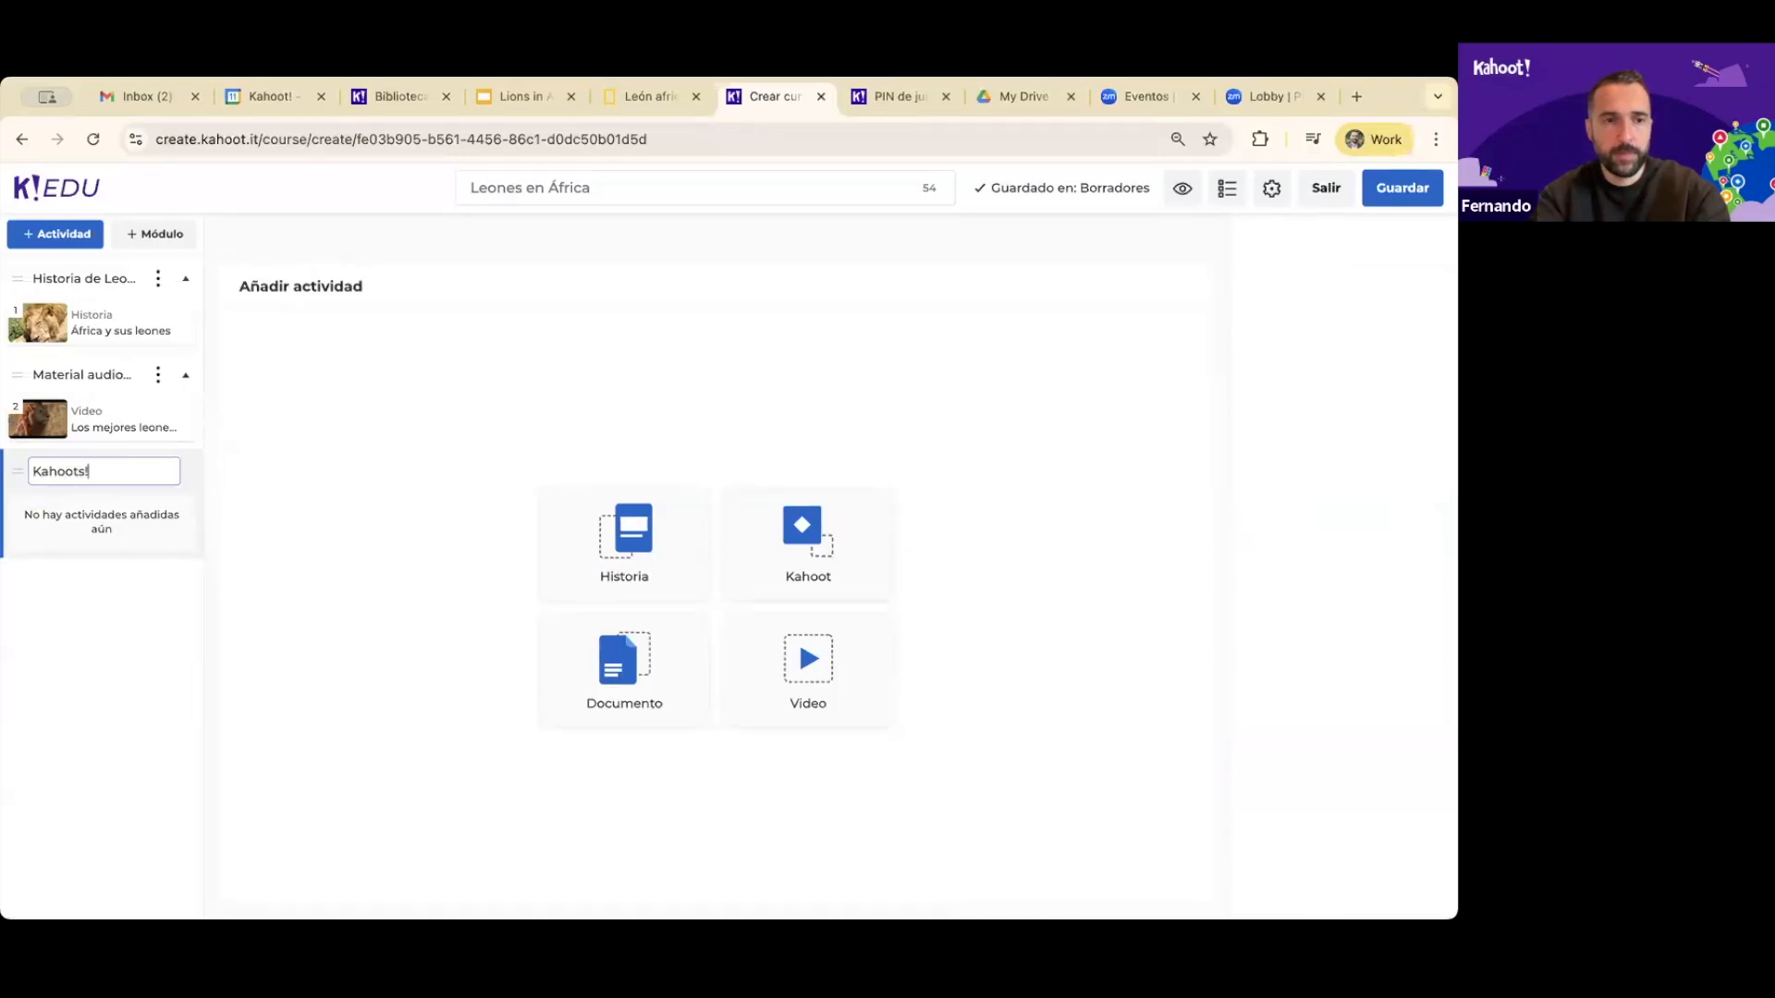
type(" Leones")
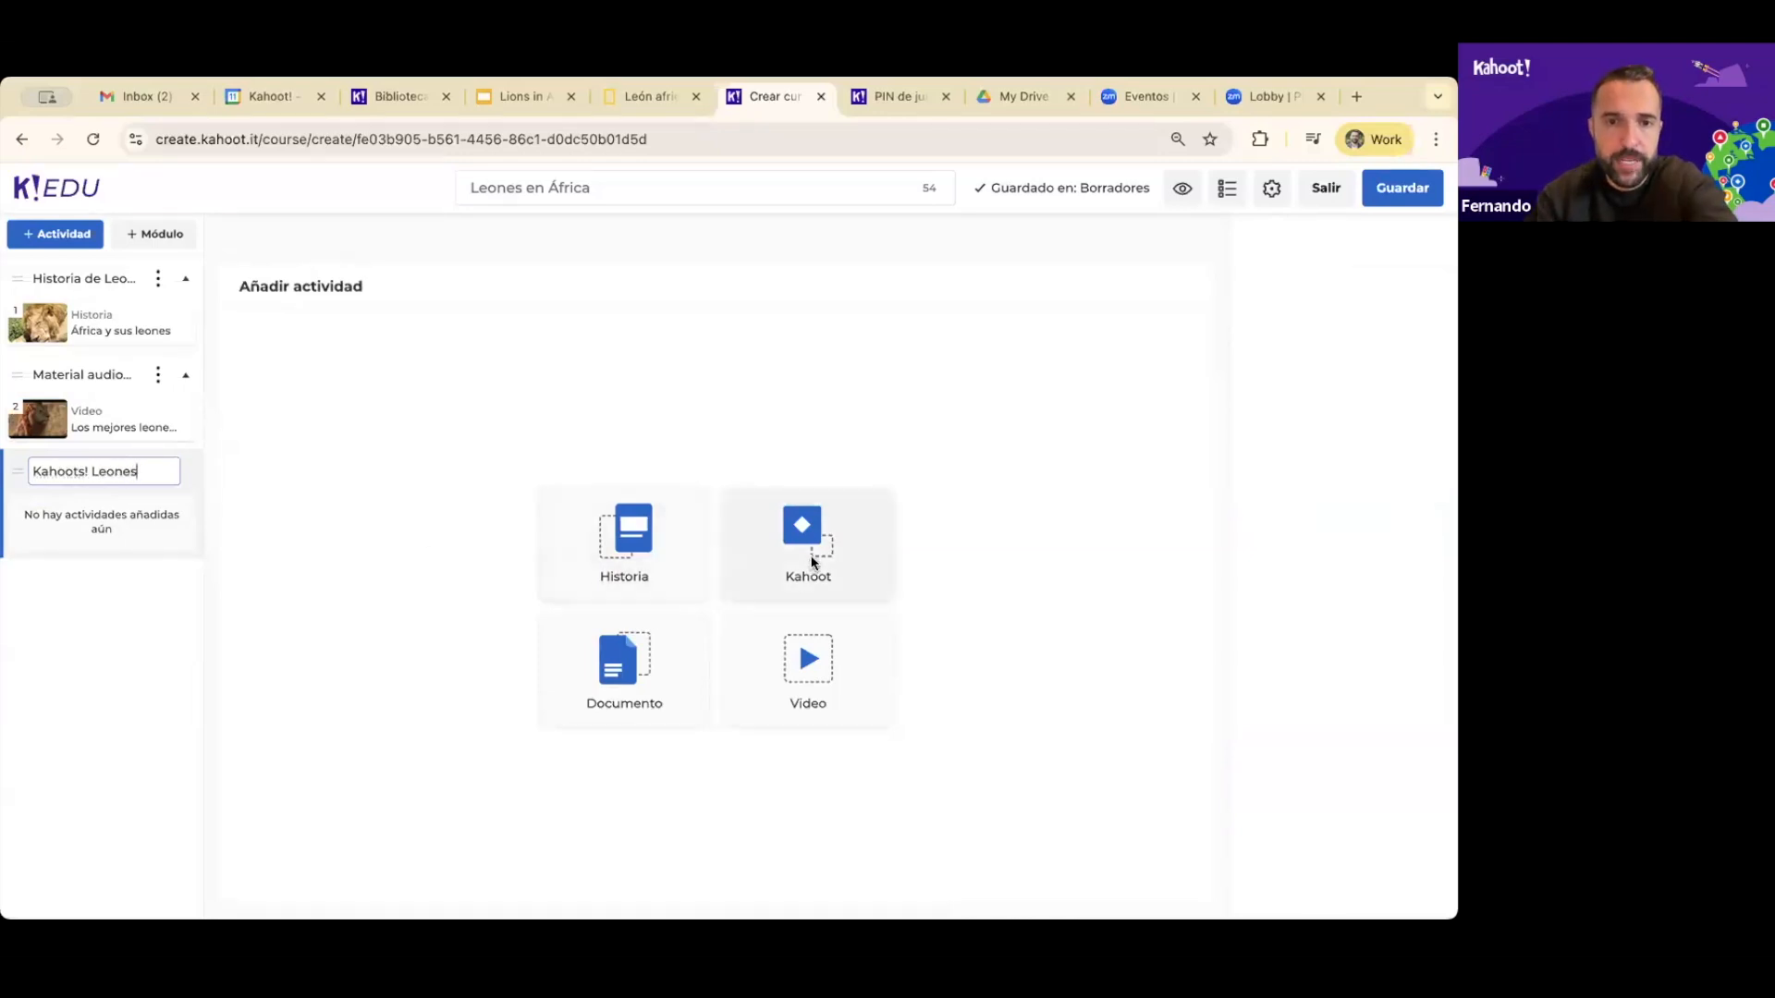
Add the existing kahoots "Leones en África" and "África y sus leones - historia" to the Kahoots! Leones module
left_click(808, 563)
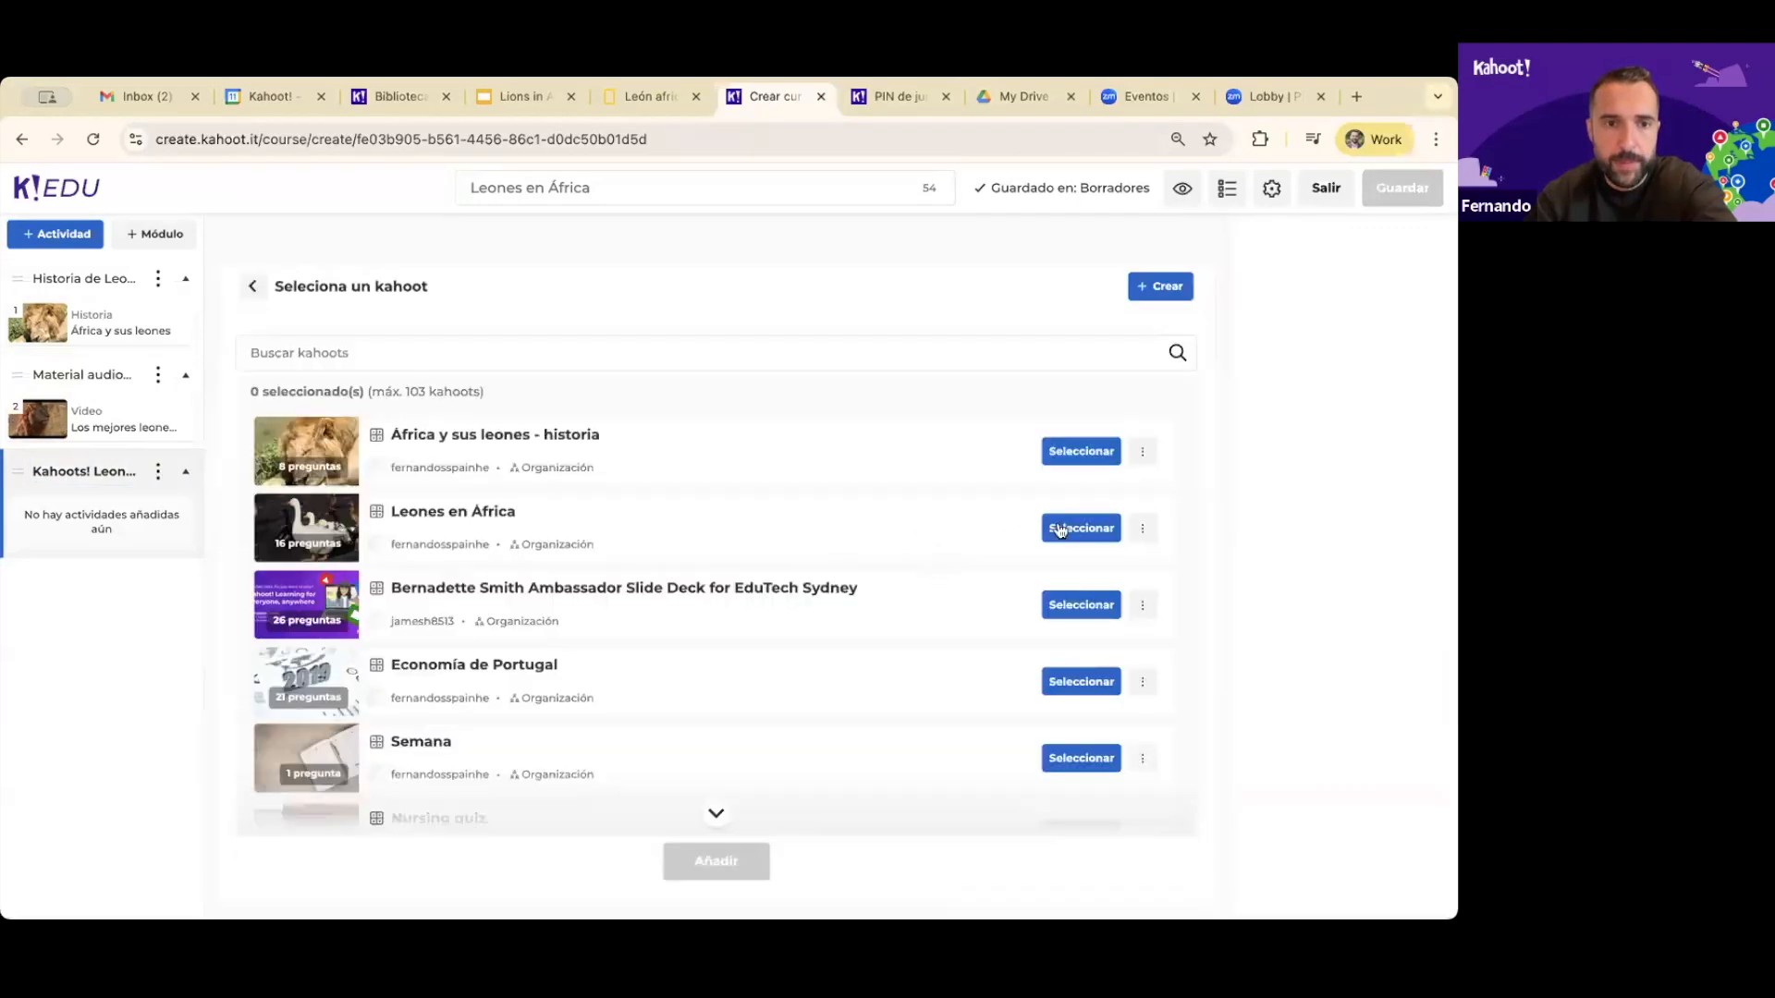
left_click(1092, 529)
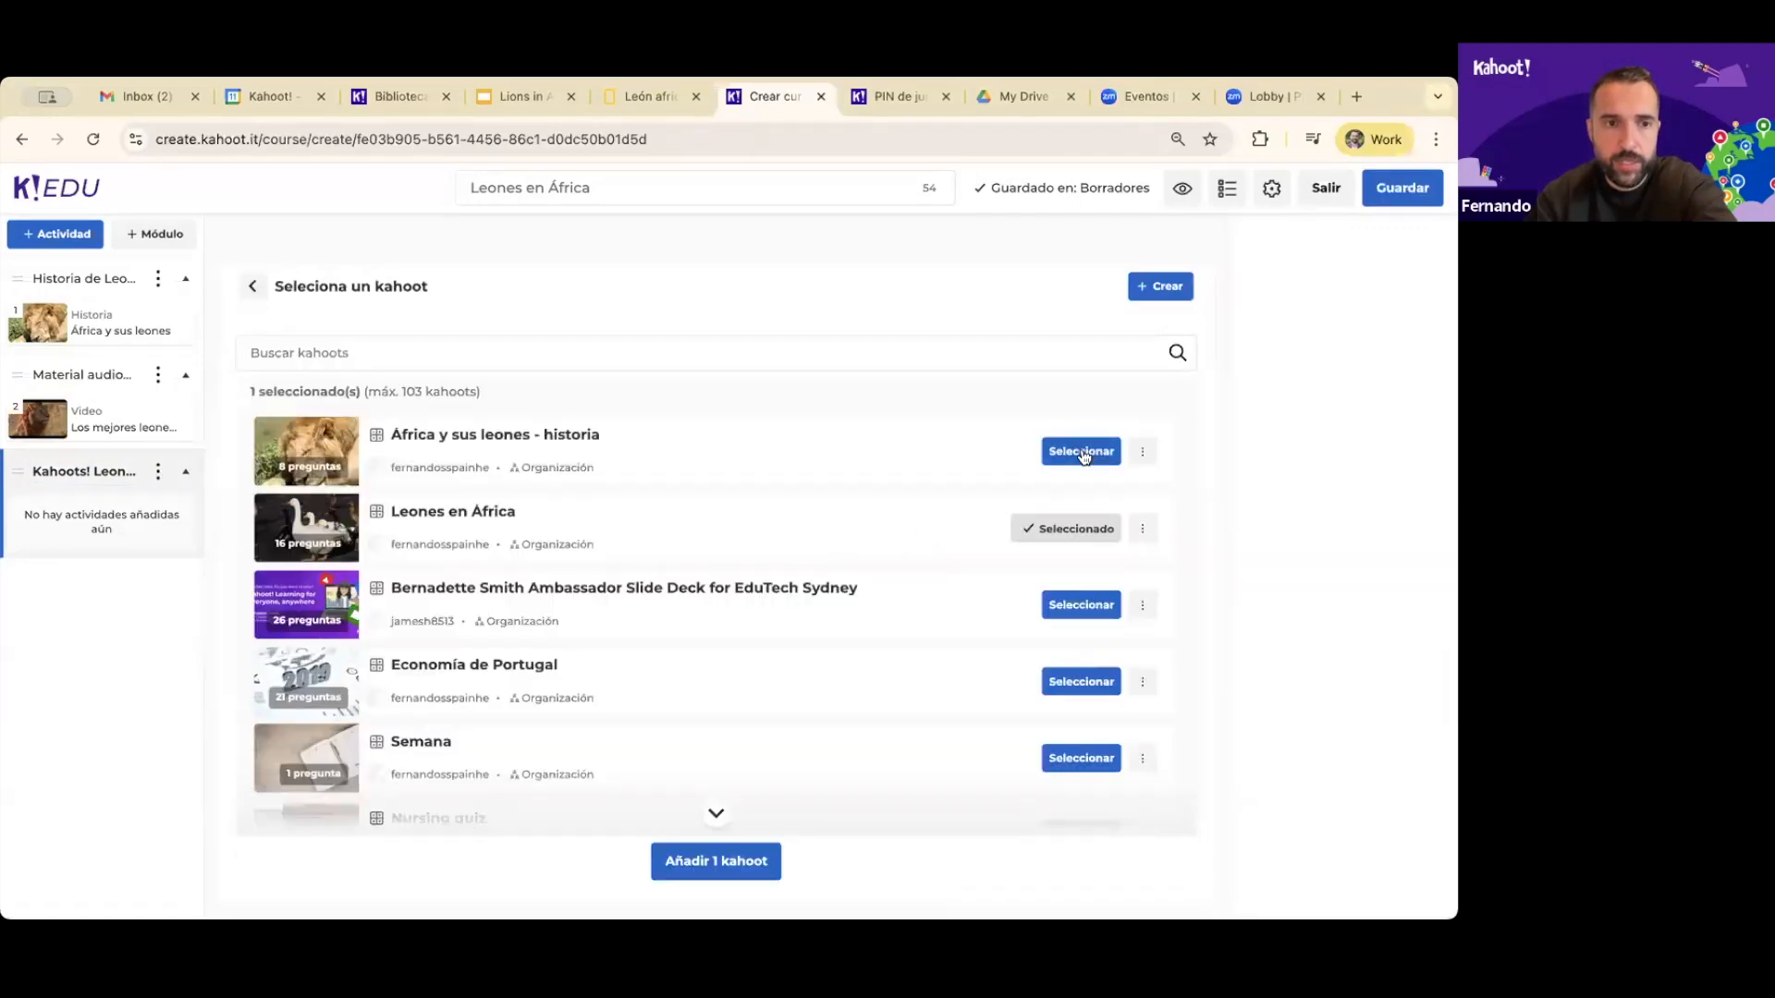
left_click(1082, 452)
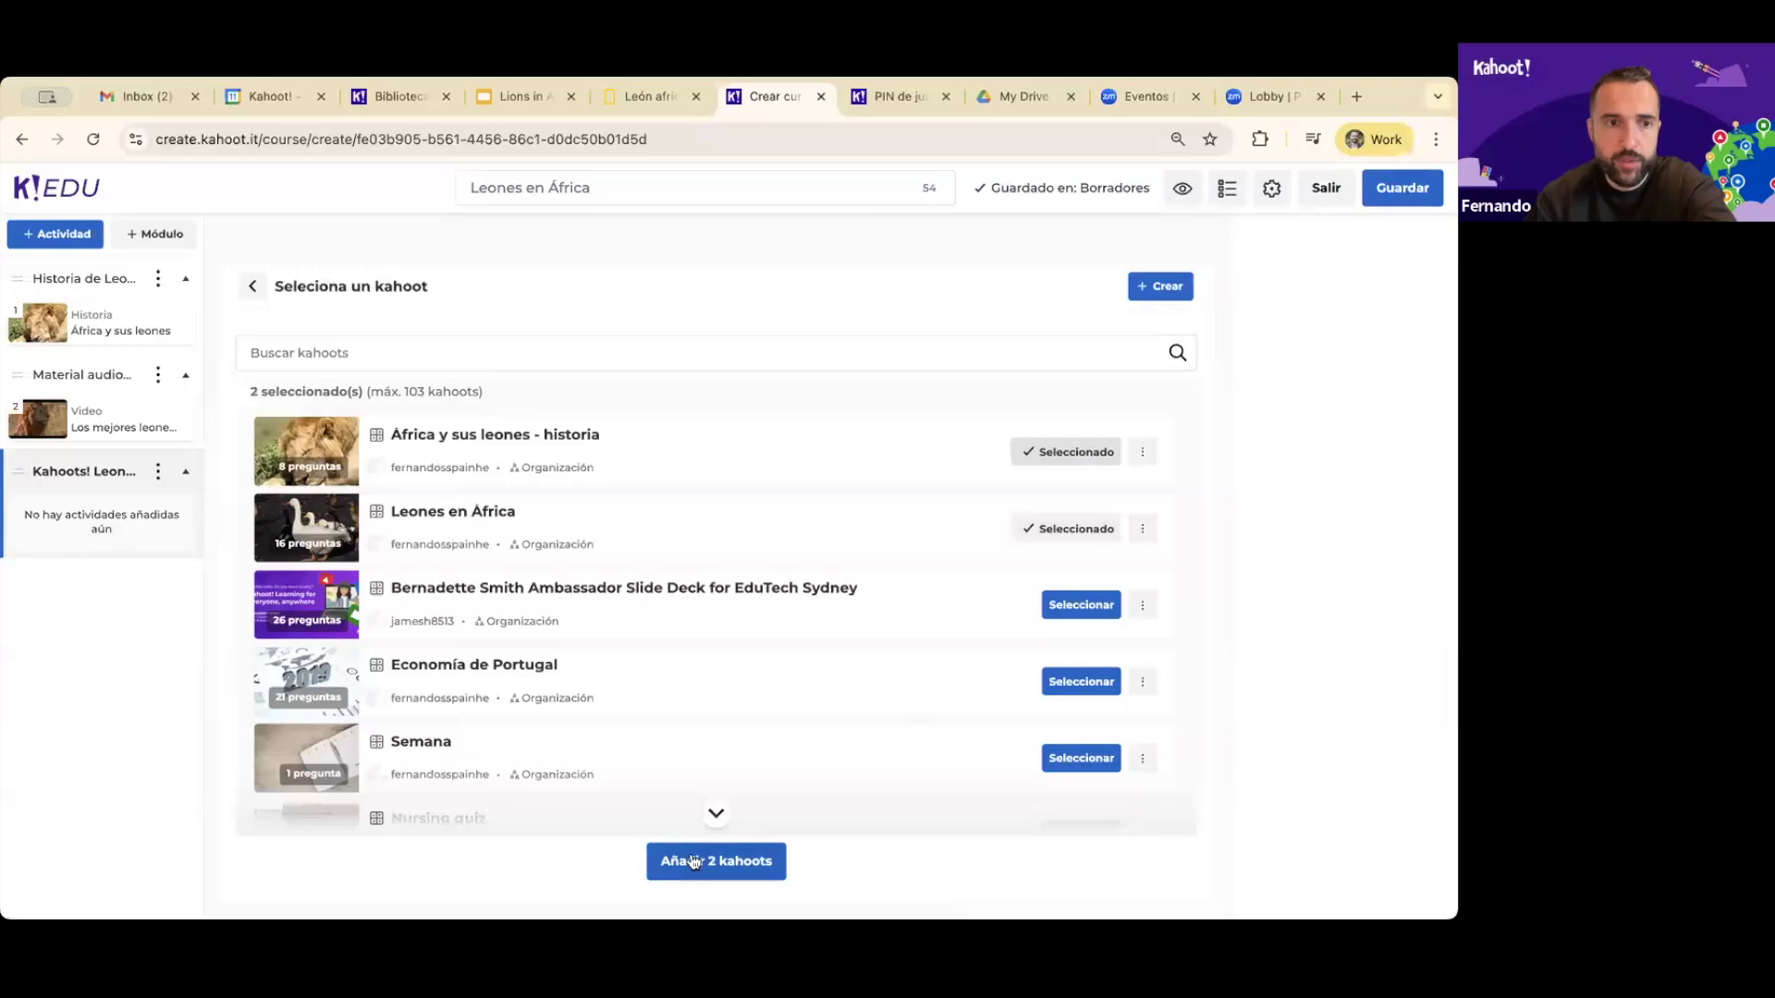
left_click(695, 860)
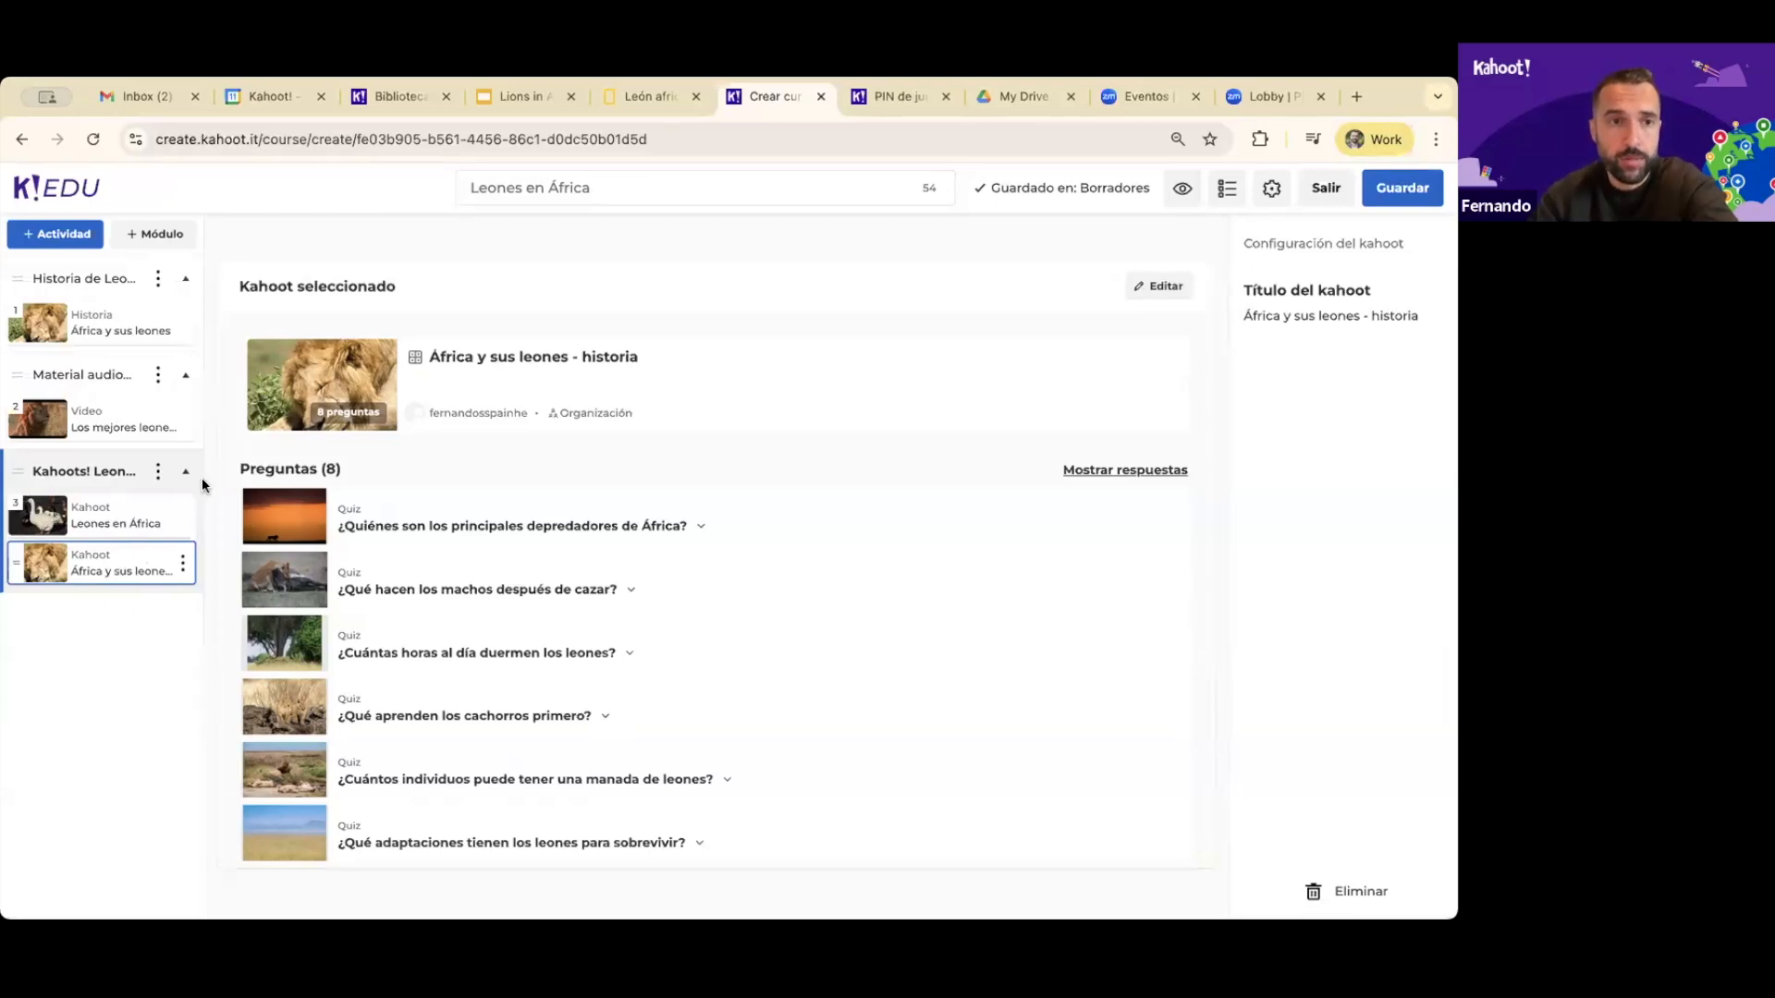
Add a fourth module titled "Material adicional" to the course
left_click(139, 235)
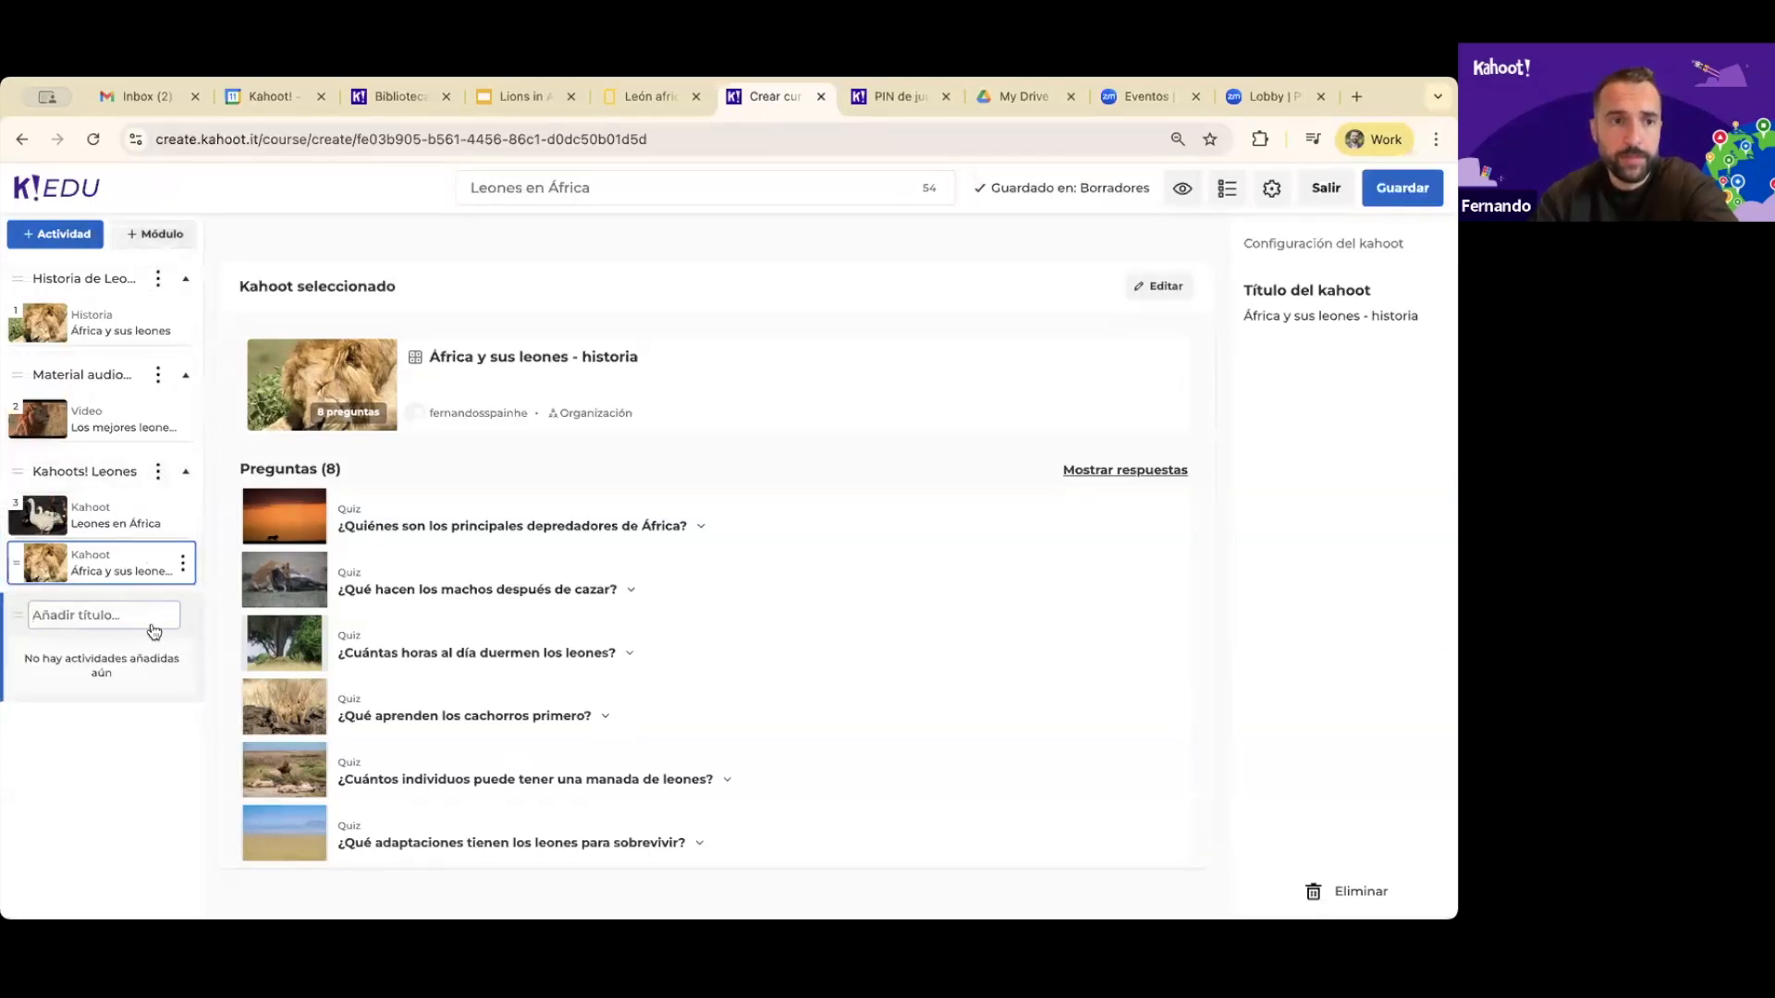
type("Material adici")
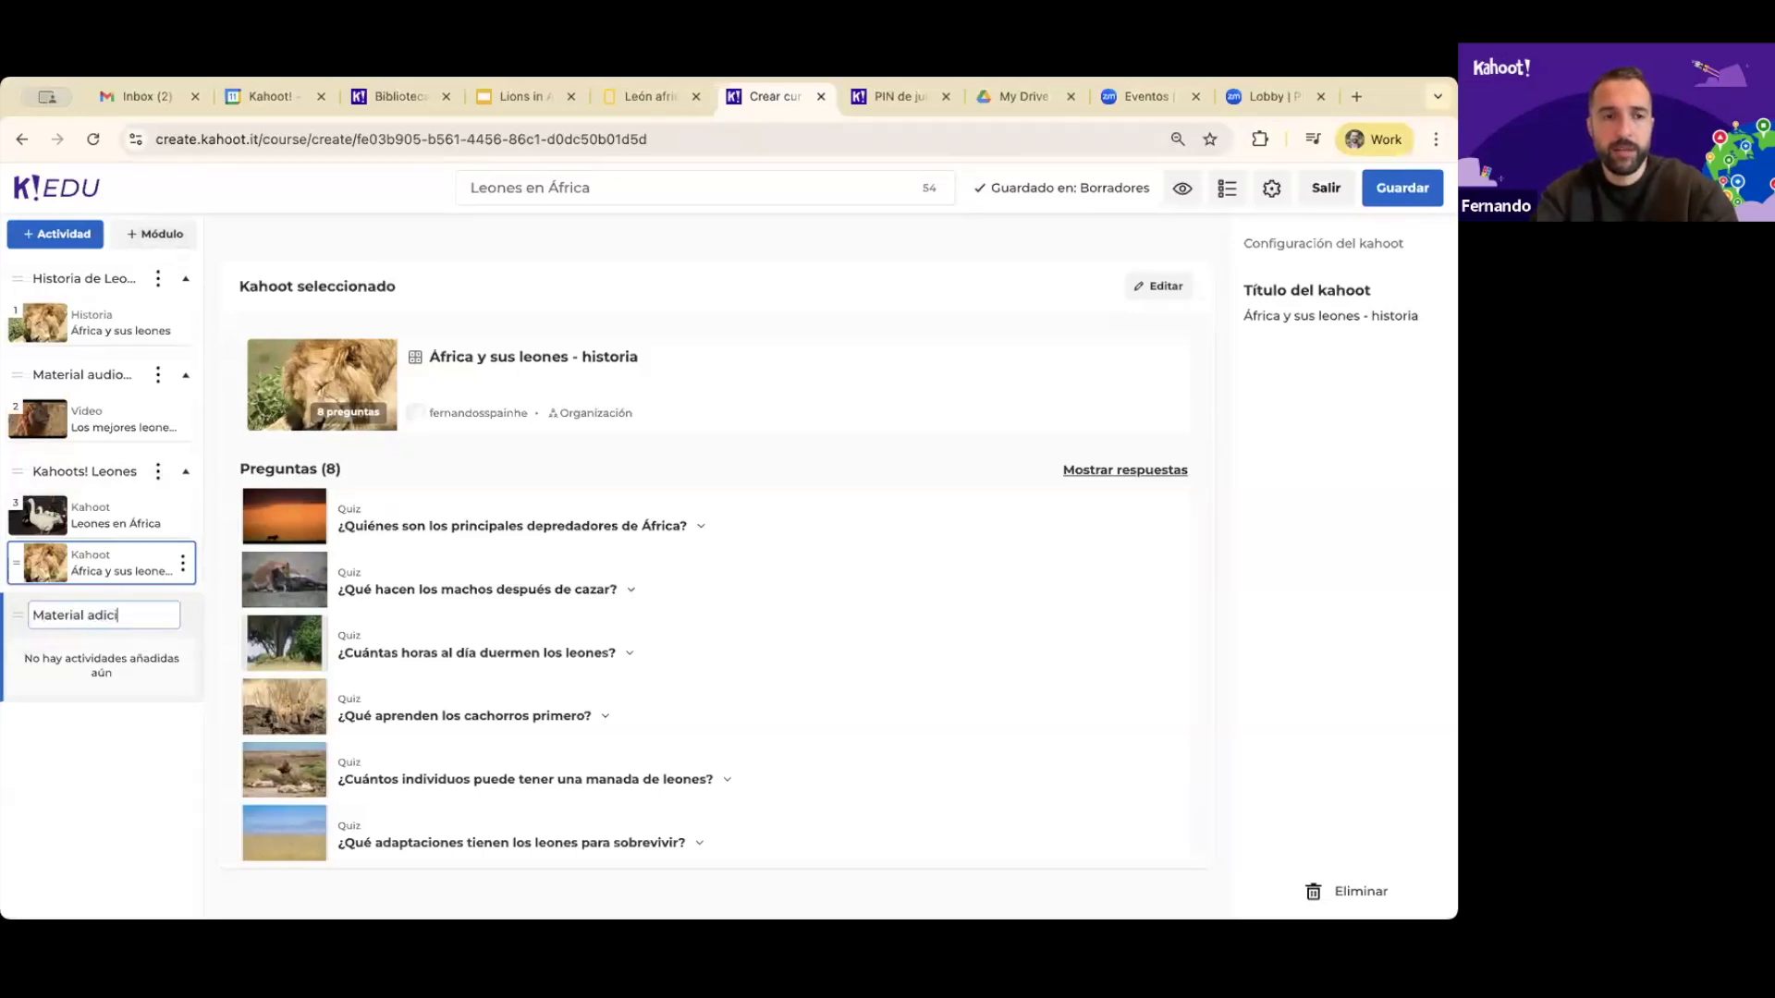
type("onal")
left_click(141, 656)
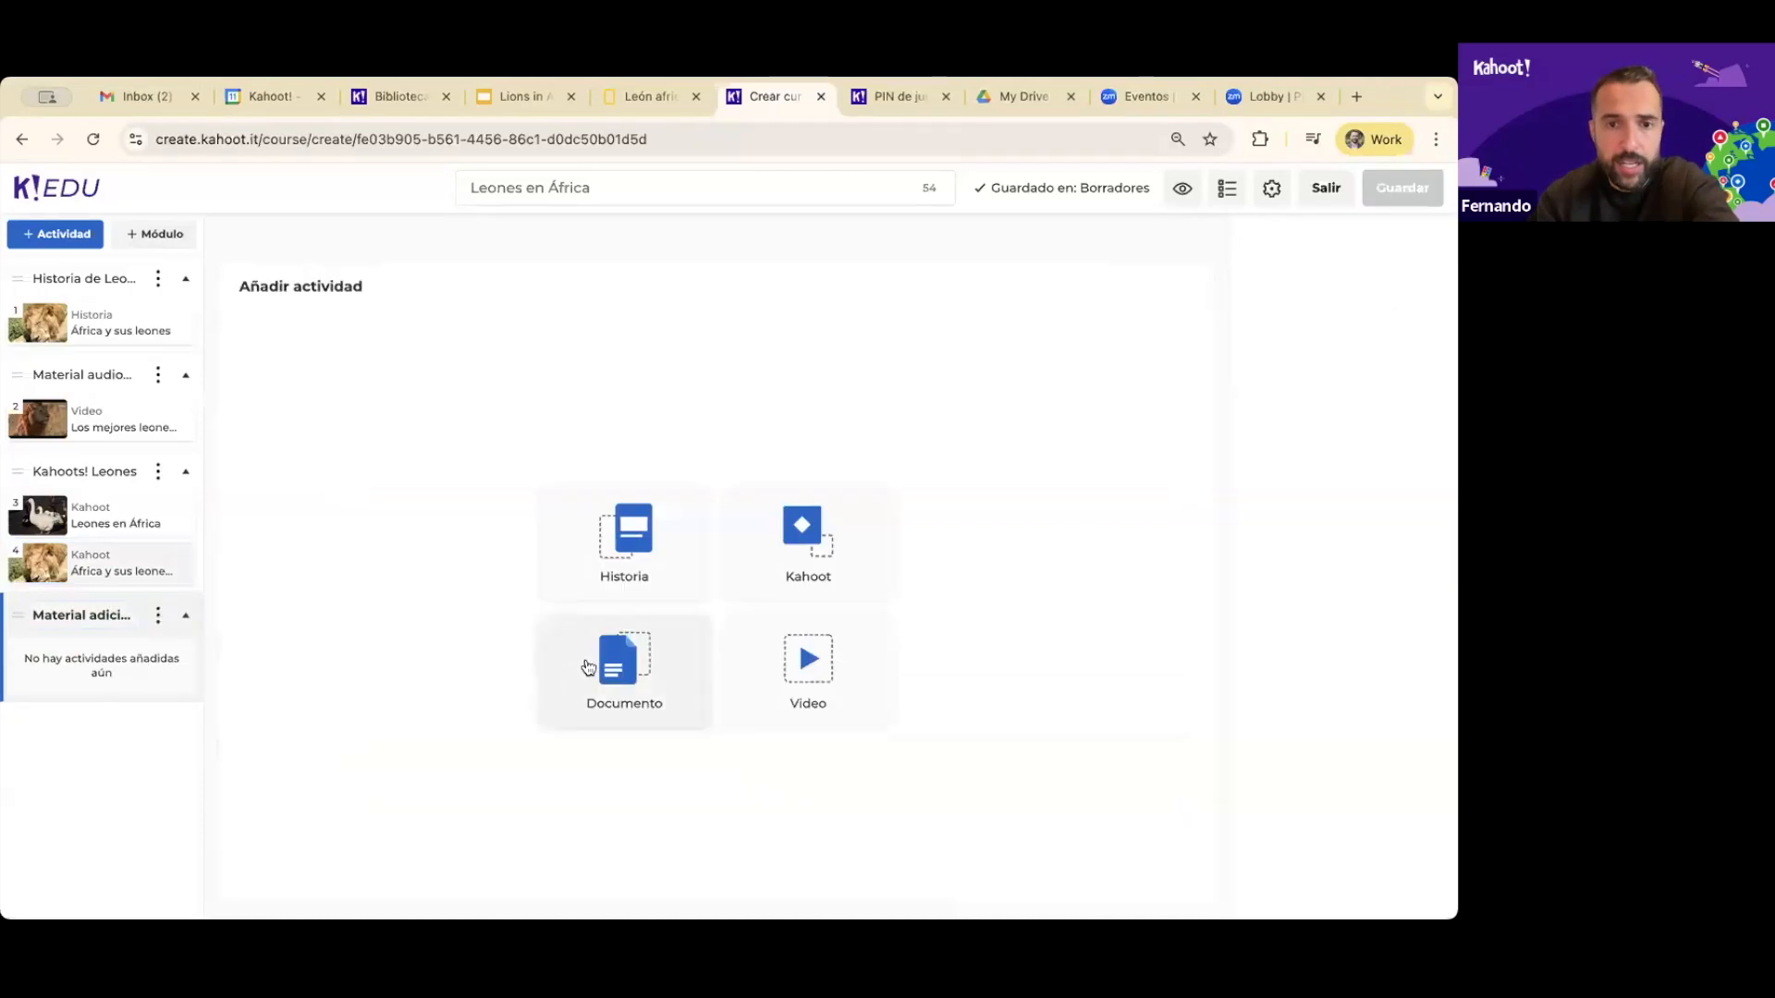
Upload African_lions.pdf as a document activity in the Material adicional module
left_click(644, 672)
left_click(721, 645)
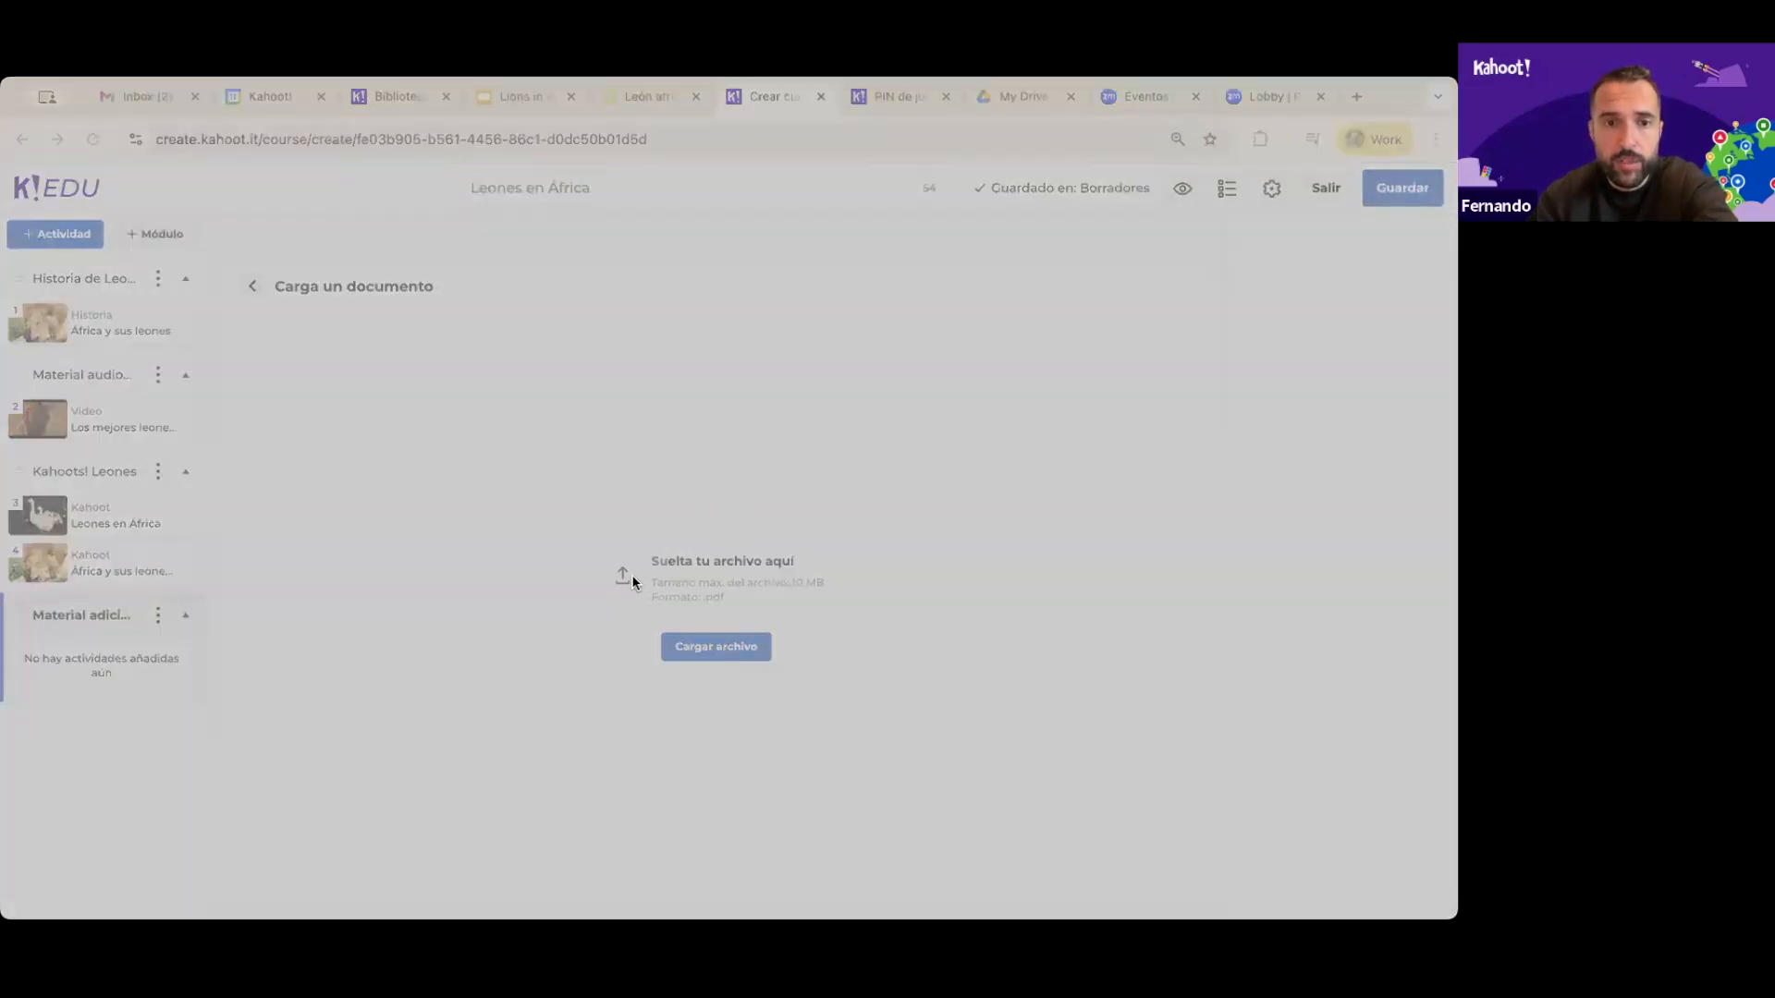
double_click(546, 558)
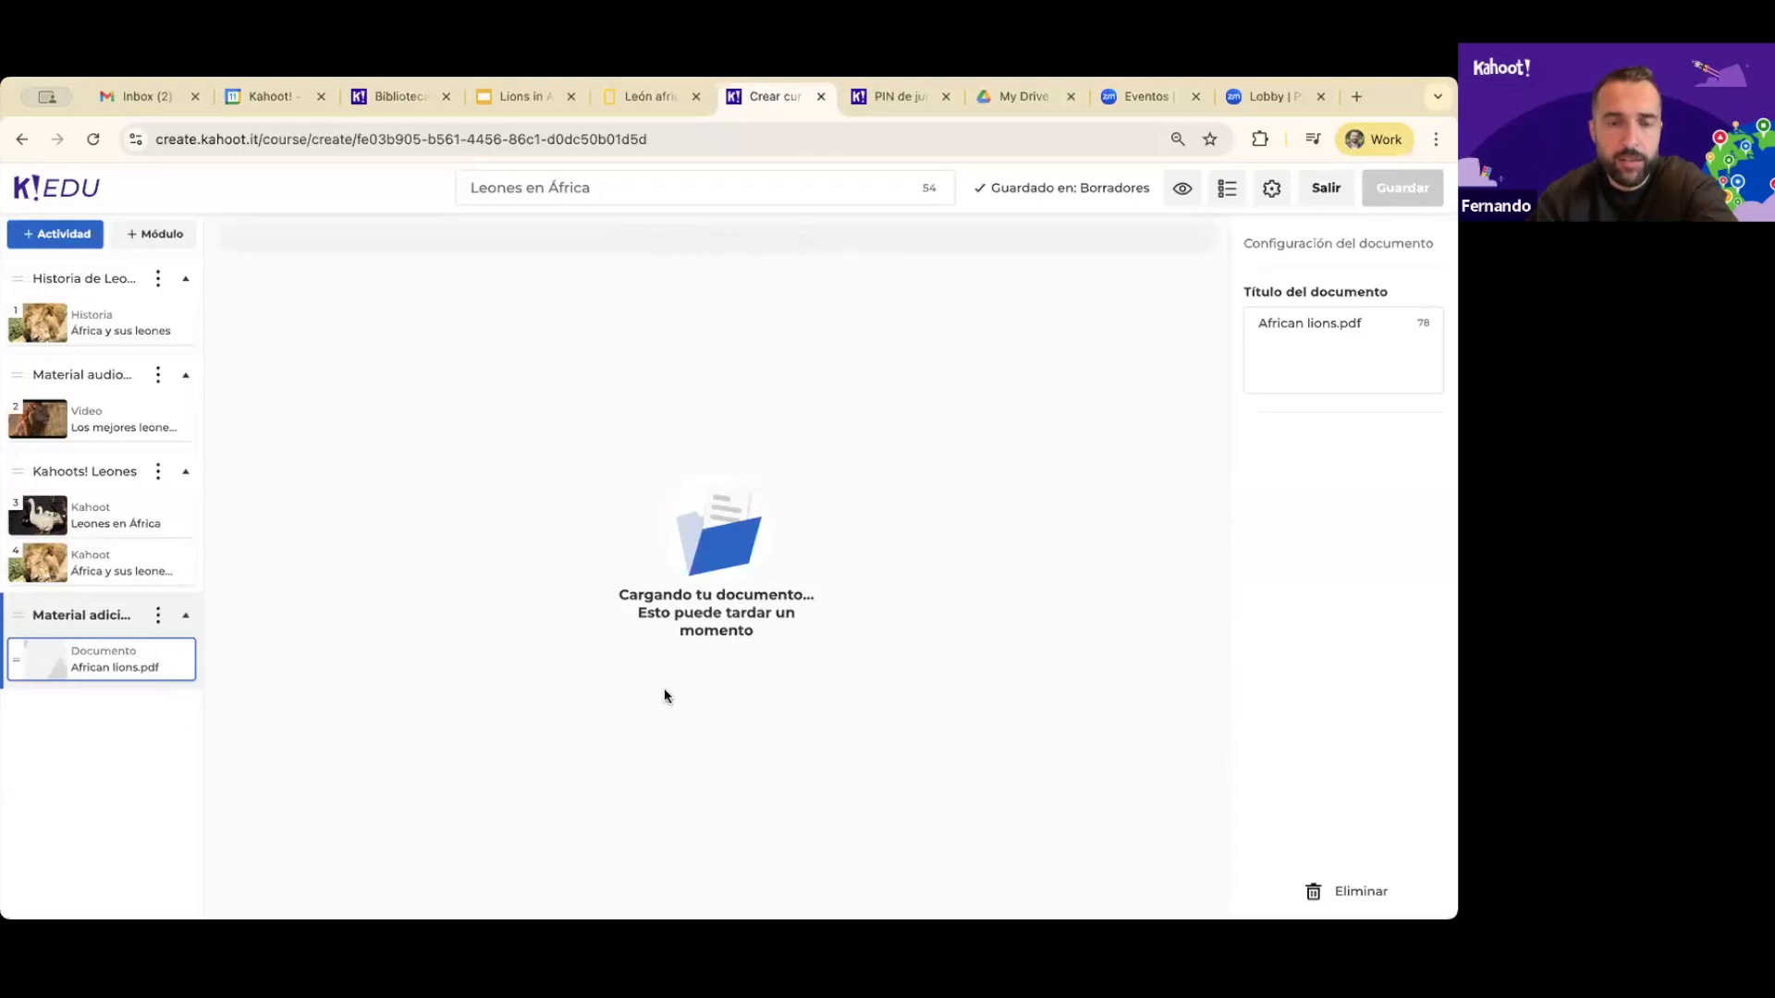
double_click(92, 616)
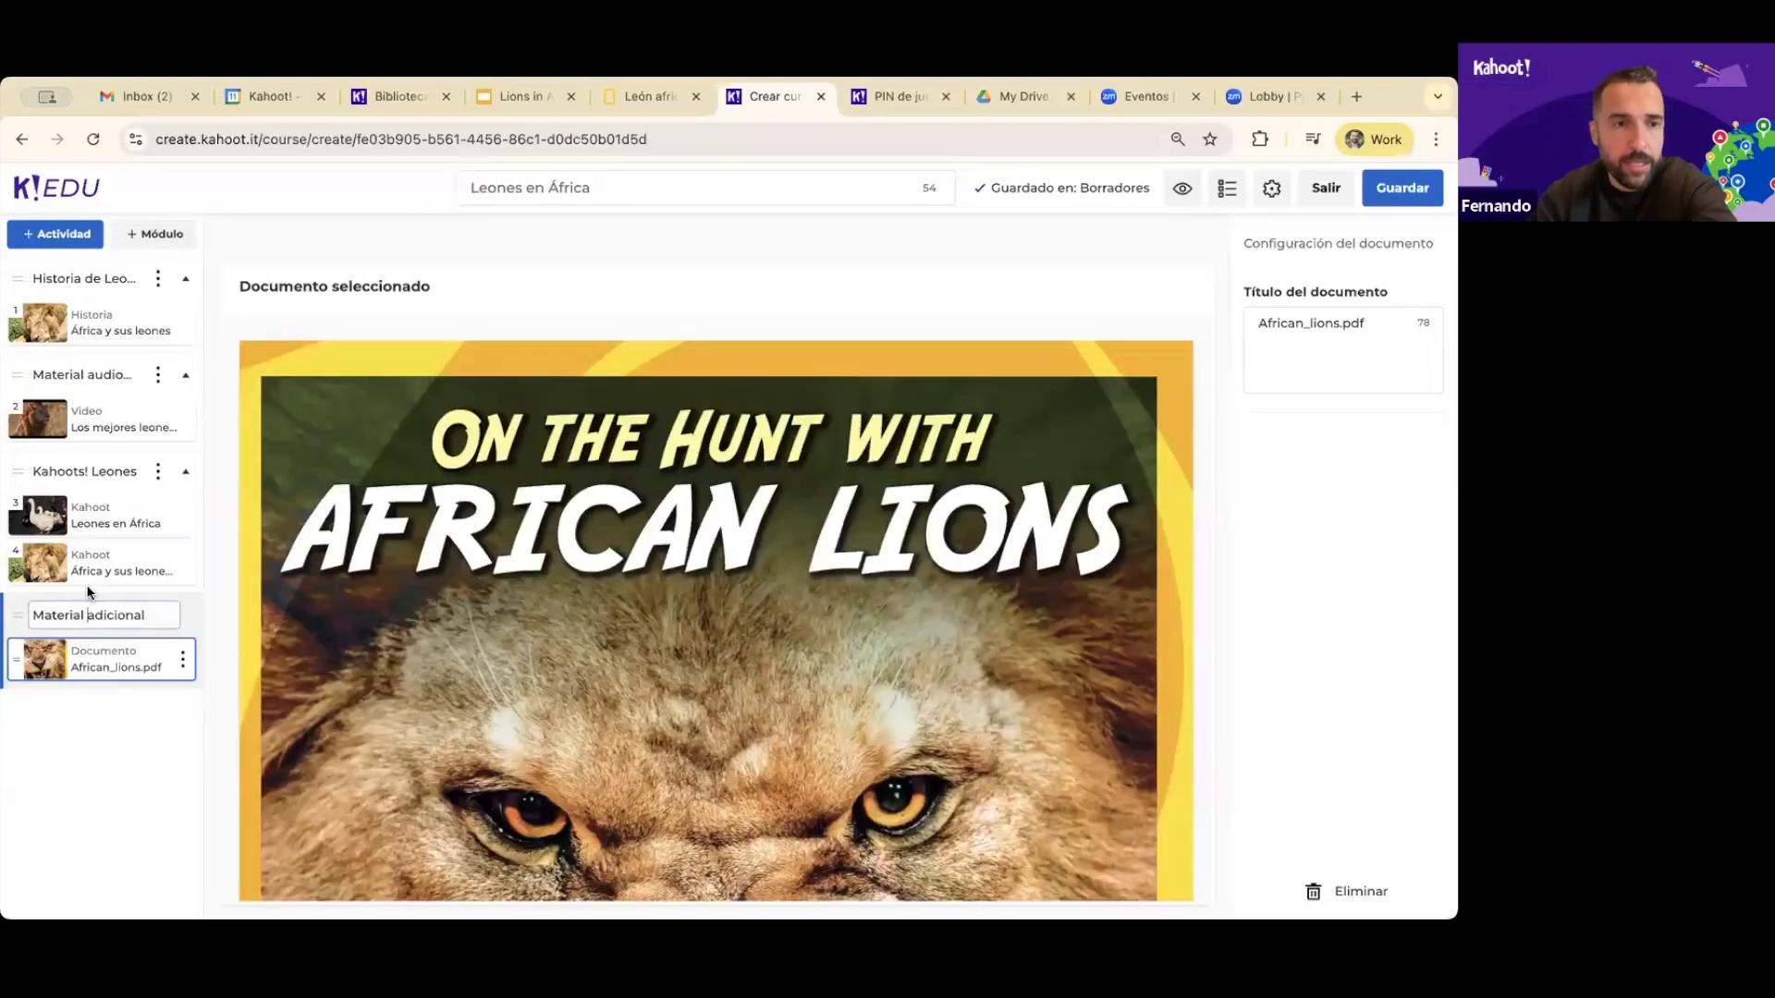
left_click(15, 606)
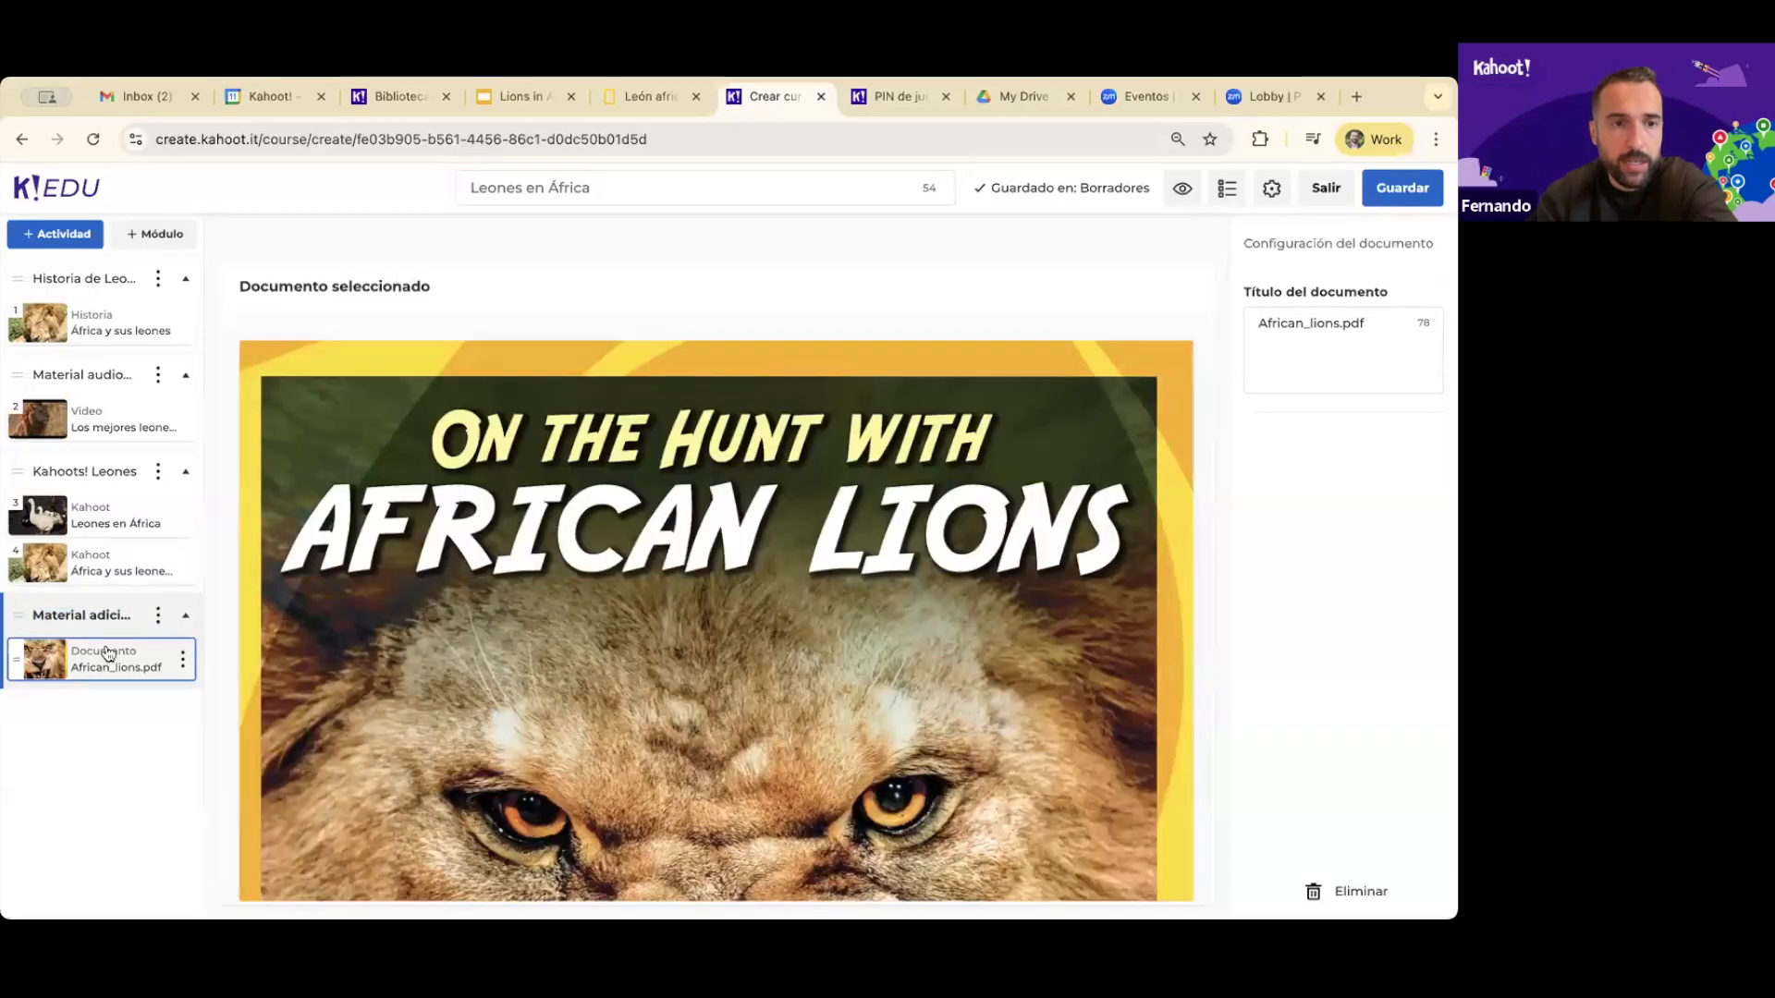
left_click(187, 617)
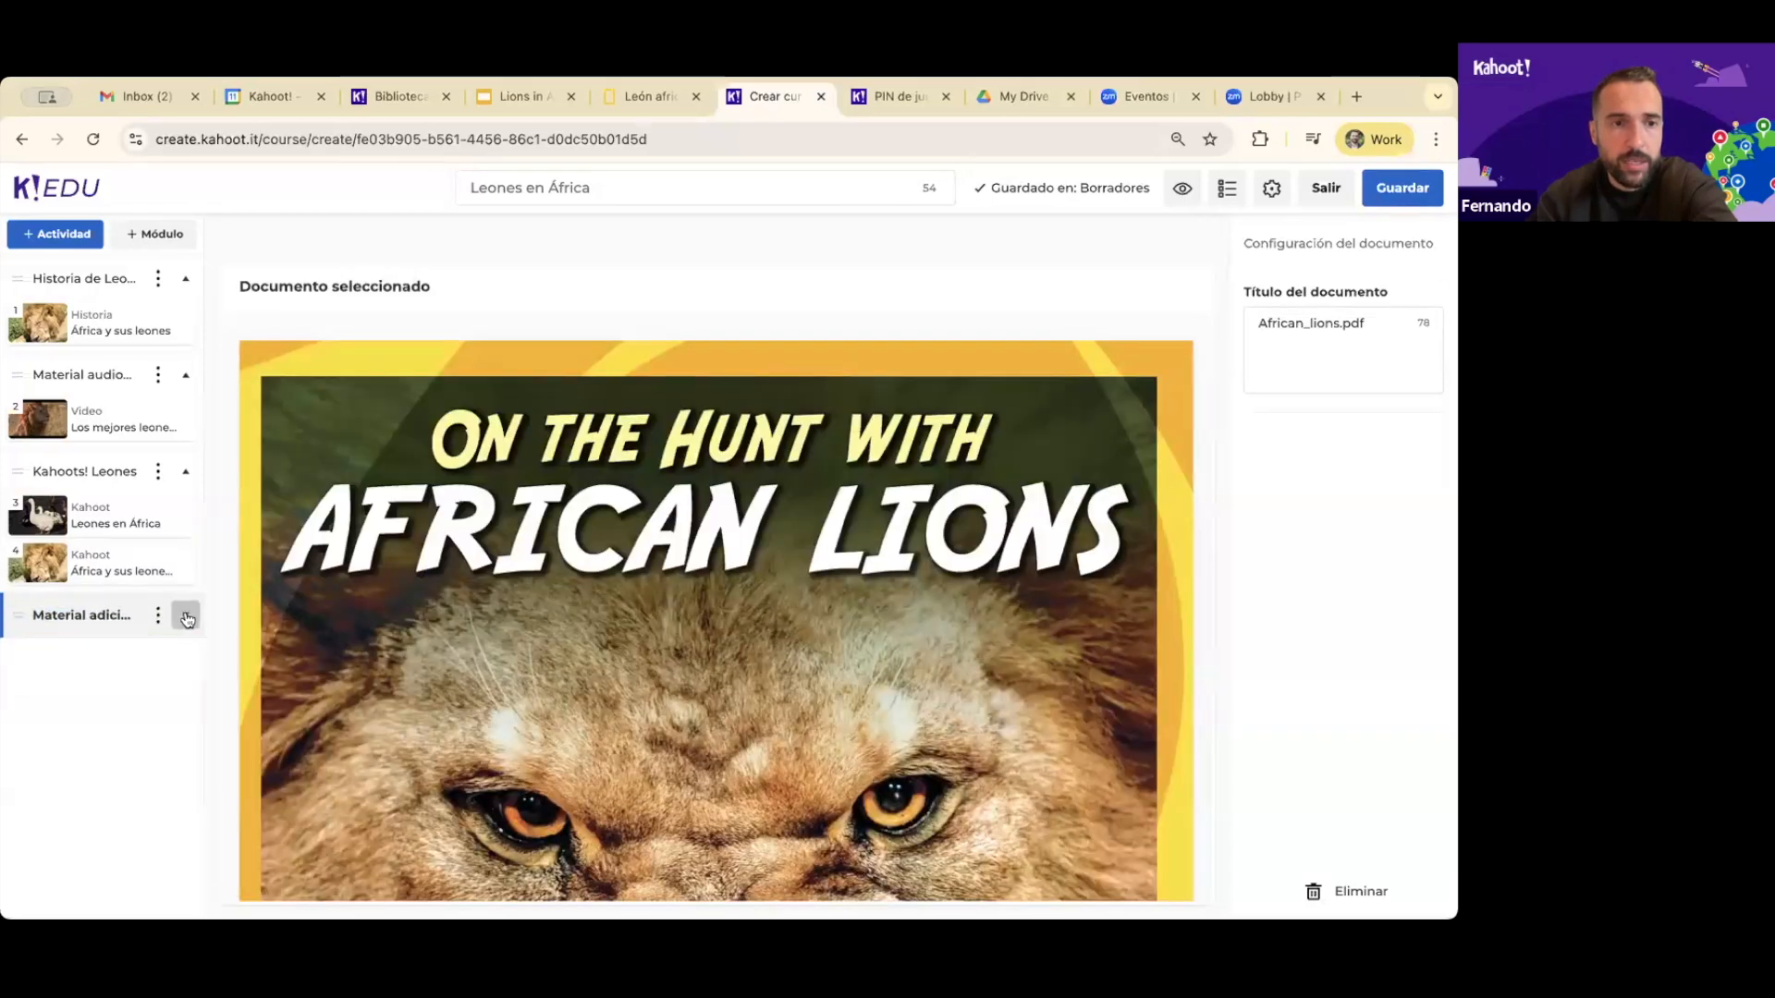
left_click(187, 617)
left_click(150, 617)
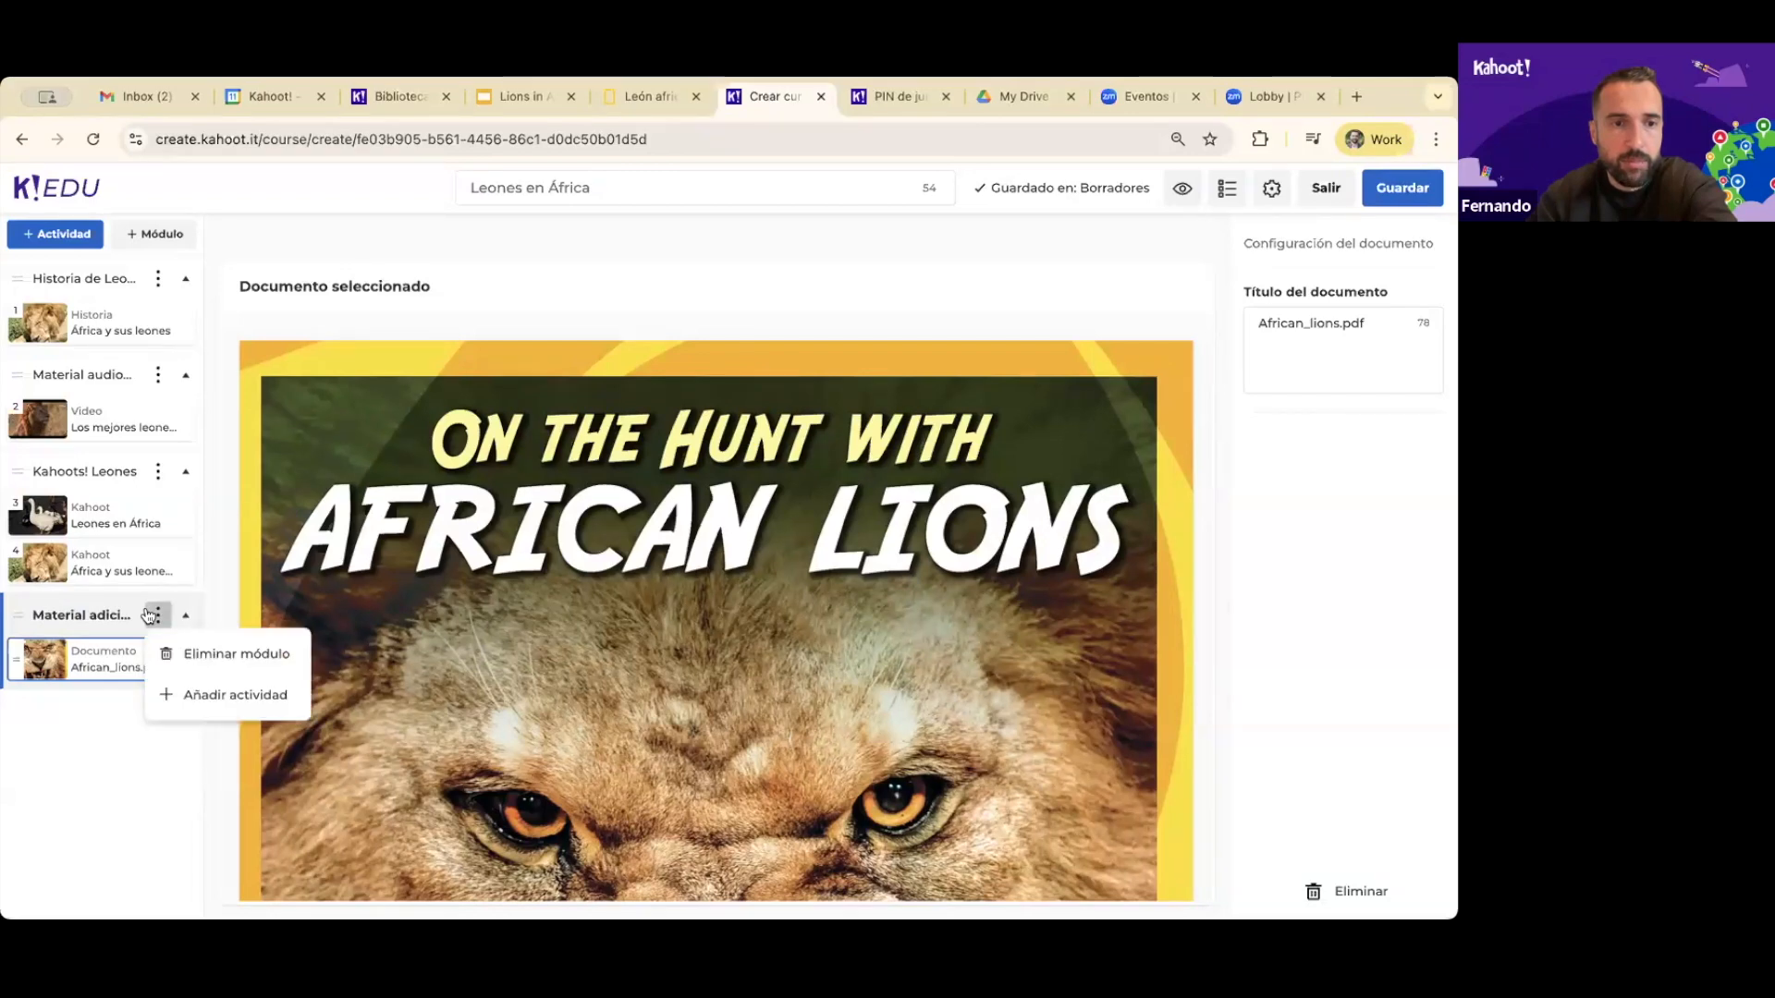
left_click(132, 616)
double_click(119, 613)
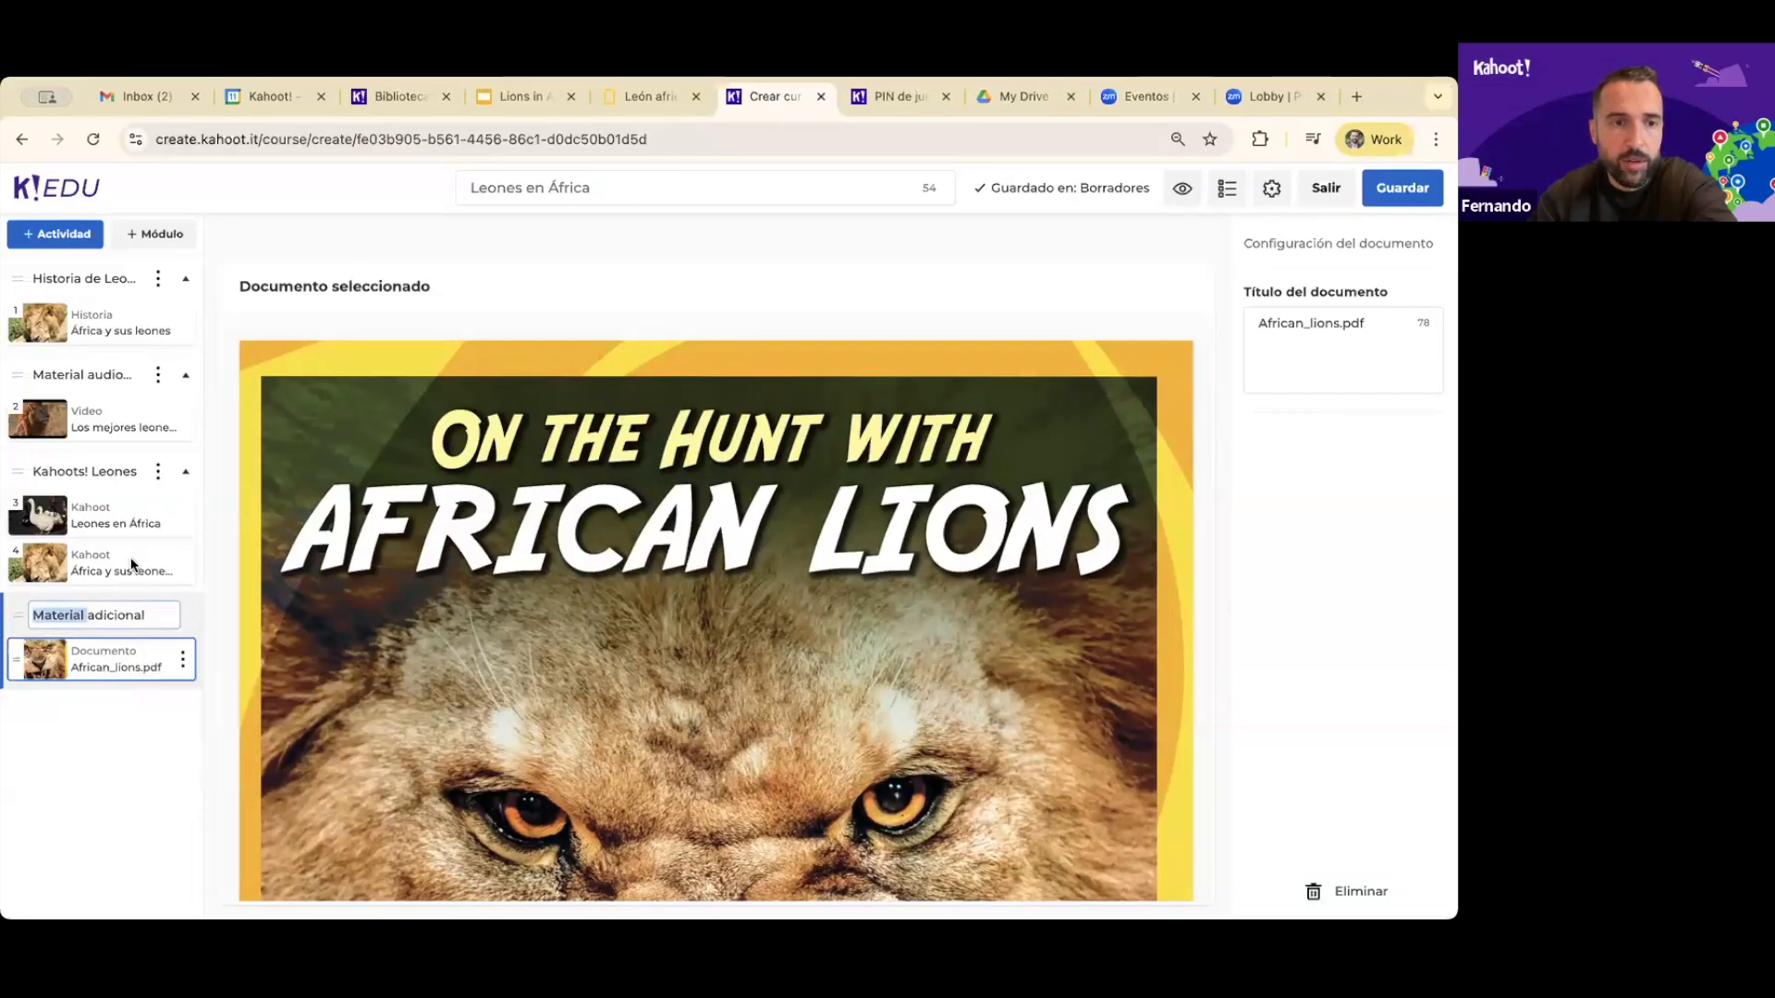
left_click(4, 606)
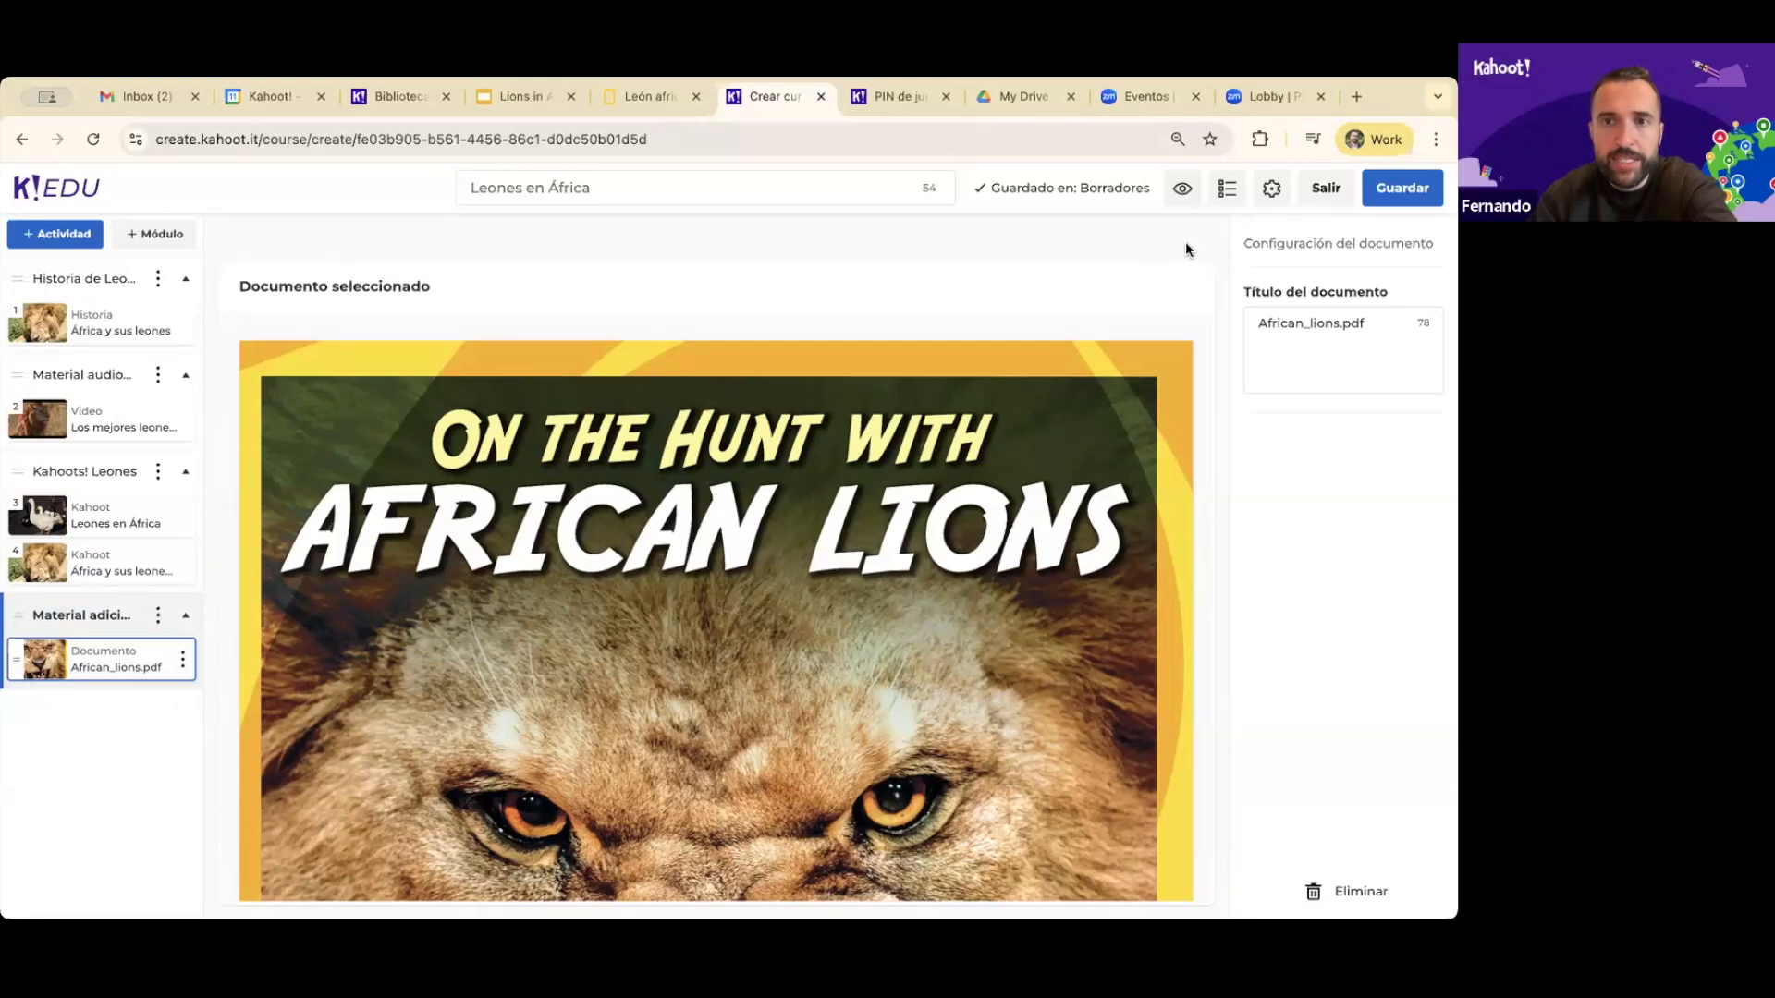
In the course settings, set the target age to adult education only (18-99 years)
left_click(1272, 188)
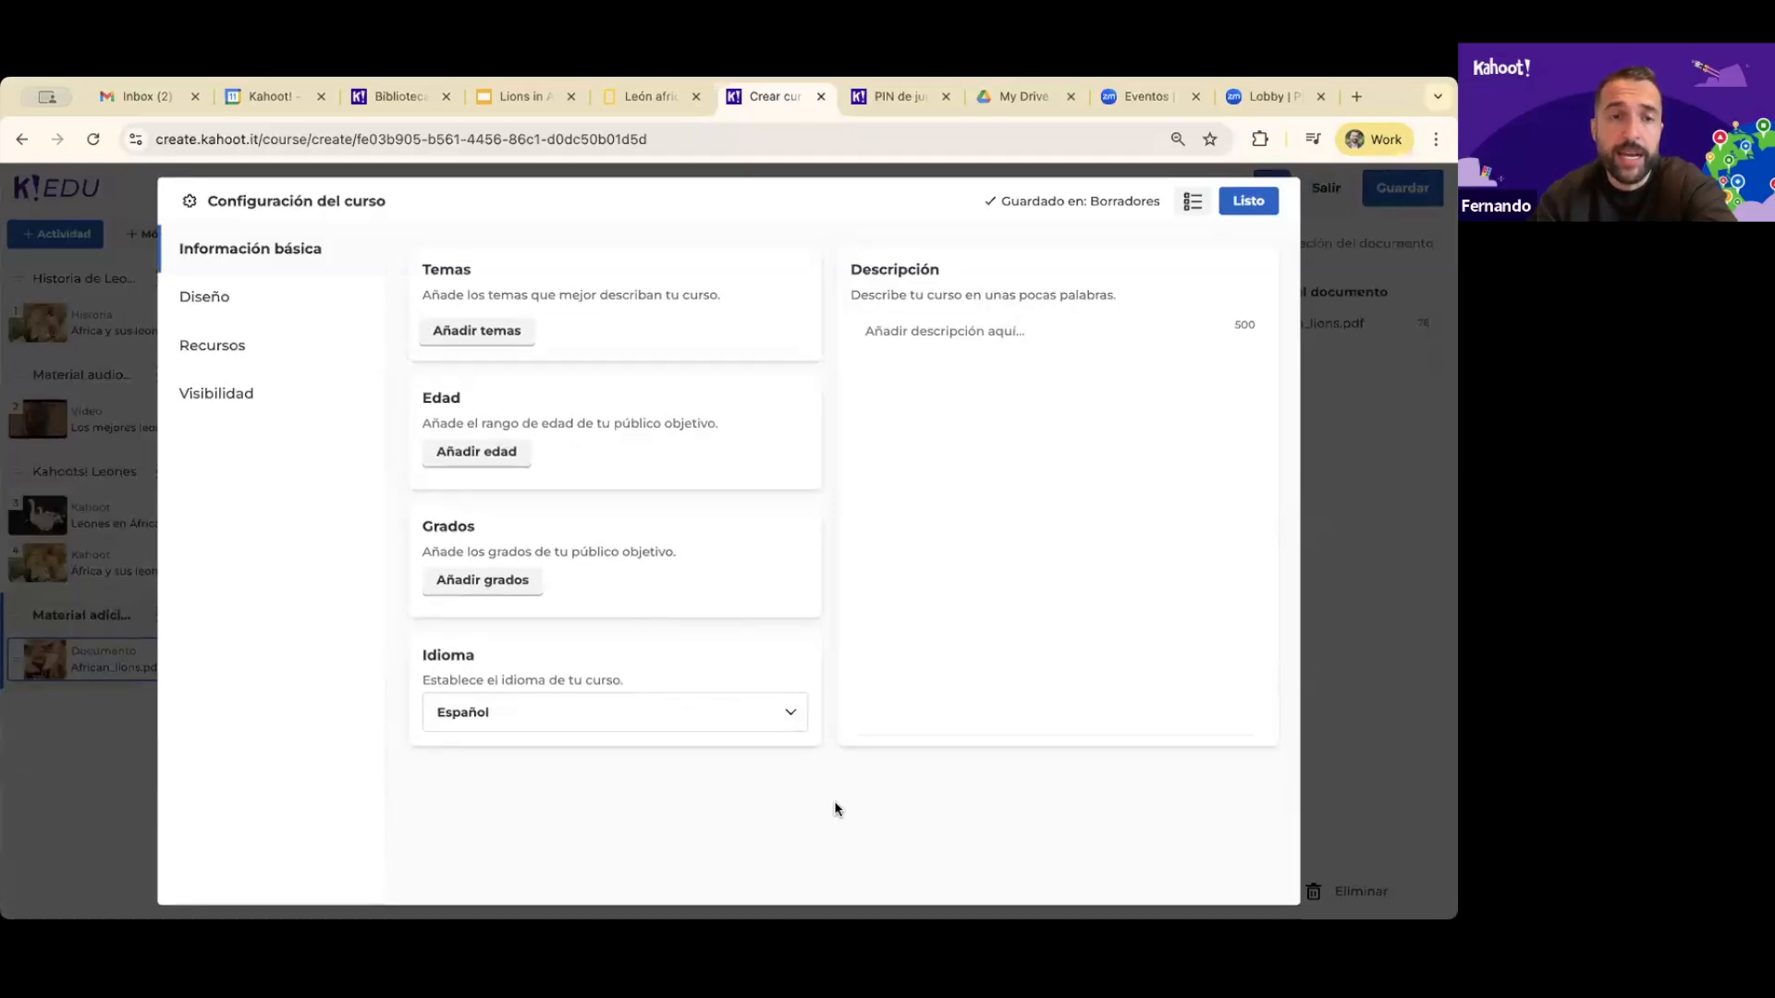
left_click(449, 332)
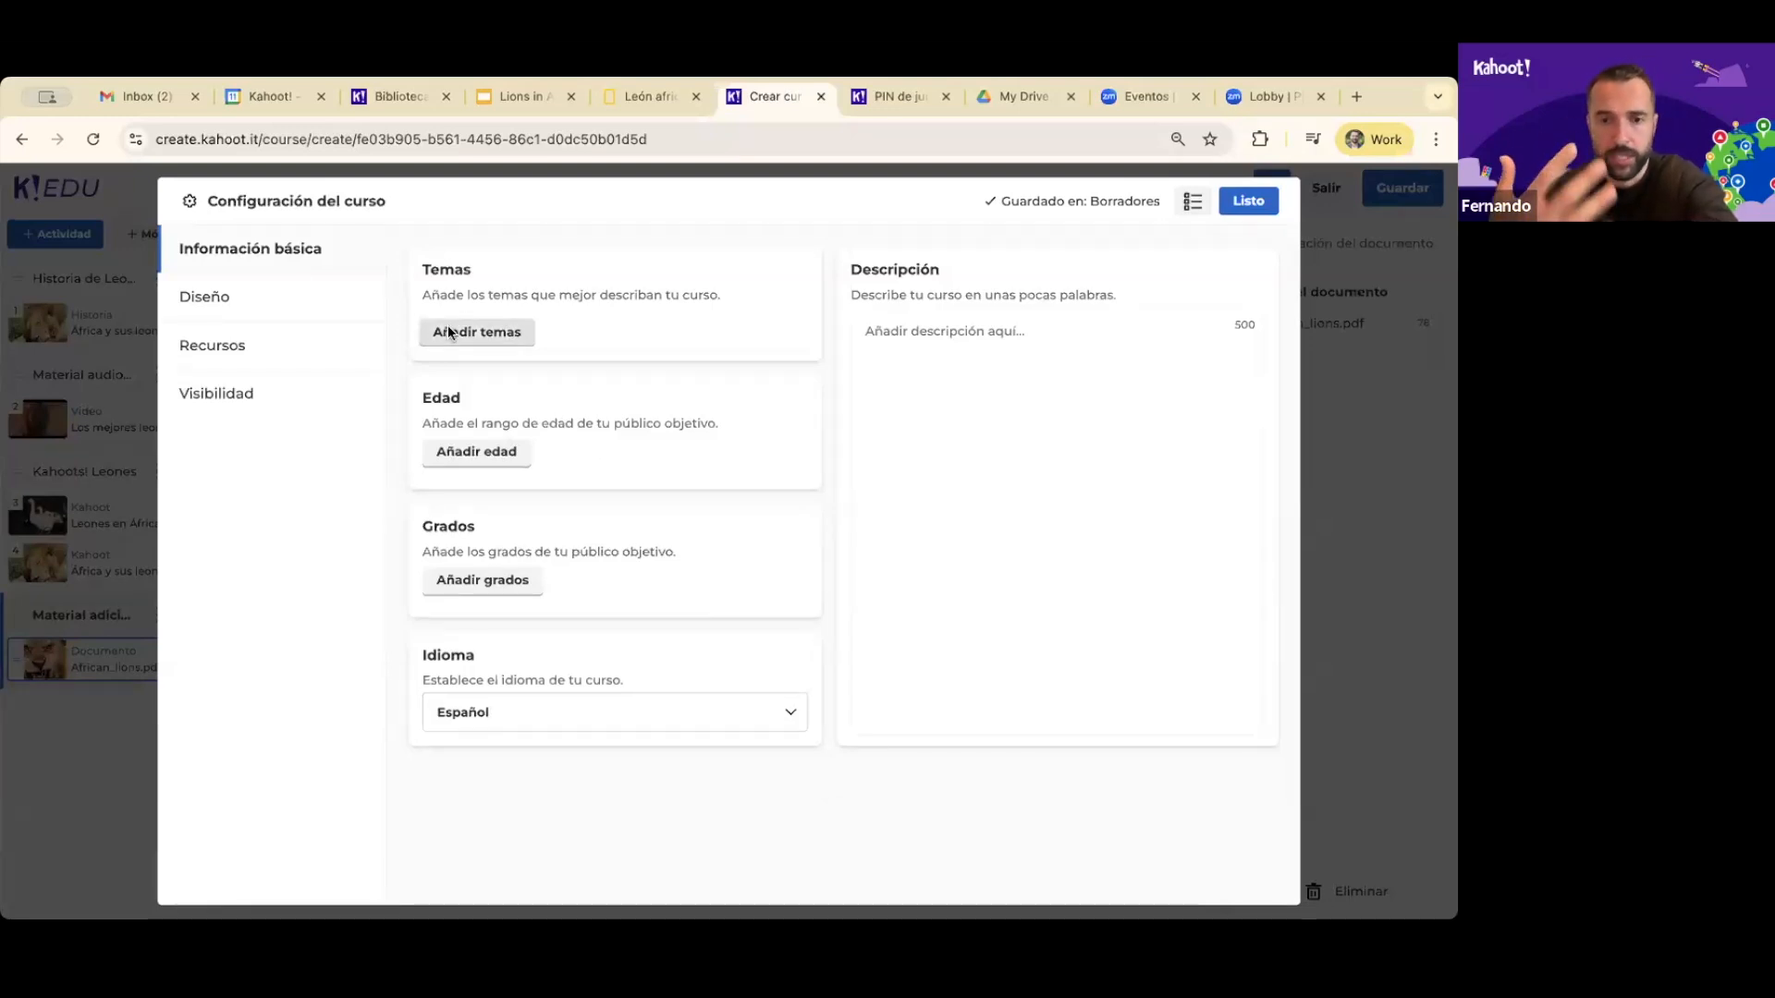
left_click(508, 457)
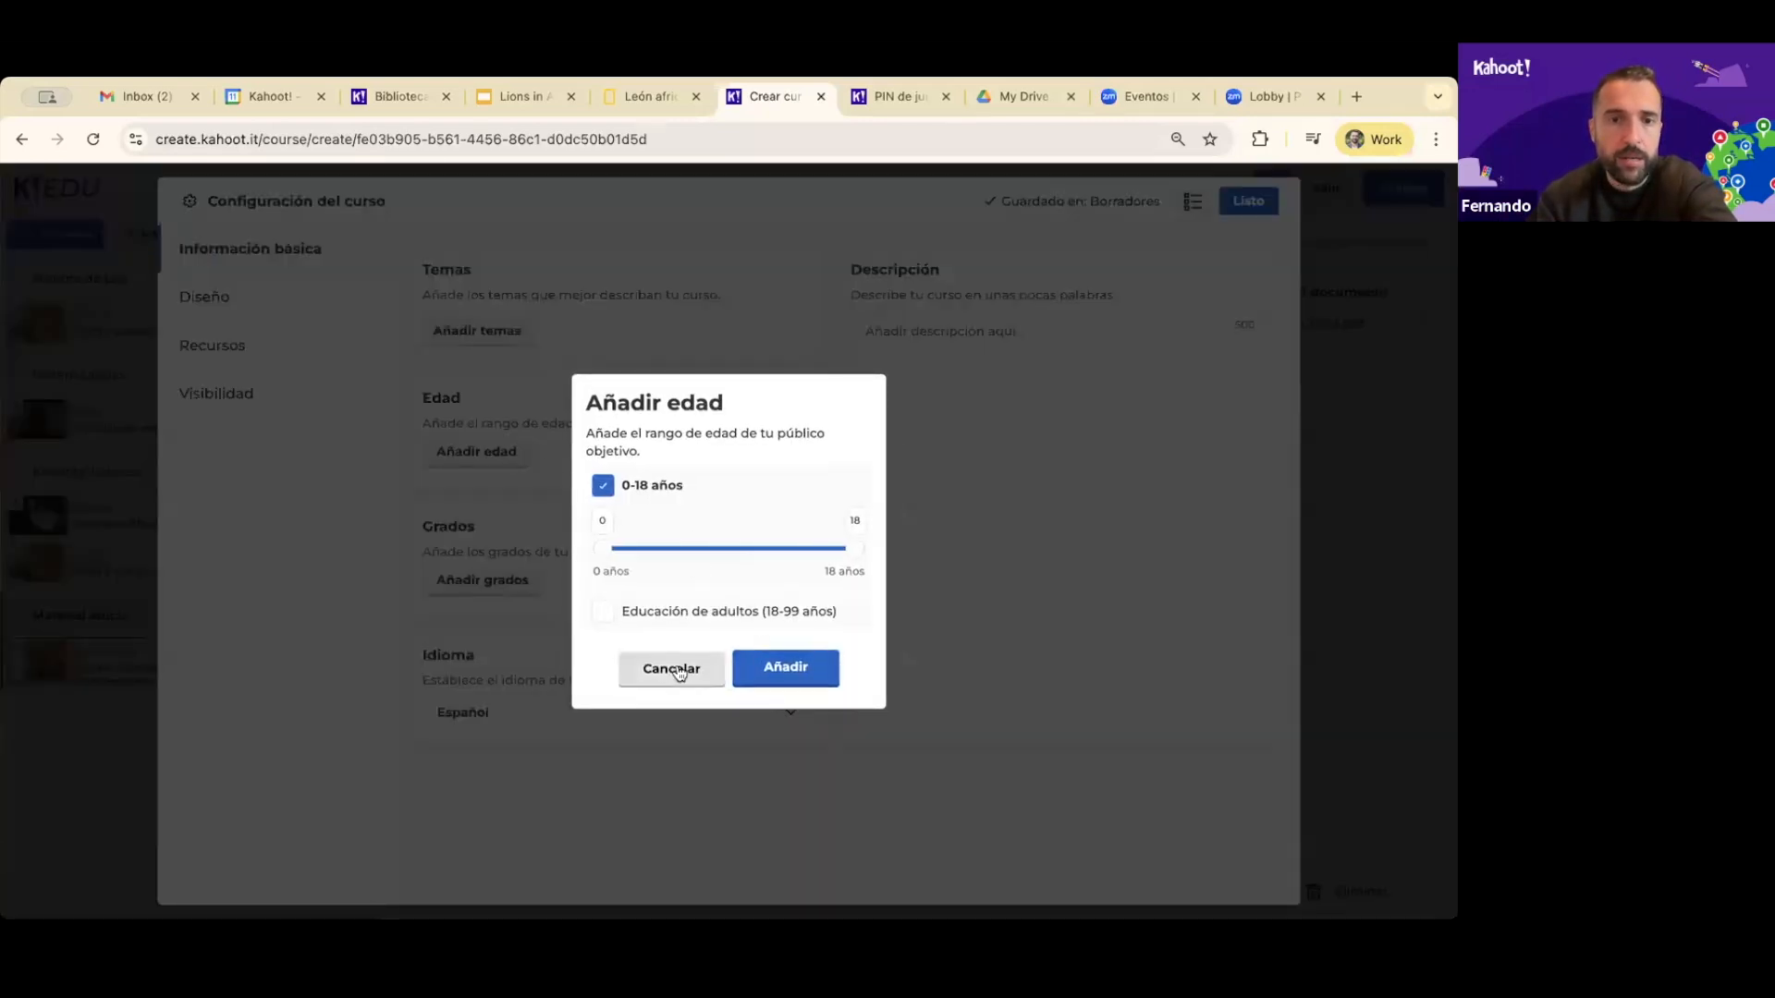
left_click(604, 611)
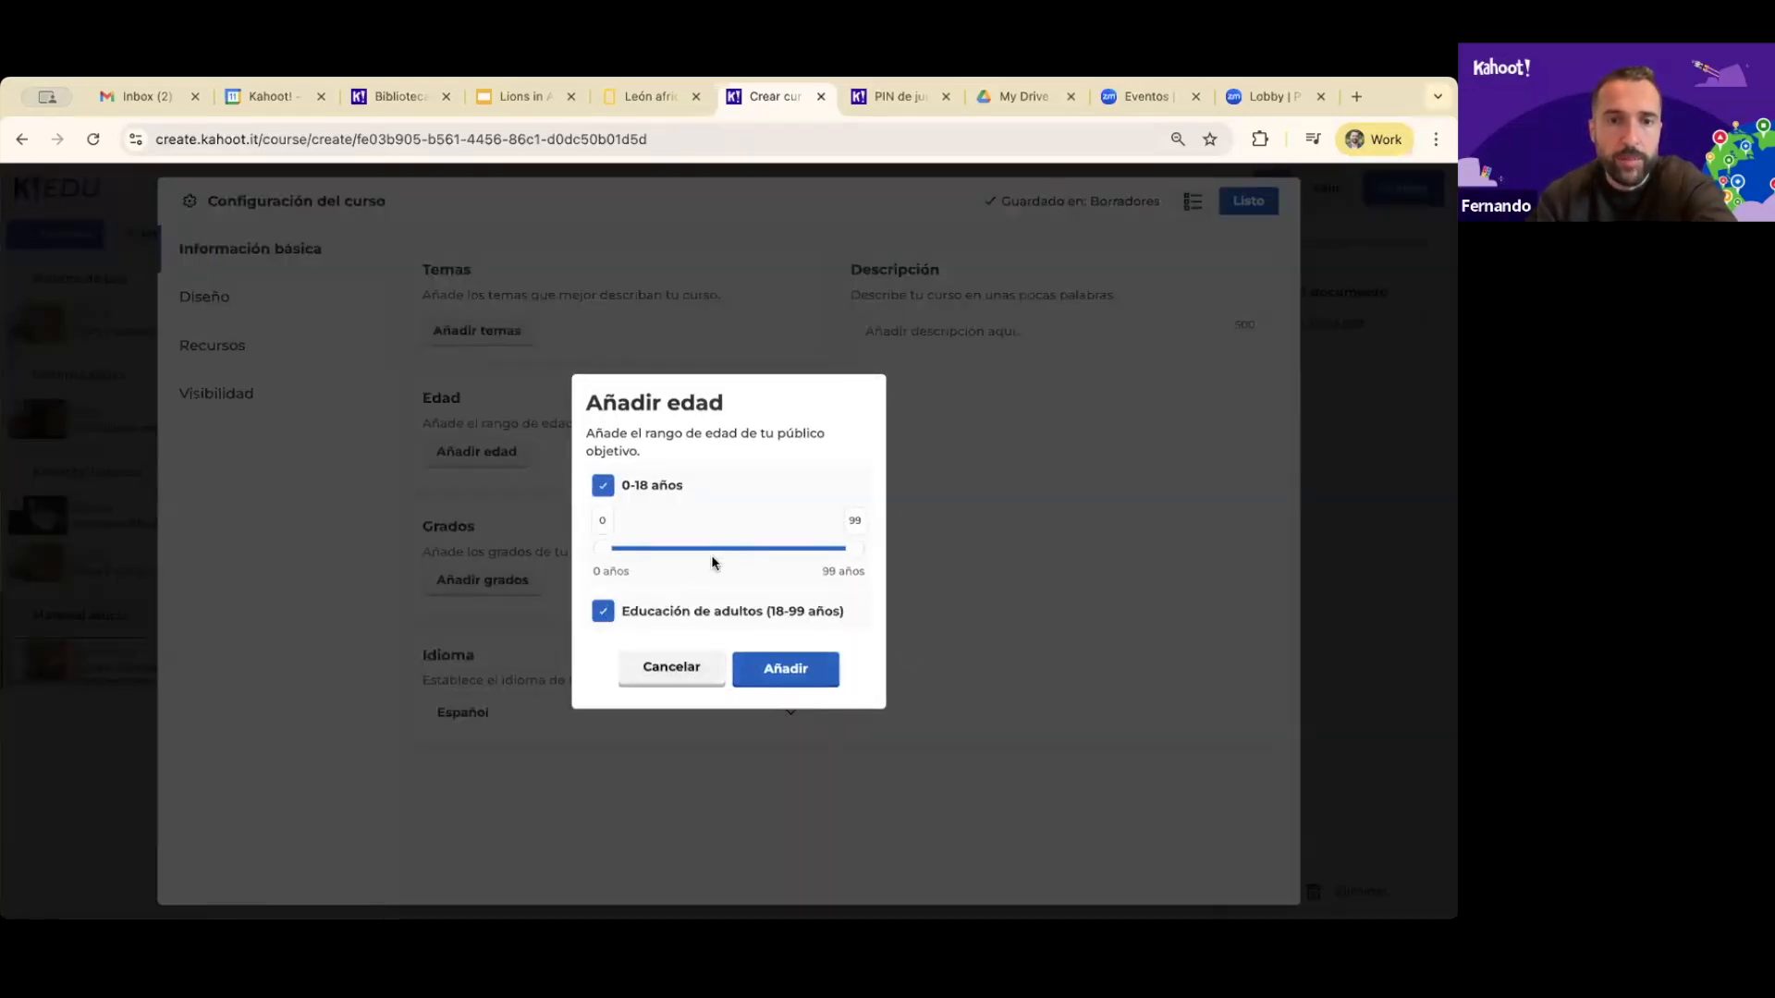
left_click(604, 485)
left_click(784, 665)
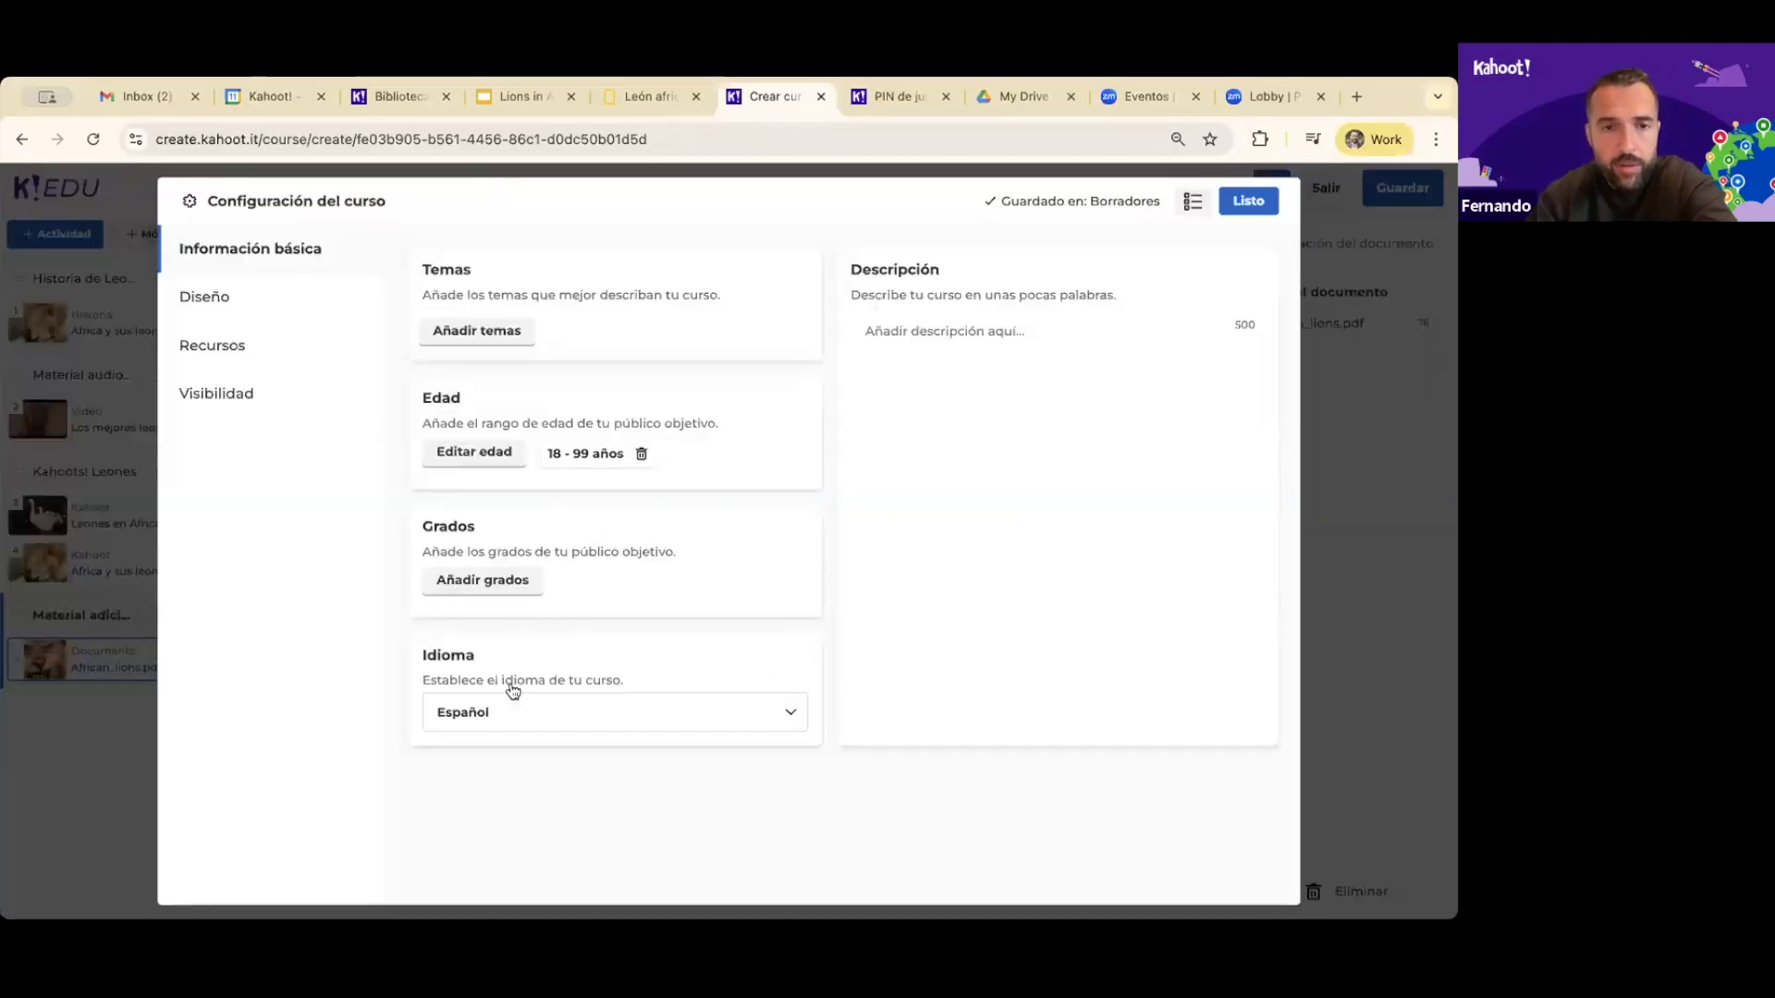
Search the image library for "lions" and add one of the found images to the course design
left_click(278, 308)
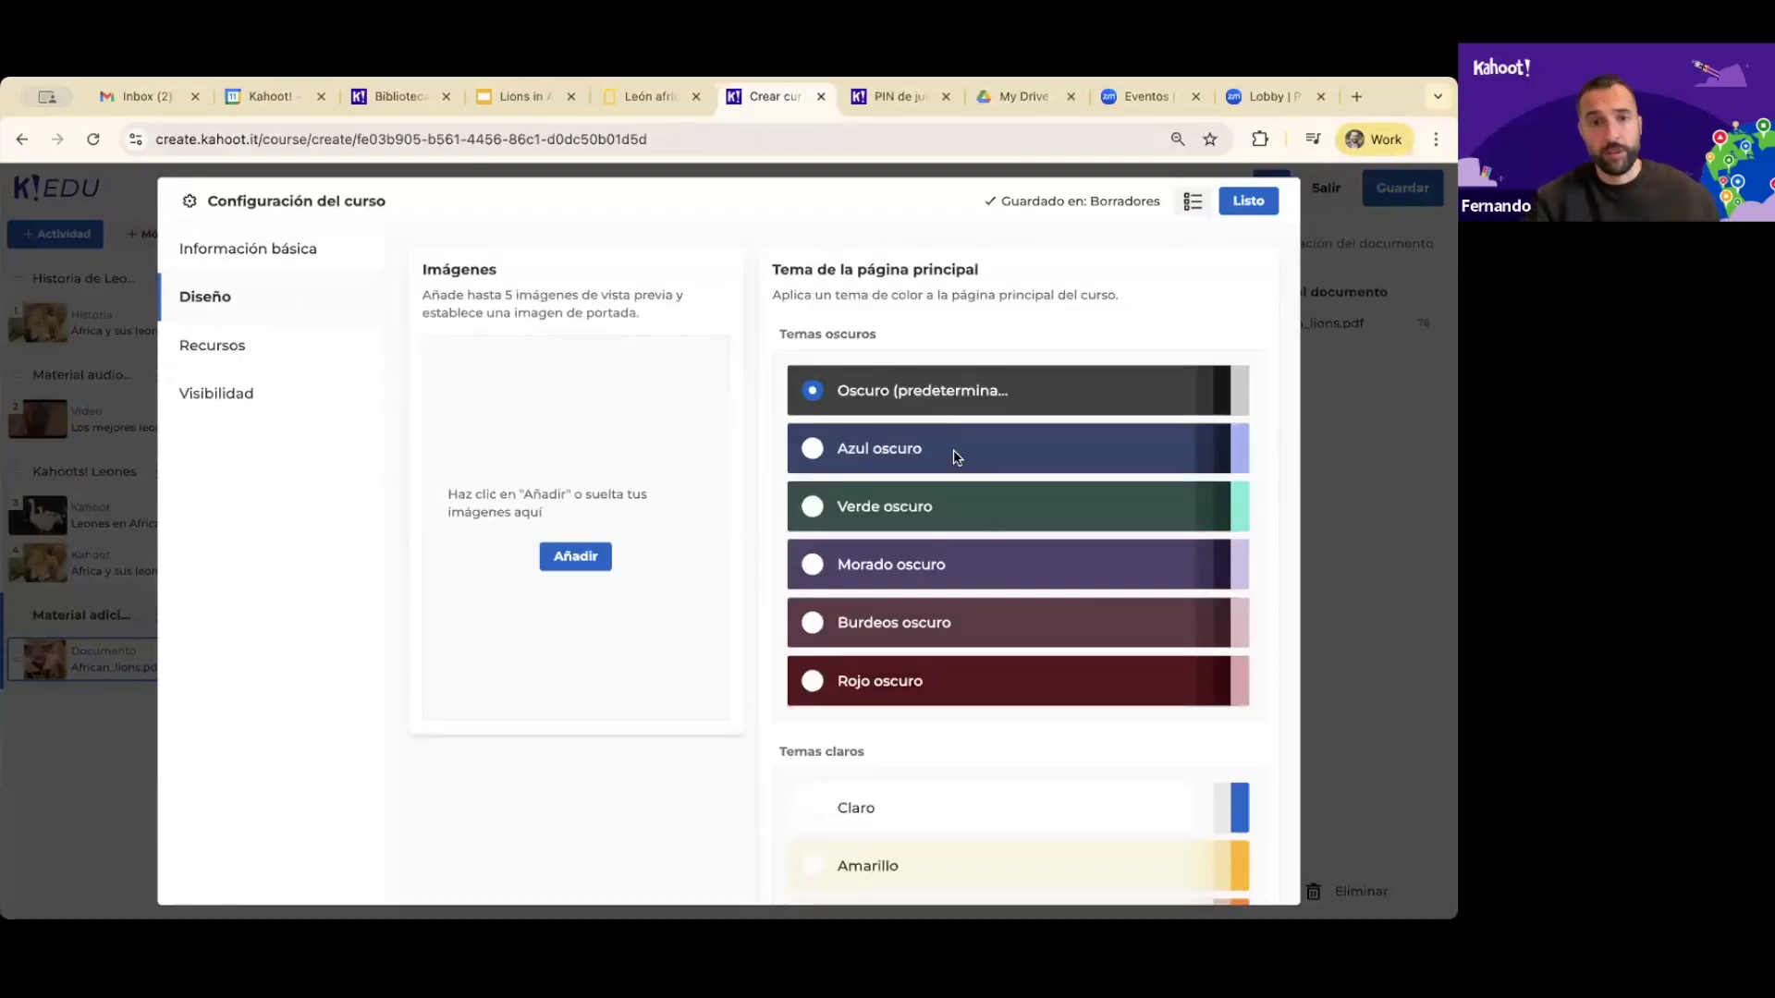
left_click(584, 564)
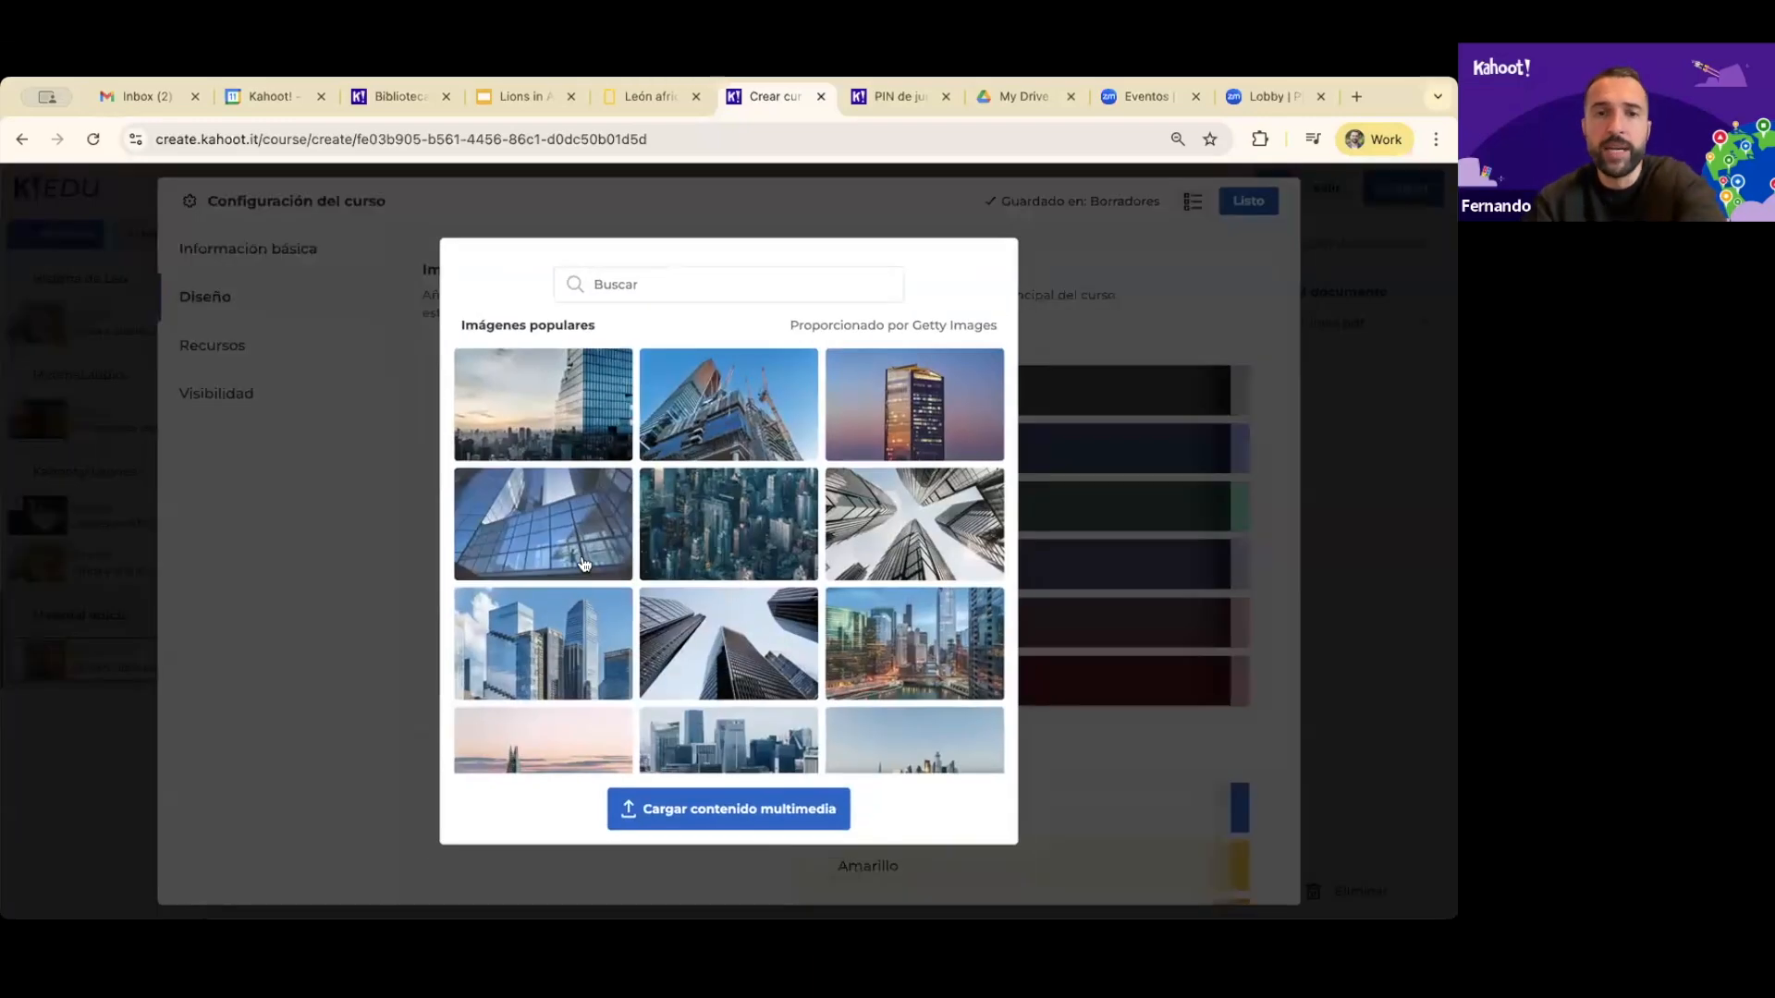
left_click(689, 273)
type("lions")
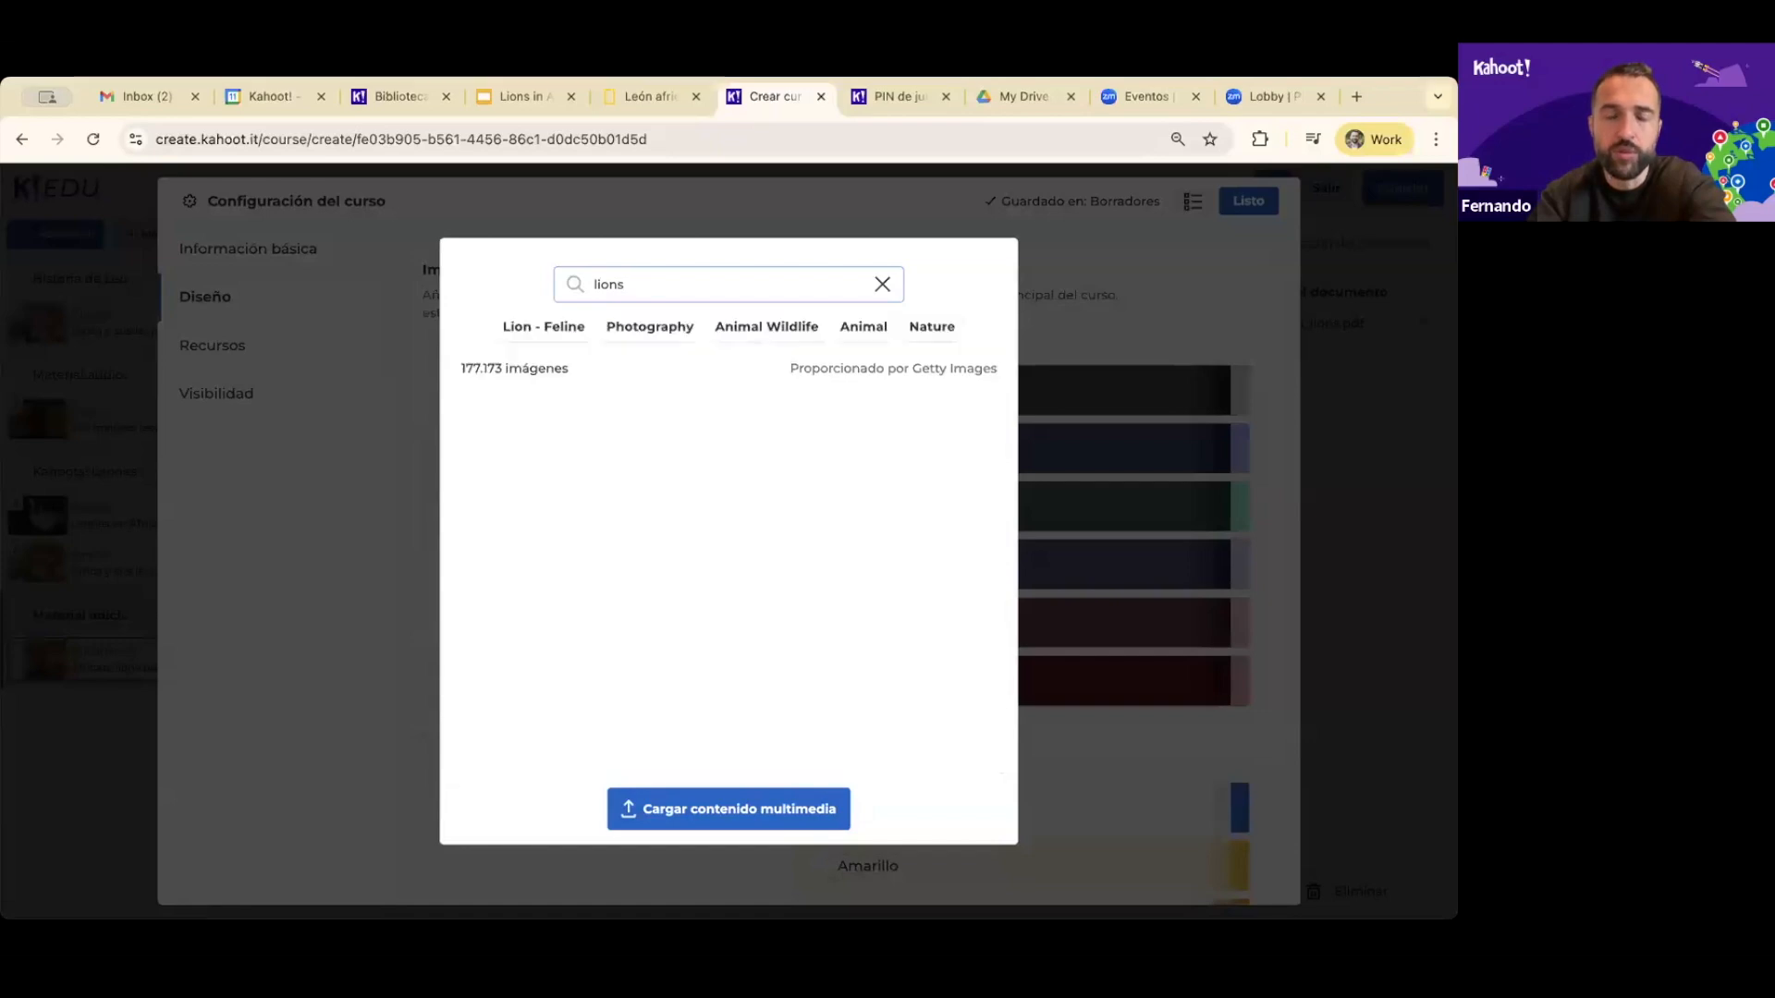
left_click(730, 451)
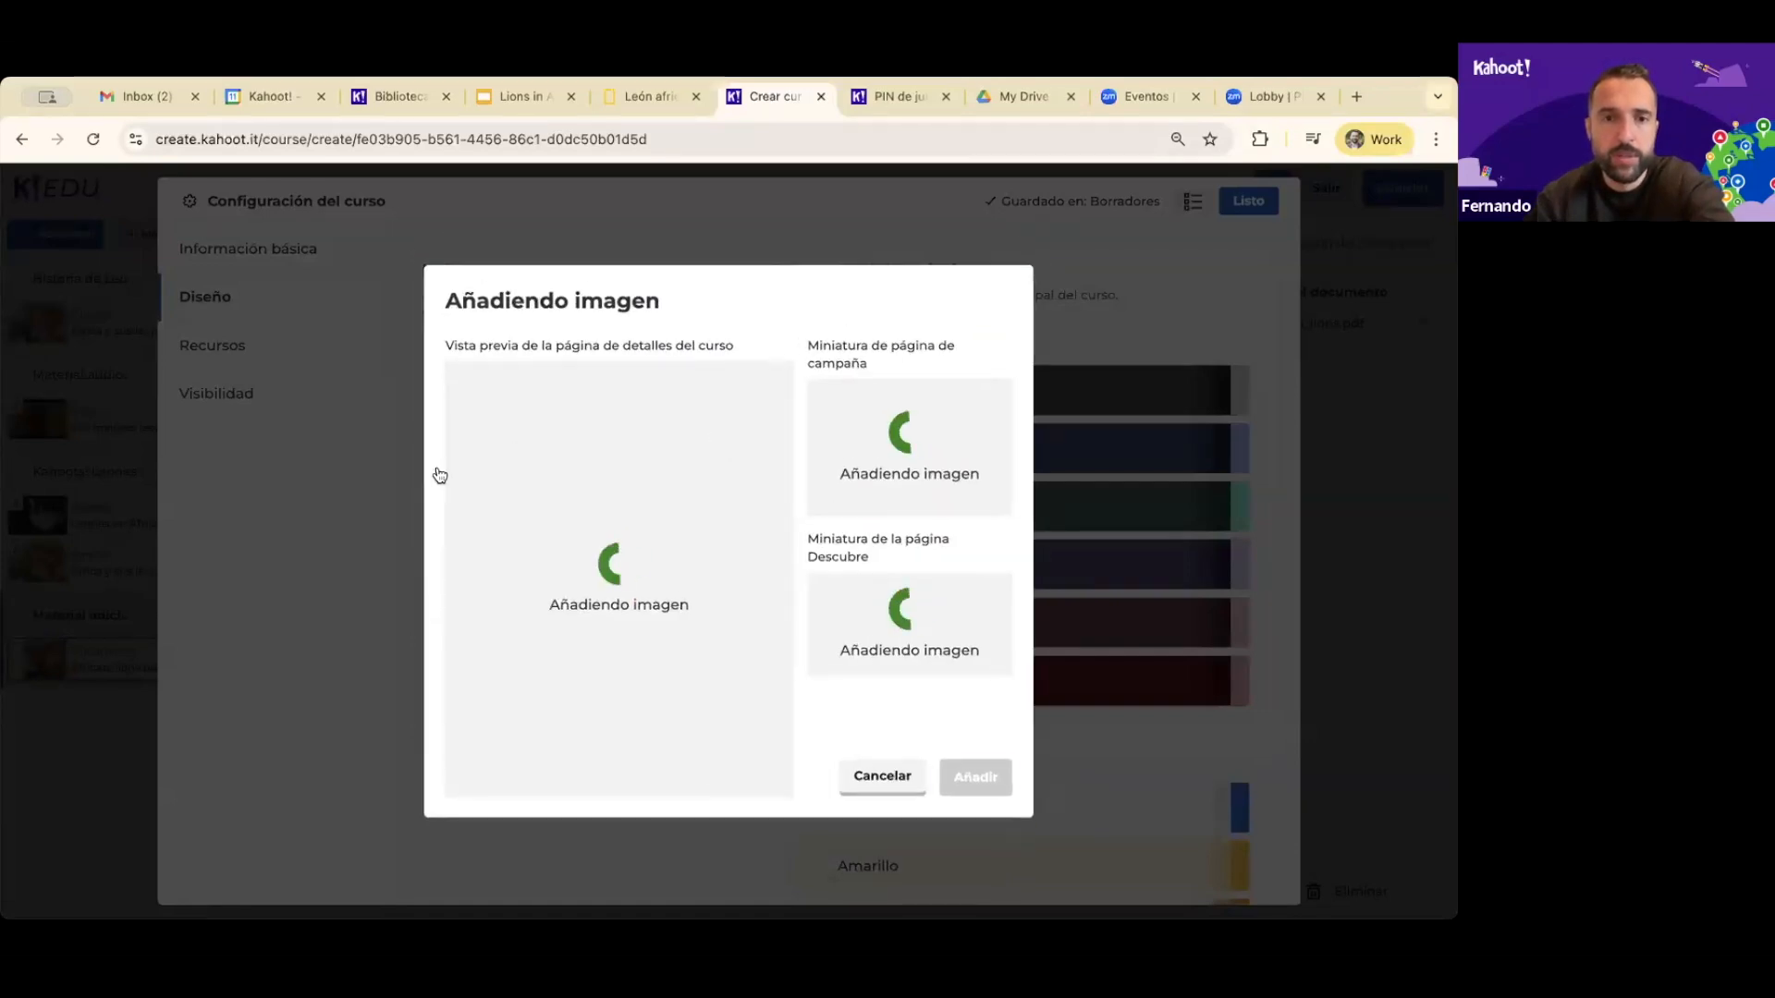
left_click(976, 775)
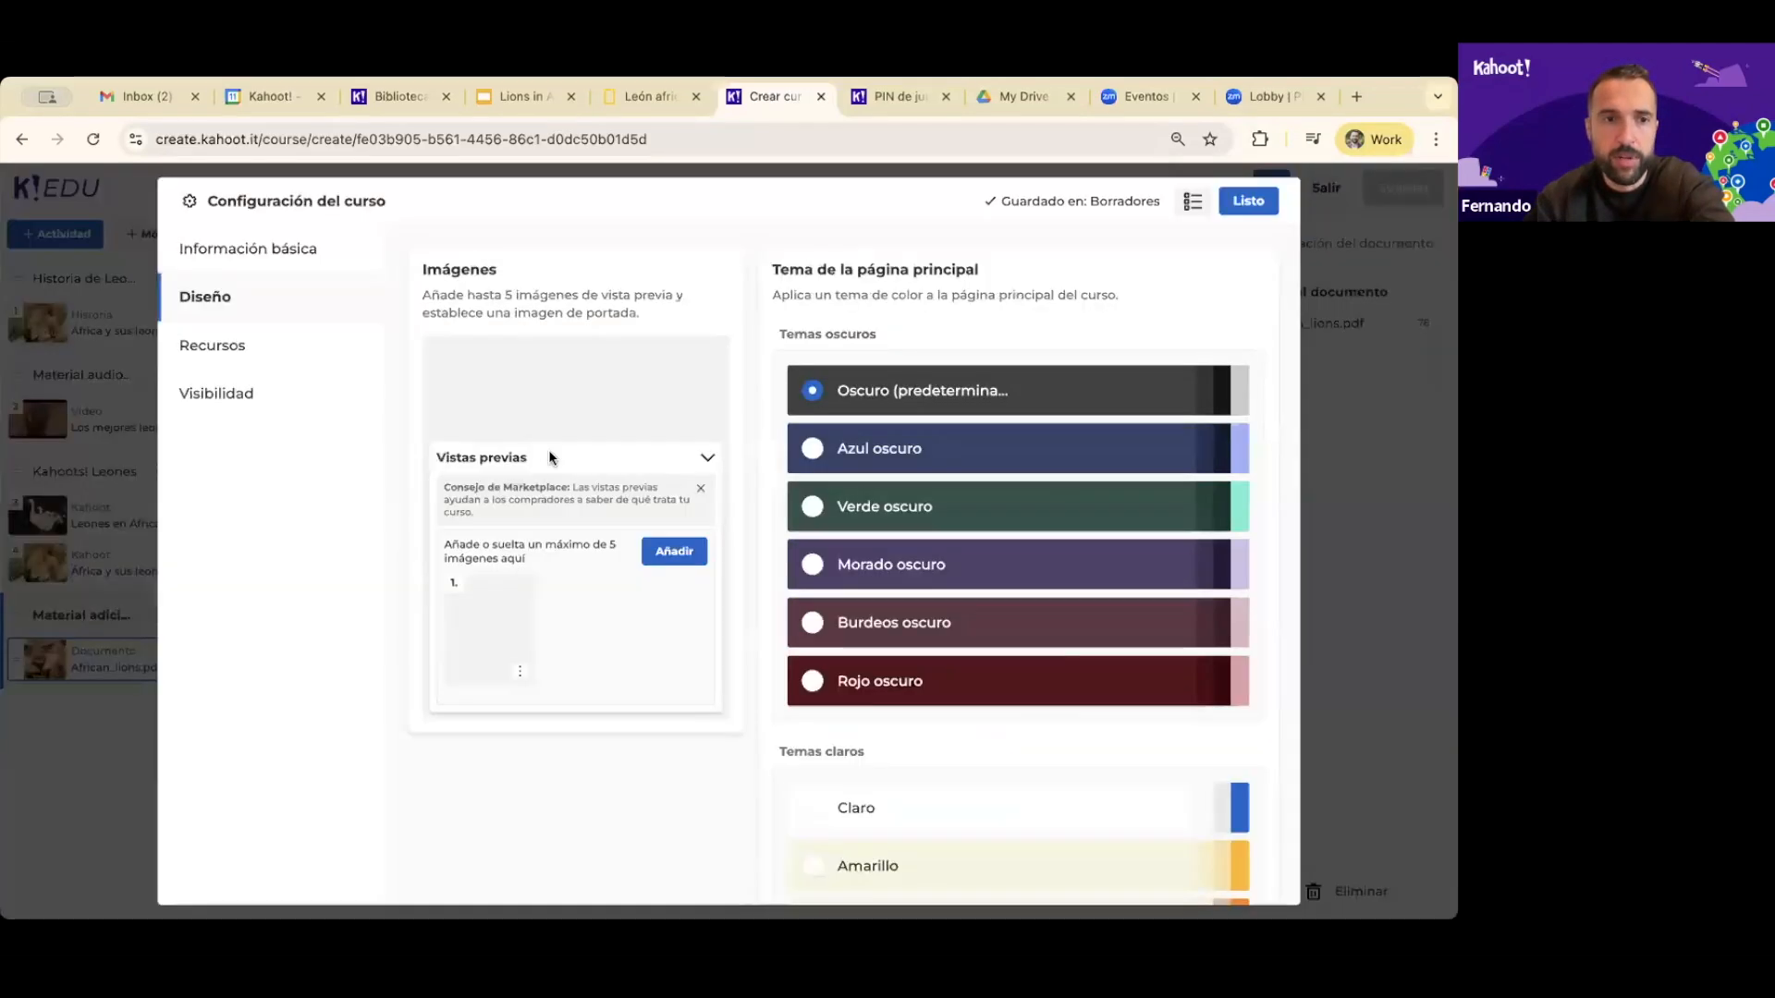
Add African_lions.pdf to the course resources as a downloadable file and finish the course settings
left_click(270, 366)
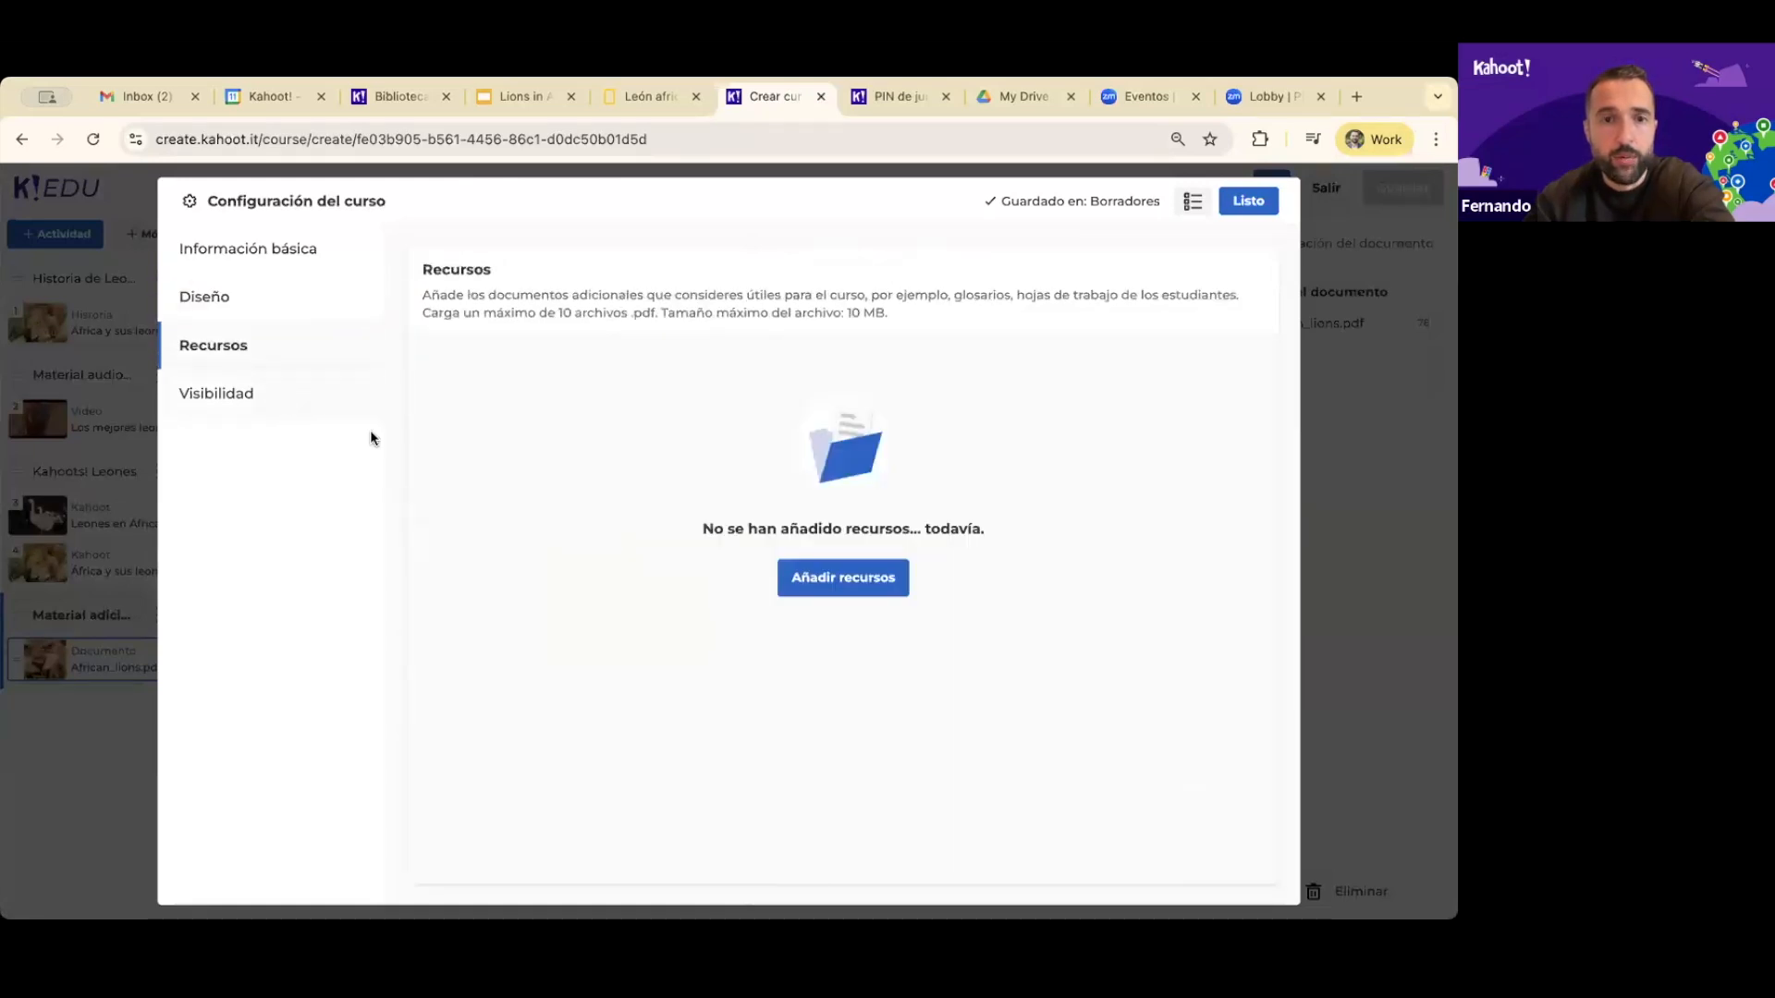
left_click(841, 578)
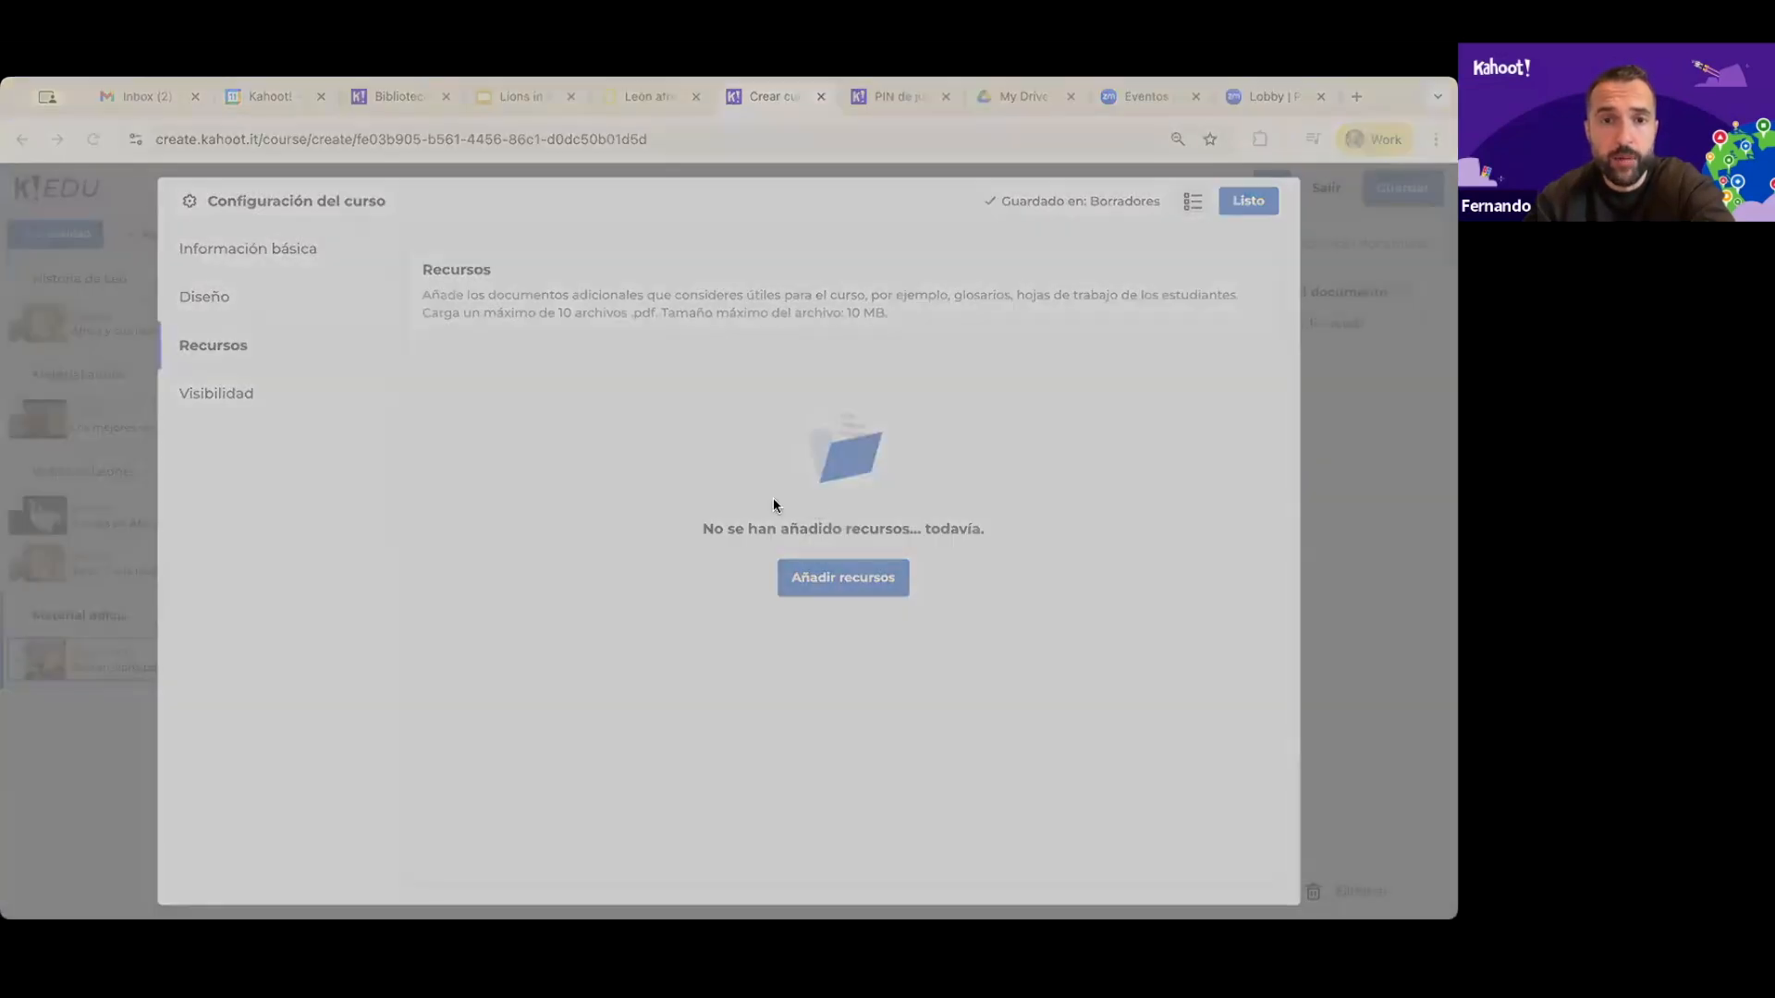
double_click(527, 560)
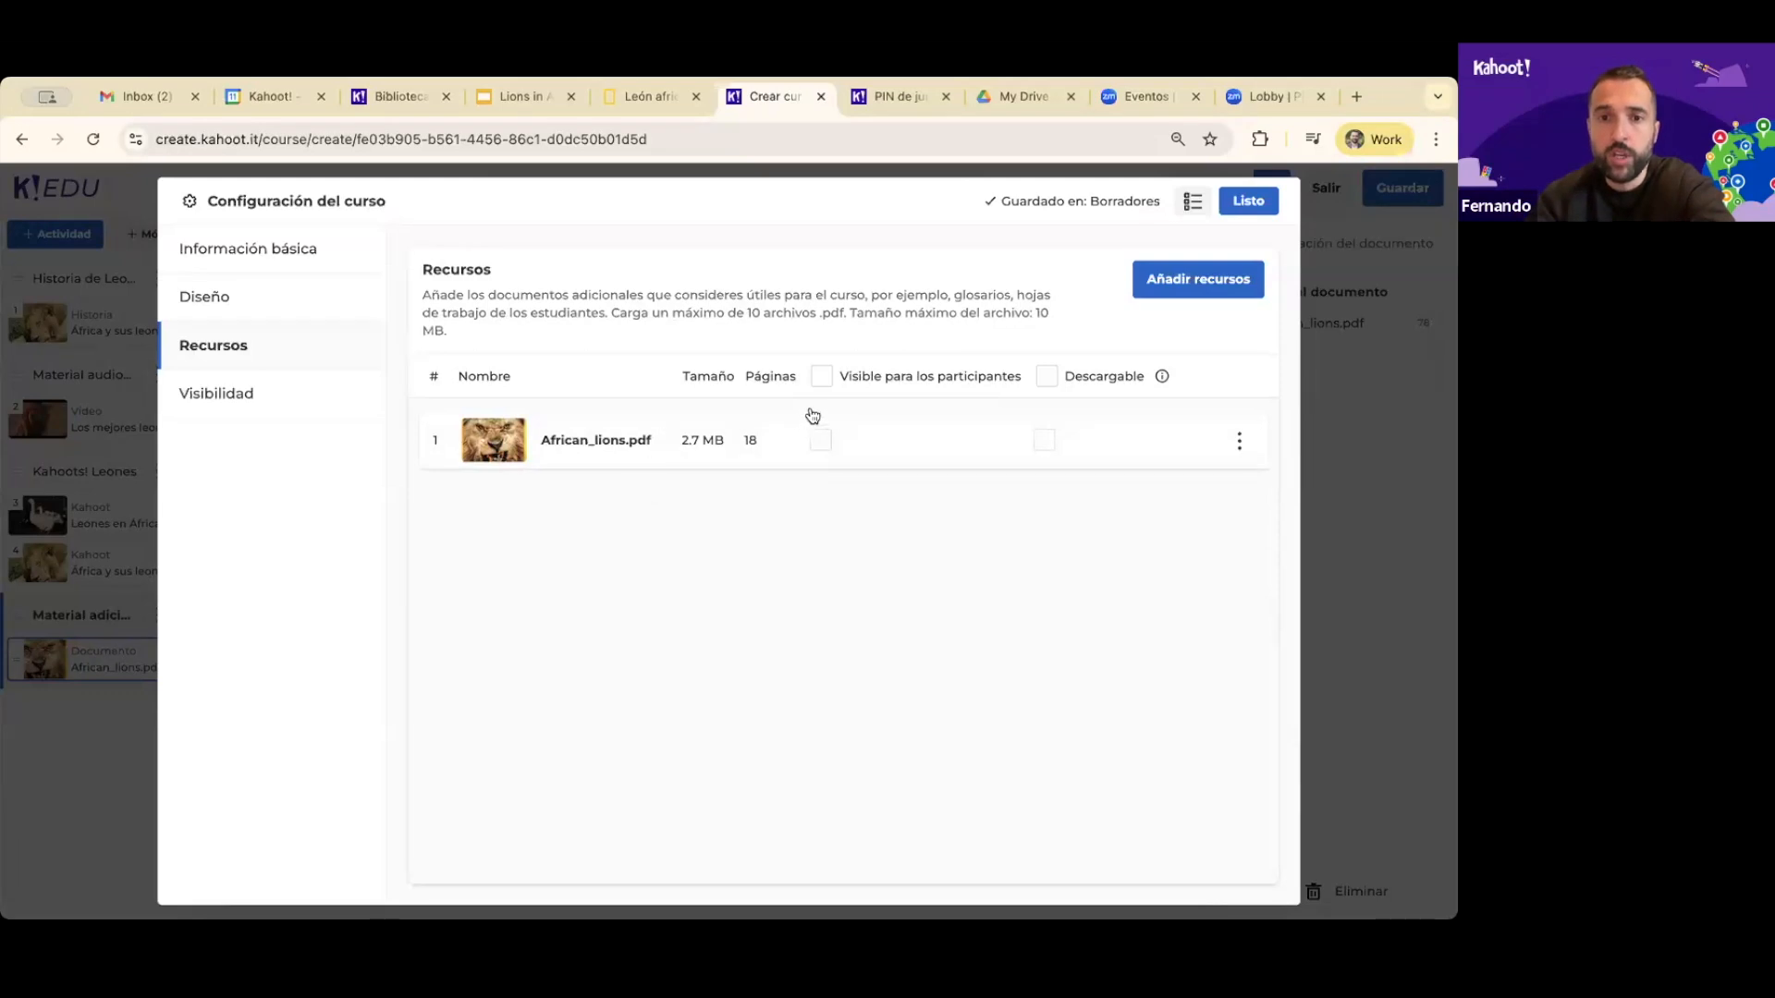
left_click(1046, 377)
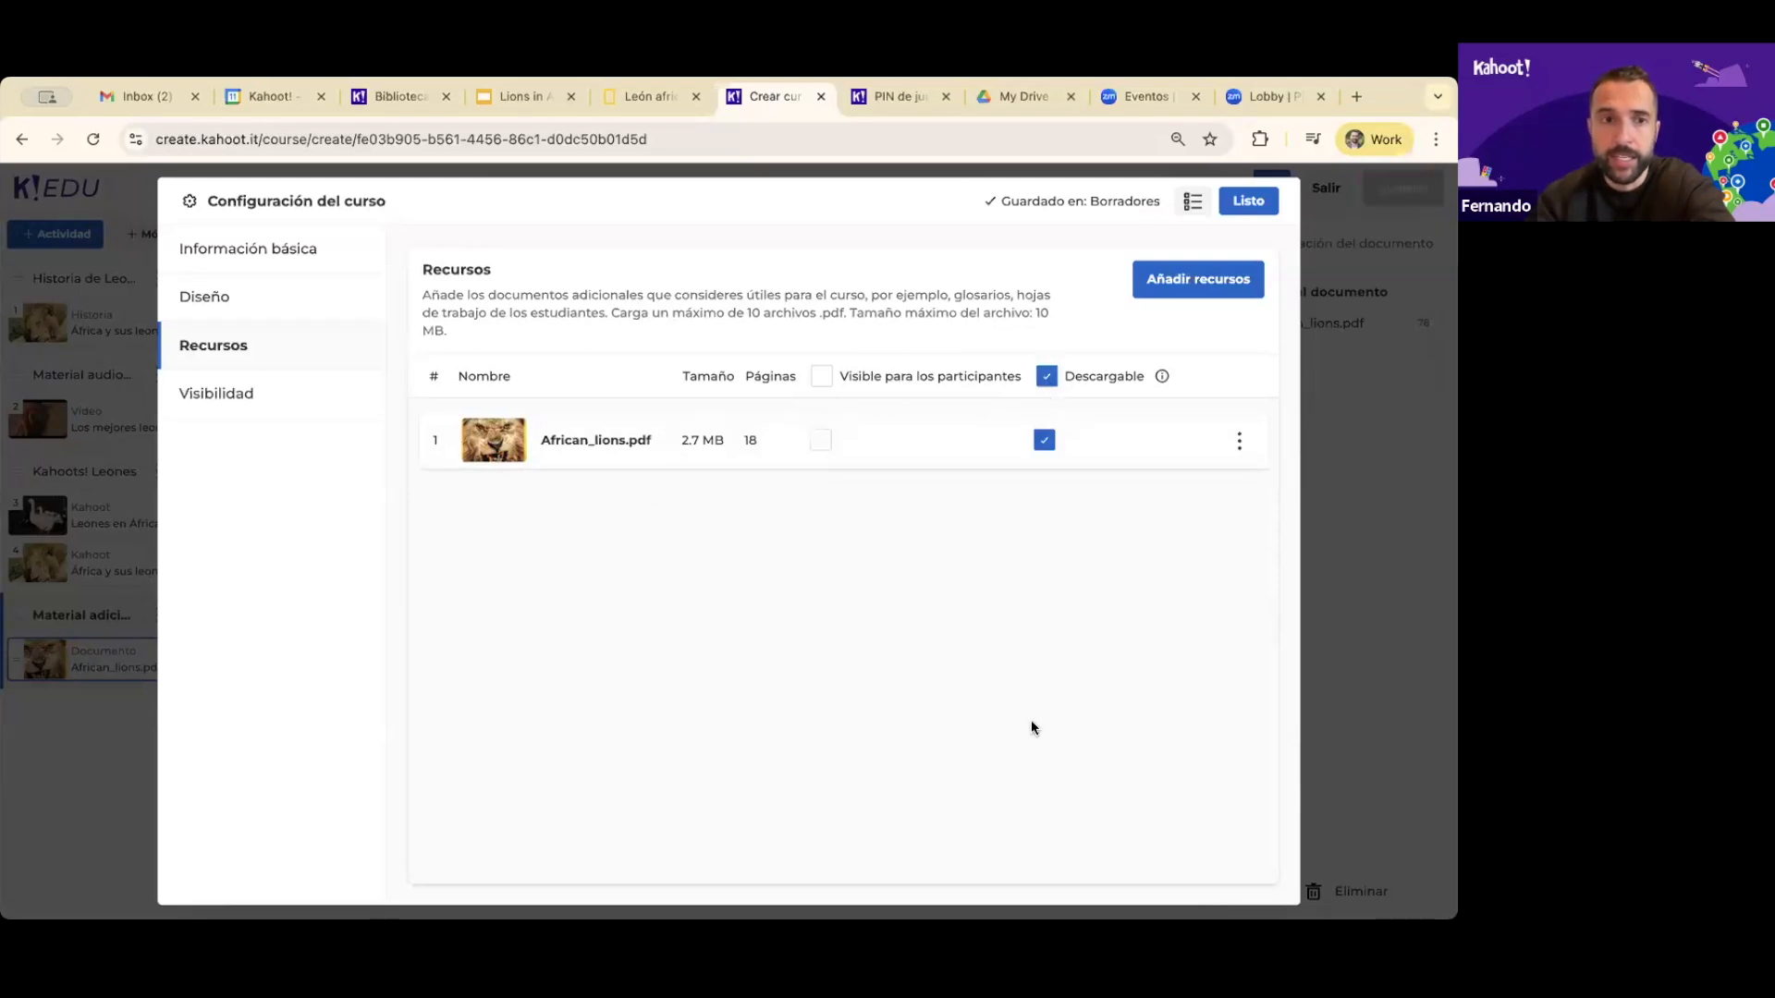
left_click(1195, 289)
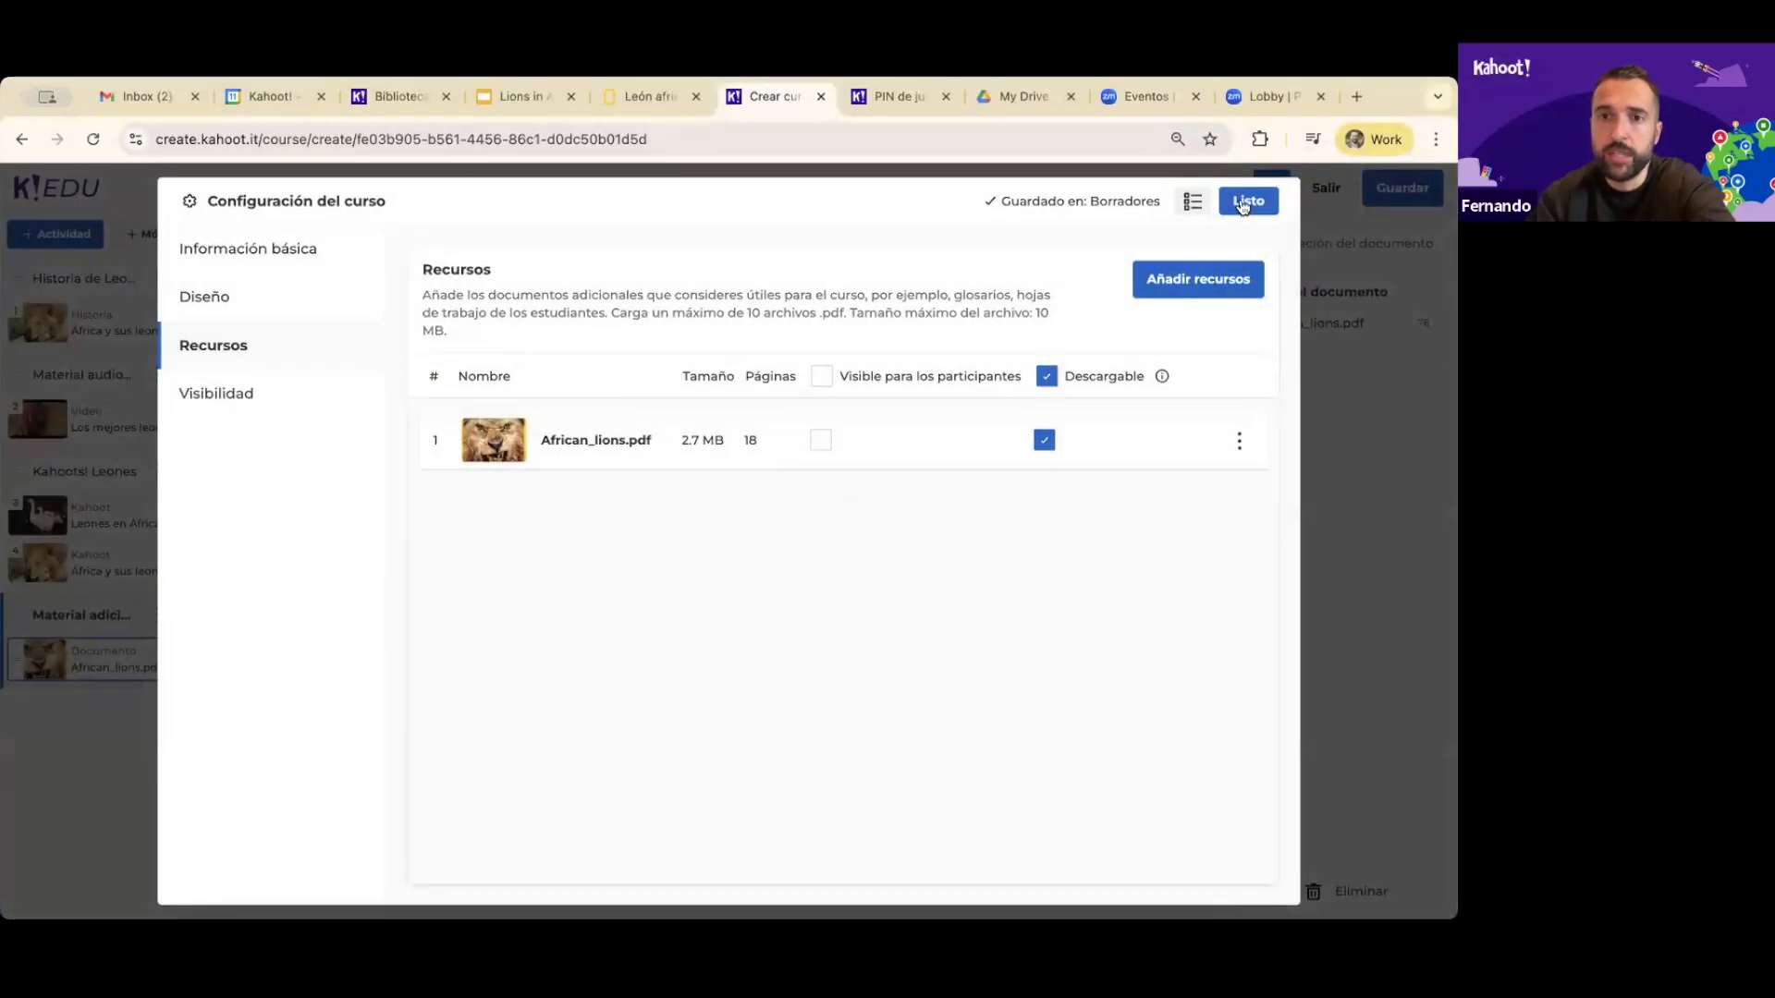
left_click(1248, 201)
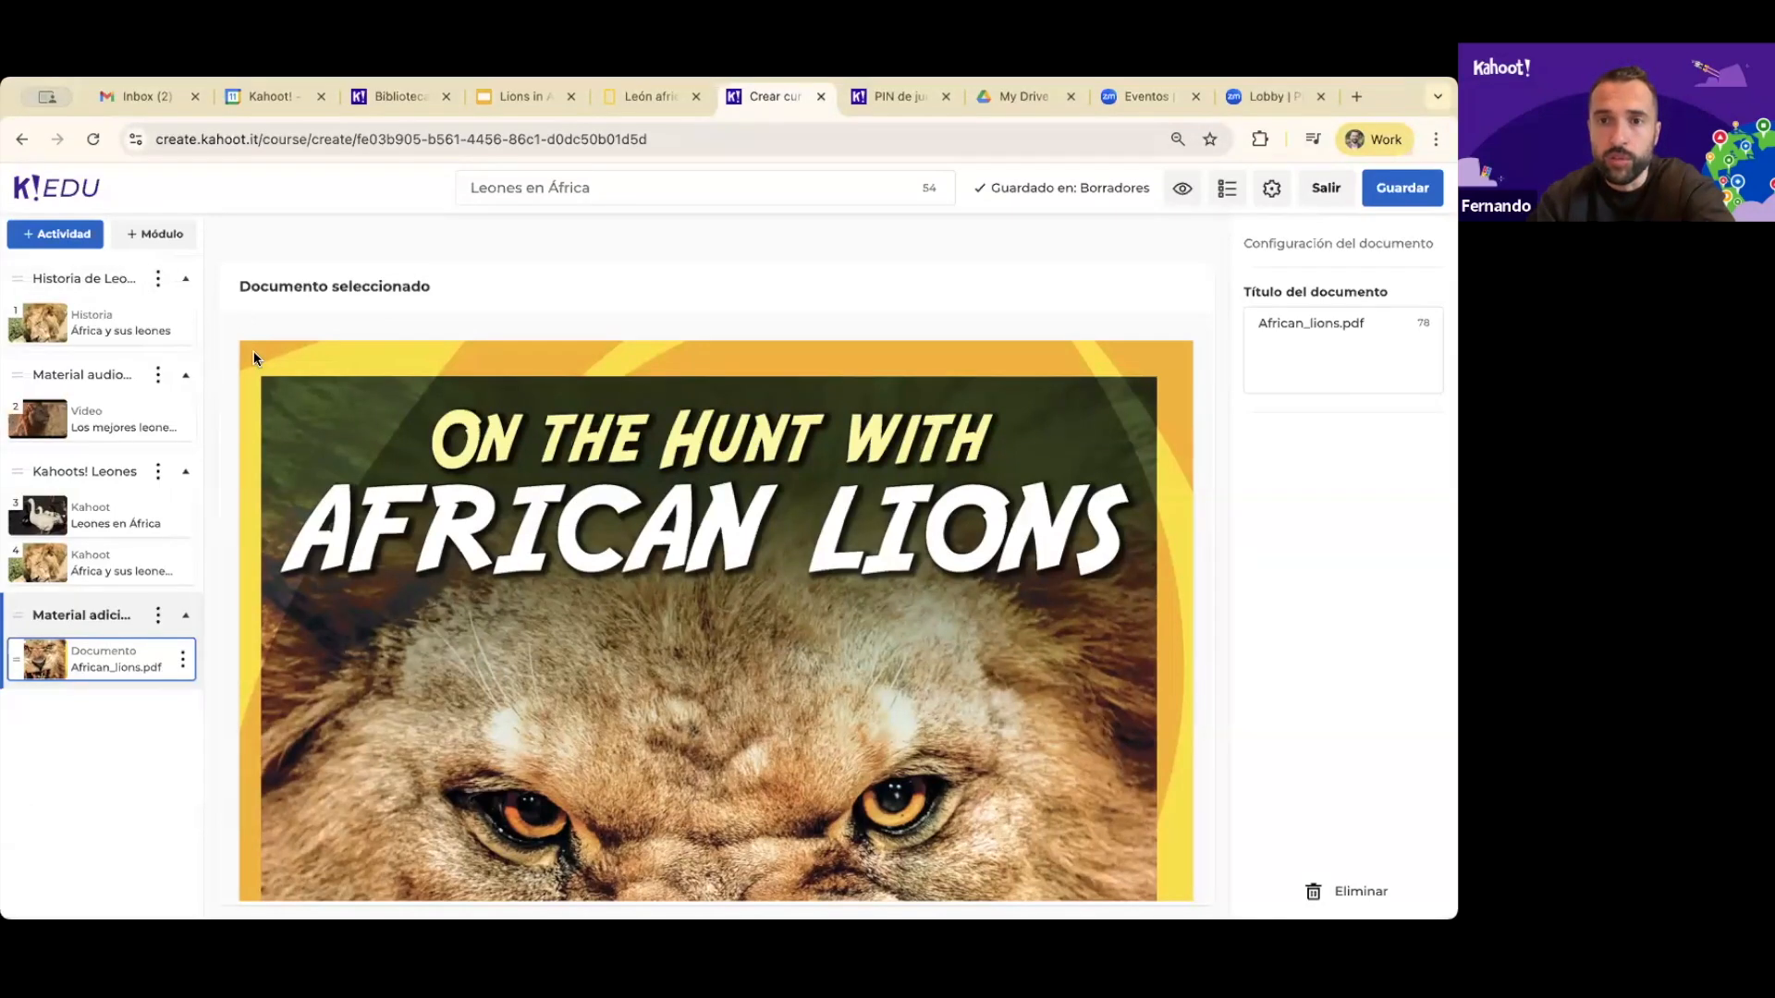
left_click(561, 180)
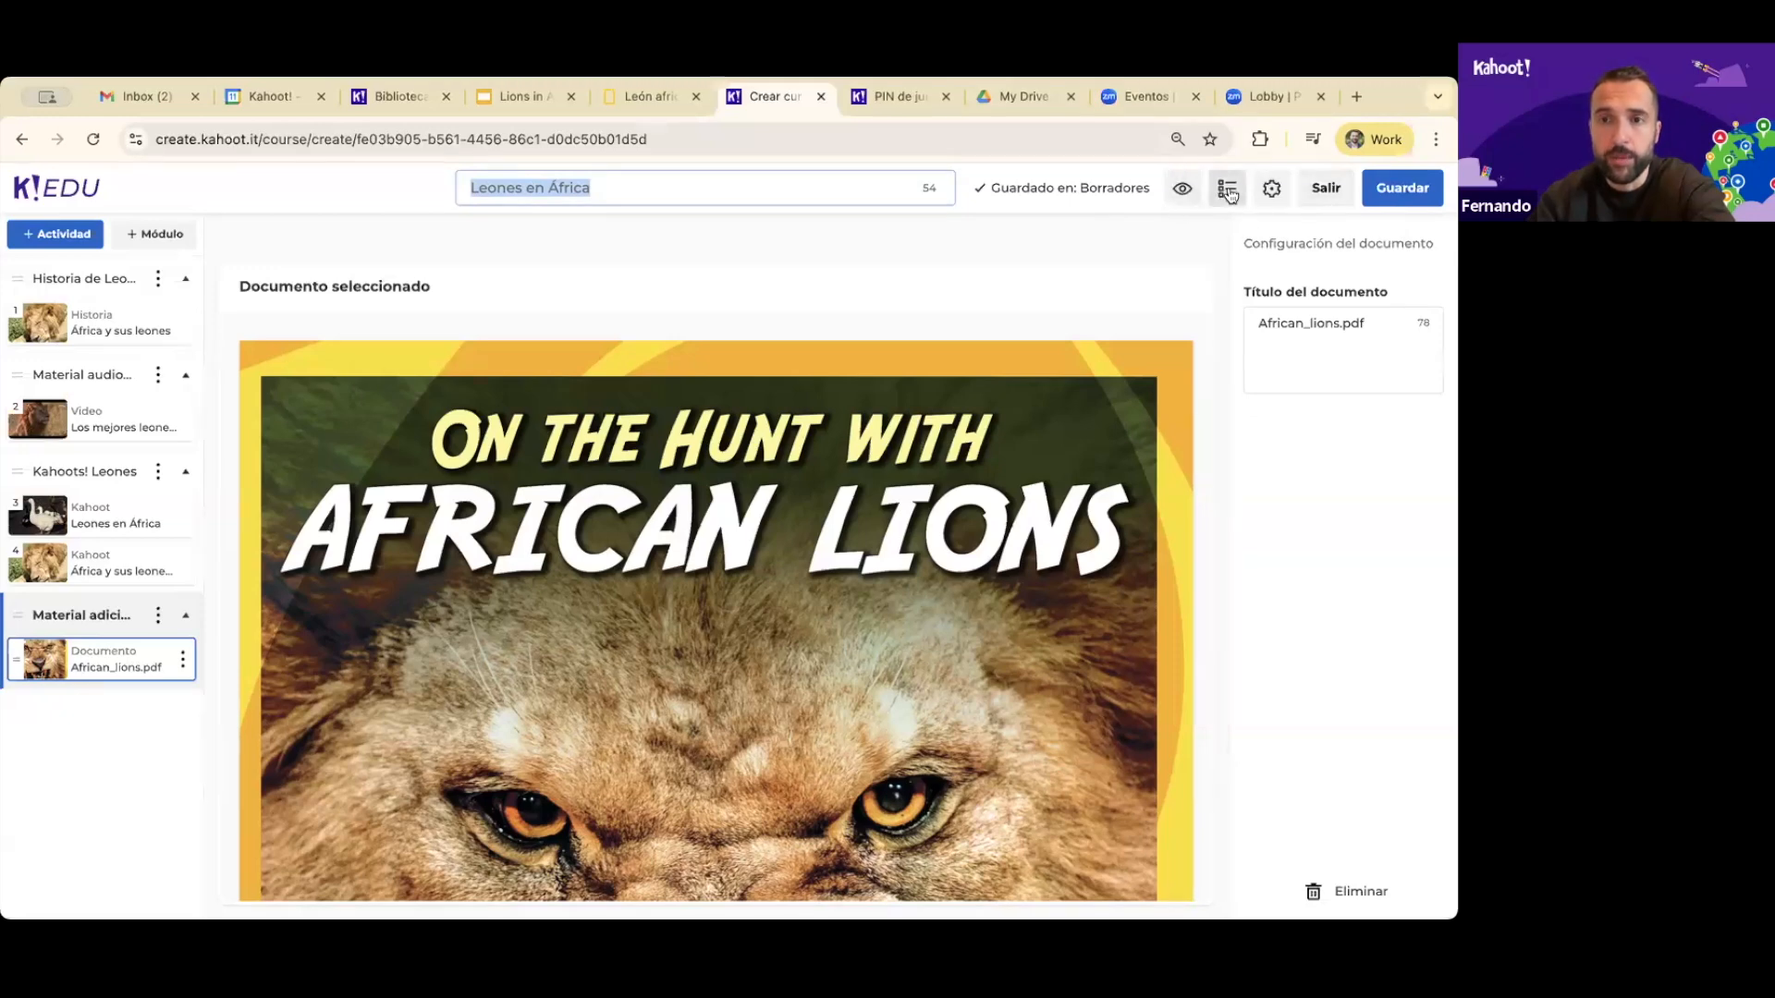
Try to save the Leones en África course, rechecking its title in the course editor
left_click(1399, 190)
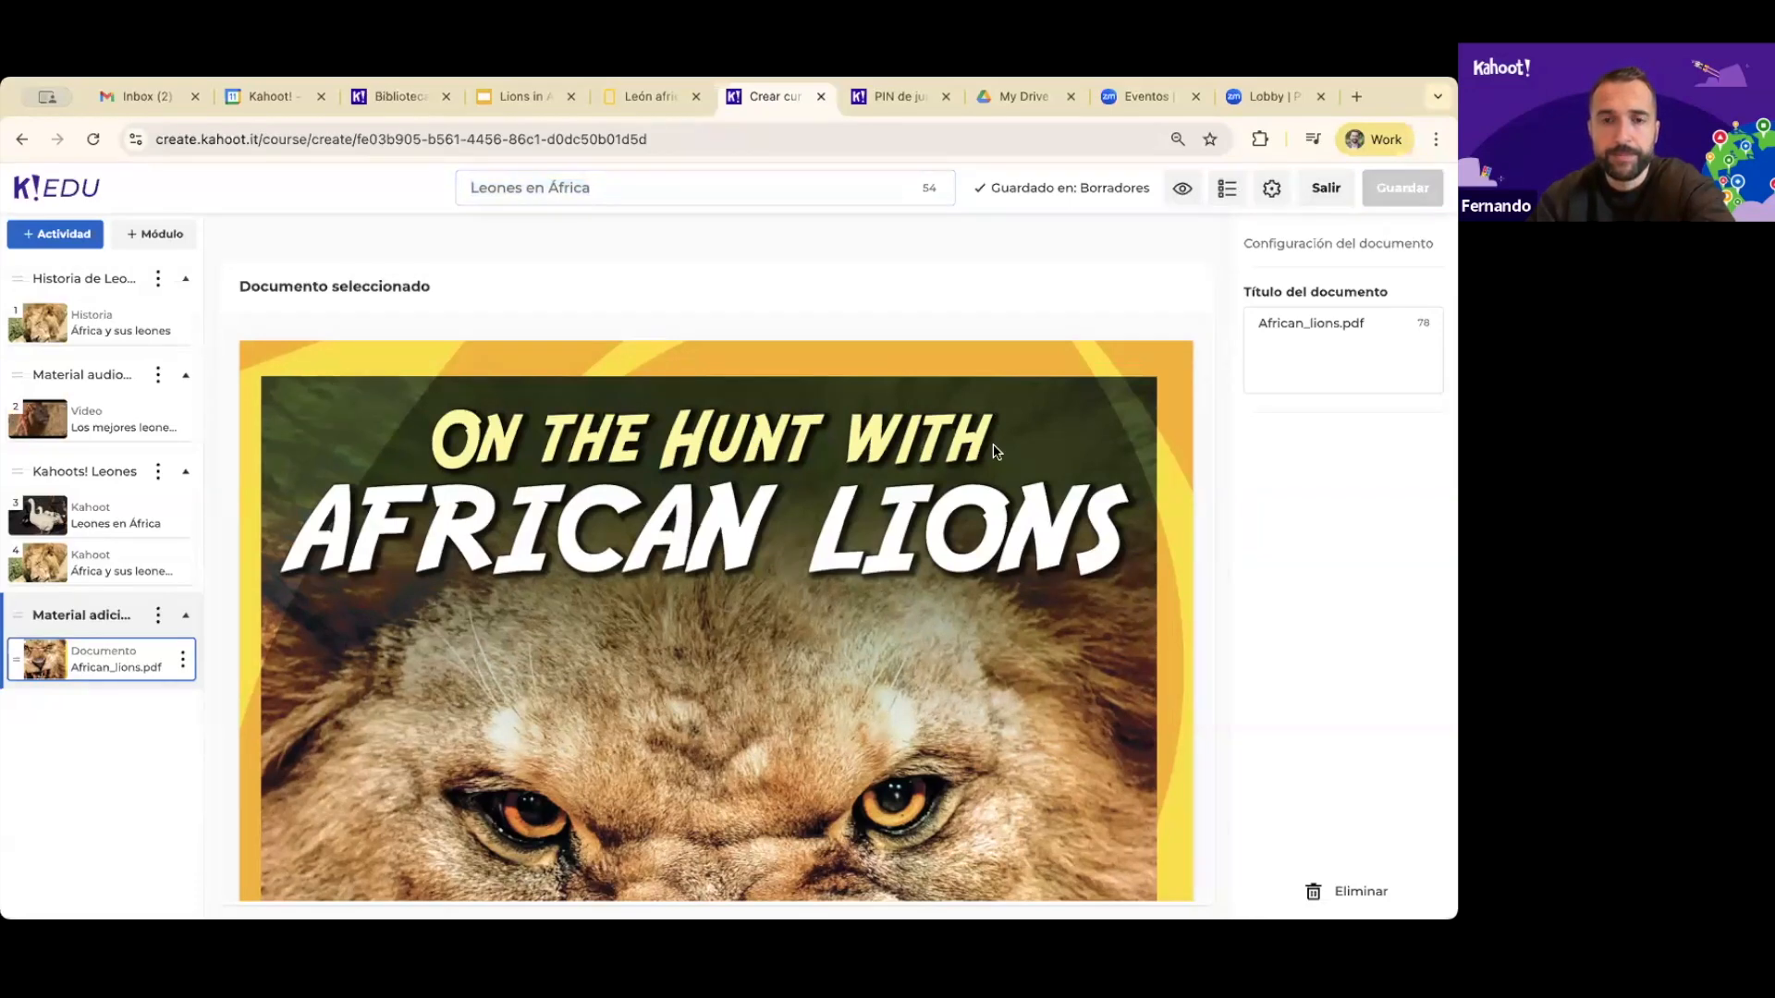
left_click(661, 182)
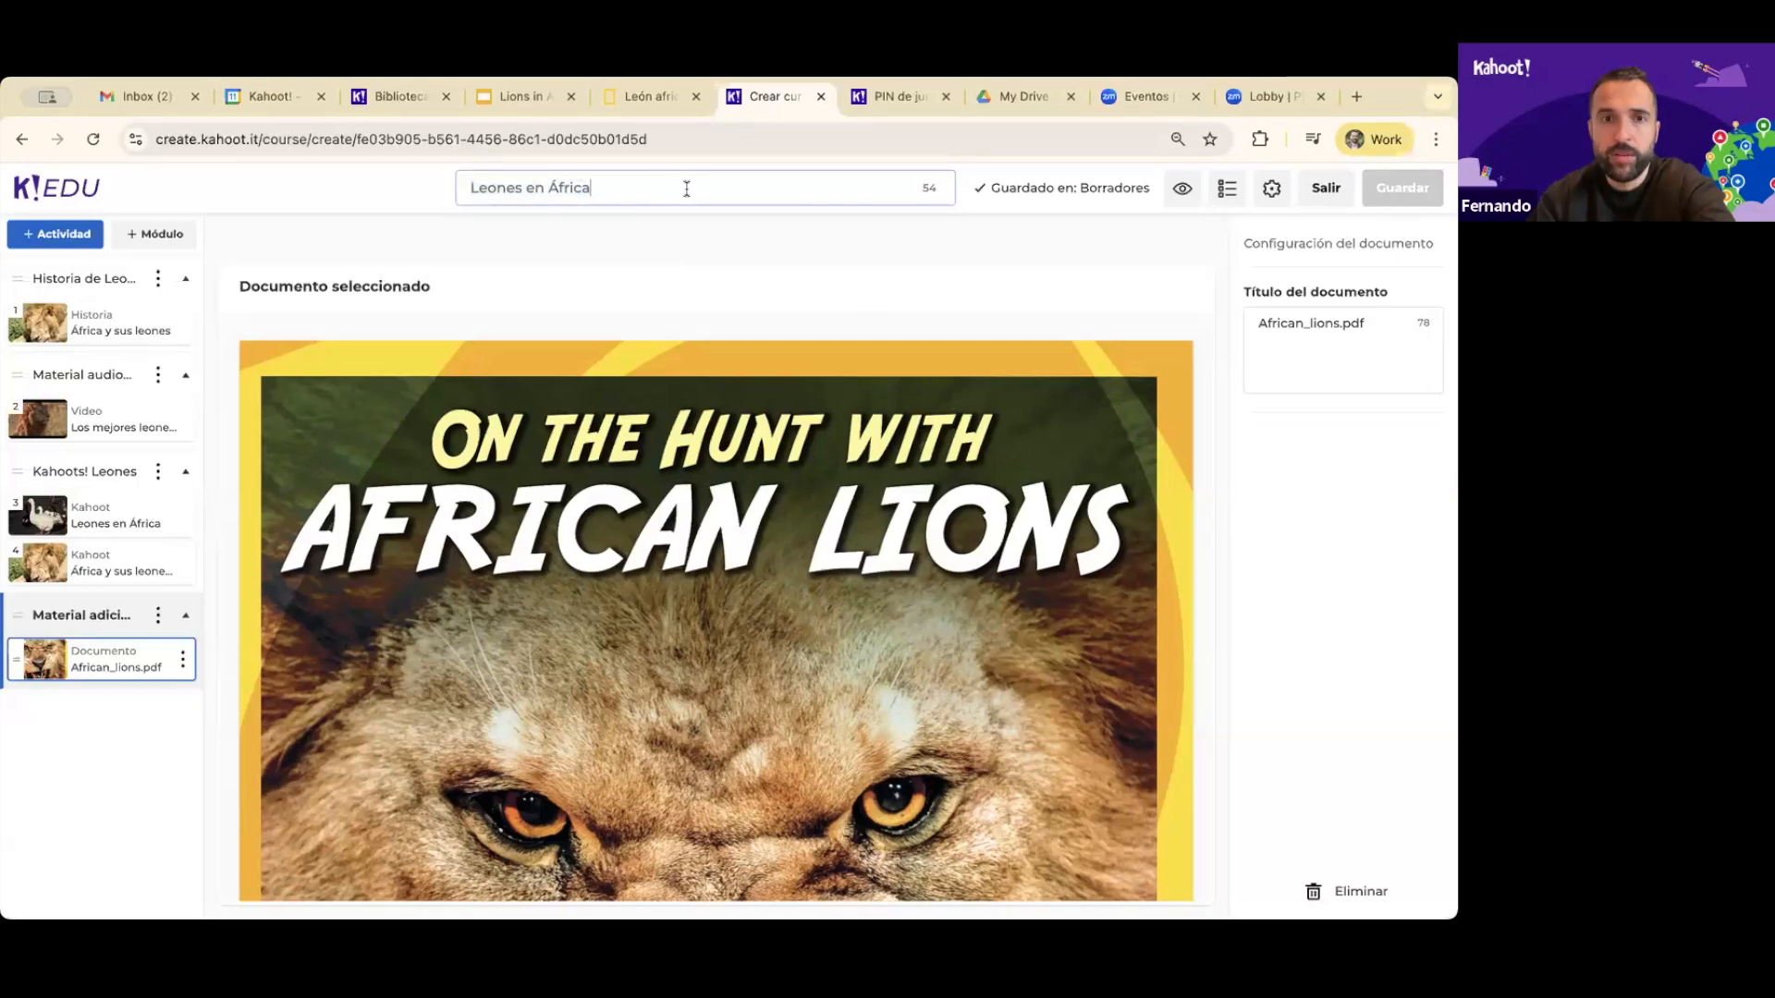
left_click(1401, 202)
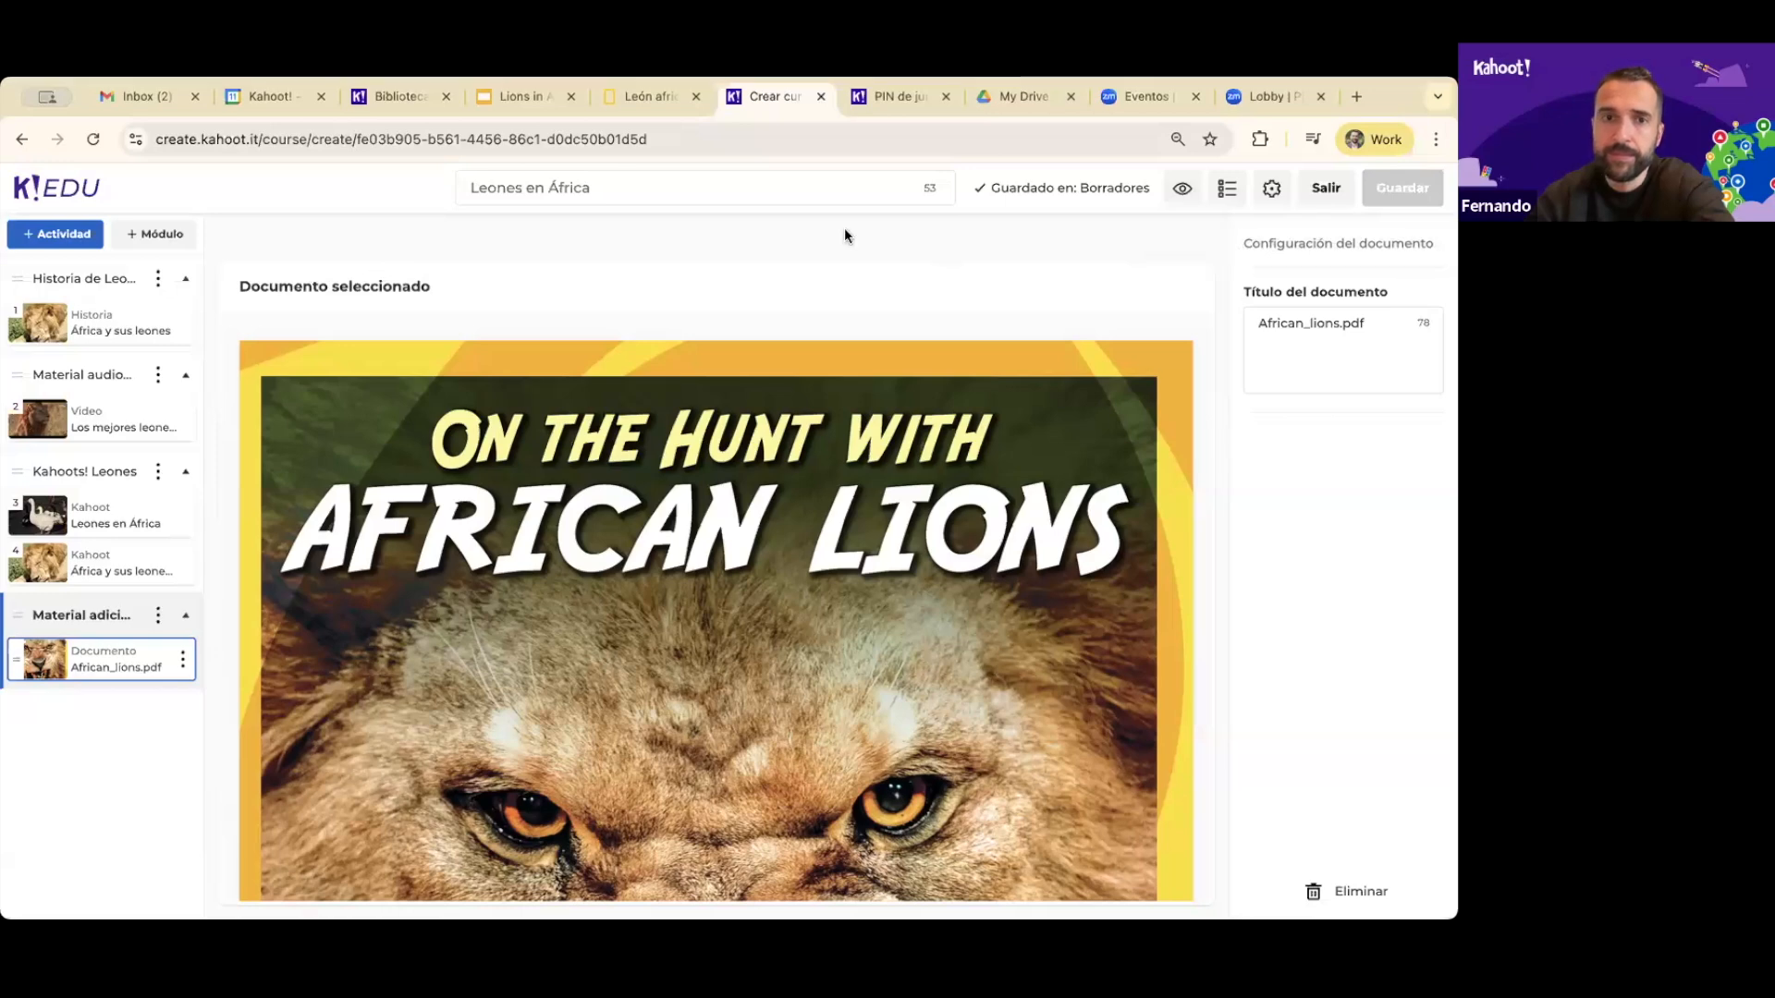
triple_click(671, 175)
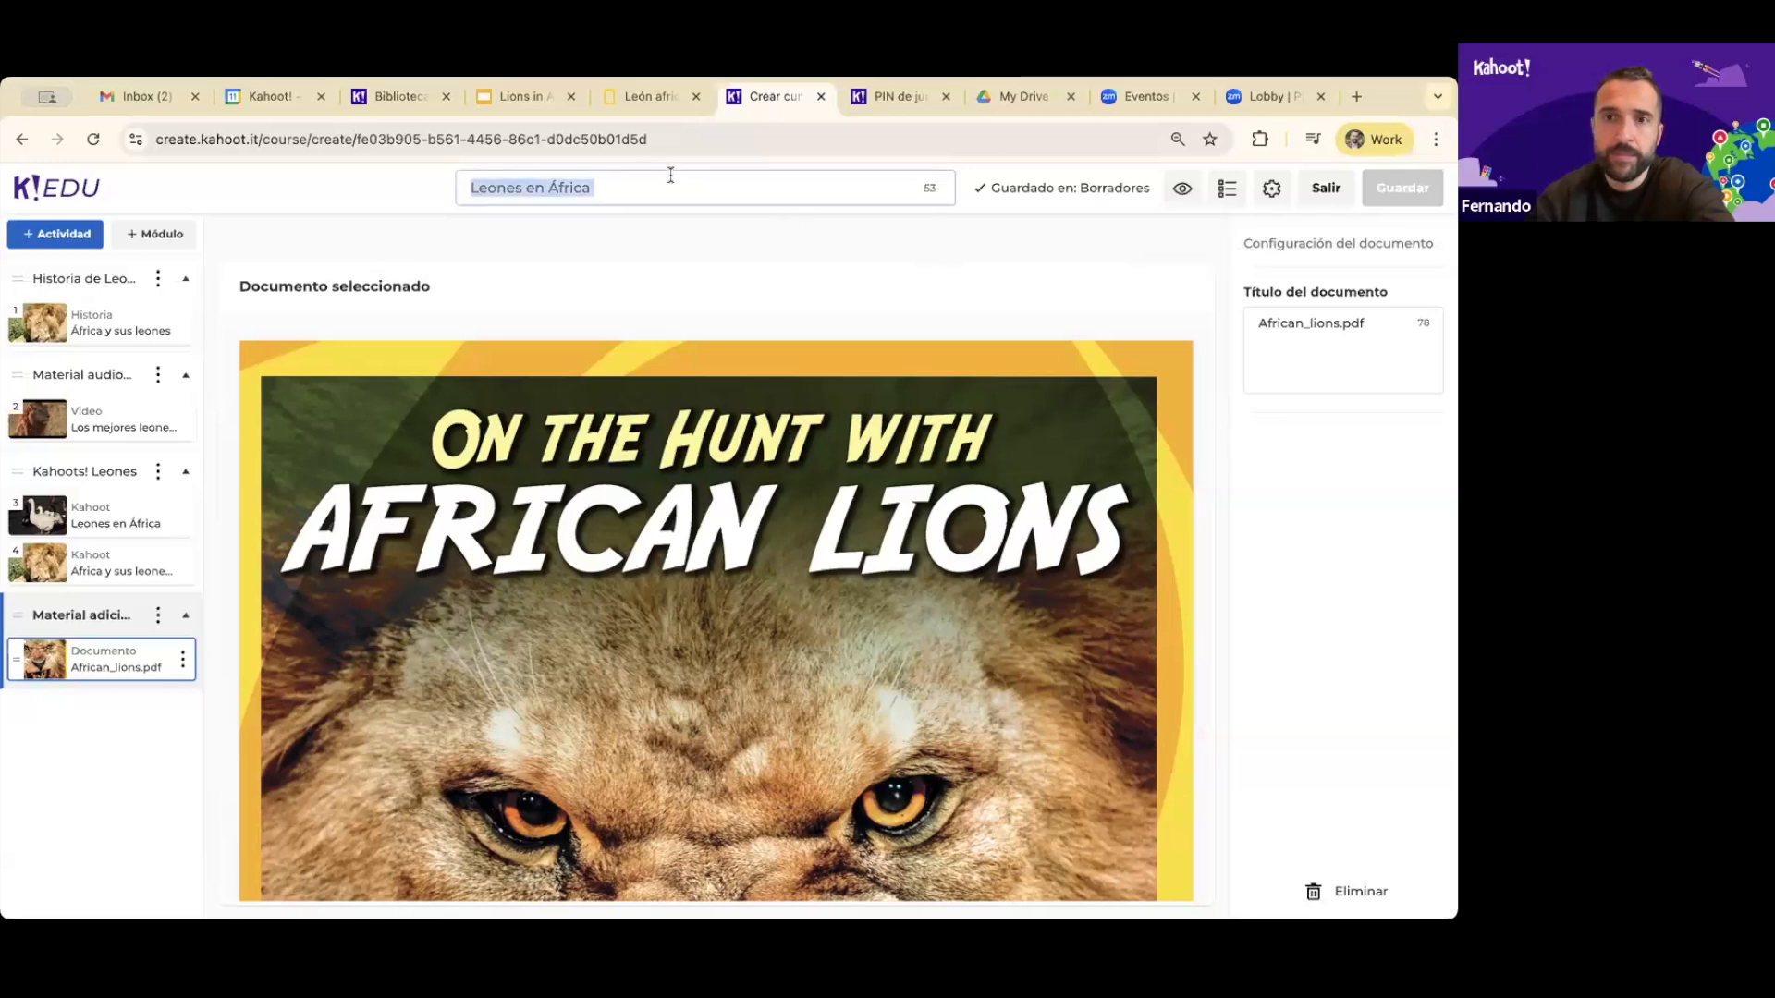
Review the basic information in the Leones en África course settings and close them
left_click(1273, 194)
left_click(259, 253)
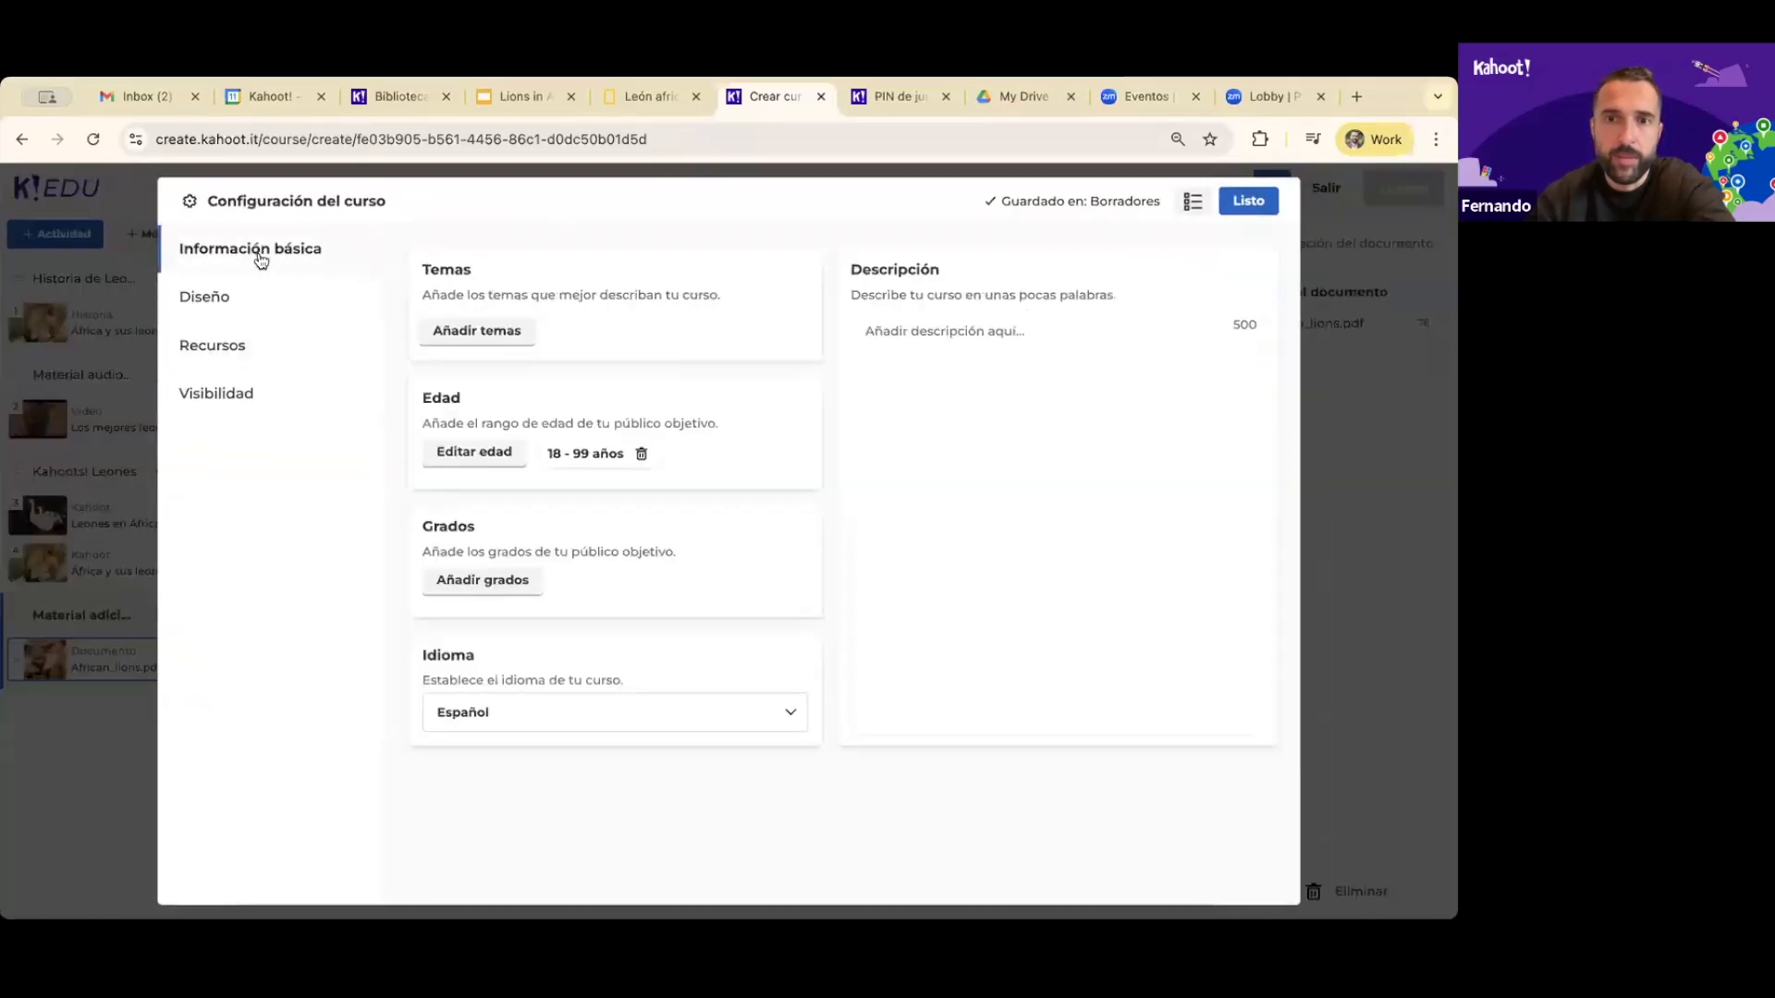
left_click(1248, 200)
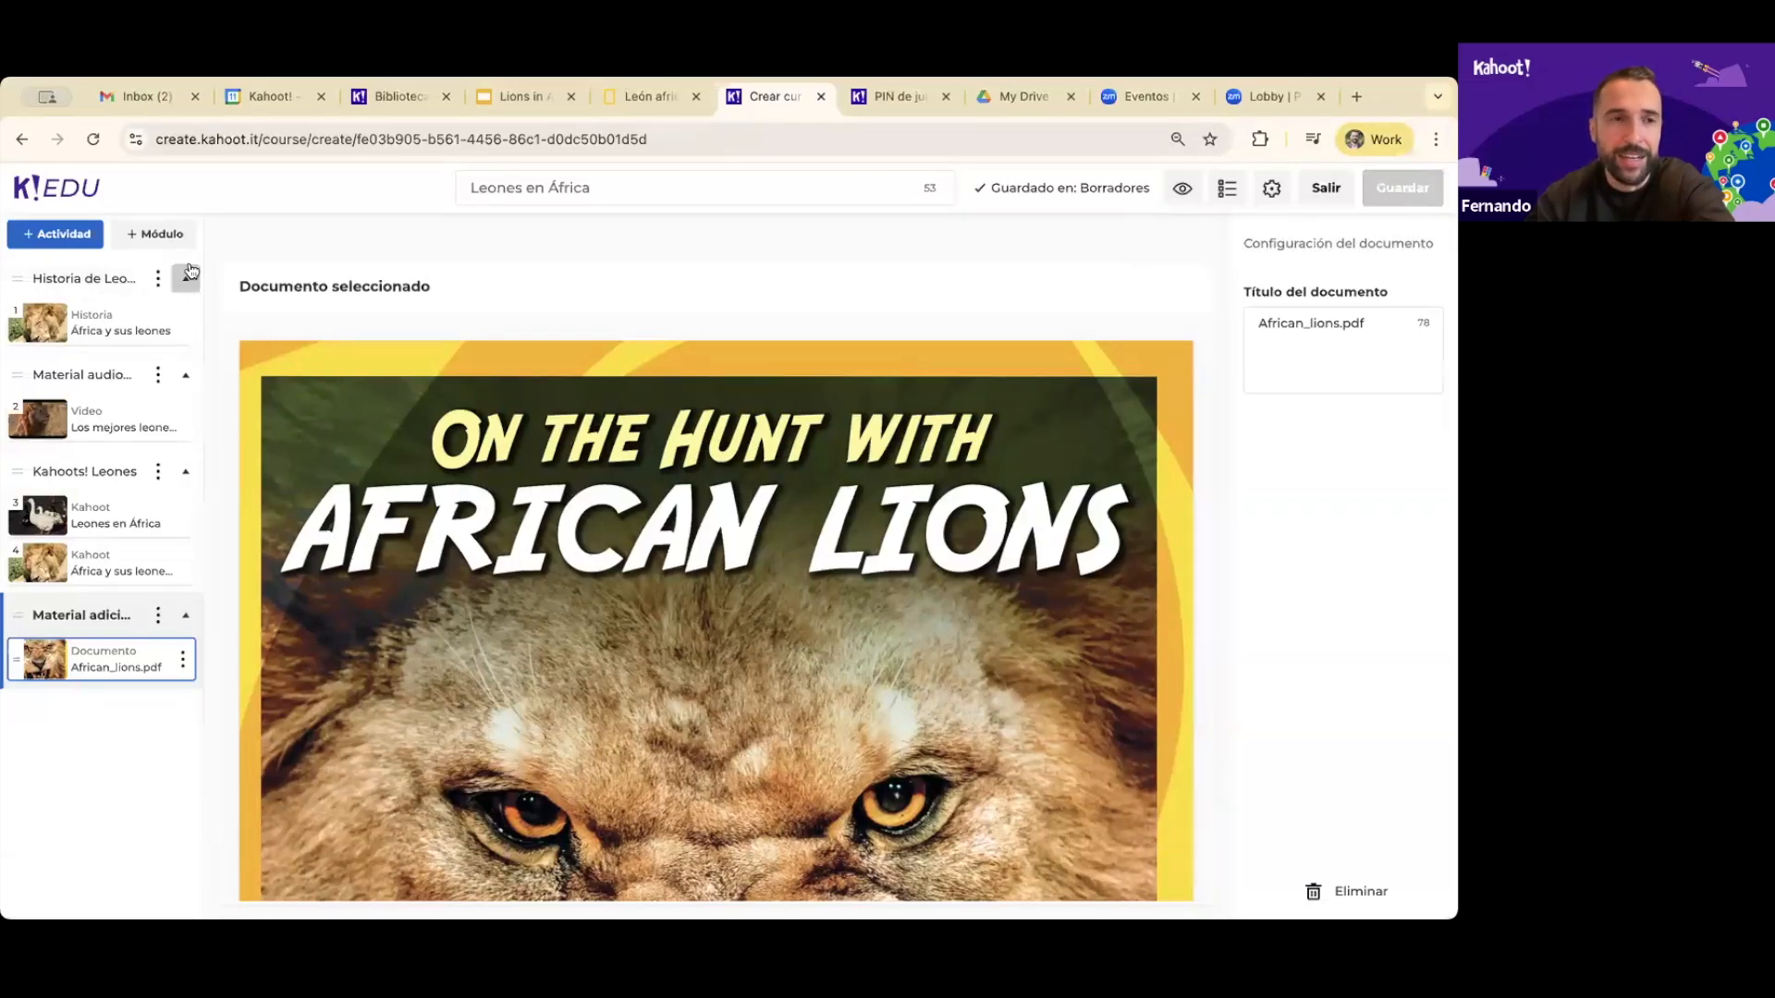
Leave the course editor, list the courses in the library and check the options available for the Leones en África draft
left_click(80, 194)
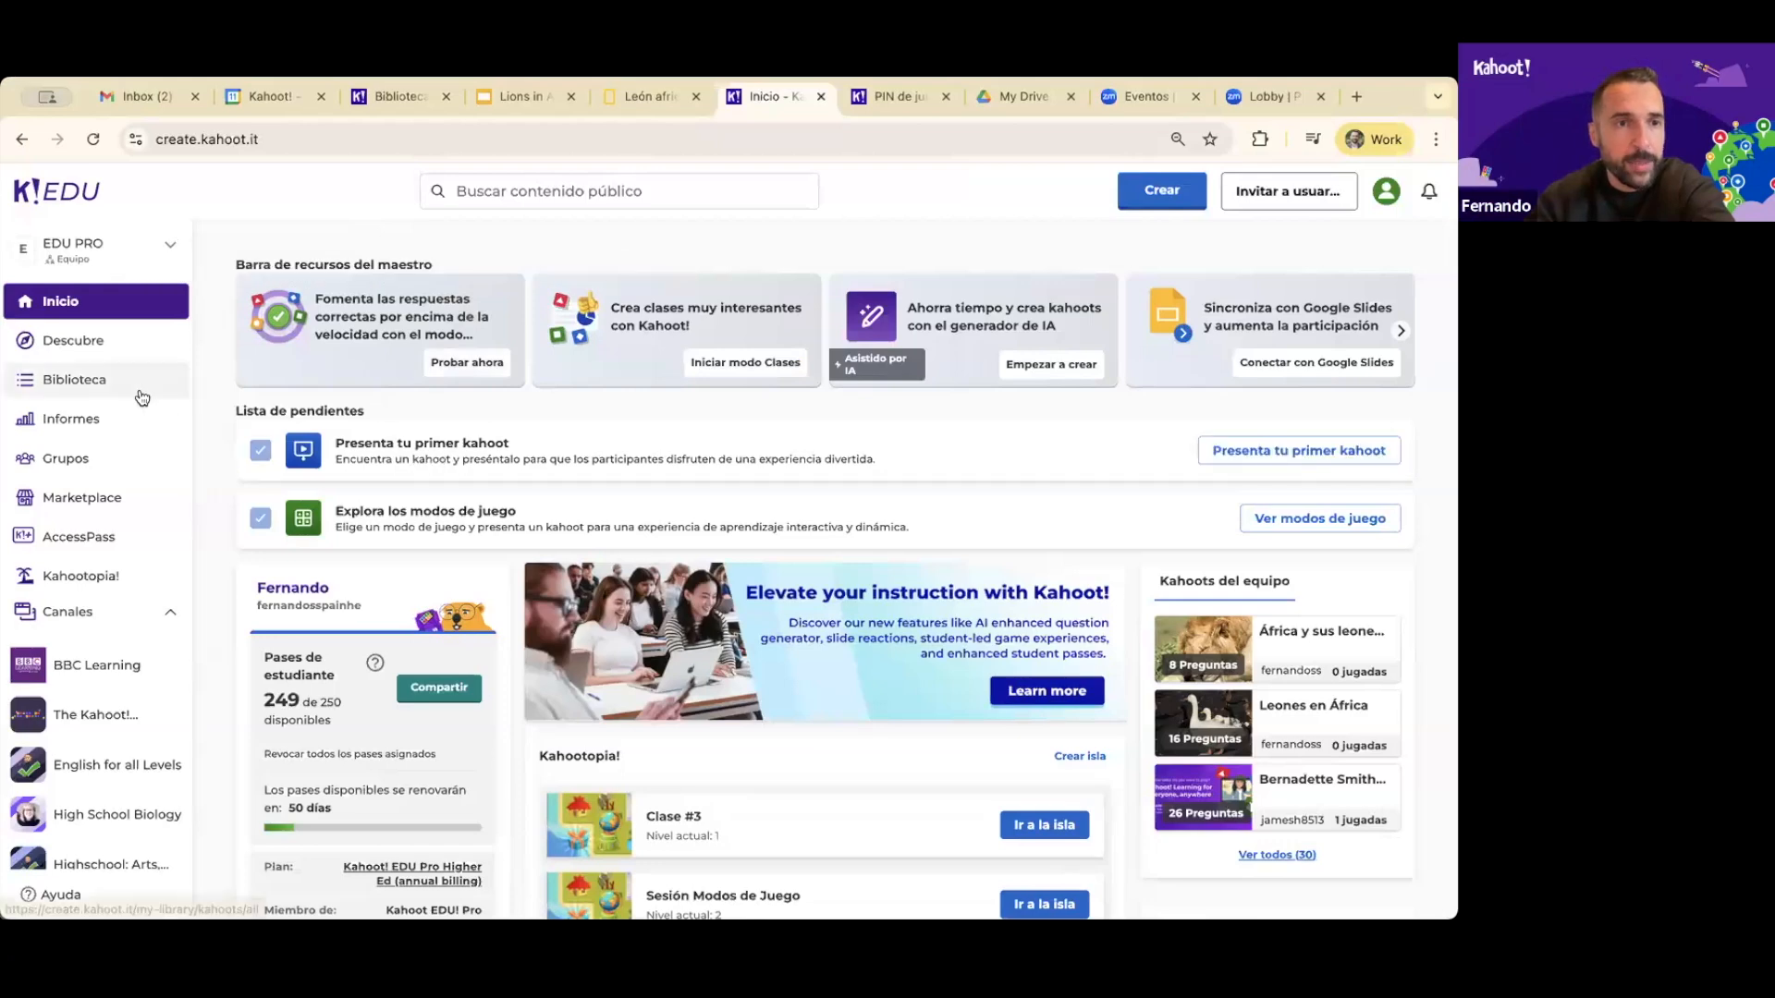
left_click(141, 397)
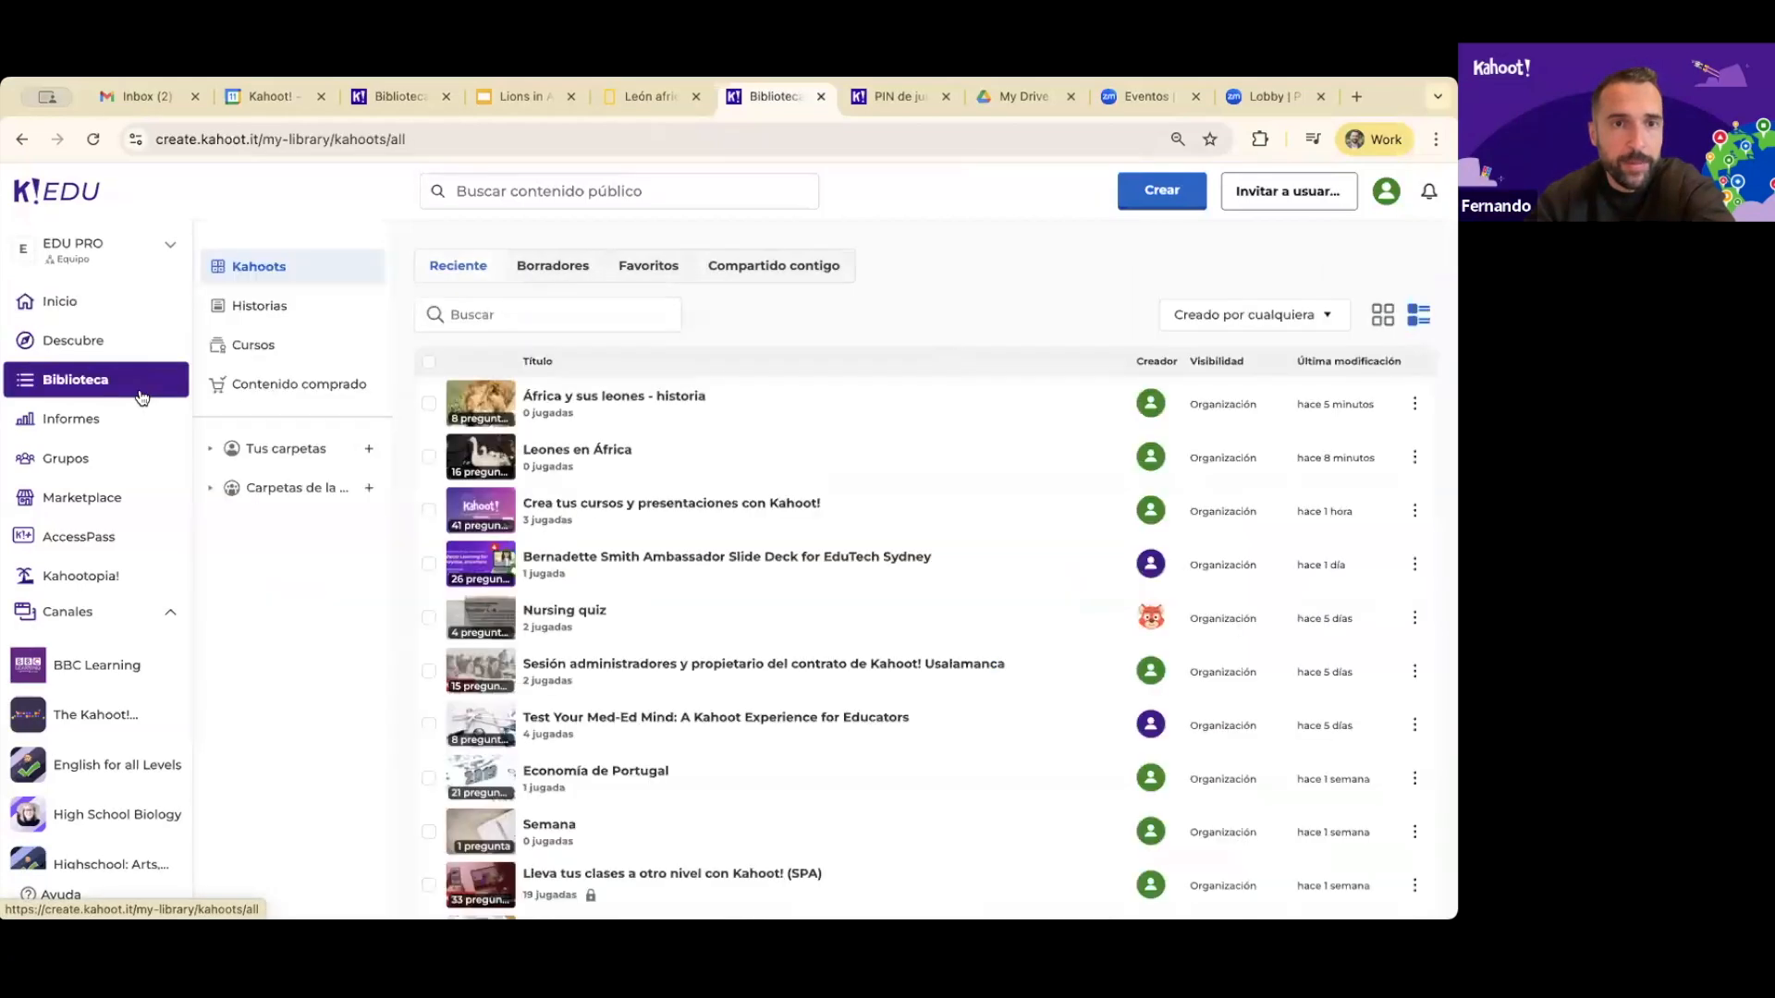
left_click(255, 358)
mouse_move(559, 414)
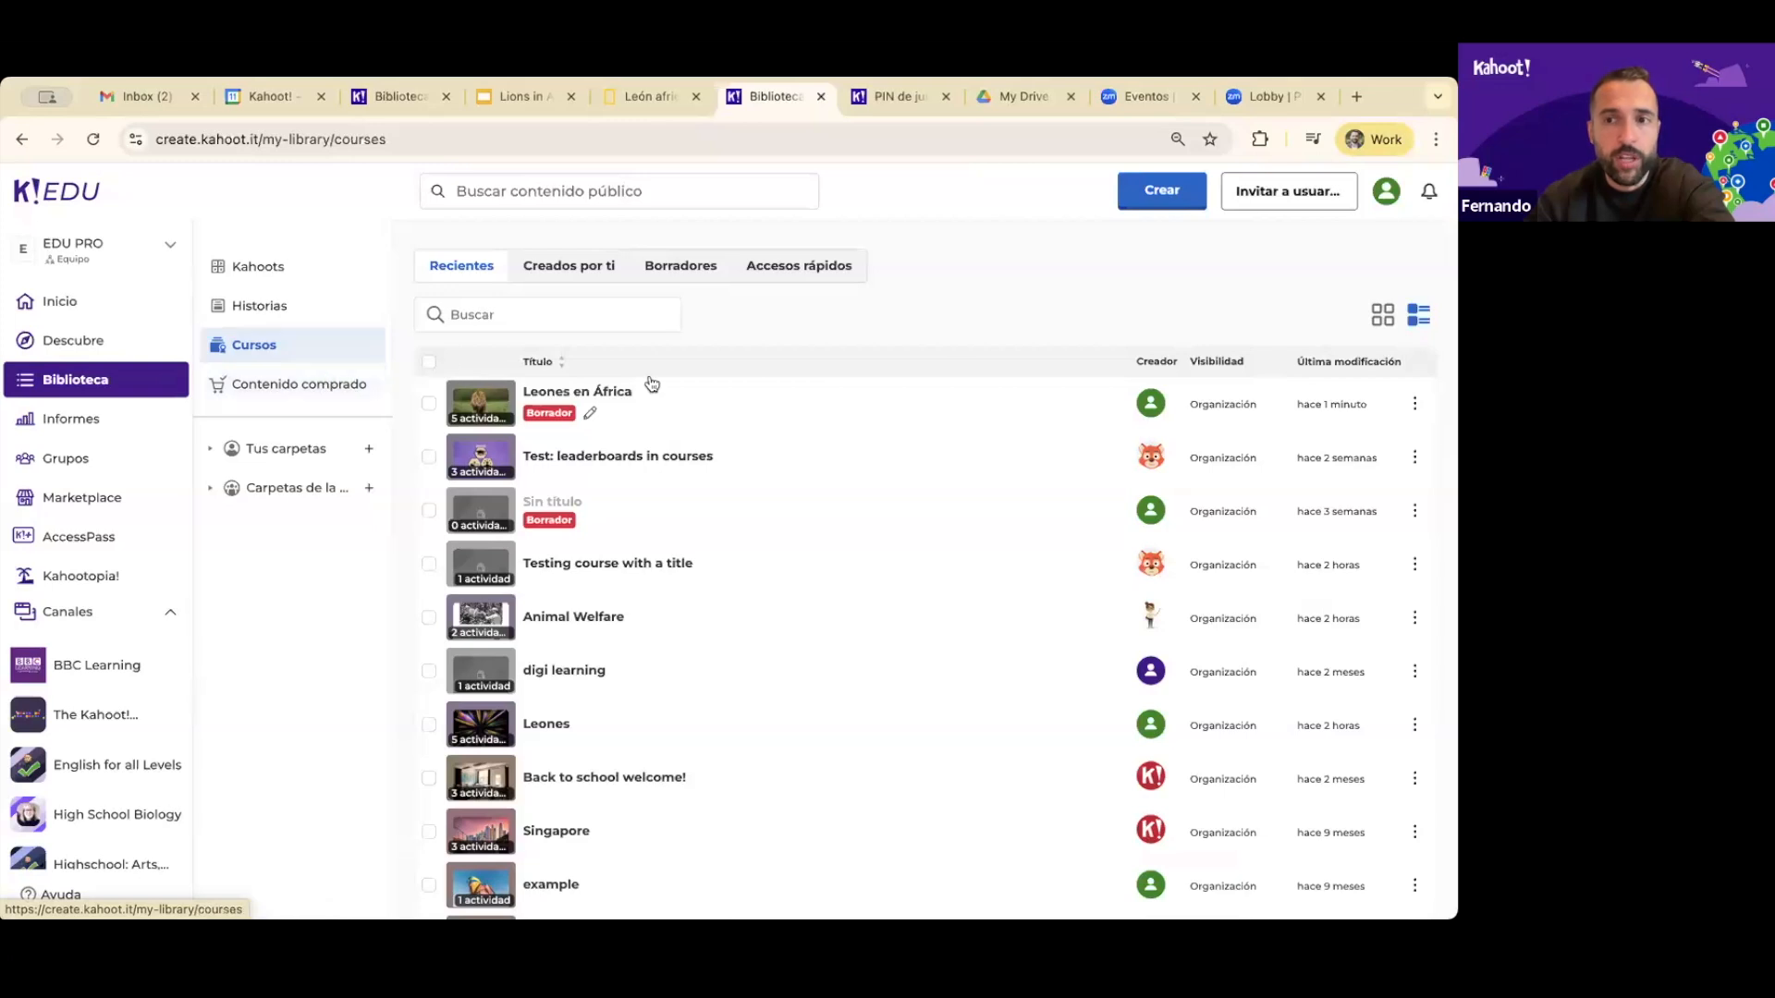
left_click(1415, 404)
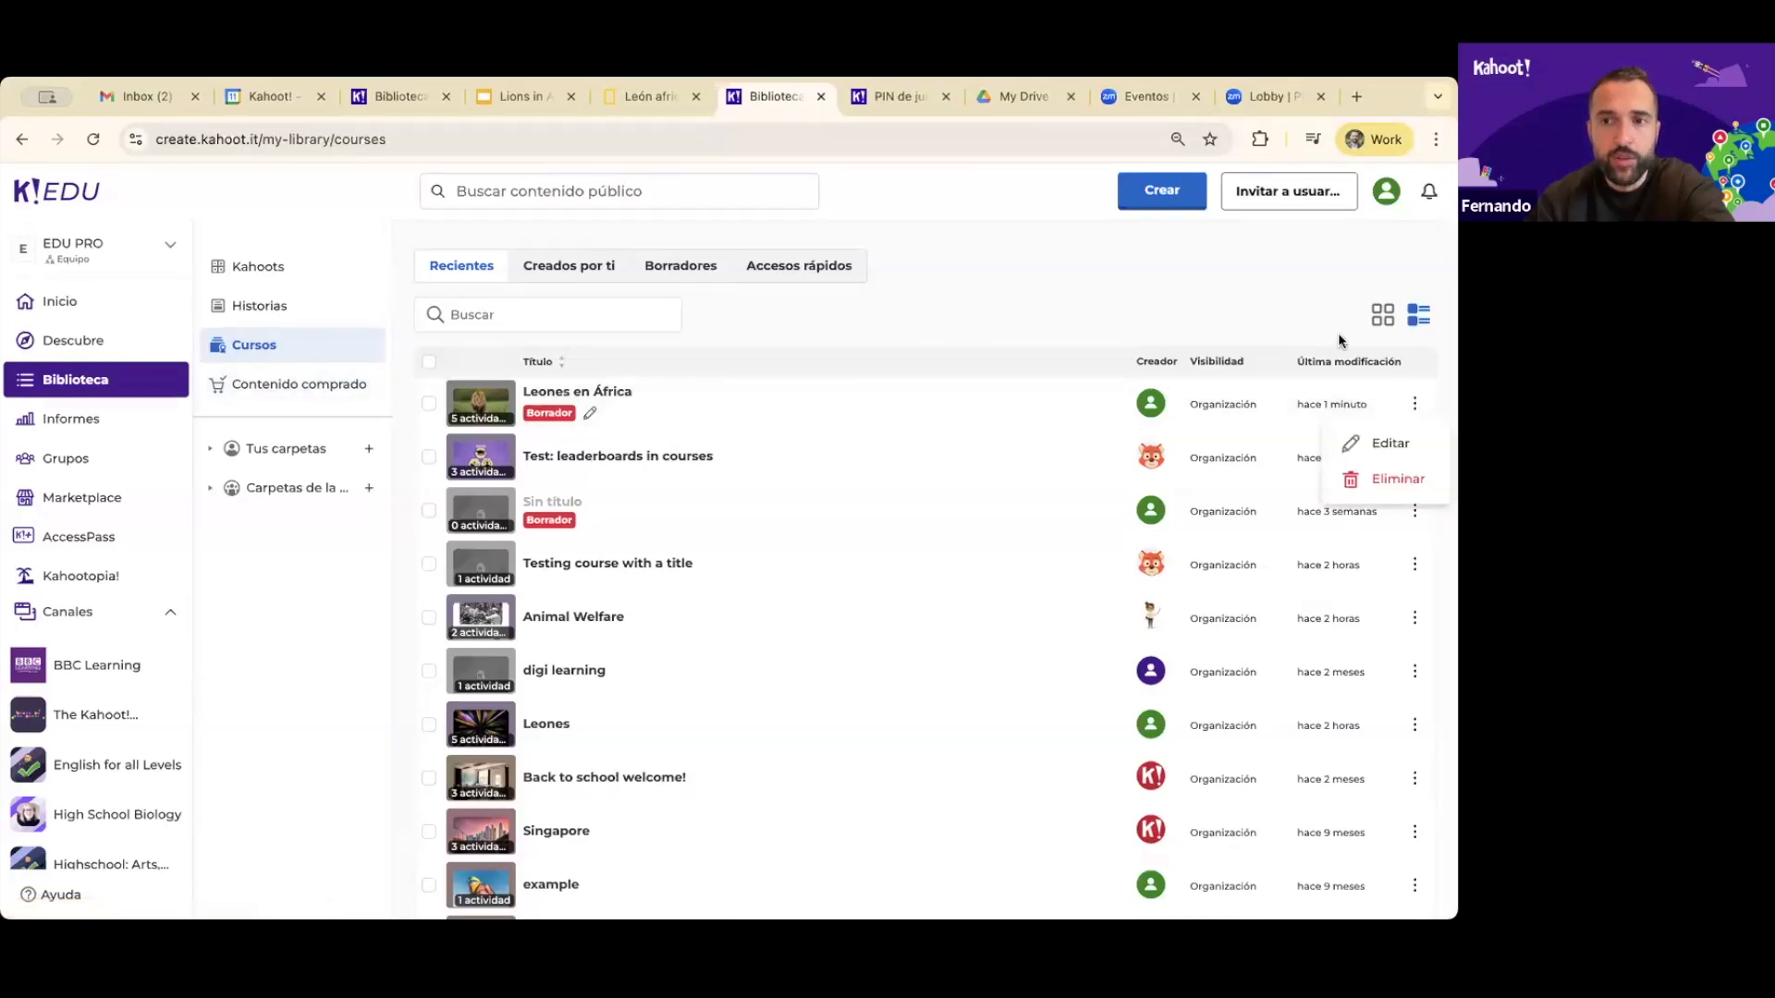
left_click(1278, 309)
Assign the course "Test: leaderboards in courses" with the proposed dates and default options, and close the participant sharing choices
mouse_move(1340, 453)
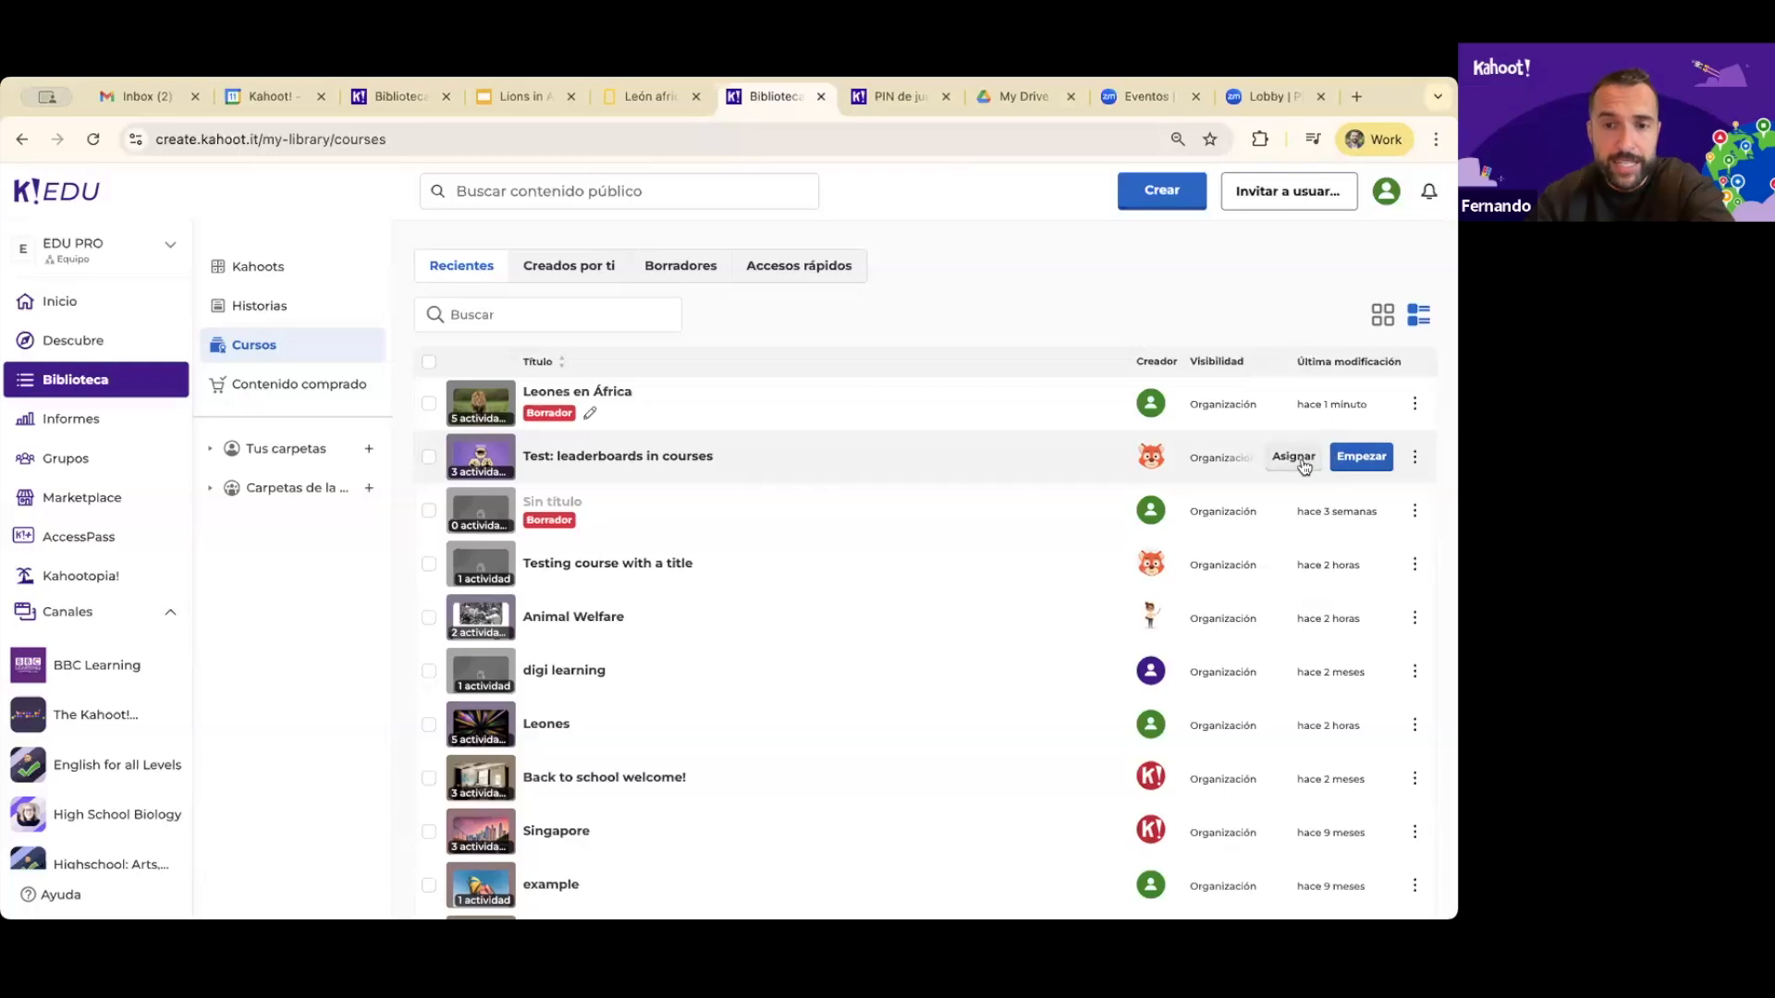
left_click(1294, 458)
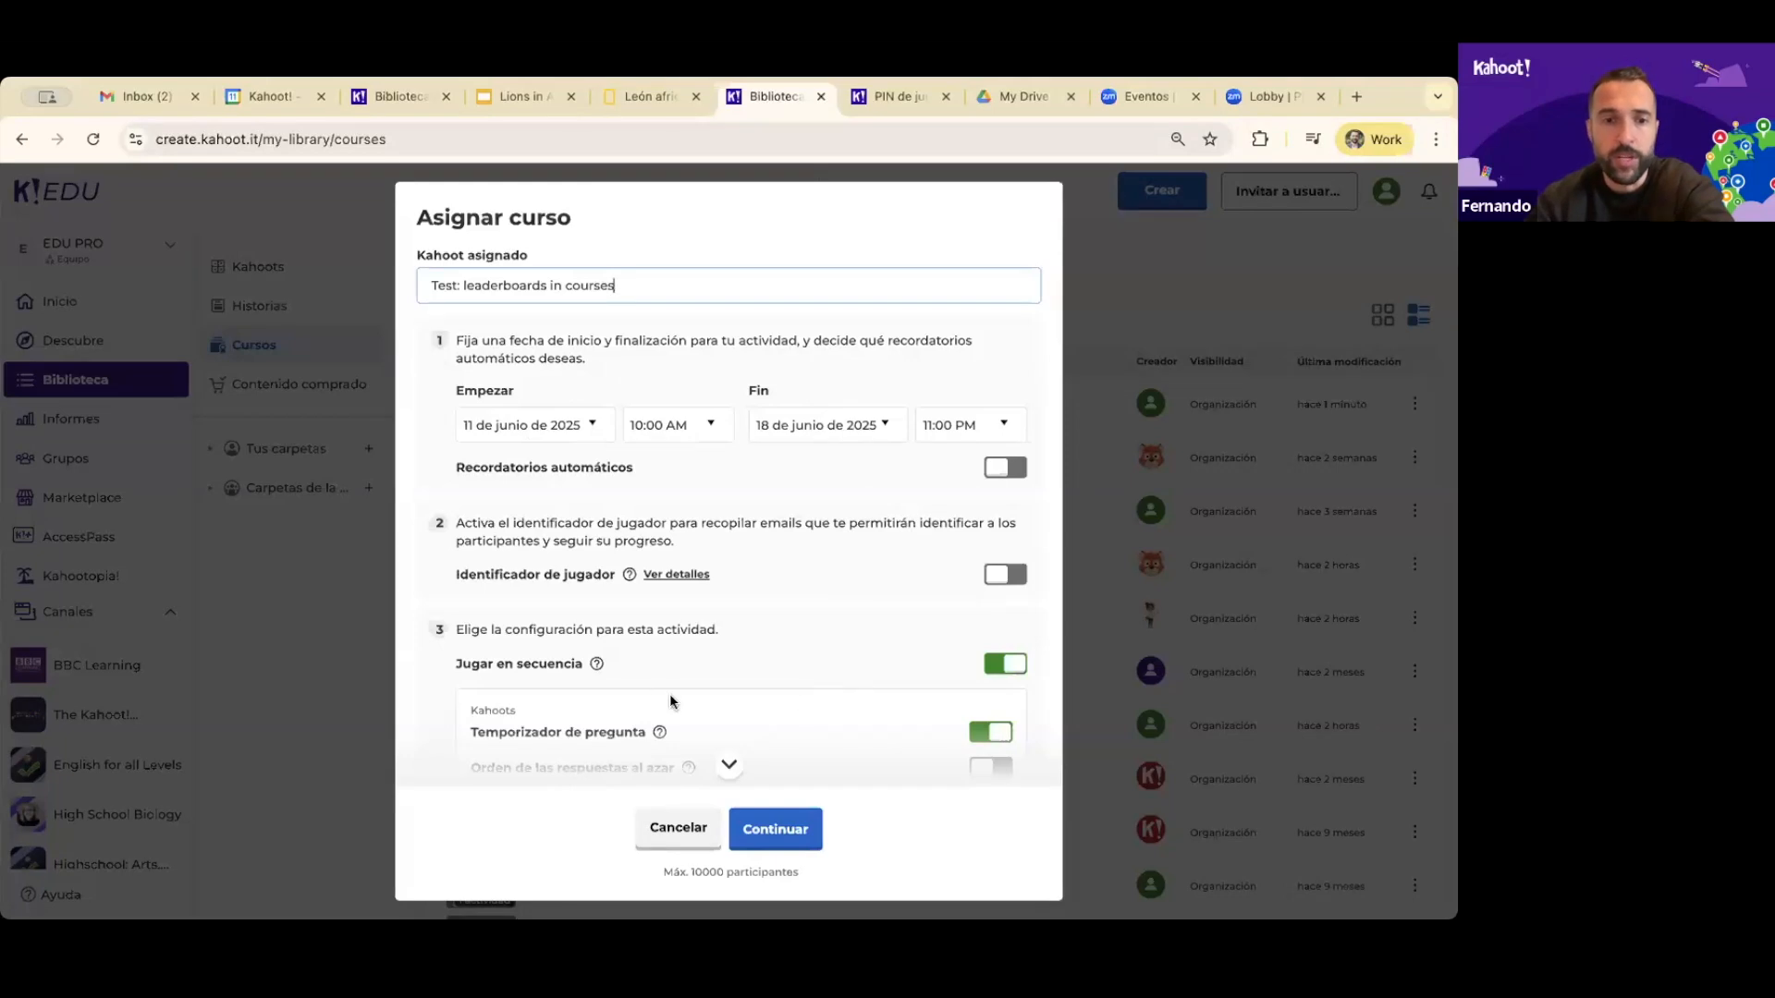
scroll(635, 693, "down", 5)
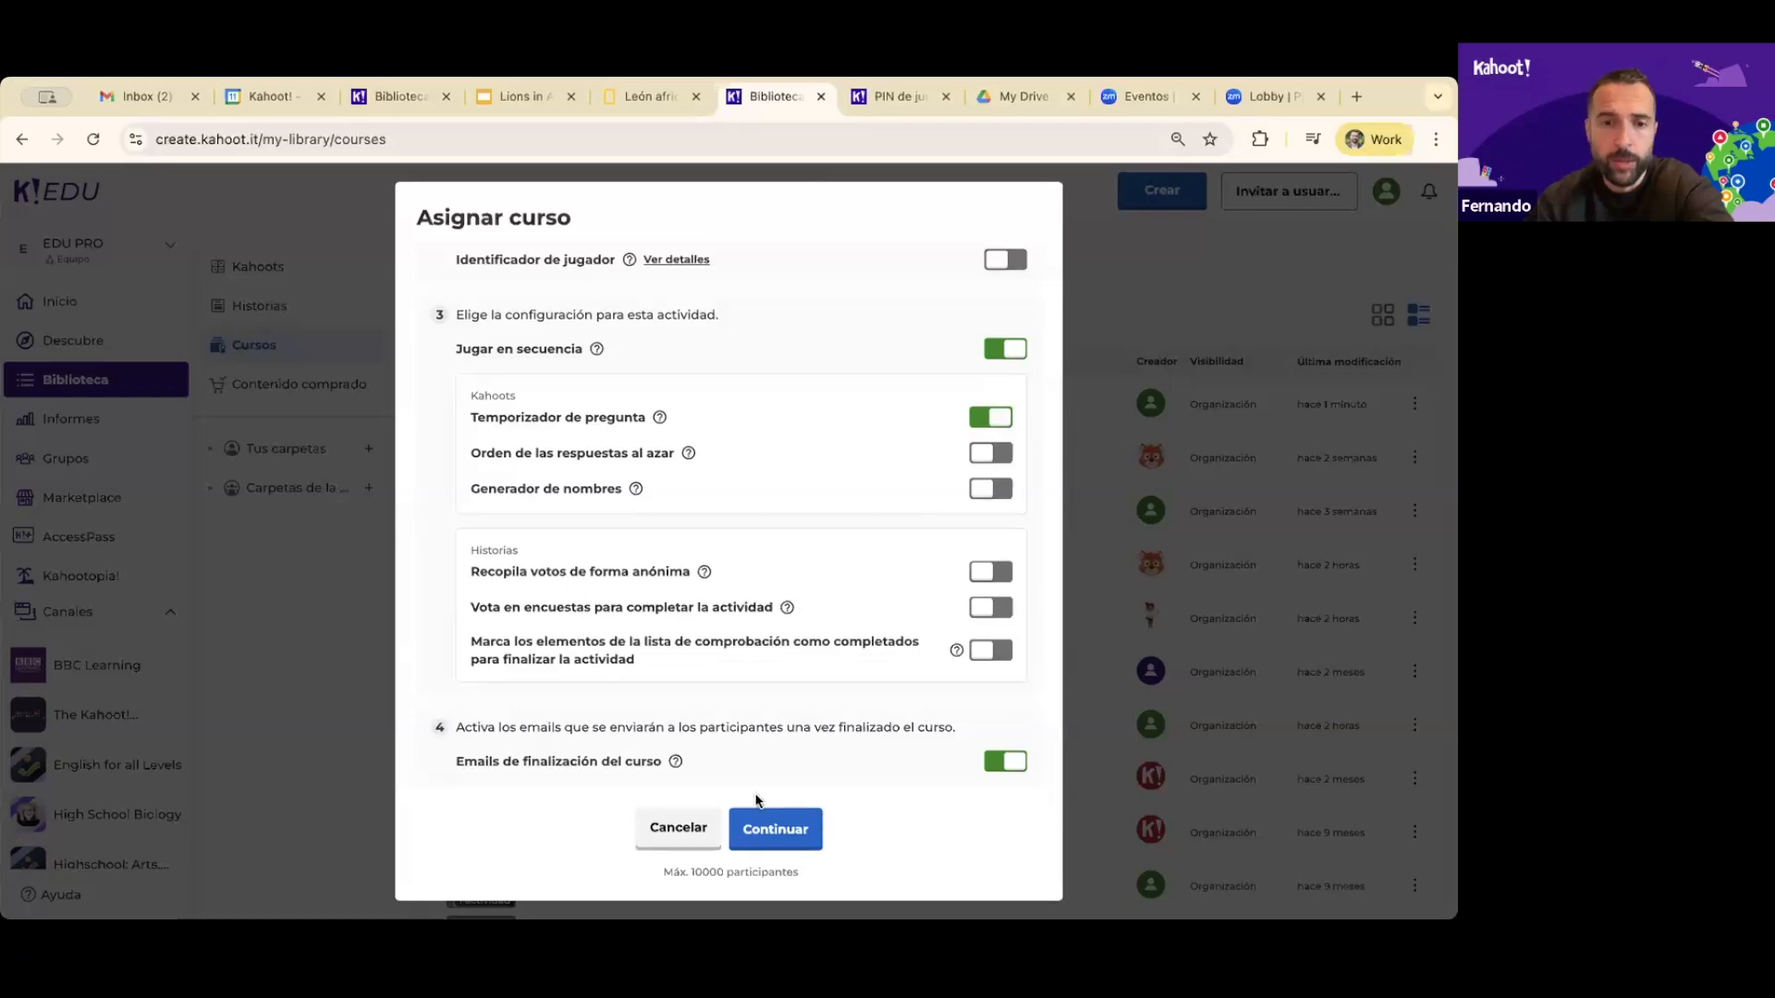
left_click(800, 830)
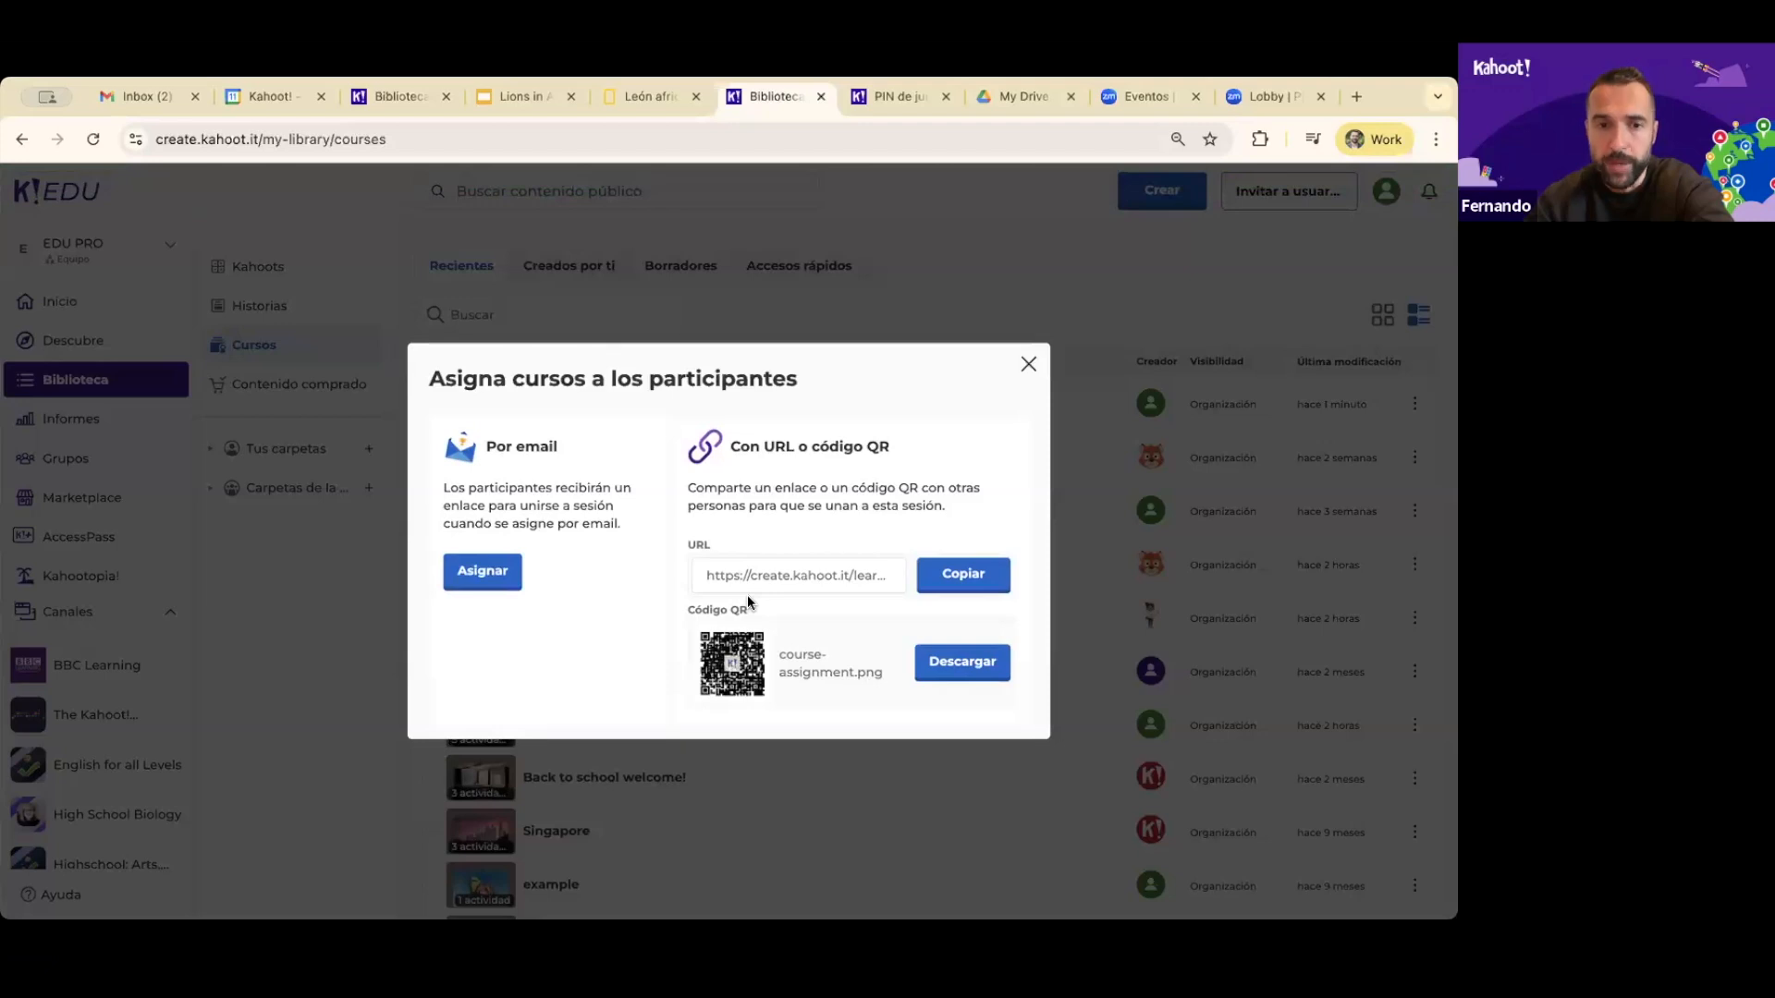
left_click(481, 583)
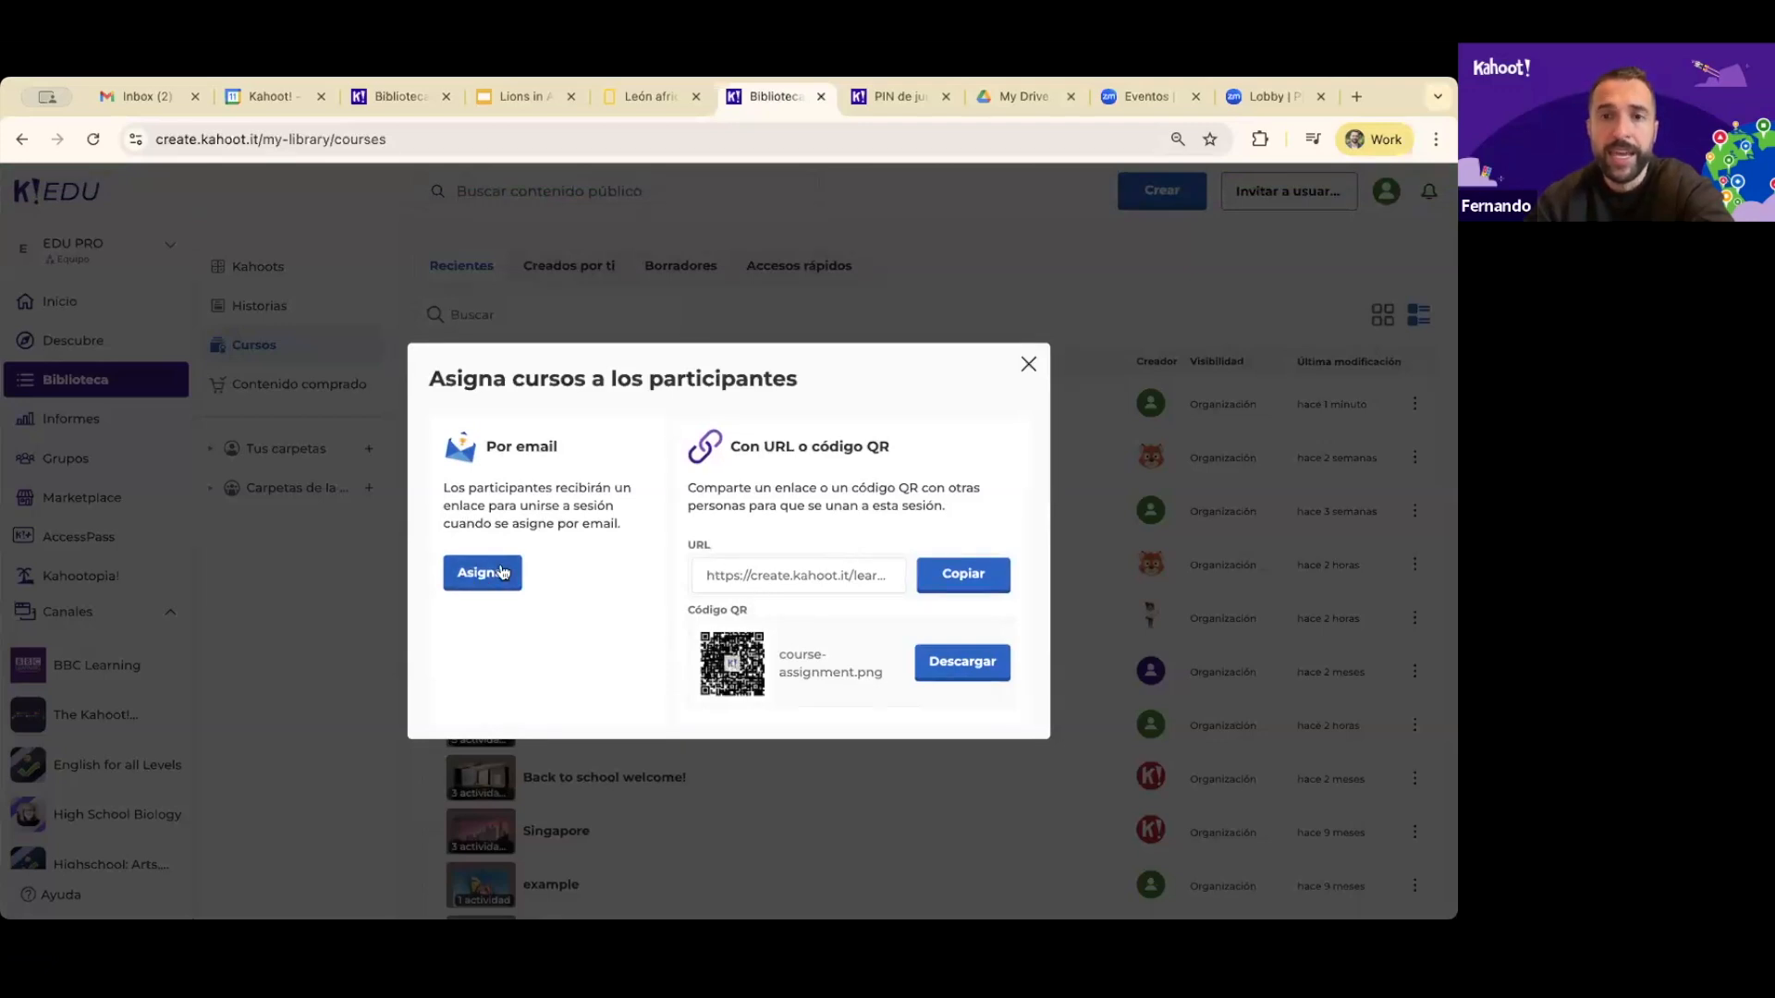
left_click(1028, 363)
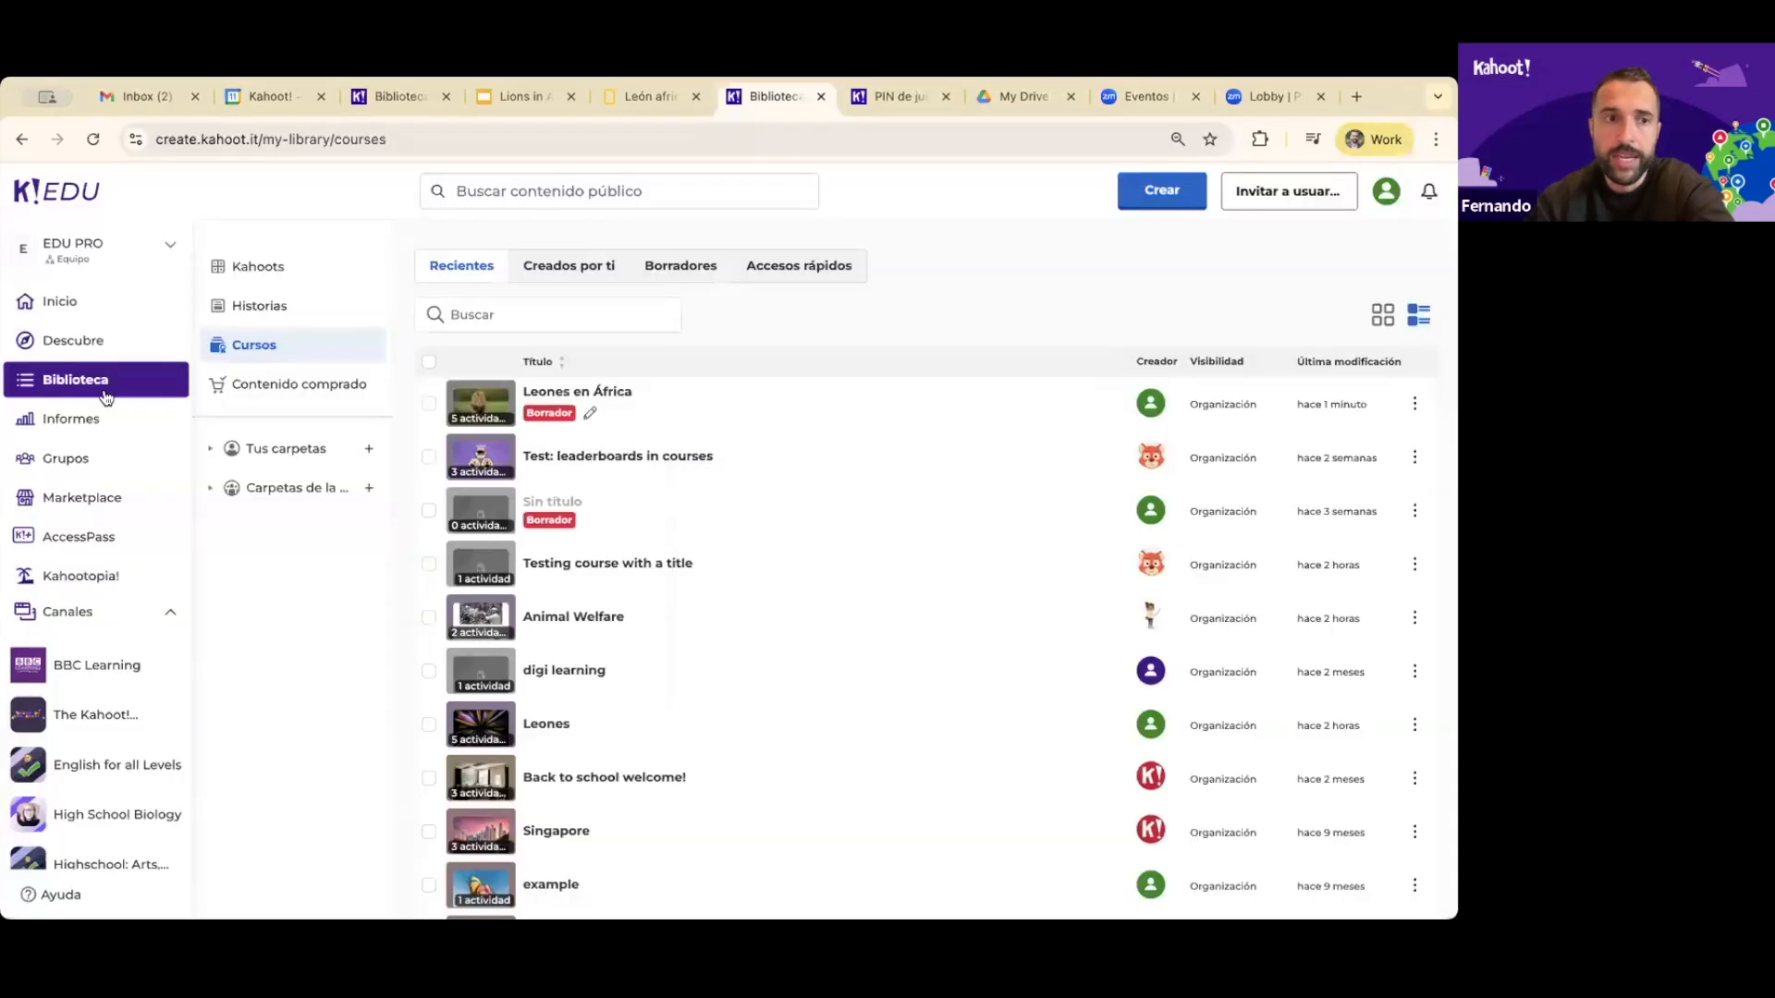
Examine the Leones en África course report, covering its summary, participants, questions, polls and report options
left_click(78, 417)
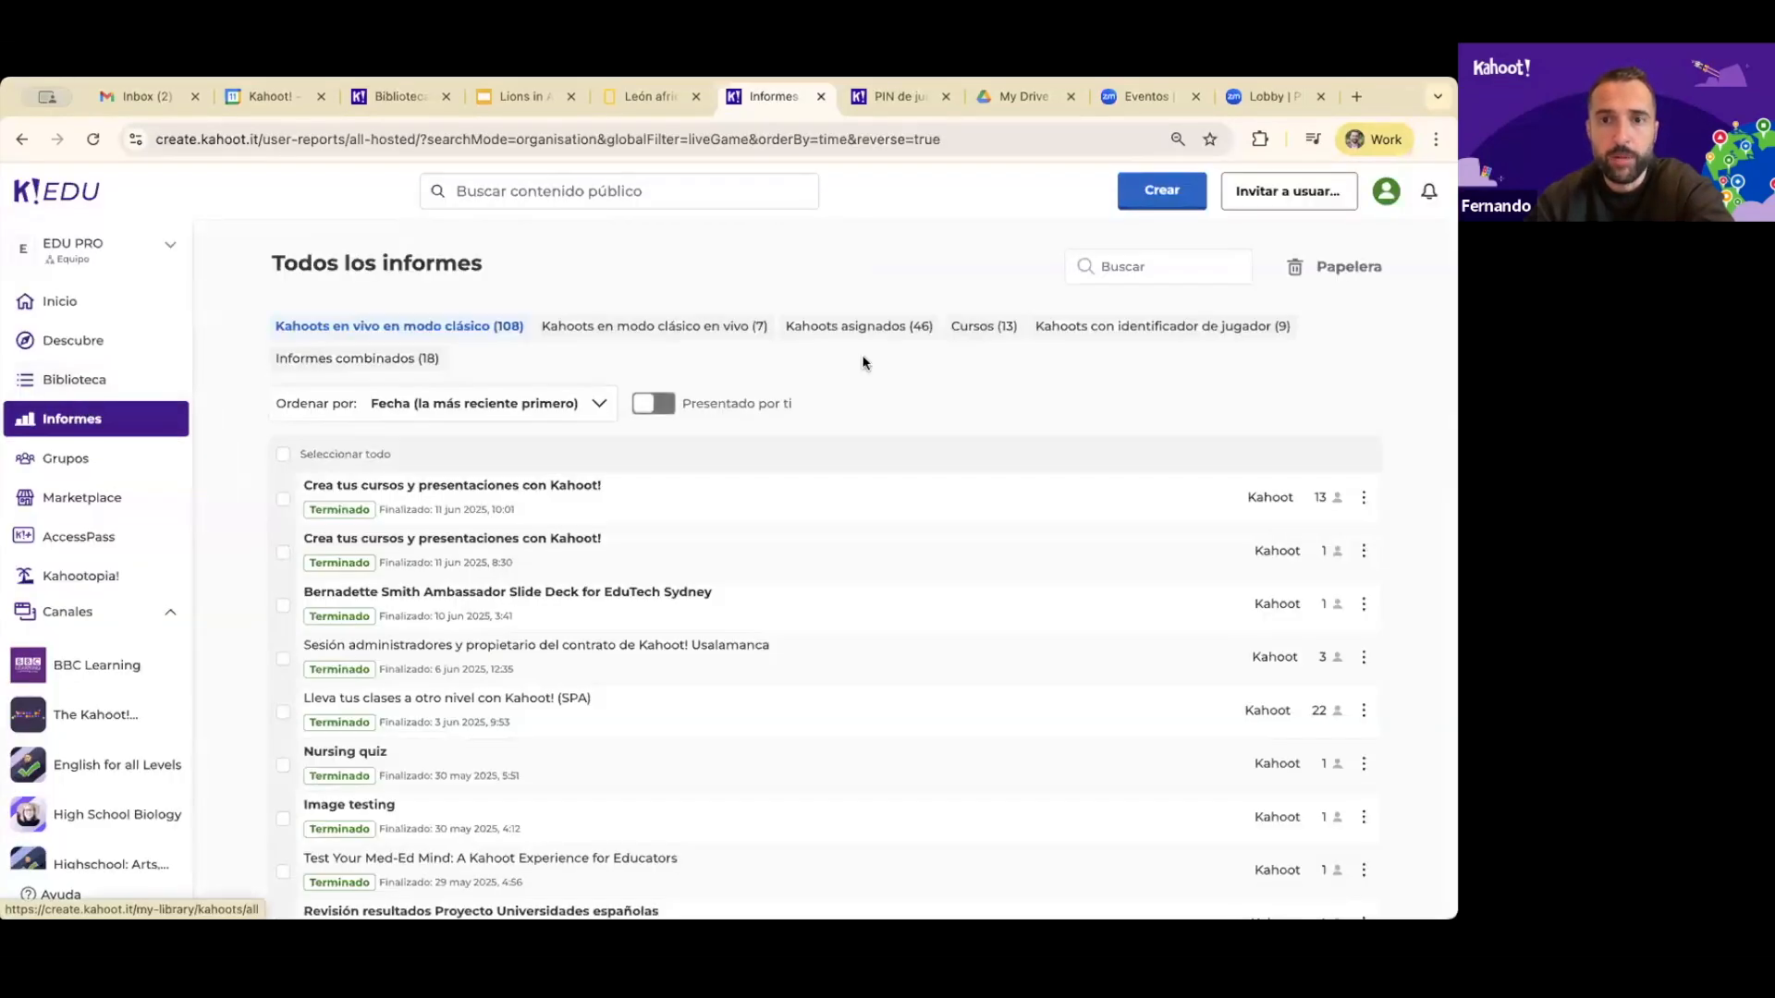
left_click(981, 331)
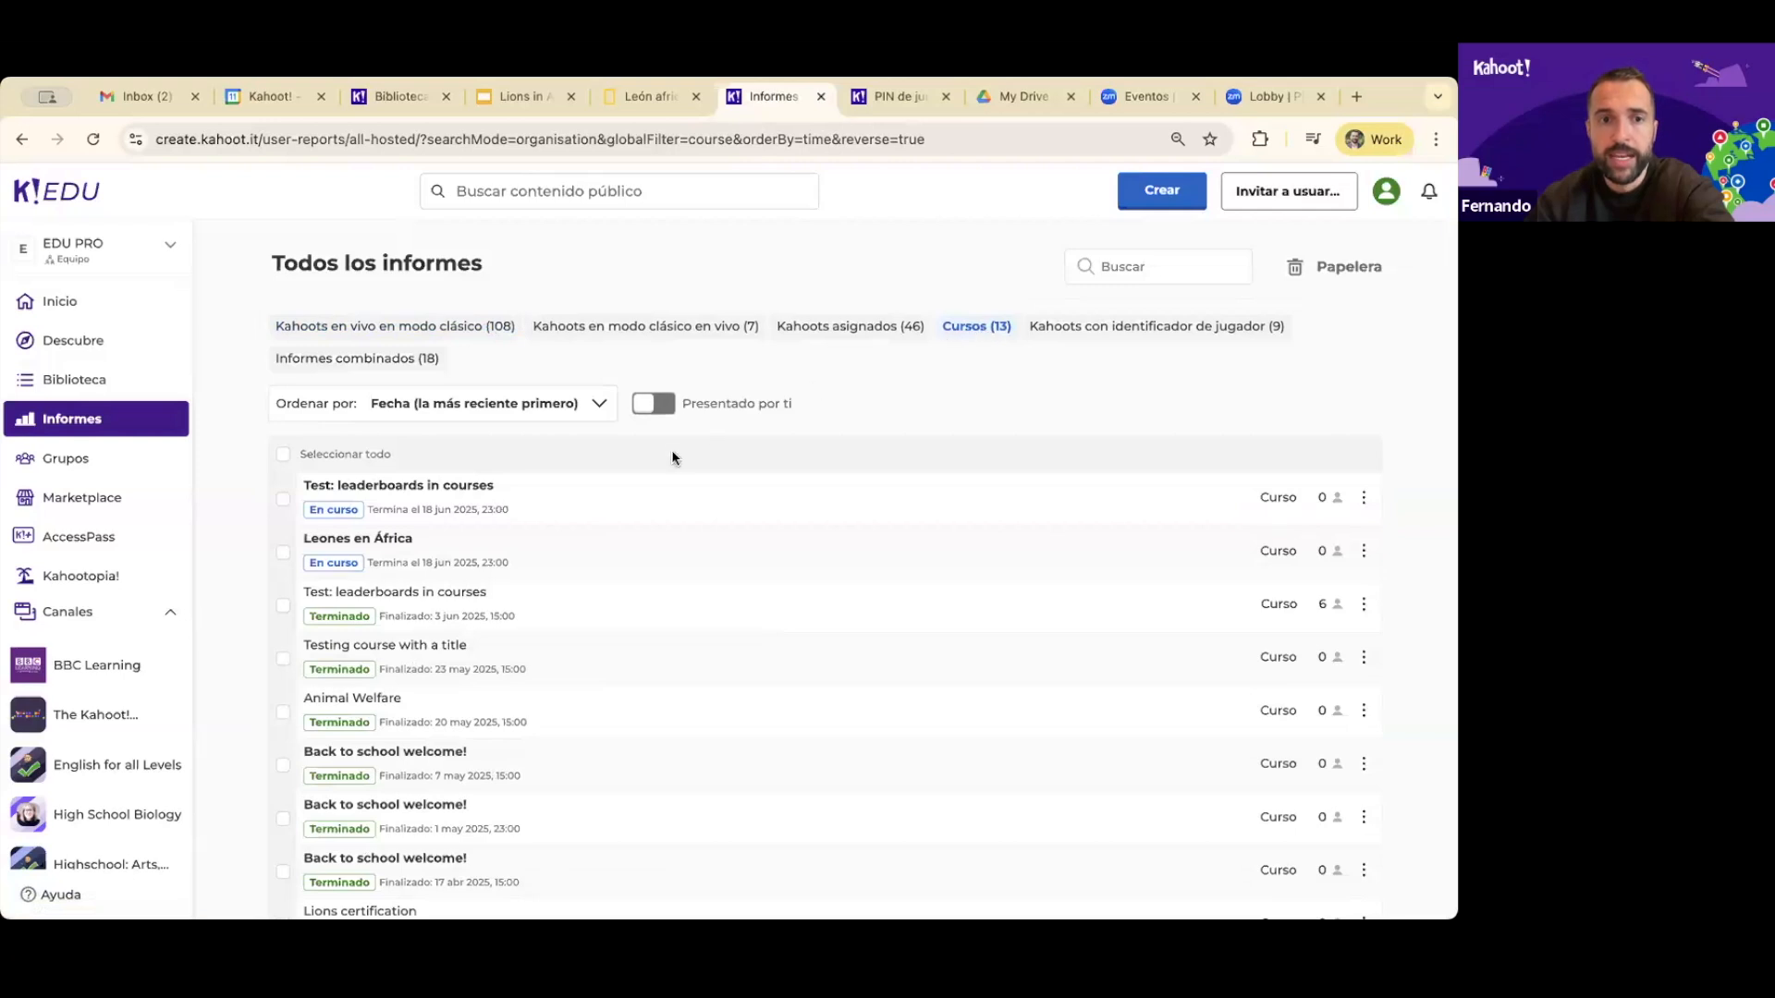
left_click(459, 554)
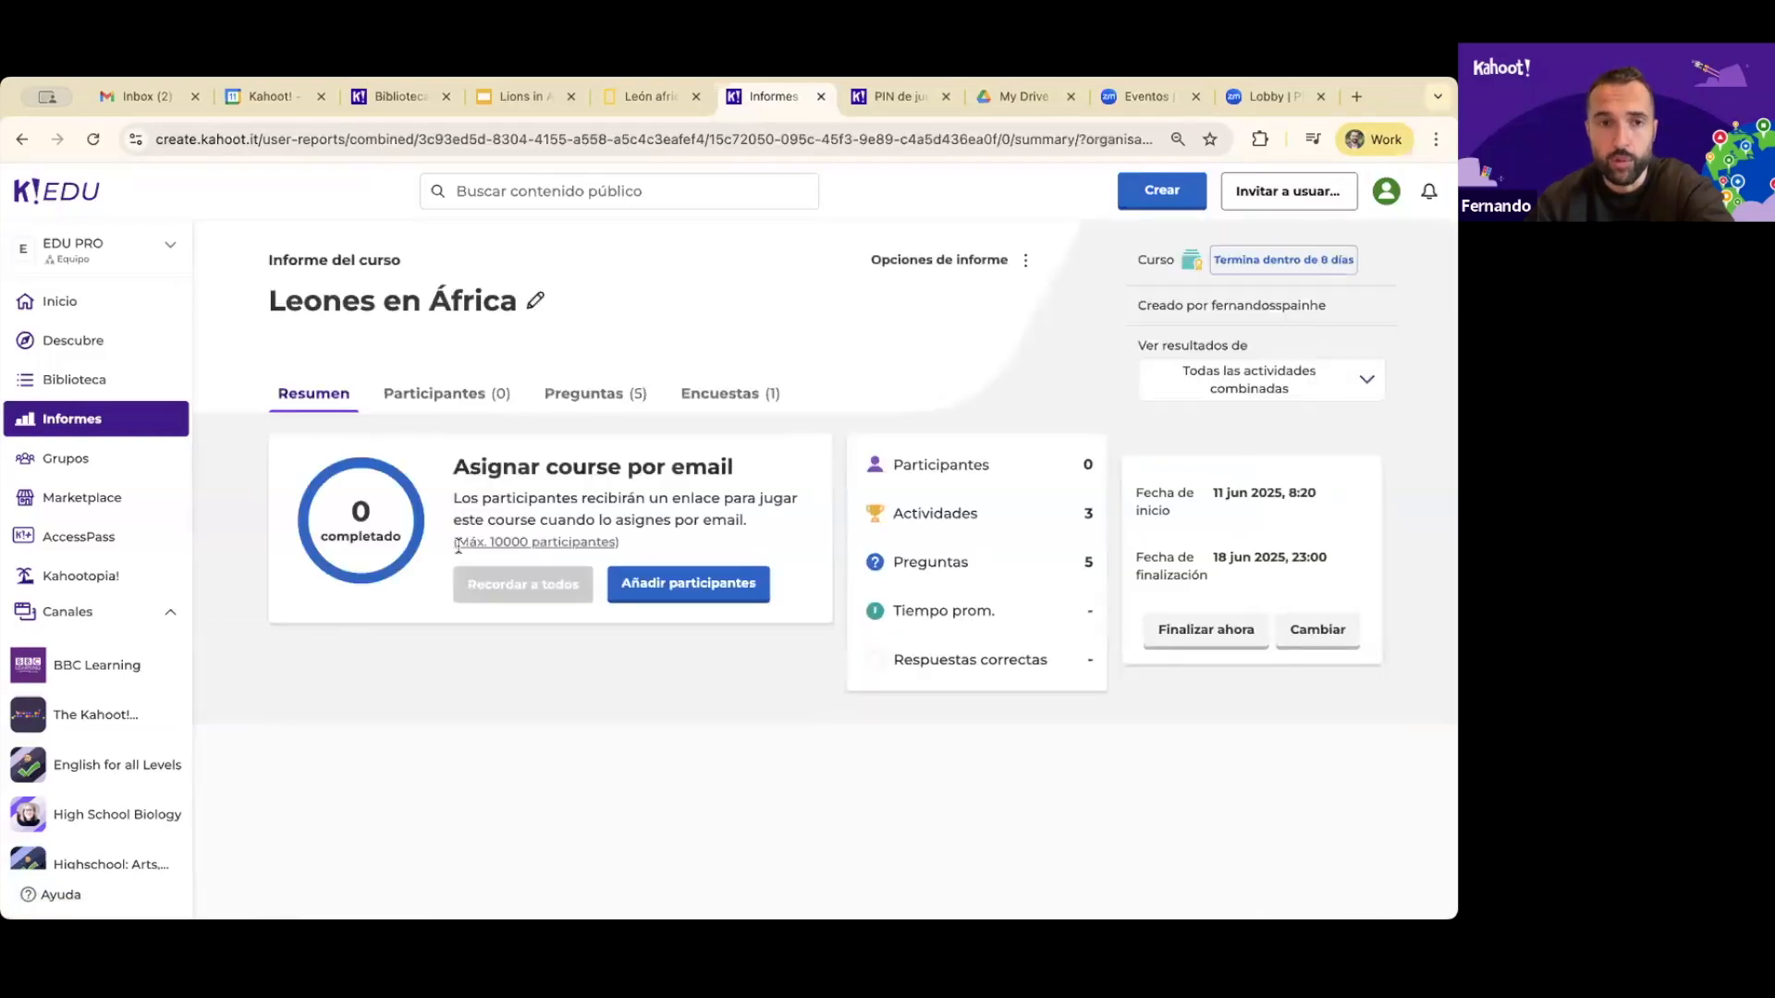
left_click(475, 405)
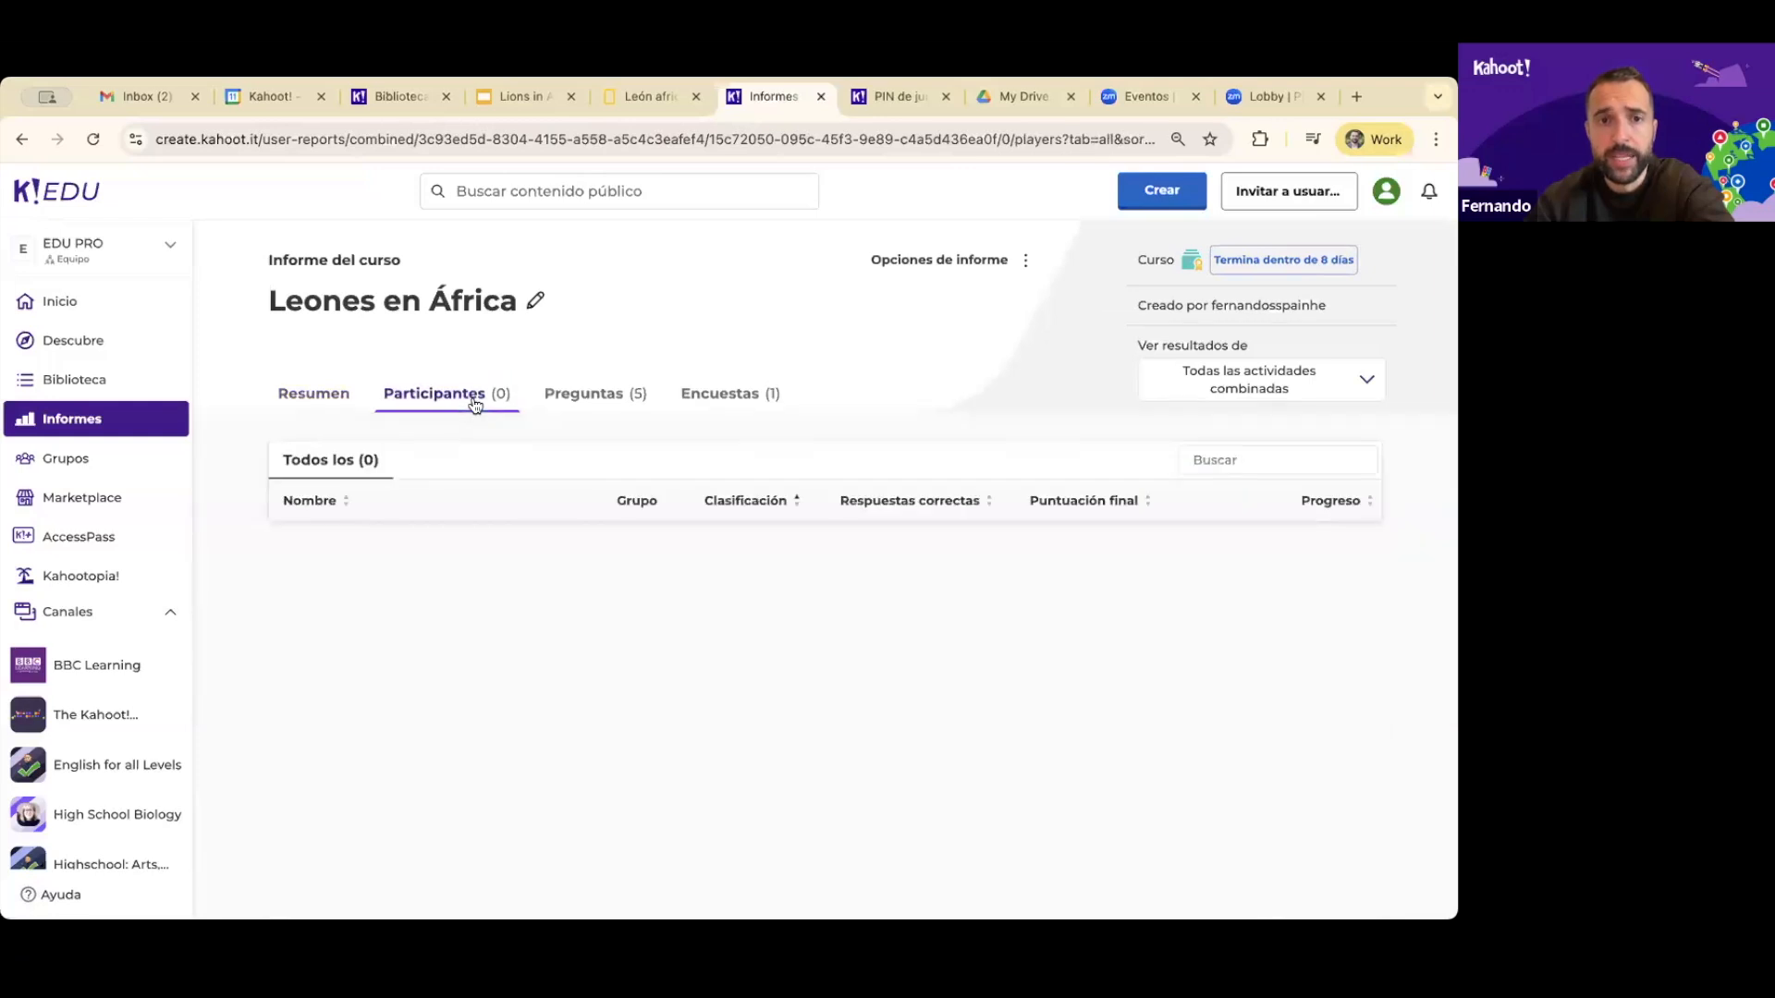
left_click(583, 392)
left_click(712, 391)
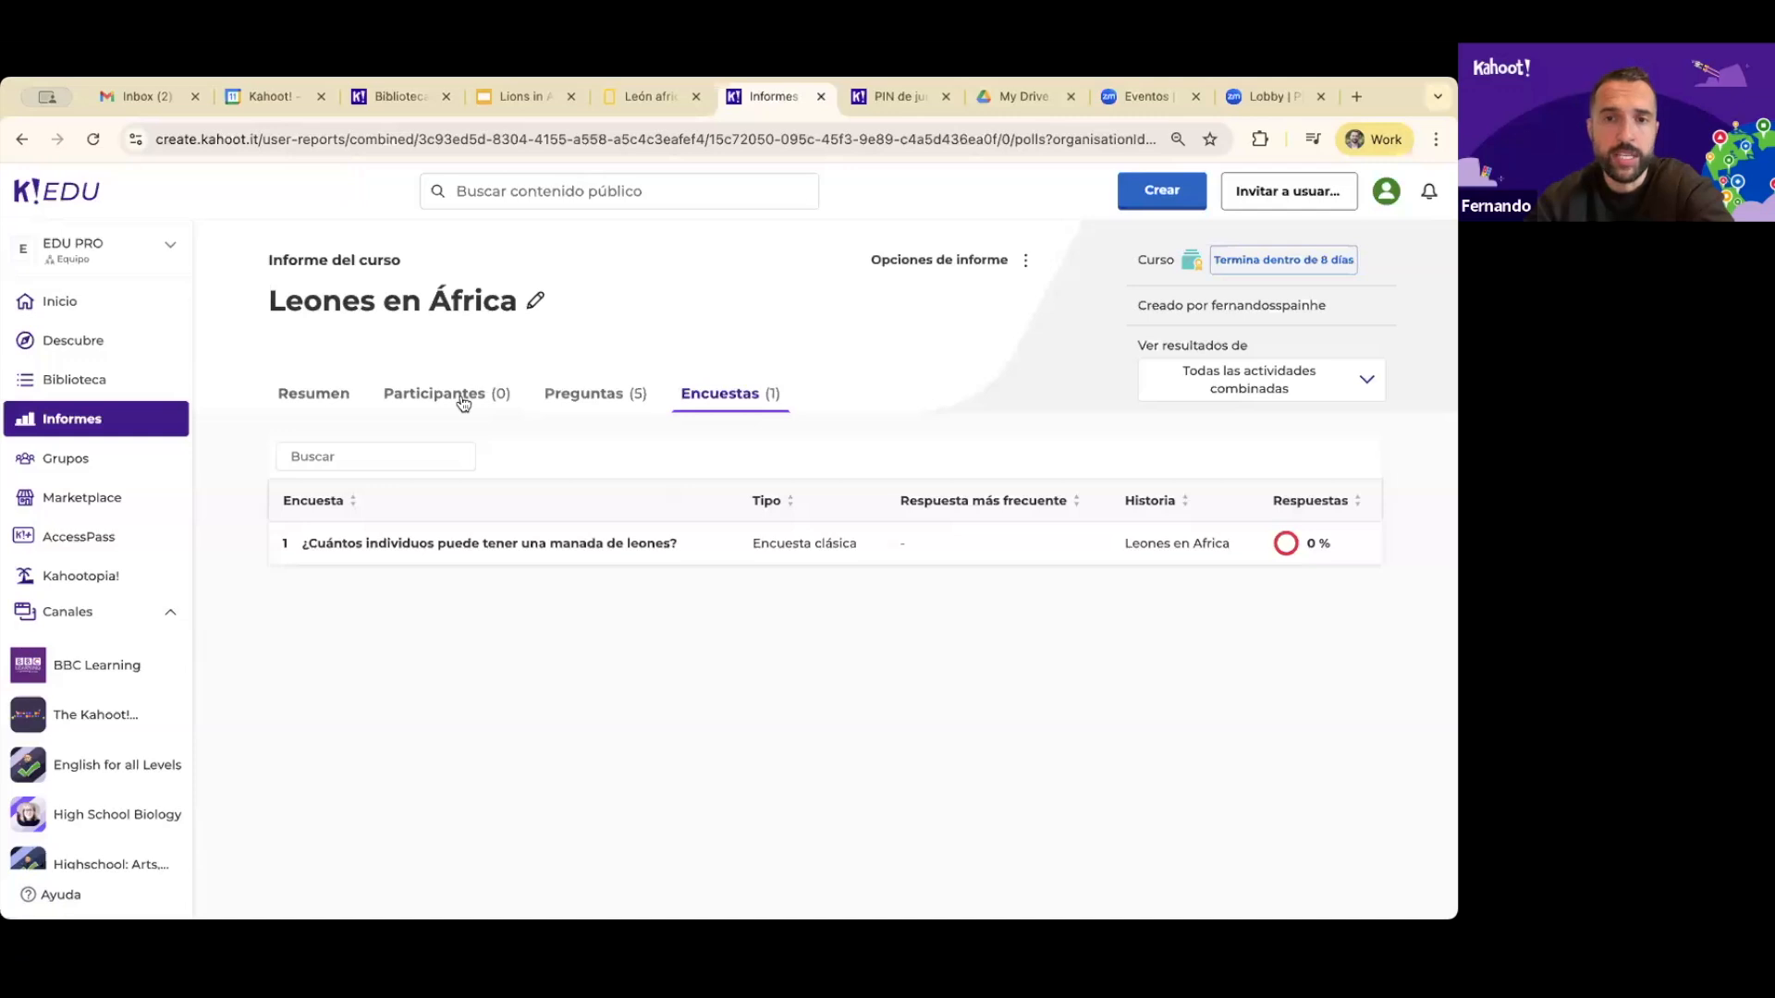
left_click(313, 400)
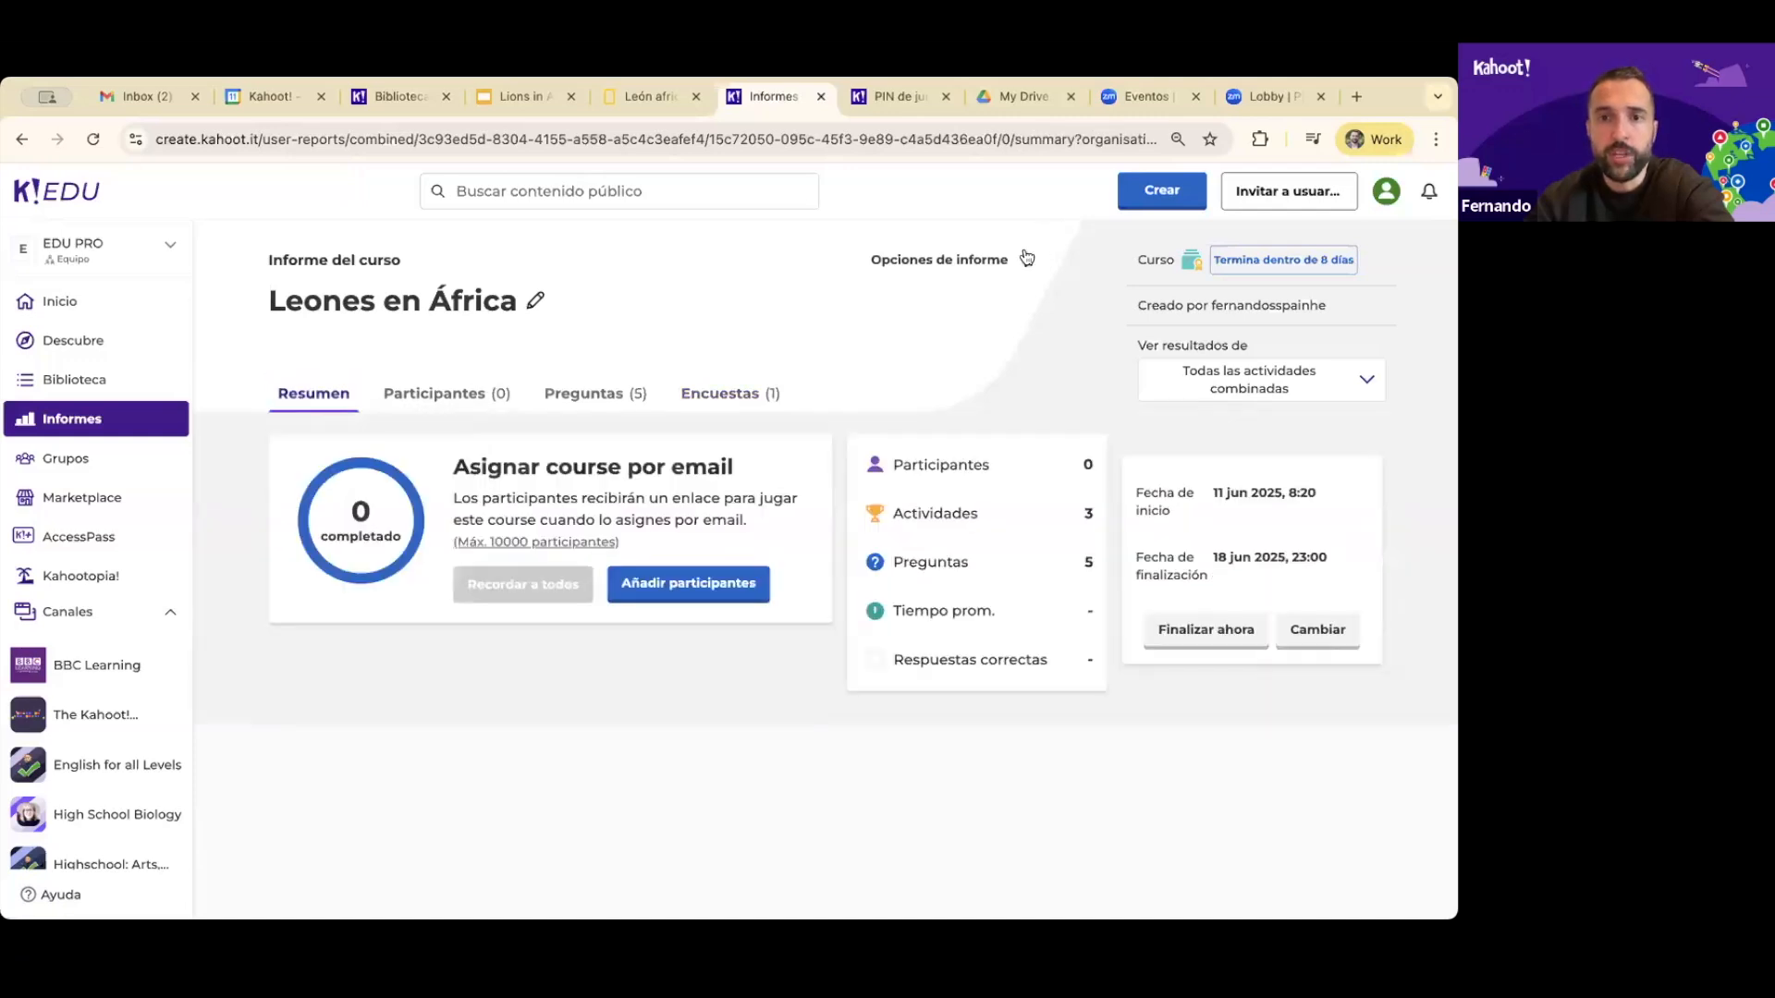
left_click(1023, 259)
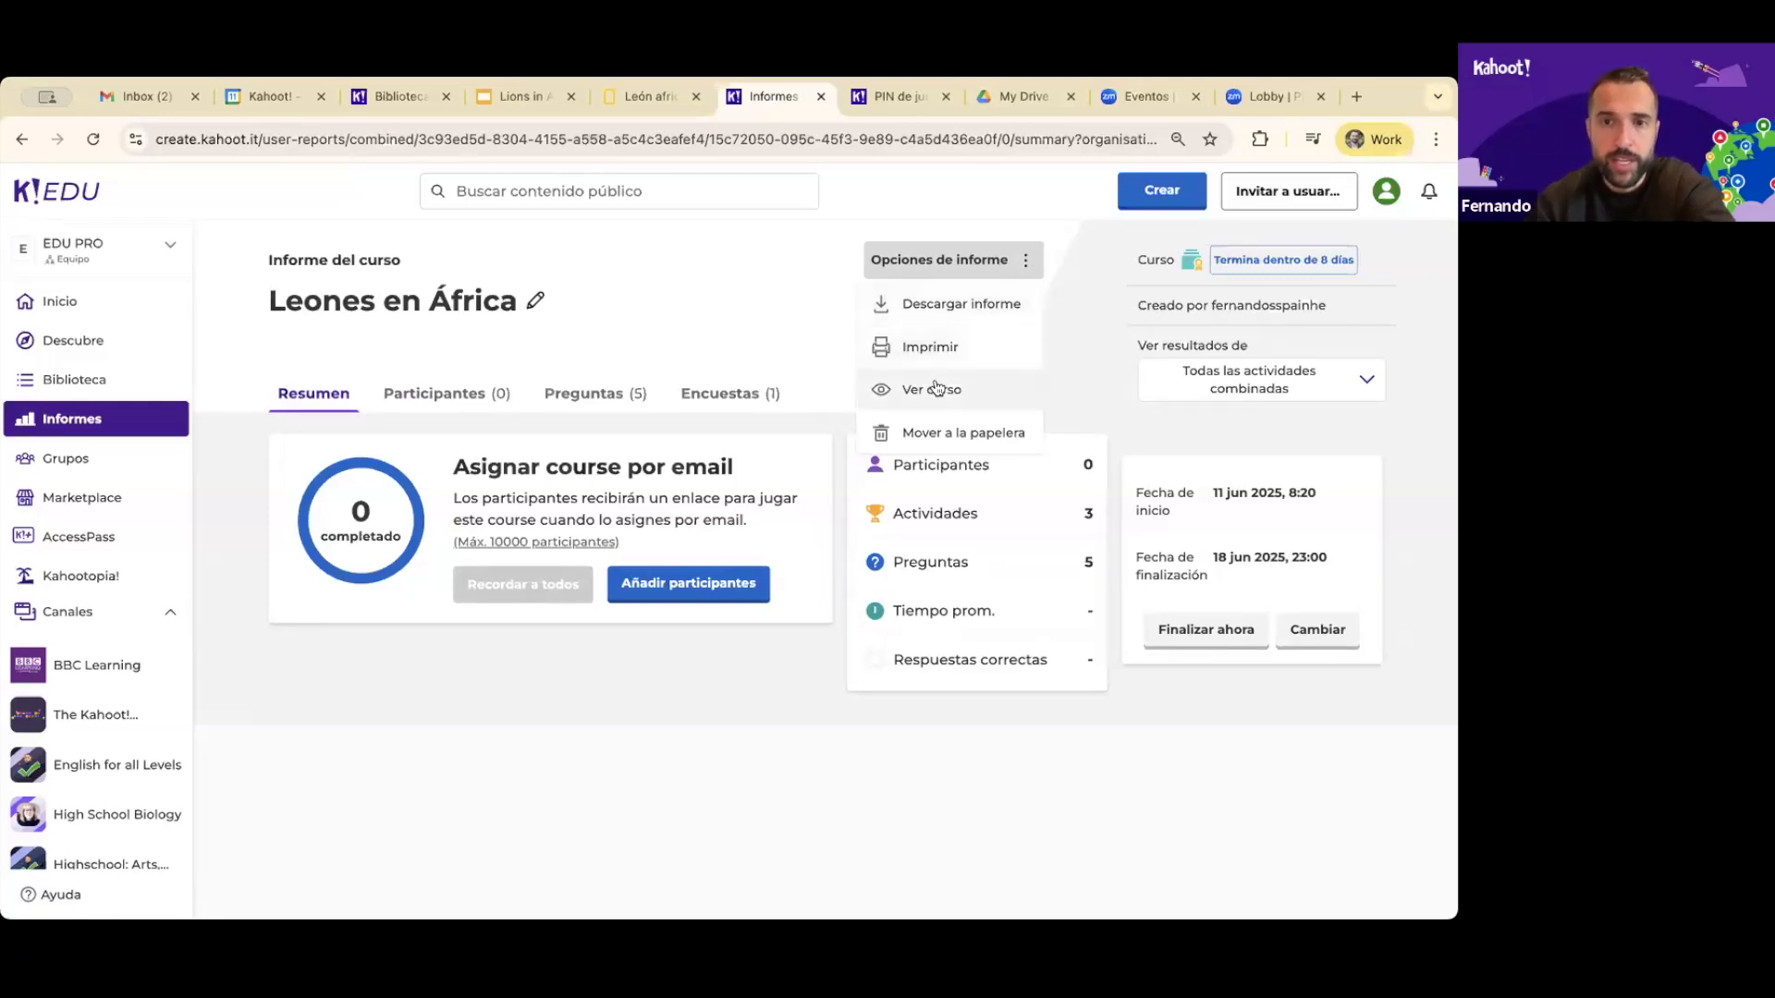
left_click(612, 347)
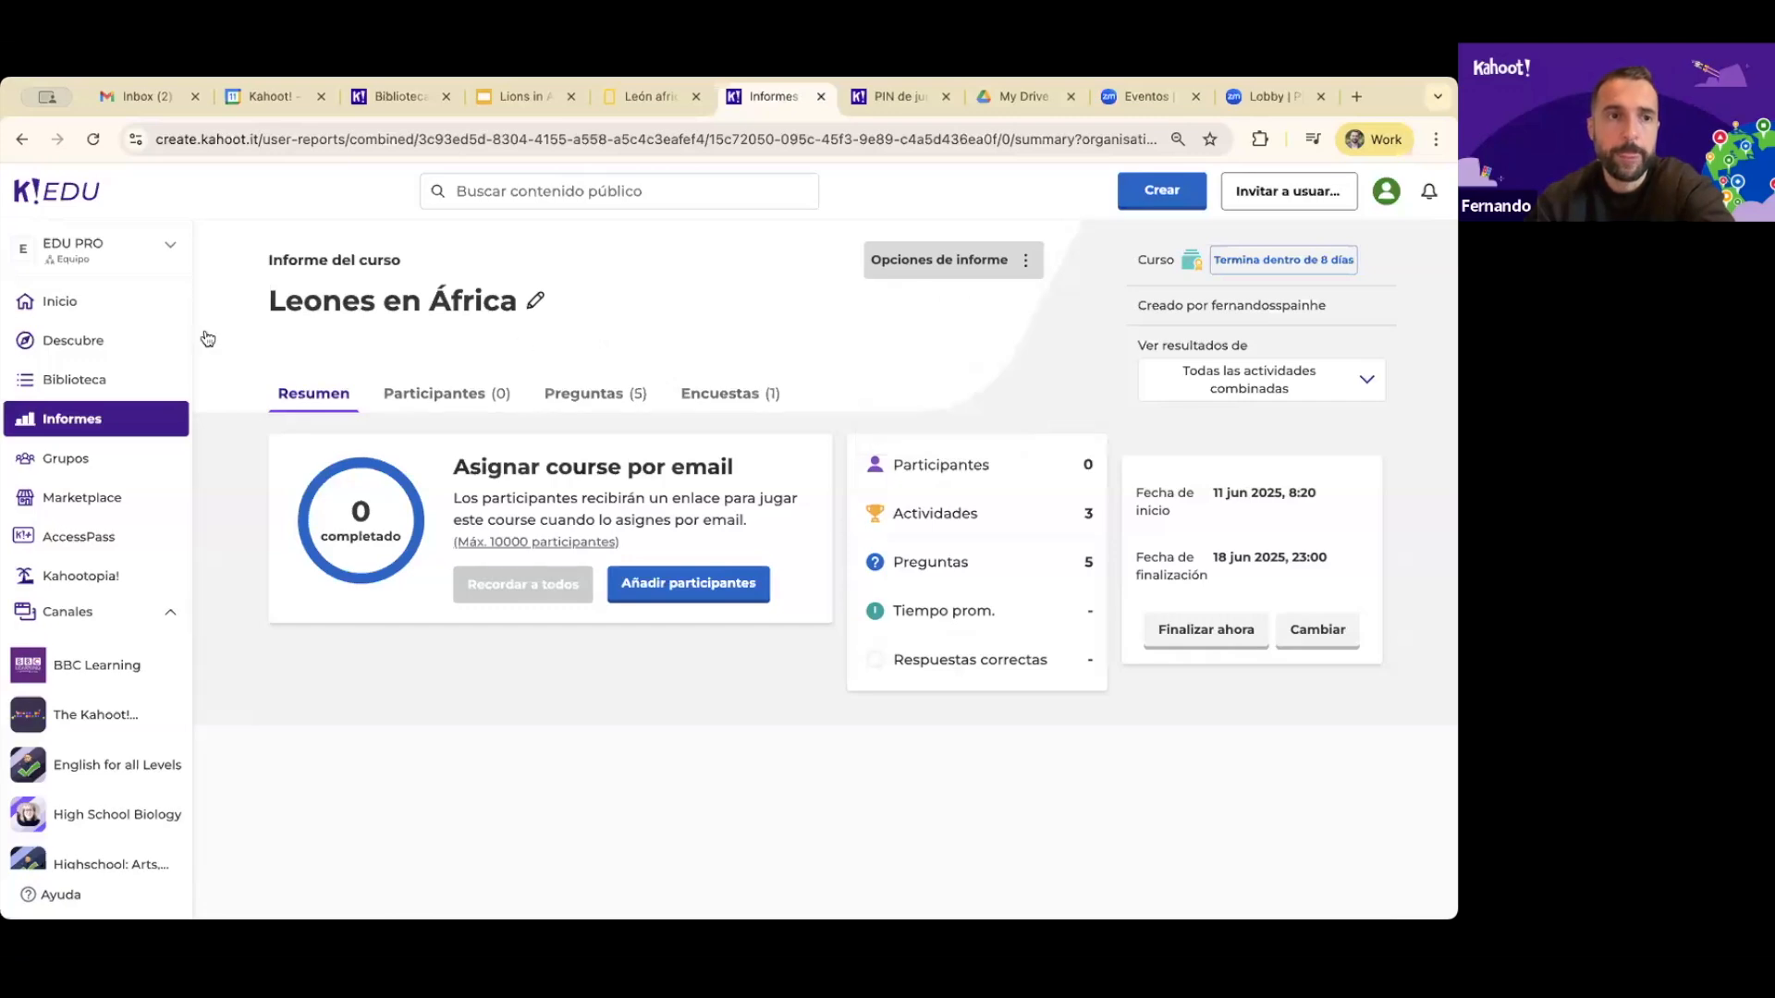
Start a live presentation of the kahoot "África y sus leones - historia" from the library, continuing without an island
left_click(80, 303)
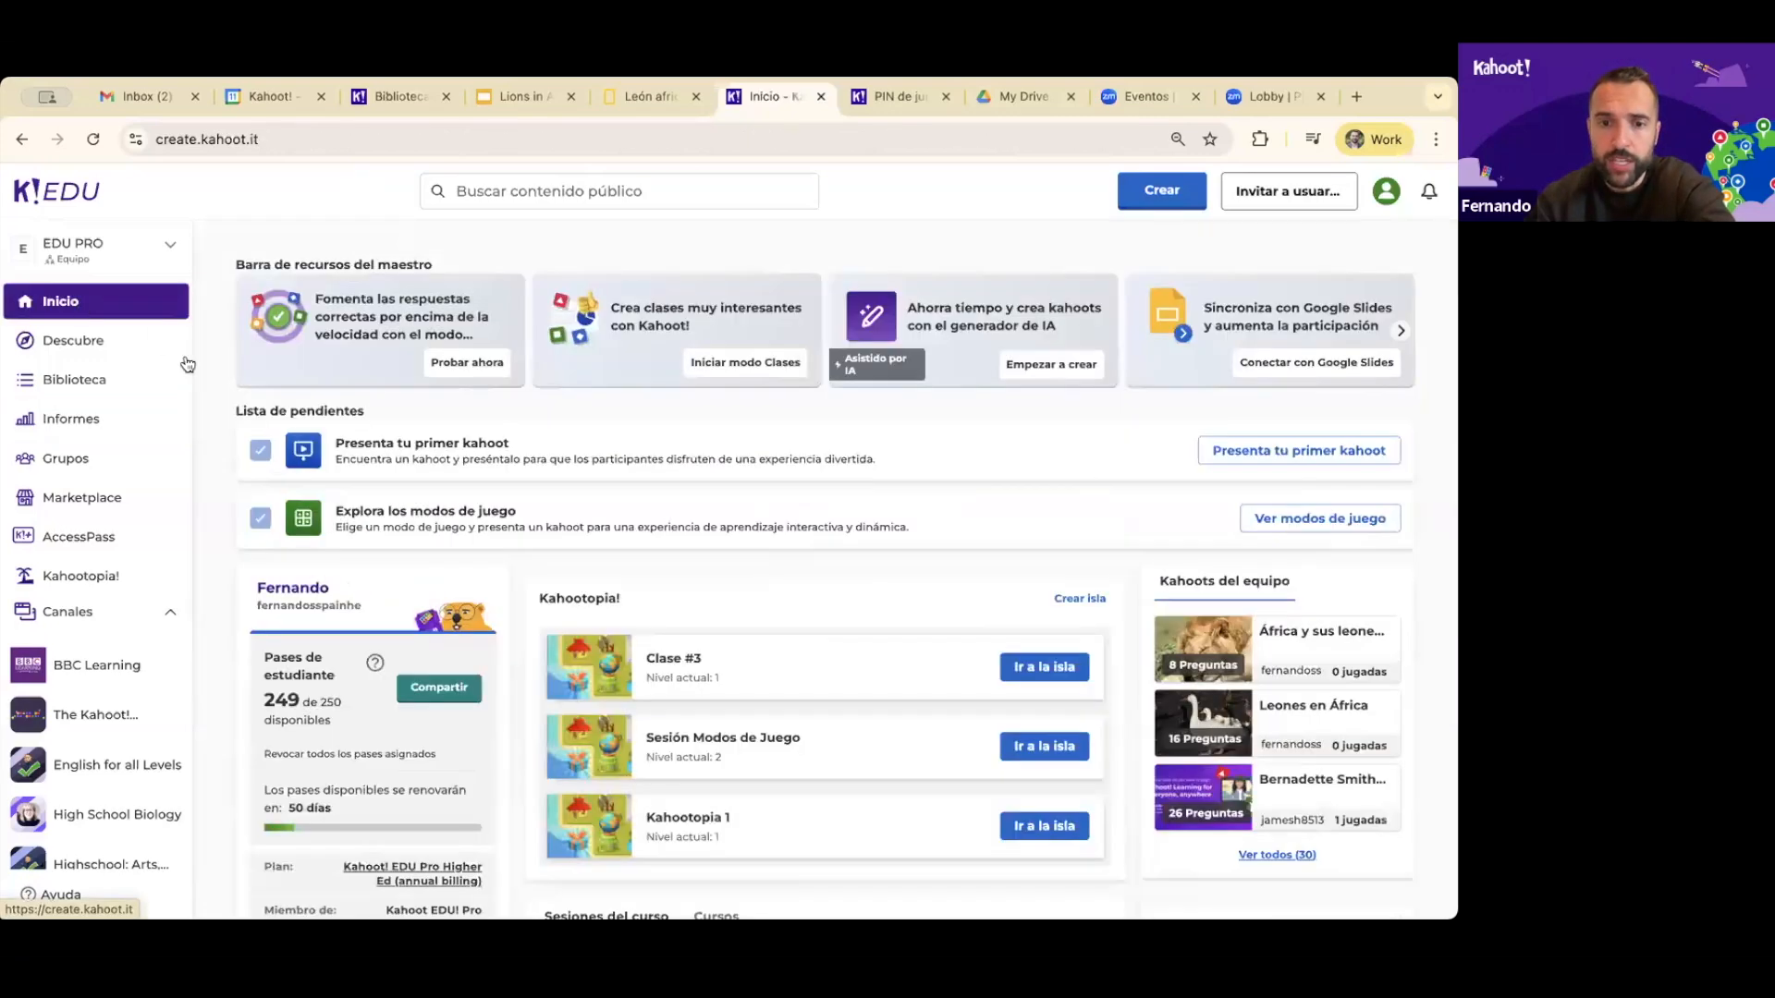
left_click(121, 384)
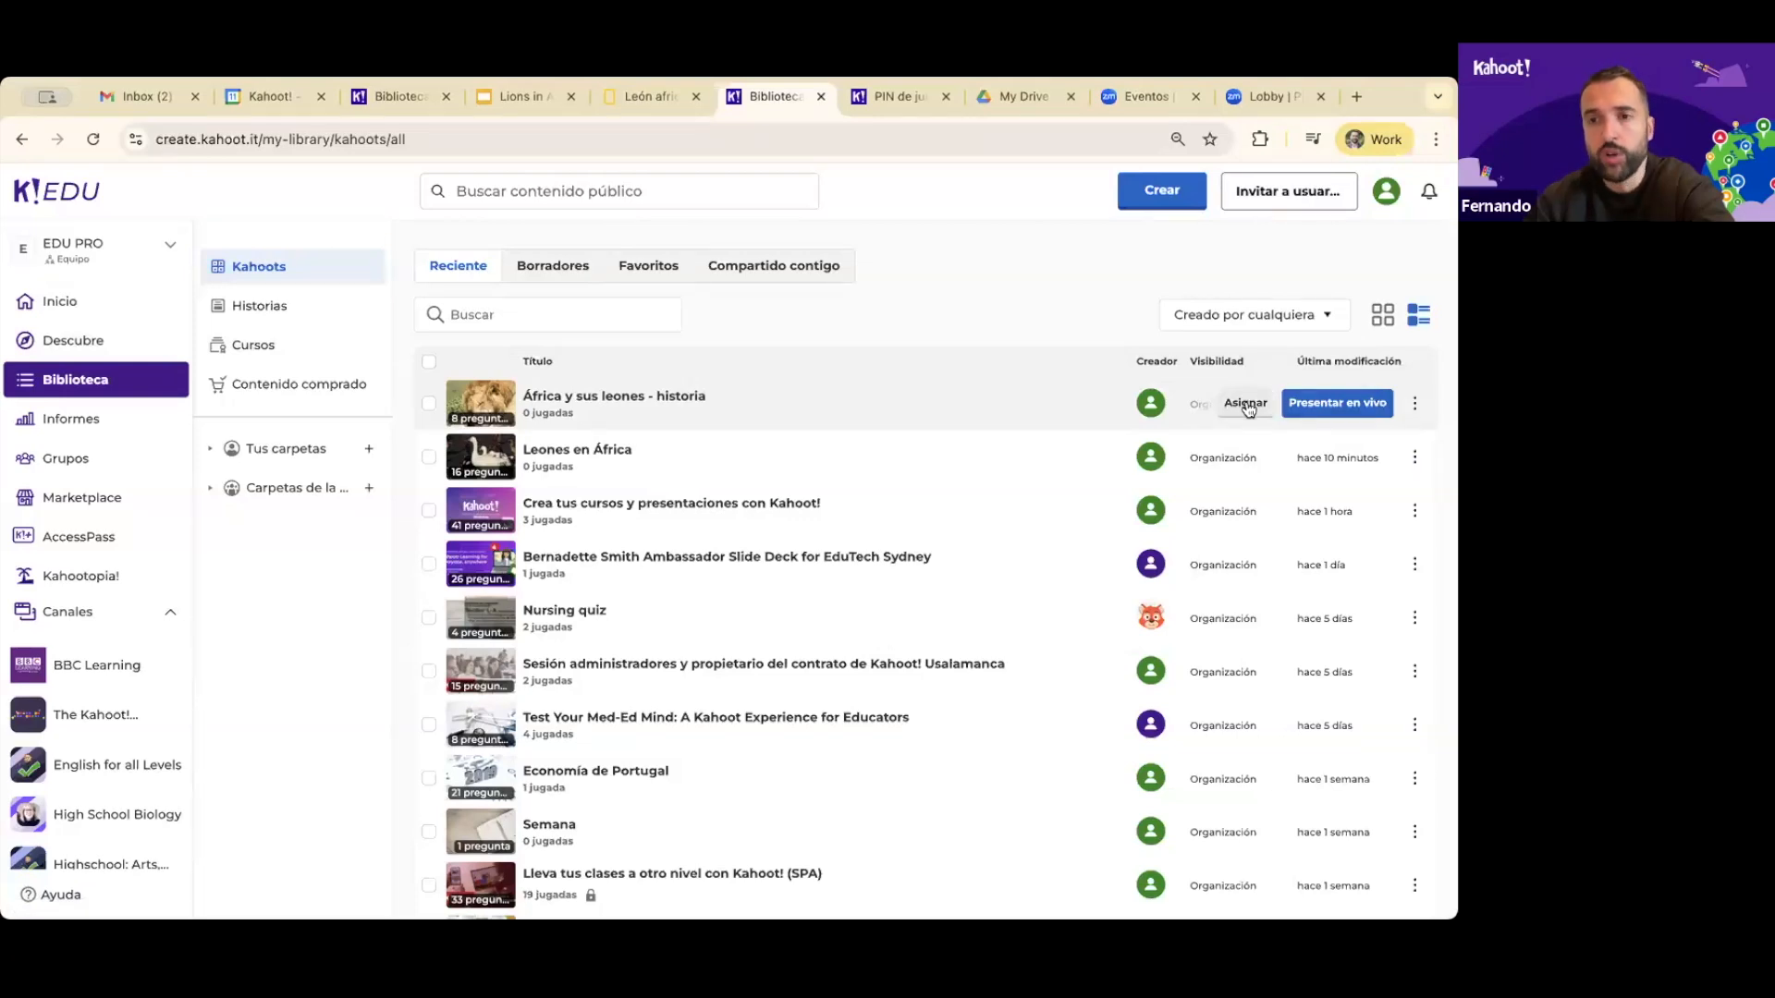
left_click(1322, 406)
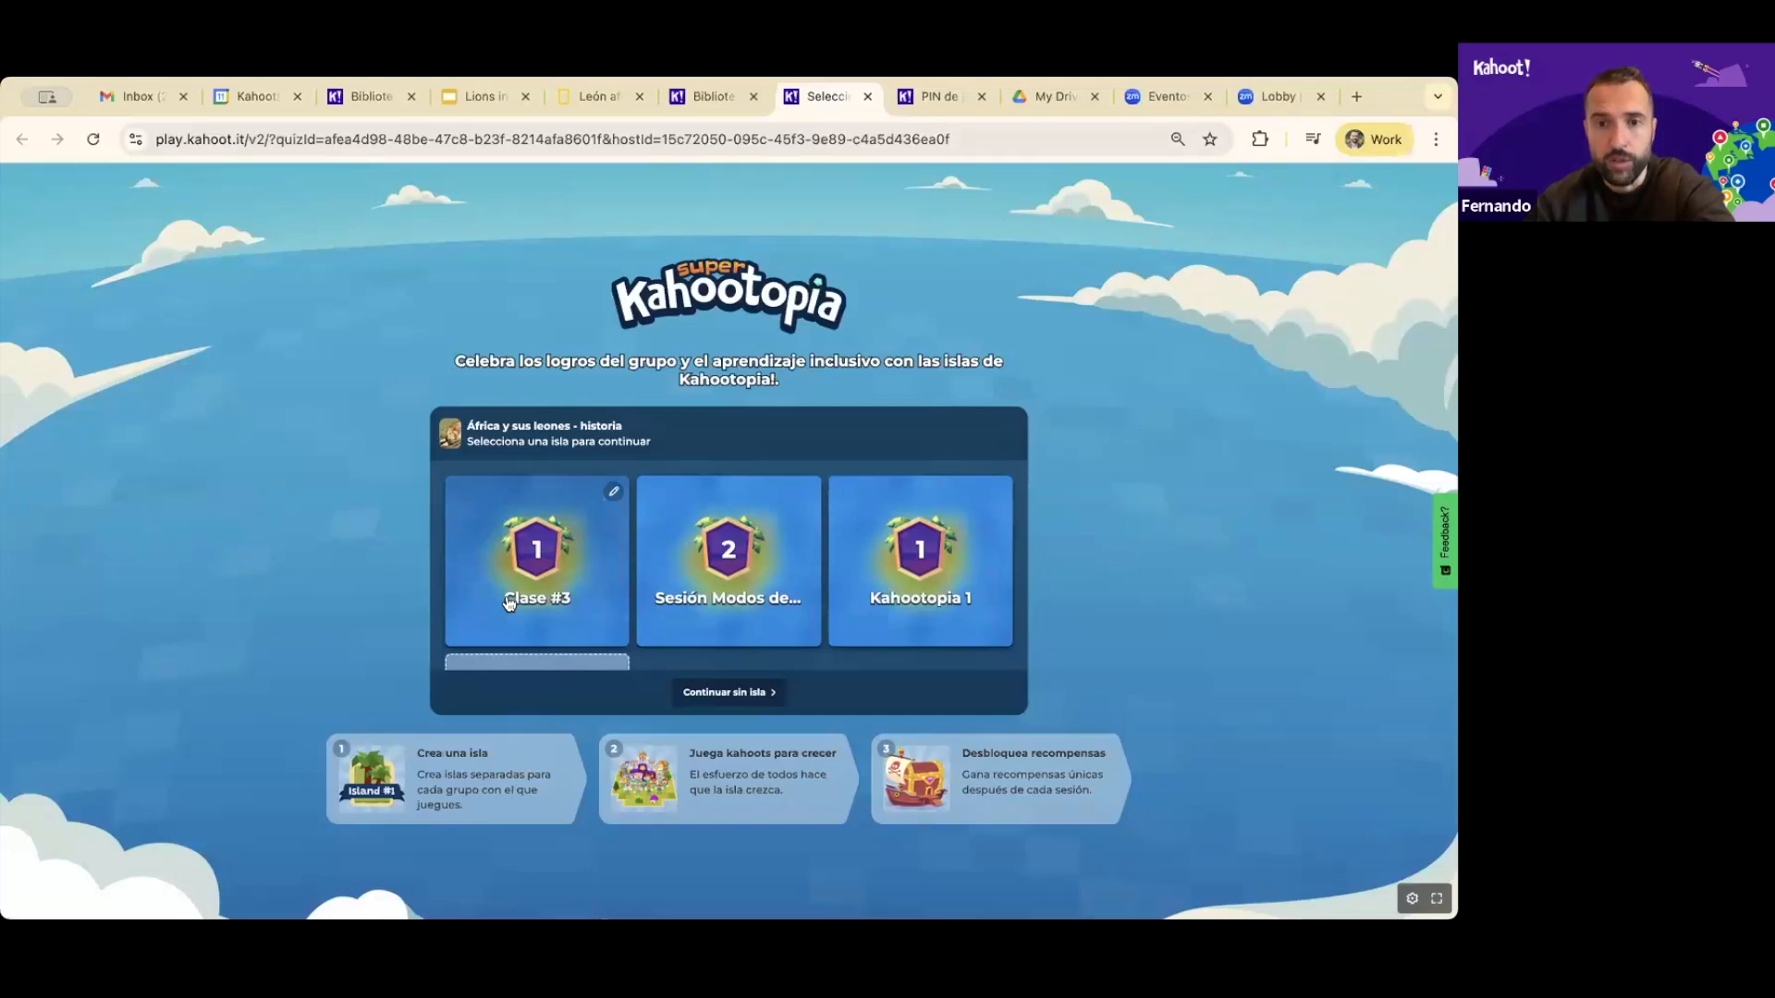
left_click(720, 703)
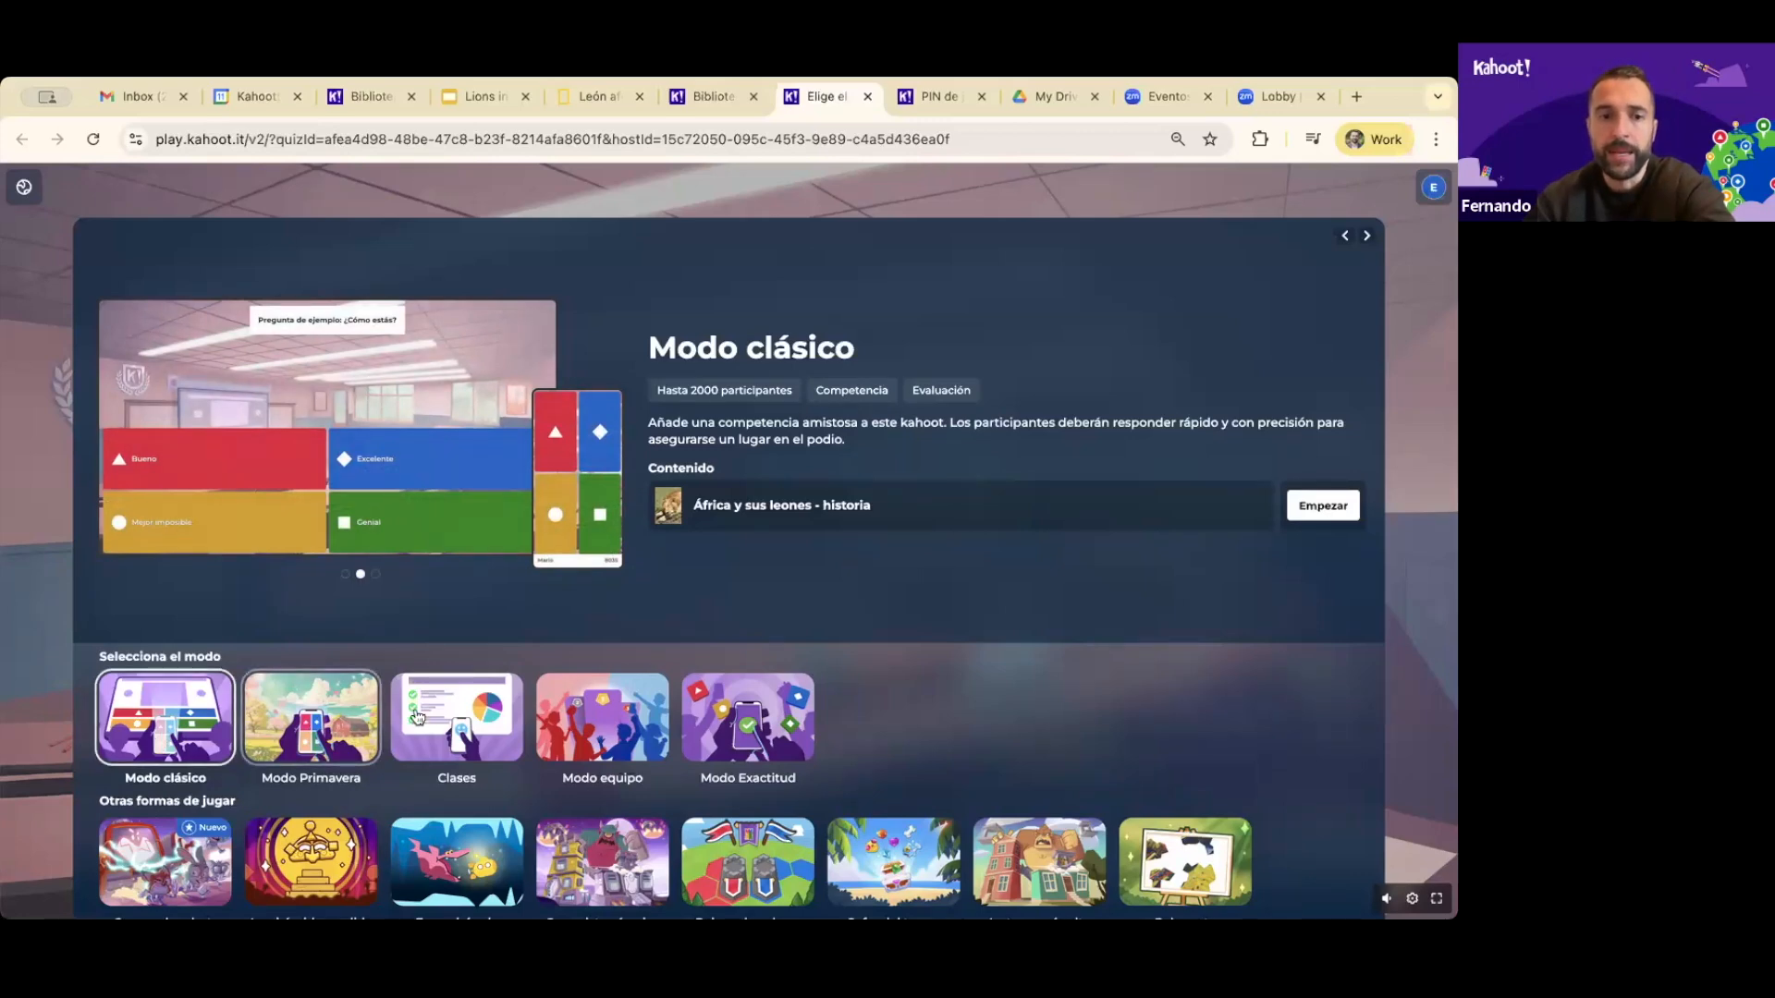
Preview the Modo Primavera, Clases, Modo equipo and Modo Exactitud game modes for the live kahoot
left_click(342, 724)
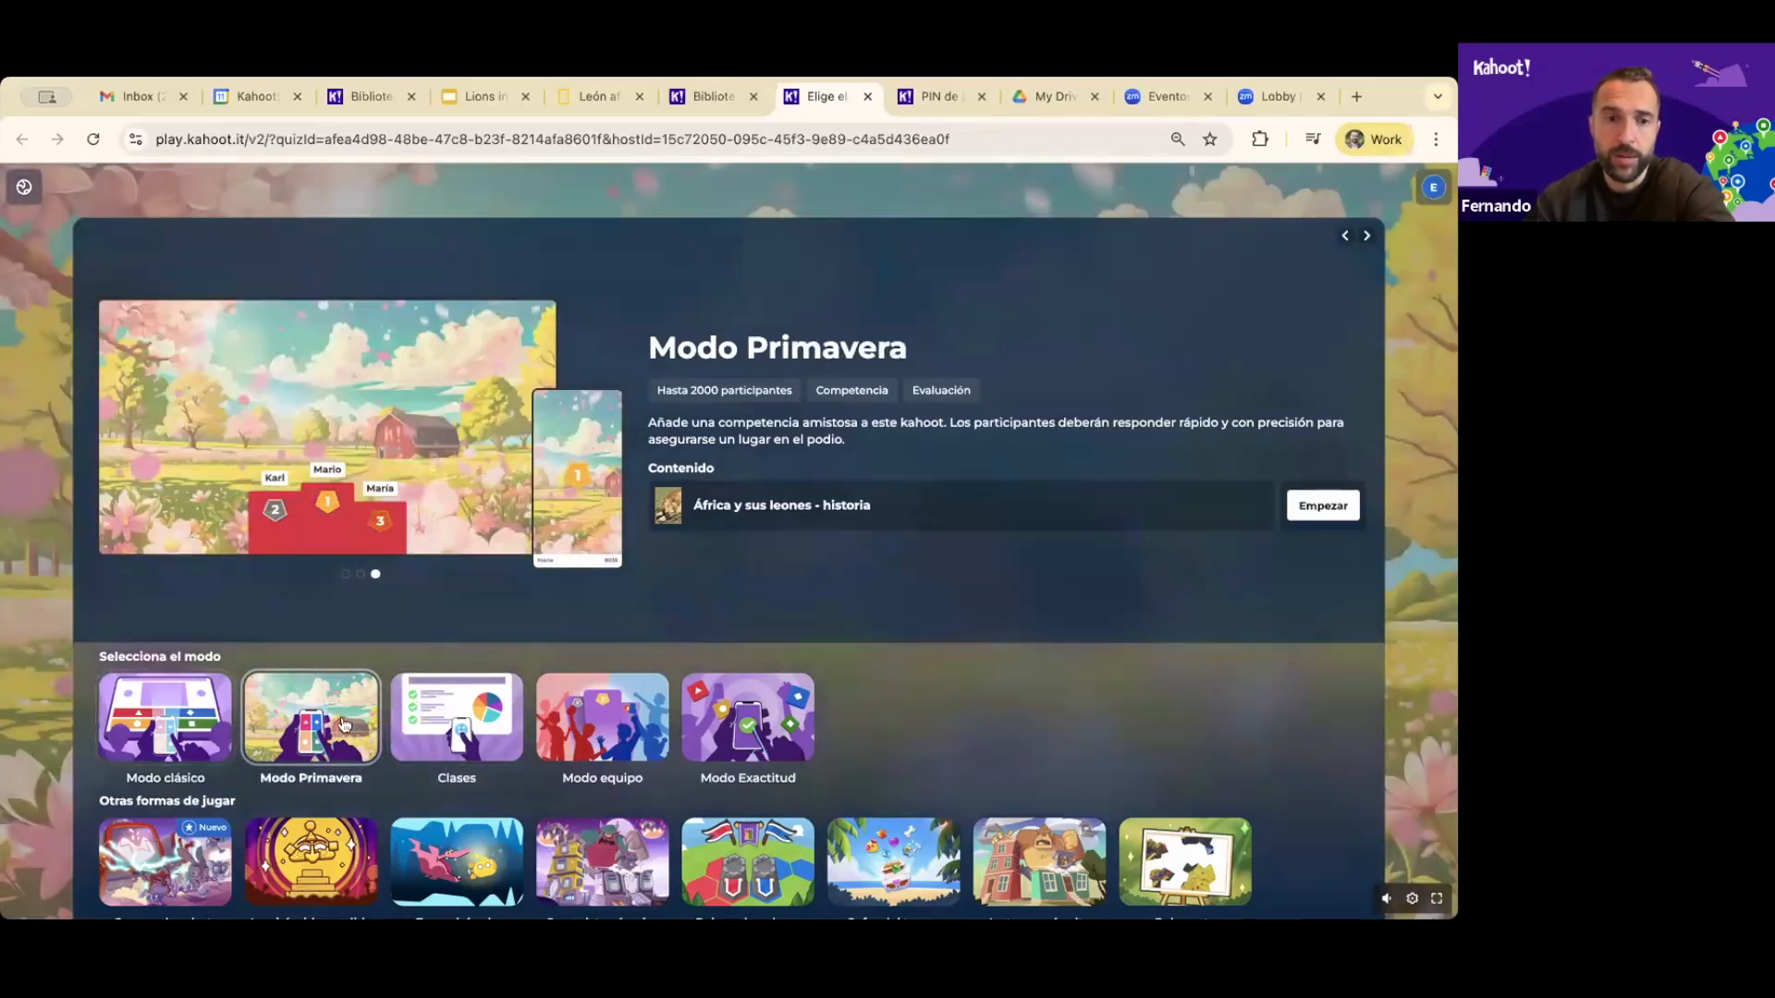
left_click(511, 718)
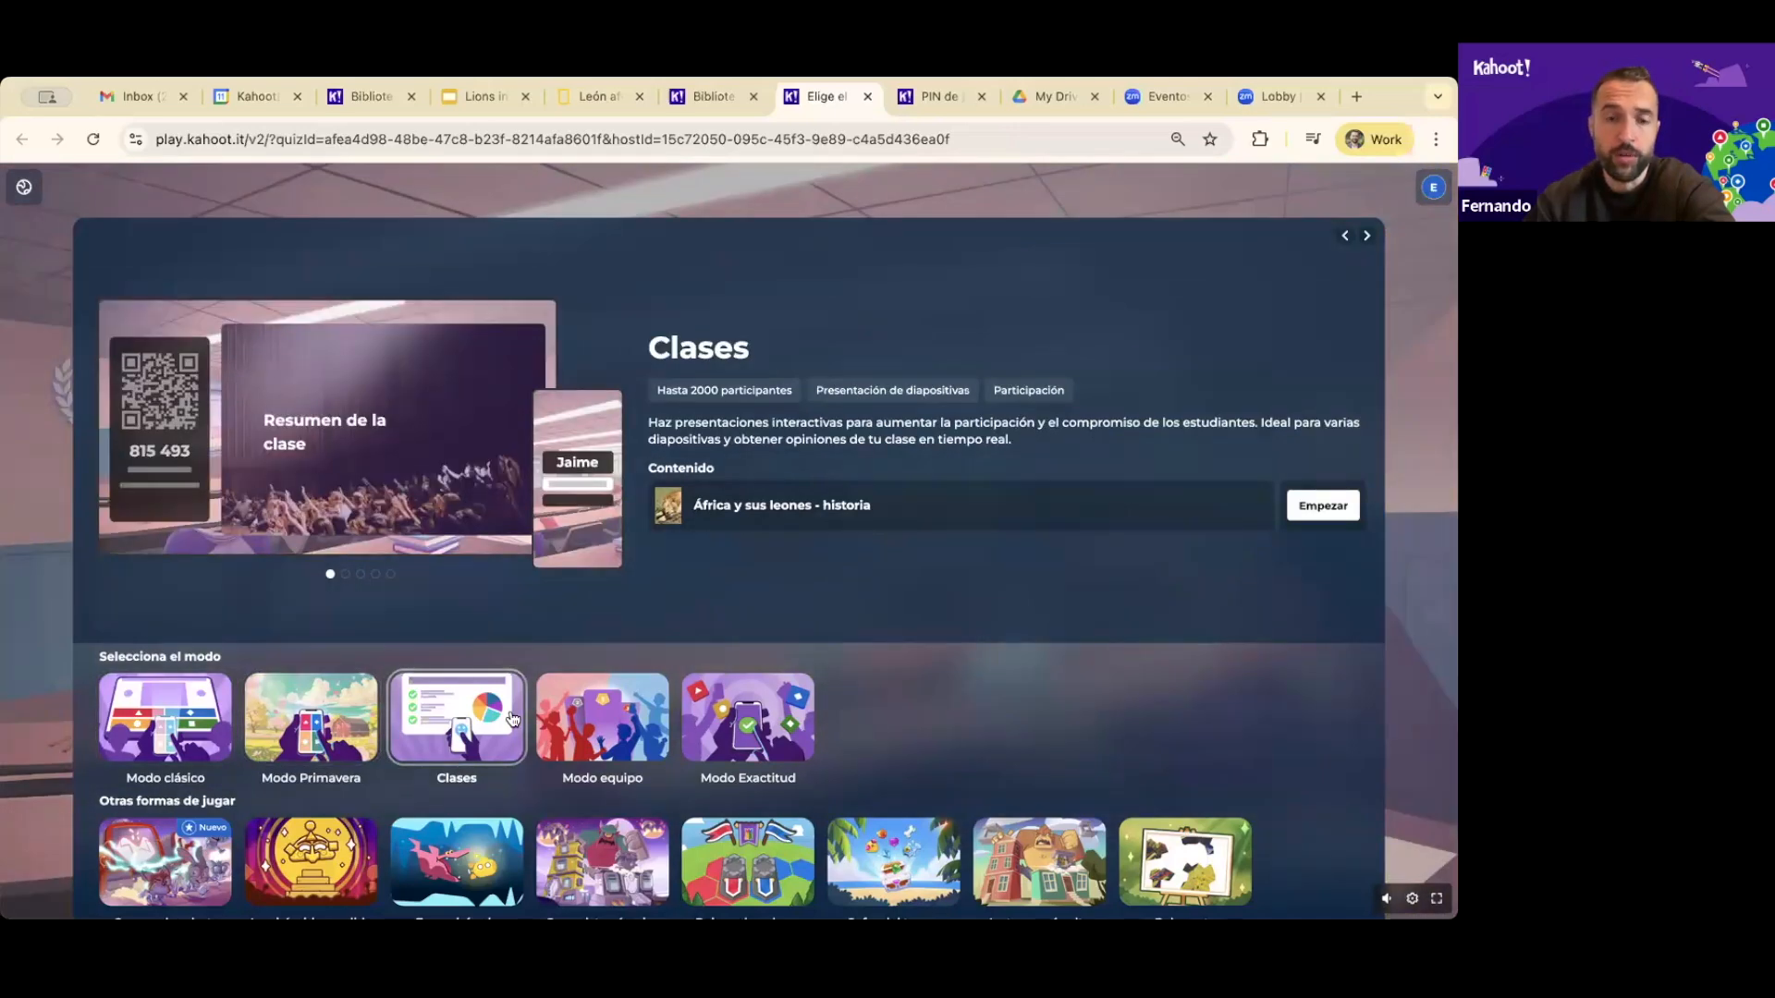
left_click(631, 718)
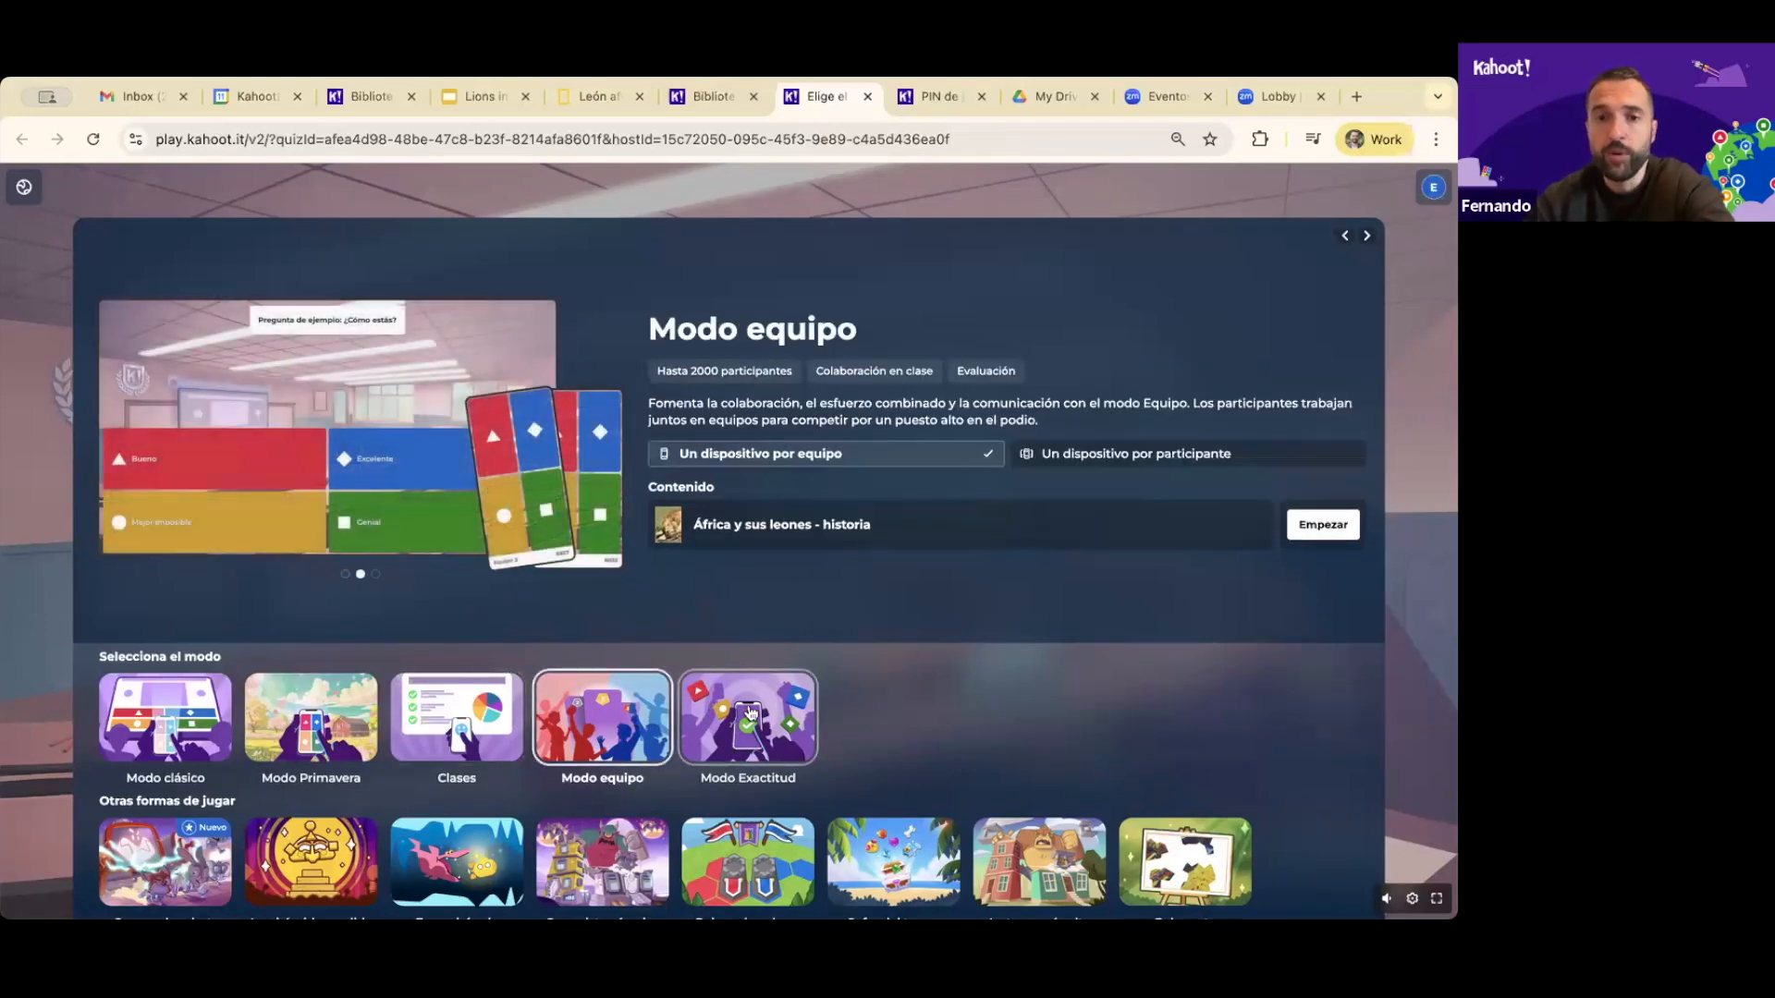
left_click(750, 712)
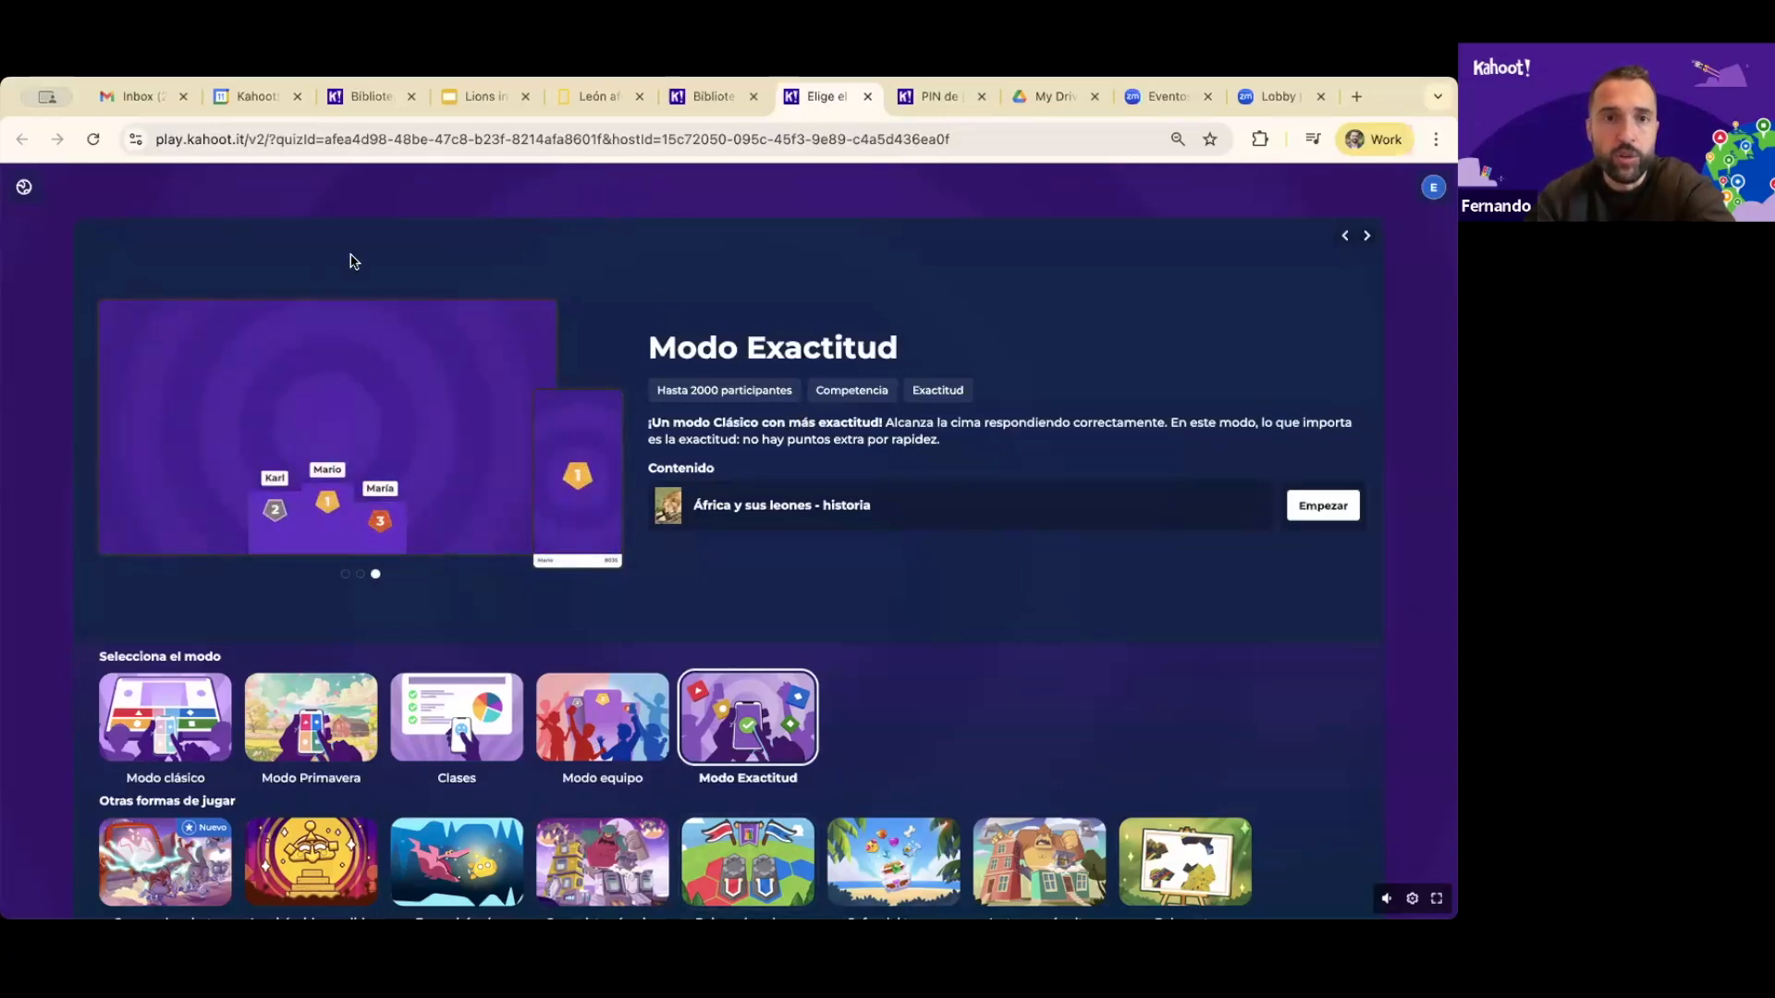
Open the draft course "Leones en África" from the library's courses for editing
left_click(712, 103)
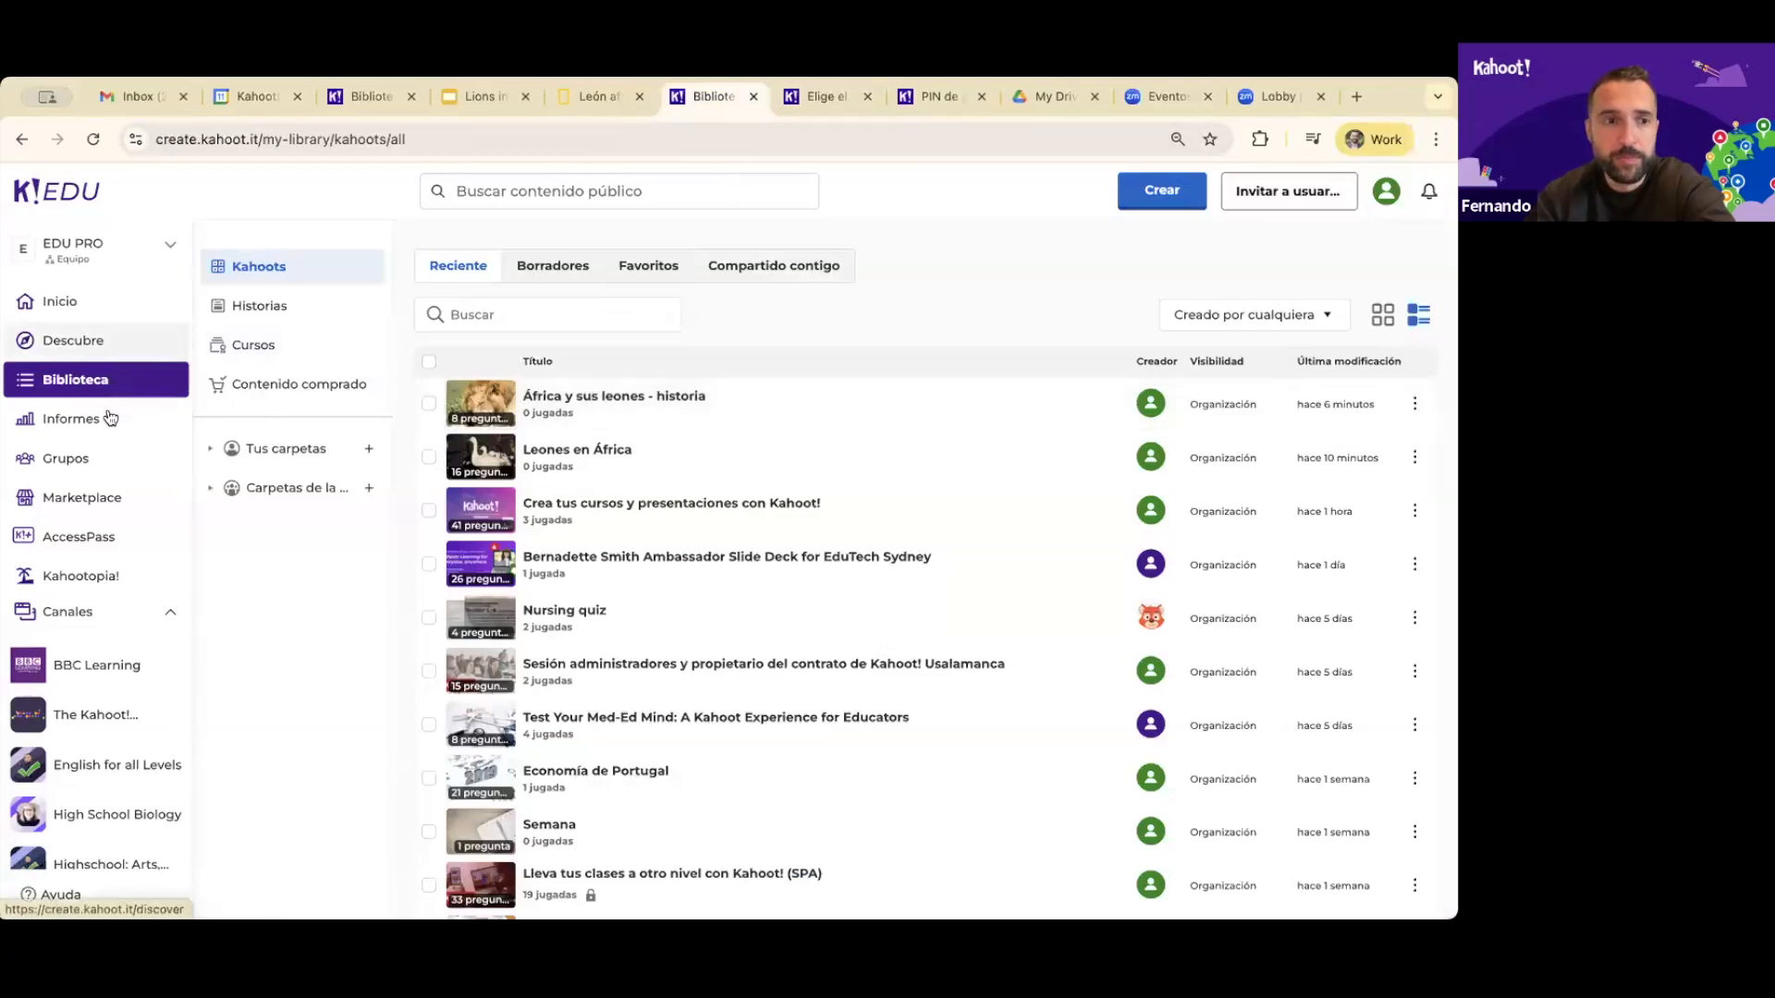
left_click(242, 345)
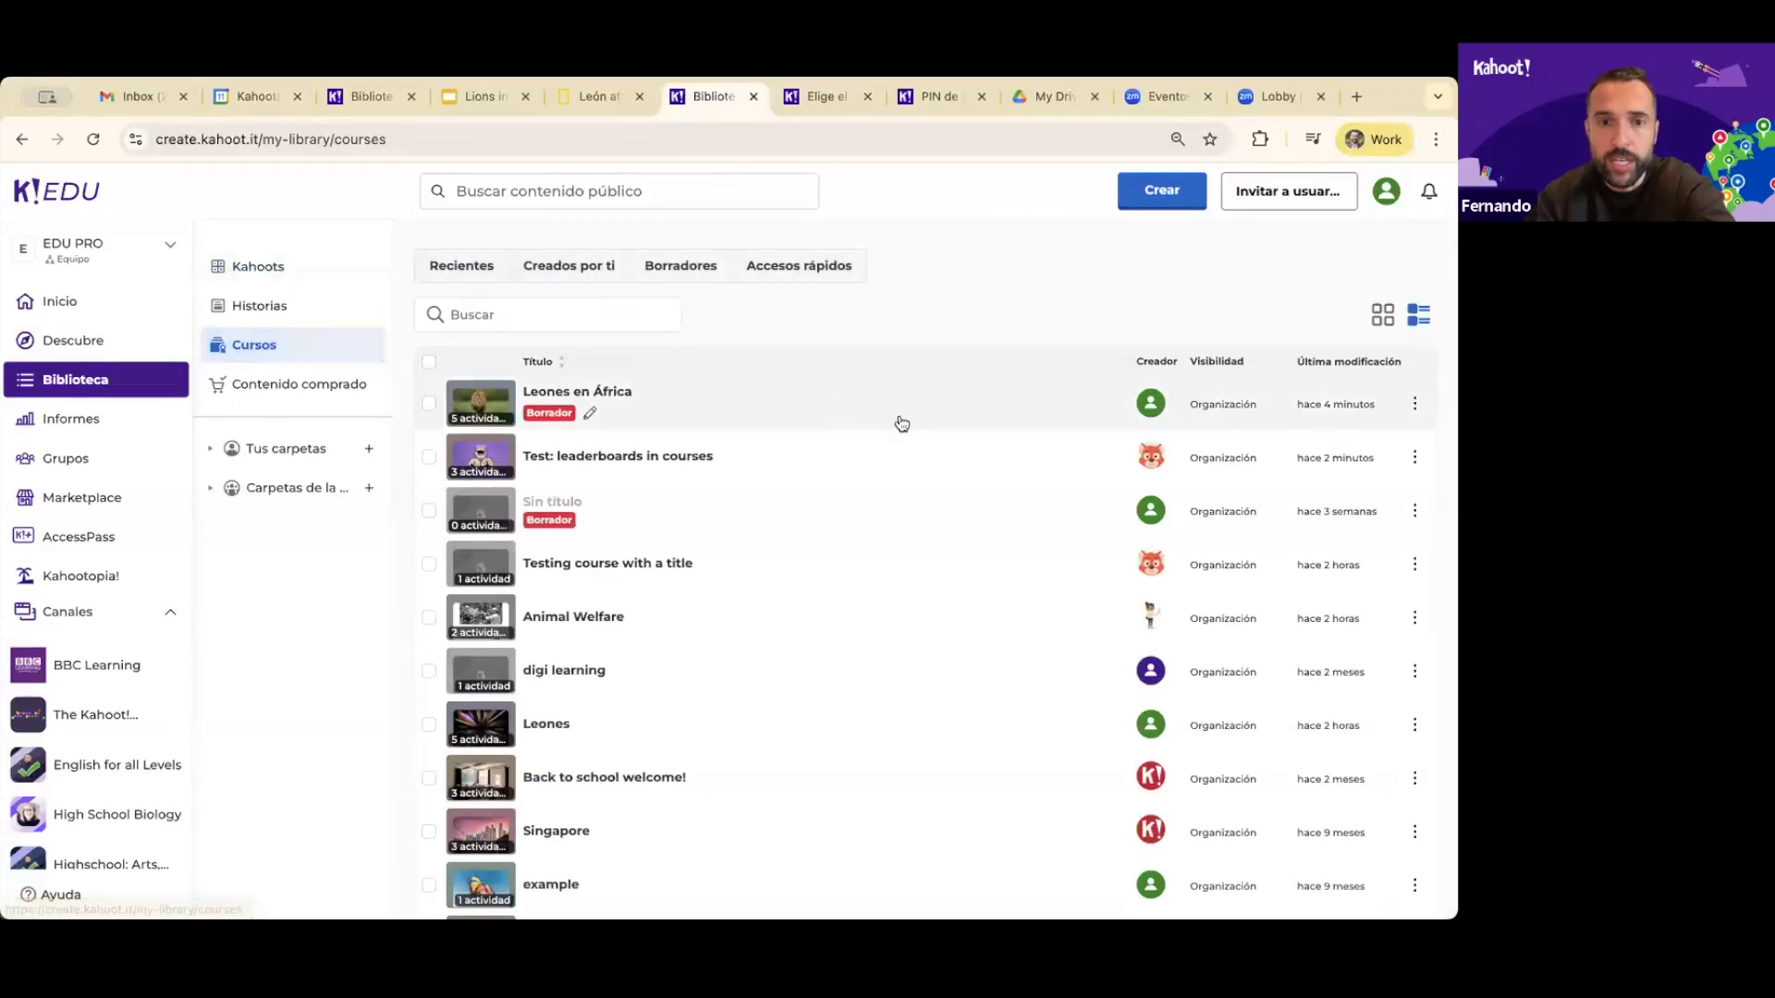
left_click(1414, 407)
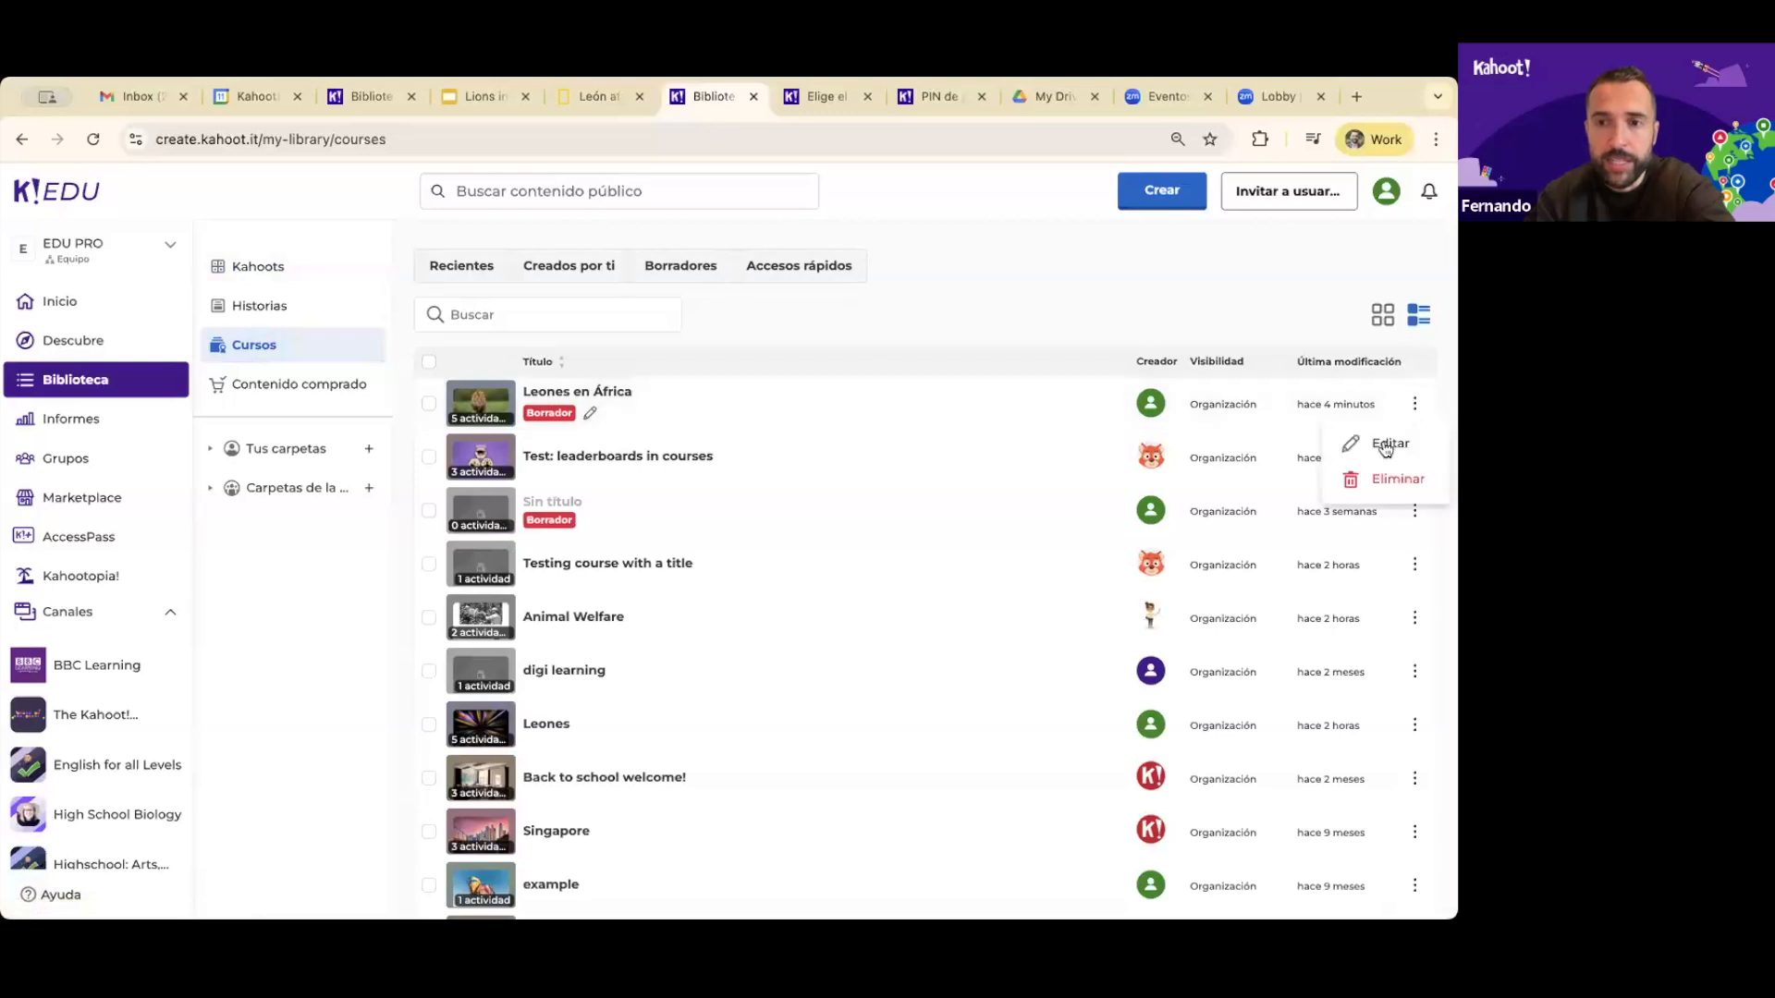
left_click(1383, 447)
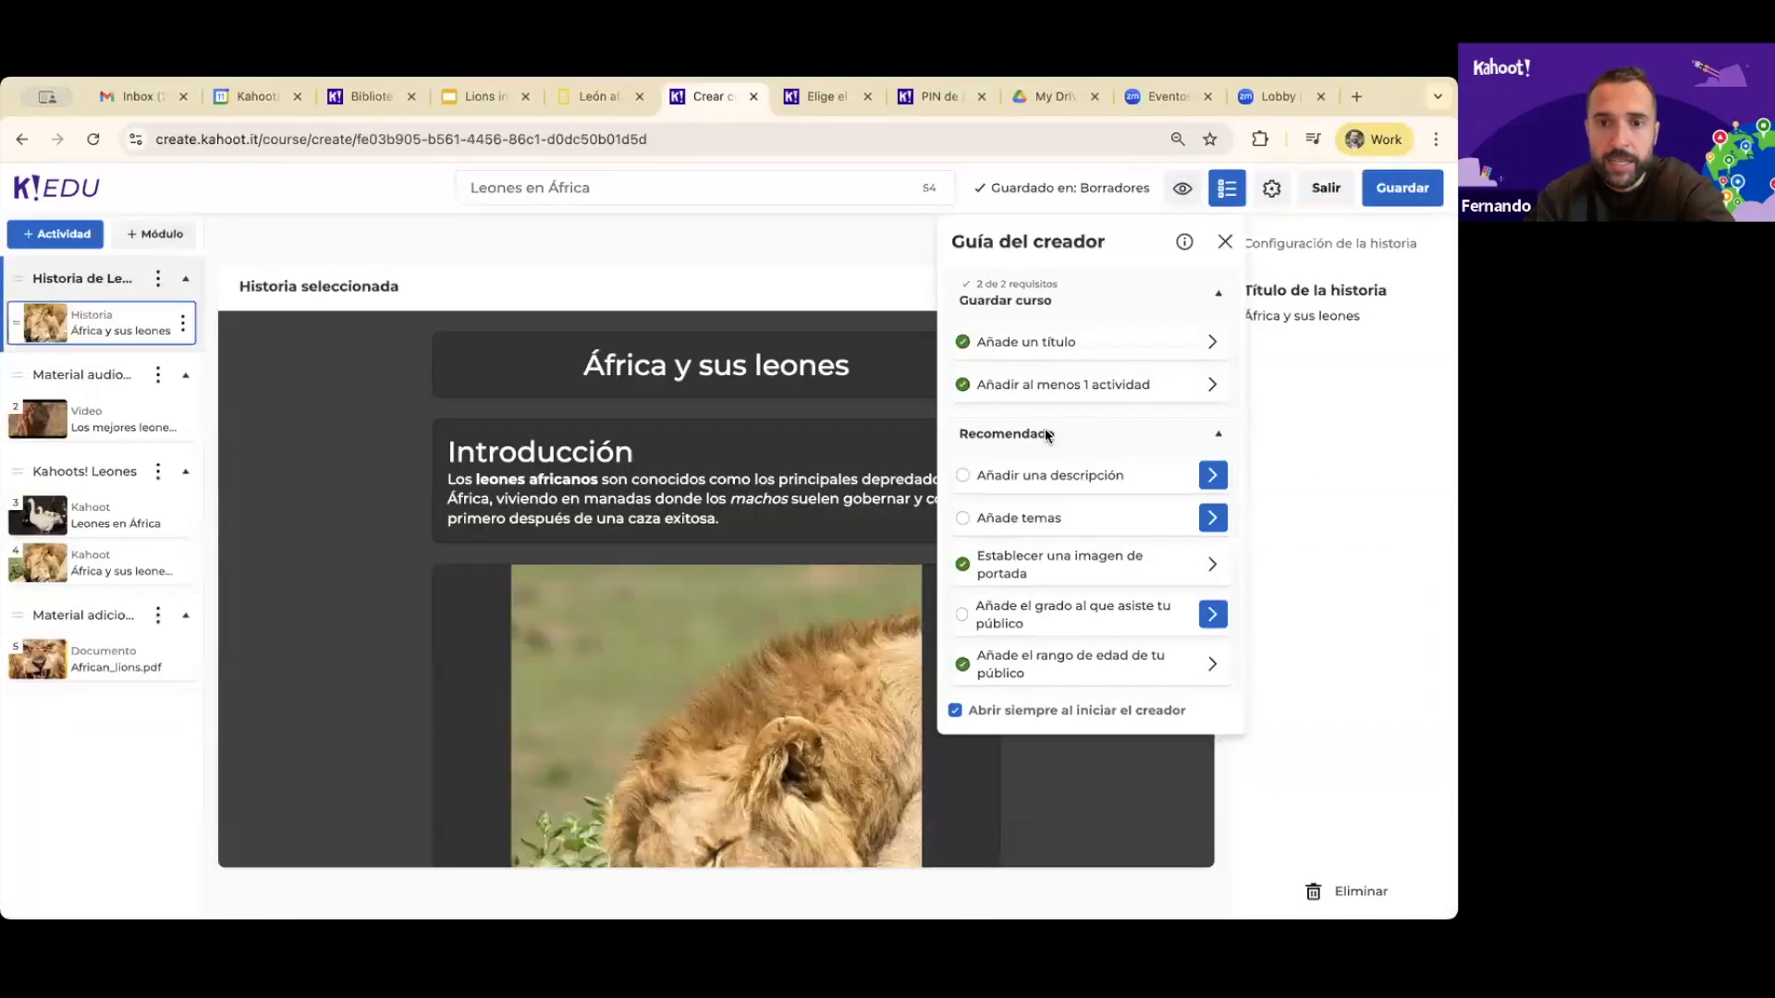
Add the description "XXXXX" to the course through the recommended items of the creator guide
left_click(964, 476)
left_click(1006, 393)
type("xxx")
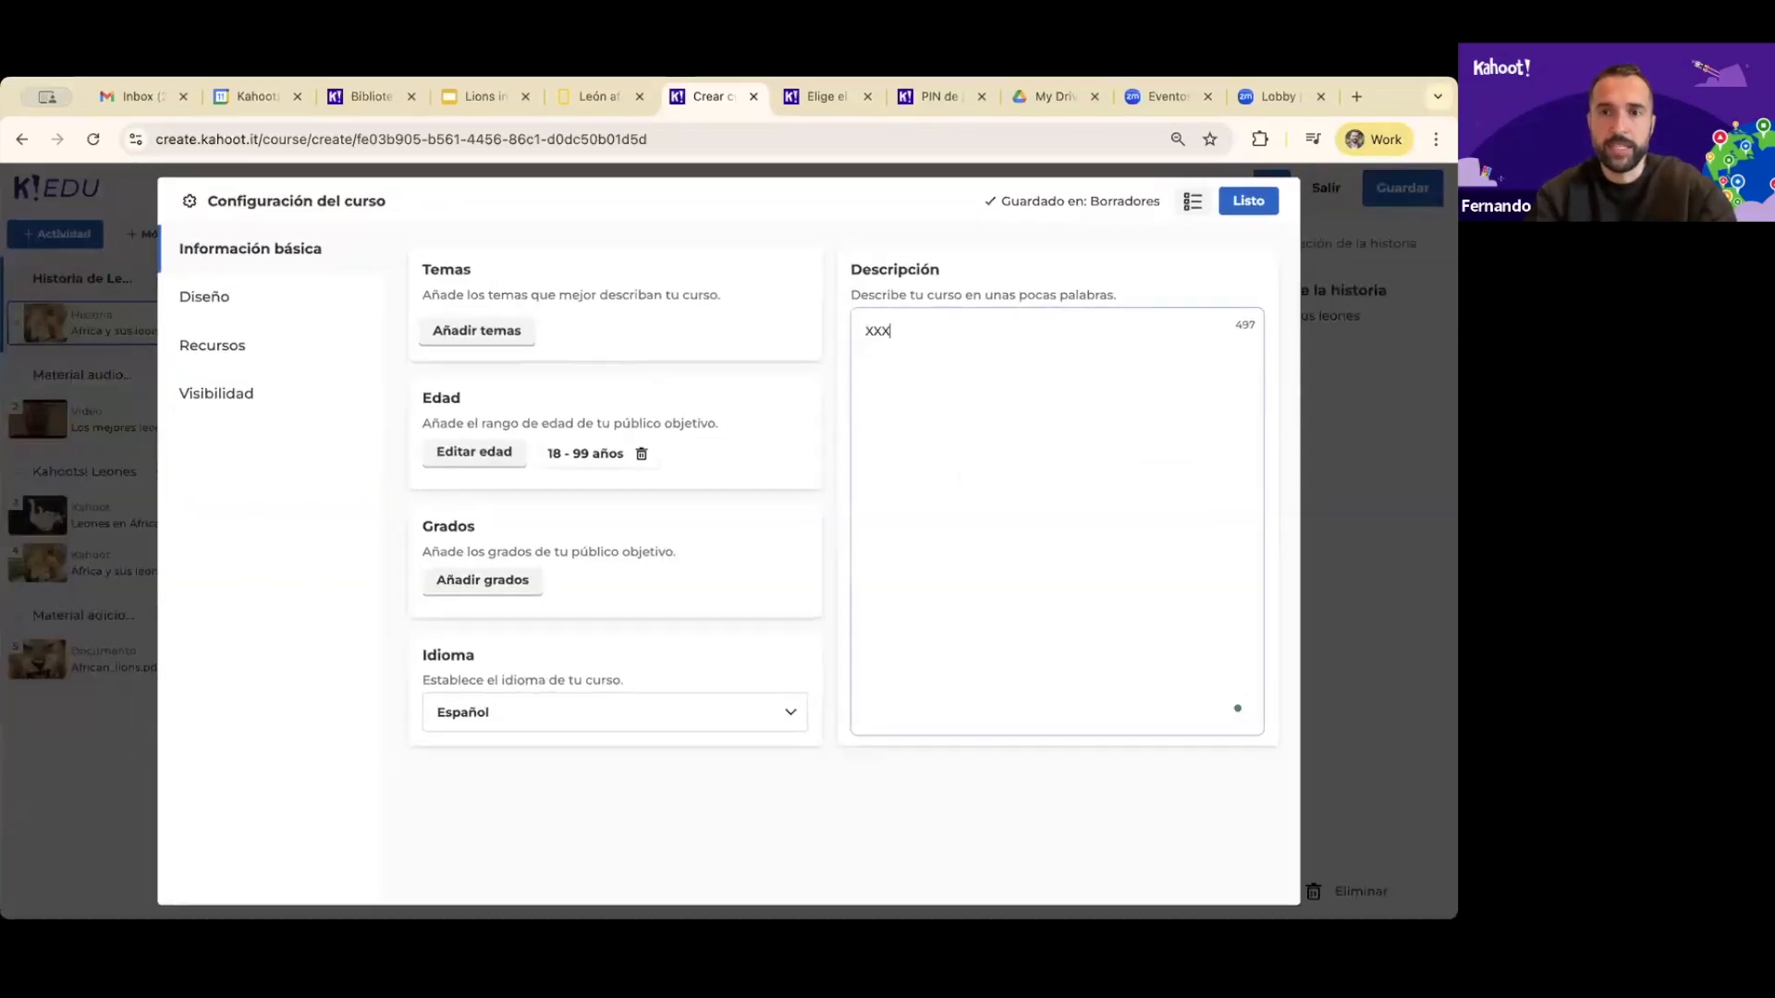
left_click(1229, 201)
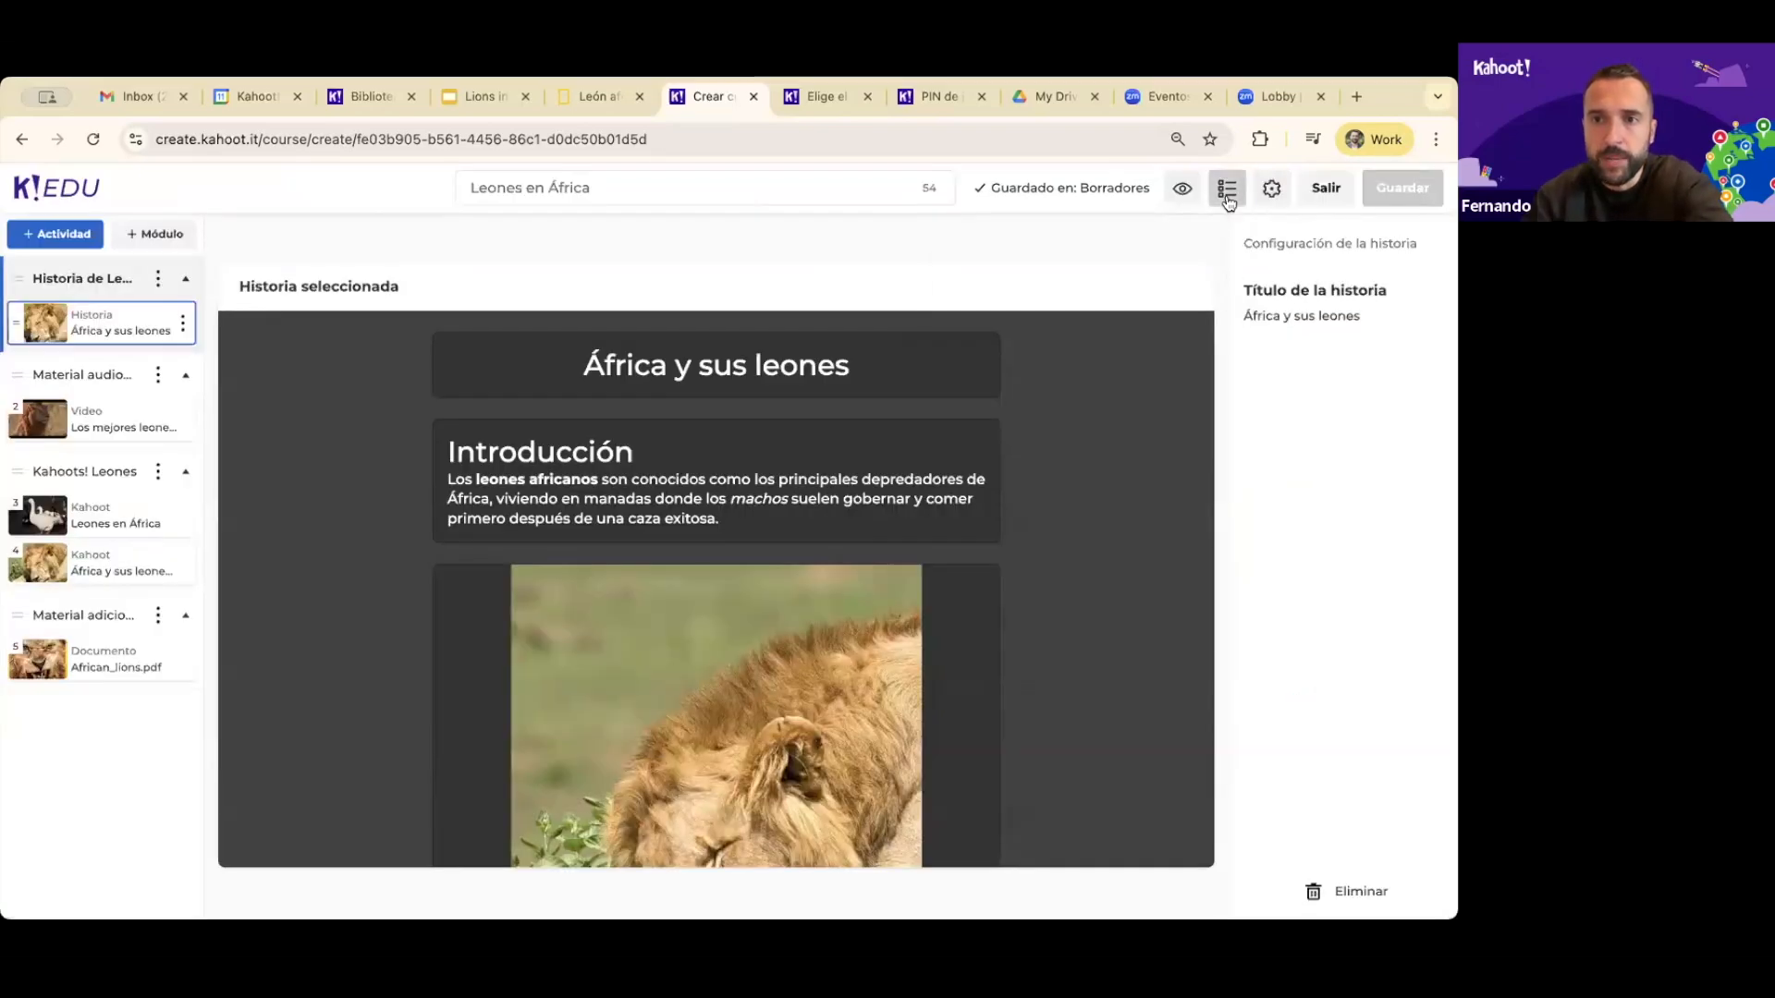
Add the topic Ciencia to the course's basic information
left_click(1228, 196)
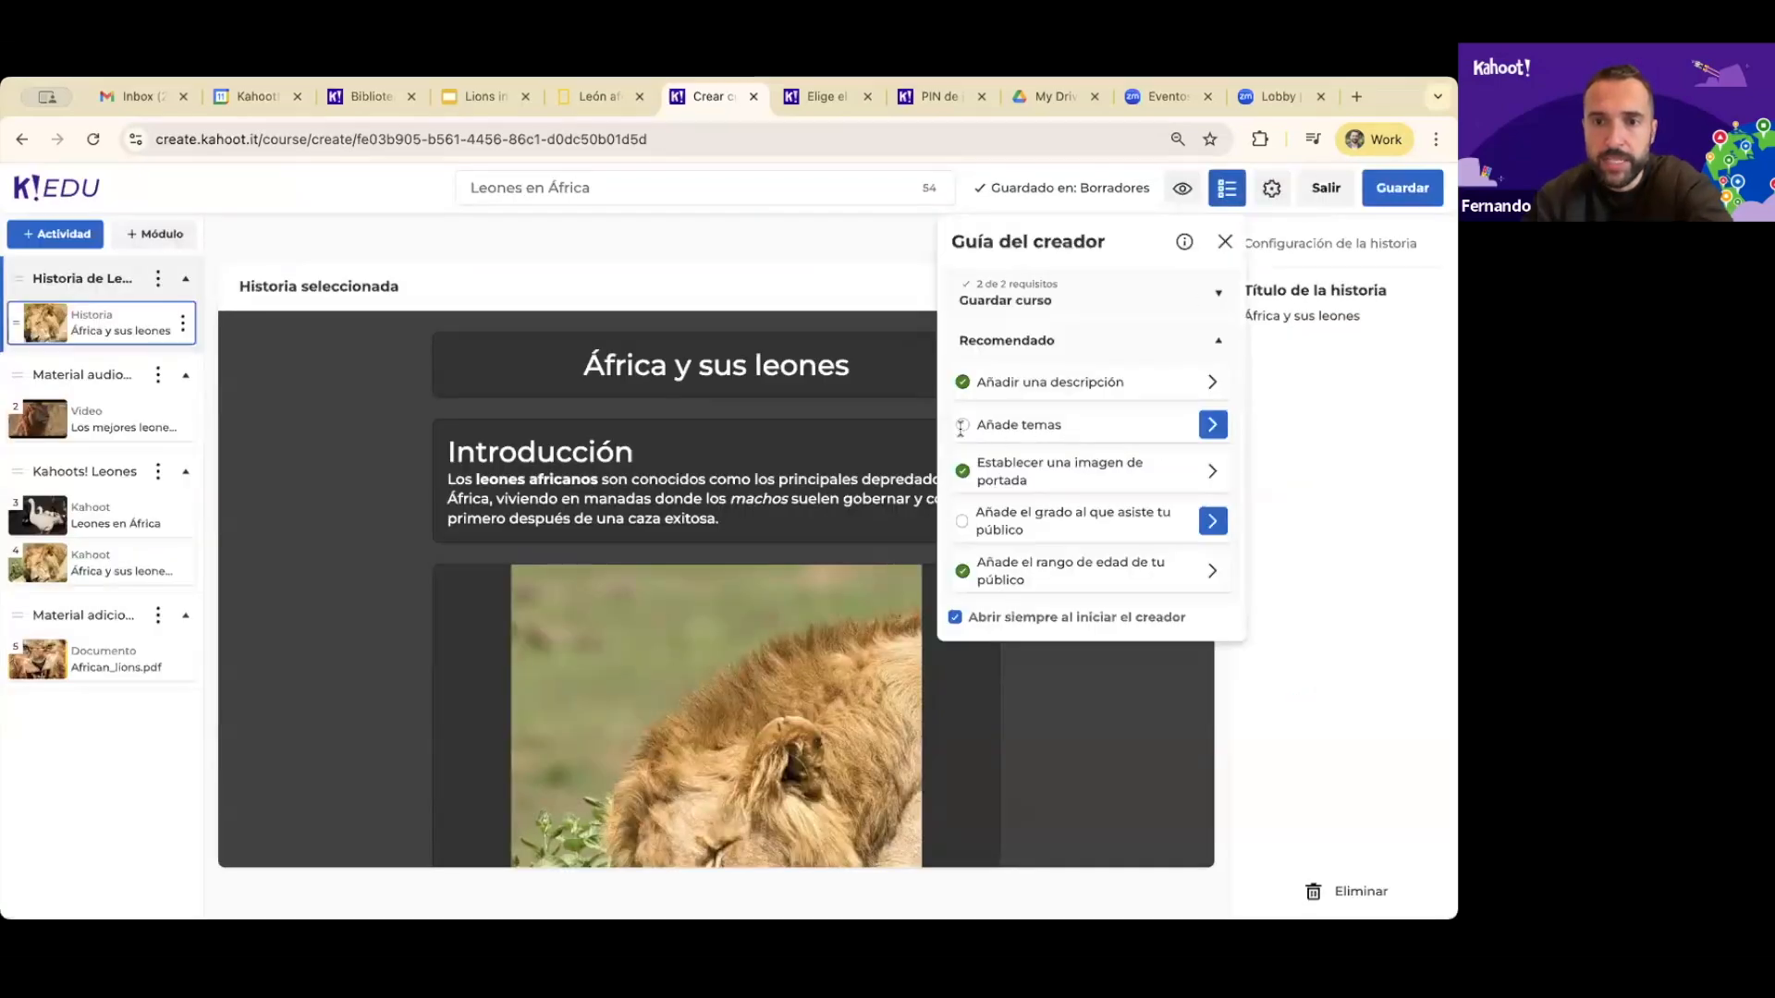
left_click(960, 426)
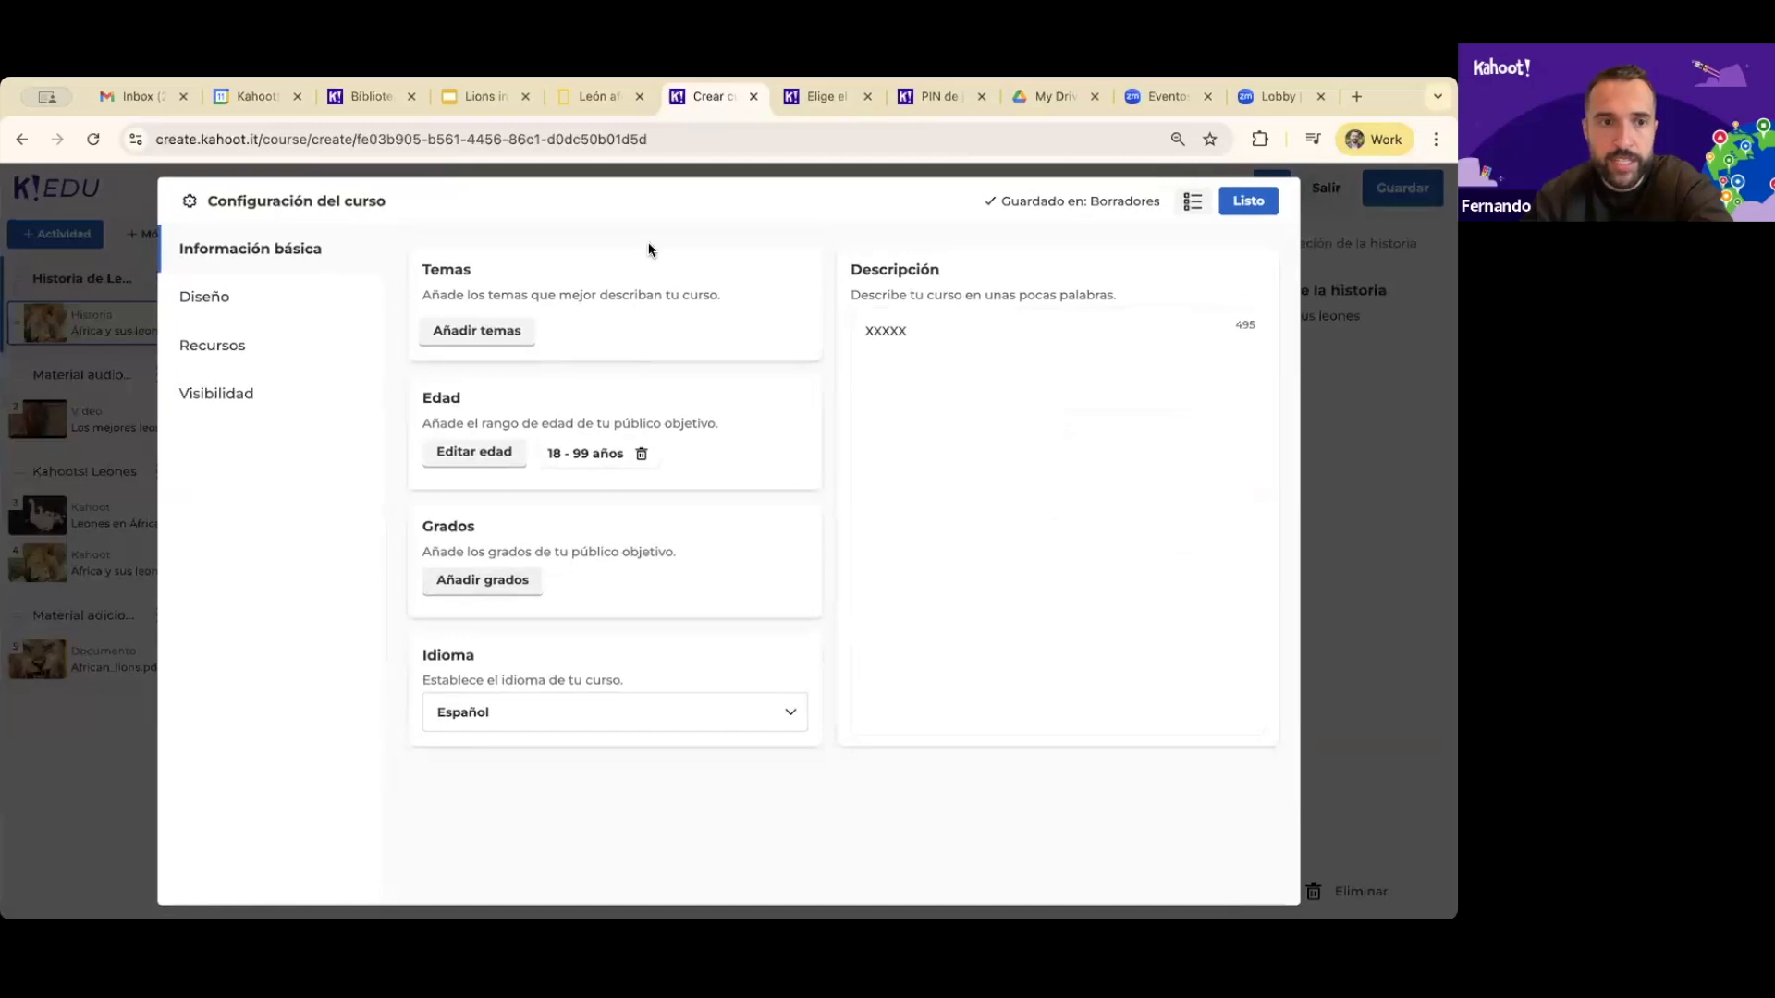
left_click(478, 333)
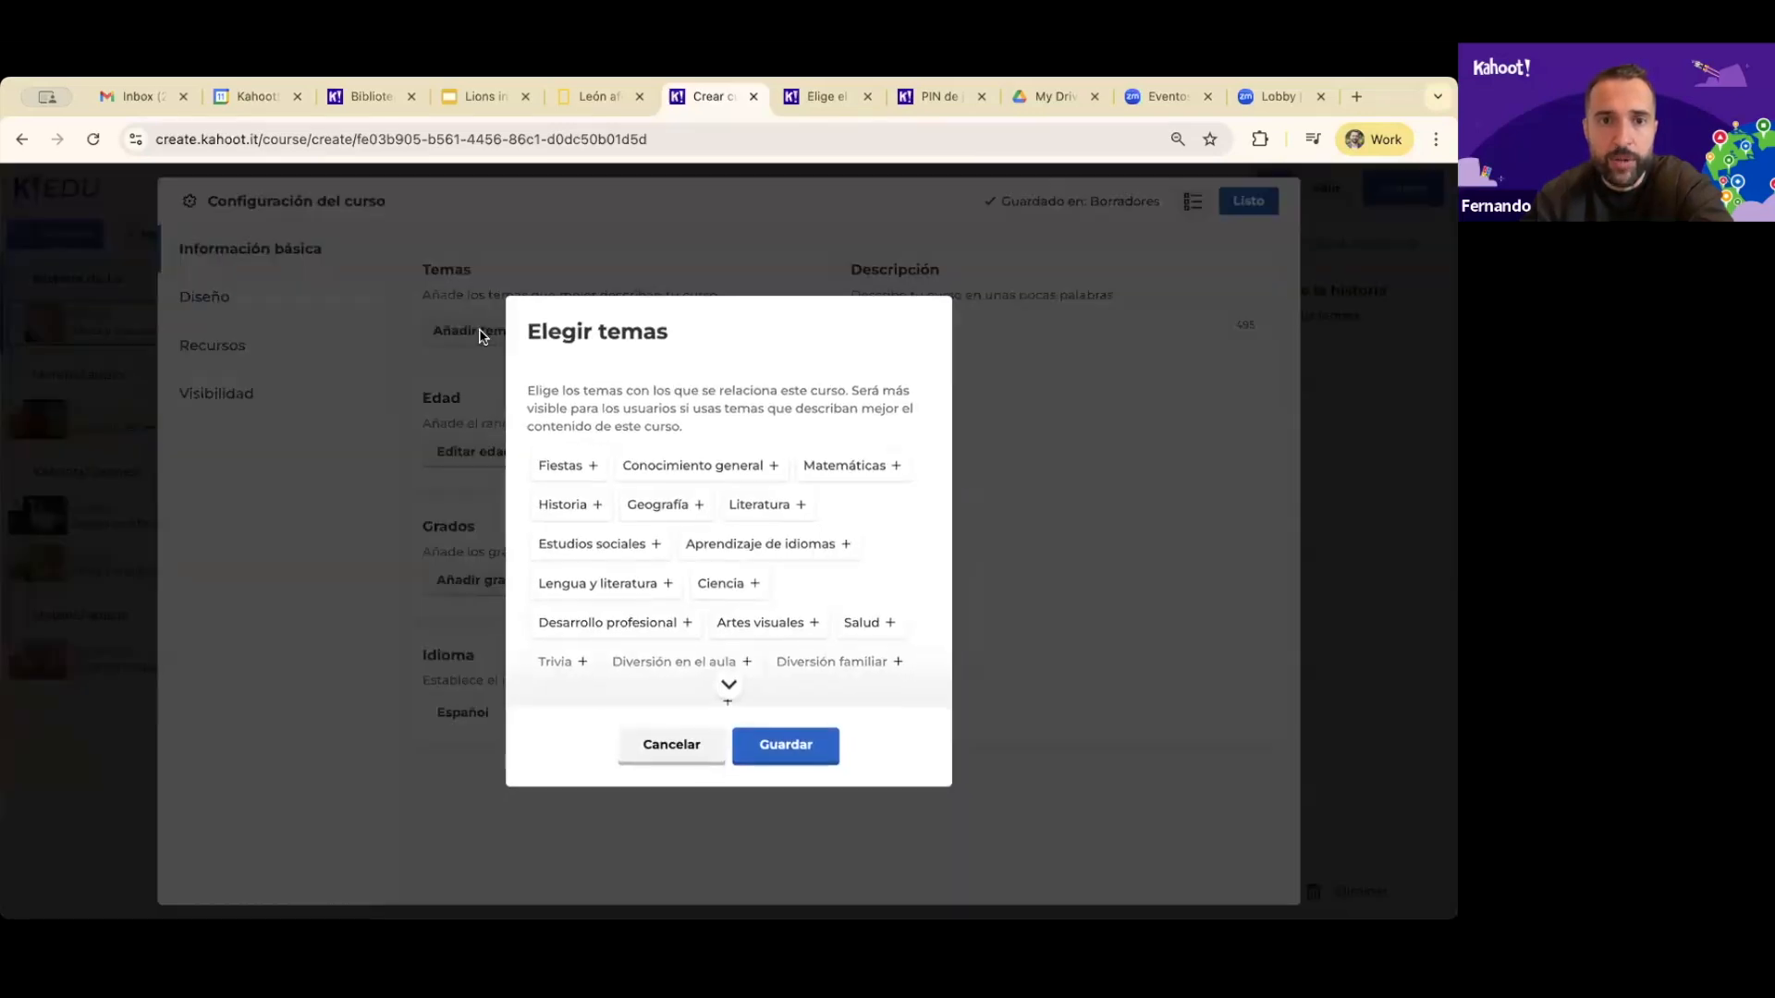
left_click(728, 688)
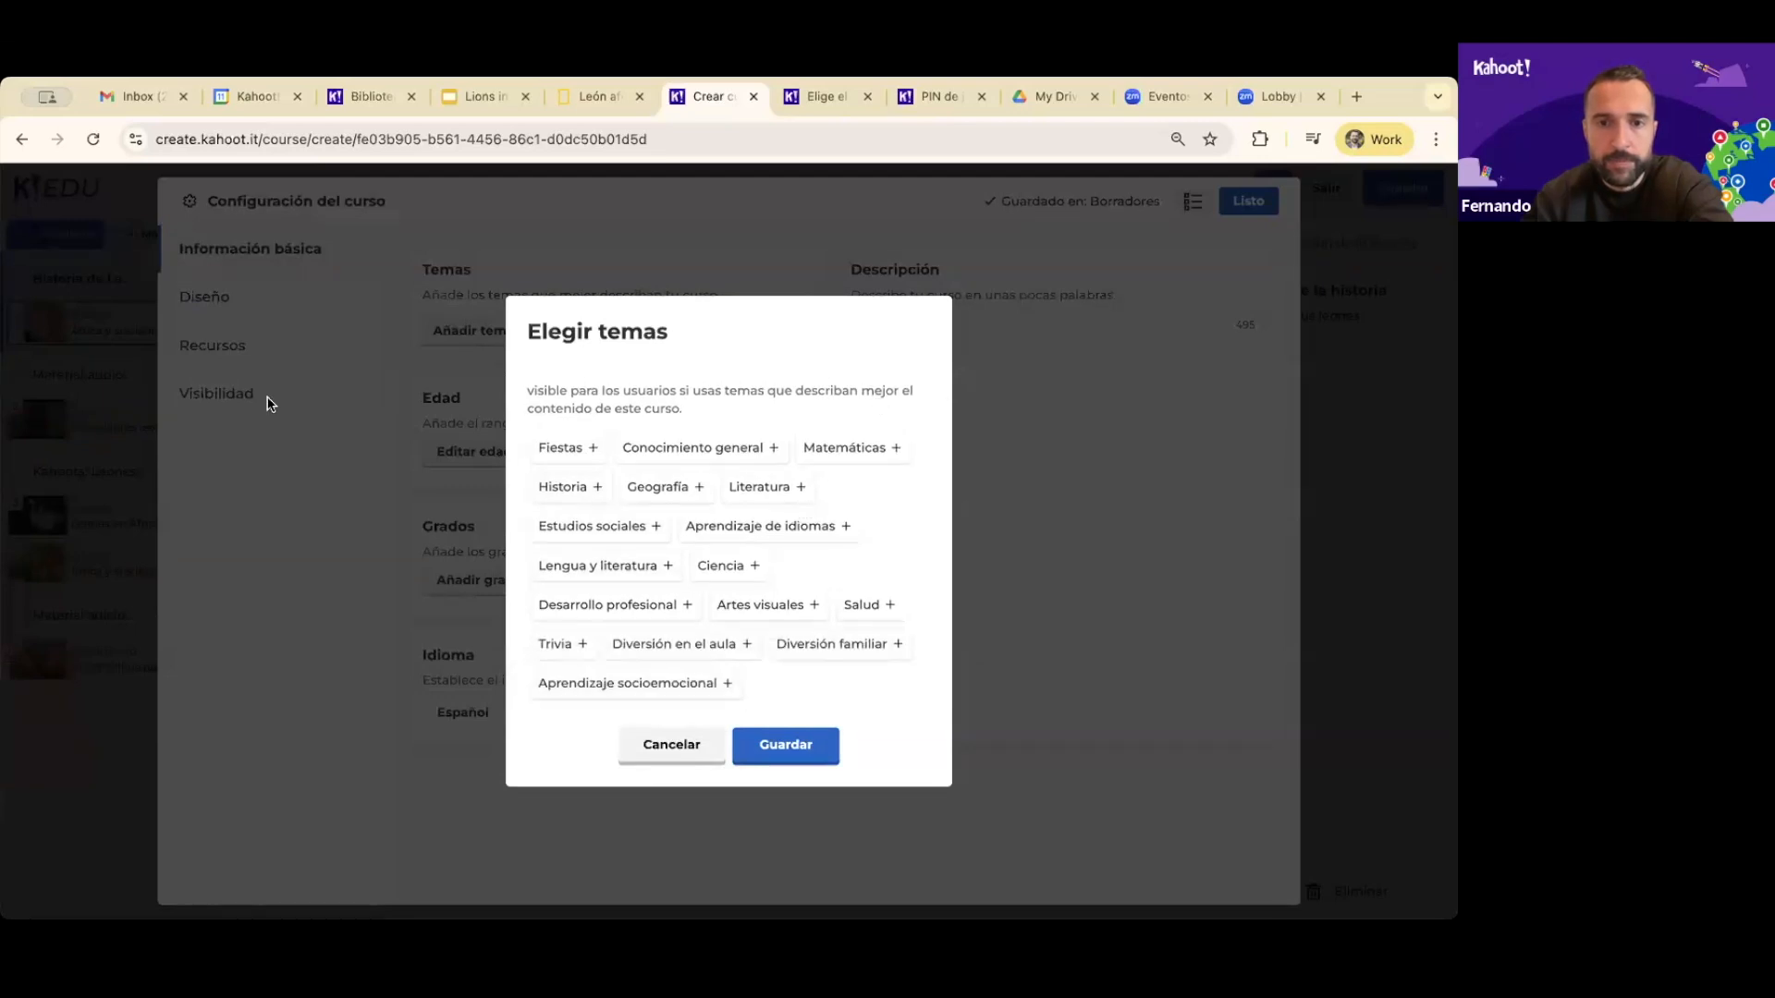
left_click(721, 567)
left_click(818, 763)
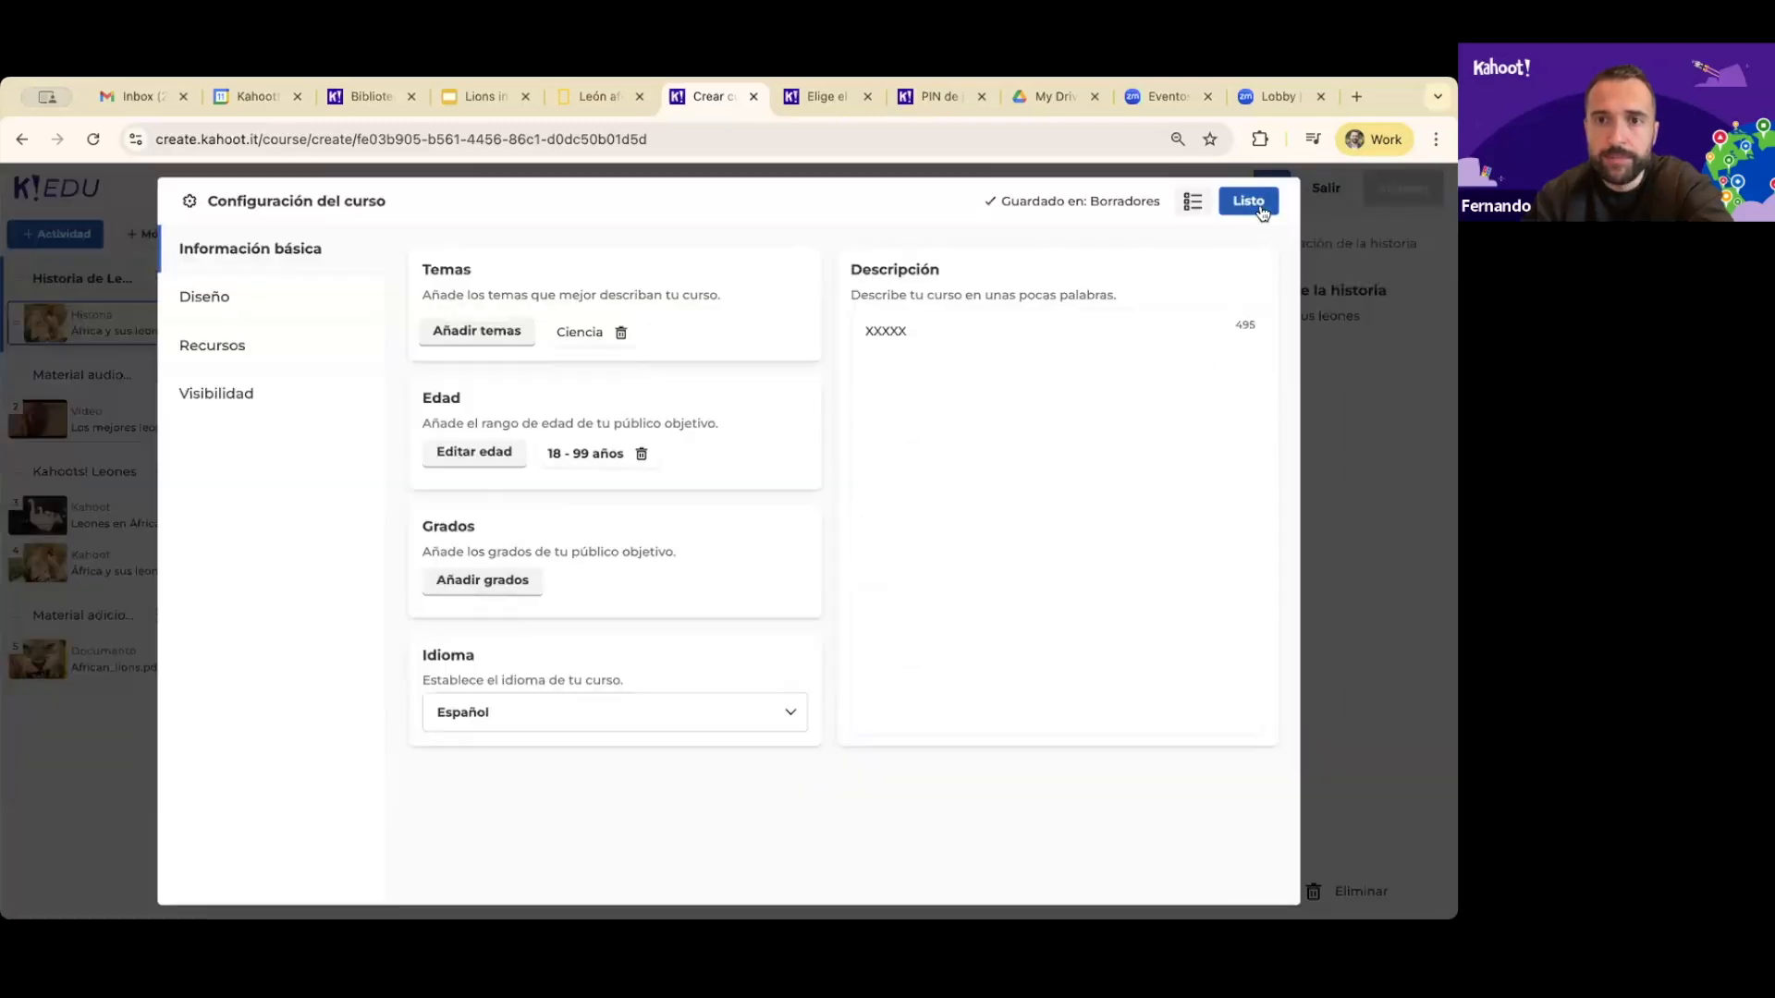
left_click(1248, 201)
Add Educación superior as the target audience's grade for the course
left_click(1232, 193)
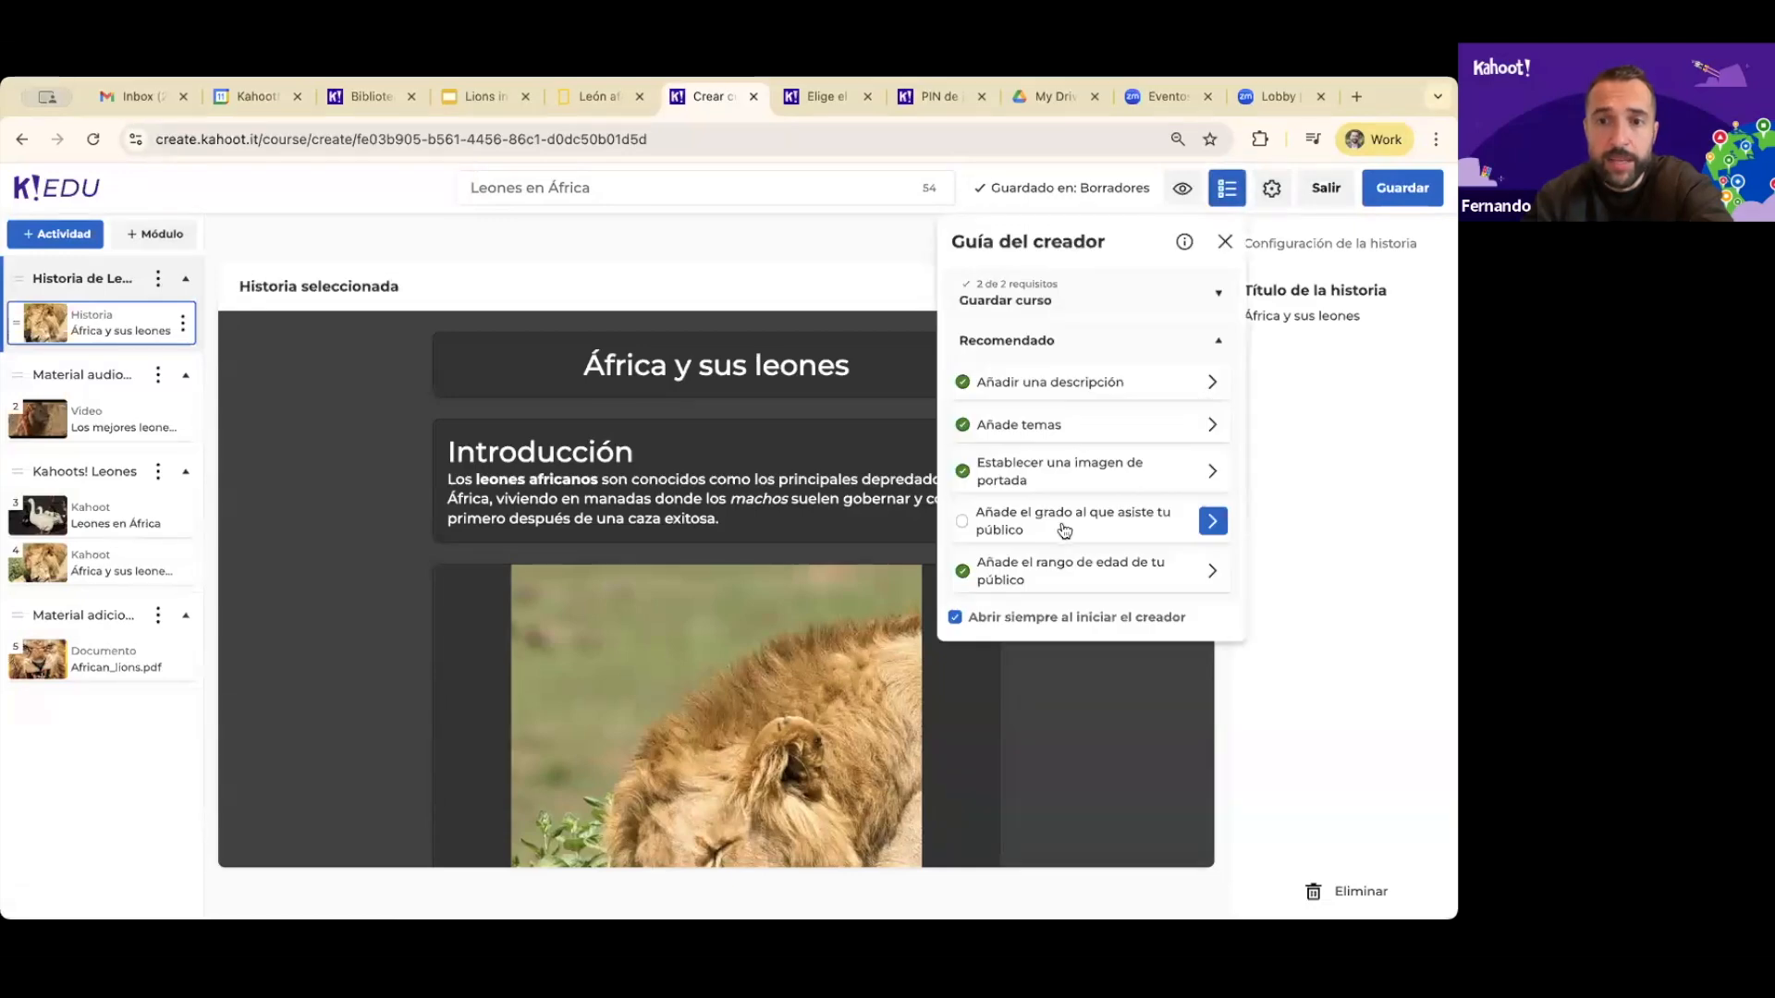
left_click(1213, 524)
left_click(505, 595)
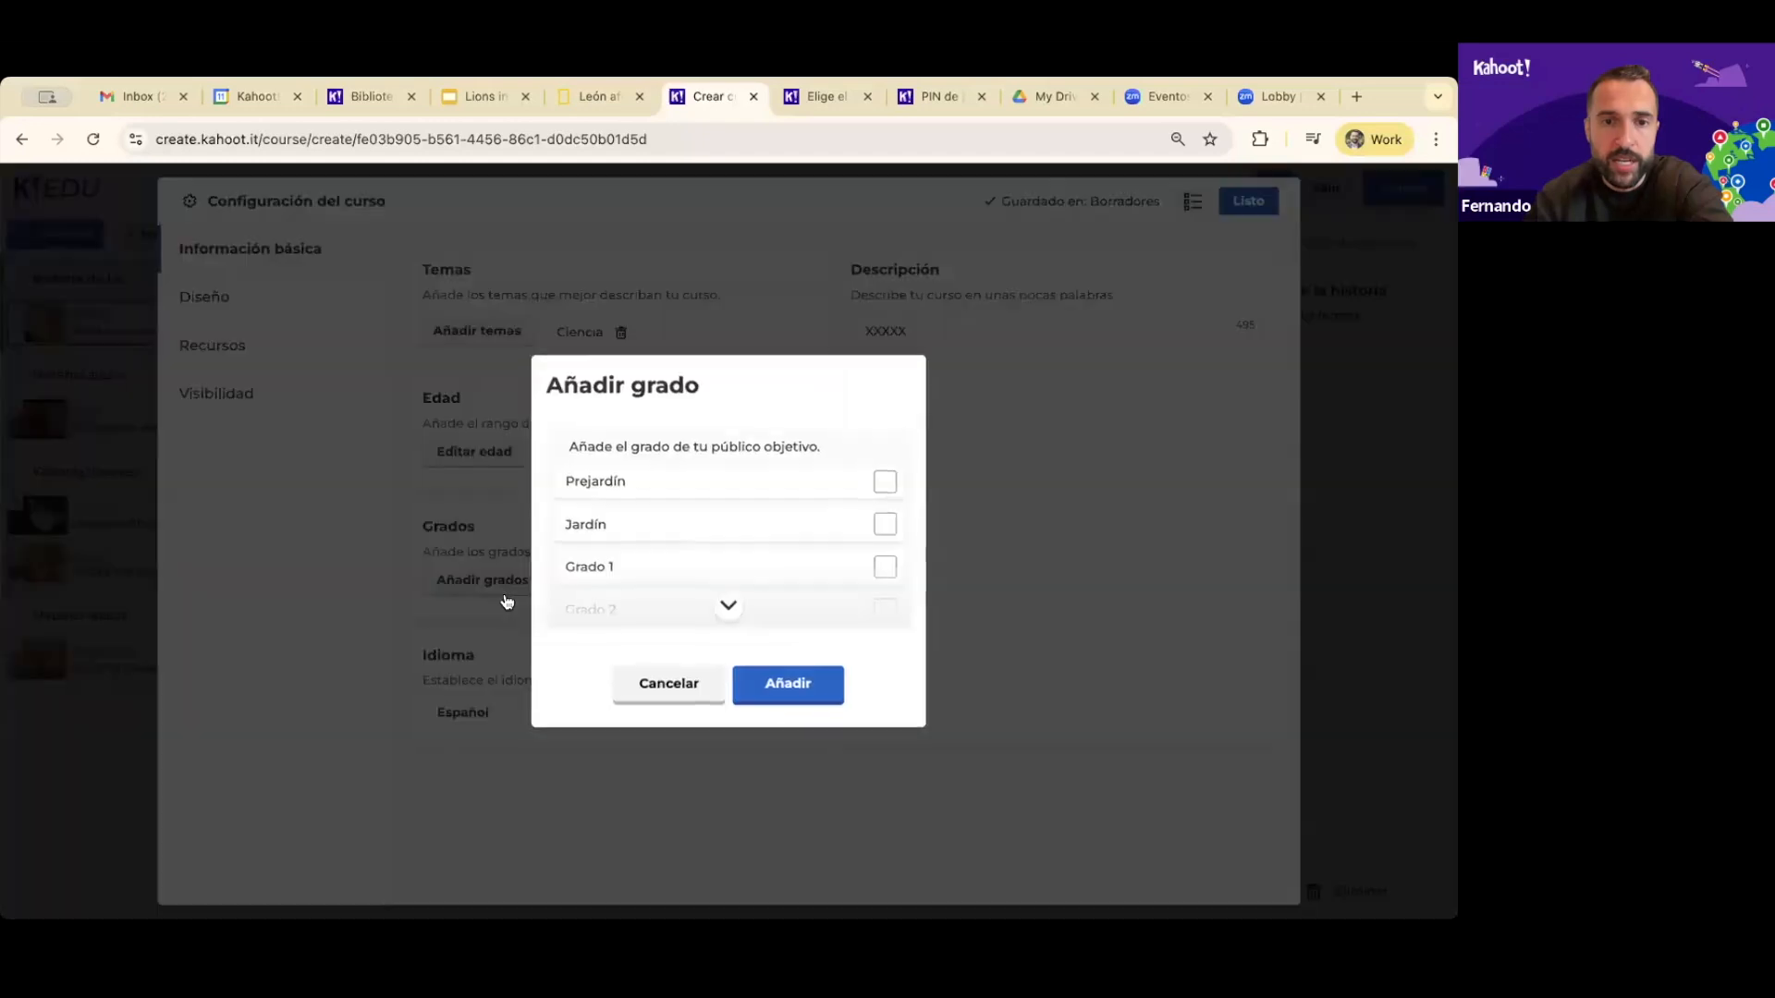
scroll(718, 532, "down", 5)
scroll(718, 537, "down", 2)
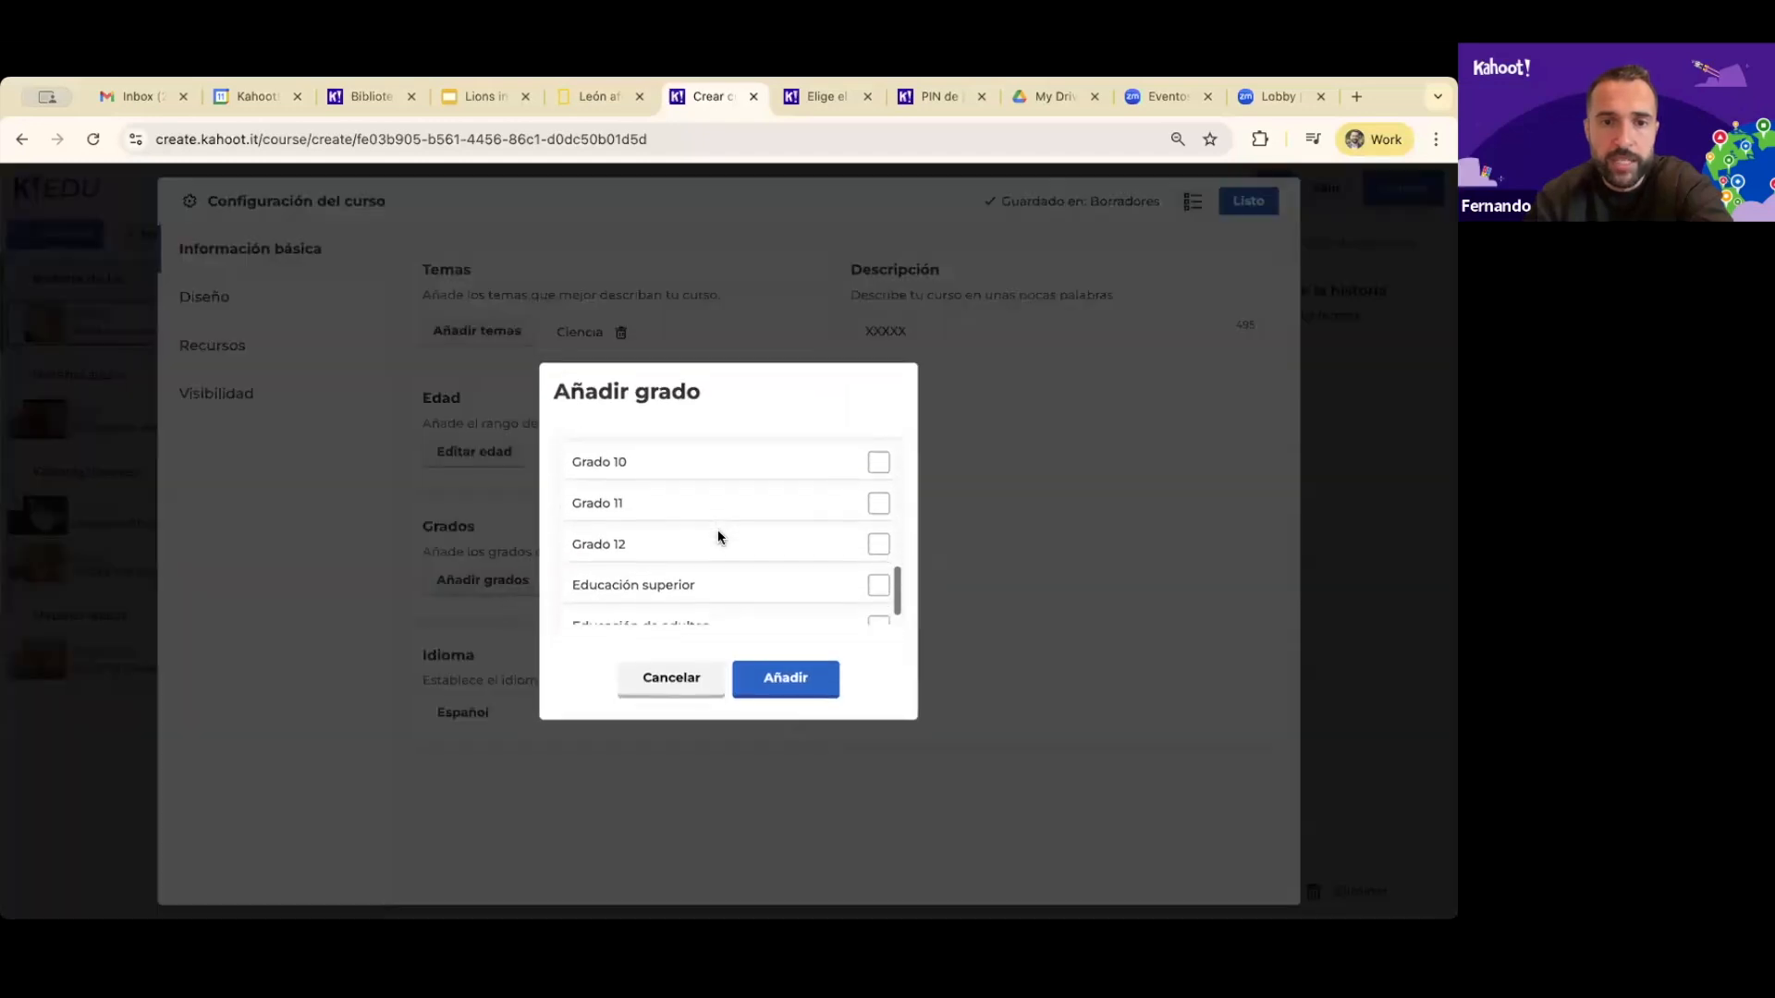
left_click(776, 684)
left_click(1237, 212)
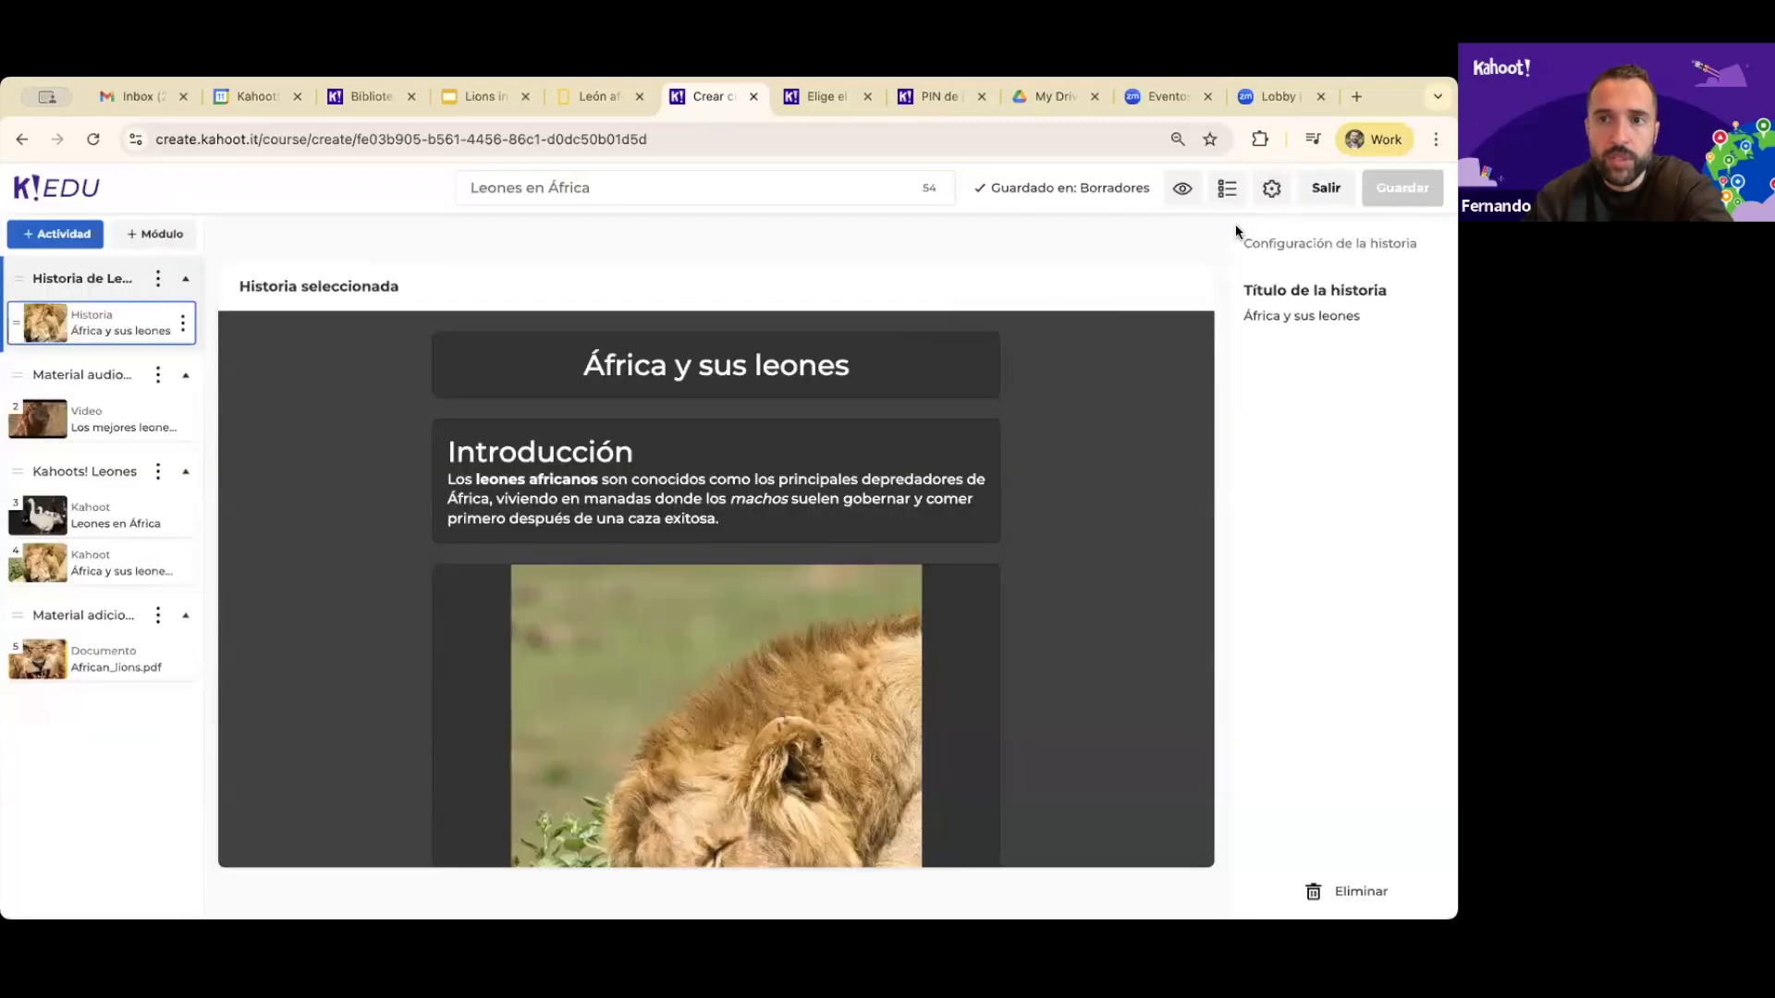
Check the creator guide, save the course "Leones en África" and dismiss the choice of how to start it
left_click(1227, 194)
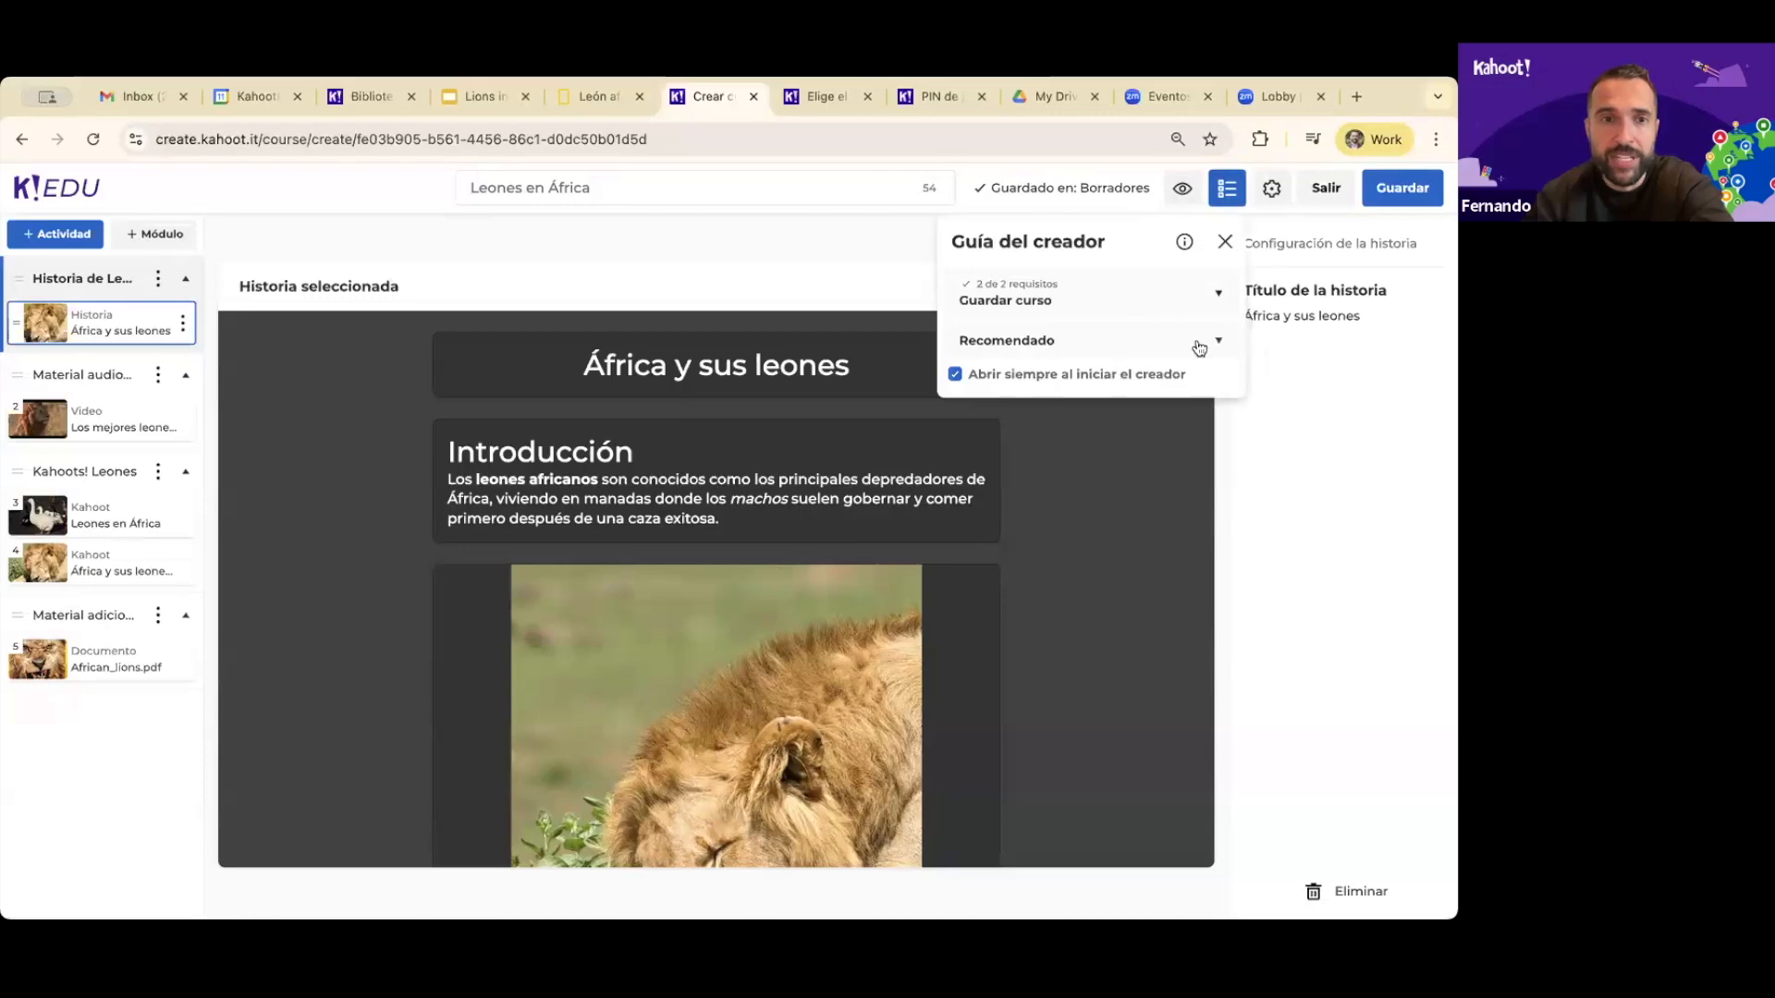
left_click(1363, 463)
left_click(1383, 189)
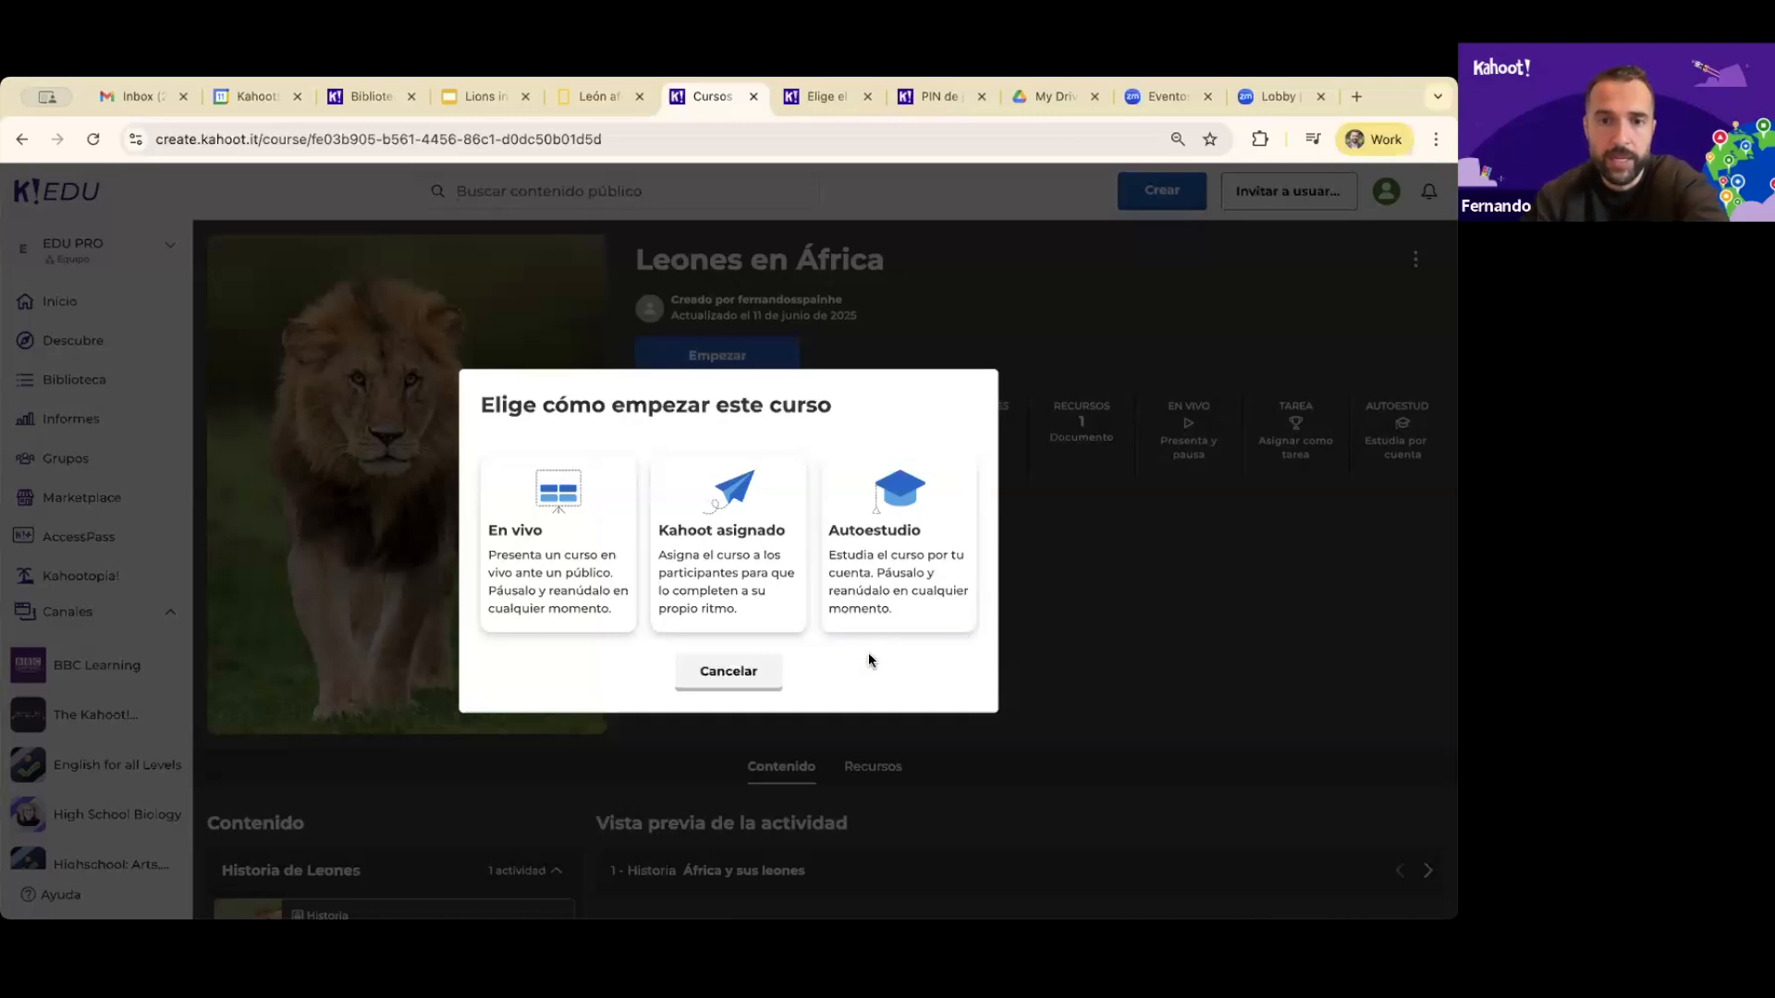
left_click(733, 676)
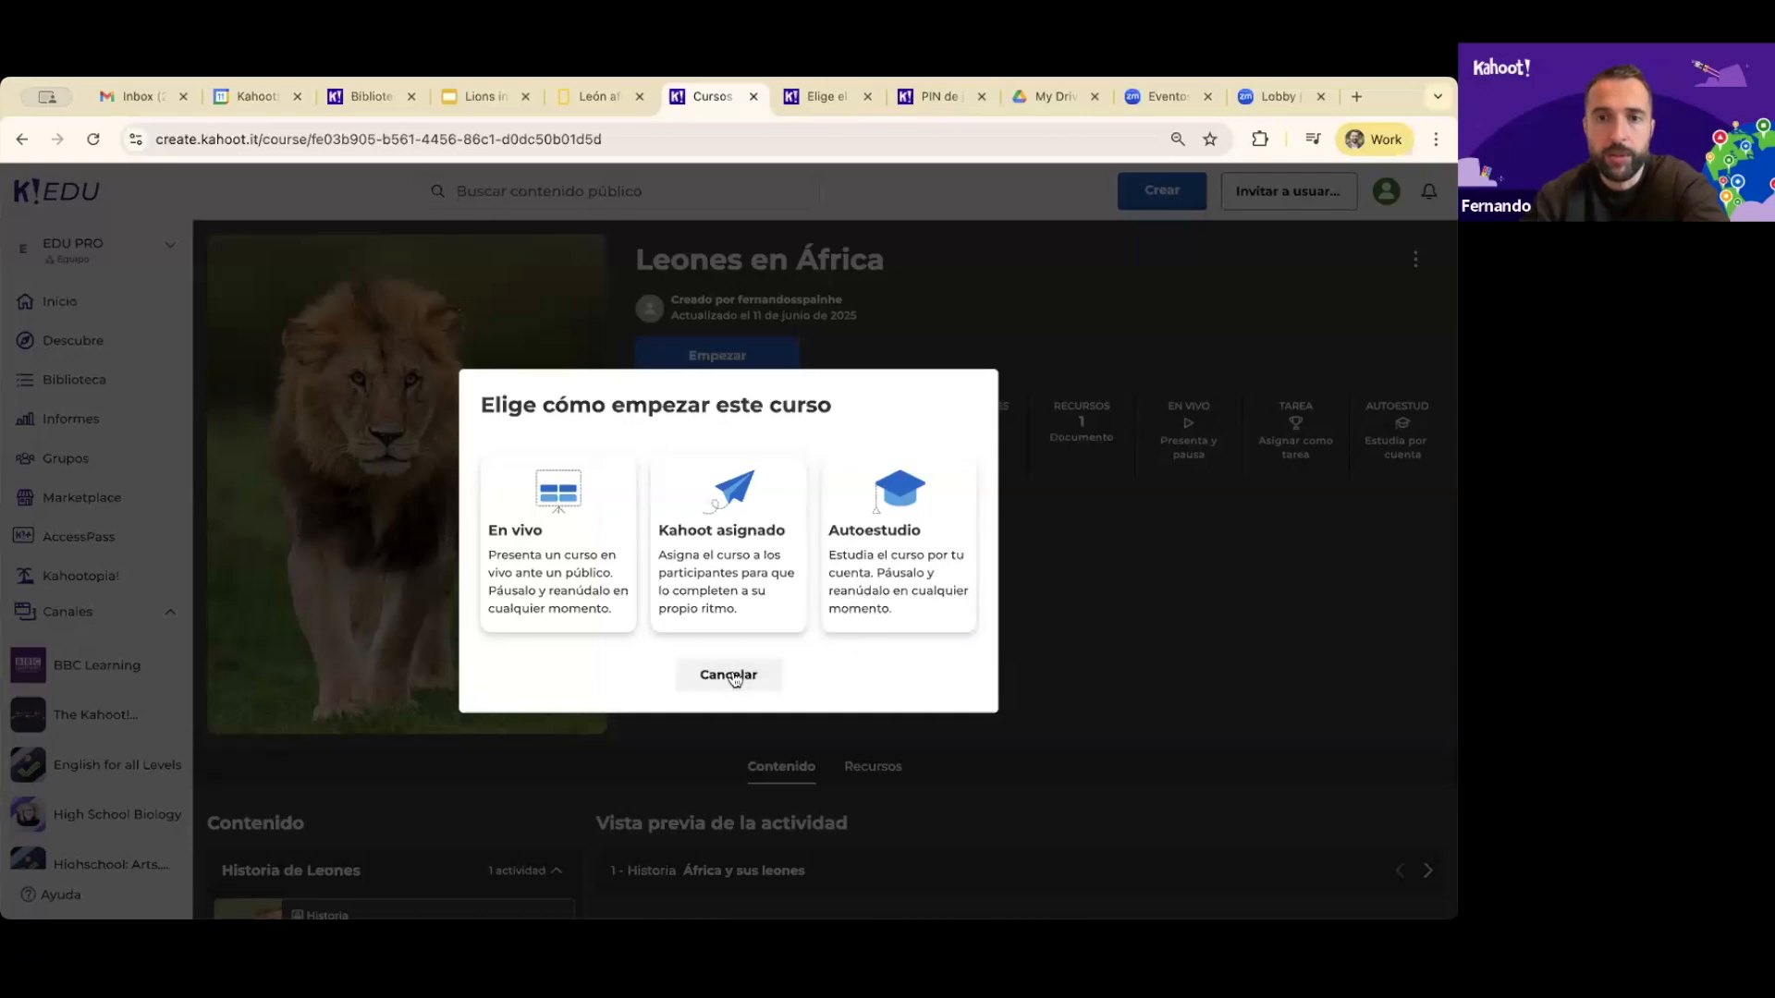
Examine the saved course's overview, covering the story preview, the activities of every module and the downloadable resources
scroll(936, 700, "down", 10)
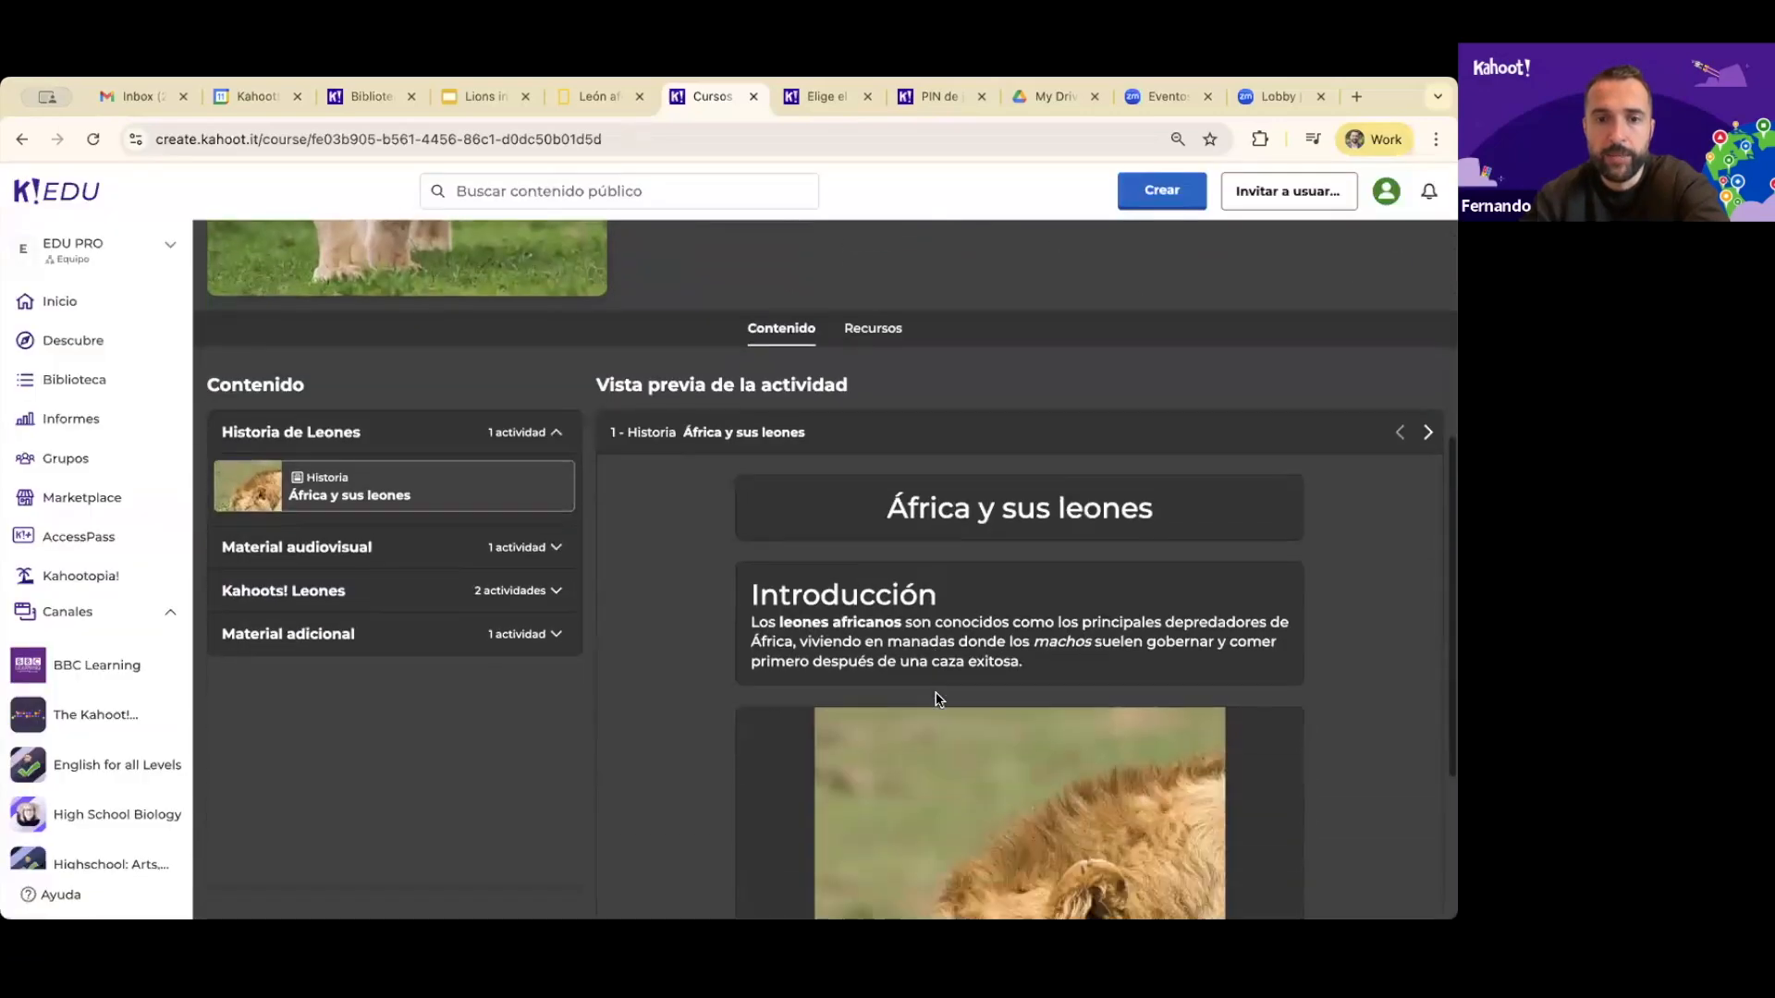
scroll(937, 700, "down", 8)
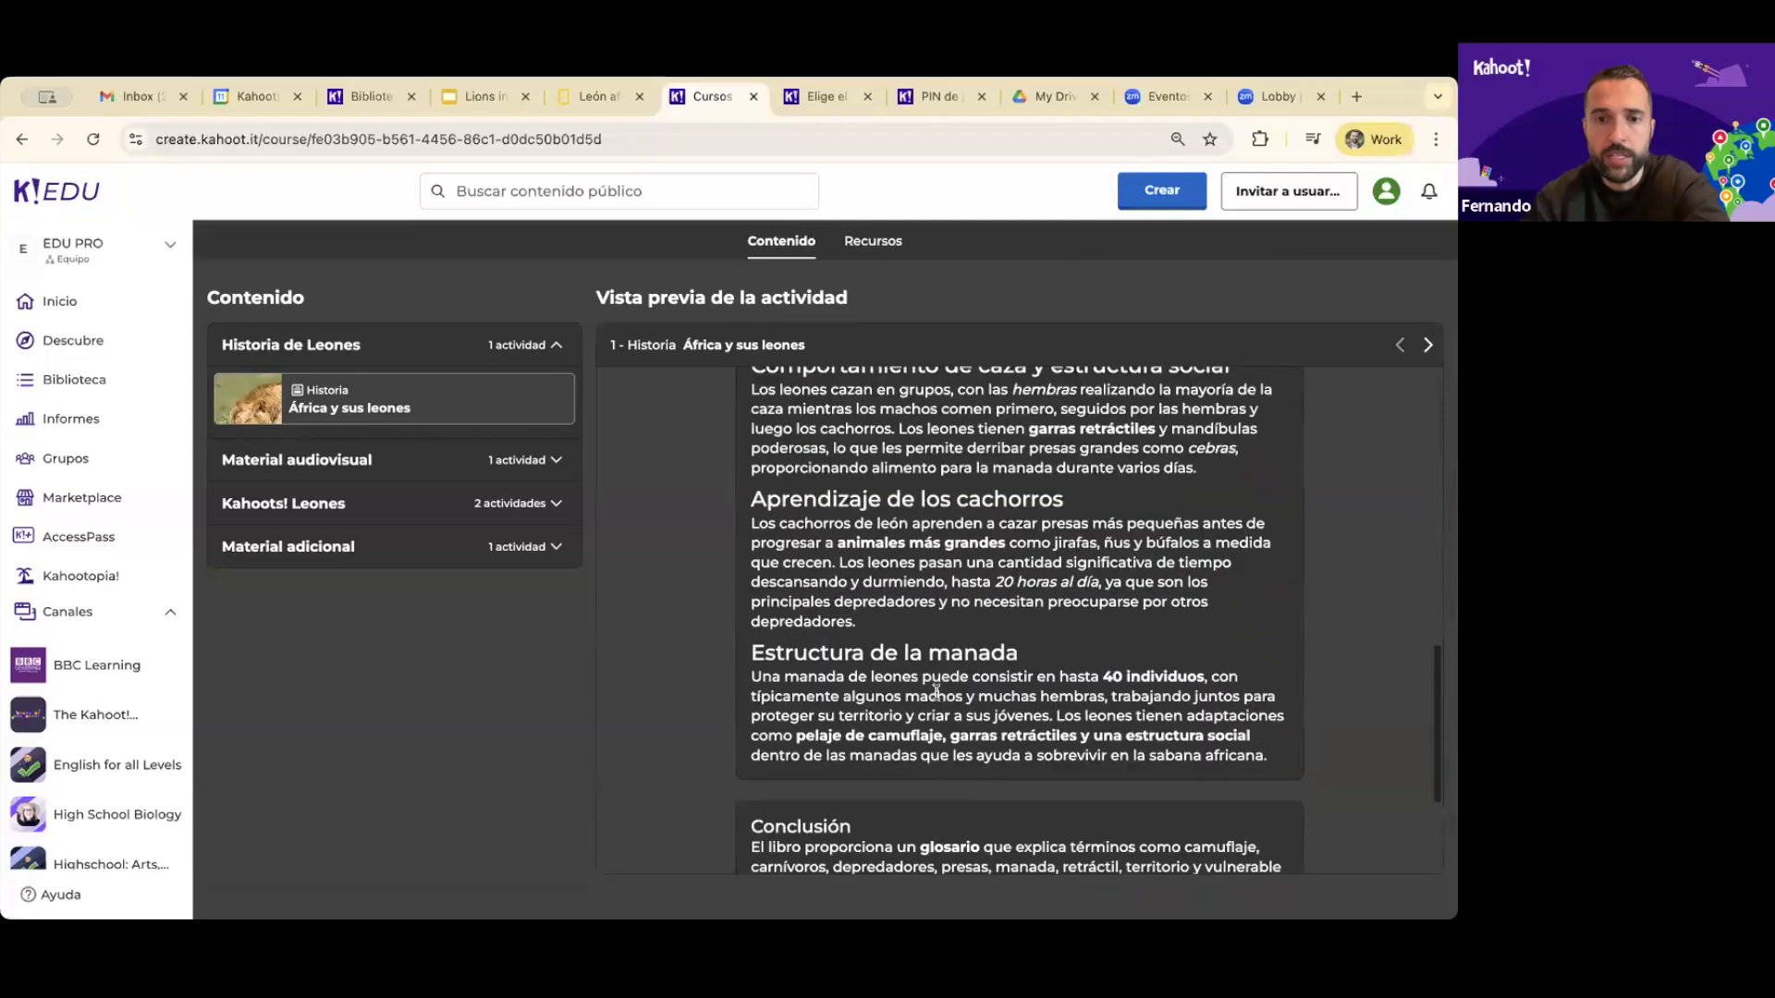
scroll(937, 694, "up", 15)
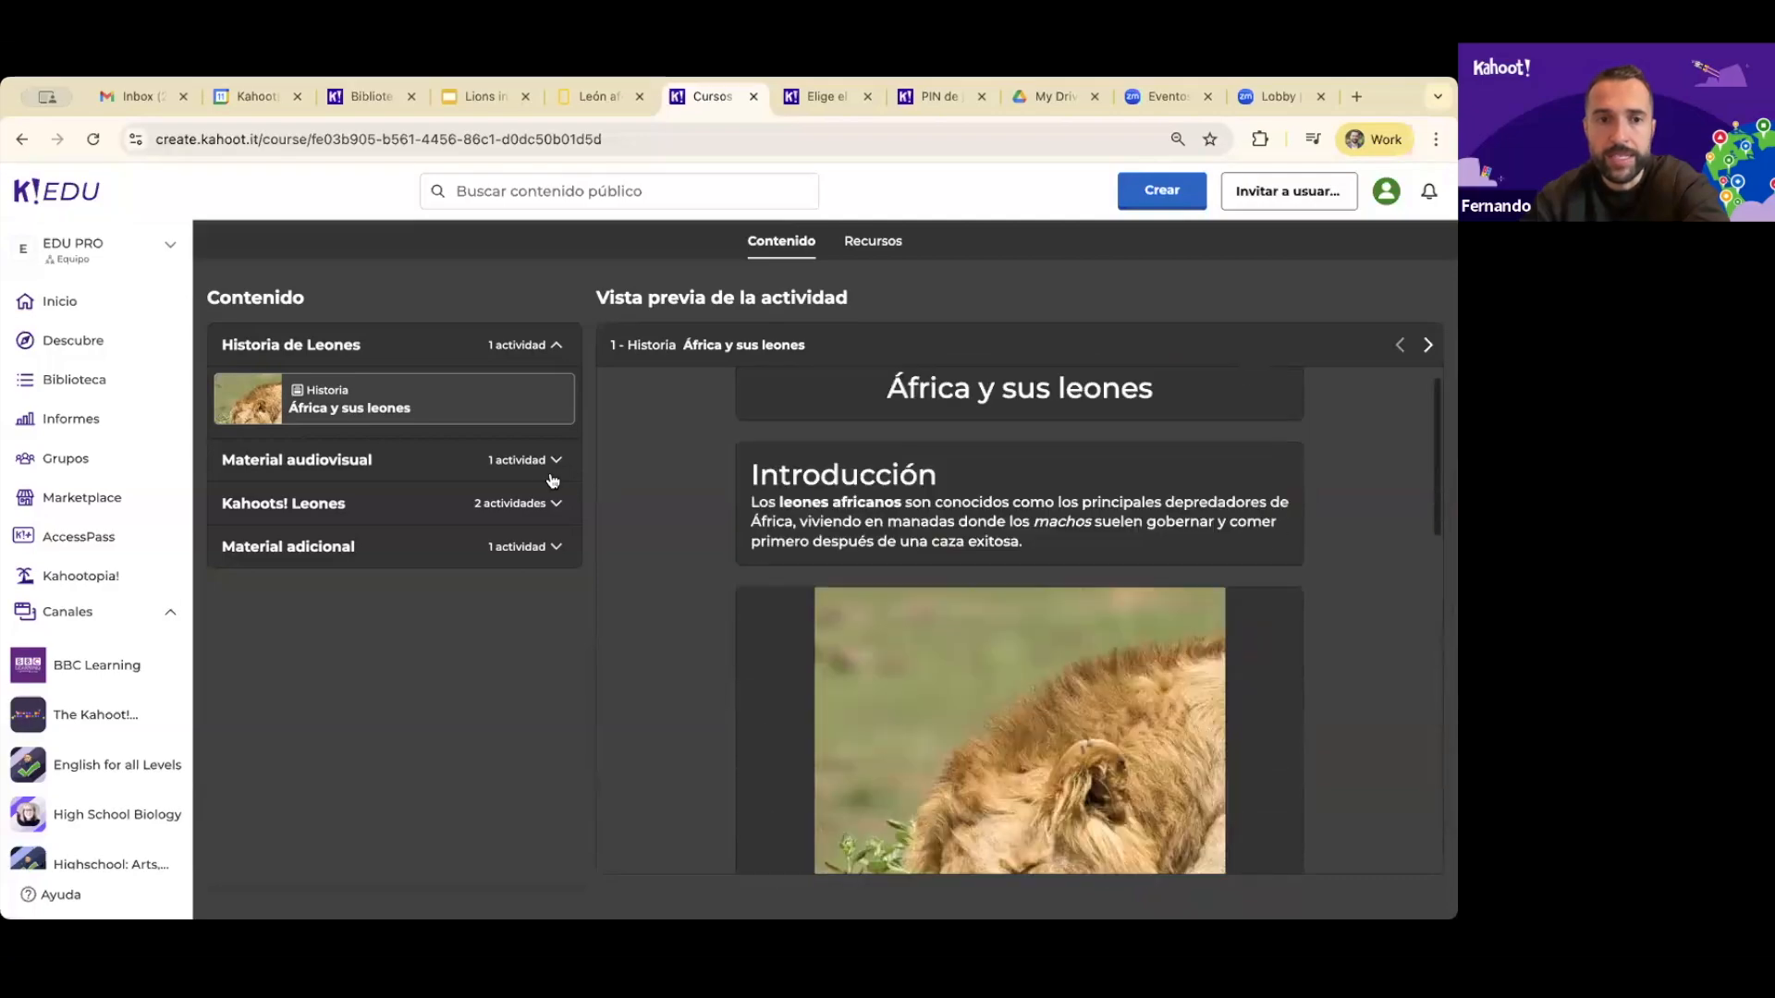
left_click(549, 462)
left_click(551, 574)
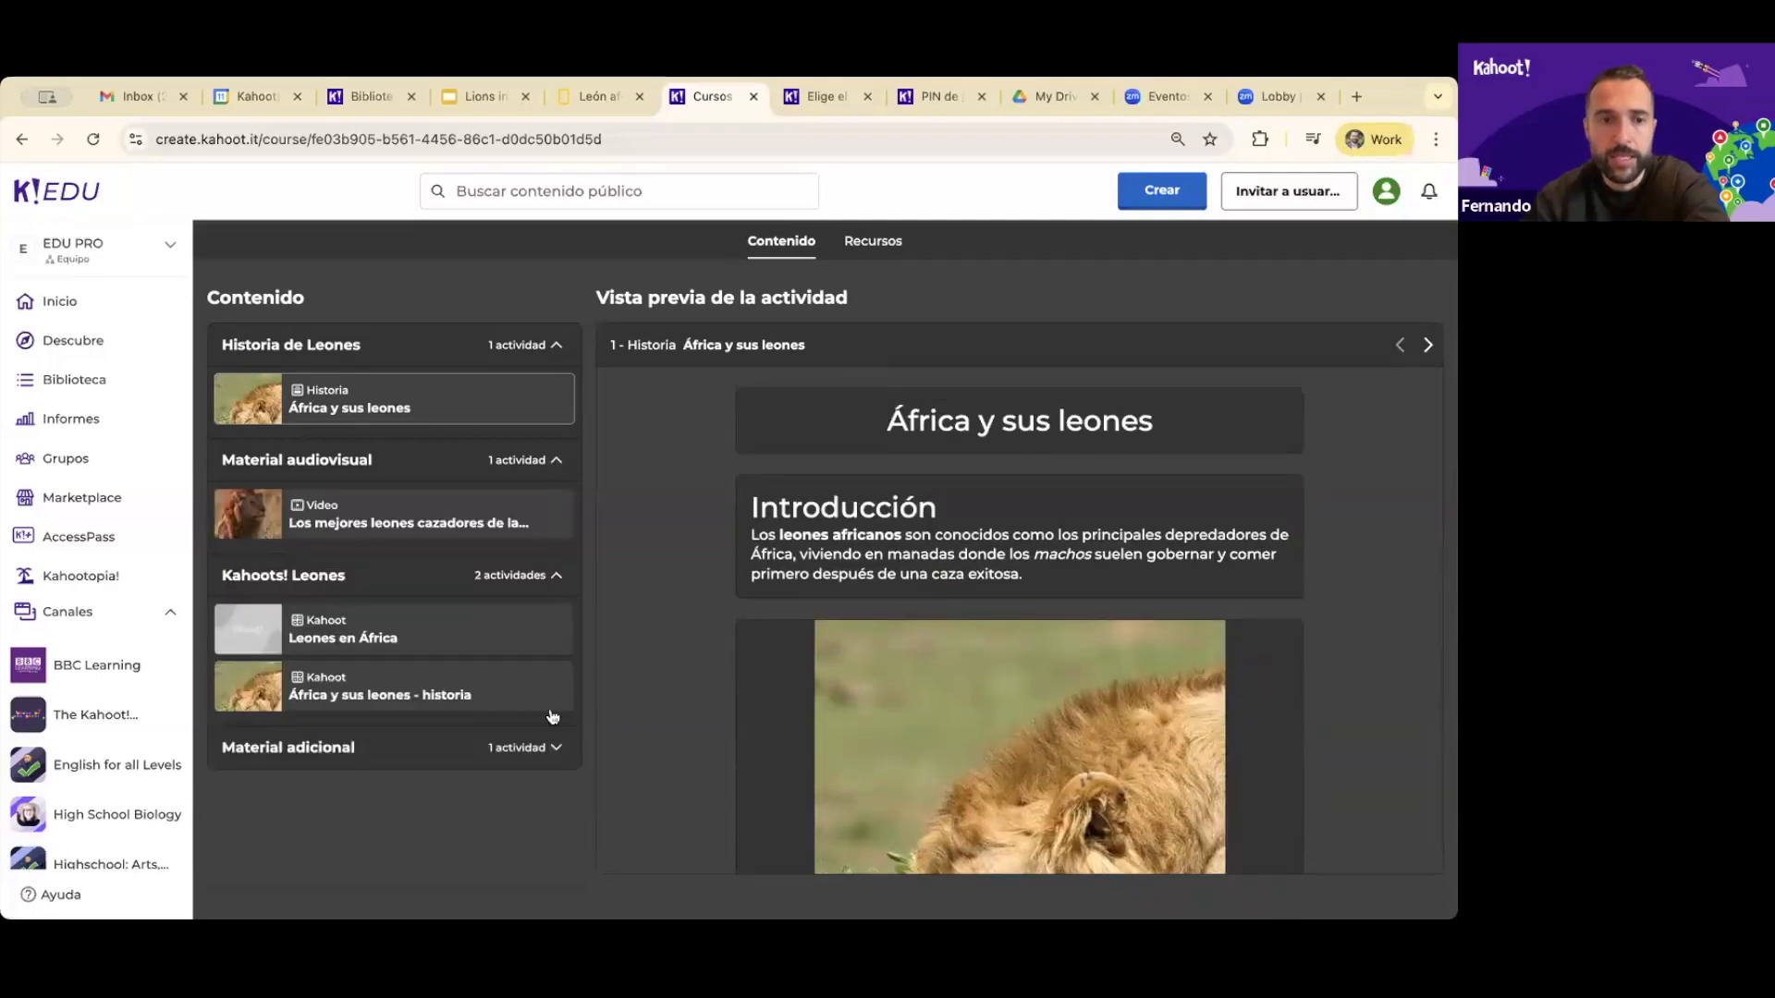
left_click(551, 748)
scroll(515, 773, "down", 4)
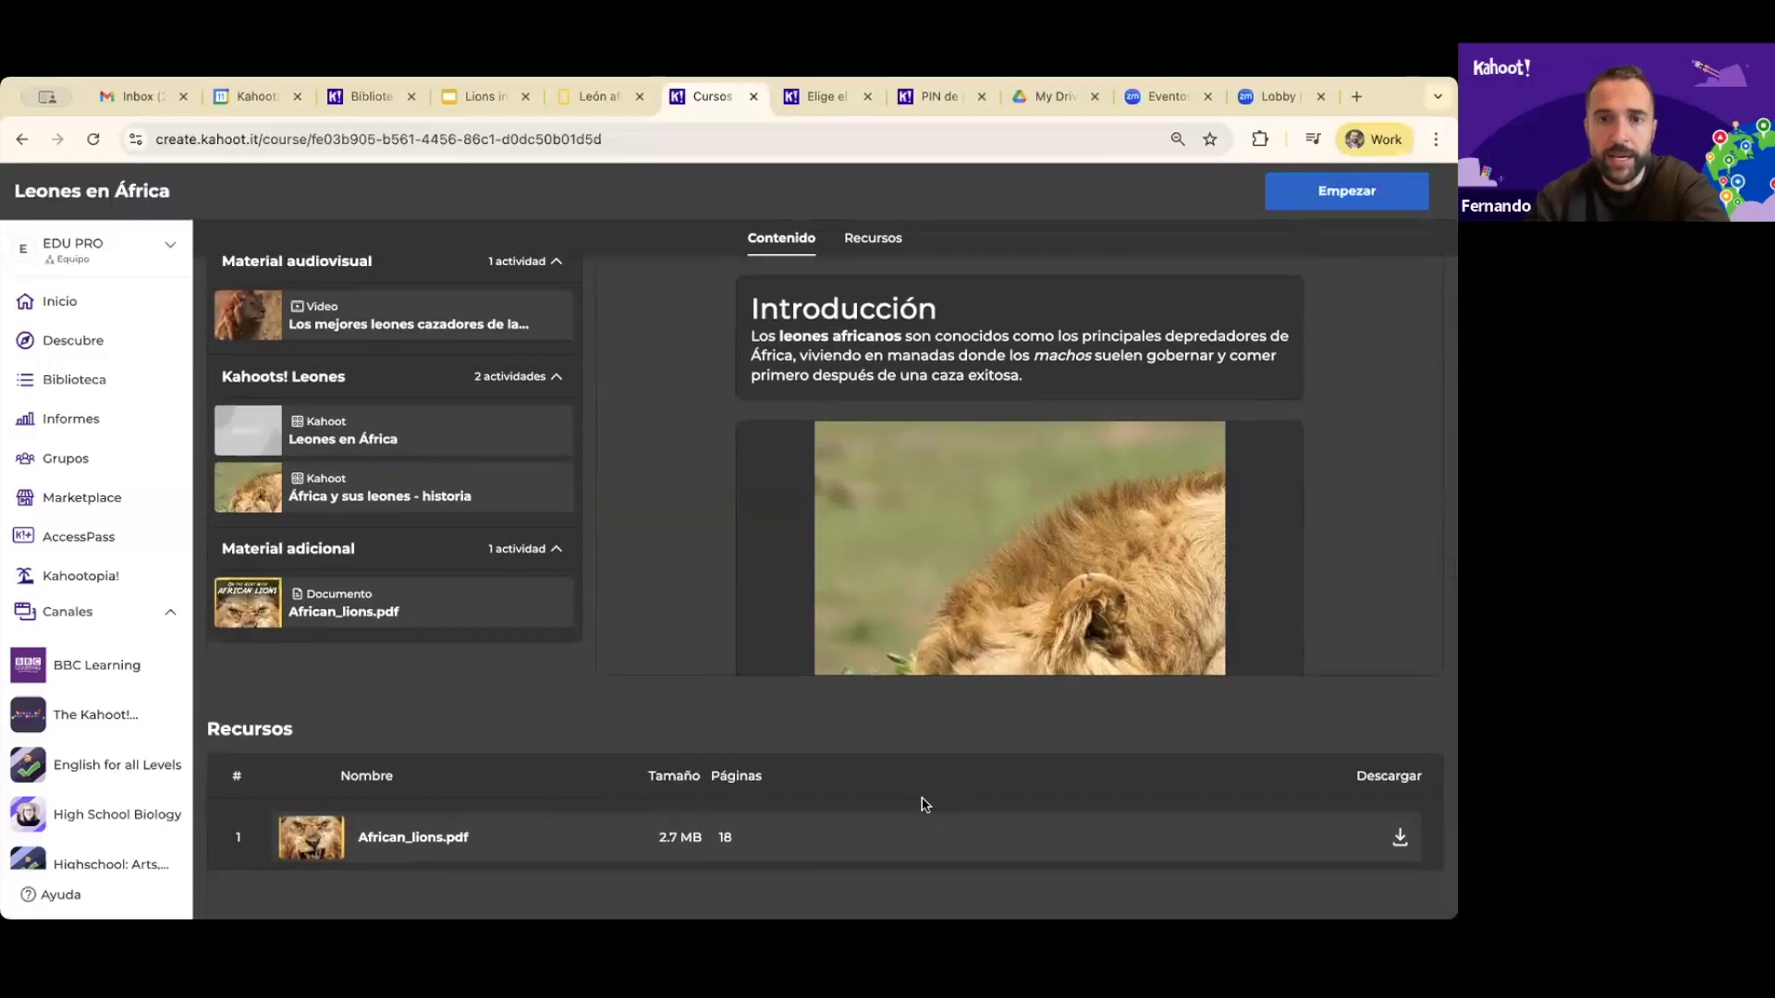
scroll(878, 860, "up", 10)
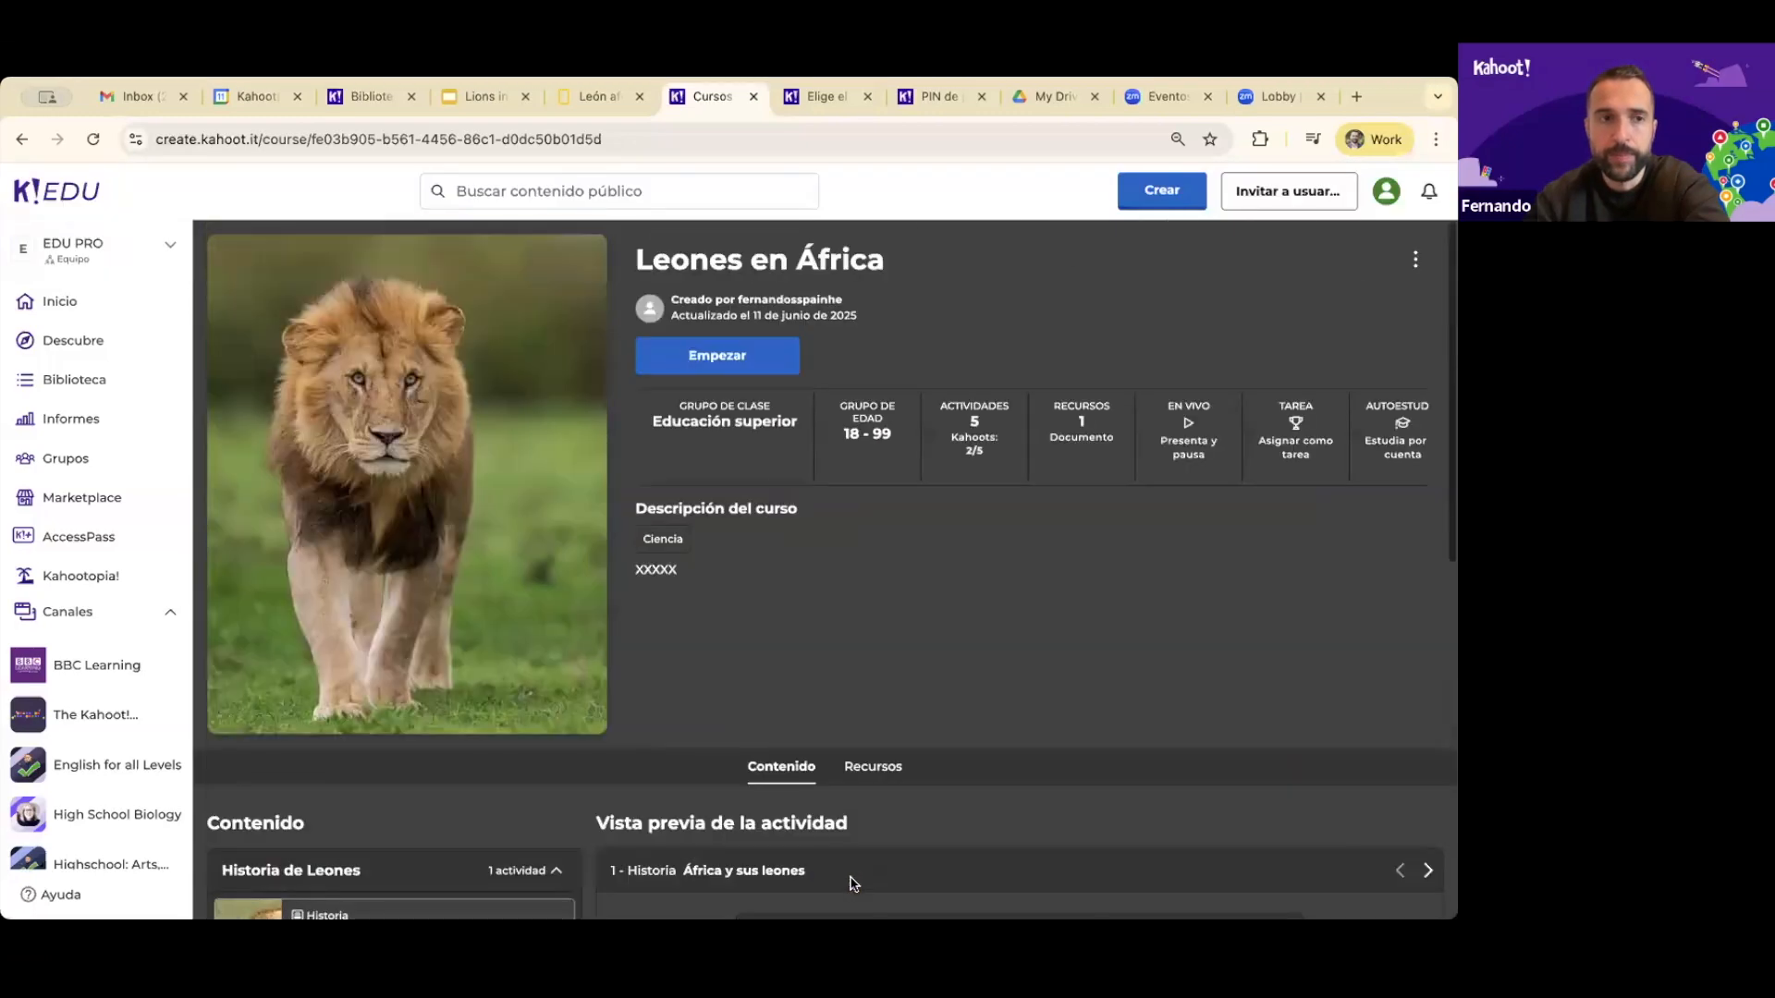
Return to the running live presentation, advance to slide 38 with the pin question, and show it full screen
left_click(61, 305)
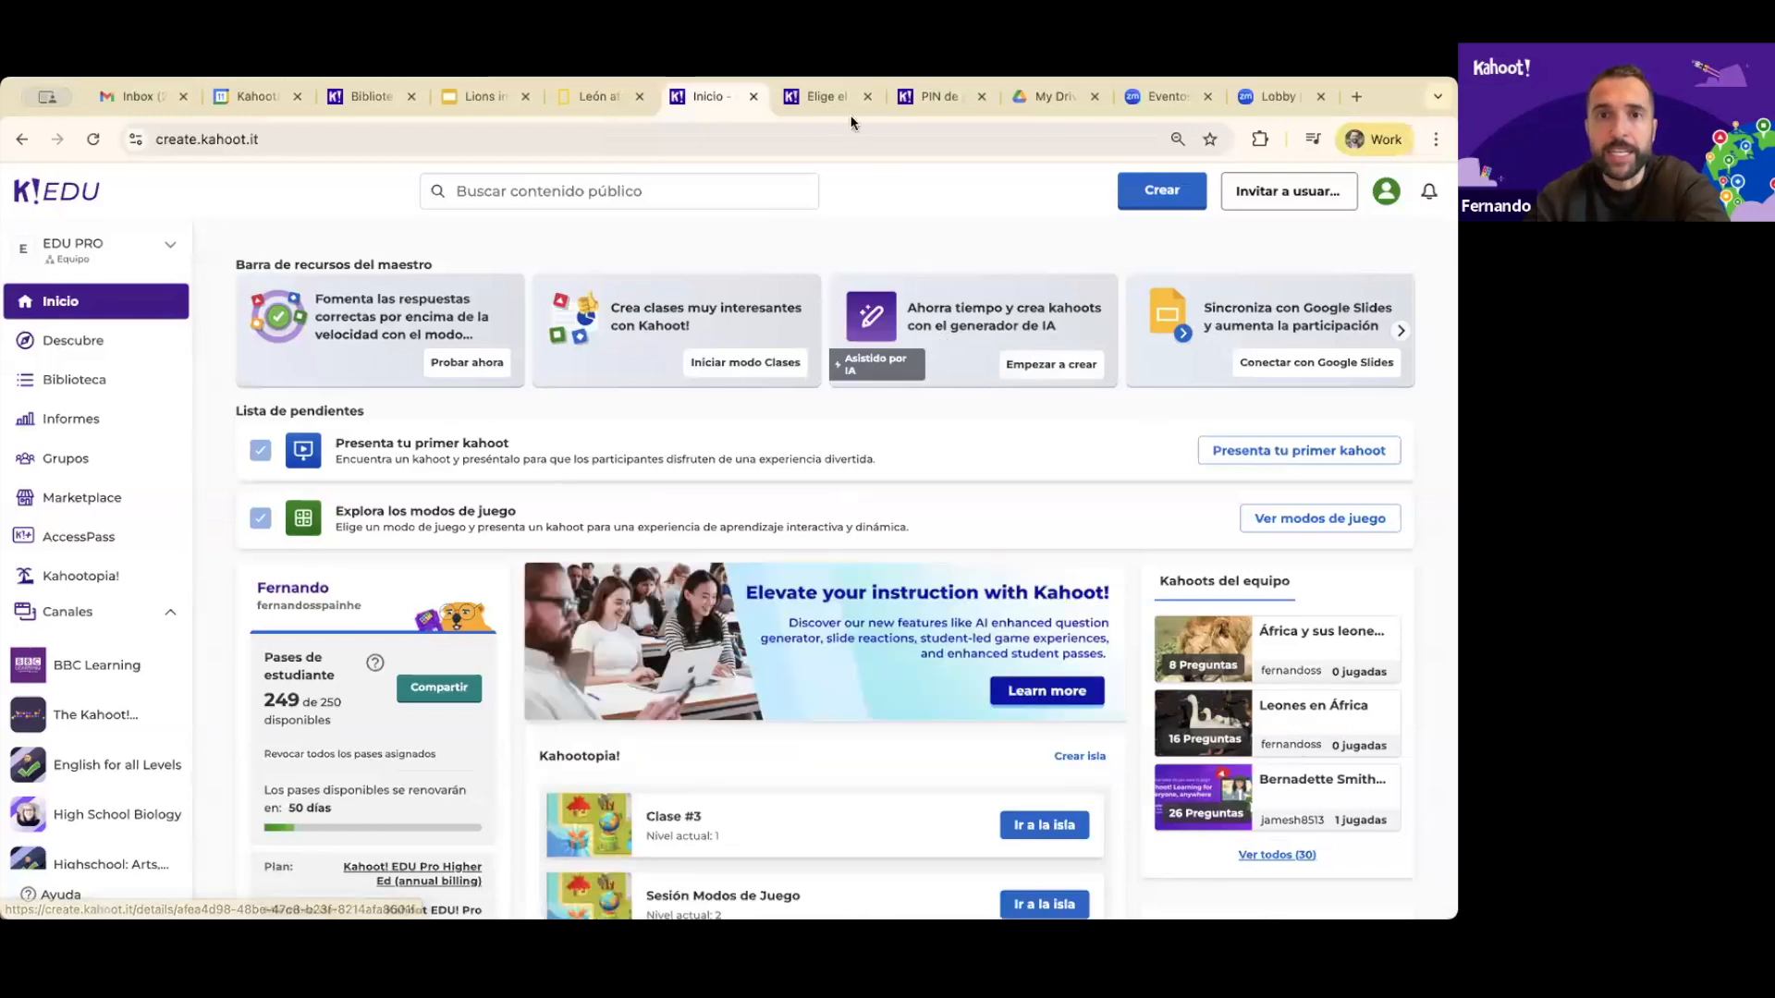
left_click(813, 98)
left_click(928, 96)
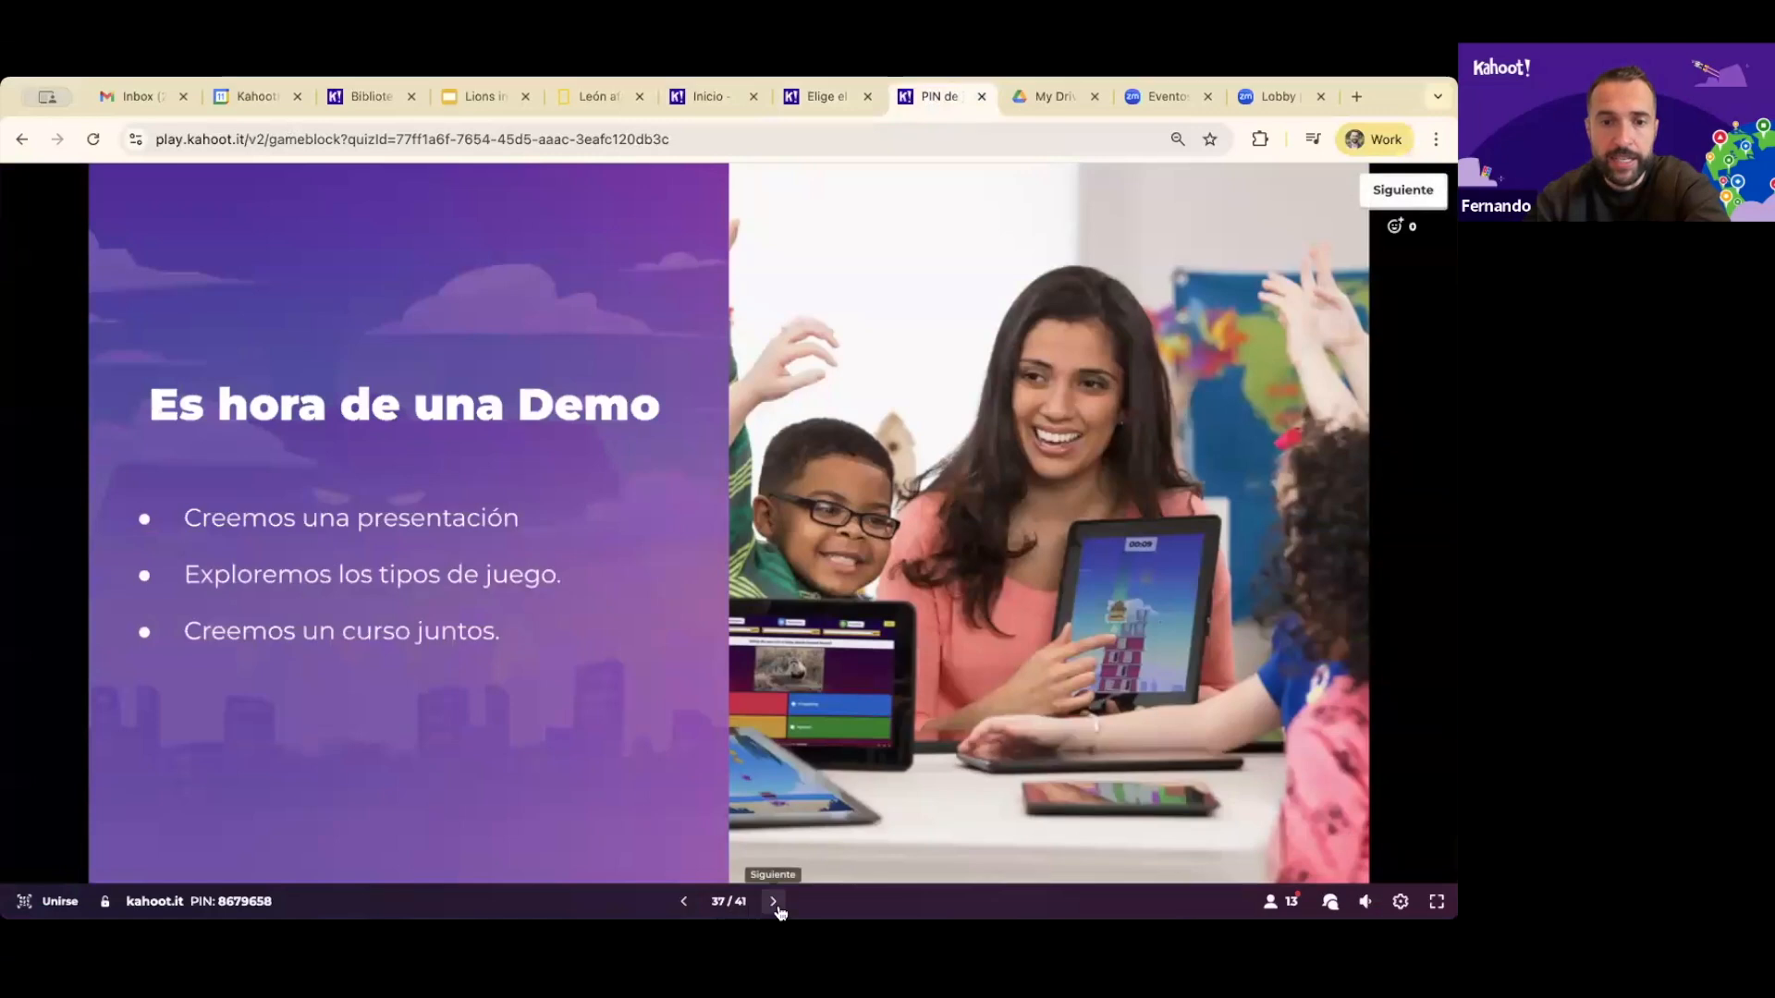
left_click(775, 902)
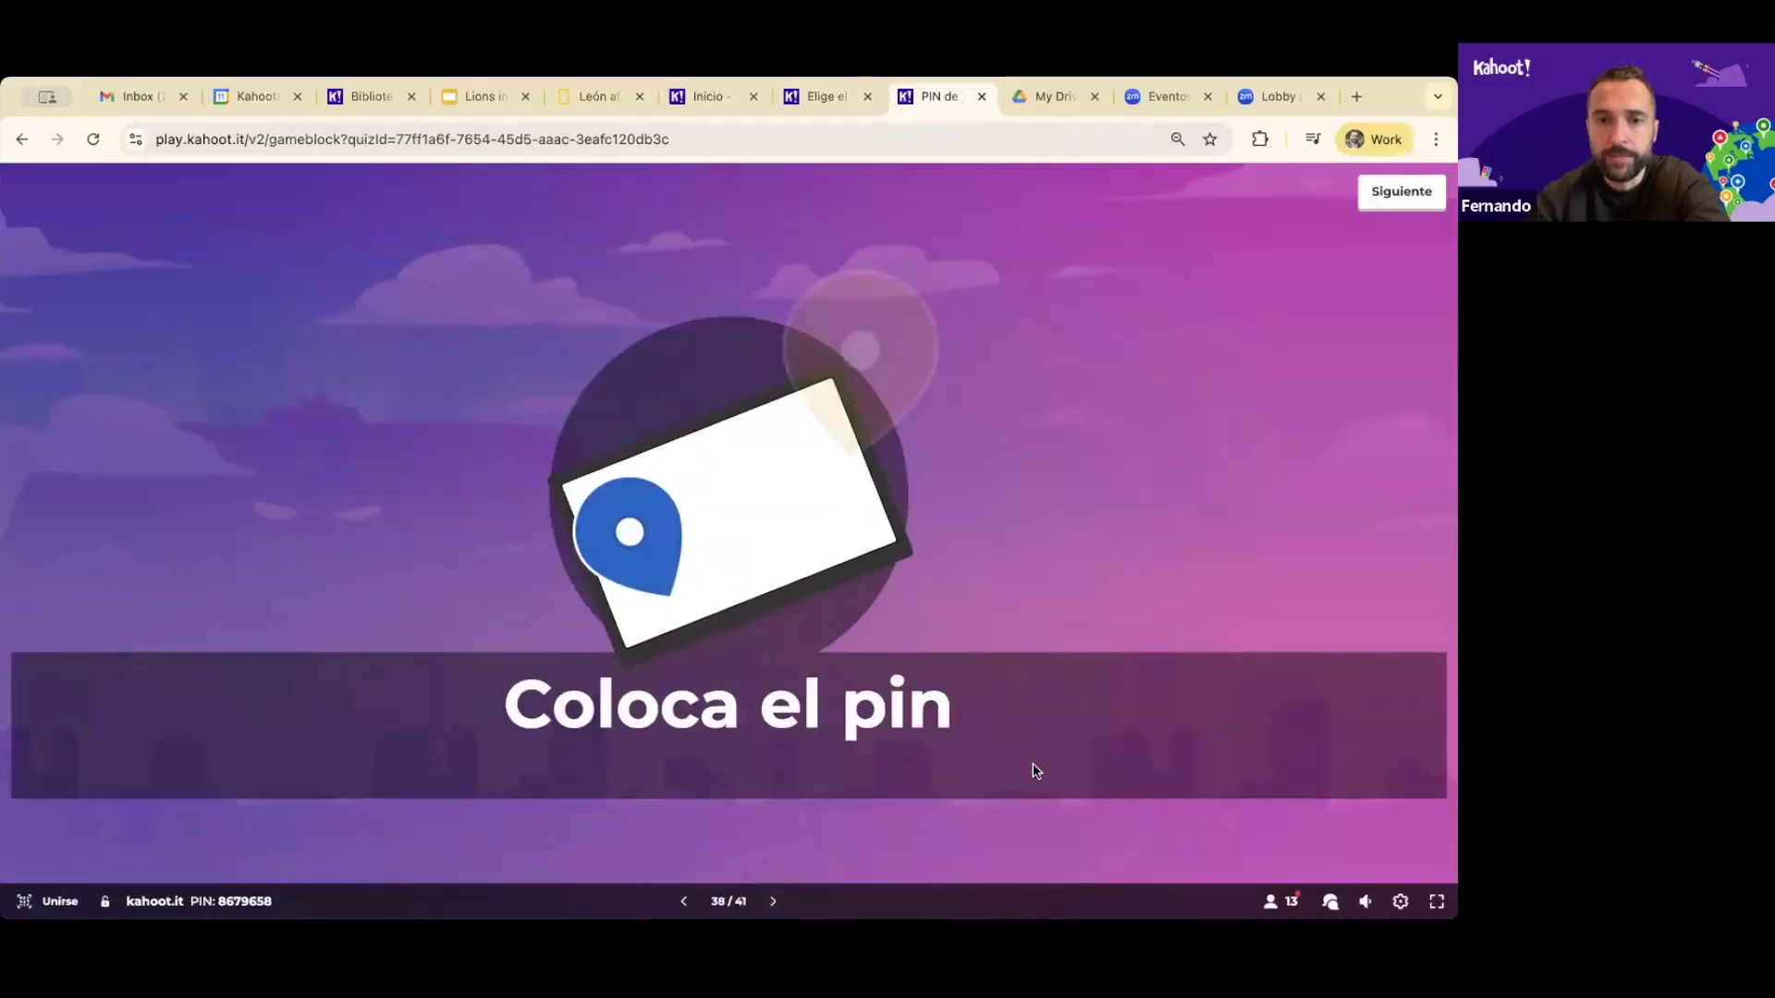
left_click(1437, 902)
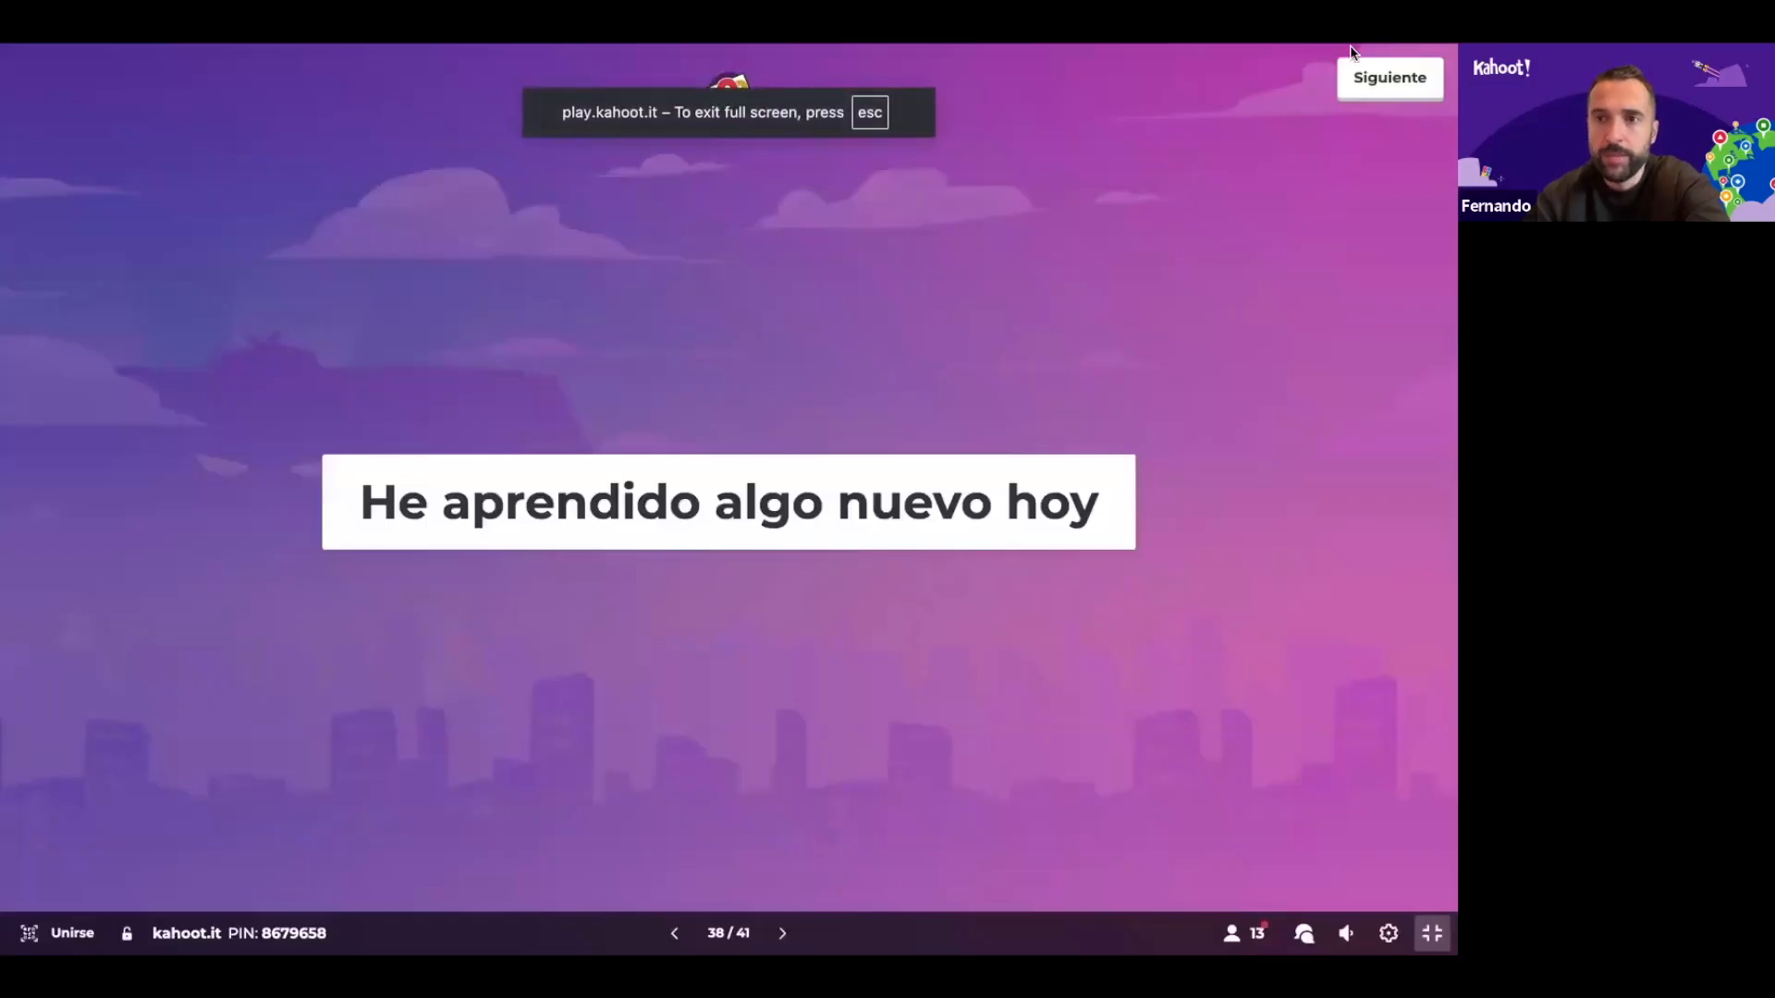
Run the pin question "He aprendido algo nuevo hoy", briefly viewing the Preguntas y respuestas panel while participants place their pins
left_click(1377, 79)
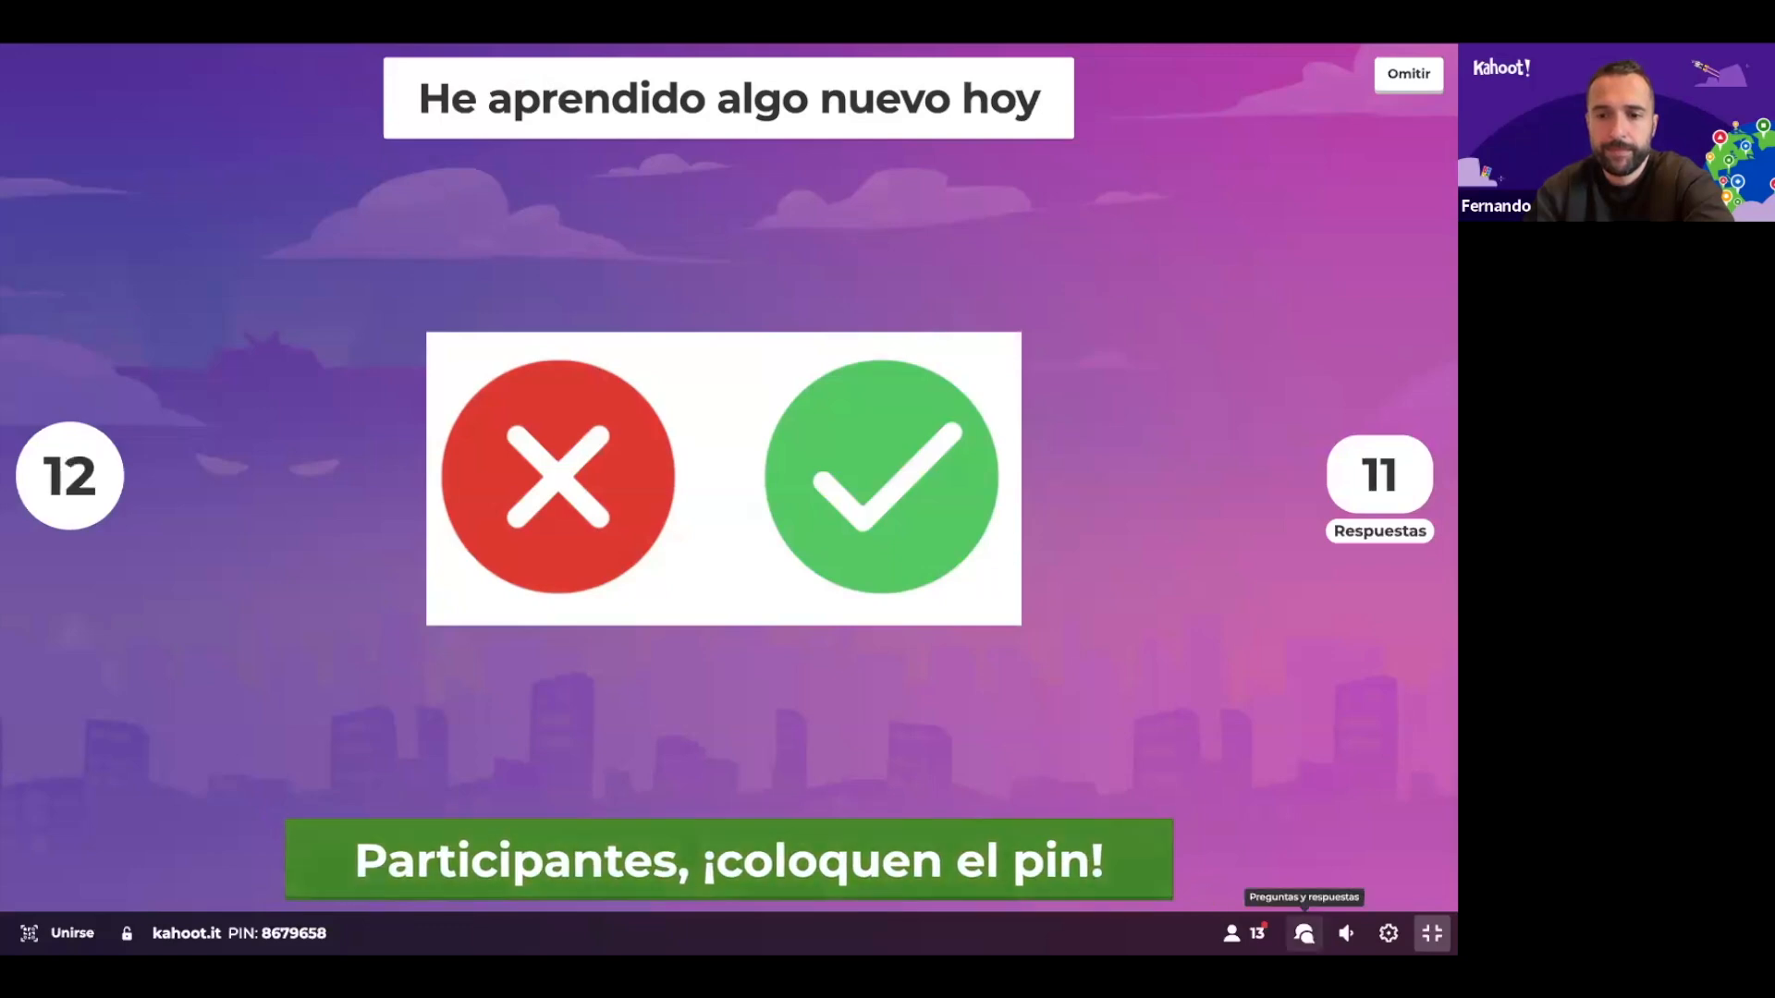
left_click(1303, 933)
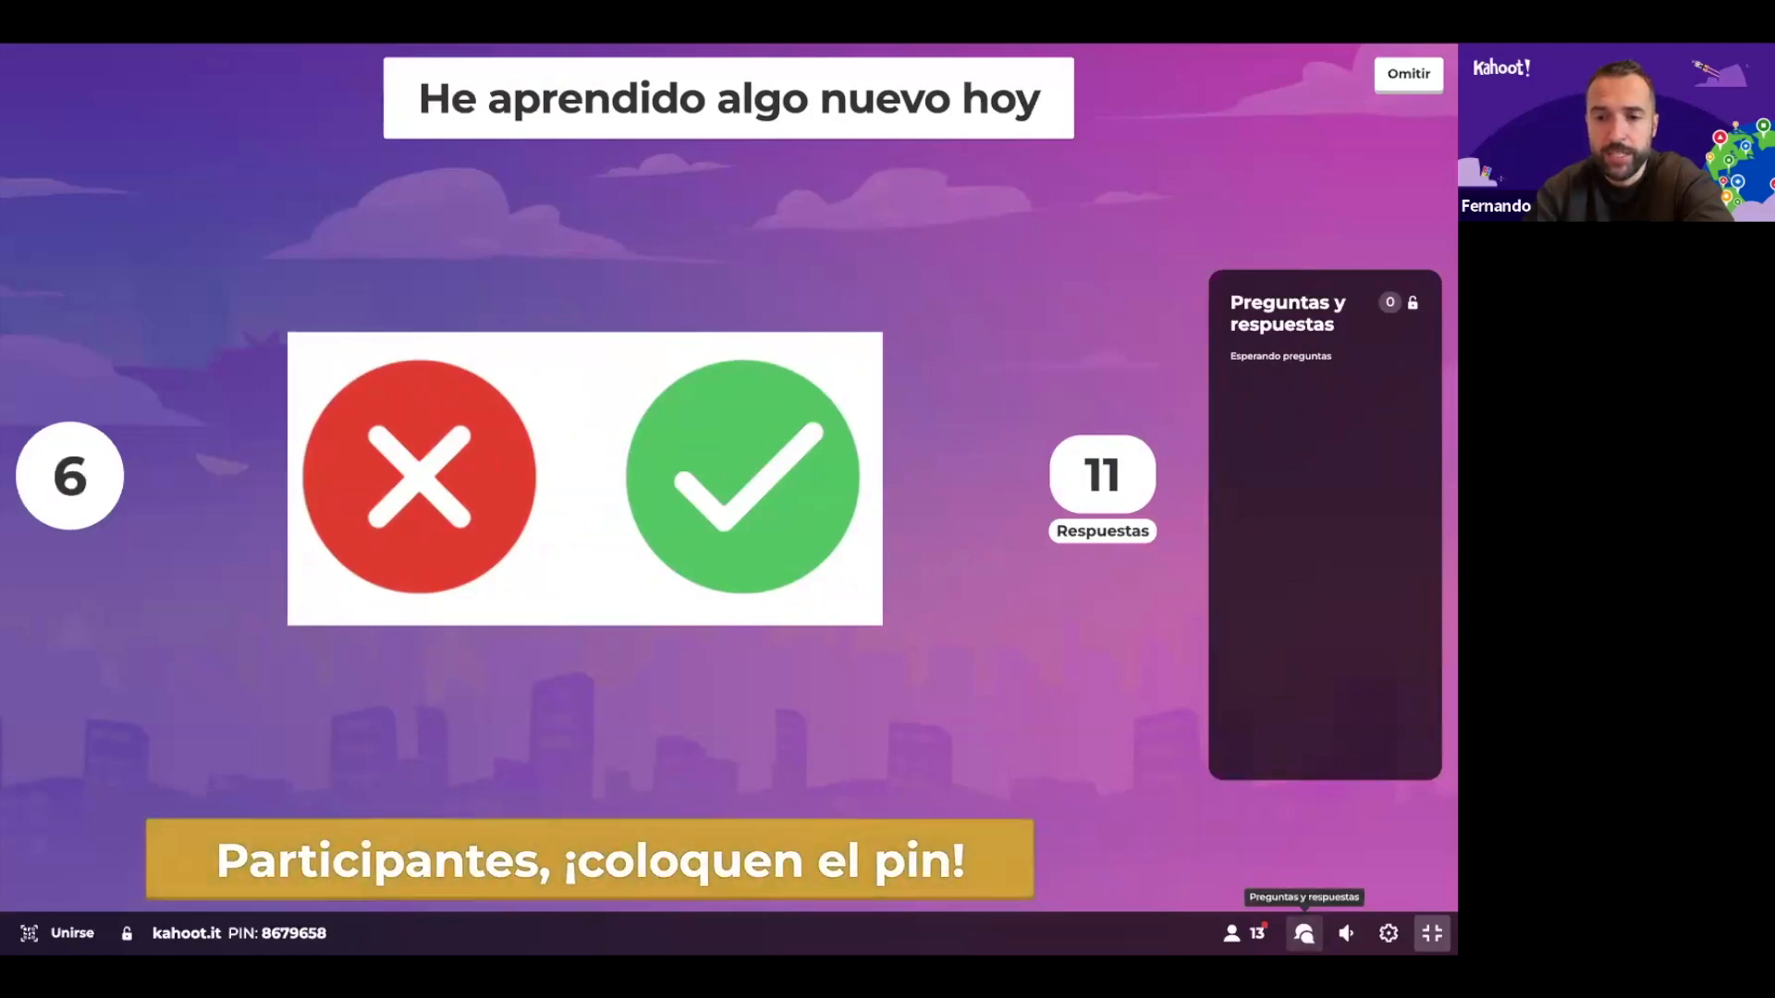
left_click(1304, 934)
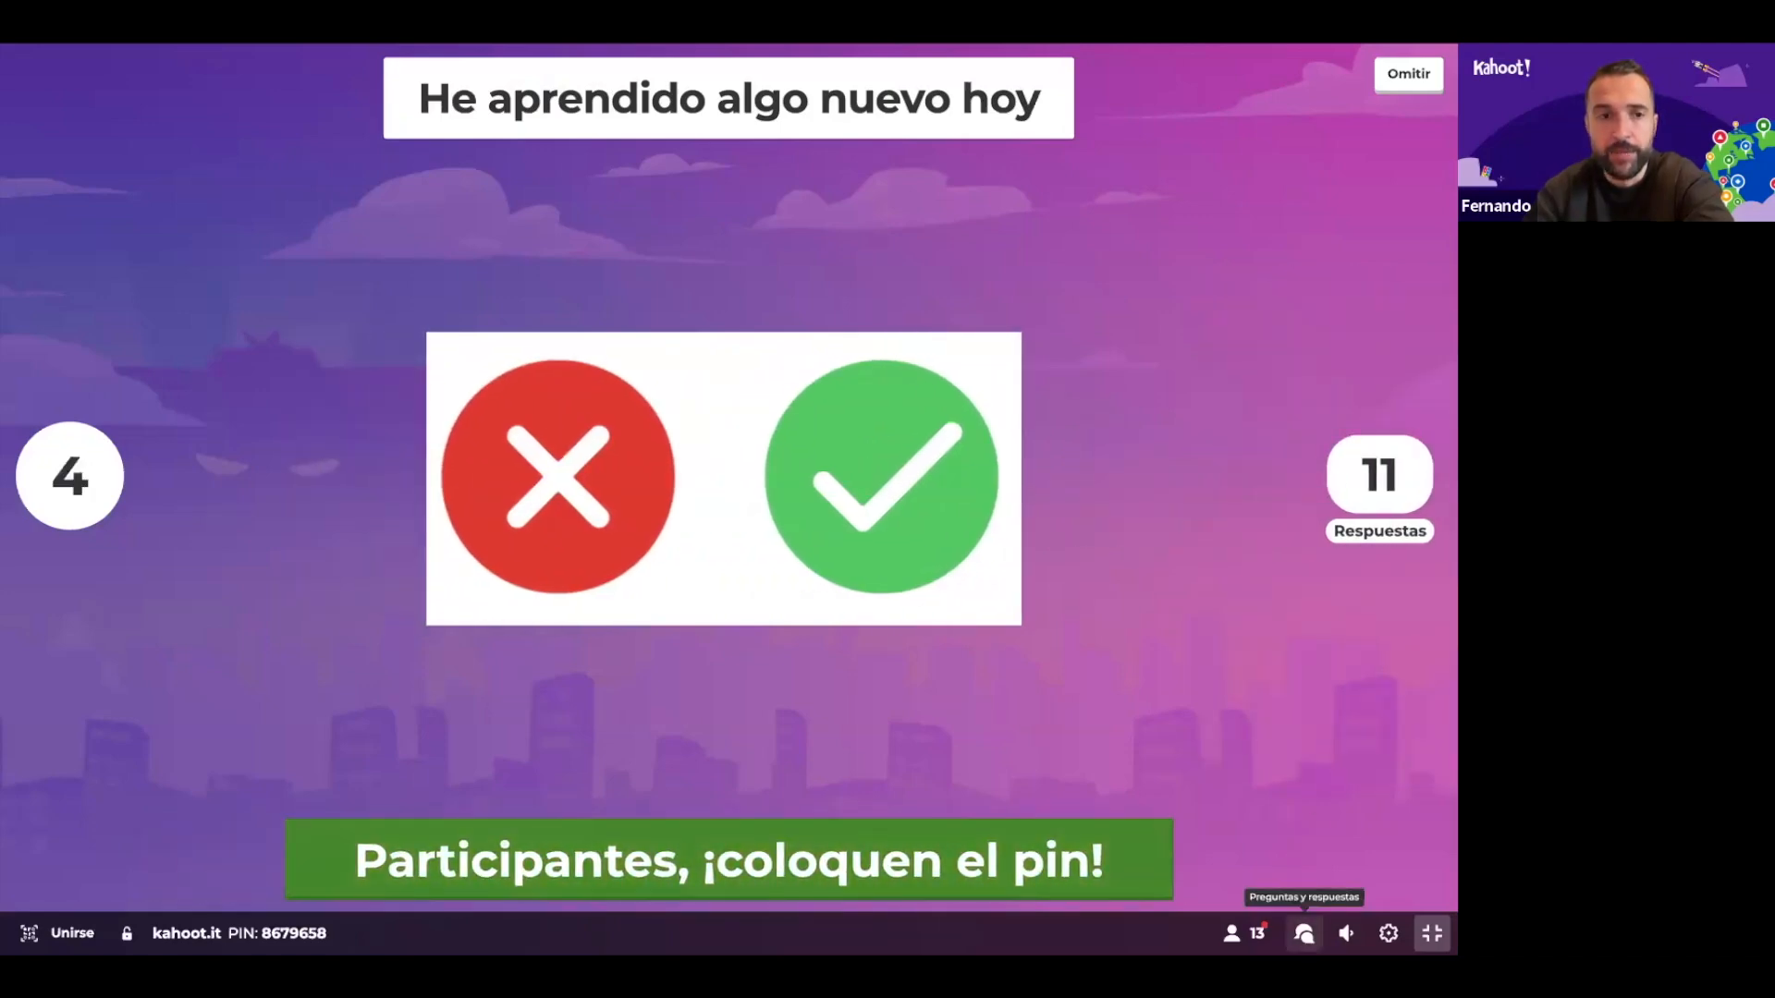
left_click(1398, 84)
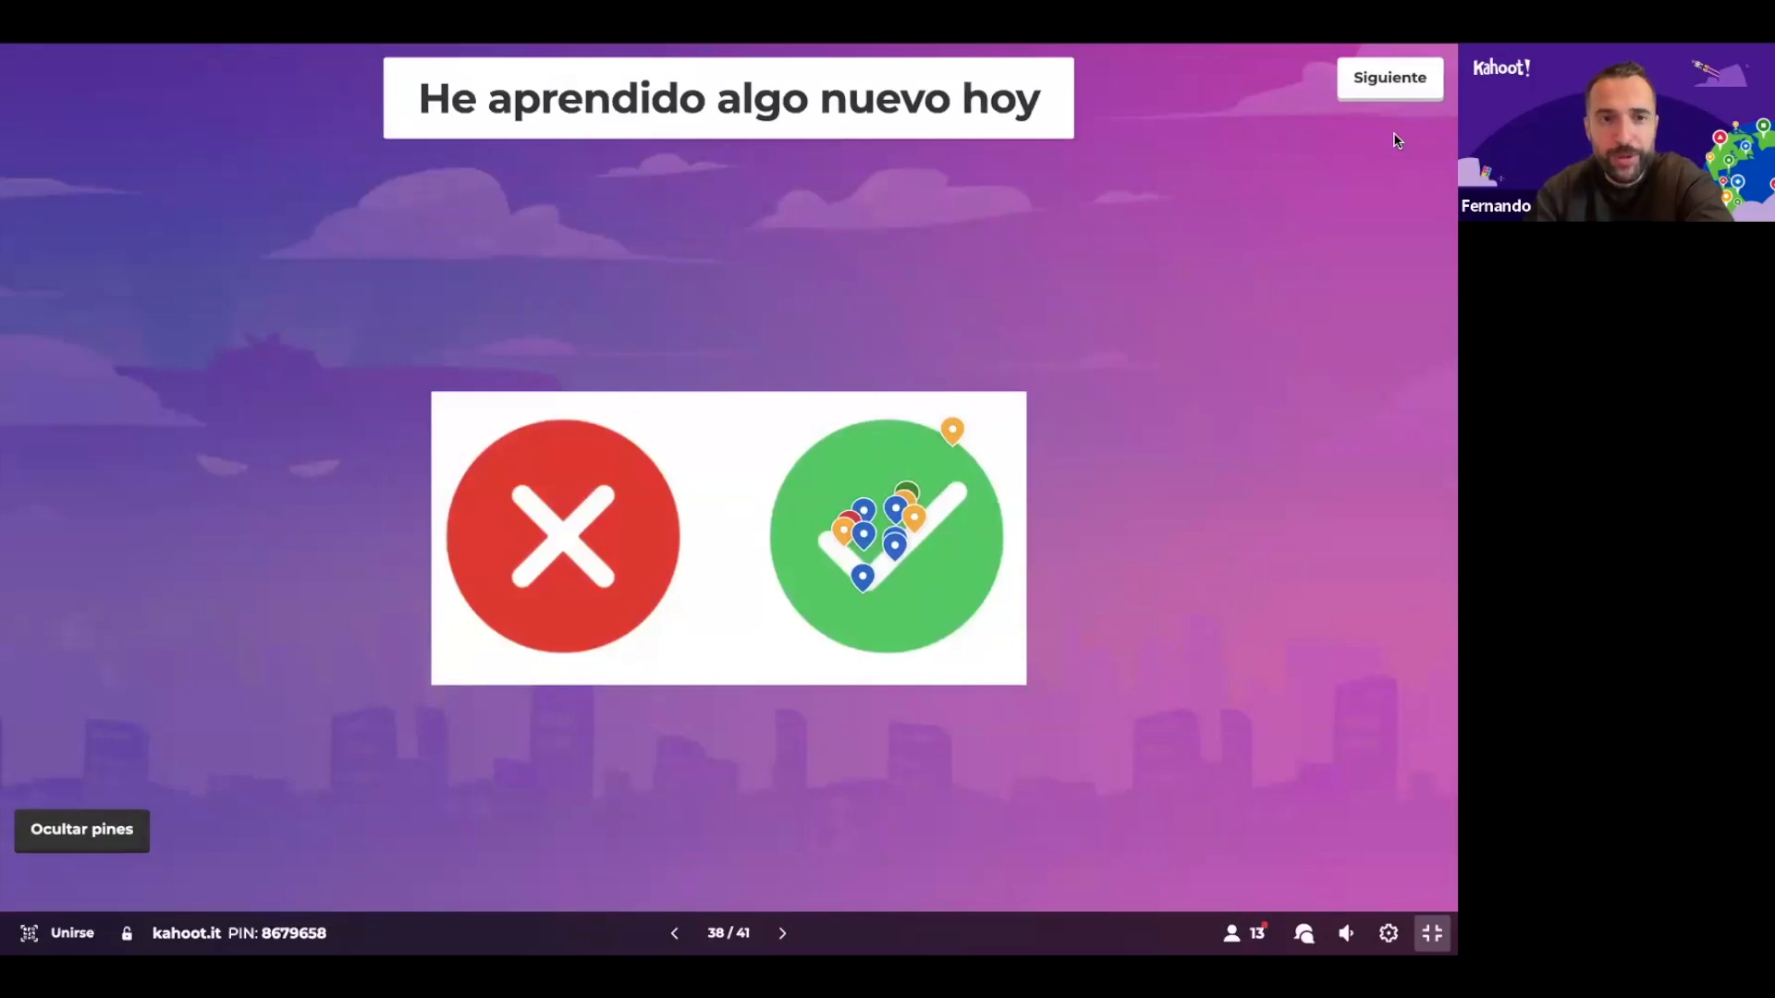
Advance to "Recomendaría la sesión de hoy a otros compañeros", collect the participants' answers and reveal them
left_click(1398, 81)
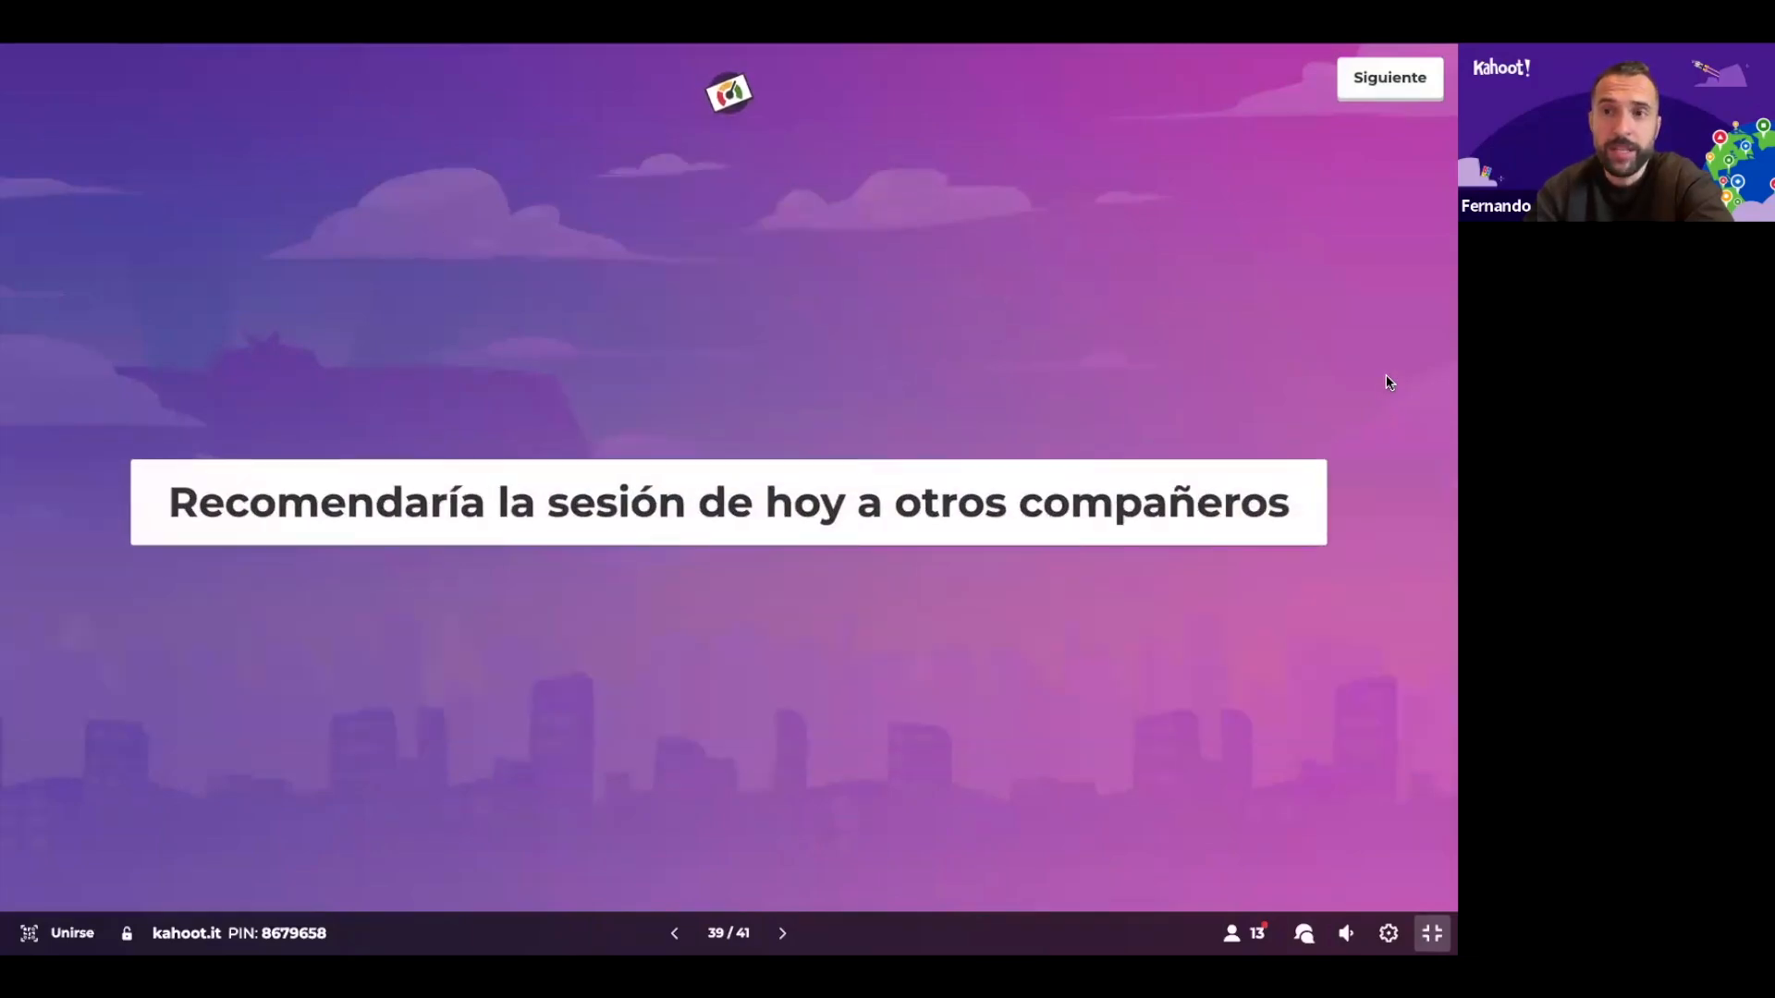
left_click(1374, 89)
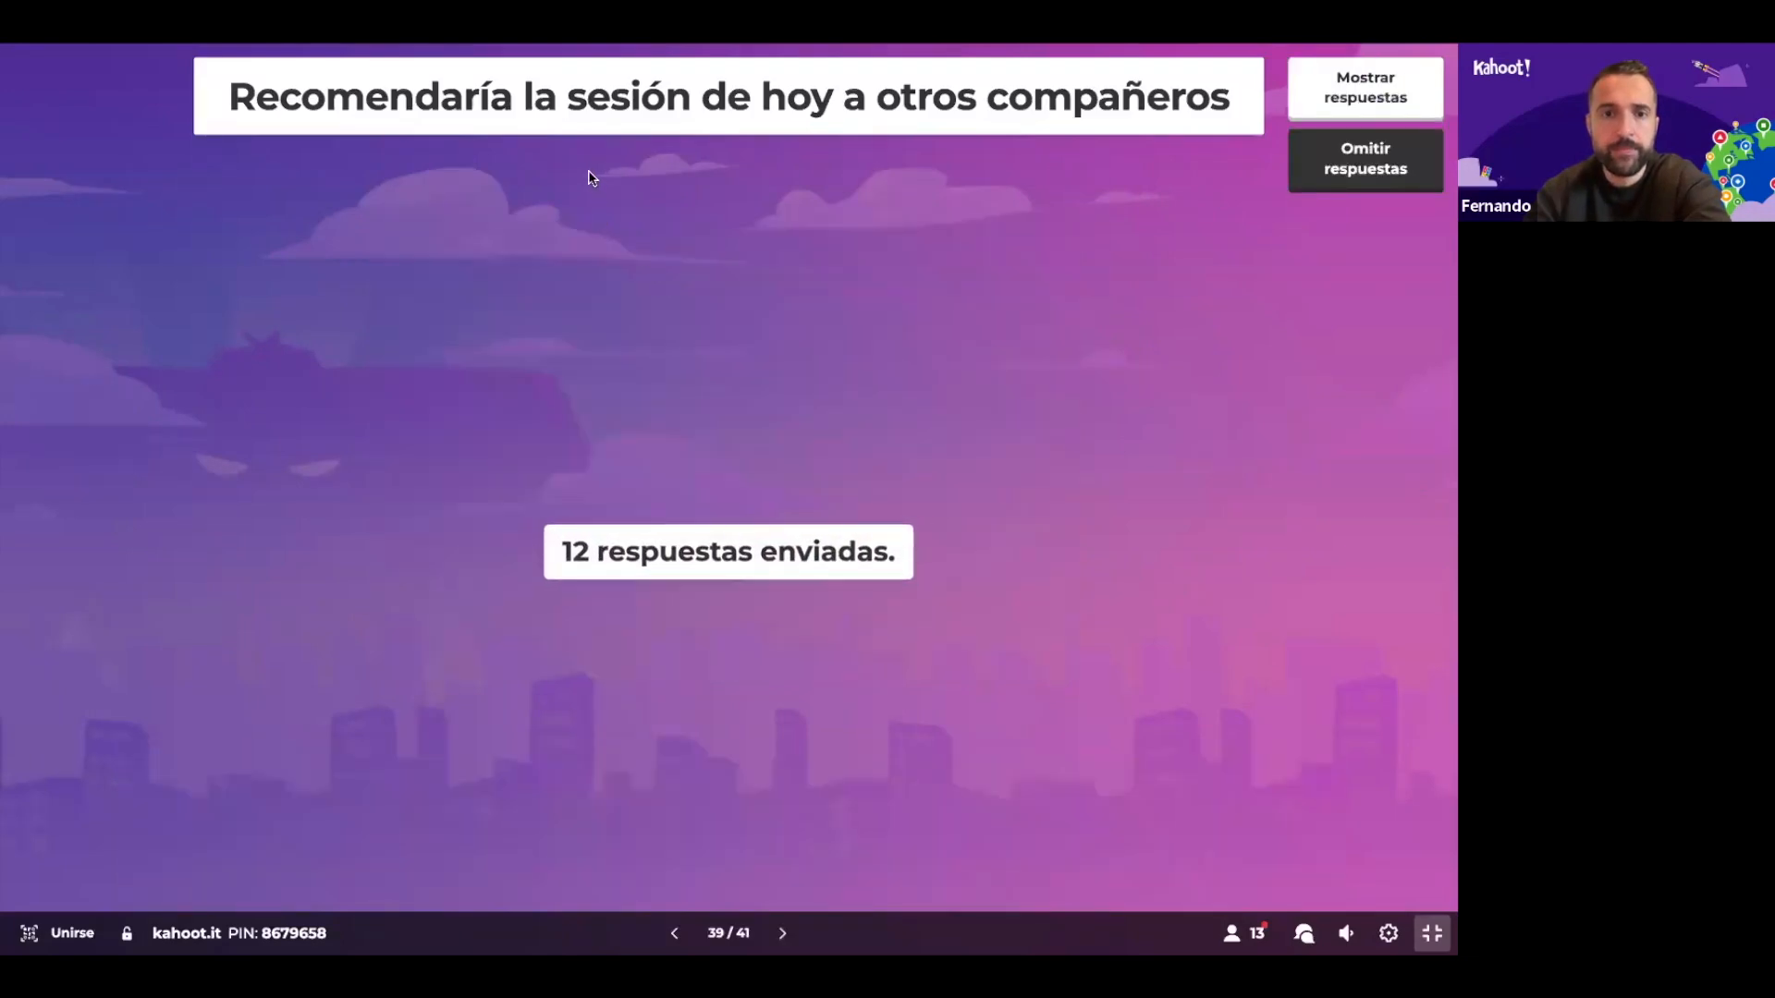
left_click(1369, 89)
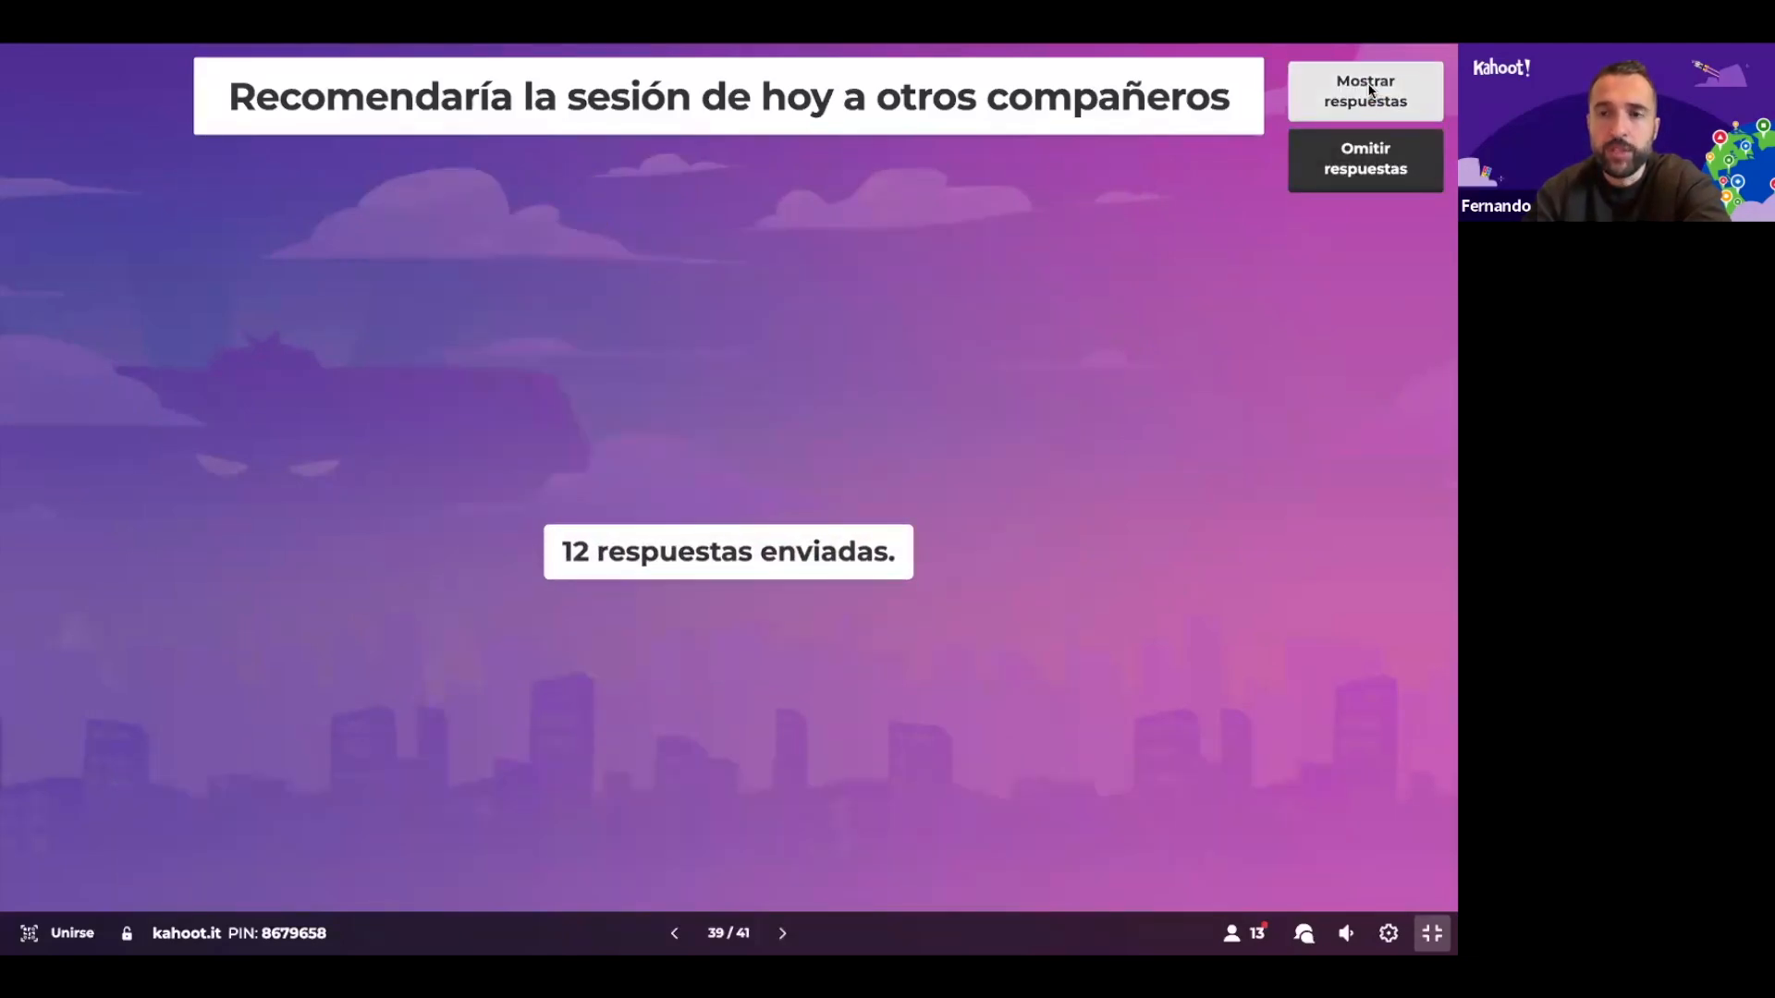